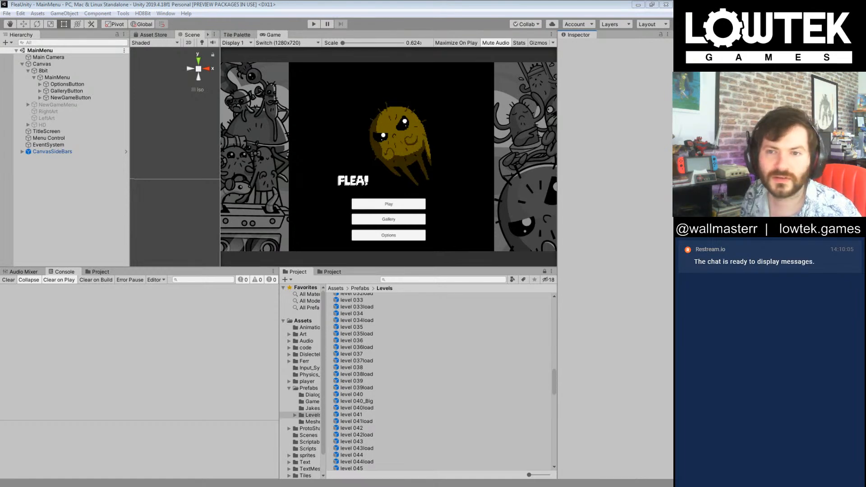
Step: Enlarge the Game view by widening it and extending it over the space of the neighbouring panels
{"action": "left_click", "coordinate": [427, 119]}
{"action": "left_click_drag", "start_coordinate": [325, 267], "coordinate": [323, 325]}
{"action": "left_click_drag", "start_coordinate": [218, 299], "coordinate": [108, 296]}
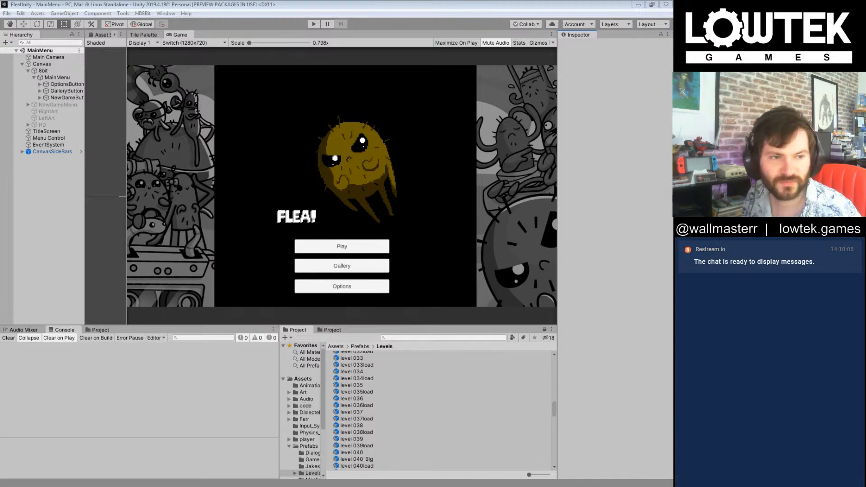
{"action": "left_click", "coordinate": [383, 166]}
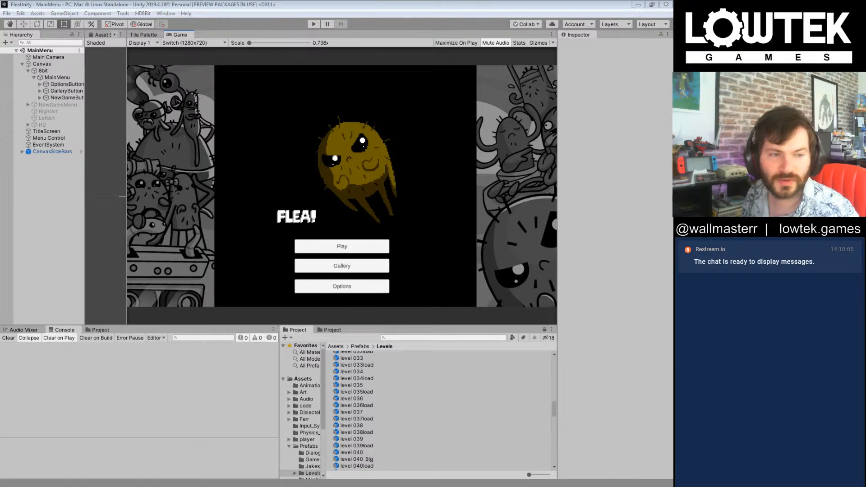
{"action": "left_click", "coordinate": [355, 183]}
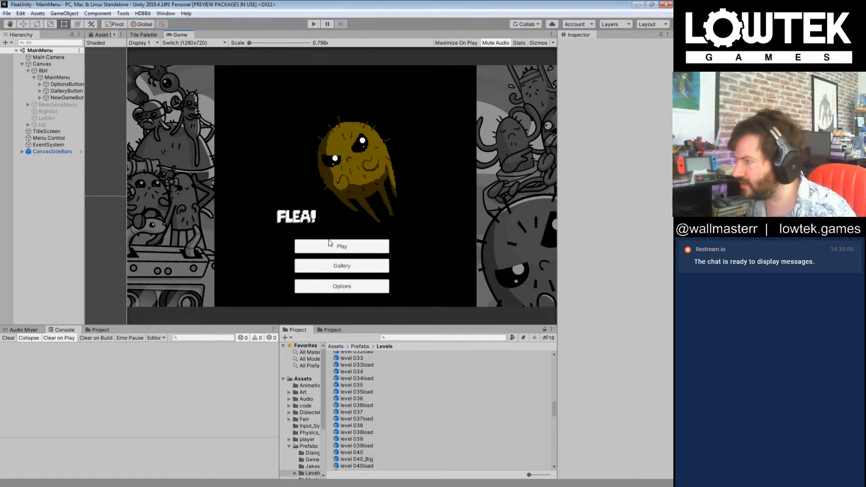
Step: Run the game from the main menu, load game 0, and stop the test run
{"action": "left_click", "coordinate": [315, 24]}
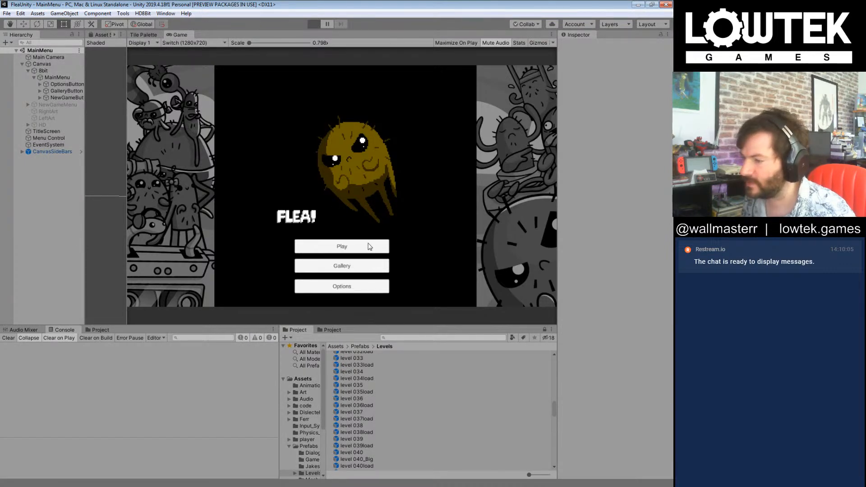
{"action": "left_click", "coordinate": [351, 248]}
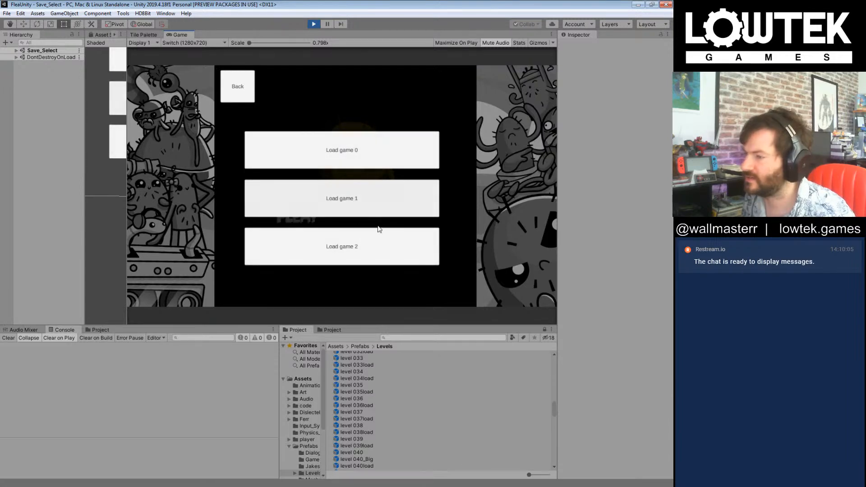
{"action": "left_click", "coordinate": [366, 151]}
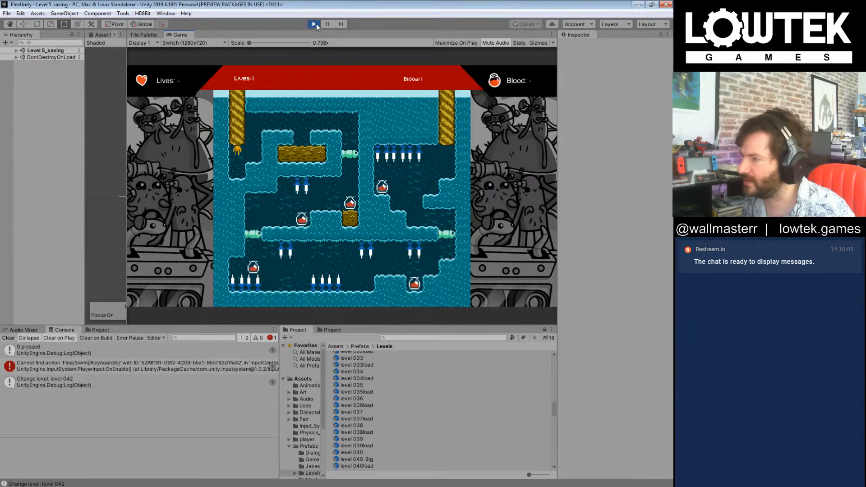
{"action": "key", "text": "ctrl+p"}
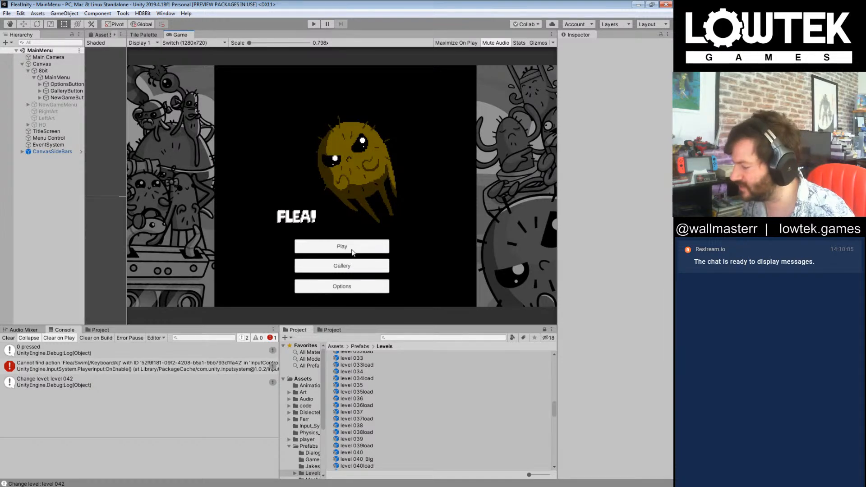
Step: Run the game again from the main menu and load game 1
{"action": "left_click", "coordinate": [313, 25]}
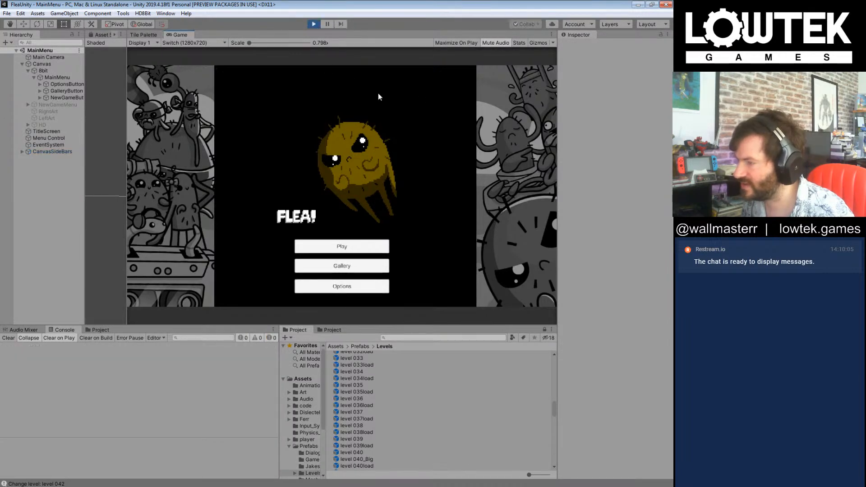
{"action": "left_click", "coordinate": [350, 247]}
{"action": "left_click", "coordinate": [350, 199]}
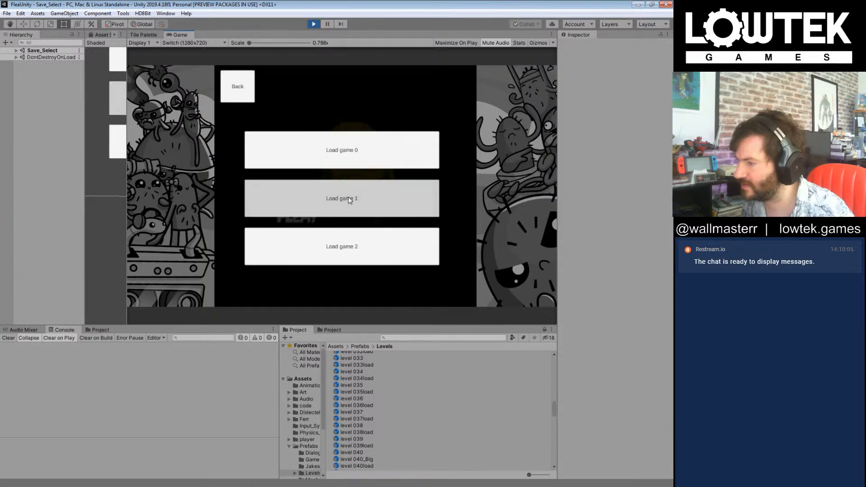
Step: Playtest level 004 by sending the flea into the hazards until all lives are used up
{"action": "key", "text": "Right"}
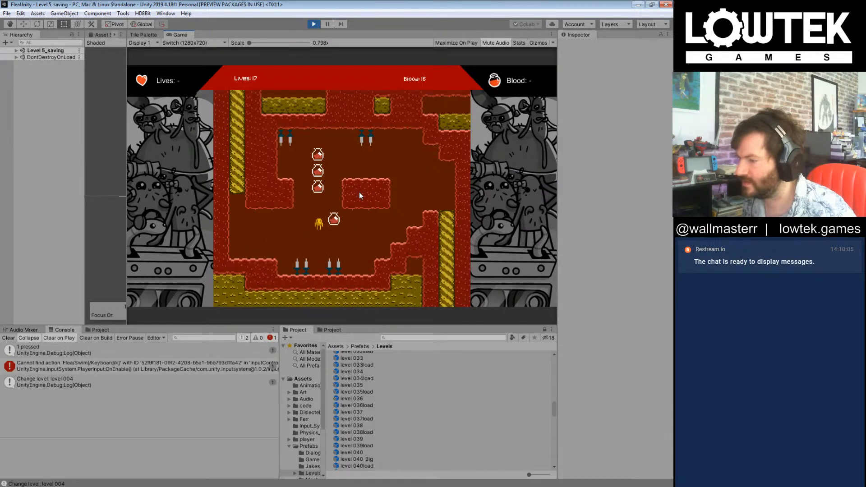
{"action": "key", "text": "Right"}
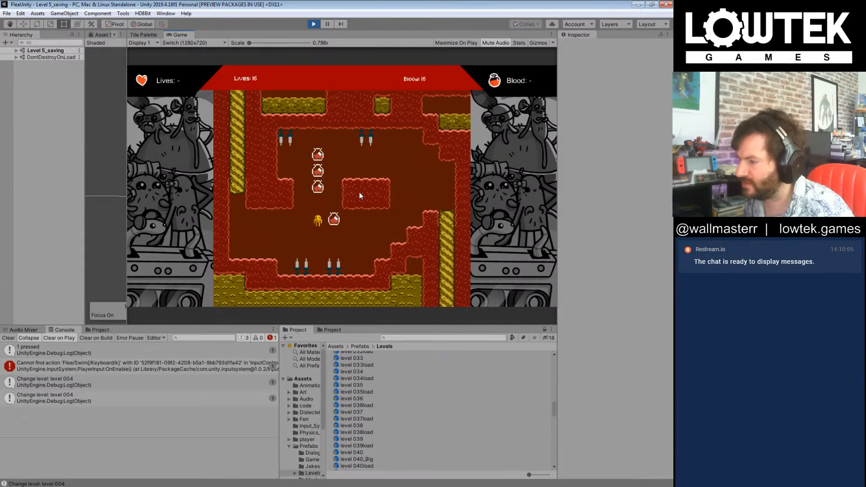
{"action": "key", "text": "Right"}
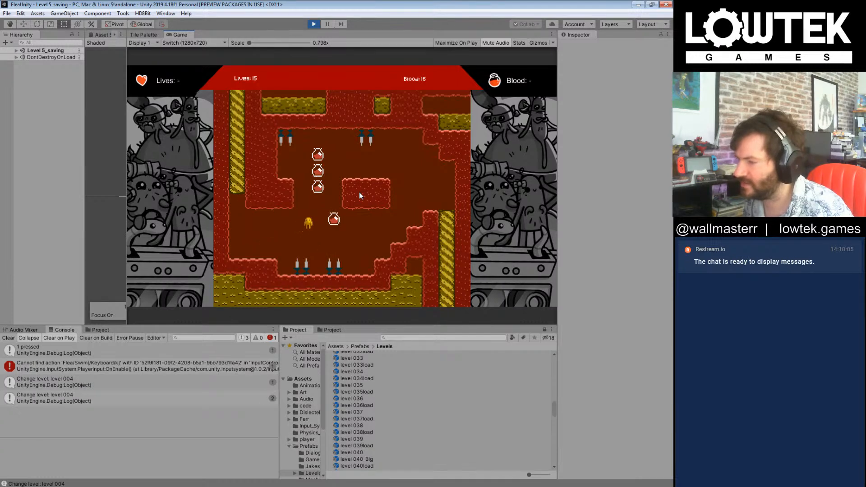
{"action": "key", "text": "Right"}
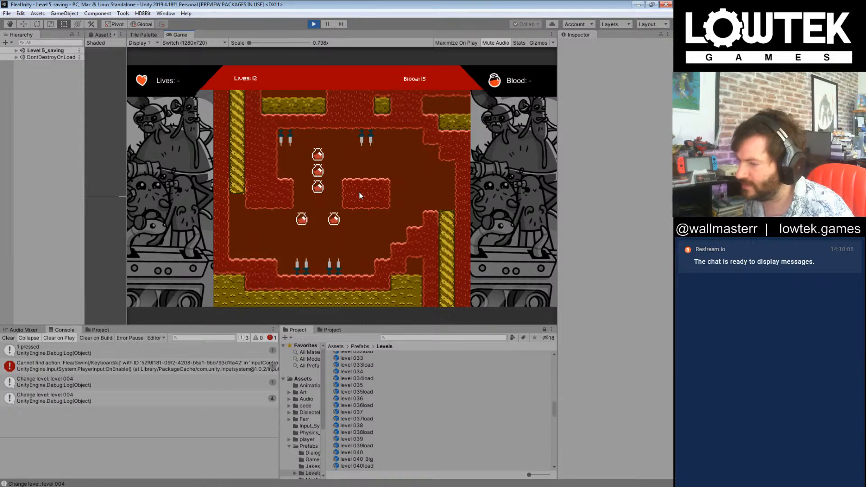
{"action": "key", "text": "Right"}
{"action": "key", "text": "Right"}
{"action": "key", "text": "Right"}
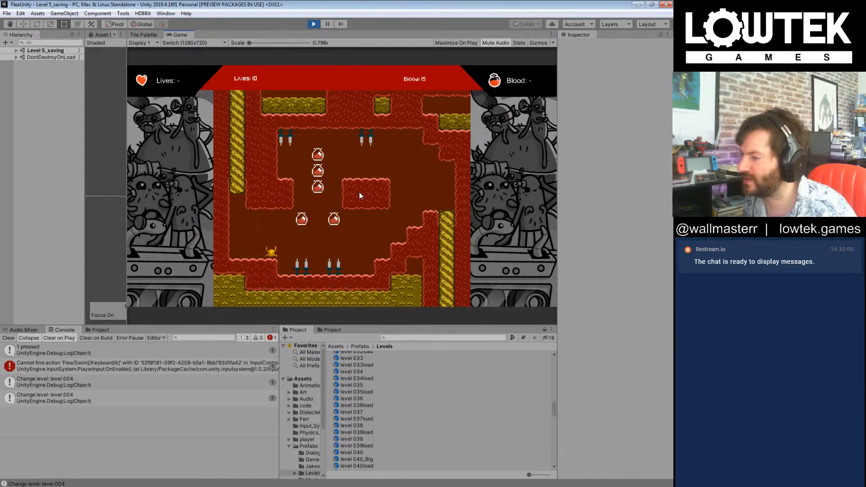
{"action": "key", "text": "Right"}
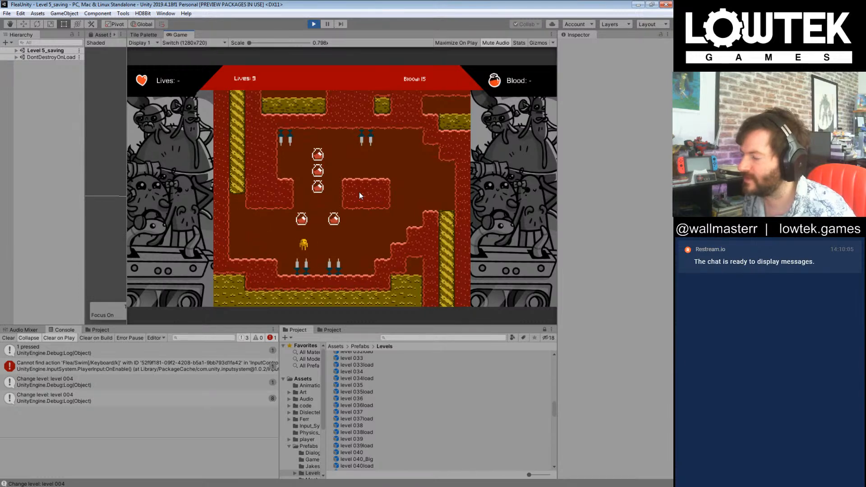
{"action": "key", "text": "Right"}
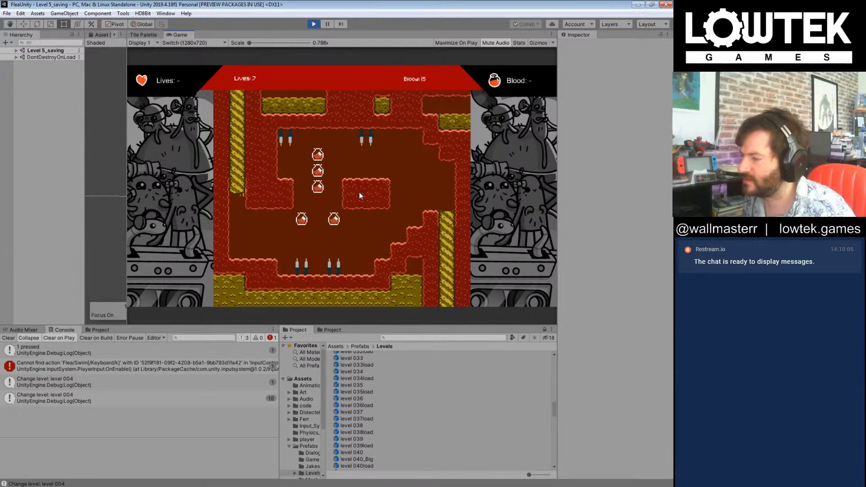
{"action": "key", "text": "Right"}
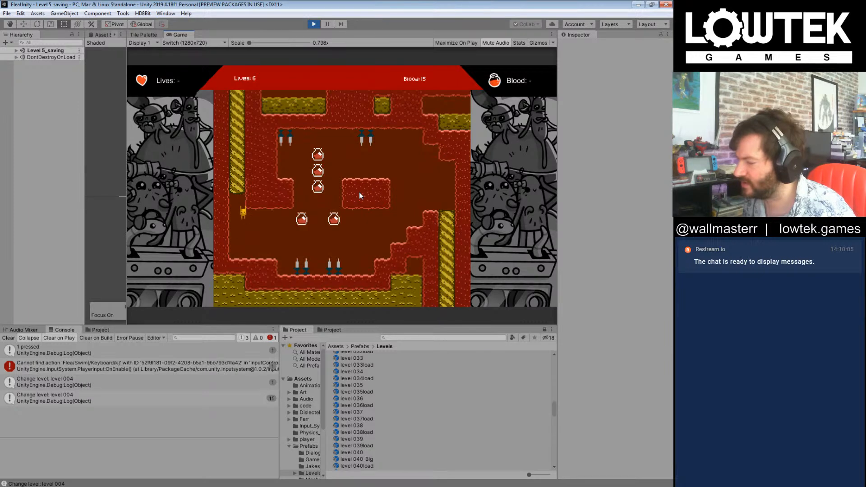
{"action": "key", "text": "Right"}
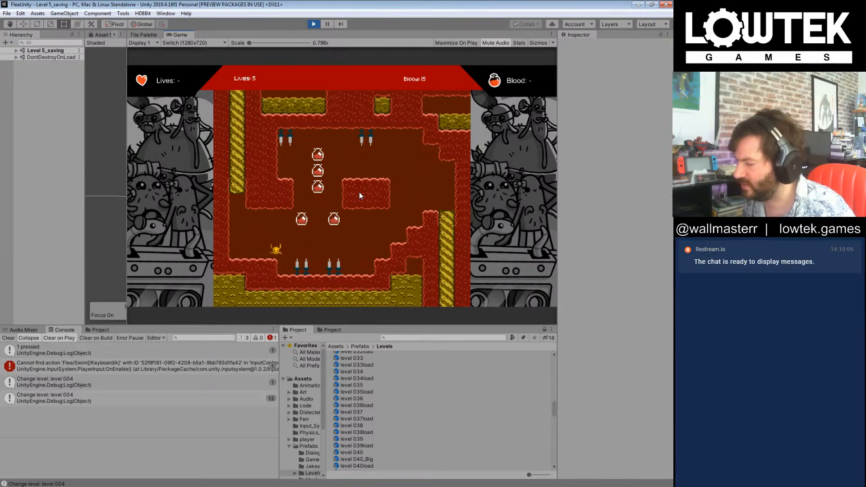
{"action": "key", "text": "Right"}
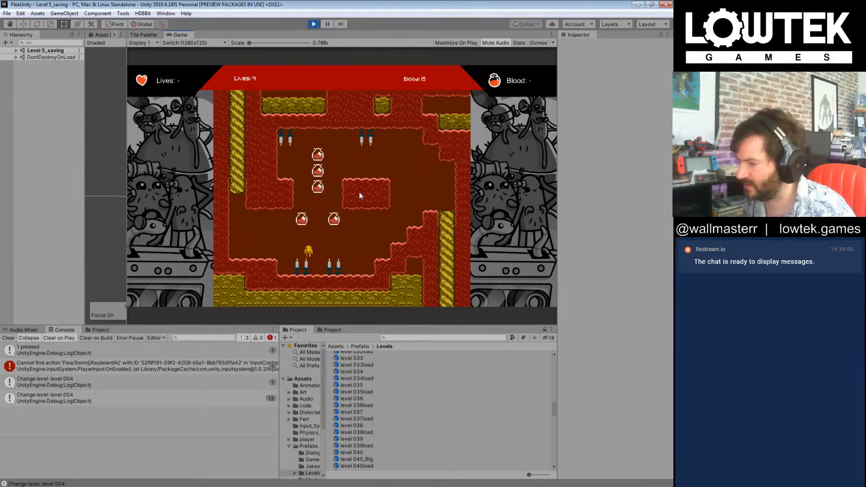
{"action": "key", "text": "Right"}
{"action": "key", "text": "Right"}
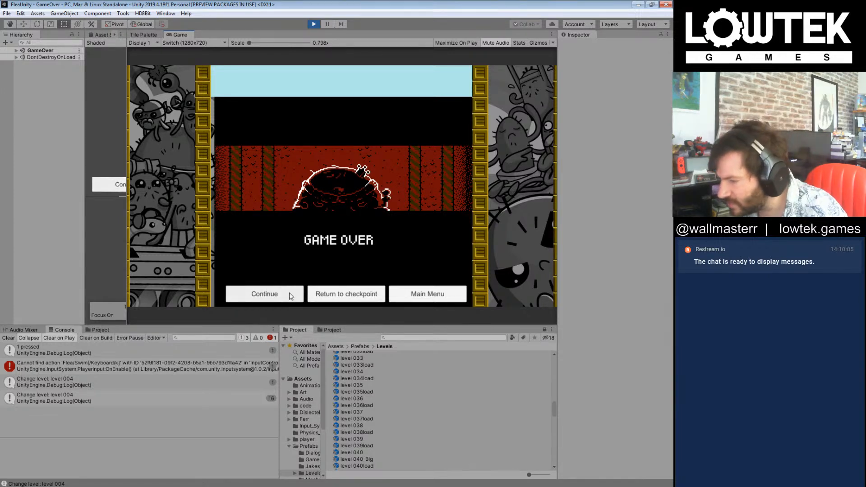
Step: Return to the main menu from the game over screen, reload game 1, and continue the game
{"action": "left_click", "coordinate": [428, 295]}
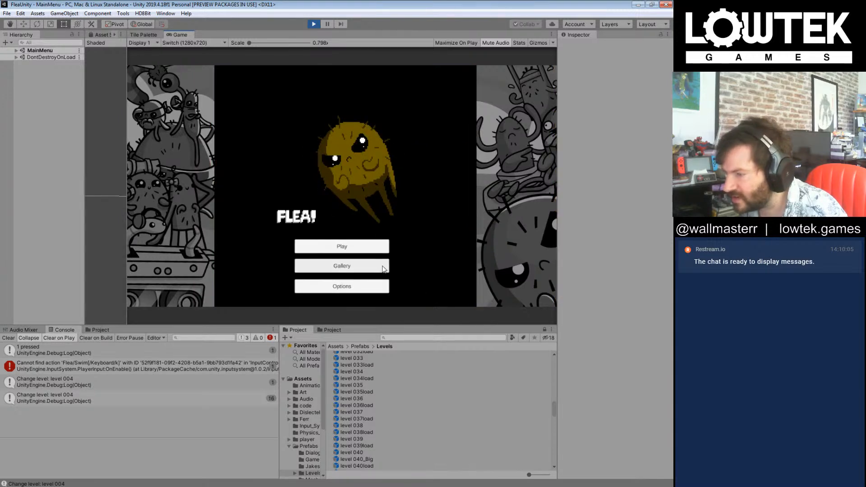
{"action": "left_click", "coordinate": [365, 251]}
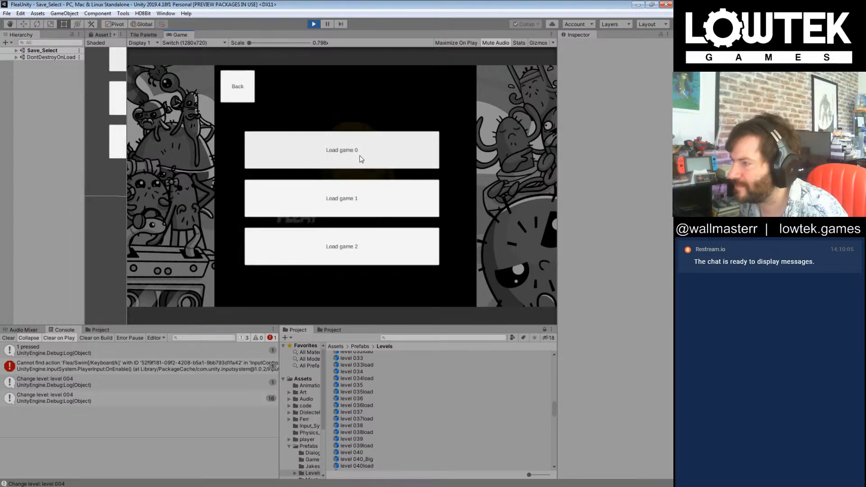
{"action": "left_click", "coordinate": [366, 205]}
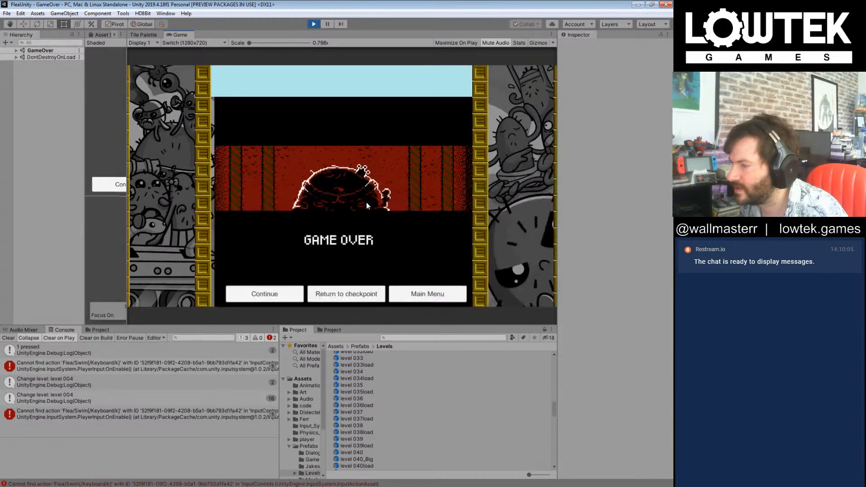
{"action": "left_click", "coordinate": [283, 298]}
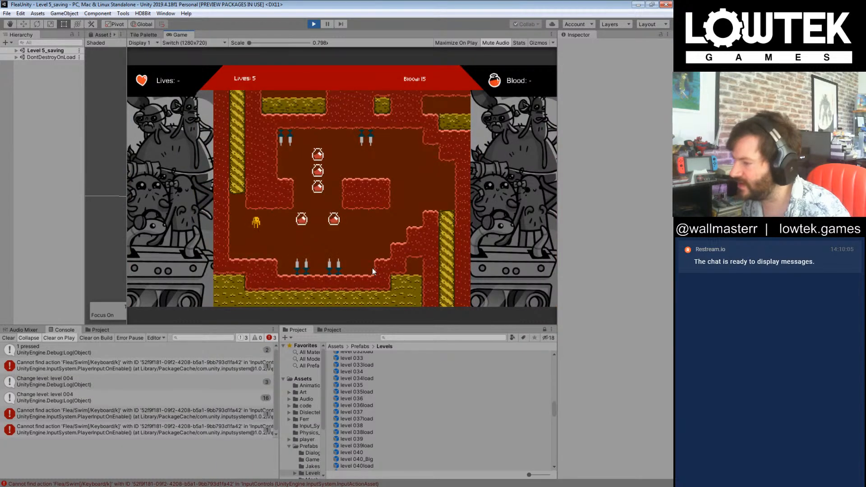
Step: Guide the flea through level 004 while collecting blood bottles, and skip level 005 to reach level 006
{"action": "key", "text": "Right"}
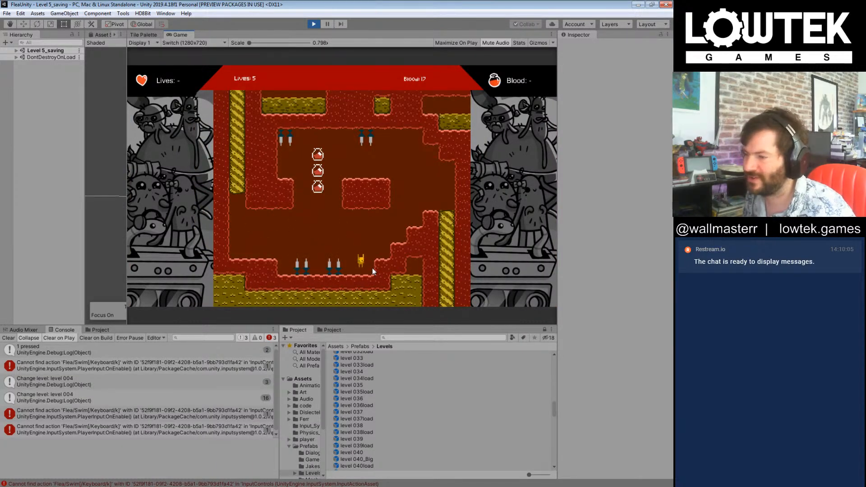
{"action": "key", "text": "Left"}
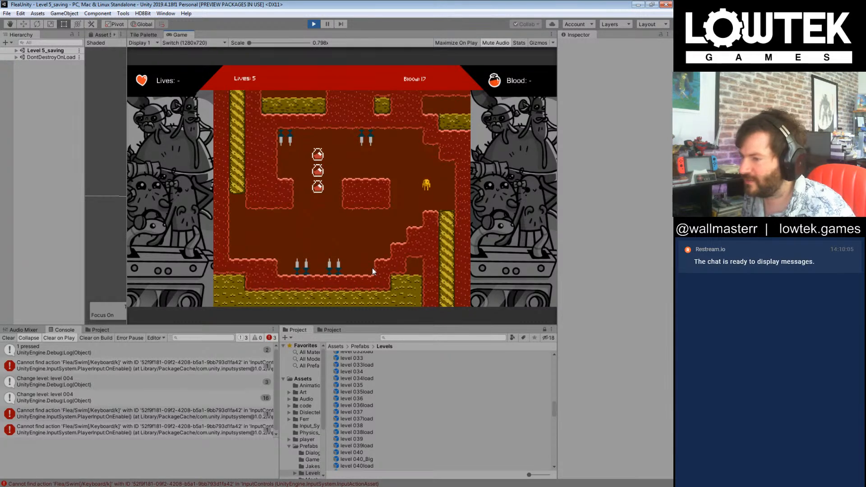
{"action": "key", "text": "Right"}
{"action": "key", "text": "Right"}
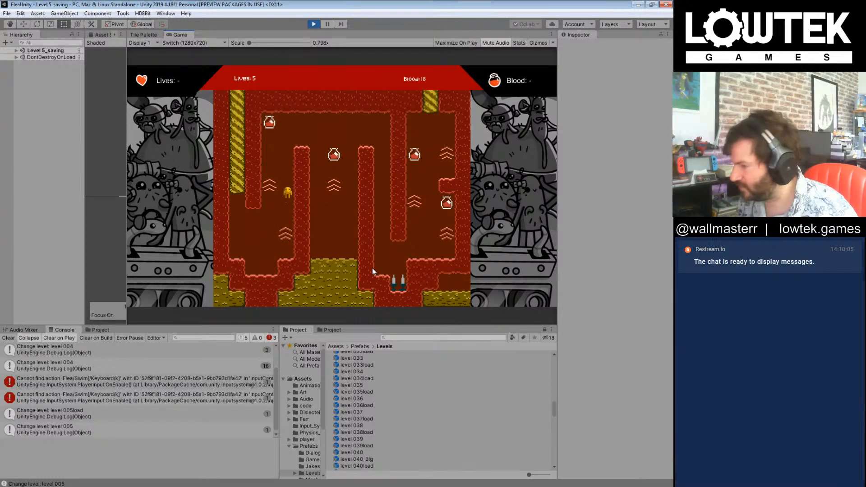
{"action": "key", "text": "n"}
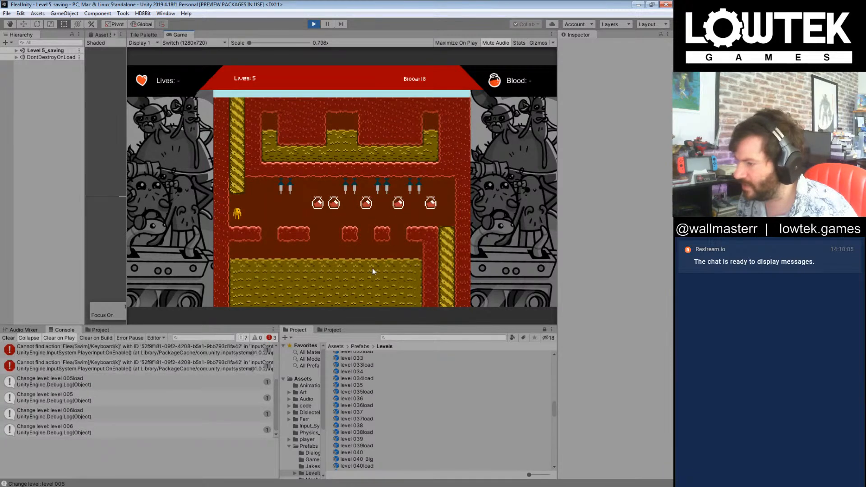
Step: Switch level 006 back and forth between the 8-bit and HD graphics to compare them
{"action": "key", "text": "h"}
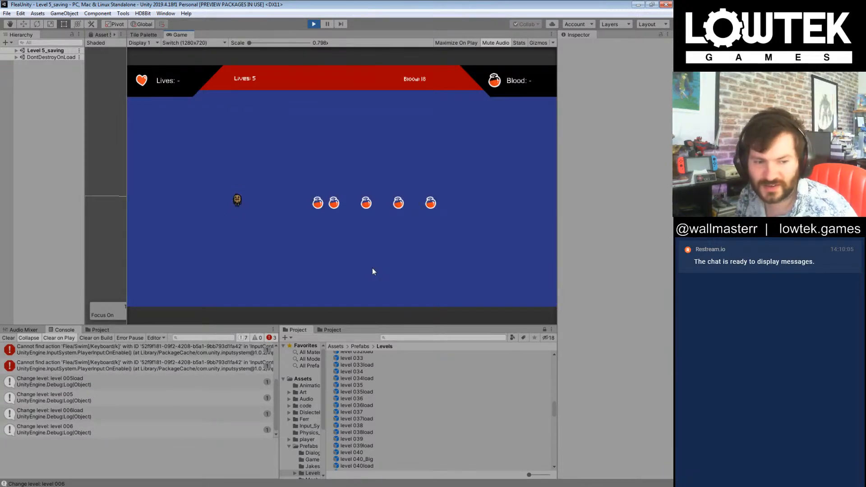
{"action": "key", "text": "h"}
{"action": "key", "text": "h"}
{"action": "key", "text": "h"}
{"action": "key", "text": "h"}
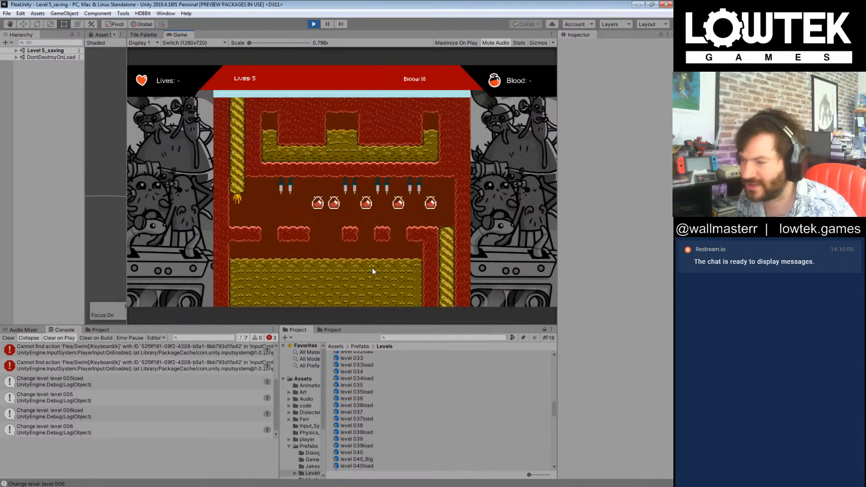
{"action": "key", "text": "h"}
{"action": "key", "text": "h"}
{"action": "key", "text": "h"}
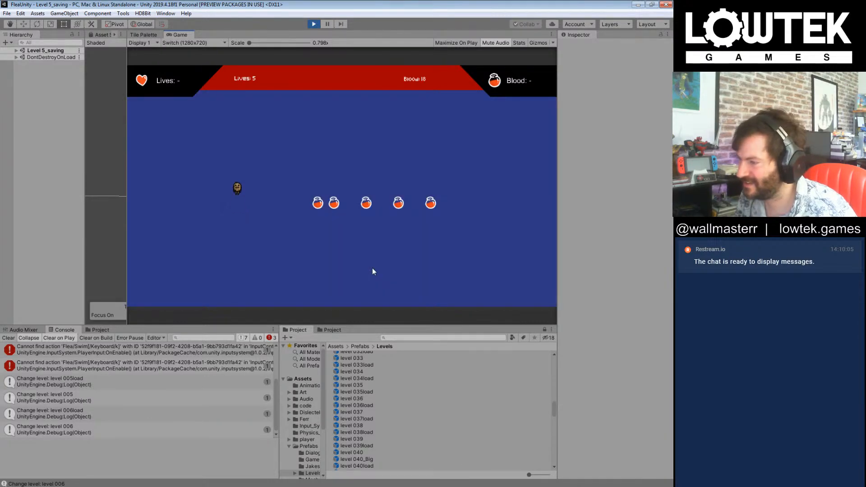
Step: Guide the flea through level 006, collecting the row of blood bottles, and exit to level 007
{"action": "key", "text": "Right"}
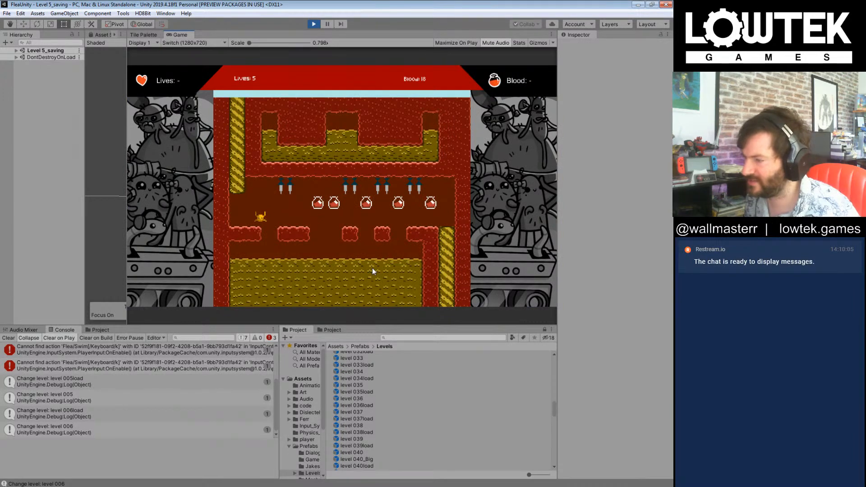
{"action": "key", "text": "Right"}
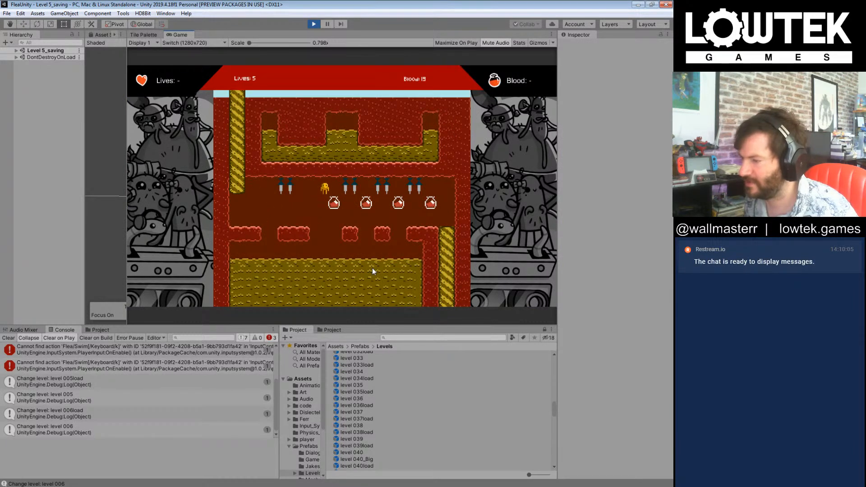
{"action": "key", "text": "Right"}
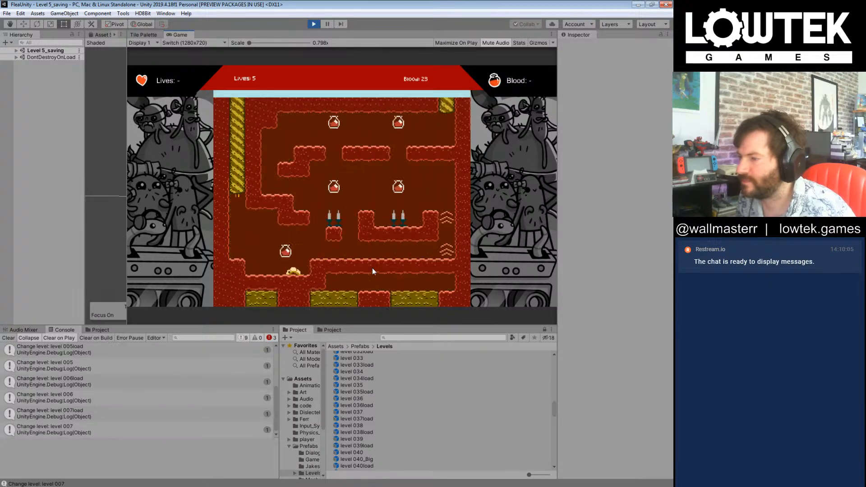
Step: Collect the blood bottles in level 007 while avoiding the spikes and the crawling grub, and exit to level 008
{"action": "key", "text": "Right"}
{"action": "key", "text": "Right"}
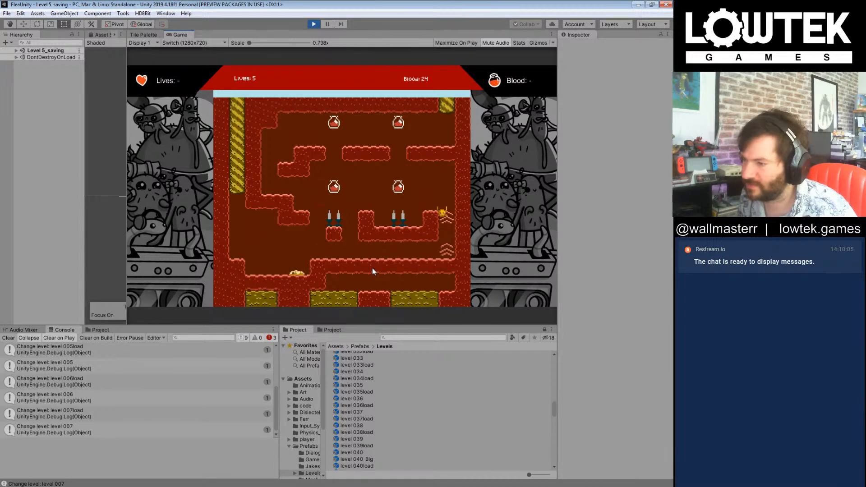
{"action": "key", "text": "Left"}
{"action": "key", "text": "Left"}
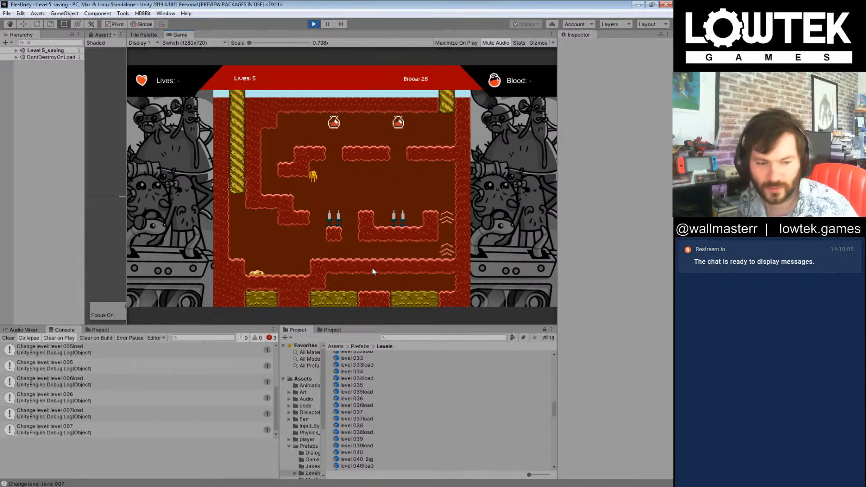
{"action": "key", "text": "Right"}
{"action": "key", "text": "Right"}
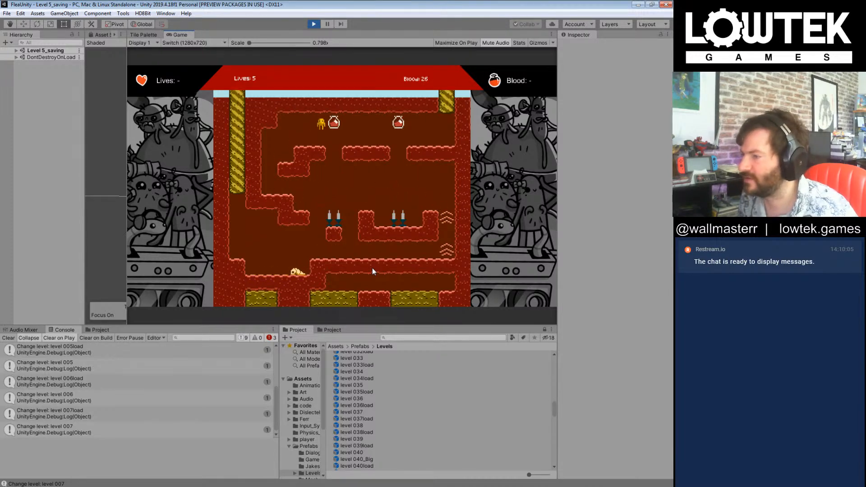
Step: Guide the flea between the spikes of level 008, collecting blood bottles along both corridors, and exit to level 009
{"action": "key", "text": "Right"}
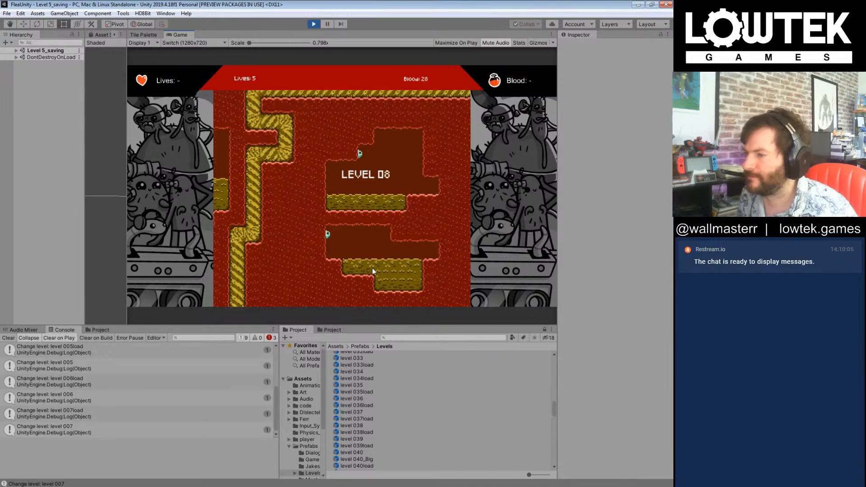
{"action": "key", "text": "Right"}
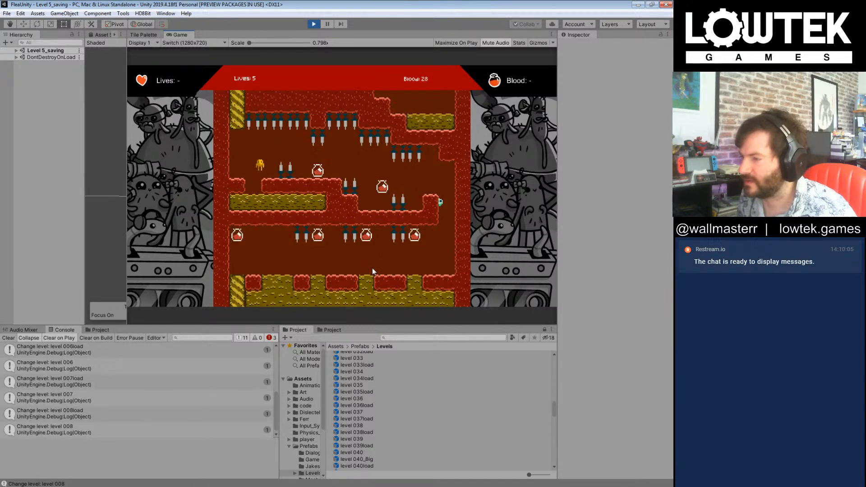
{"action": "key", "text": "Right"}
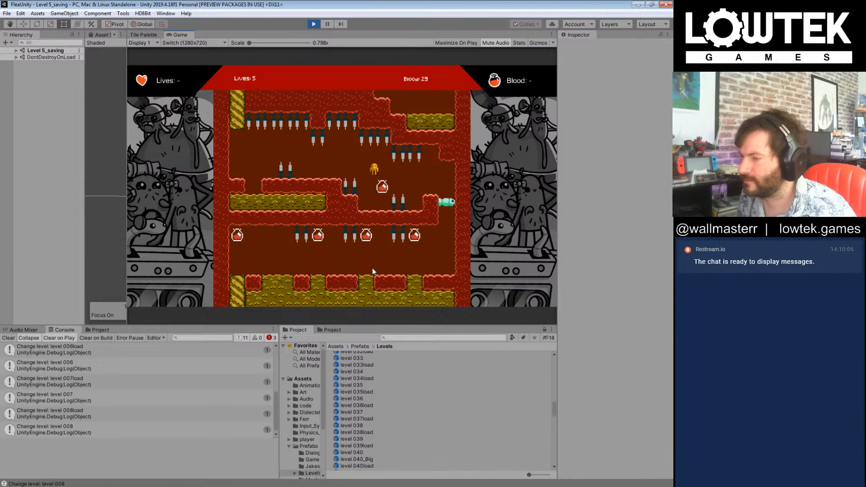
{"action": "key", "text": "Left"}
{"action": "key", "text": "Left"}
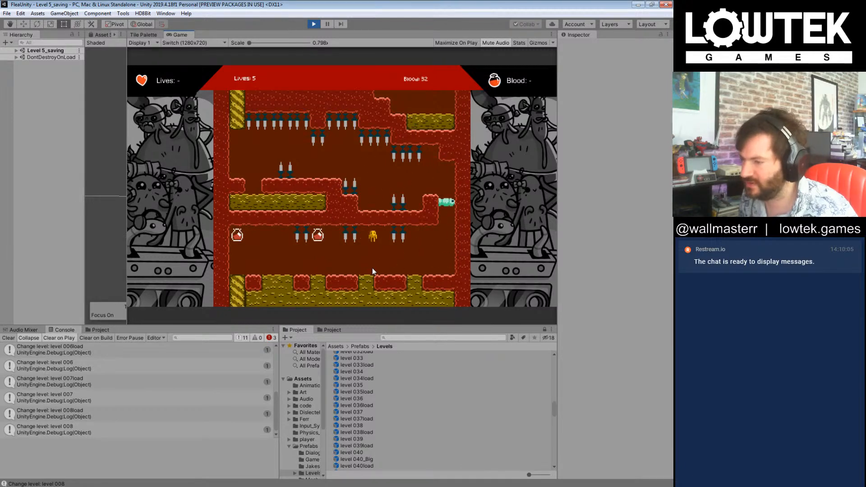
{"action": "key", "text": "Left"}
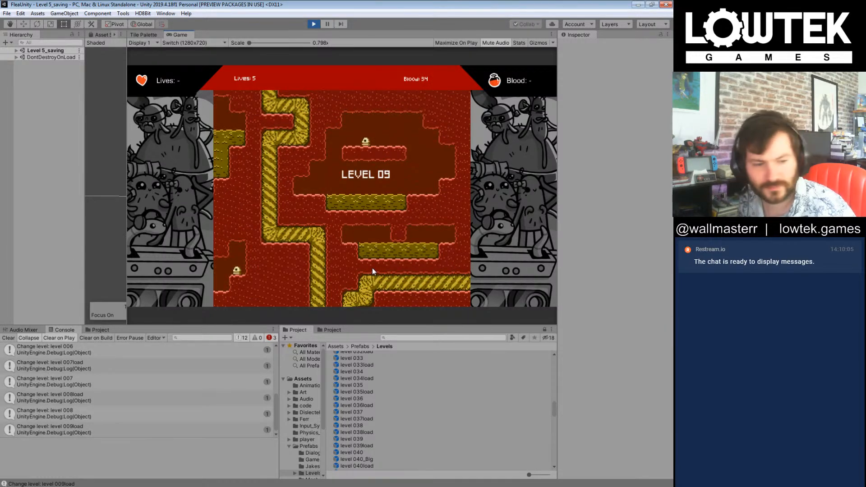
Step: Collect the blood bottles in level 009 while avoiding the enemies and liquid pools, and exit to level 010
{"action": "key", "text": "Left"}
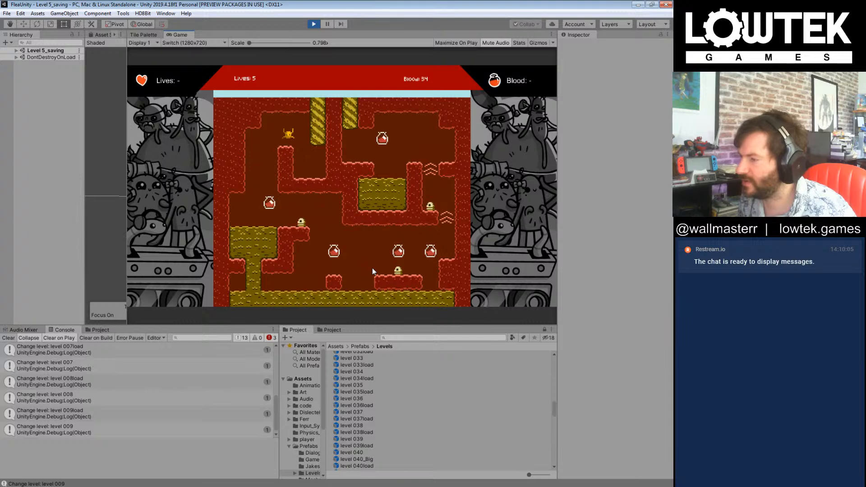
{"action": "key", "text": "Right"}
{"action": "key", "text": "Right"}
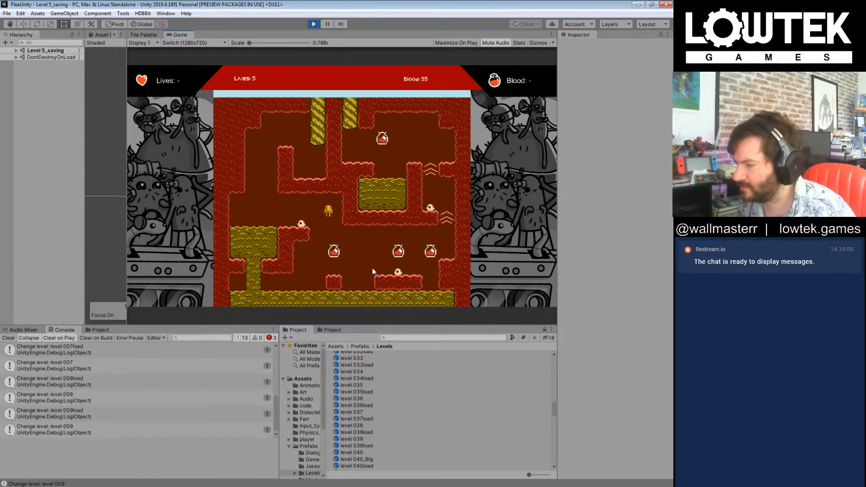
{"action": "key", "text": "Right"}
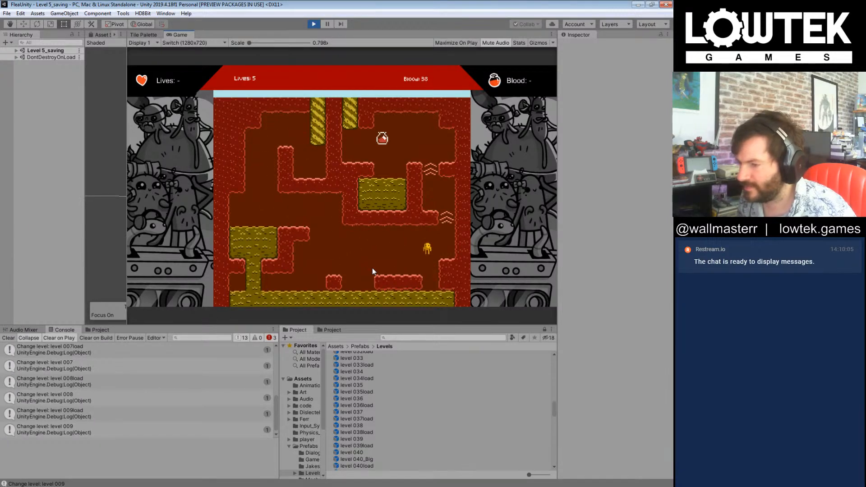
{"action": "key", "text": "Left"}
{"action": "key", "text": "Right"}
{"action": "key", "text": "Left"}
{"action": "key", "text": "Left"}
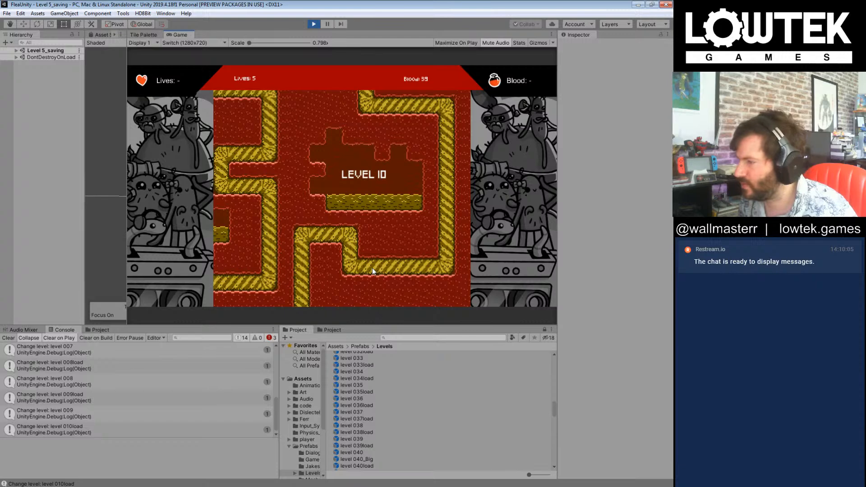
Step: Guide the flea over the crates in level 010 and continue to the blood donation area in level 010_Big
{"action": "key", "text": "Right"}
{"action": "key", "text": "Right"}
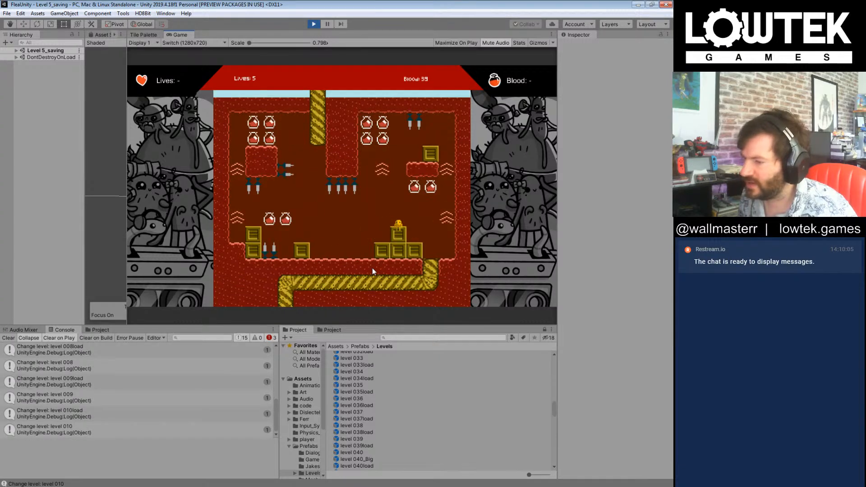
{"action": "key", "text": "Right"}
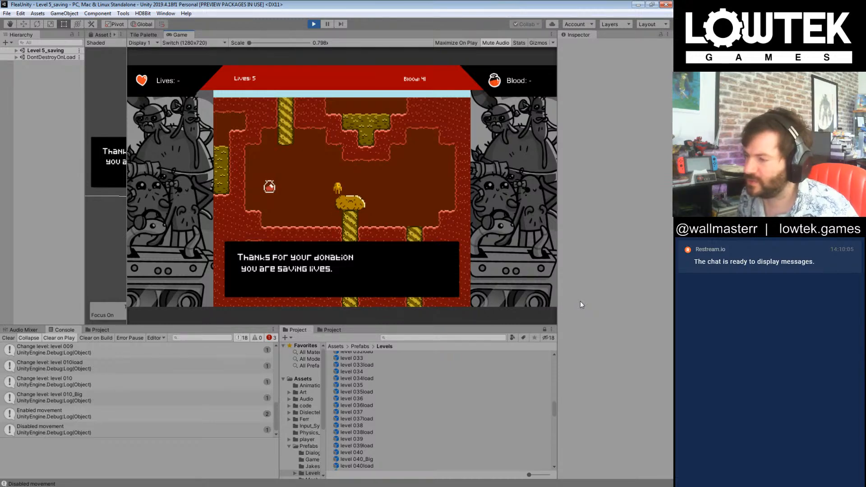
Step: Dismiss the blood donation dialogue and run the flea through the Boss 001 level ahead of the chasing insects
{"action": "key", "text": "space"}
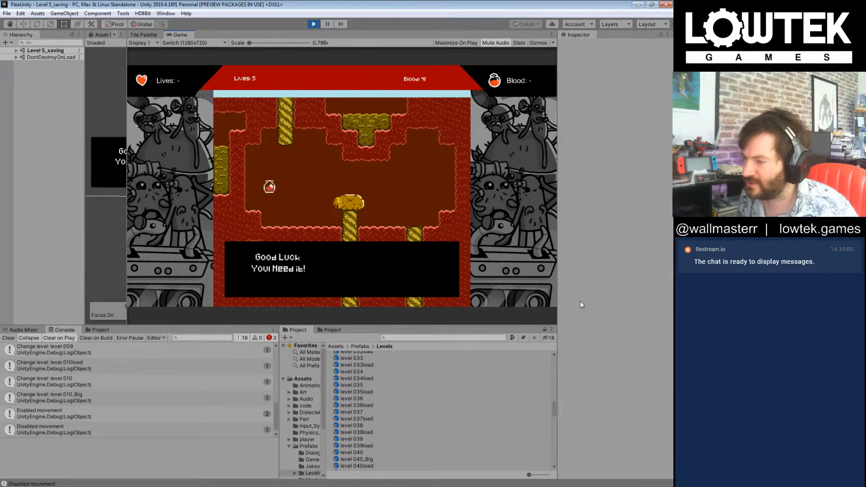
{"action": "key", "text": "space"}
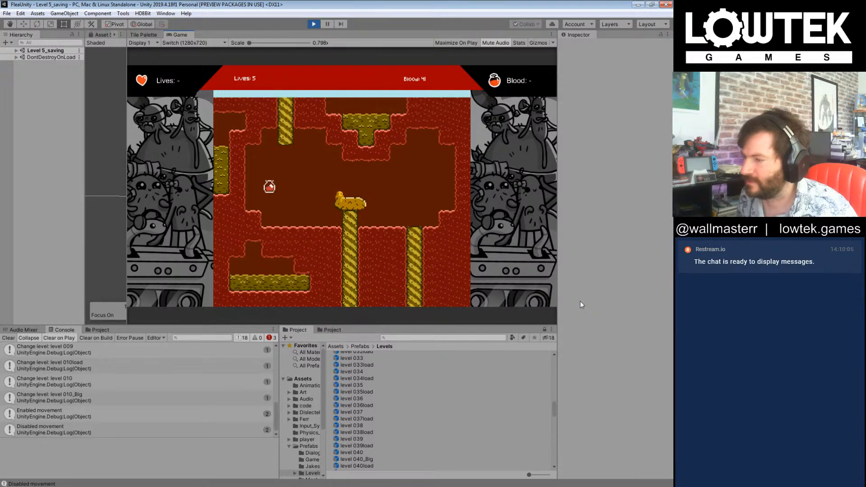
{"action": "key", "text": "Right"}
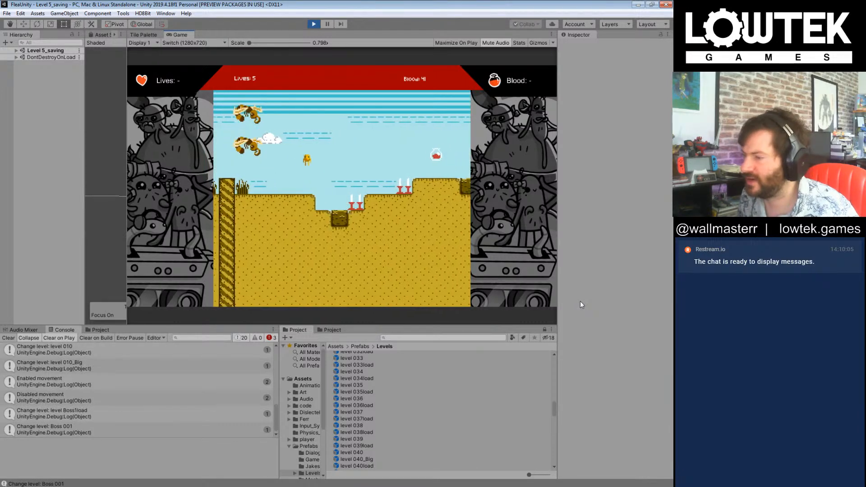
{"action": "key", "text": "Right"}
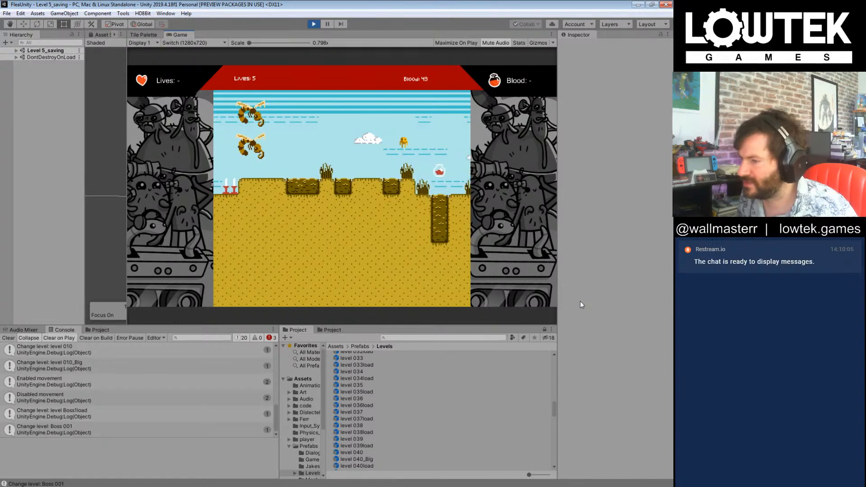
{"action": "key", "text": "Right"}
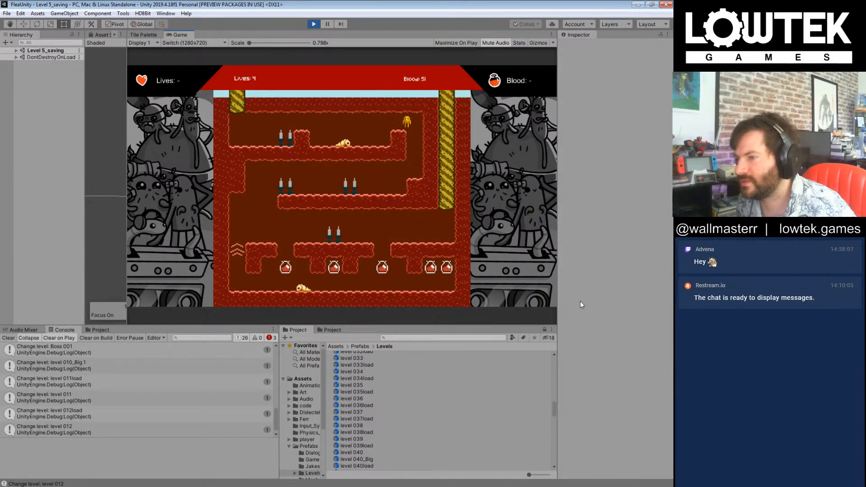
Step: Guide the flea down through the spiked corridors of level 012 and exit to level 013 without collecting its blood bottles
{"action": "key", "text": "Left"}
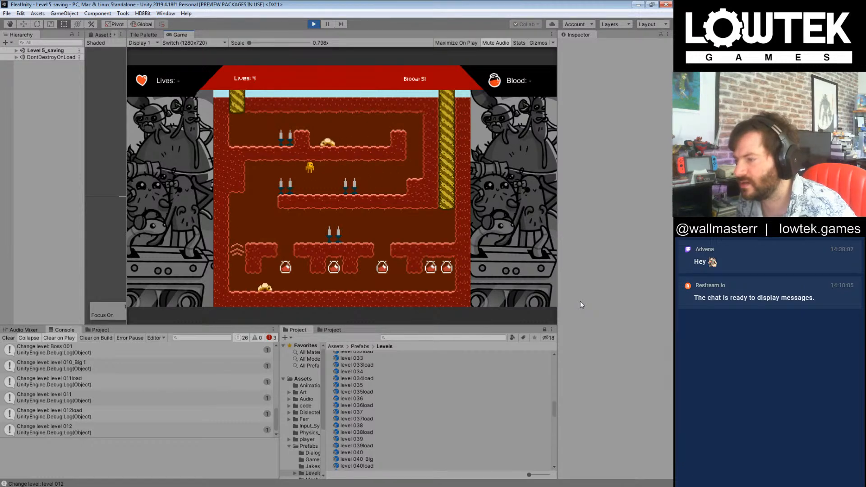
{"action": "key", "text": "Left"}
{"action": "key", "text": "Right"}
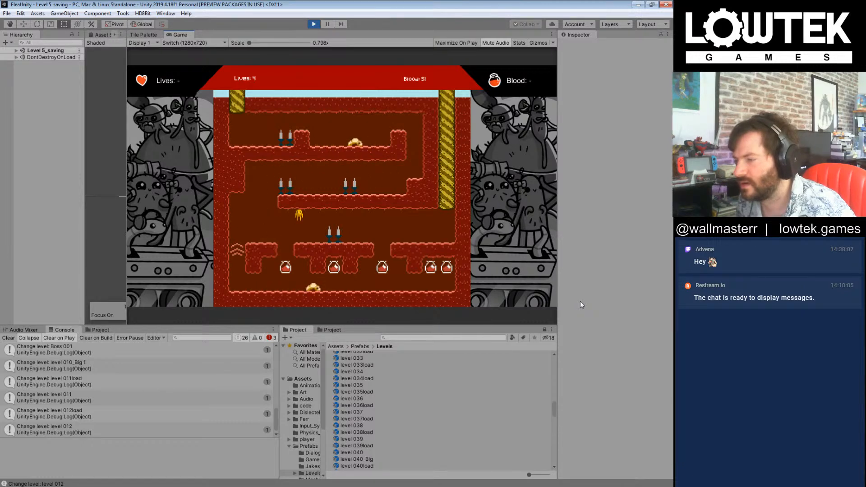
{"action": "key", "text": "Right"}
{"action": "key", "text": "Right"}
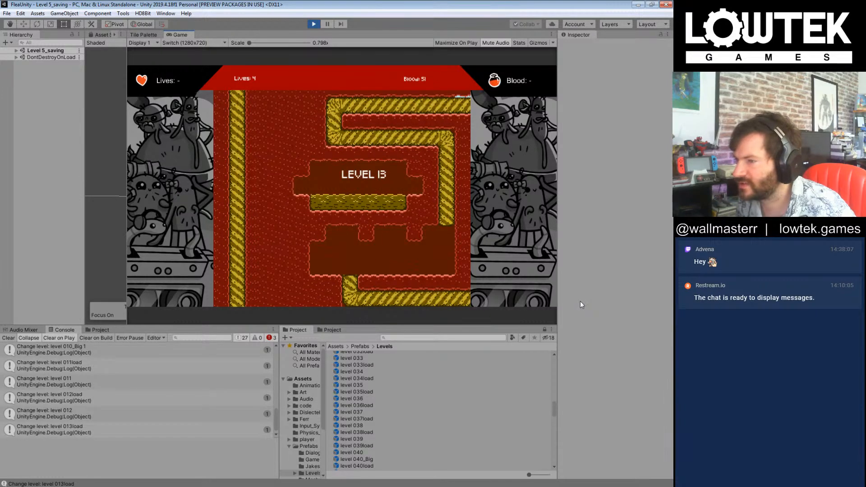
Step: Take the flea between the spikes and down the central shaft of level 013, and exit to level 014
{"action": "key", "text": "Right"}
{"action": "key", "text": "Right"}
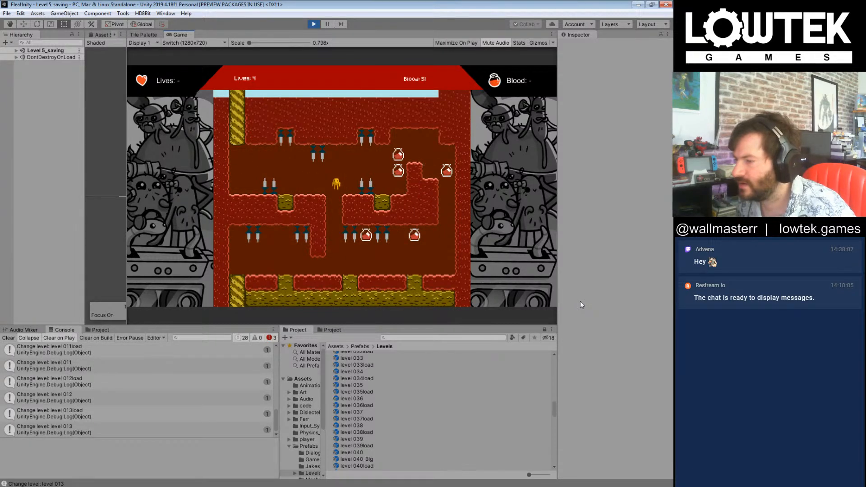
{"action": "key", "text": "Left"}
{"action": "key", "text": "Left"}
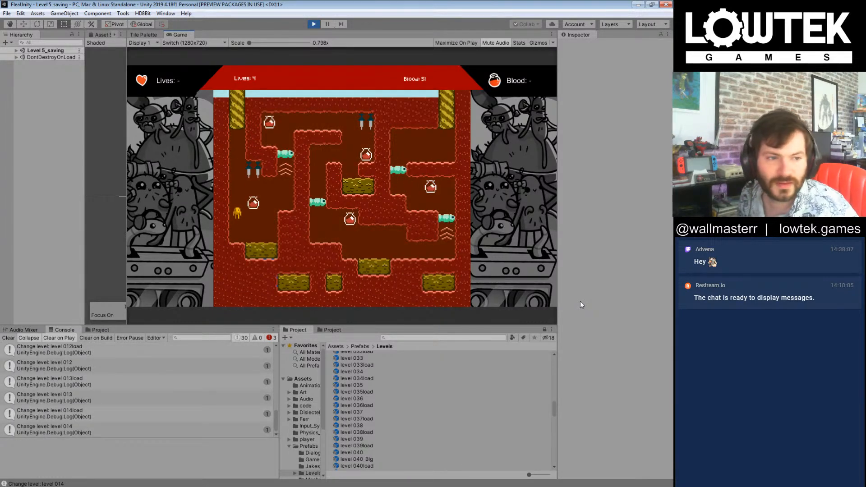
Step: Collect all the blood bottles in level 014 while avoiding the green worms, and exit to level 015
{"action": "key", "text": "Right"}
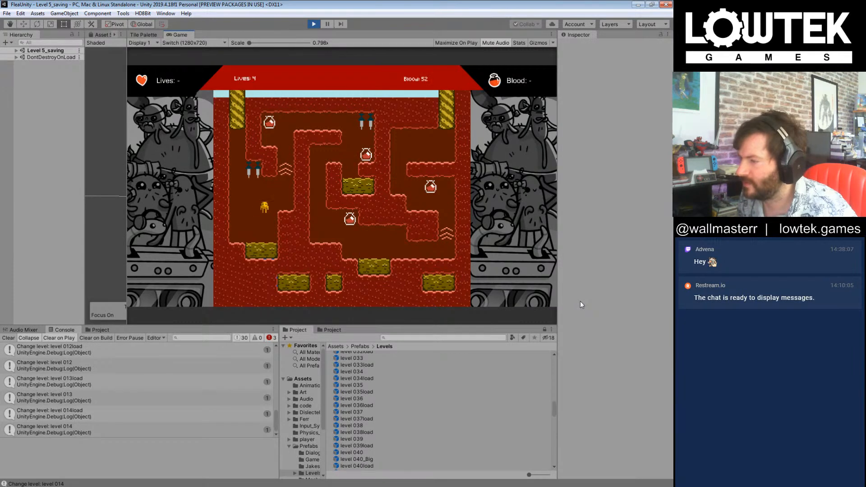
{"action": "key", "text": "Left"}
{"action": "key", "text": "Right"}
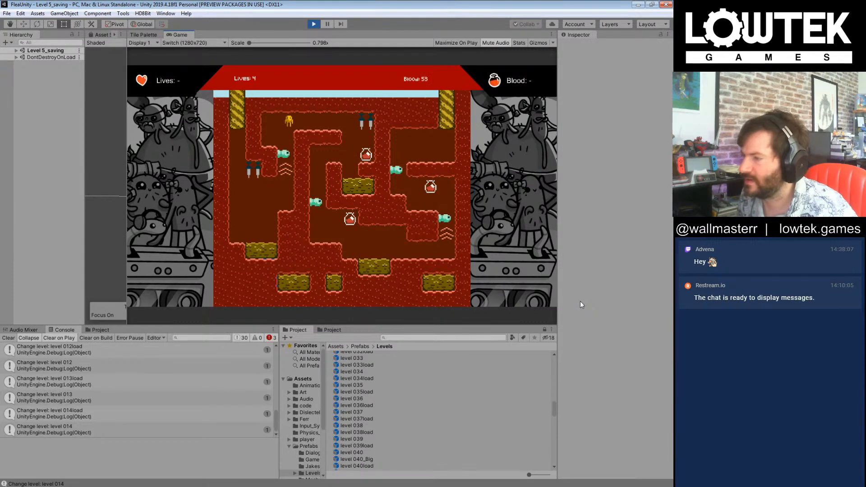
{"action": "key", "text": "Left"}
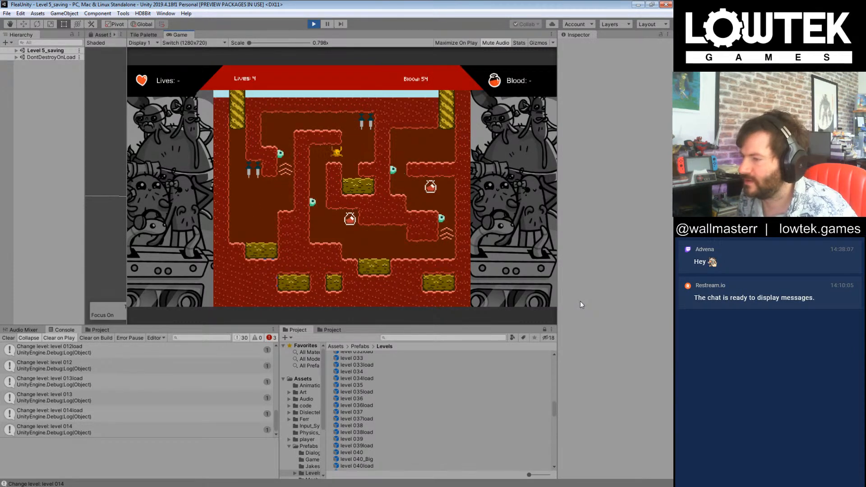
{"action": "key", "text": "Right"}
{"action": "key", "text": "Right"}
{"action": "key", "text": "Right"}
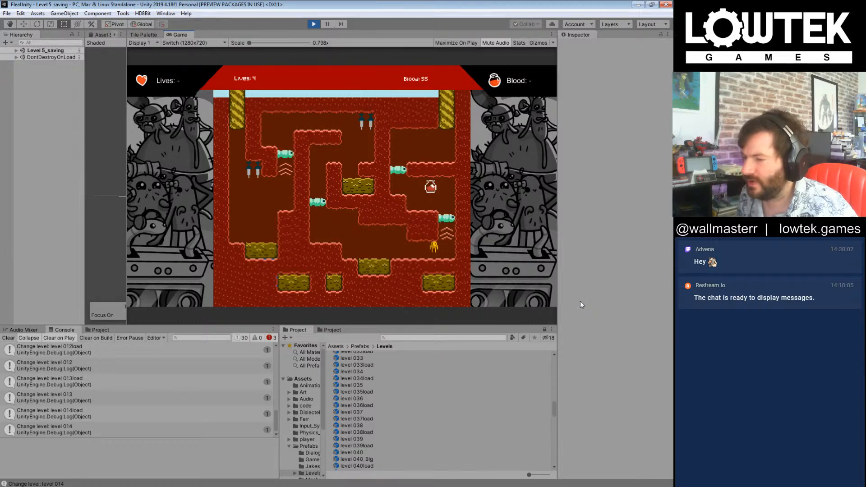
{"action": "key", "text": "Left"}
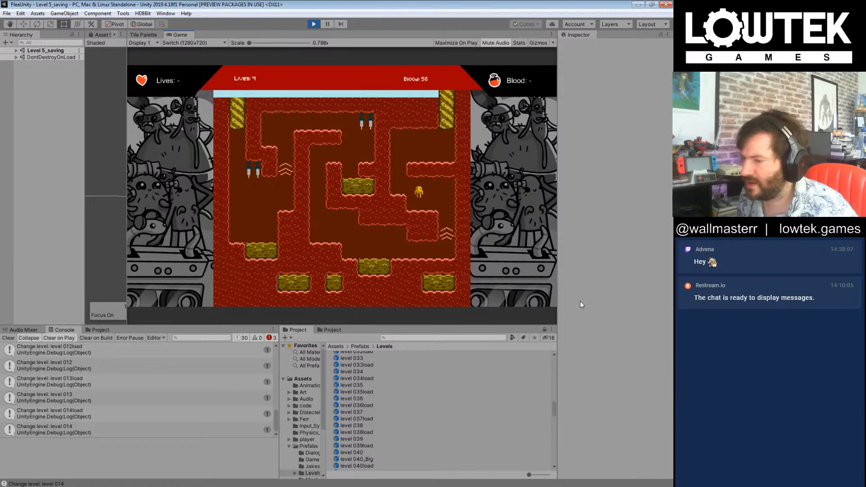
{"action": "key", "text": "Right"}
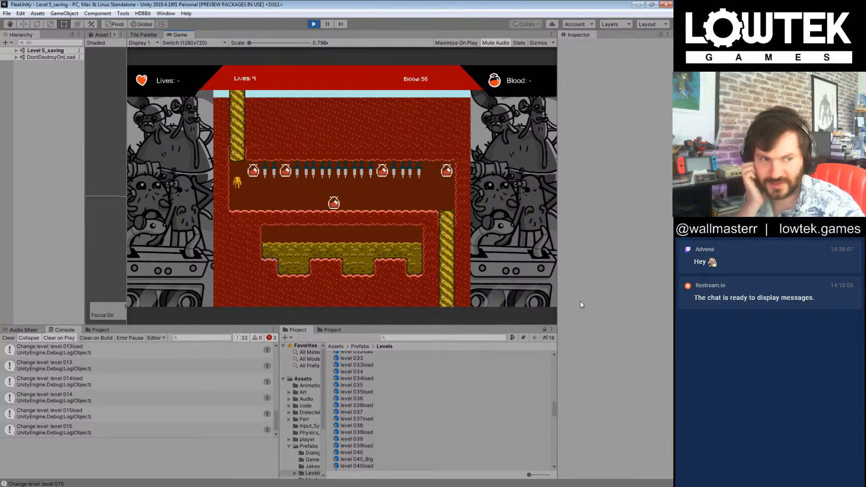
Step: Try to collect the blood bottles in level 015 while moving beneath the ceiling spikes
{"action": "key", "text": "Right"}
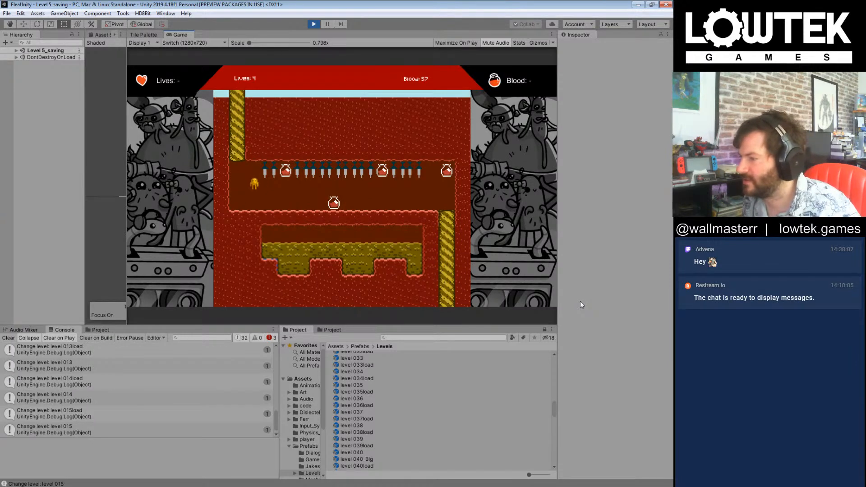
{"action": "key", "text": "Right"}
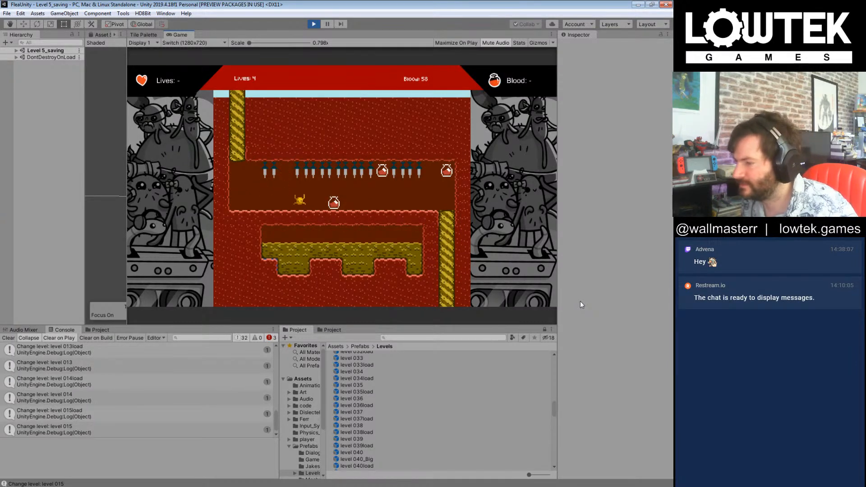
{"action": "key", "text": "Right"}
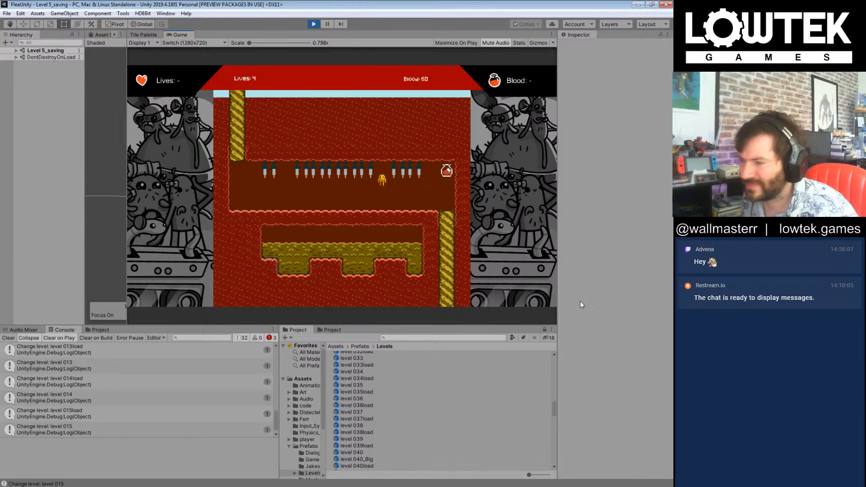
{"action": "key", "text": "Right"}
{"action": "key", "text": "Left"}
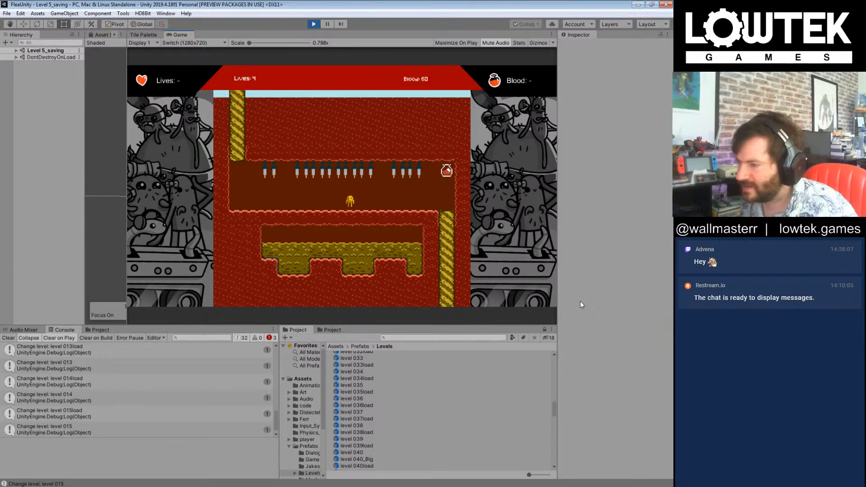
{"action": "key", "text": "Right"}
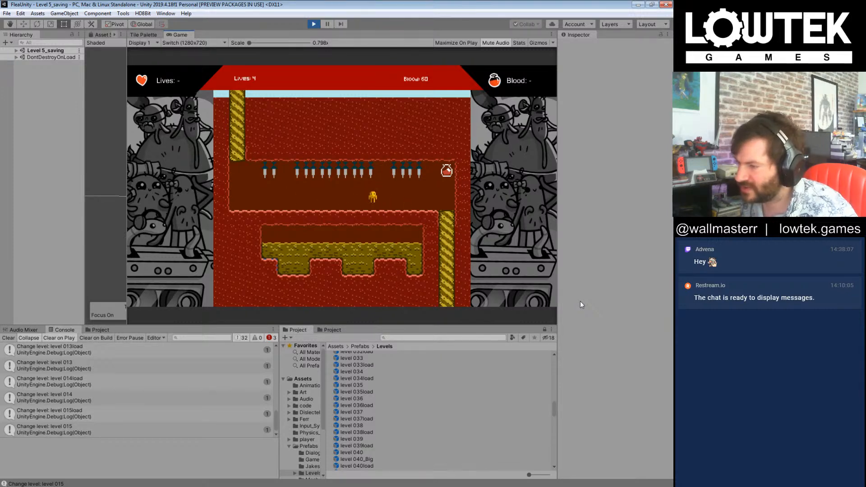
{"action": "key", "text": "Right"}
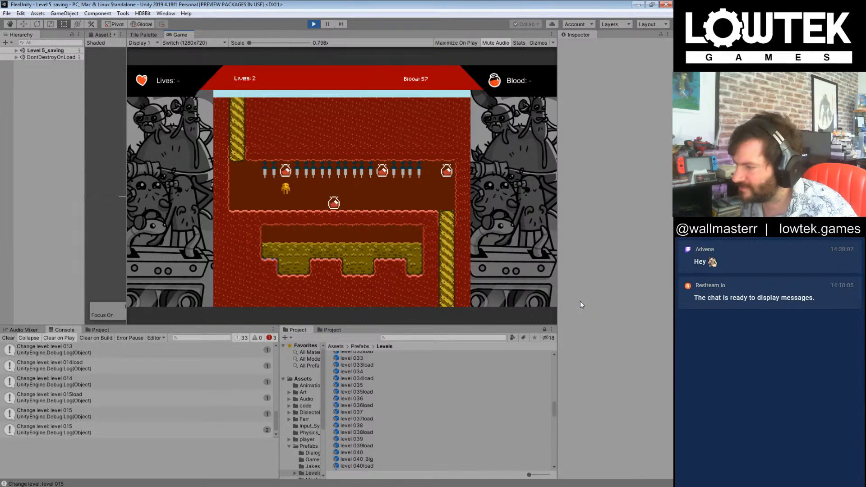
Step: Collect the remaining blood bottles along the spiked corridor of level 015 and exit to level 015_Fleadom
{"action": "key", "text": "Right"}
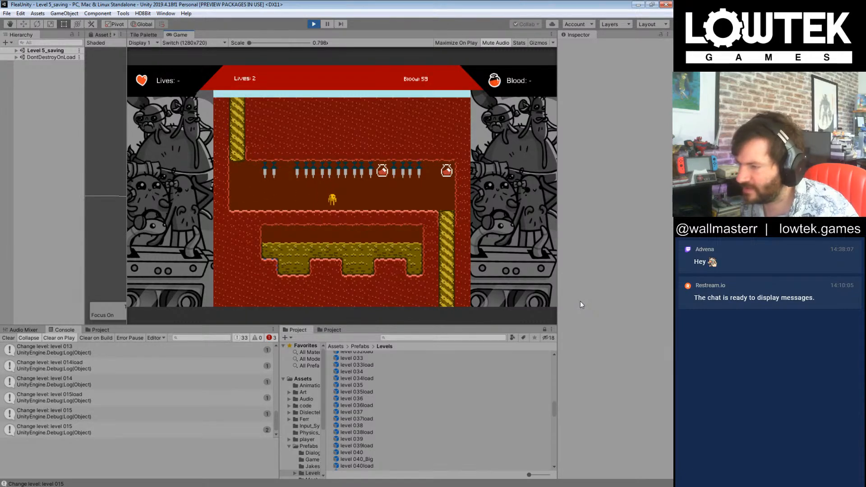
{"action": "key", "text": "Right"}
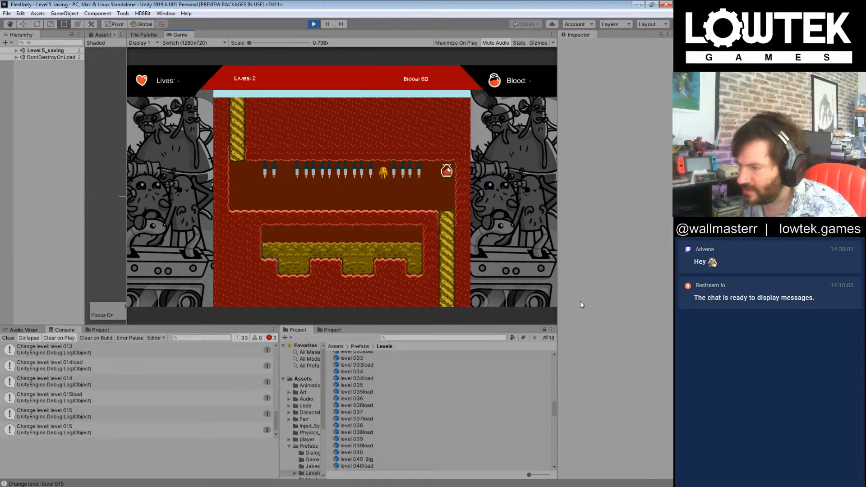
{"action": "key", "text": "Right"}
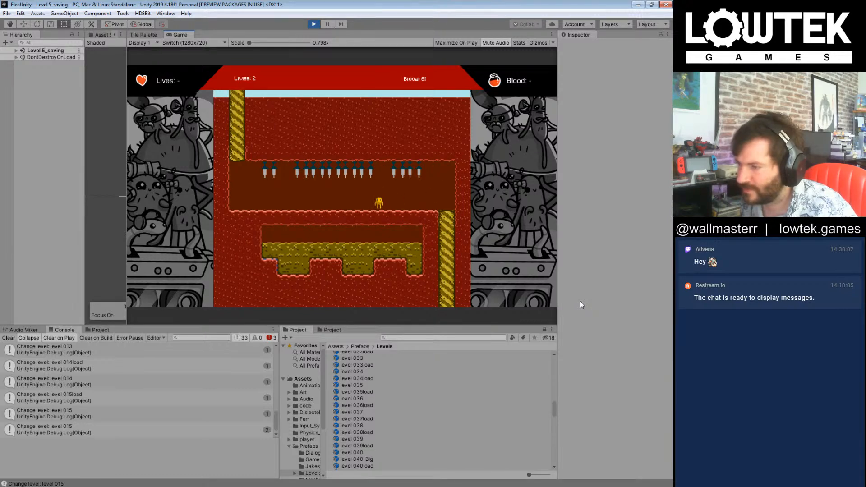
{"action": "key", "text": "Right"}
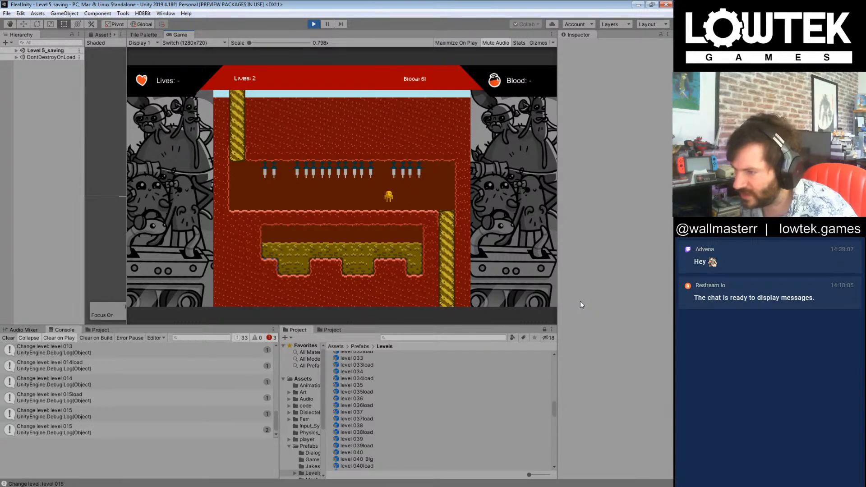
{"action": "key", "text": "Right"}
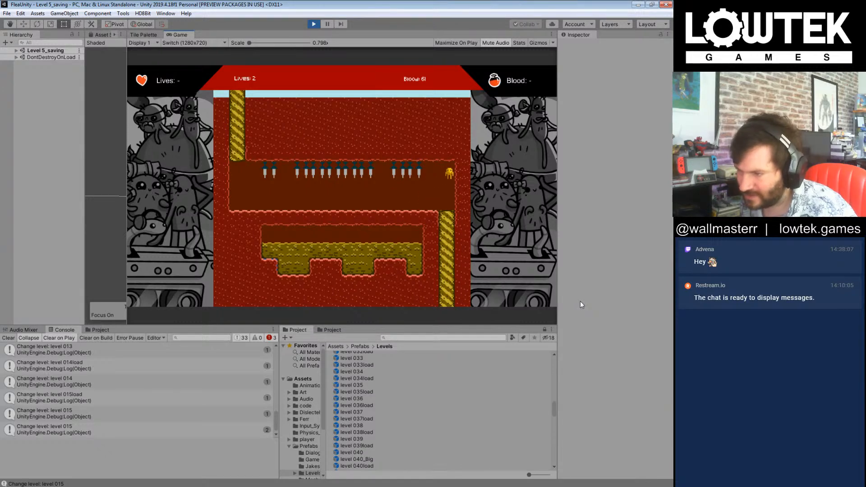
{"action": "key", "text": "Right"}
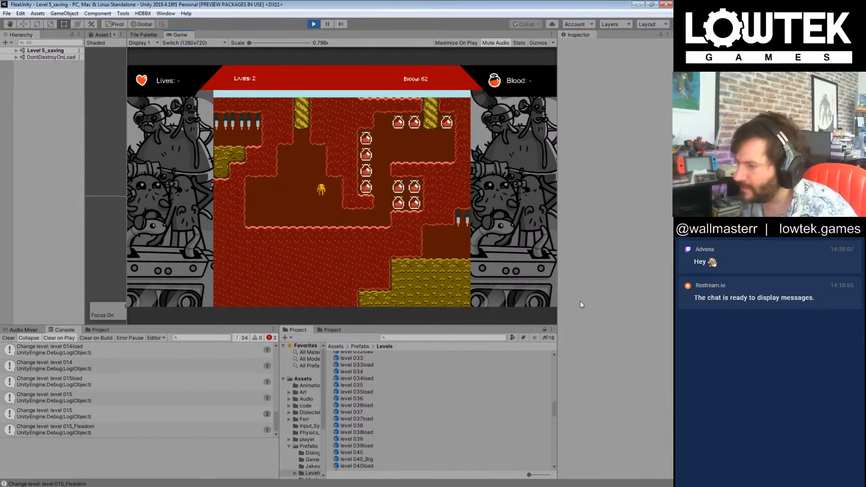
Step: Collect blood bottles in level 015_Fleadom and exit upwards to level 000 3 Overworld
{"action": "key", "text": "Right"}
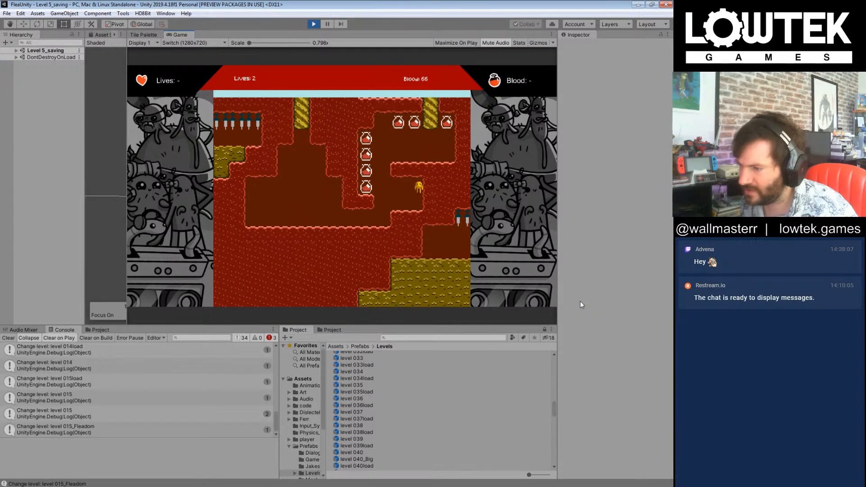
{"action": "key", "text": "Left"}
{"action": "key", "text": "Right"}
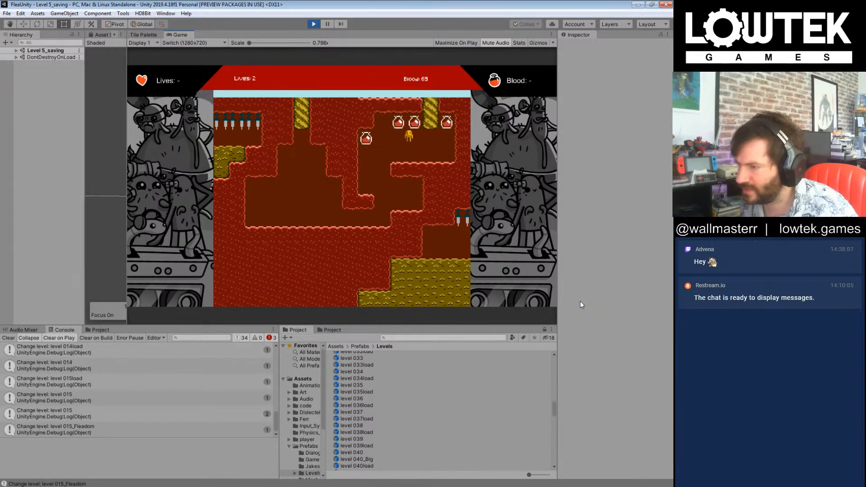
{"action": "key", "text": "Right"}
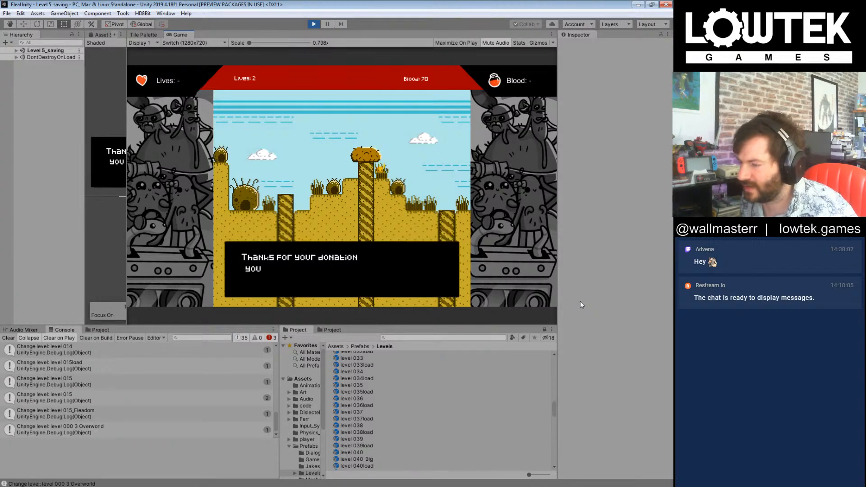
Step: Dismiss the donation dialogue, enter level 001 from the overworld and collect all its blood bottles
{"action": "key", "text": "Right"}
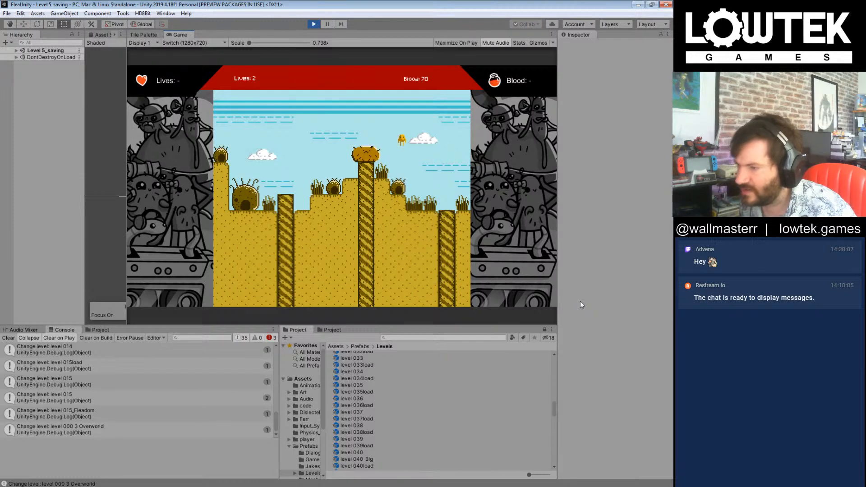
{"action": "key", "text": "Right"}
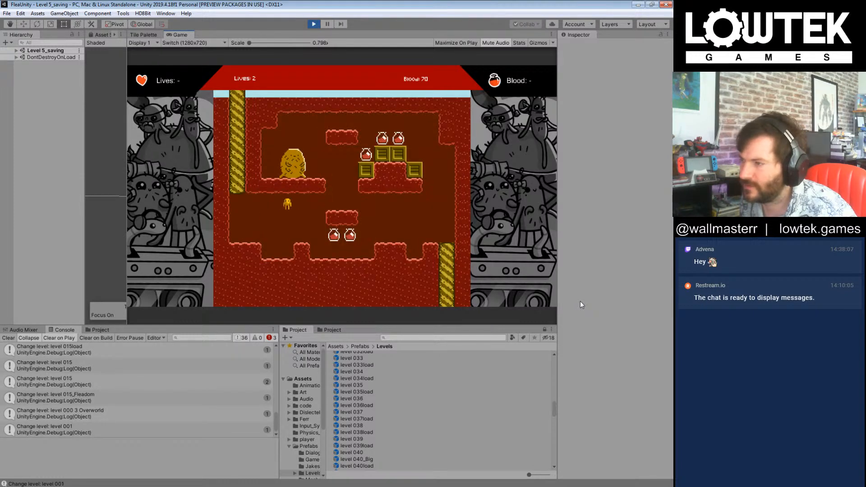
{"action": "key", "text": "Right"}
{"action": "key", "text": "Left"}
{"action": "key", "text": "Left"}
{"action": "key", "text": "Right"}
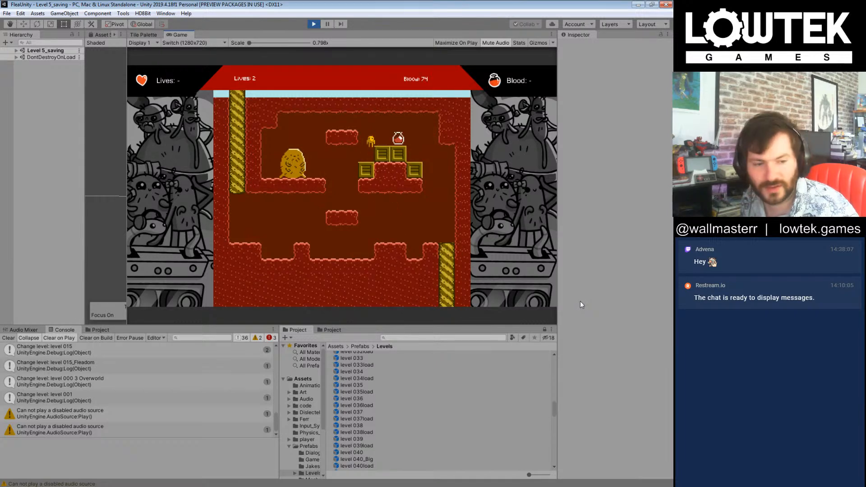
{"action": "key", "text": "Right"}
{"action": "key", "text": "Right"}
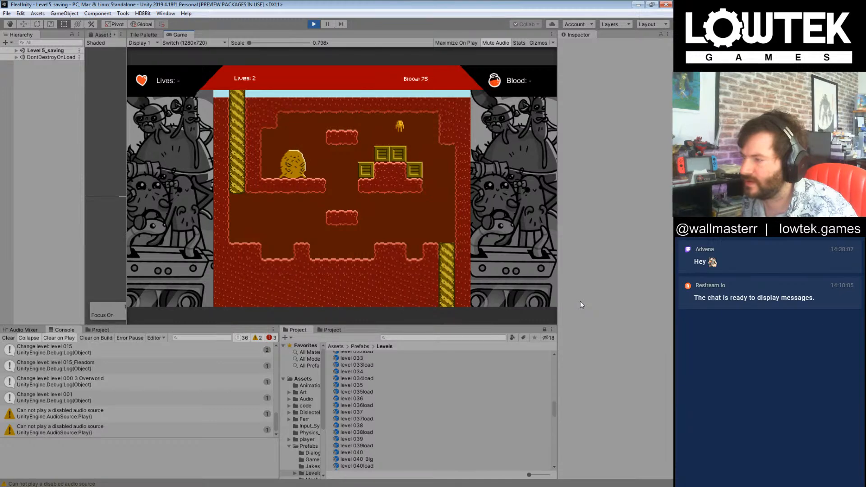
{"action": "key", "text": "Left"}
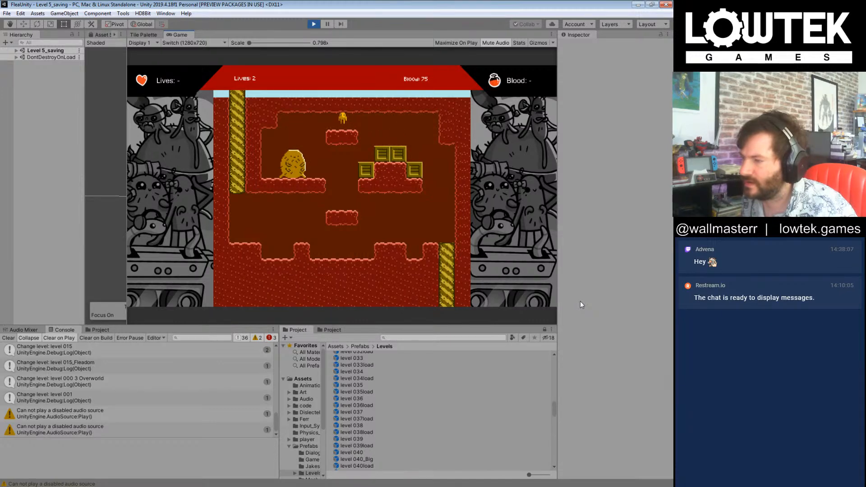
{"action": "key", "text": "Right"}
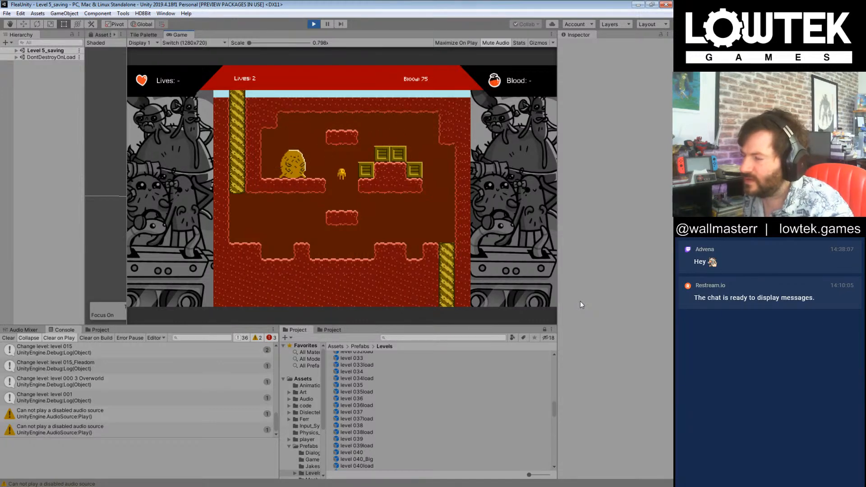
Step: Stop the playtest and widen the Scene view beside the Game view
{"action": "left_click", "coordinate": [315, 24]}
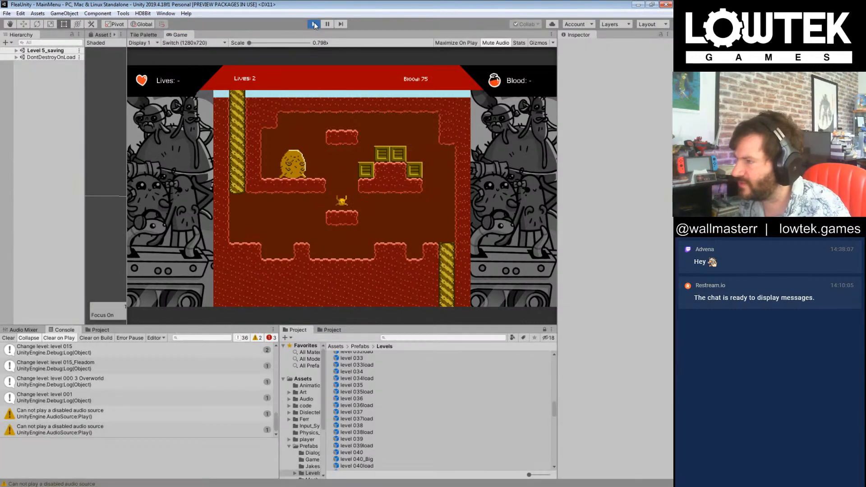
{"action": "left_click_drag", "start_coordinate": [125, 203], "coordinate": [334, 202]}
{"action": "scroll", "coordinate": [269, 190], "scroll_direction": "down", "scroll_amount": 2}
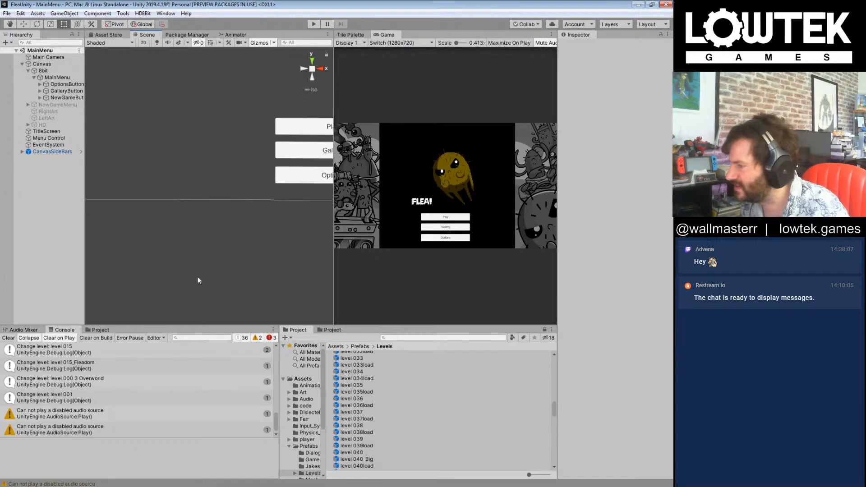
Step: Show the project's root Assets folder in place of the Dislectek_Plugin resources and select the Scenes folder
{"action": "left_click", "coordinate": [99, 330]}
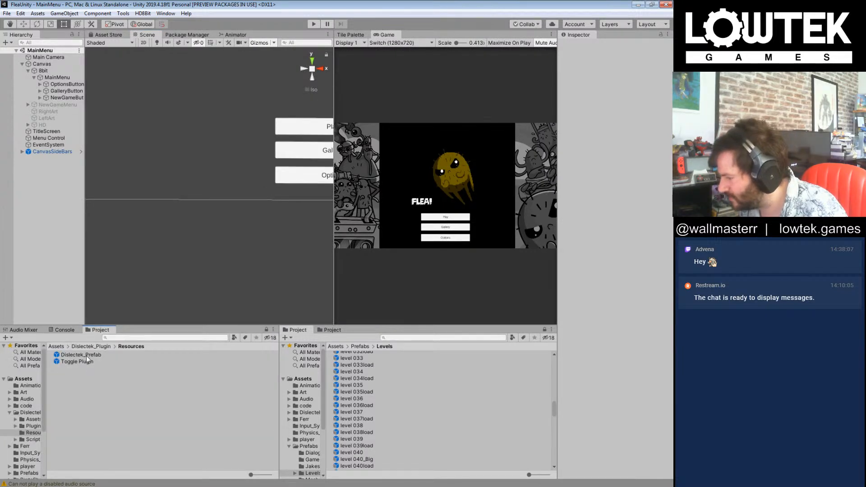
{"action": "left_click", "coordinate": [56, 347]}
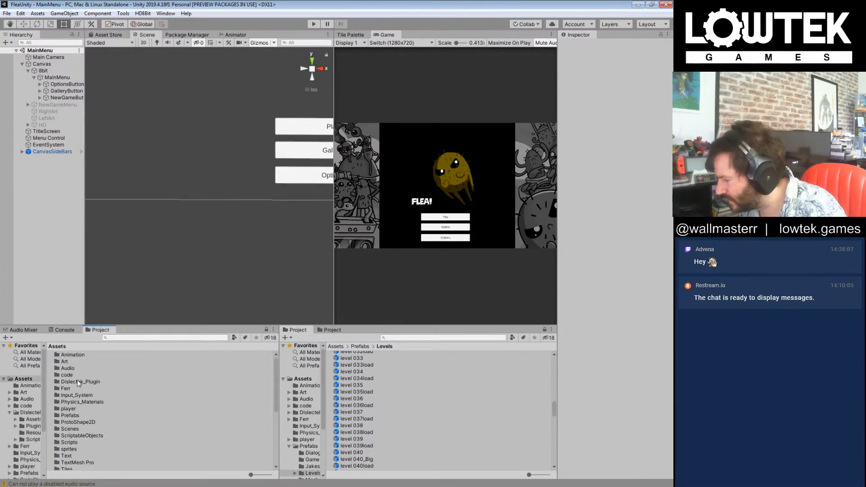
{"action": "left_click", "coordinate": [80, 383]}
{"action": "left_click", "coordinate": [89, 429]}
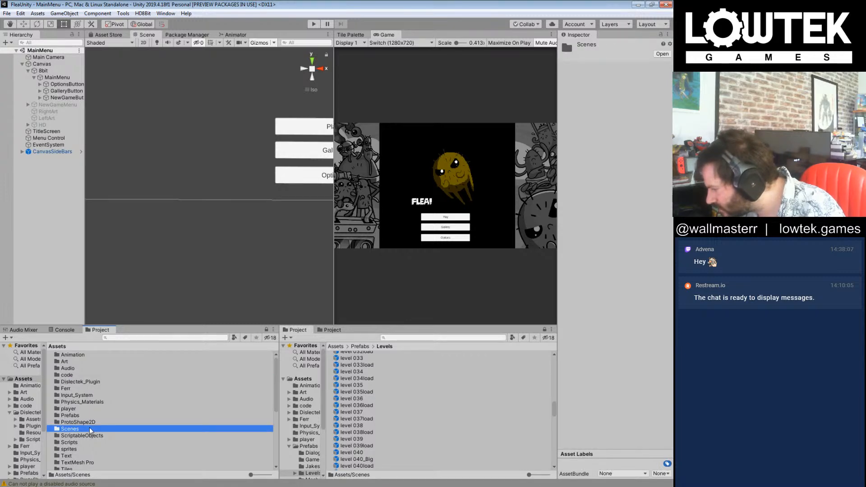
Step: Look through the project's root Assets list, checking folders such as player, Physics_Materials, ProtoShape2D, ScriptableObjects, sprites and VaxVertexPainter
{"action": "scroll", "coordinate": [90, 430], "scroll_direction": "down", "scroll_amount": 1}
{"action": "scroll", "coordinate": [90, 430], "scroll_direction": "up", "scroll_amount": 1}
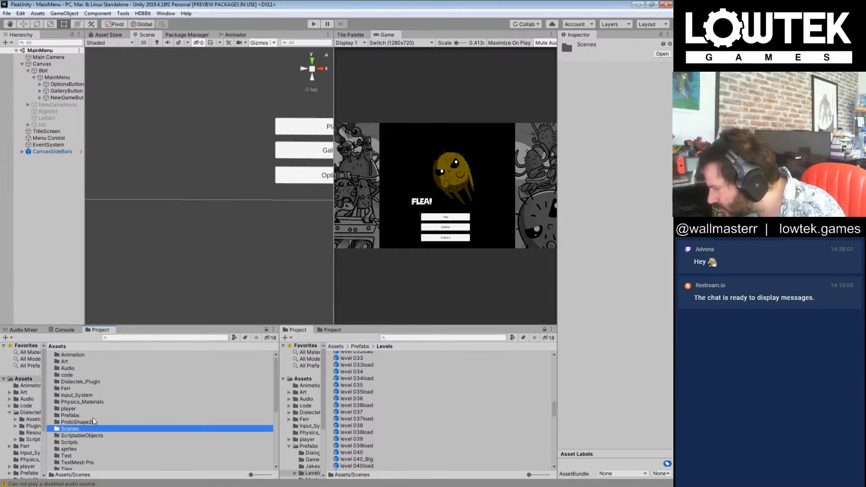
{"action": "left_click", "coordinate": [77, 382]}
{"action": "left_click", "coordinate": [75, 409]}
{"action": "scroll", "coordinate": [90, 411], "scroll_direction": "down", "scroll_amount": 3}
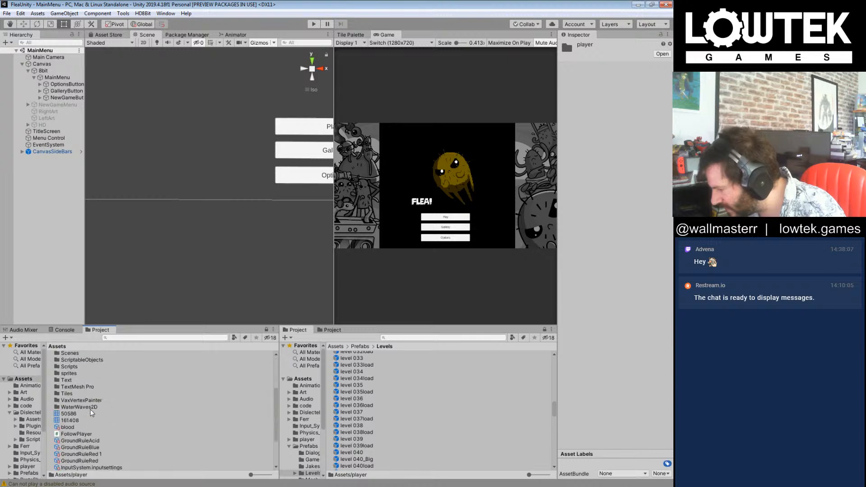
{"action": "left_click", "coordinate": [116, 400]}
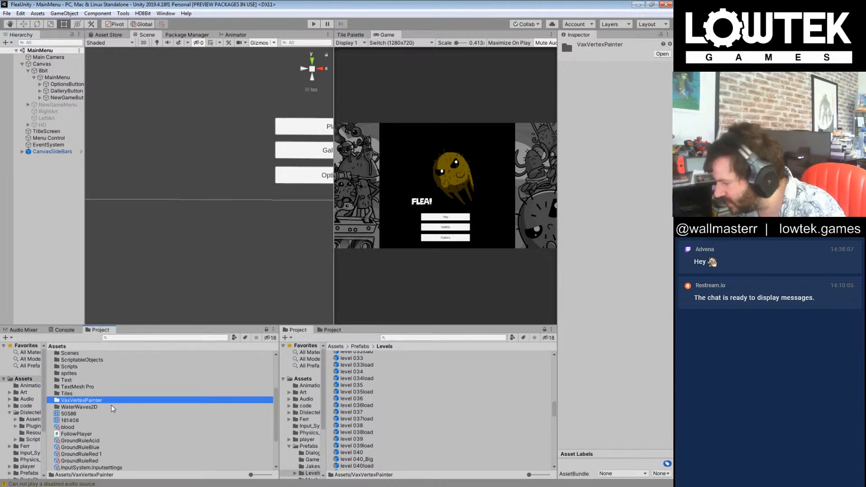
{"action": "left_click", "coordinate": [107, 407]}
{"action": "left_click", "coordinate": [109, 401]}
{"action": "scroll", "coordinate": [109, 402], "scroll_direction": "up", "scroll_amount": 3}
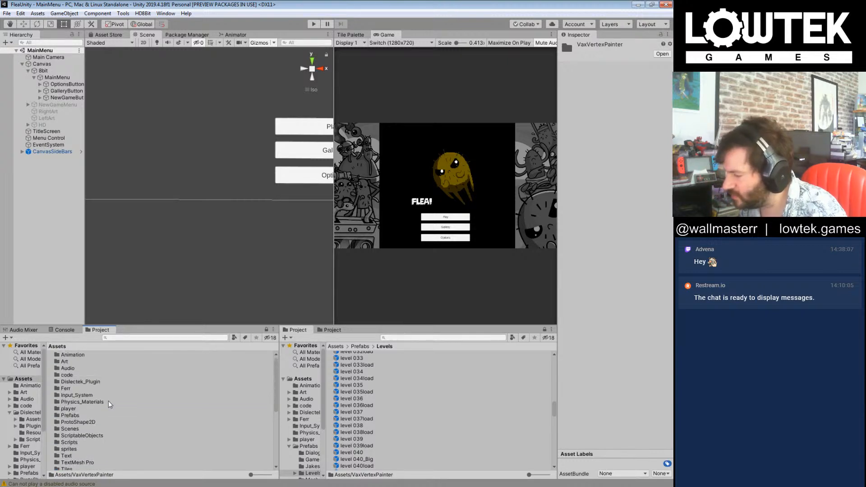
{"action": "scroll", "coordinate": [109, 404], "scroll_direction": "down", "scroll_amount": 2}
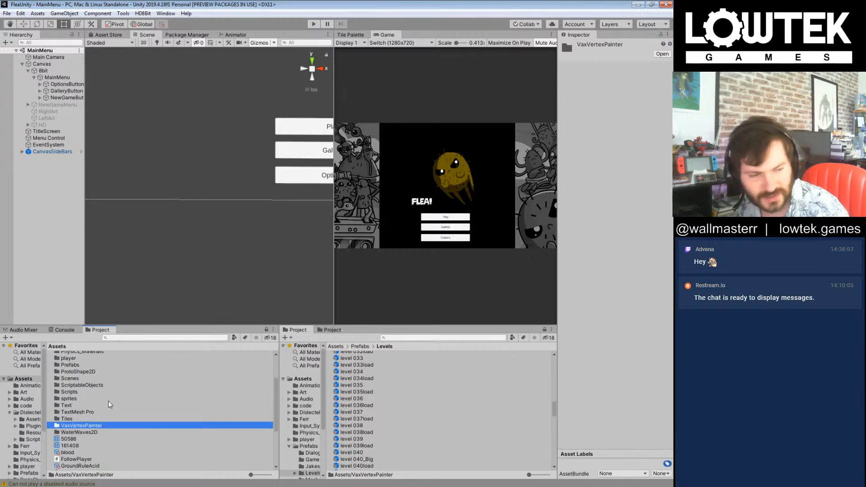
{"action": "left_click", "coordinate": [108, 400]}
{"action": "scroll", "coordinate": [111, 400], "scroll_direction": "down", "scroll_amount": 2}
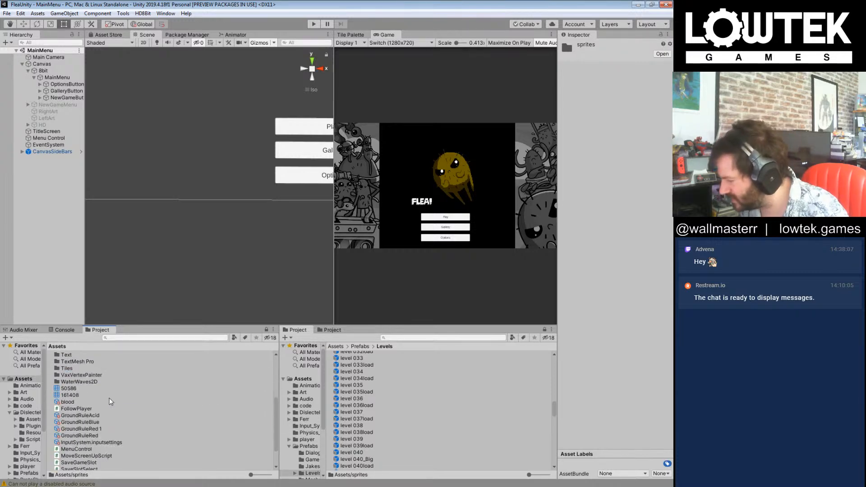
{"action": "scroll", "coordinate": [110, 402], "scroll_direction": "up", "scroll_amount": 4}
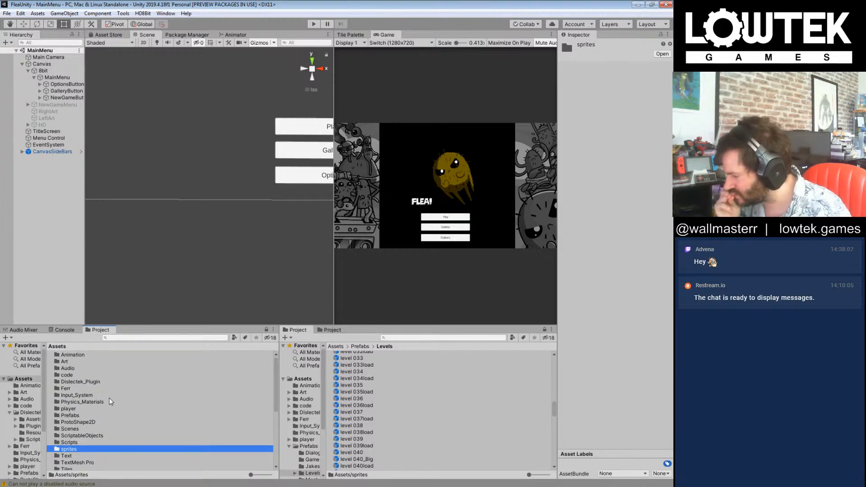
{"action": "left_click", "coordinate": [108, 402]}
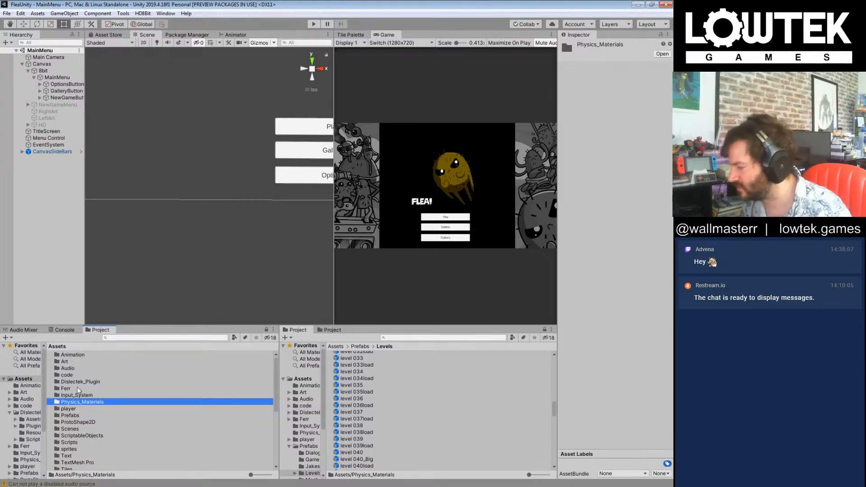
{"action": "left_click", "coordinate": [87, 423]}
{"action": "scroll", "coordinate": [137, 429], "scroll_direction": "down", "scroll_amount": 2}
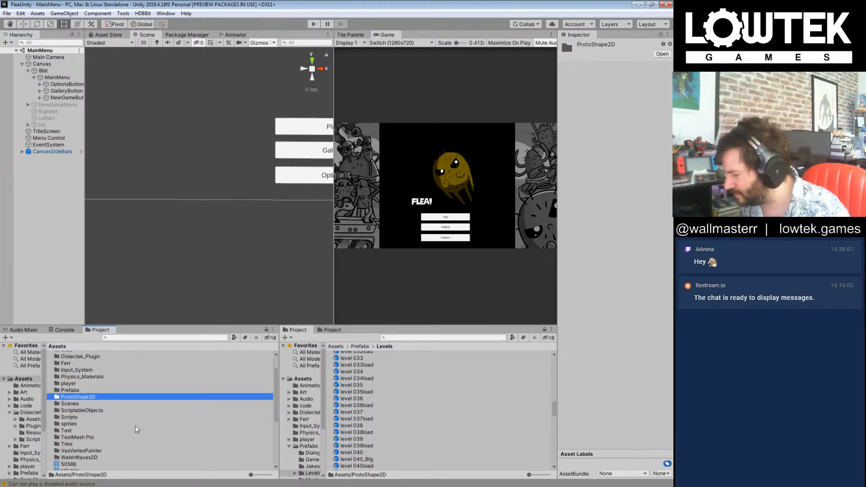
{"action": "left_click", "coordinate": [119, 411]}
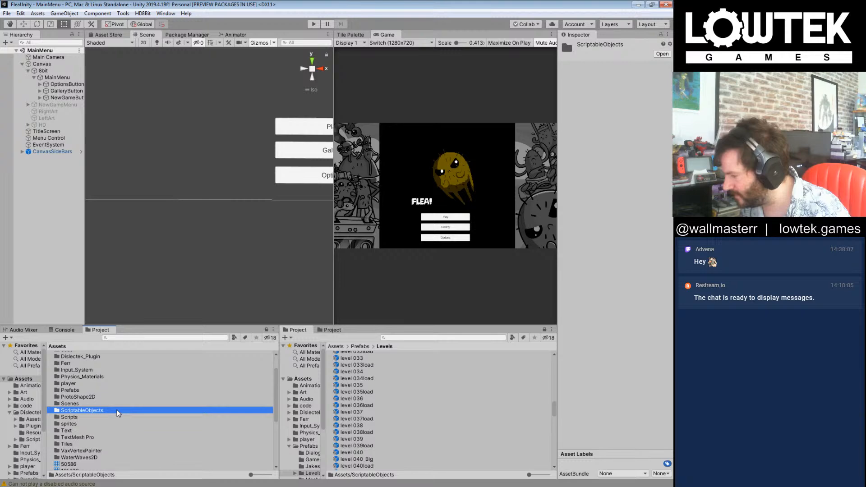
{"action": "scroll", "coordinate": [124, 439], "scroll_direction": "up", "scroll_amount": 2}
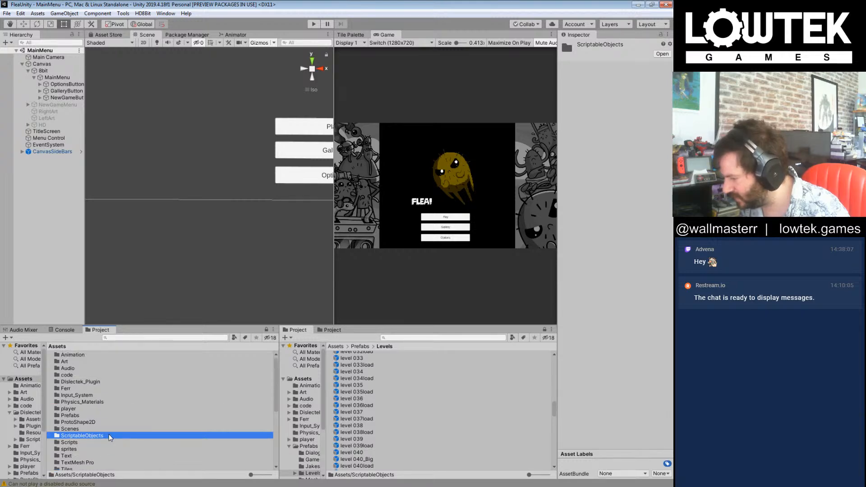
Step: Open the all levels grid scene from the Scenes folder
{"action": "double_click", "coordinate": [72, 429]}
{"action": "left_click", "coordinate": [96, 402]}
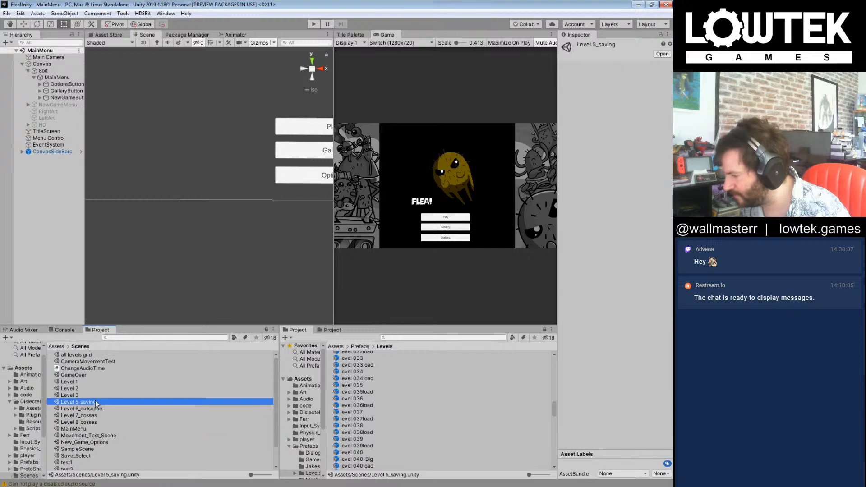
{"action": "left_click", "coordinate": [89, 355]}
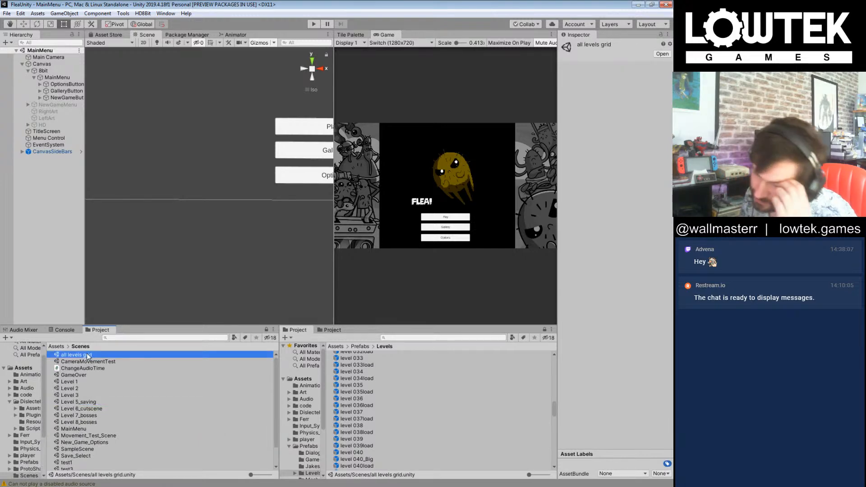
{"action": "double_click", "coordinate": [88, 356]}
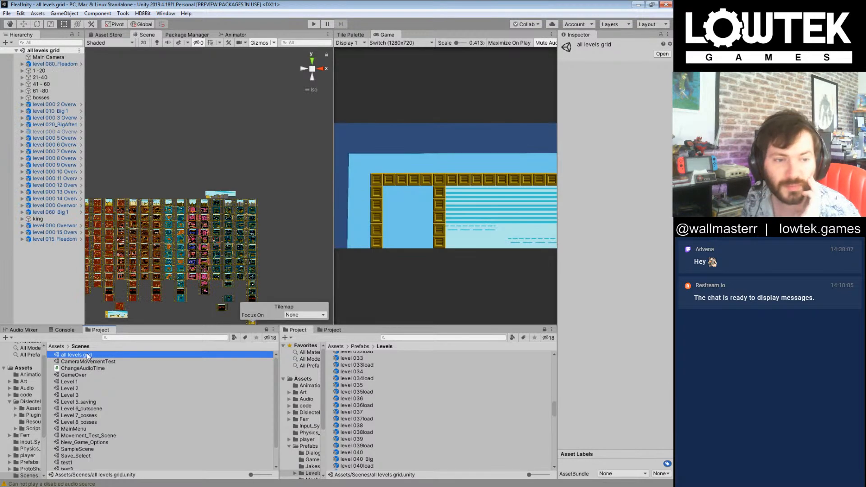
Step: Examine the first columns of the level grid up close, from the overworld levels down through the red underground levels
{"action": "middle_click_drag", "start_coordinate": [116, 193], "coordinate": [213, 163]}
{"action": "scroll", "coordinate": [194, 161], "scroll_direction": "up", "scroll_amount": 7}
{"action": "scroll", "coordinate": [211, 164], "scroll_direction": "up", "scroll_amount": 8}
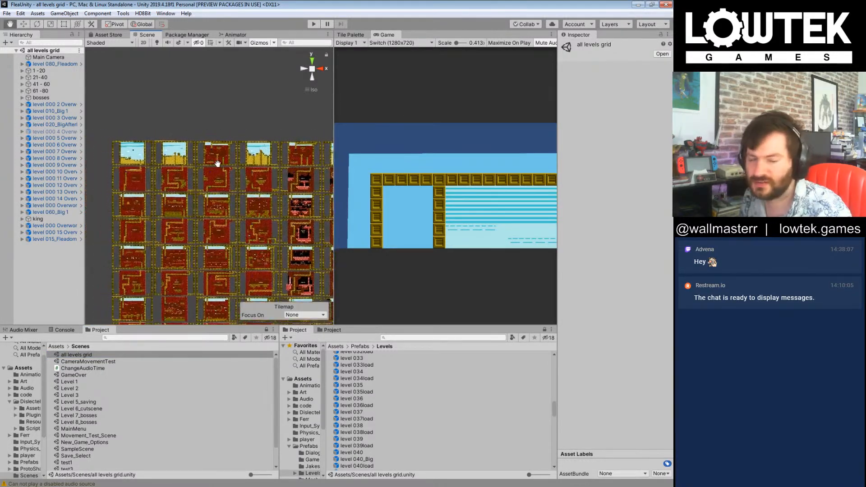
{"action": "middle_click_drag", "start_coordinate": [211, 163], "coordinate": [244, 163]}
{"action": "scroll", "coordinate": [155, 141], "scroll_direction": "up", "scroll_amount": 5}
{"action": "middle_click_drag", "start_coordinate": [165, 175], "coordinate": [198, 163]}
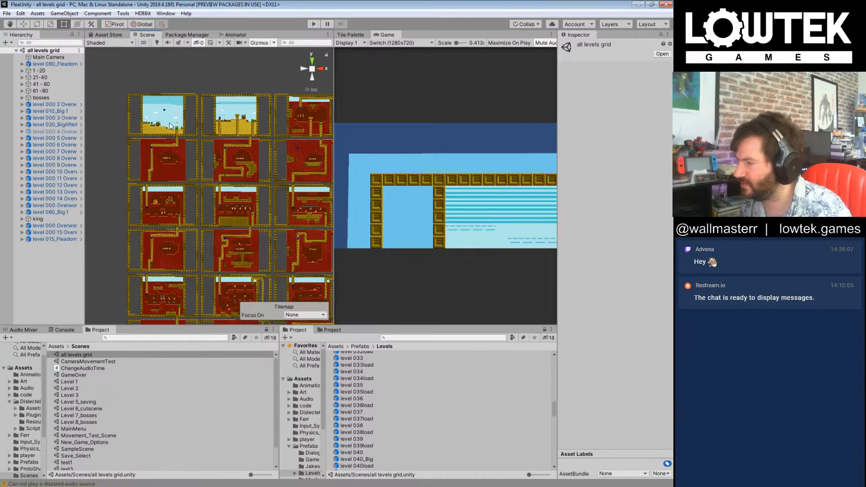
{"action": "scroll", "coordinate": [156, 112], "scroll_direction": "up", "scroll_amount": 6}
{"action": "middle_click_drag", "start_coordinate": [158, 111], "coordinate": [199, 215]}
{"action": "middle_click_drag", "start_coordinate": [318, 219], "coordinate": [240, 201]}
{"action": "scroll", "coordinate": [240, 199], "scroll_direction": "down", "scroll_amount": 6}
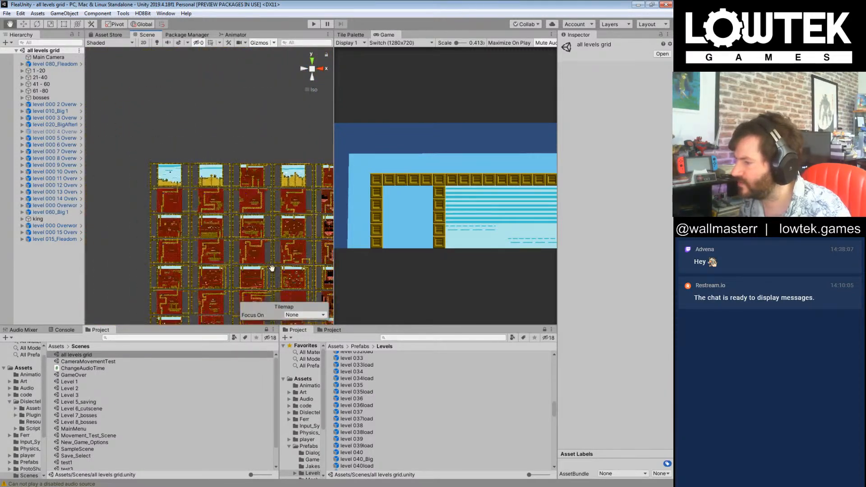
{"action": "scroll", "coordinate": [215, 171], "scroll_direction": "up", "scroll_amount": 8}
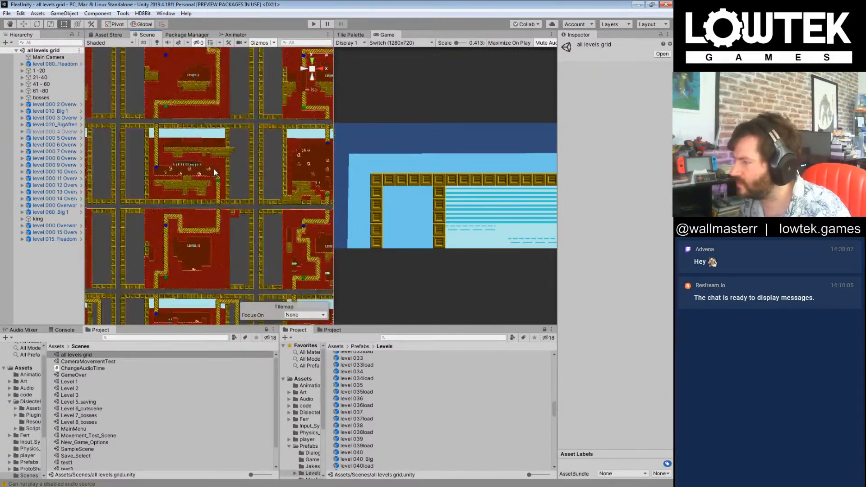
{"action": "middle_click_drag", "start_coordinate": [214, 169], "coordinate": [190, 215]}
{"action": "scroll", "coordinate": [190, 215], "scroll_direction": "up", "scroll_amount": 2}
{"action": "middle_click_drag", "start_coordinate": [209, 114], "coordinate": [202, 86]}
{"action": "scroll", "coordinate": [261, 135], "scroll_direction": "down", "scroll_amount": 5}
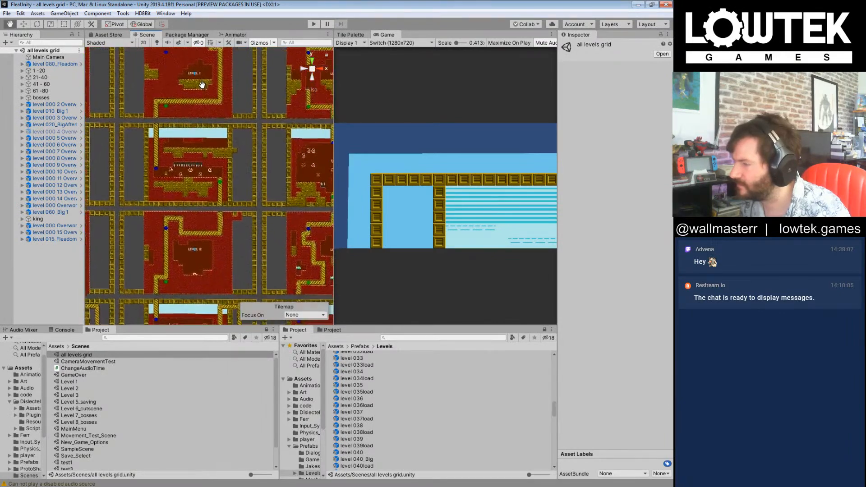
Step: Examine the lower end of the level grid, including the boss rooms and the wide water level beneath the columns
{"action": "scroll", "coordinate": [222, 145], "scroll_direction": "down", "scroll_amount": 6}
{"action": "mouse_move", "coordinate": [350, 224]}
{"action": "middle_mouse_down"}
{"action": "mouse_move", "coordinate": [218, 114]}
{"action": "mouse_move", "coordinate": [176, 40]}
{"action": "middle_mouse_up"}
{"action": "middle_click_drag", "start_coordinate": [190, 266], "coordinate": [117, 59]}
{"action": "middle_click_drag", "start_coordinate": [105, 272], "coordinate": [98, 108]}
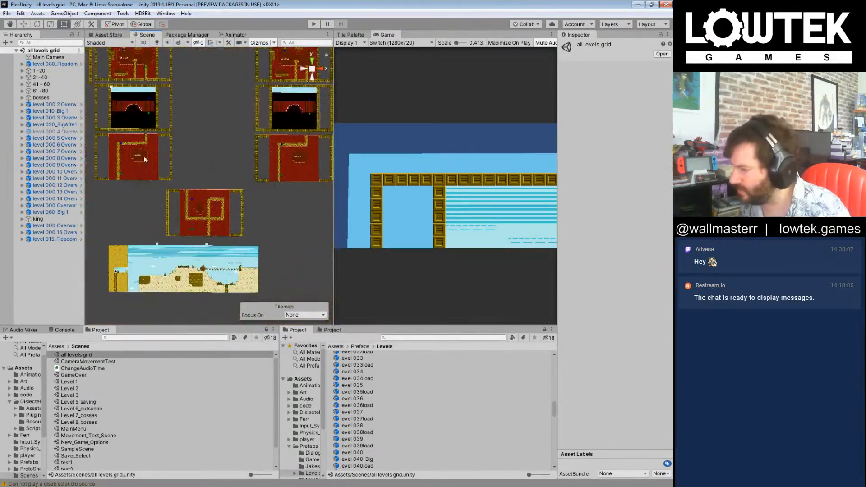
{"action": "scroll", "coordinate": [200, 180], "scroll_direction": "down", "scroll_amount": 3}
{"action": "middle_click_drag", "start_coordinate": [199, 181], "coordinate": [330, 206]}
{"action": "scroll", "coordinate": [273, 208], "scroll_direction": "down", "scroll_amount": 9}
{"action": "middle_click_drag", "start_coordinate": [276, 205], "coordinate": [227, 239]}
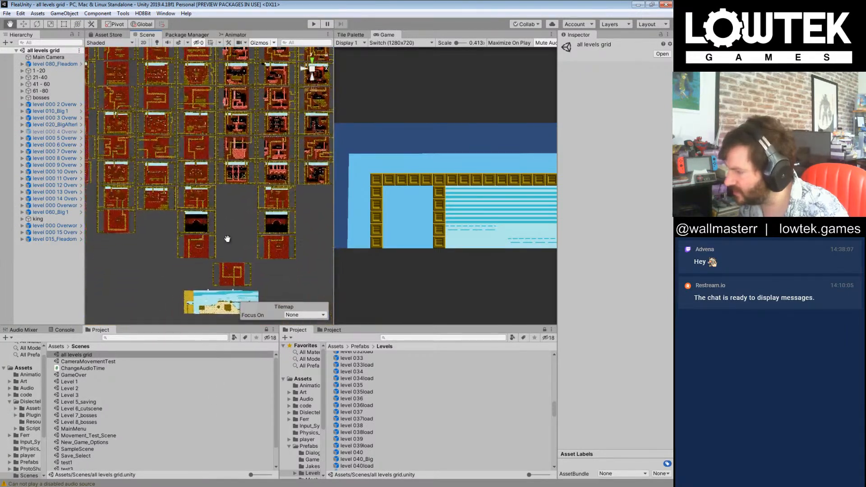
Step: Select level 015_Fleadom in the grid, and follow its column up to select level 000 3 Overworld
{"action": "scroll", "coordinate": [207, 194], "scroll_direction": "up", "scroll_amount": 4}
{"action": "left_click", "coordinate": [145, 166]}
{"action": "middle_click_drag", "start_coordinate": [145, 166], "coordinate": [185, 37]}
{"action": "middle_click_drag", "start_coordinate": [226, 150], "coordinate": [209, 98]}
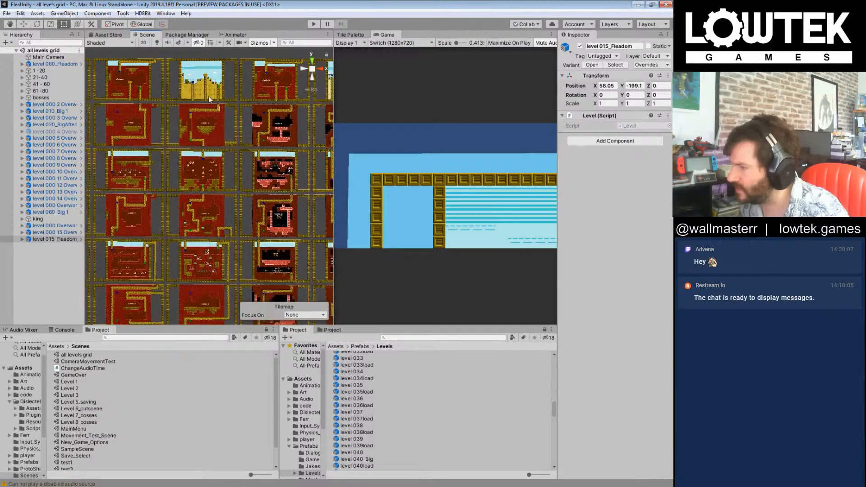
{"action": "middle_click_drag", "start_coordinate": [174, 210], "coordinate": [251, 362]}
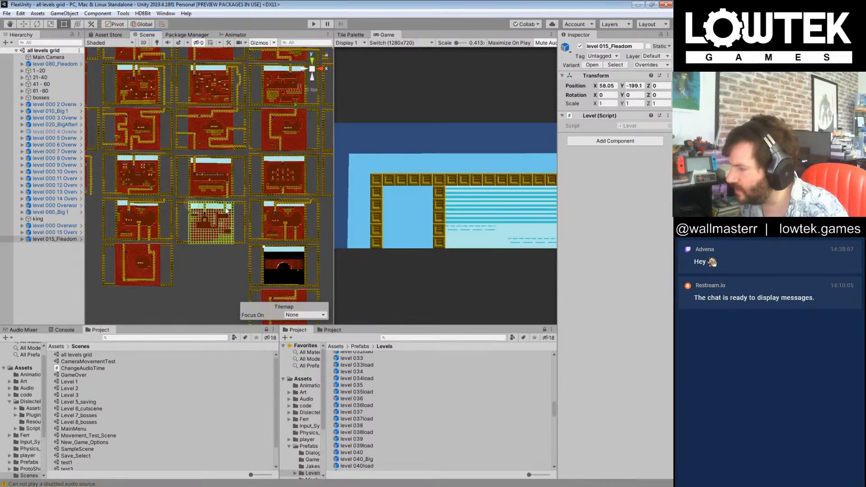
{"action": "middle_click_drag", "start_coordinate": [231, 230], "coordinate": [204, 161]}
{"action": "scroll", "coordinate": [204, 161], "scroll_direction": "up", "scroll_amount": 1}
{"action": "left_click", "coordinate": [217, 169]}
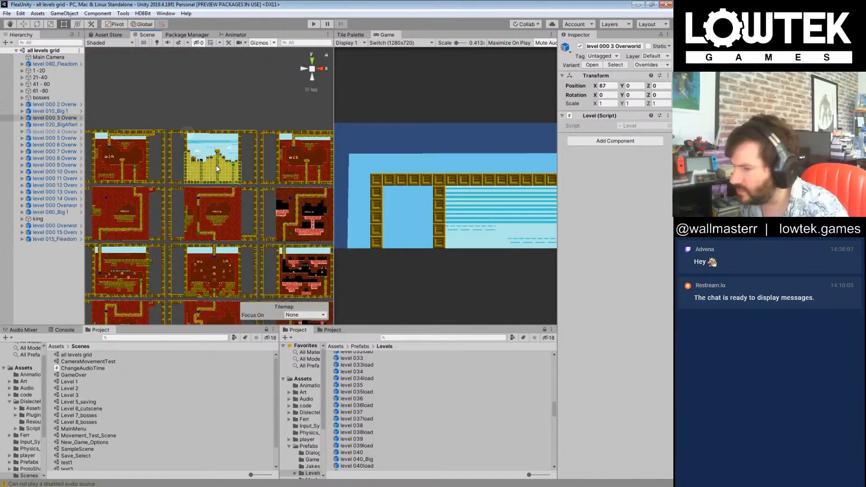
Step: Locate and select the prefab asset of level 000 3 Overworld in the Prefabs/Levels folder
{"action": "left_click", "coordinate": [24, 118]}
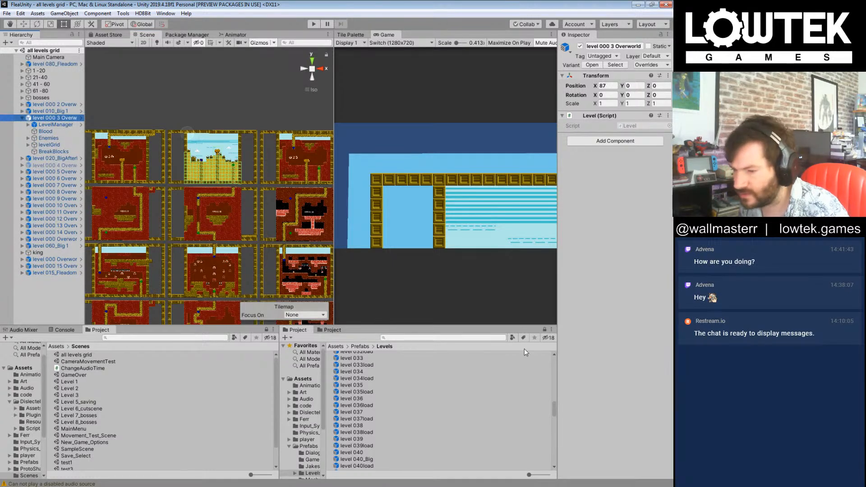
{"action": "right_click", "coordinate": [59, 119]}
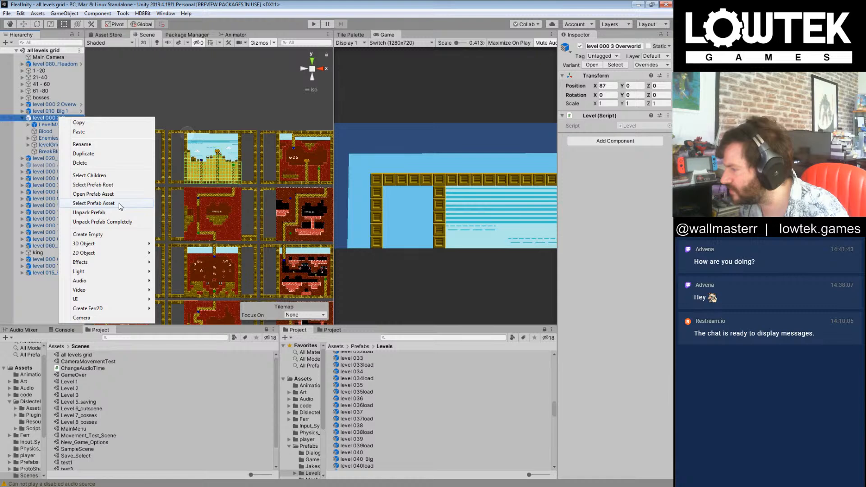
{"action": "left_click", "coordinate": [93, 203]}
{"action": "scroll", "coordinate": [418, 438], "scroll_direction": "down", "scroll_amount": 15}
{"action": "scroll", "coordinate": [426, 439], "scroll_direction": "up", "scroll_amount": 15}
{"action": "scroll", "coordinate": [422, 436], "scroll_direction": "up", "scroll_amount": 15}
{"action": "left_click", "coordinate": [386, 423]}
{"action": "left_click", "coordinate": [387, 429]}
Step: Open the level 015_Fleadom prefab and assign level 000 3 Overworld as the LevelEndPoint's Level To Progress To
{"action": "middle_click_drag", "start_coordinate": [166, 262], "coordinate": [212, 145]}
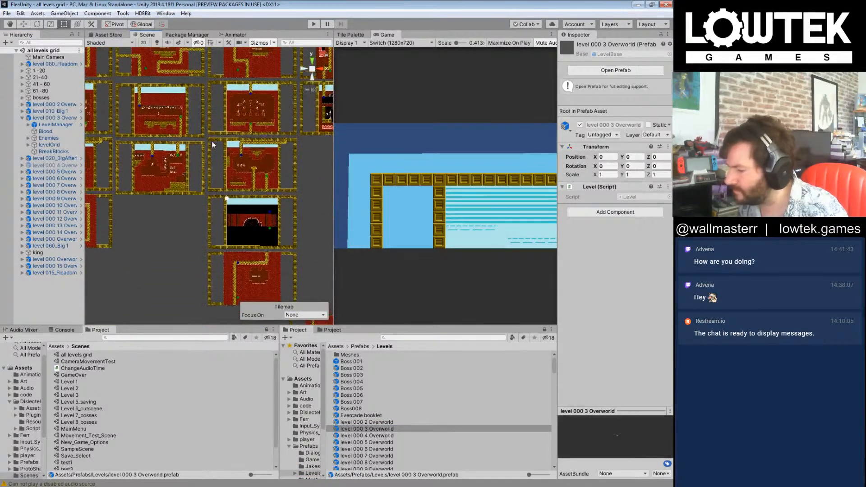
{"action": "scroll", "coordinate": [378, 439], "scroll_direction": "down", "scroll_amount": 4}
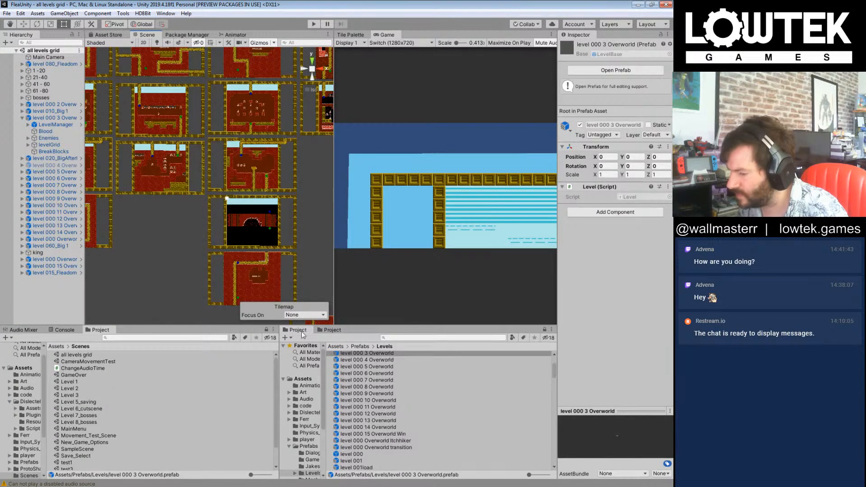
{"action": "left_click", "coordinate": [178, 191]}
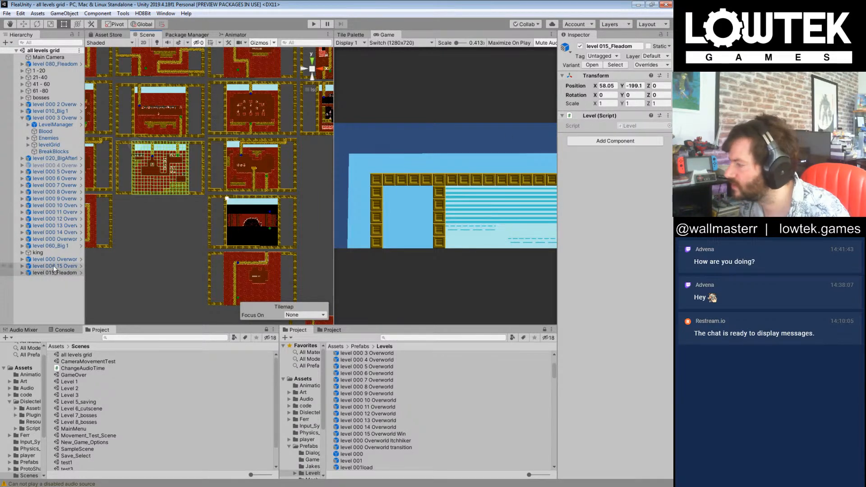
{"action": "left_click", "coordinate": [81, 272]}
{"action": "left_click", "coordinate": [266, 144]}
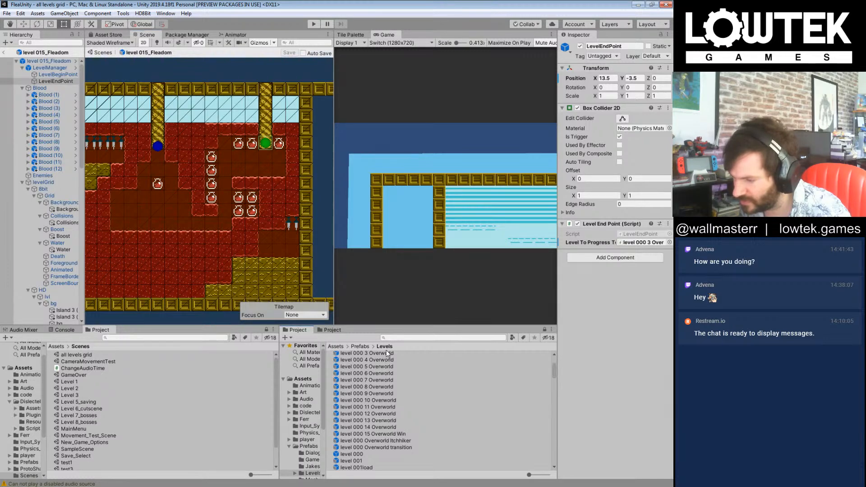
{"action": "left_click_drag", "start_coordinate": [390, 354], "coordinate": [634, 246]}
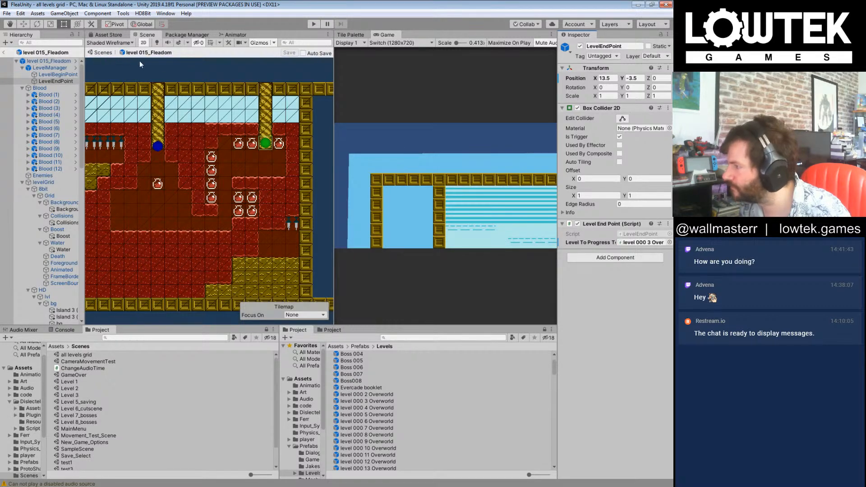
Step: Return to the all levels grid scene and select level 016load directly below the level 000 3 Overworld
{"action": "left_click", "coordinate": [4, 56]}
{"action": "scroll", "coordinate": [197, 164], "scroll_direction": "down", "scroll_amount": 8}
{"action": "middle_click_drag", "start_coordinate": [245, 96], "coordinate": [228, 431]}
{"action": "scroll", "coordinate": [222, 128], "scroll_direction": "up", "scroll_amount": 3}
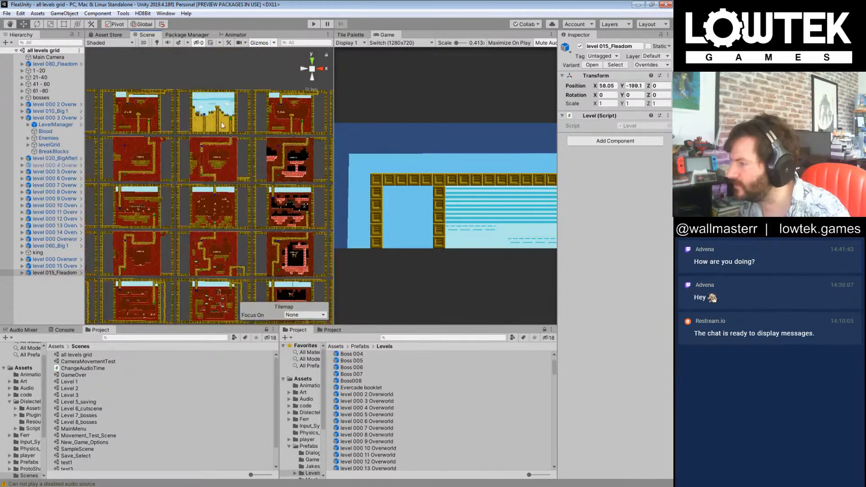
{"action": "left_click", "coordinate": [226, 156]}
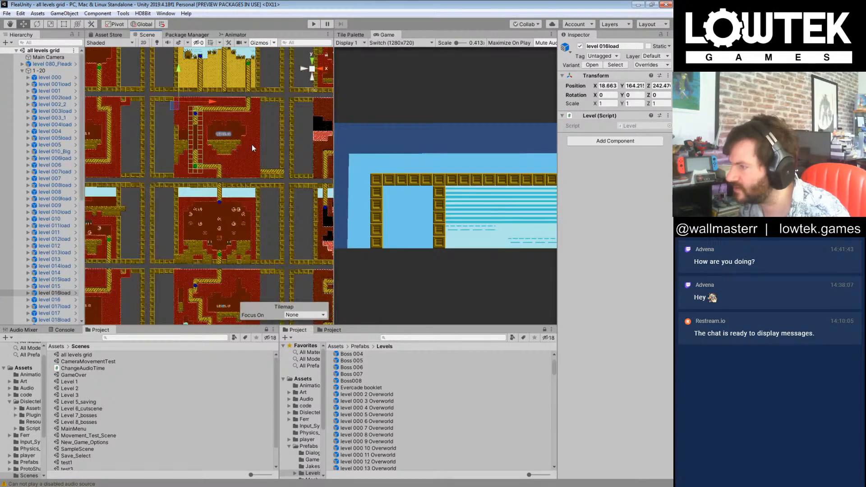
{"action": "left_click", "coordinate": [252, 144]}
{"action": "left_click", "coordinate": [274, 97]}
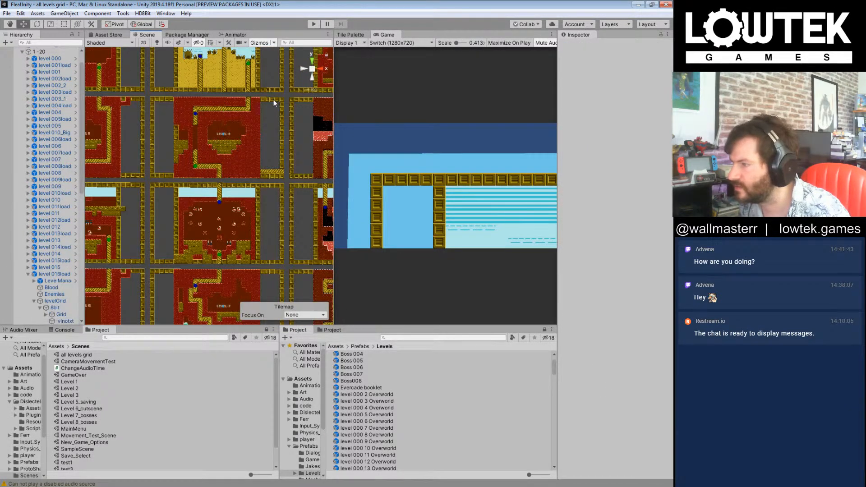
{"action": "left_click", "coordinate": [273, 99]}
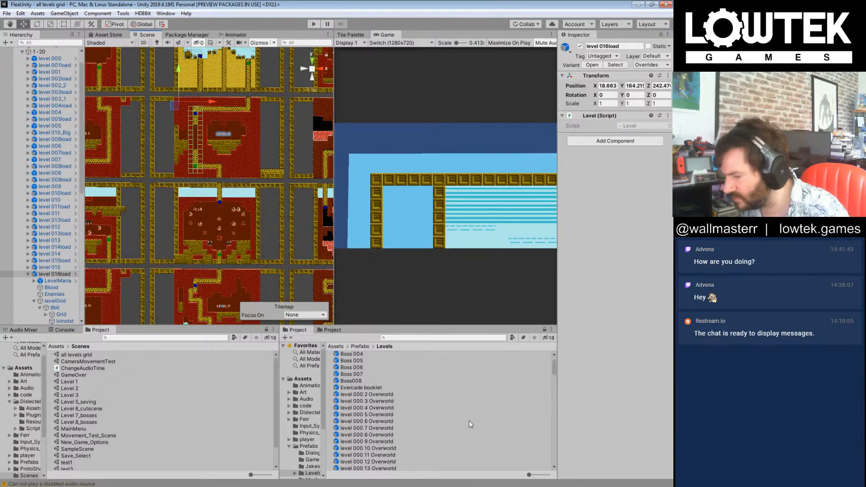
Step: Locate and select the prefab asset of level 016load in the Prefabs/Levels folder
{"action": "right_click", "coordinate": [52, 274]}
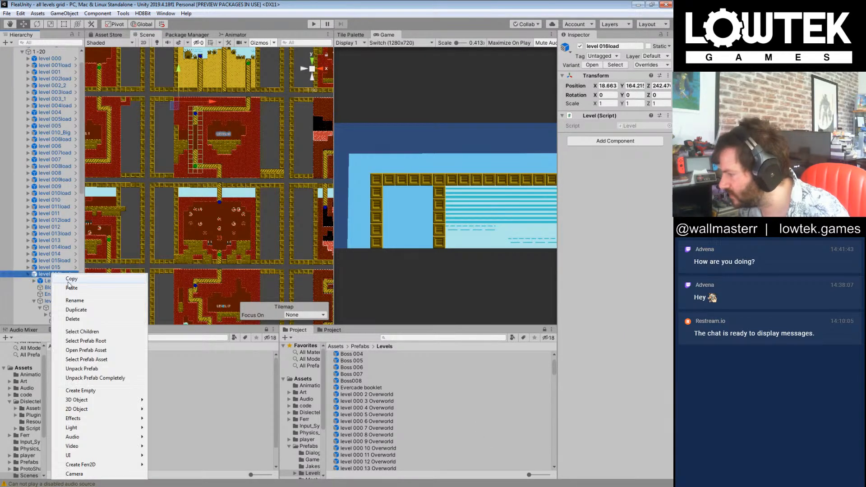
{"action": "left_click", "coordinate": [92, 360]}
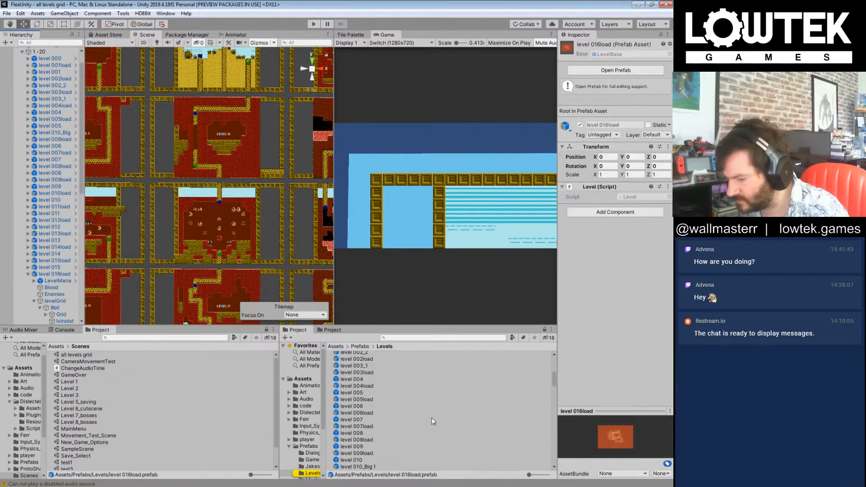
{"action": "scroll", "coordinate": [406, 397], "scroll_direction": "up", "scroll_amount": 3}
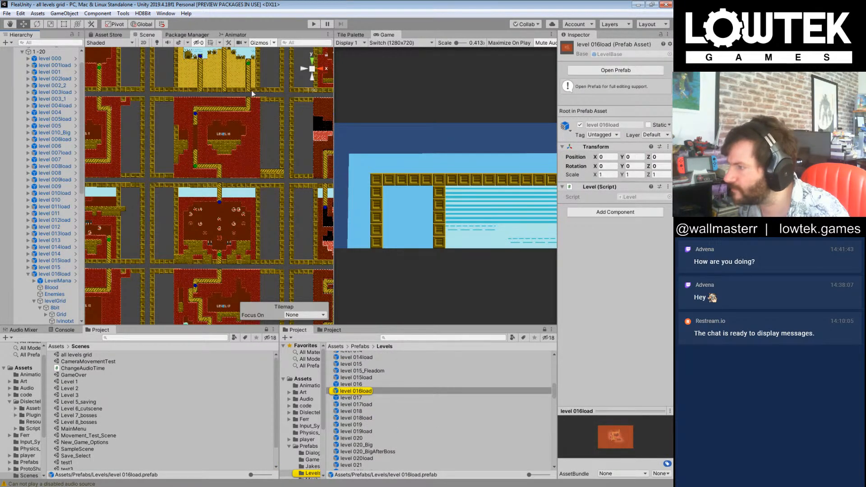
Step: Assign level 016load as the Level To Progress To of the LevelEndPoint in the level 000 3 Overworld prefab, and return to the grid scene
{"action": "middle_click_drag", "start_coordinate": [242, 68], "coordinate": [242, 169]}
{"action": "left_click", "coordinate": [239, 168]}
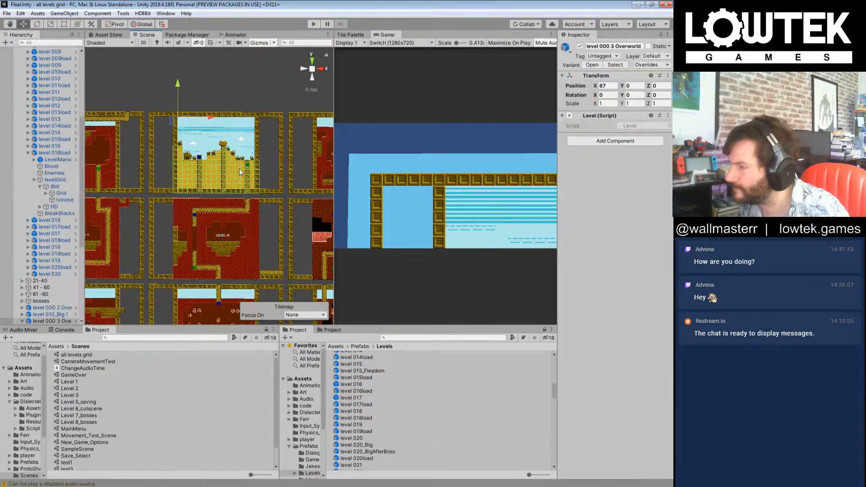
{"action": "left_click", "coordinate": [79, 322]}
{"action": "left_click", "coordinate": [307, 238]}
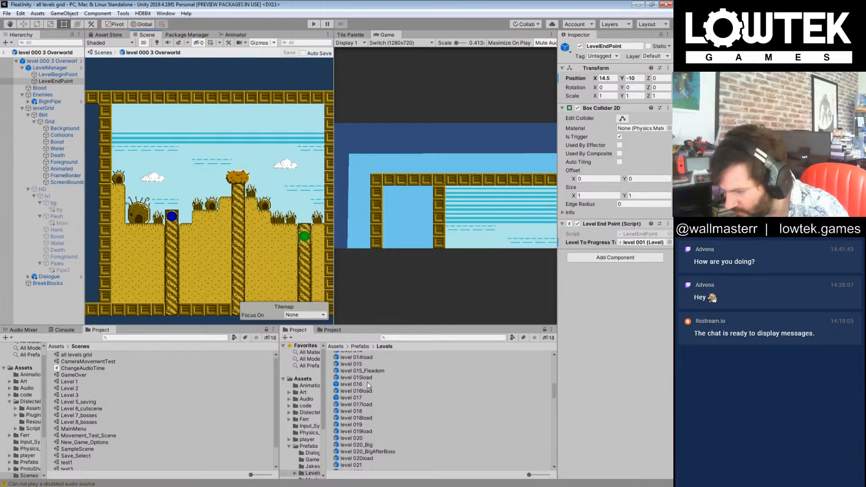
{"action": "left_click_drag", "start_coordinate": [365, 390], "coordinate": [636, 243]}
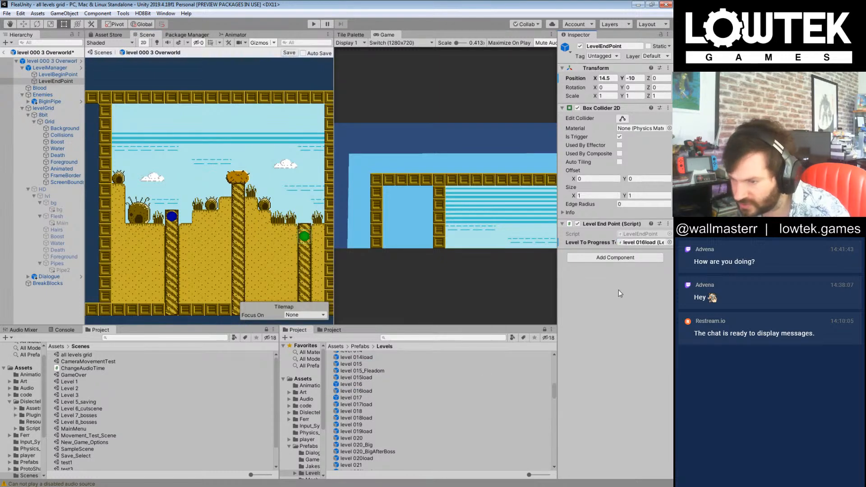
{"action": "left_click", "coordinate": [2, 53]}
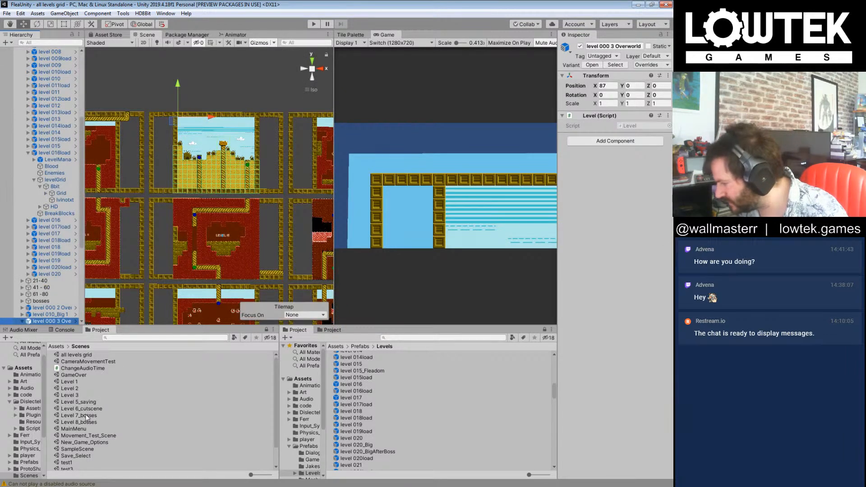
Step: Open the Level 5_saving scene and playtest the game from level 000 through to level 003_1
{"action": "left_click", "coordinate": [94, 401]}
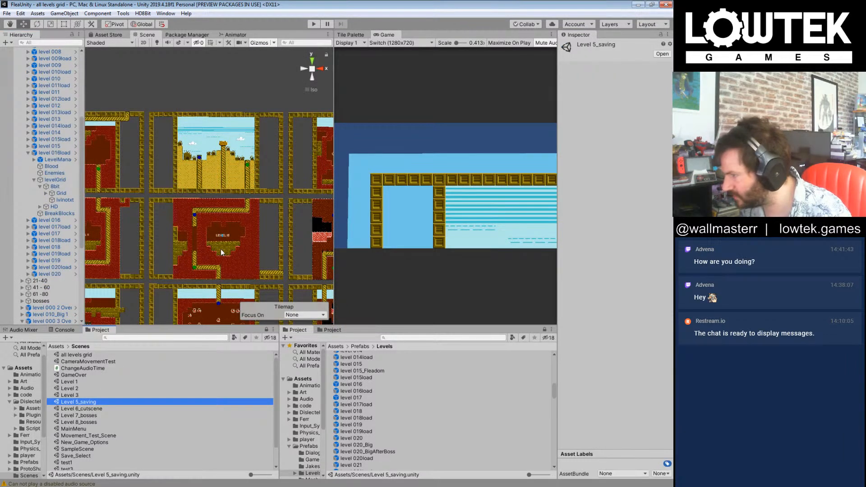
{"action": "left_click", "coordinate": [312, 24]}
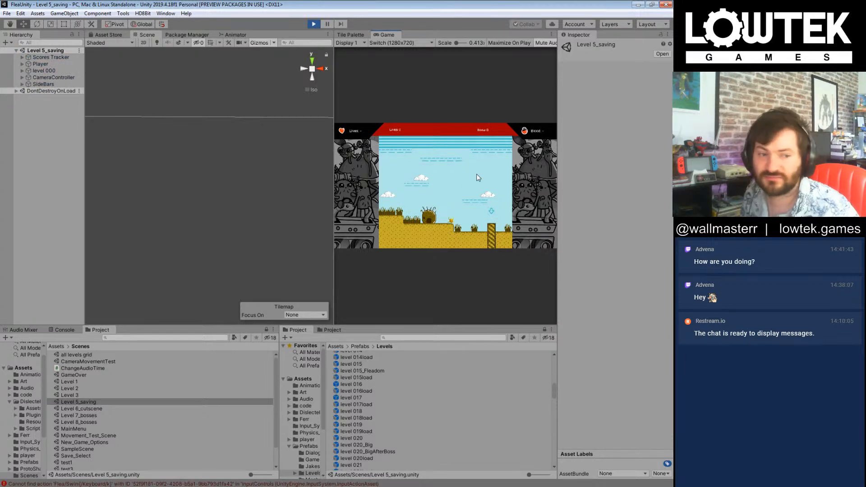
{"action": "key", "text": "Right"}
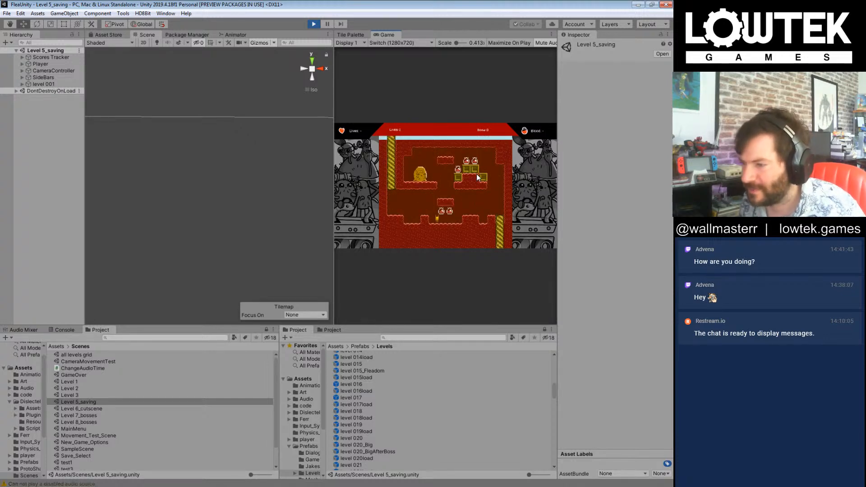
{"action": "key", "text": "Right"}
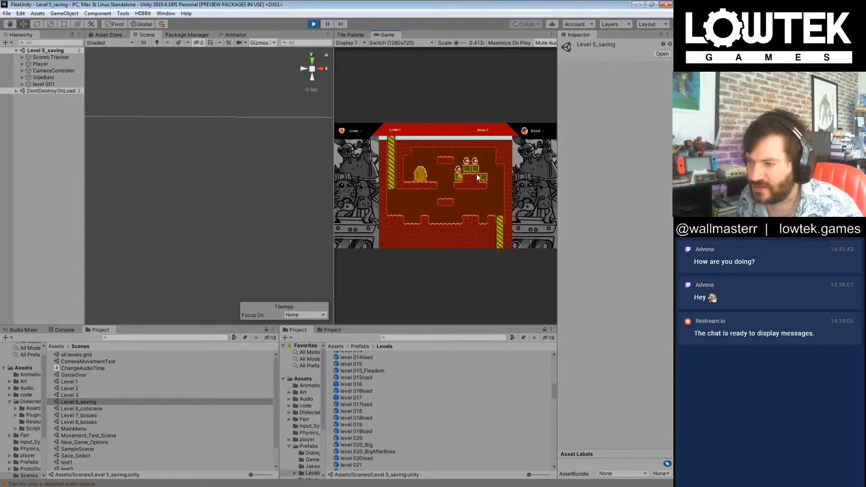
{"action": "key", "text": "Right"}
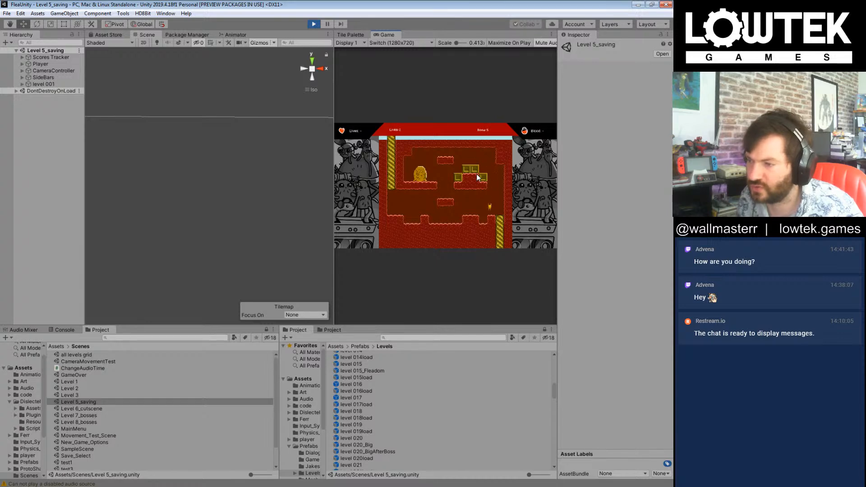
{"action": "key", "text": "Right"}
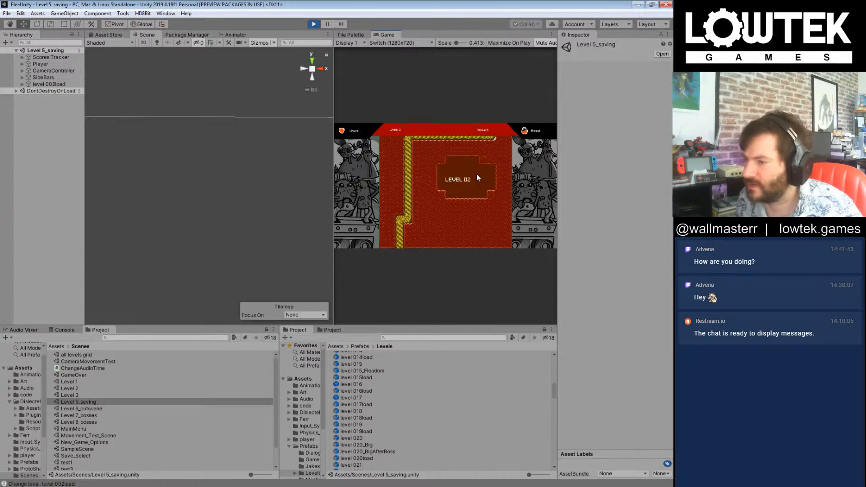
{"action": "key", "text": "Right"}
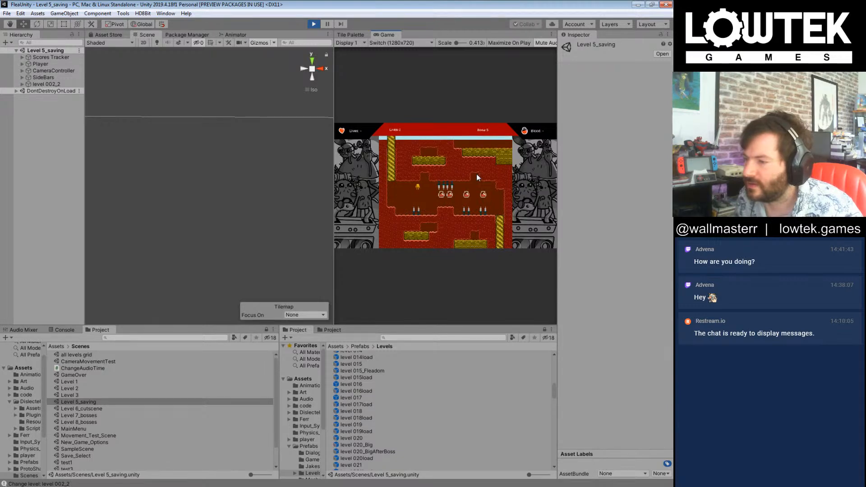
{"action": "key", "text": "Right"}
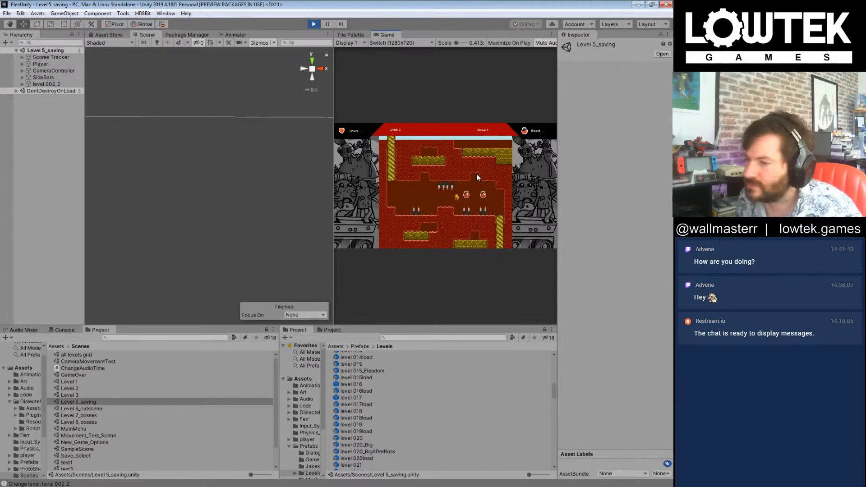
{"action": "key", "text": "Right"}
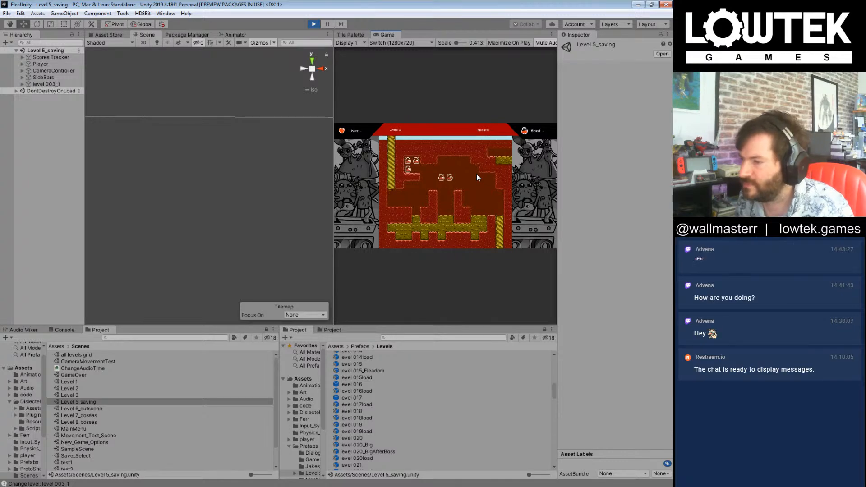
Step: Enlarge the Game view and collect the middle blood drops in level 003_1
{"action": "left_click_drag", "start_coordinate": [334, 293], "coordinate": [163, 268]}
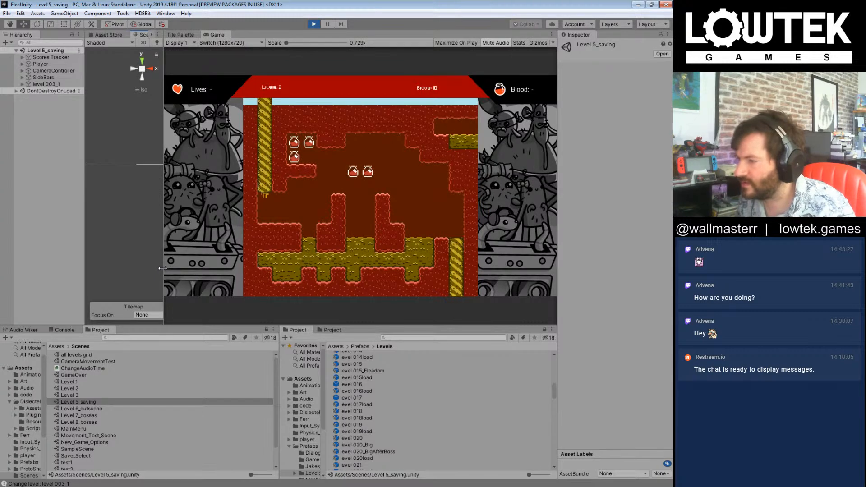
{"action": "left_click", "coordinate": [416, 217]}
{"action": "key", "text": "Right"}
{"action": "key", "text": "Right"}
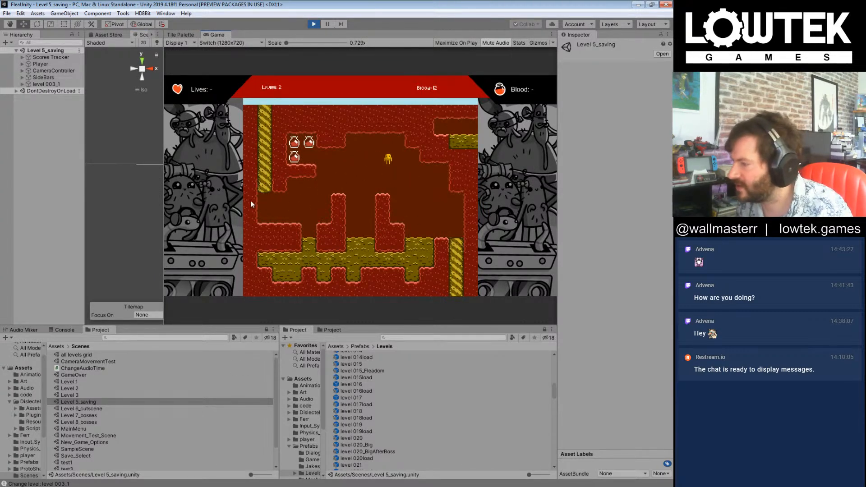
Step: Widen the Hierarchy and examine the level 003_1, CameraController, SideBars, Scores Tracker and Player objects for the source of the top score bar
{"action": "left_click_drag", "start_coordinate": [164, 218], "coordinate": [194, 213]}
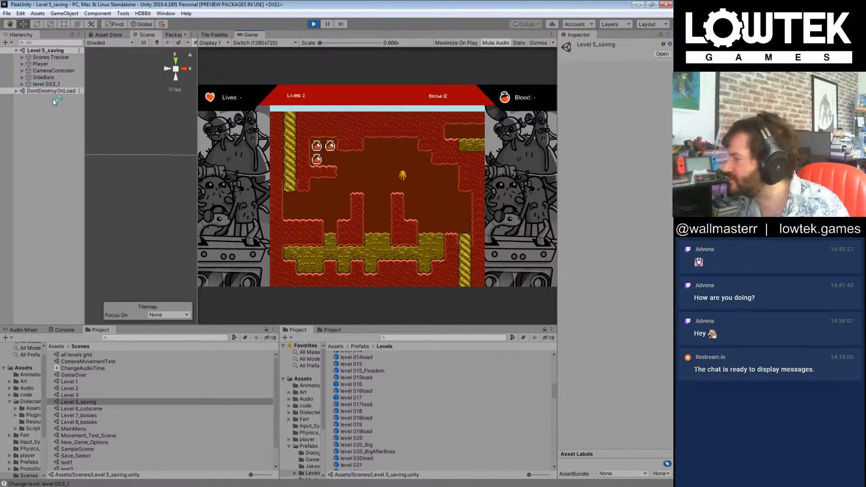
{"action": "left_click_drag", "start_coordinate": [86, 147], "coordinate": [142, 145]}
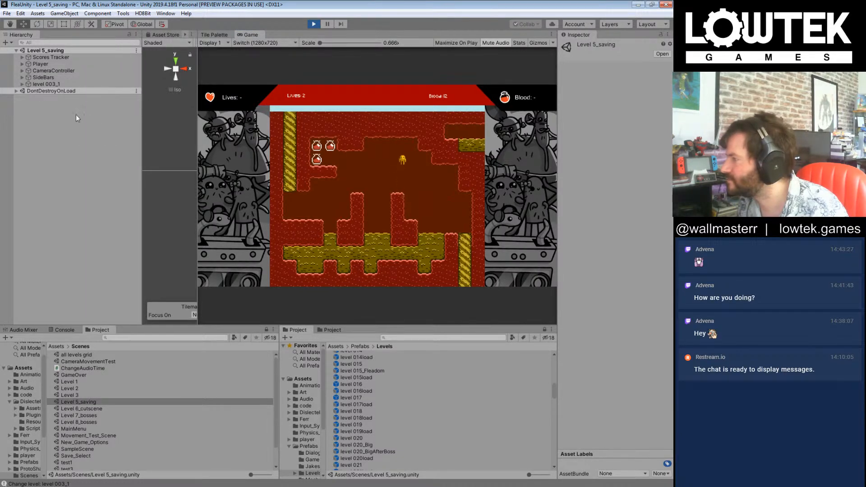
{"action": "left_click", "coordinate": [47, 71]}
{"action": "left_click", "coordinate": [49, 85]}
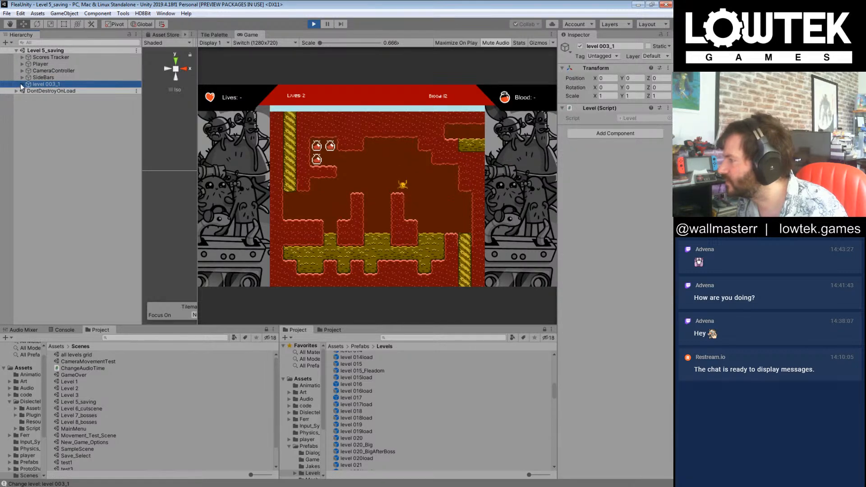
{"action": "left_click", "coordinate": [21, 84]}
{"action": "left_click", "coordinate": [36, 71]}
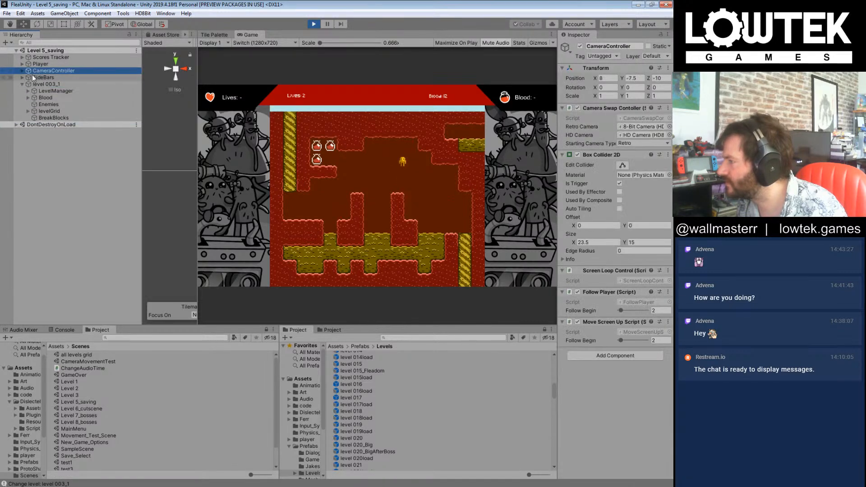
{"action": "left_click", "coordinate": [21, 70]}
{"action": "left_click", "coordinate": [55, 78]}
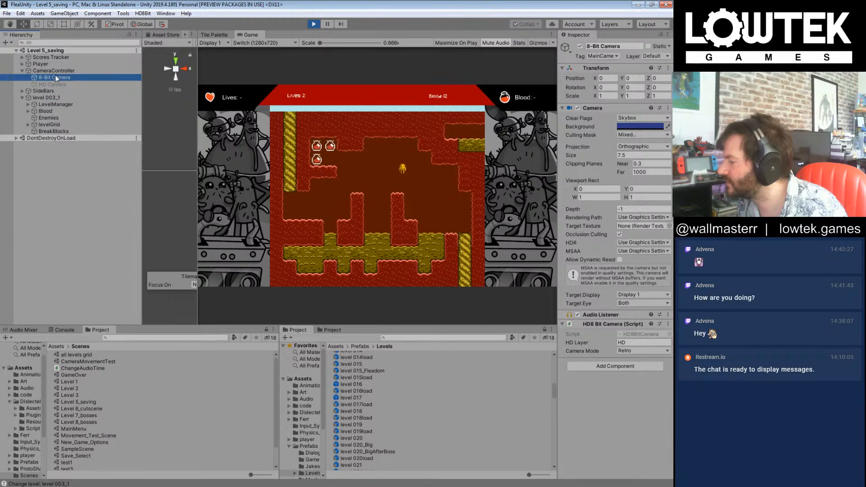
{"action": "left_click", "coordinate": [31, 91]}
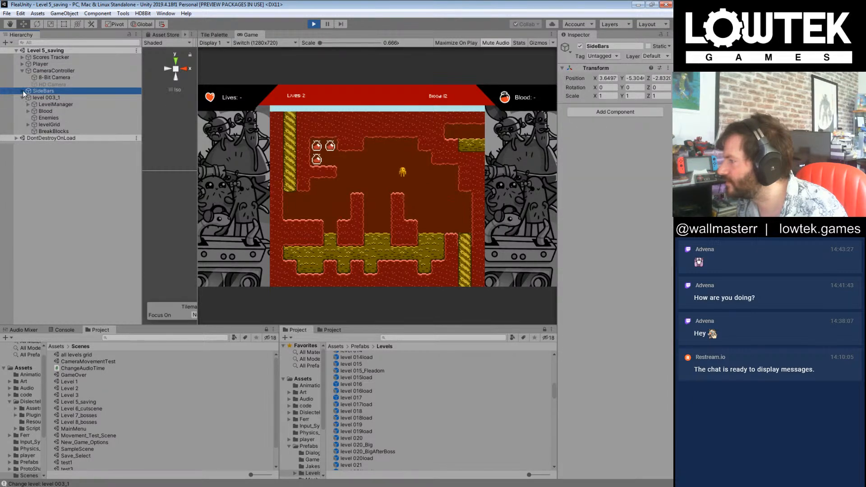
{"action": "left_click", "coordinate": [23, 91]}
{"action": "left_click", "coordinate": [40, 58]}
{"action": "left_click", "coordinate": [22, 64]}
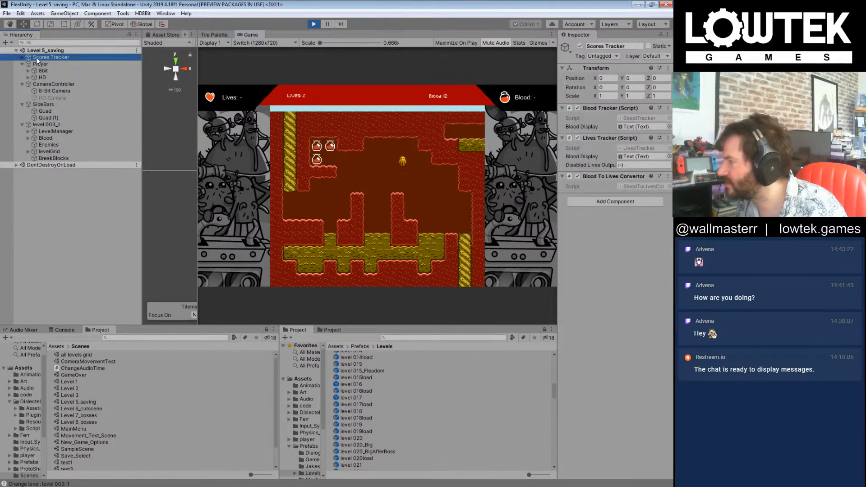
{"action": "left_click", "coordinate": [43, 71]}
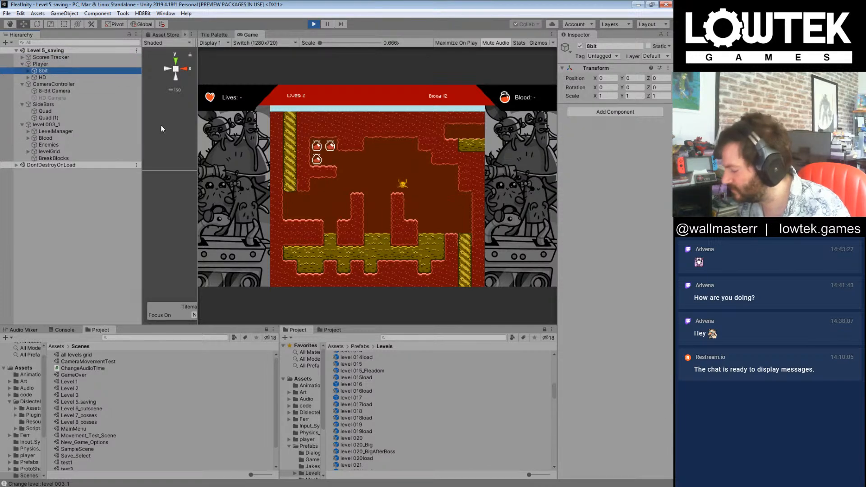
{"action": "key", "text": "f"}
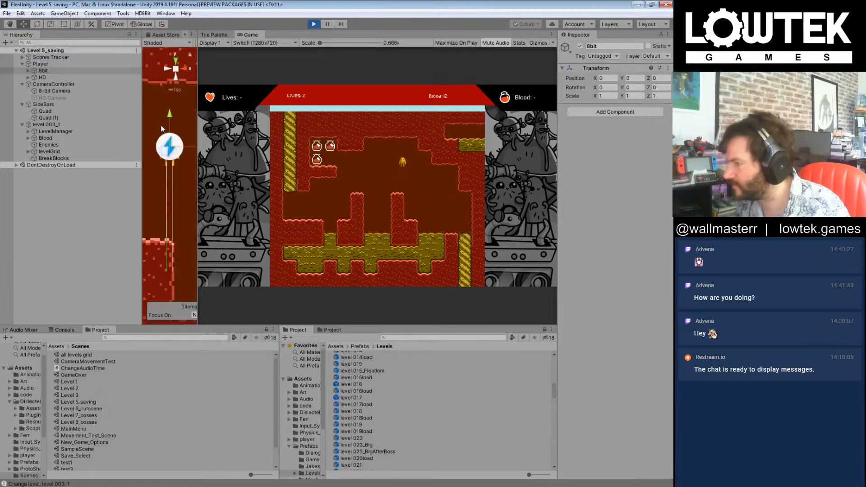
Step: Select the Image object under the 8bit group of the Scores Tracker's Canvas
{"action": "left_click", "coordinate": [39, 58]}
{"action": "left_click", "coordinate": [22, 57]}
{"action": "left_click", "coordinate": [48, 64]}
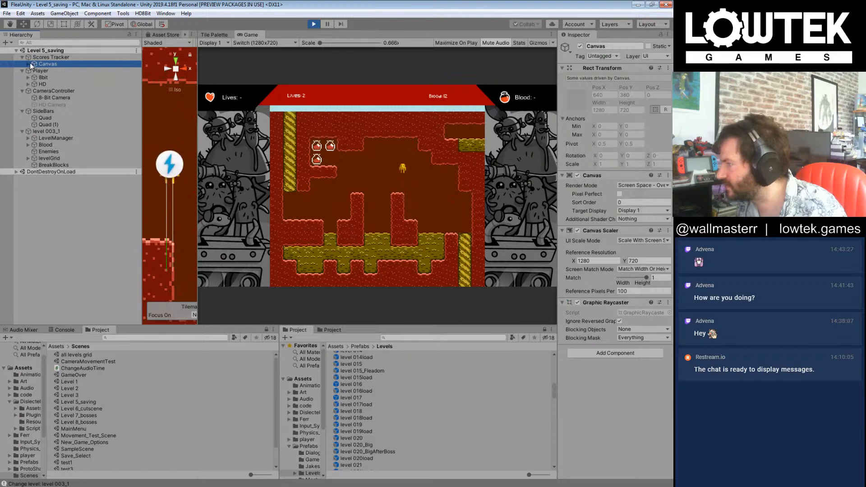
{"action": "left_click", "coordinate": [28, 64]}
{"action": "left_click", "coordinate": [55, 72]}
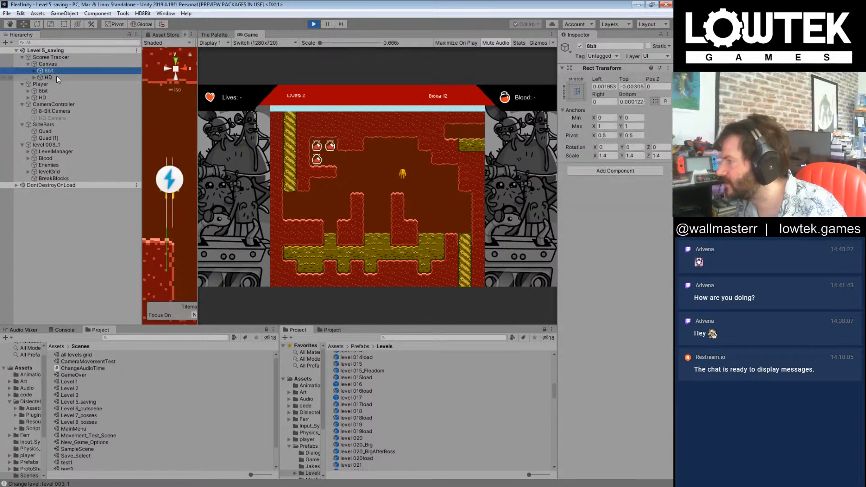
{"action": "left_click", "coordinate": [33, 70]}
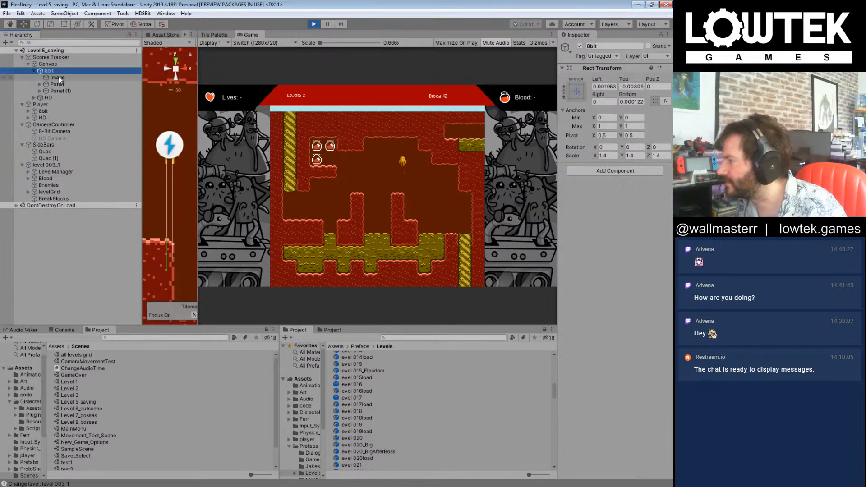
{"action": "left_click", "coordinate": [59, 77]}
Step: Stretch the red 8bit score bar Image downward to a height of about 65, covering the gap above the level
{"action": "left_click_drag", "start_coordinate": [196, 143], "coordinate": [261, 142]}
{"action": "scroll", "coordinate": [233, 131], "scroll_direction": "up", "scroll_amount": 5}
{"action": "key", "text": "f"}
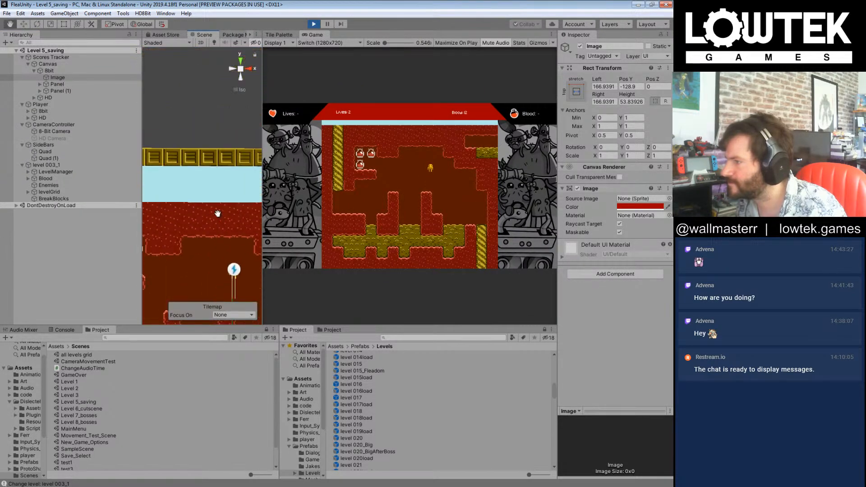
{"action": "scroll", "coordinate": [212, 184], "scroll_direction": "up", "scroll_amount": 3}
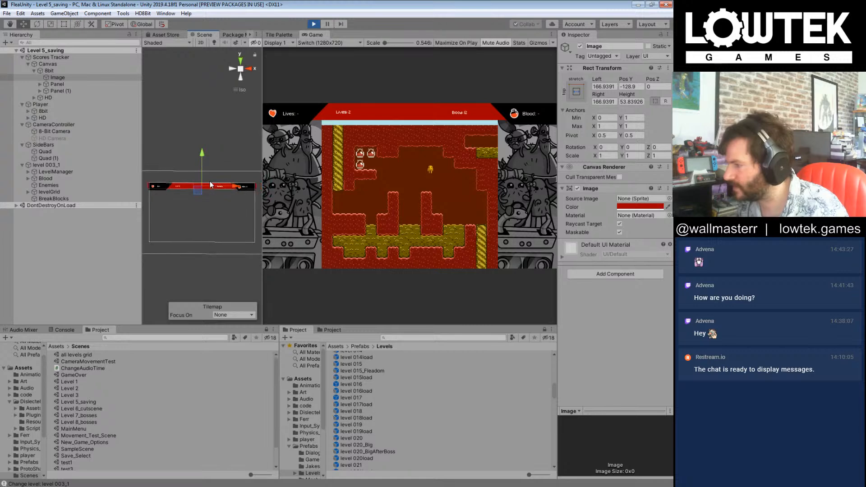
{"action": "left_click_drag", "start_coordinate": [205, 156], "coordinate": [207, 154]}
{"action": "key", "text": "ctrl+z"}
{"action": "key", "text": "e"}
{"action": "key", "text": "r"}
{"action": "key", "text": "t"}
{"action": "scroll", "coordinate": [199, 194], "scroll_direction": "up", "scroll_amount": 2}
{"action": "mouse_move", "coordinate": [197, 194]}
{"action": "left_mouse_down"}
{"action": "mouse_move", "coordinate": [198, 177]}
{"action": "mouse_move", "coordinate": [199, 197]}
{"action": "left_mouse_up"}
Step: Continue the playtest from level 003_1 through levels 004 and 005 to level 006
{"action": "left_click", "coordinate": [405, 213]}
{"action": "key", "text": "Right"}
{"action": "key", "text": "Right"}
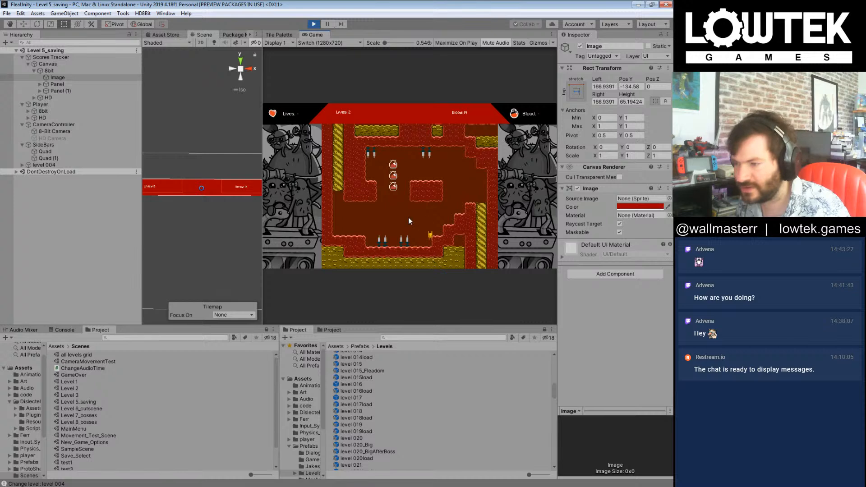
{"action": "key", "text": "Right"}
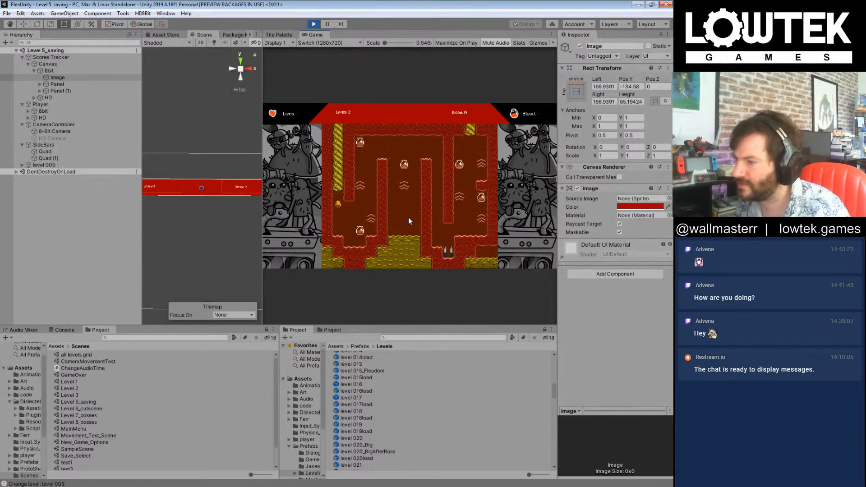
{"action": "key", "text": "Right"}
{"action": "key", "text": "Left"}
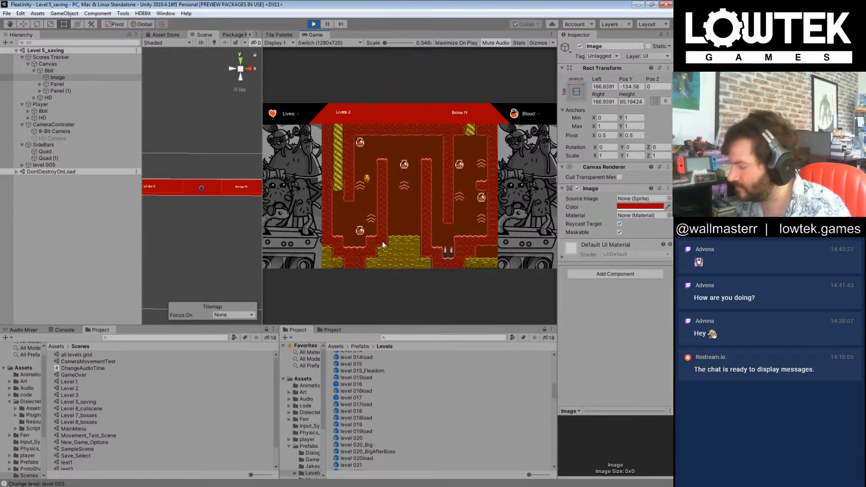
{"action": "key", "text": "n"}
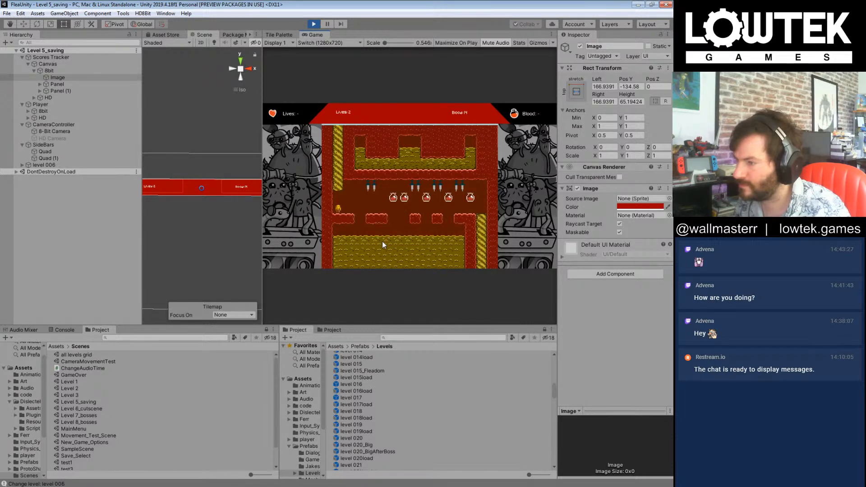
Step: Stretch the red 8bit score bar Image downward to a height of about 70 and copy its Rect Transform component
{"action": "scroll", "coordinate": [190, 194], "scroll_direction": "up", "scroll_amount": 4}
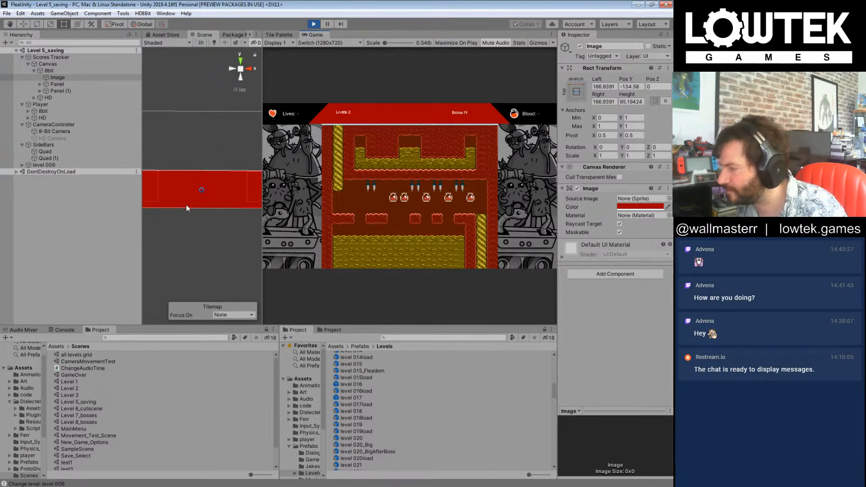
{"action": "left_click_drag", "start_coordinate": [185, 209], "coordinate": [183, 210]}
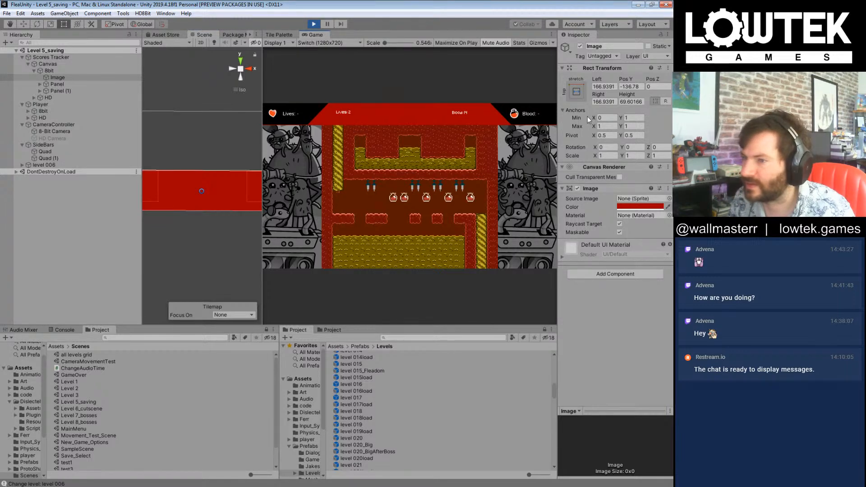
{"action": "right_click", "coordinate": [610, 70]}
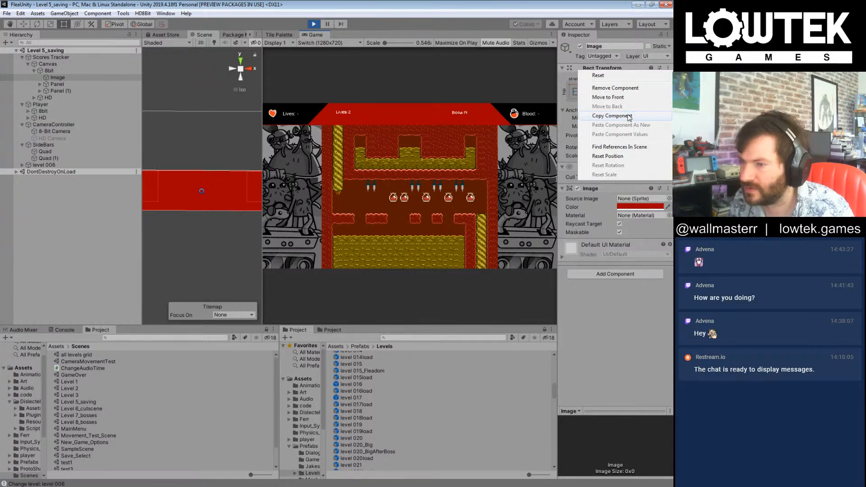
{"action": "left_click", "coordinate": [612, 116]}
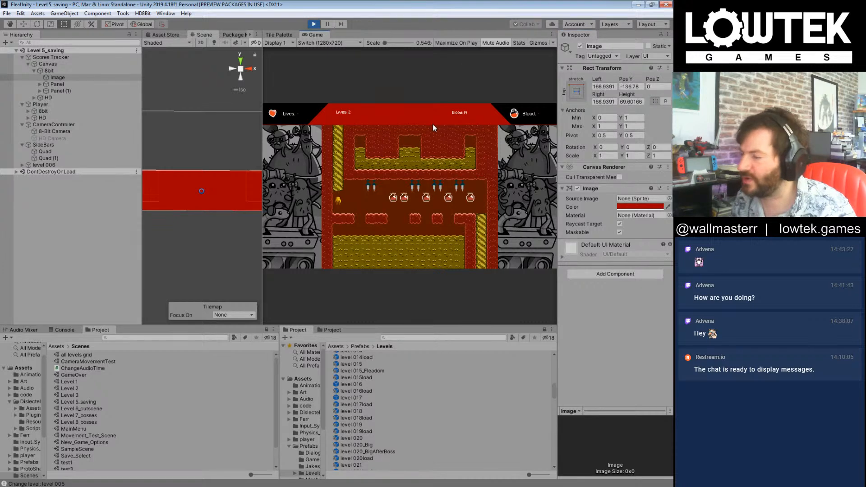
Step: Play through level 006, collecting the blood drops between the spikes, and exit to level 007
{"action": "key", "text": "Right"}
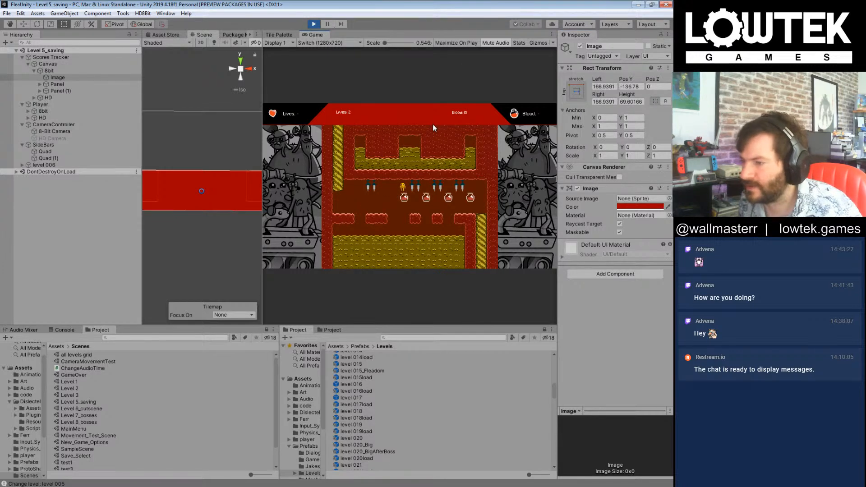
{"action": "key", "text": "Right"}
{"action": "key", "text": "Right"}
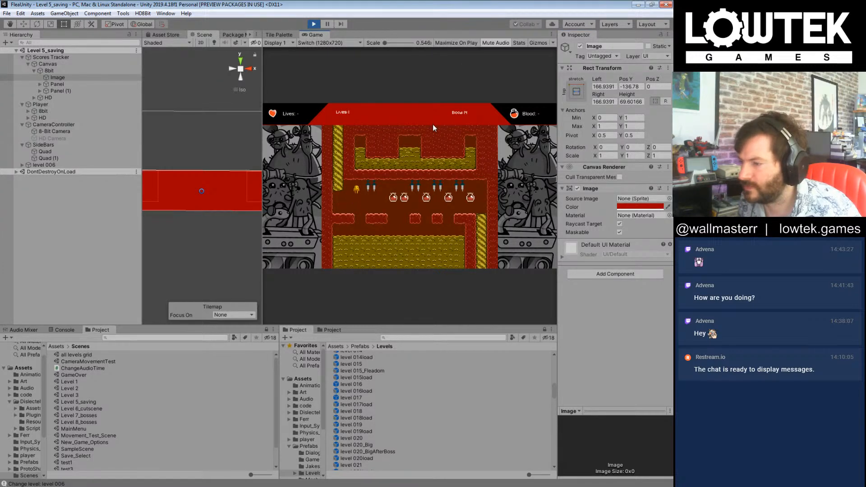
{"action": "key", "text": "Right"}
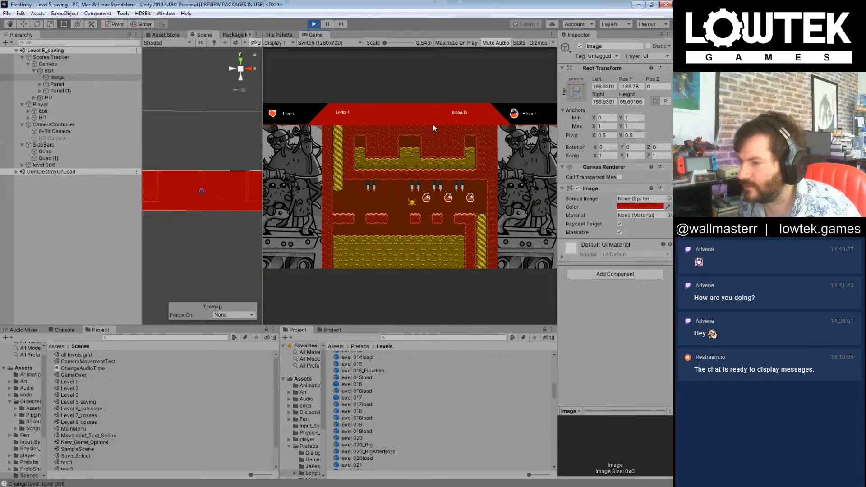
{"action": "key", "text": "Right"}
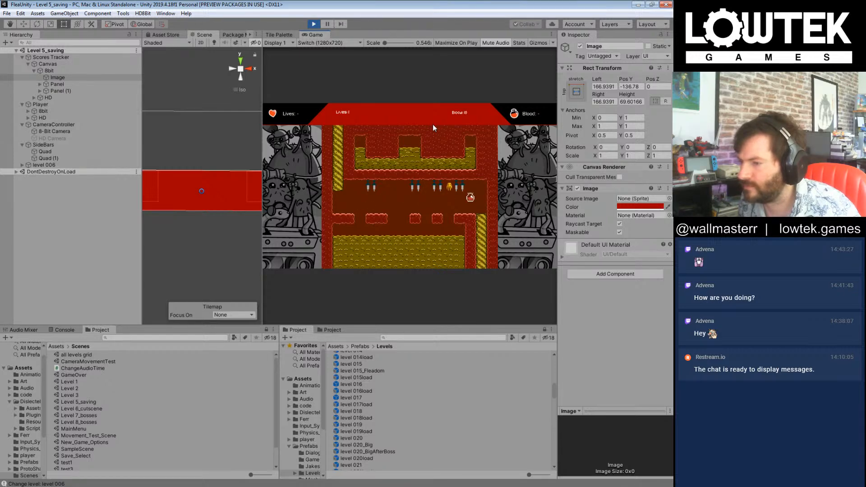
{"action": "key", "text": "Right"}
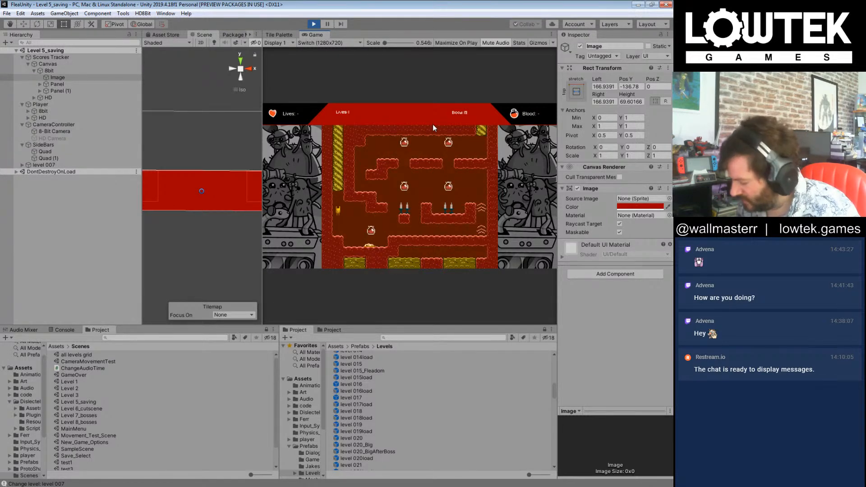
Step: Skip ahead in the running game from level 007 past the level 10 and Boss 01 load screens to level 010_Big 1
{"action": "key", "text": "n"}
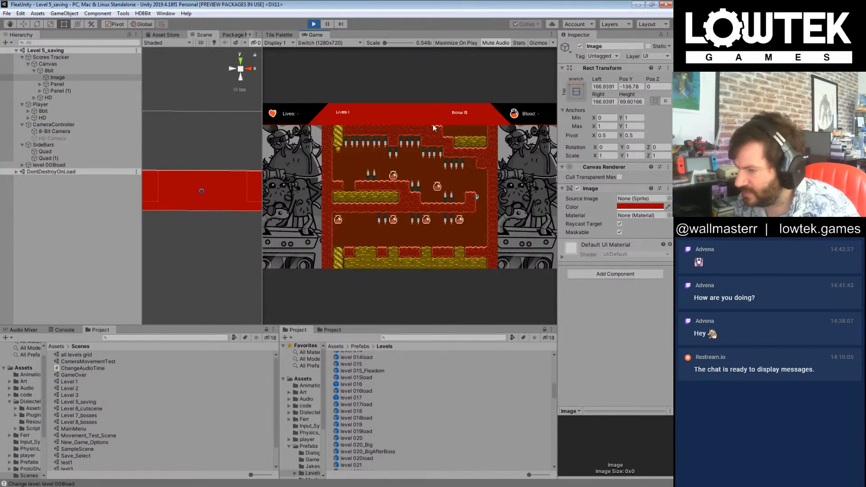
{"action": "key", "text": "n"}
{"action": "key", "text": "n"}
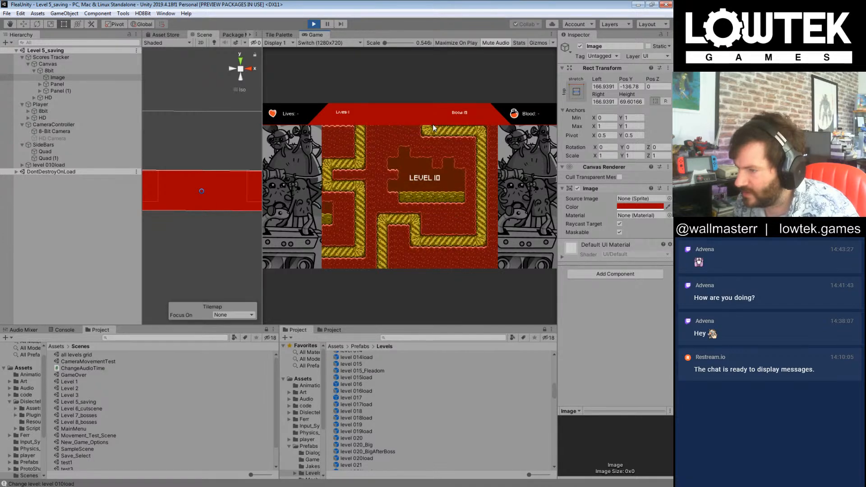
{"action": "key", "text": "n"}
{"action": "key", "text": "n"}
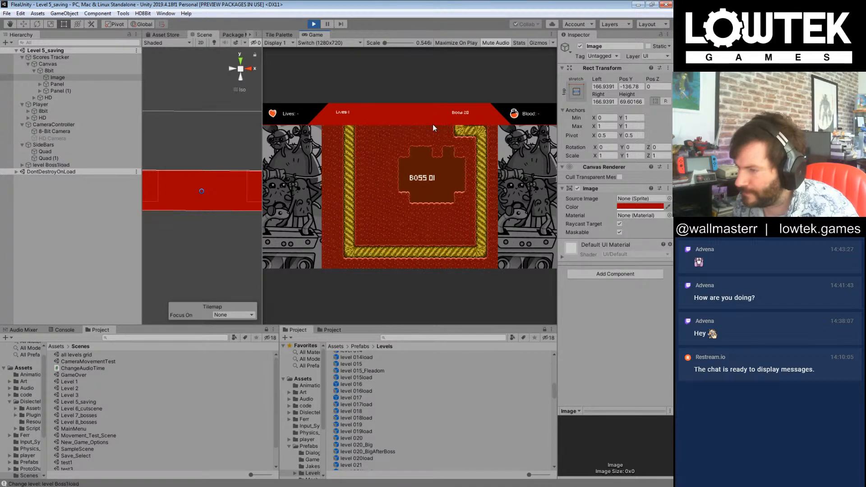
Step: Skip ahead in the running game from level 010_Big 1 to level 015
{"action": "key", "text": "n"}
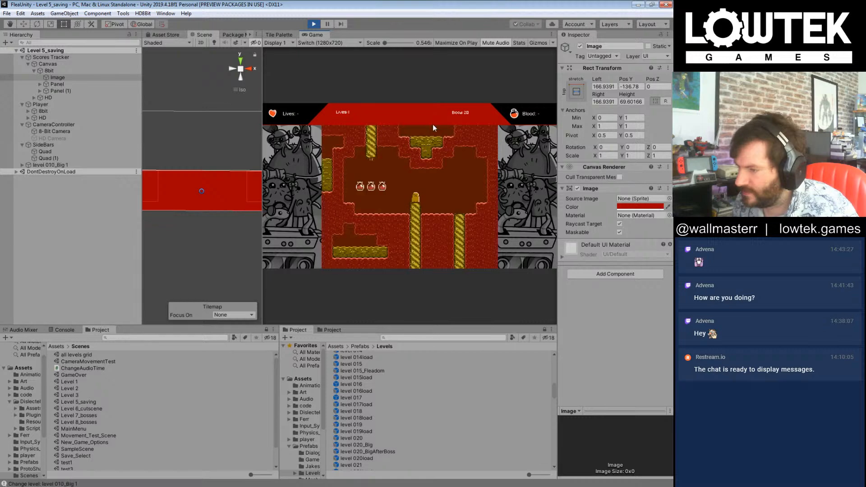
{"action": "key", "text": "n"}
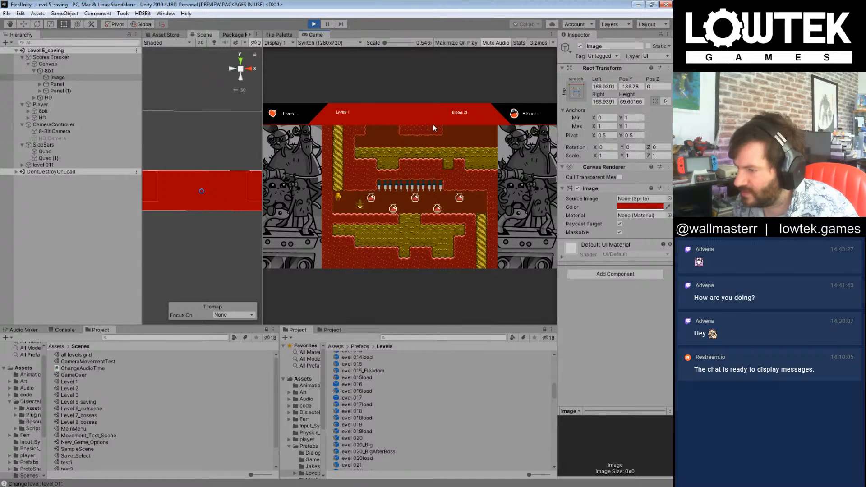
{"action": "key", "text": "n"}
{"action": "key", "text": "n"}
{"action": "key", "text": "n"}
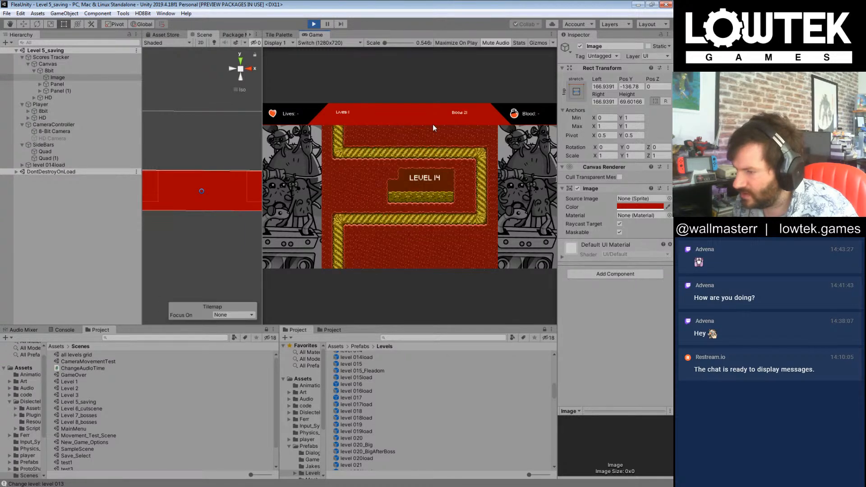
{"action": "key", "text": "n"}
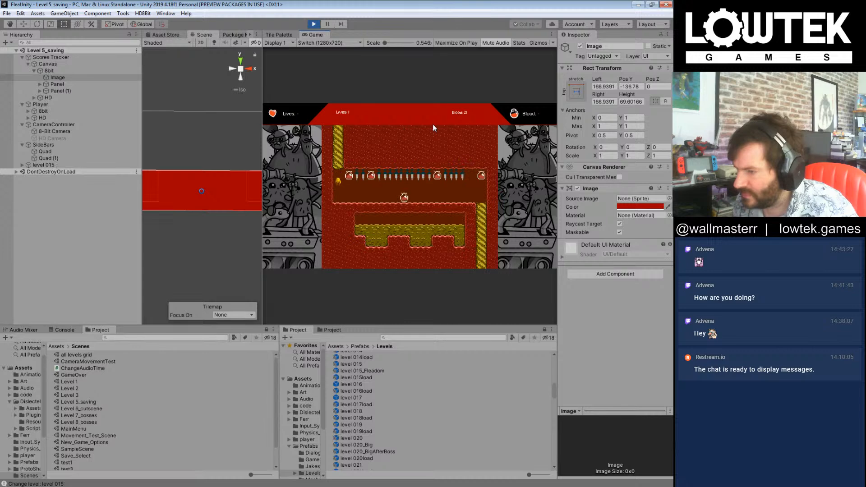
Step: Play through level 015, collecting blood drops along the way, and exit to level 015_Fleadom
{"action": "key", "text": "Right"}
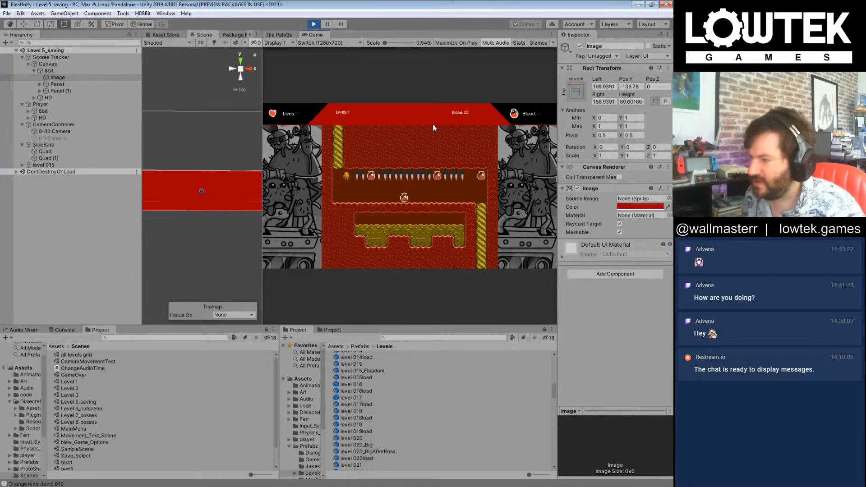
{"action": "key", "text": "Right"}
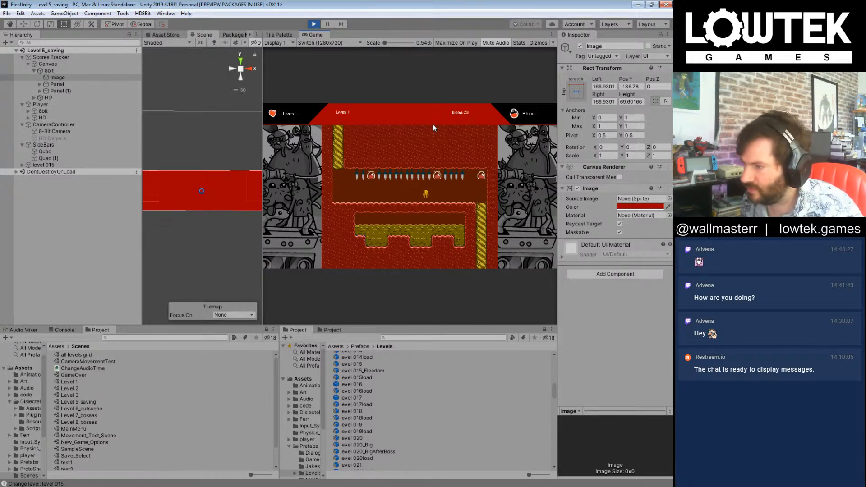
{"action": "key", "text": "Right"}
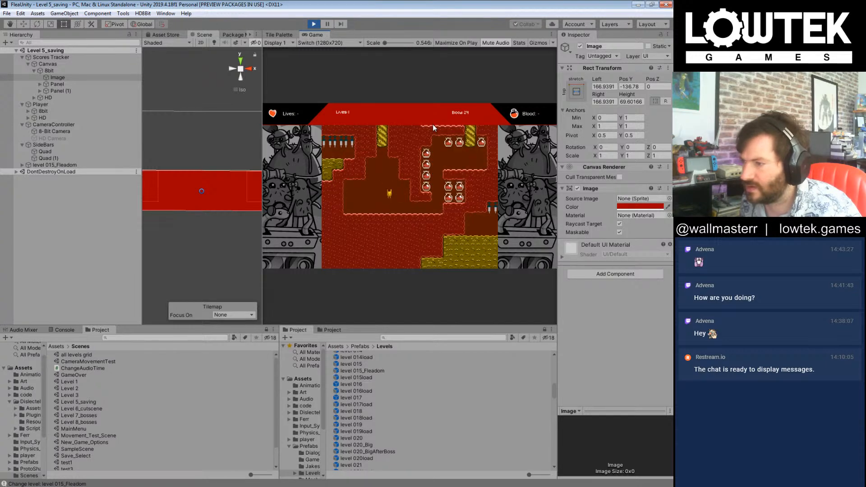
Step: Collect blood drops in level 015_Fleadom and go on to the level 000 3 Overworld
{"action": "key", "text": "Right"}
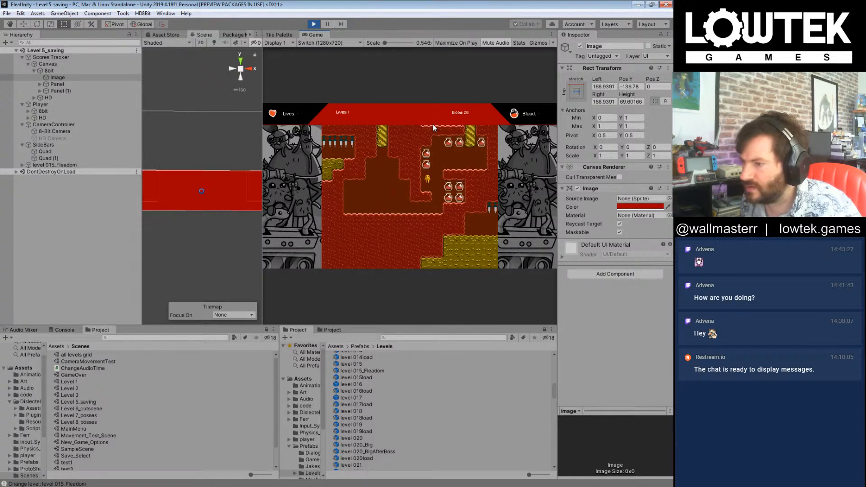
{"action": "key", "text": "Right"}
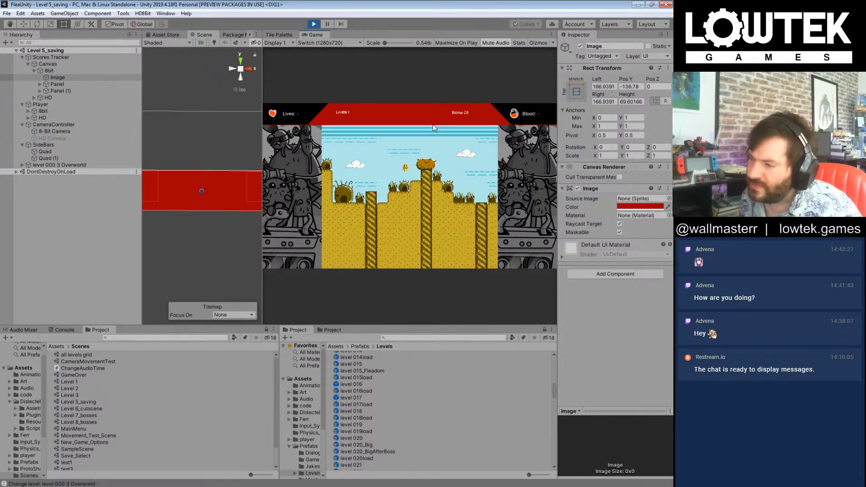
{"action": "key", "text": "Right"}
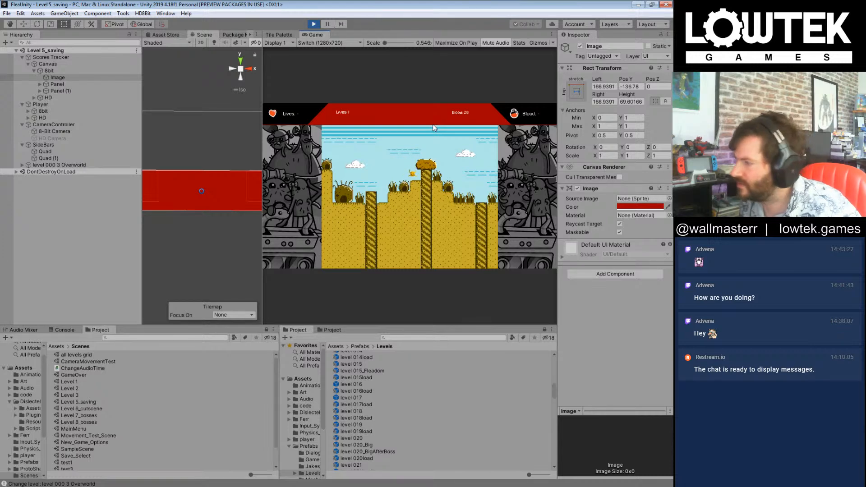
Step: Frame the Player's HD object in the Scene view and examine the overworld's edge and the Quad (1) side bar
{"action": "left_click", "coordinate": [72, 117]}
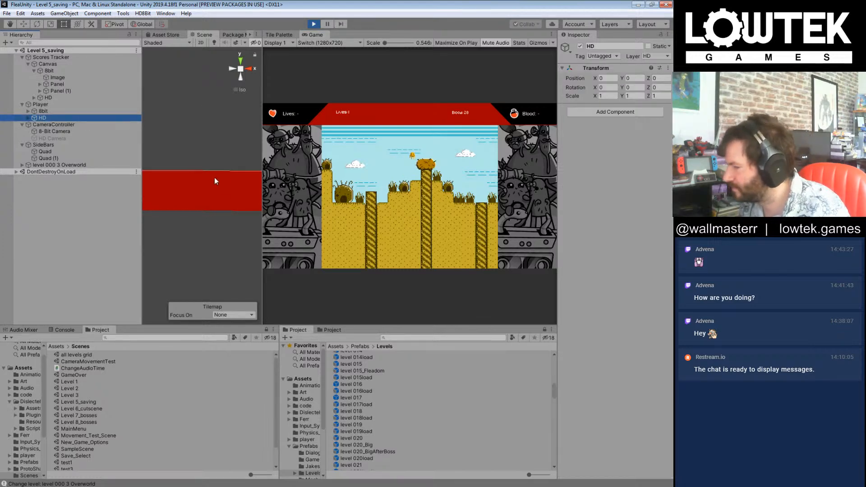
{"action": "middle_click_drag", "start_coordinate": [208, 169], "coordinate": [207, 180]}
{"action": "key", "text": "f"}
{"action": "scroll", "coordinate": [208, 183], "scroll_direction": "down", "scroll_amount": 20}
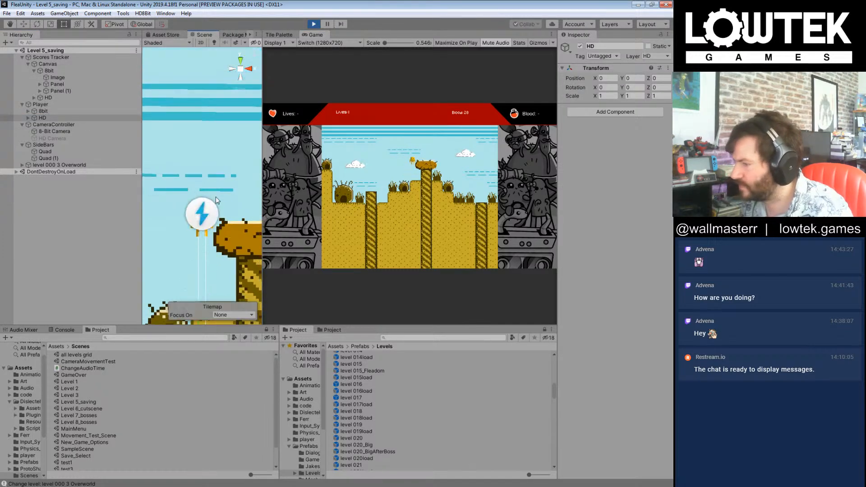
{"action": "middle_click_drag", "start_coordinate": [226, 185], "coordinate": [170, 182]}
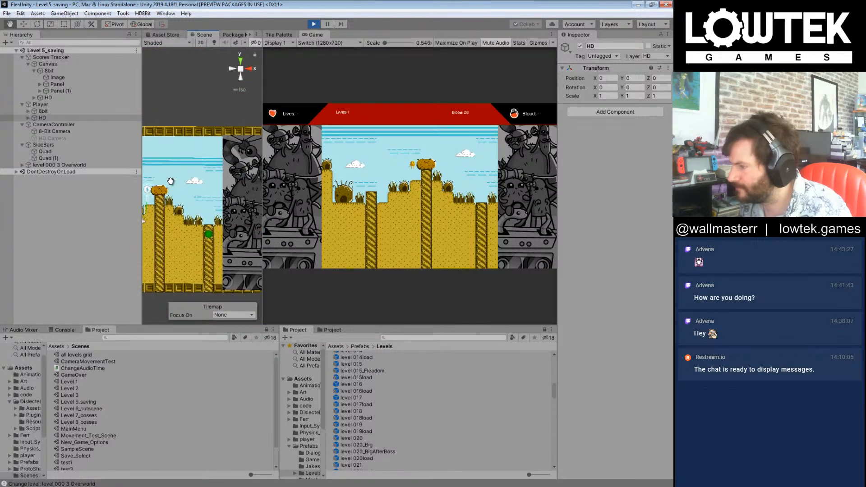
{"action": "middle_click_drag", "start_coordinate": [240, 189], "coordinate": [235, 189]}
{"action": "left_click", "coordinate": [234, 186]}
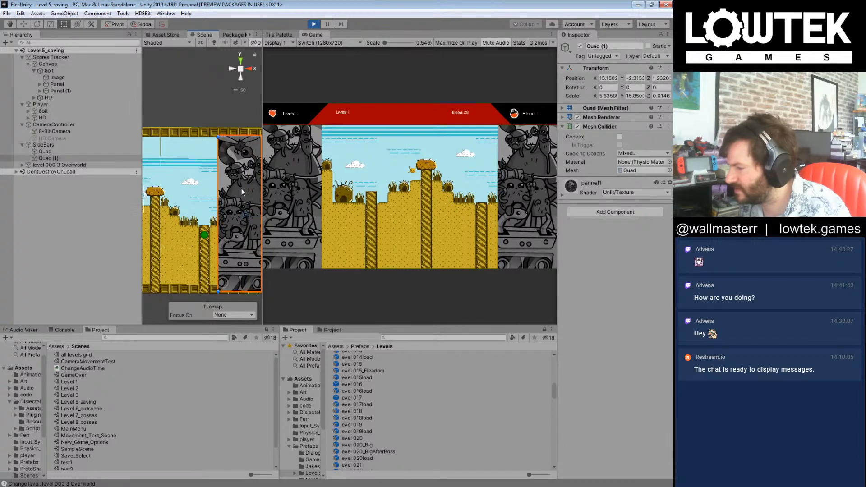
{"action": "middle_click_drag", "start_coordinate": [166, 158], "coordinate": [181, 158]}
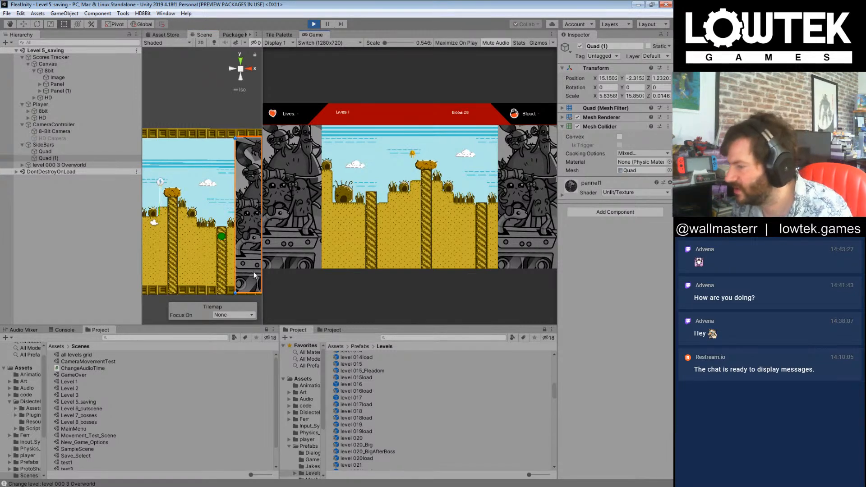
Step: Widen the Game view and playtest level 017
{"action": "left_click_drag", "start_coordinate": [262, 280], "coordinate": [212, 282]}
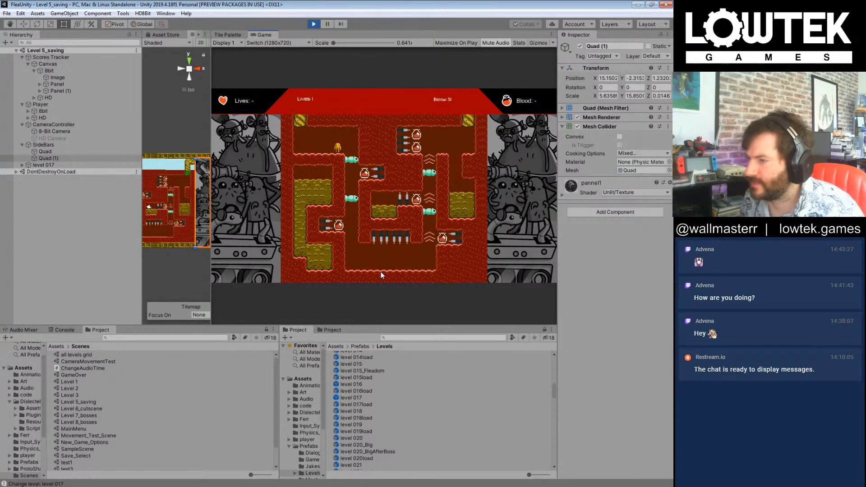
{"action": "key", "text": "Right"}
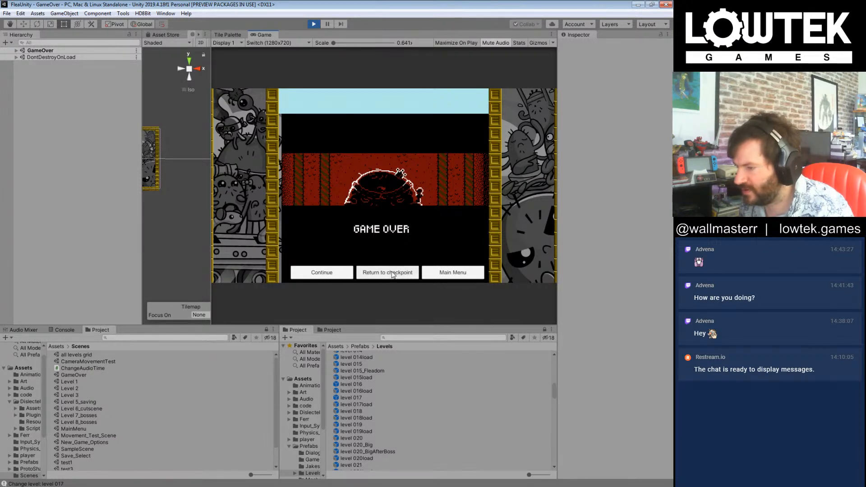
Step: Continue from the Game Over screen and play through level 017, collecting blood drops, to reach level 018
{"action": "left_click", "coordinate": [328, 275]}
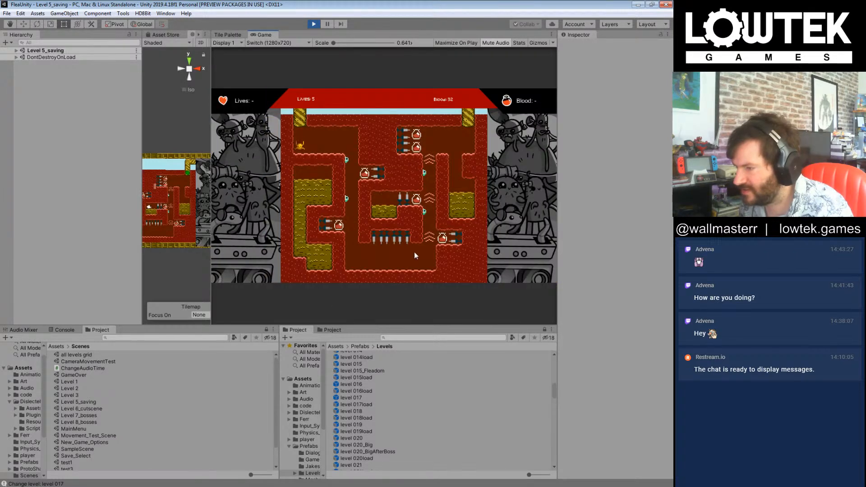
{"action": "key", "text": "Left"}
{"action": "key", "text": "Right"}
{"action": "key", "text": "Left"}
{"action": "key", "text": "Right"}
{"action": "key", "text": "Right"}
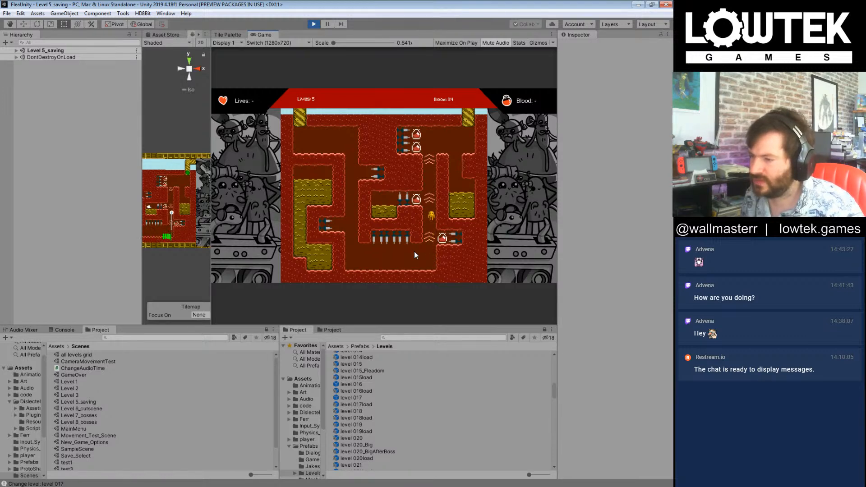
{"action": "key", "text": "Left"}
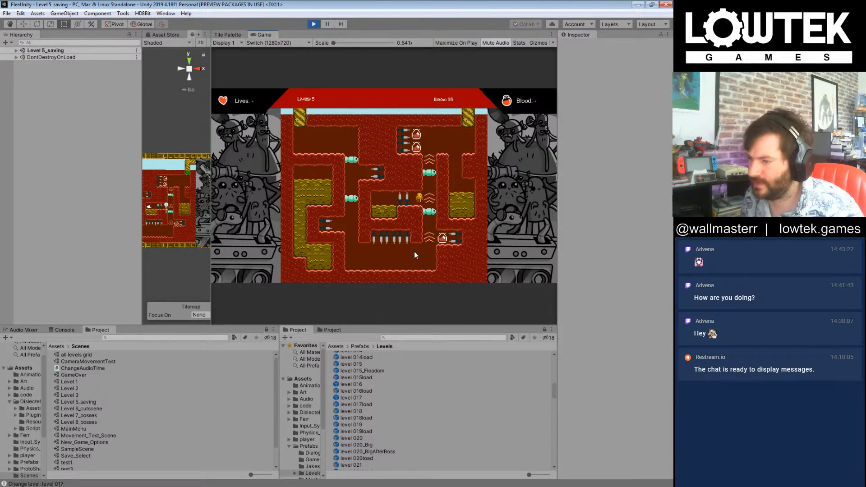
{"action": "key", "text": "Right"}
{"action": "key", "text": "Right"}
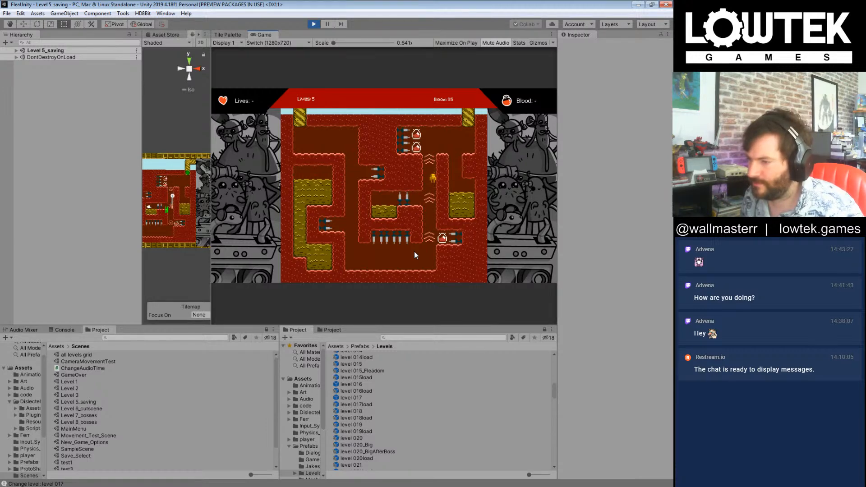
{"action": "key", "text": "Right"}
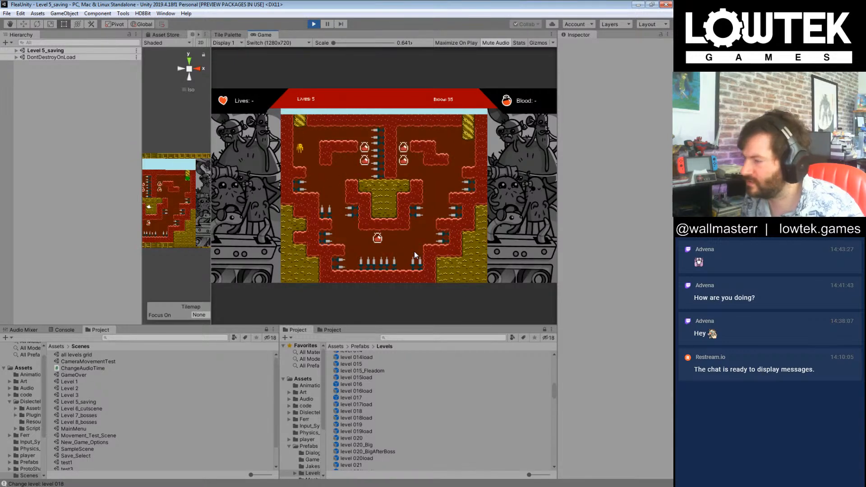
Step: Play through level 018 past the spikes, collecting a blood drop on the way, and exit to level 019
{"action": "key", "text": "Right"}
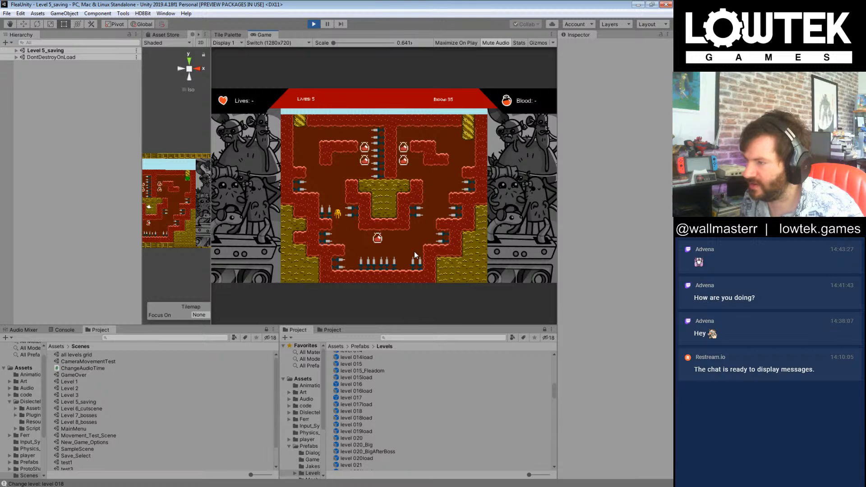
{"action": "key", "text": "Right"}
{"action": "key", "text": "Right"}
{"action": "key", "text": "Right"}
{"action": "key", "text": "Right"}
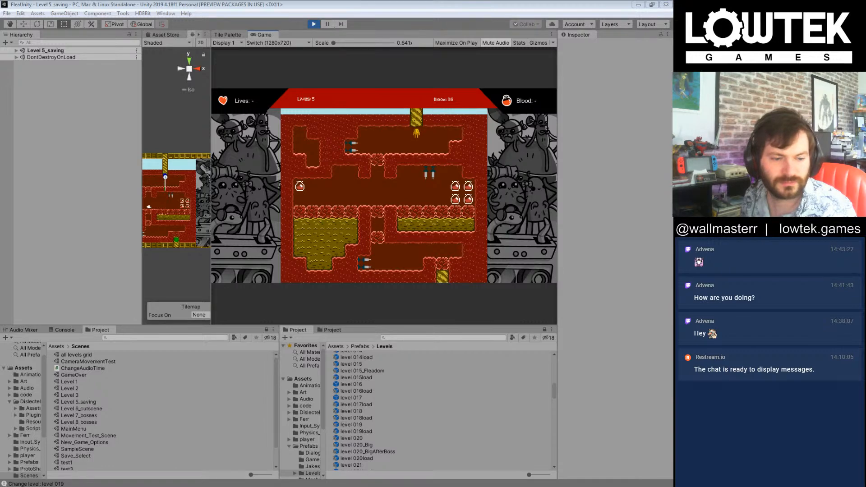
Step: Return focus to the running game and descend through level 019's breakable blocks to level 020
{"action": "left_click", "coordinate": [426, 107]}
{"action": "key", "text": "Left"}
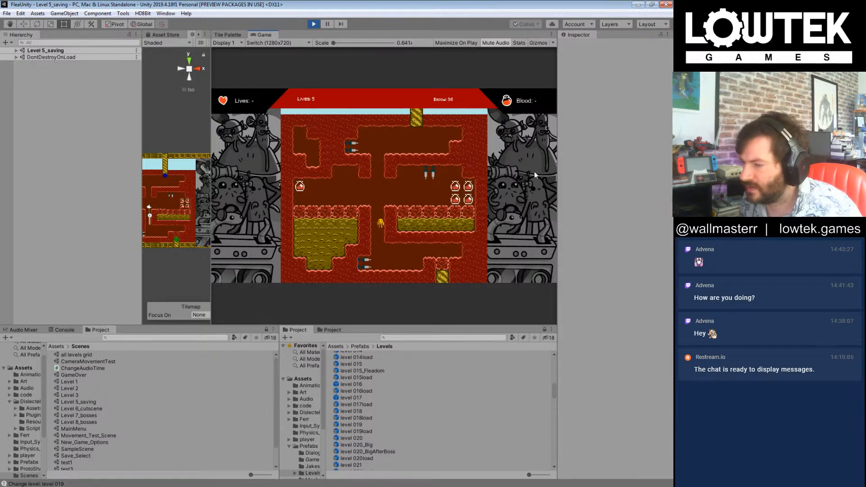
{"action": "key", "text": "Right"}
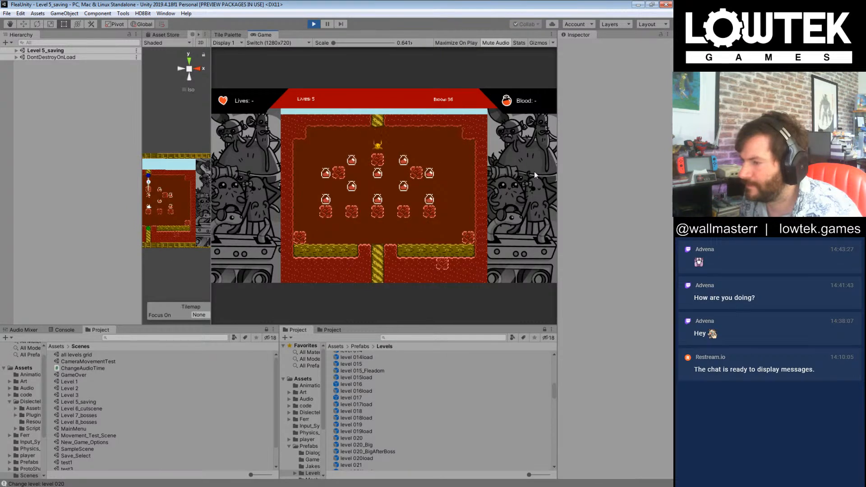
Step: Collect blood drops in level 020 and leave through the lower pipe to the Boss 002 level
{"action": "key", "text": "Right"}
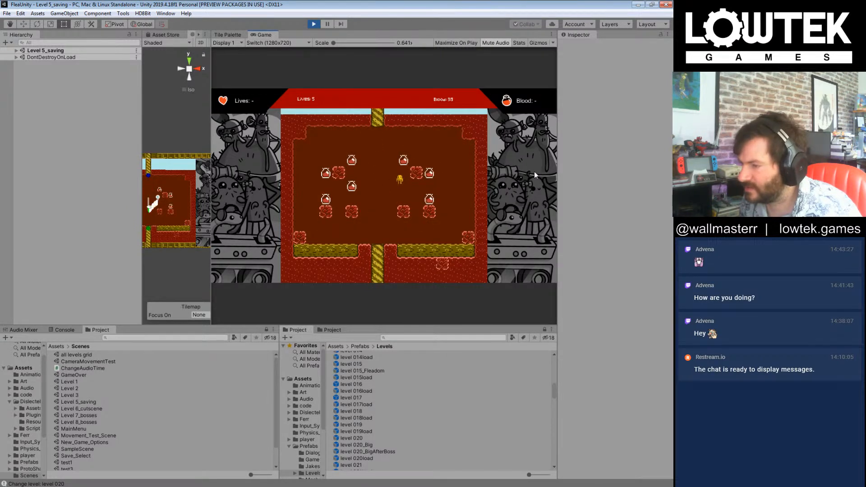
{"action": "key", "text": "Left"}
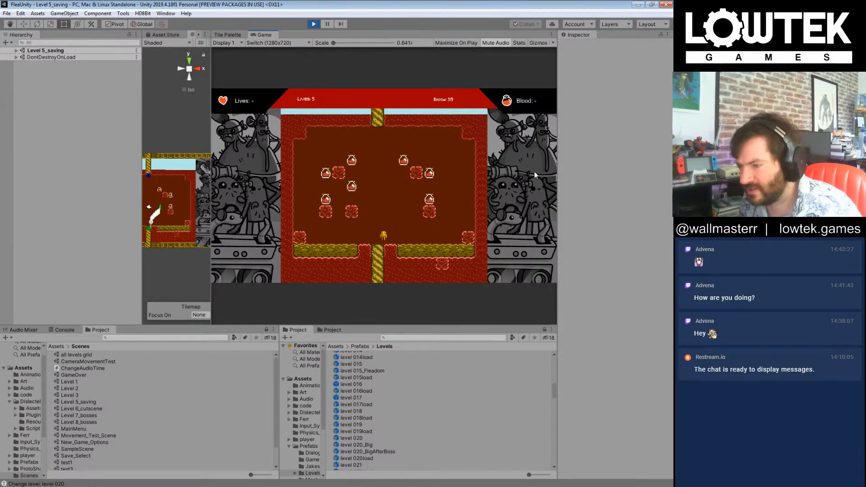
{"action": "key", "text": "Right"}
{"action": "key", "text": "Right"}
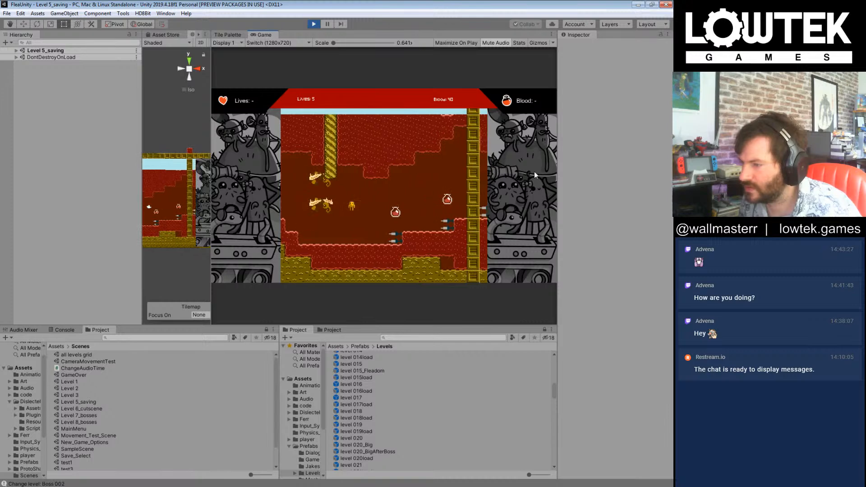
Step: Outrun the pursuing enemies through the Boss 002 level, collecting blood drops, and reach the Overworld Itchhiker level
{"action": "key", "text": "Right"}
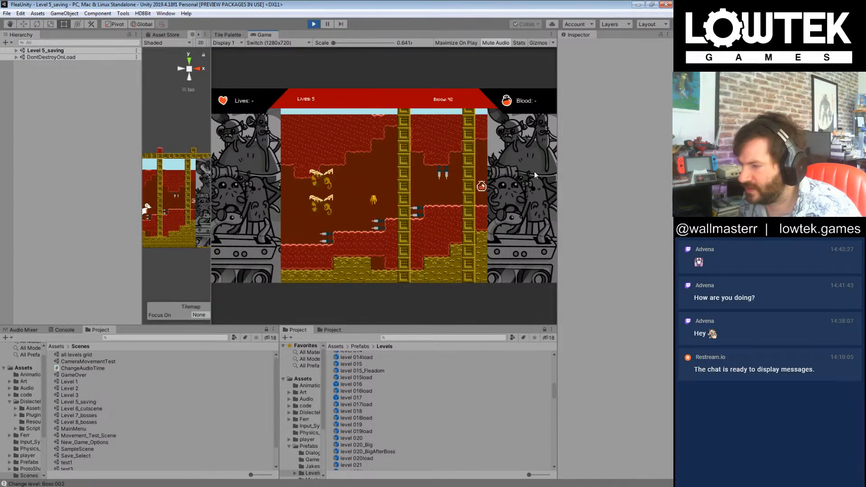
{"action": "key", "text": "Right"}
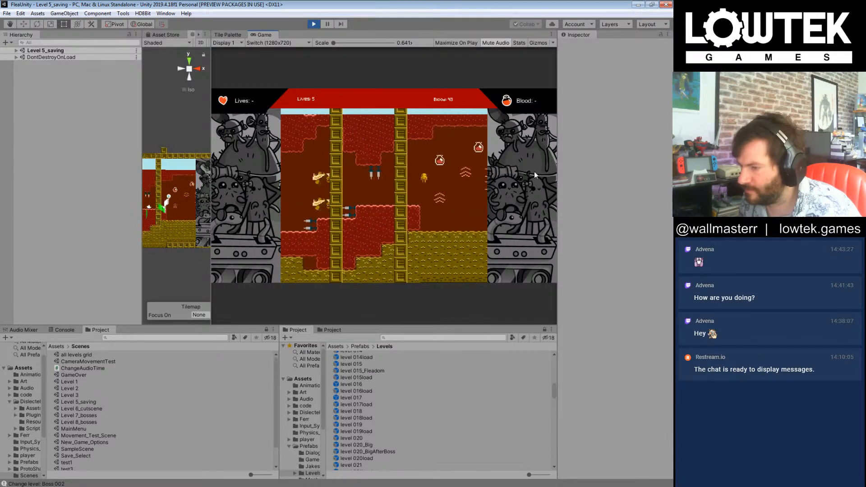
{"action": "key", "text": "Right"}
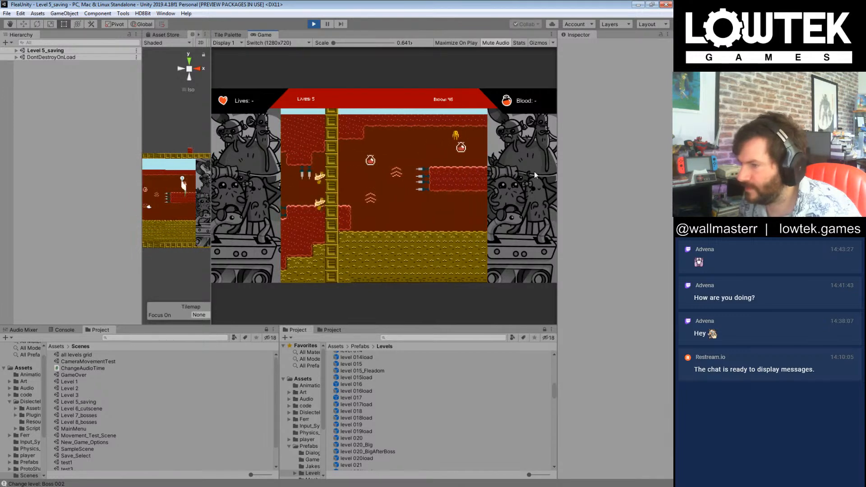
{"action": "key", "text": "Right"}
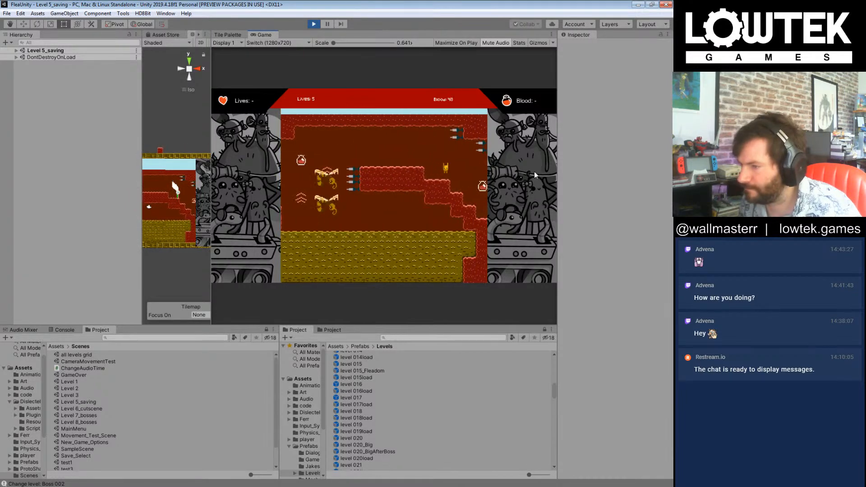
{"action": "key", "text": "Right"}
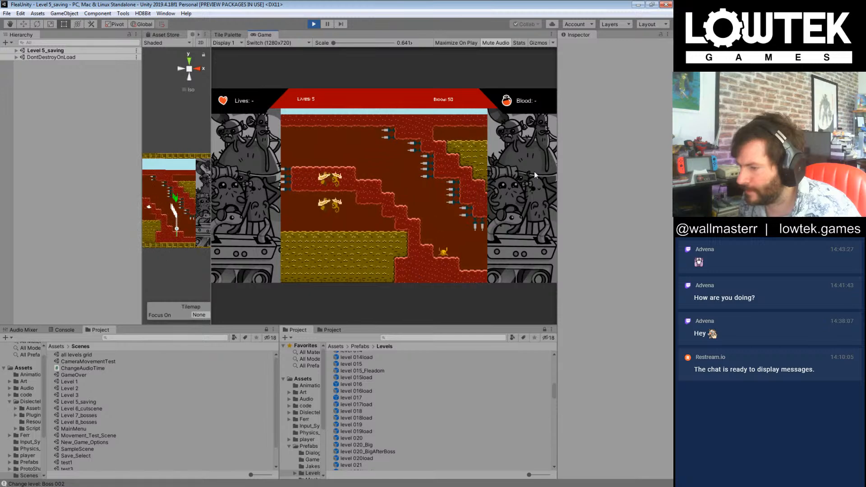
{"action": "key", "text": "Right"}
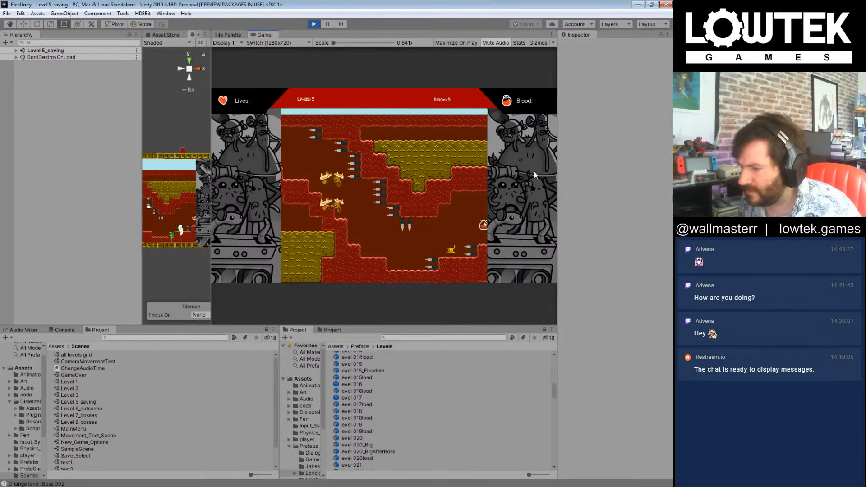
{"action": "key", "text": "Right"}
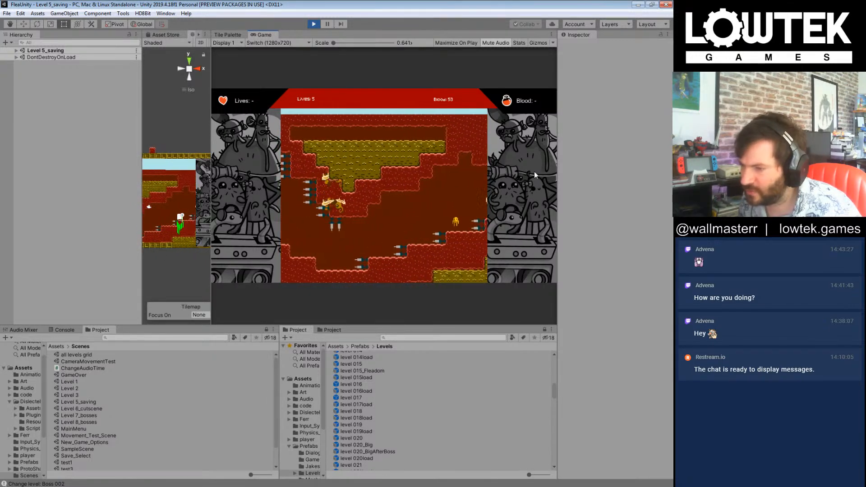
{"action": "key", "text": "Right"}
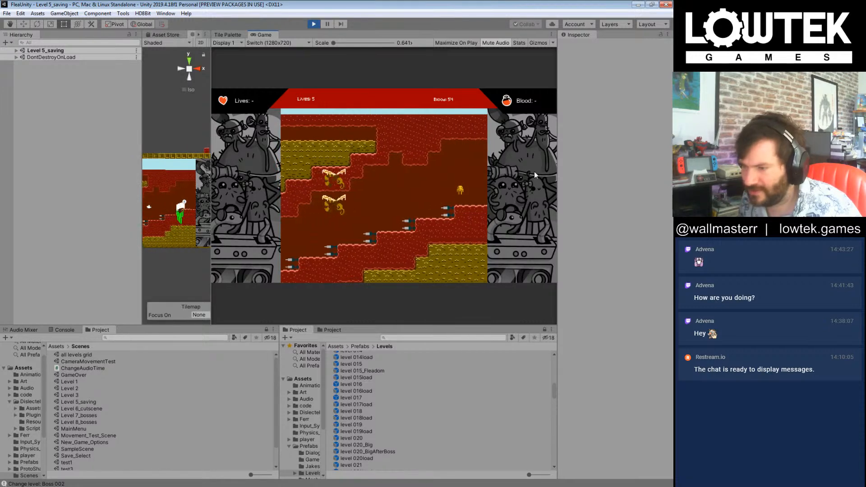
{"action": "key", "text": "Right"}
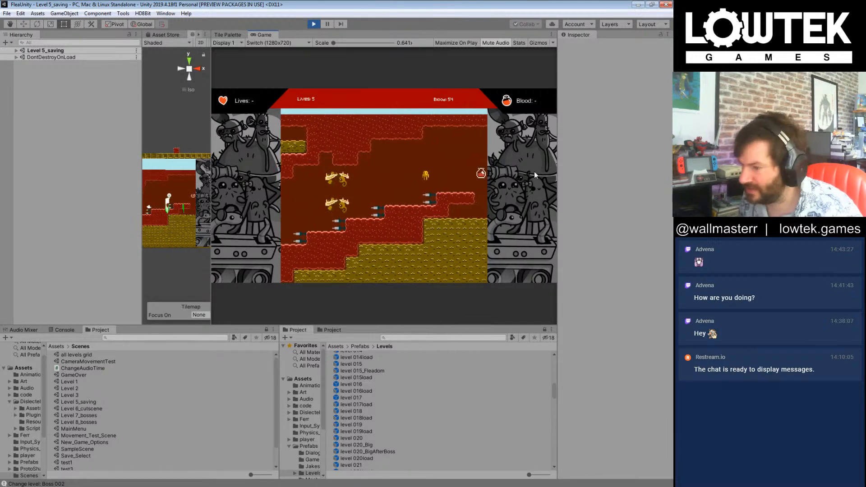
{"action": "key", "text": "Right"}
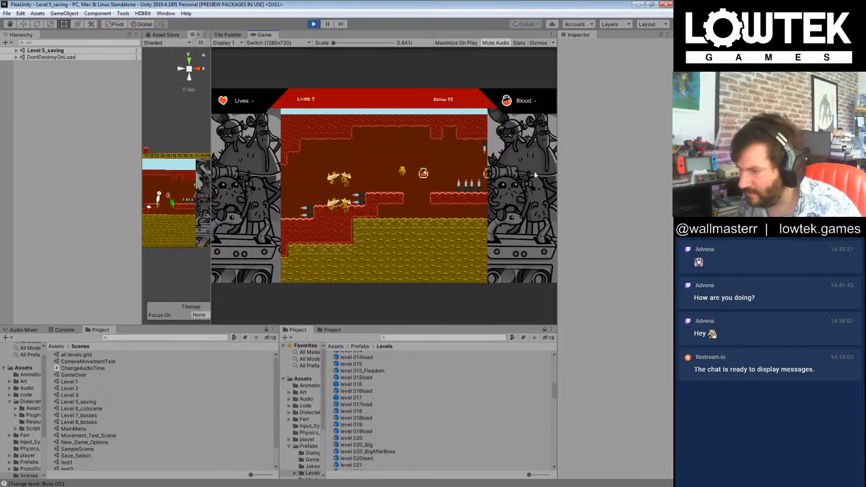
{"action": "key", "text": "Right"}
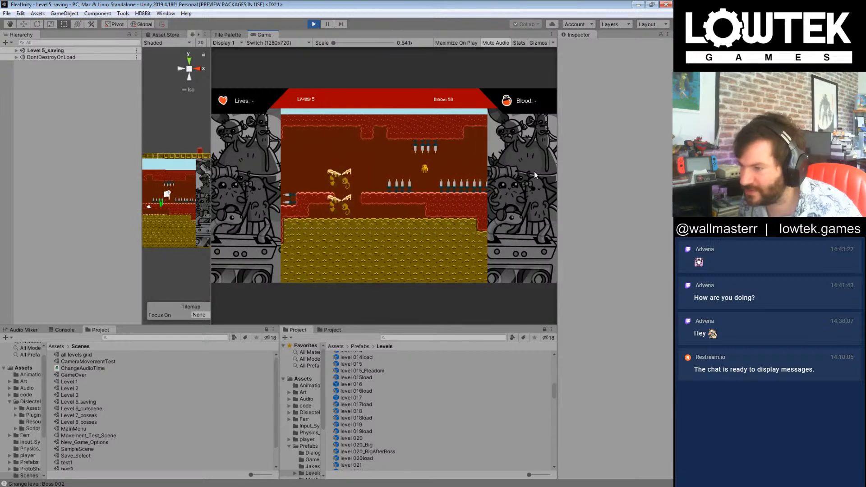
{"action": "key", "text": "Right"}
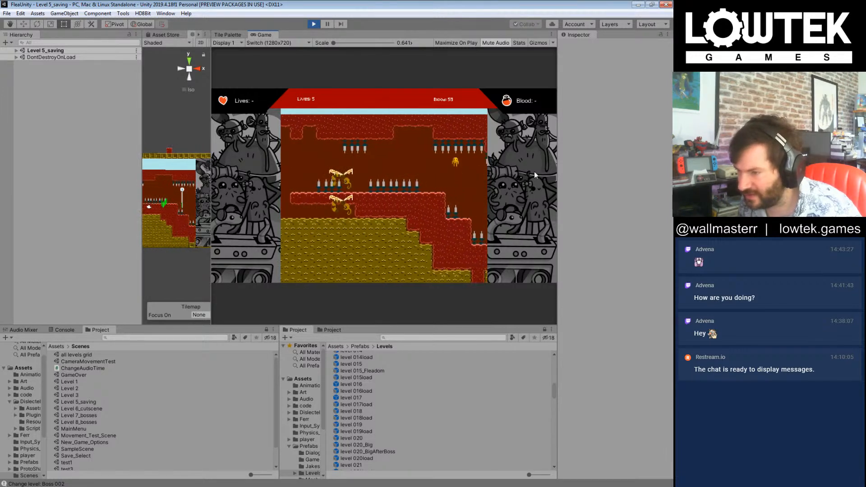
{"action": "key", "text": "Right"}
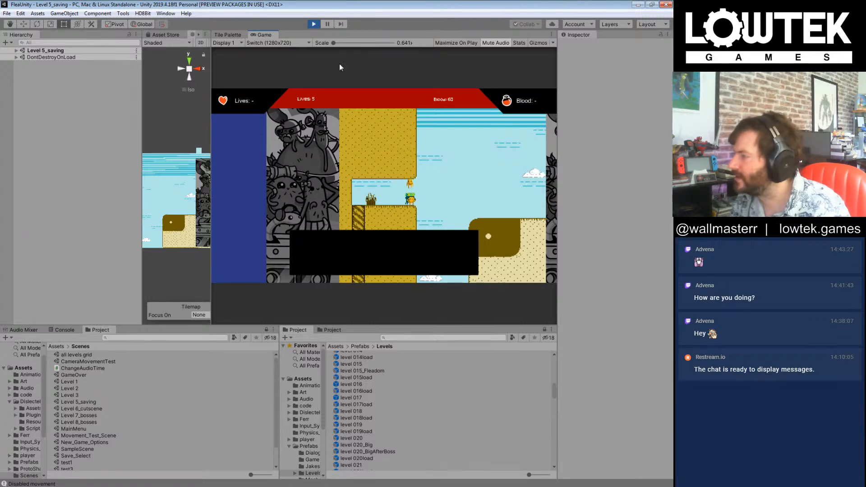
Step: Expand the Level 5_saving scene's hierarchy and play from the Overworld Itchhiker level through level 020_BigAfterBoss to level 022load
{"action": "left_click", "coordinate": [15, 51]}
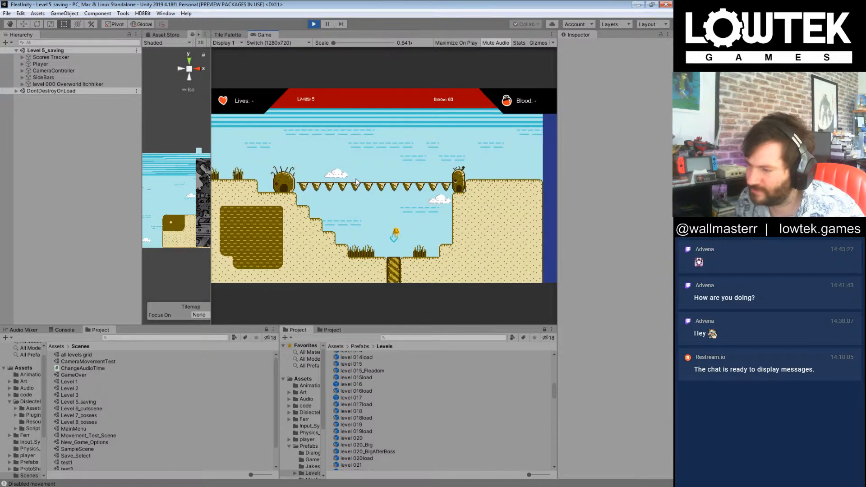
{"action": "key", "text": "Right"}
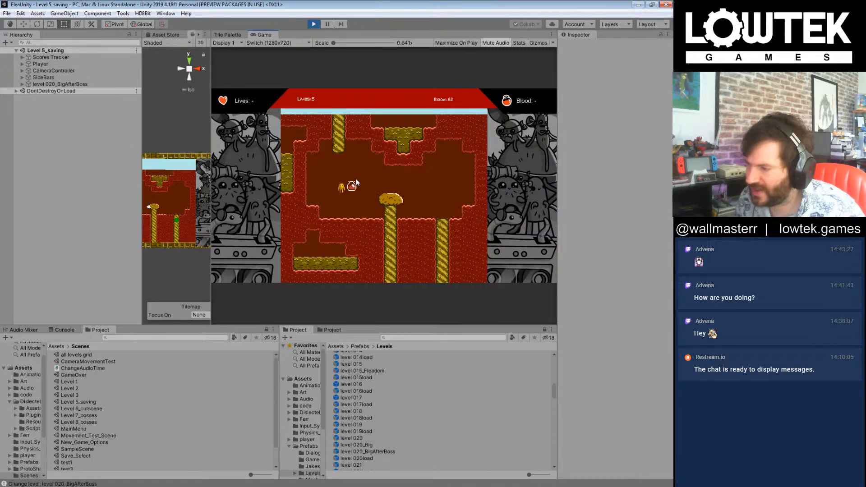
{"action": "key", "text": "Right"}
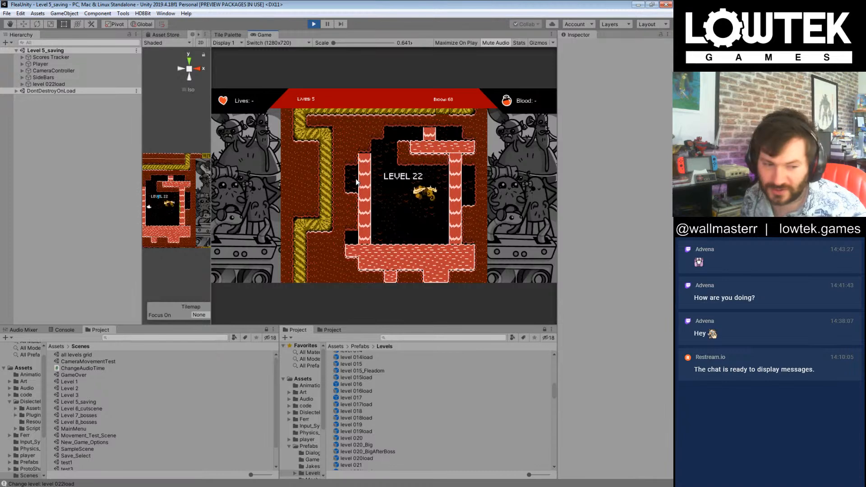
Step: Play through levels 022 and 023, collecting blood drops between the spikes, and exit to level 024
{"action": "key", "text": "Right"}
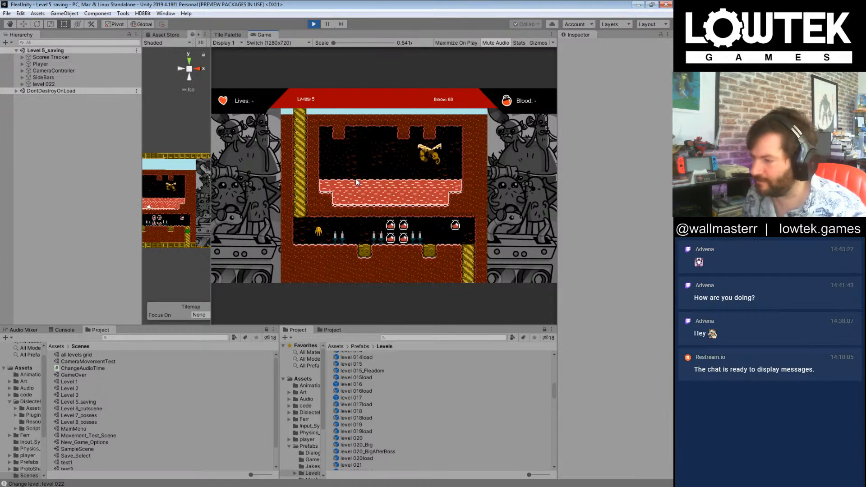
{"action": "key", "text": "Right"}
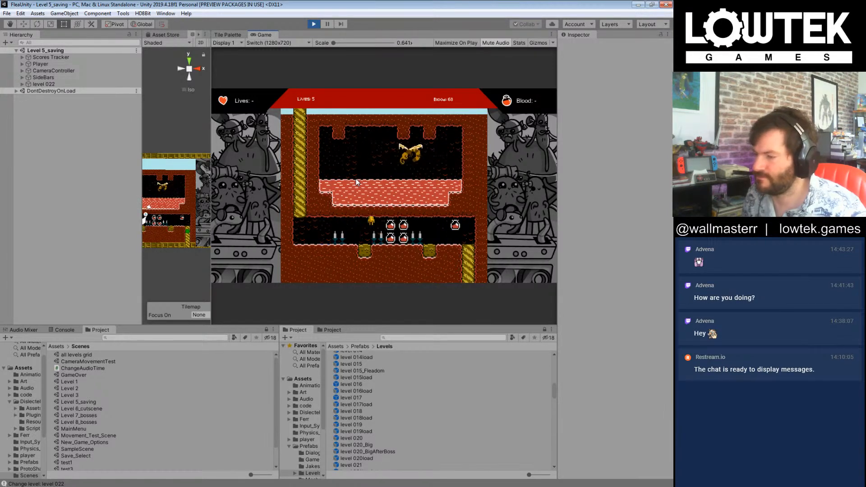
{"action": "key", "text": "Right"}
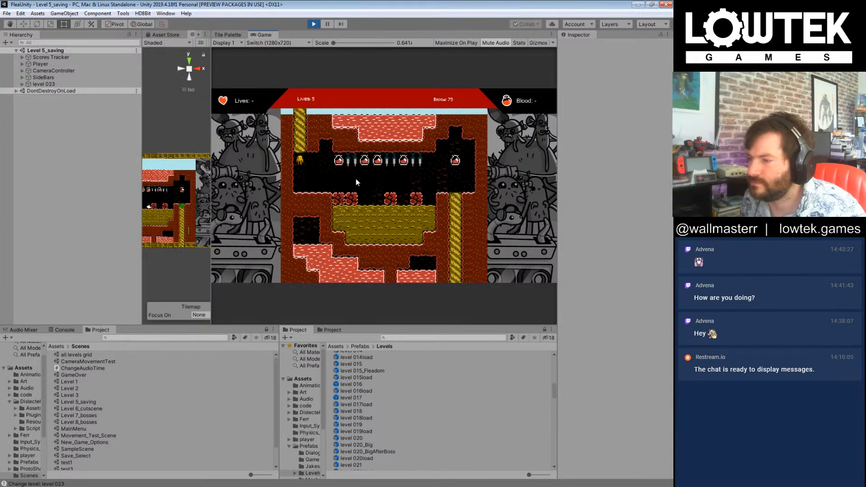
{"action": "key", "text": "Right"}
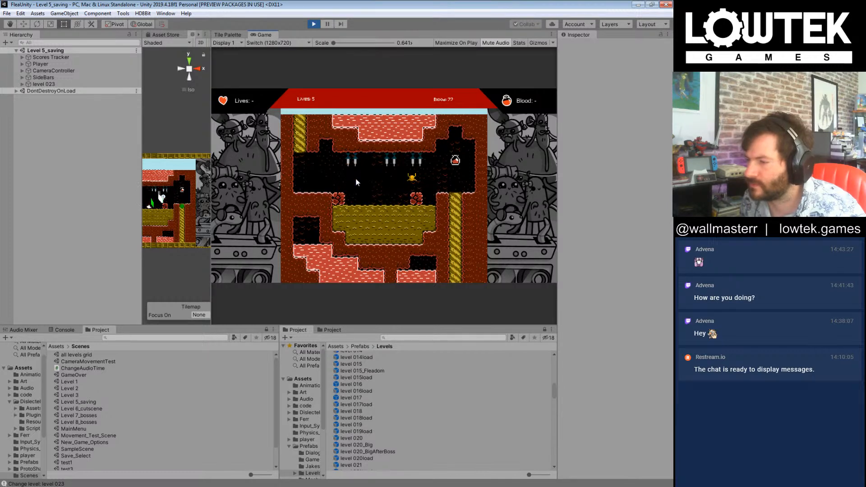
{"action": "key", "text": "Right"}
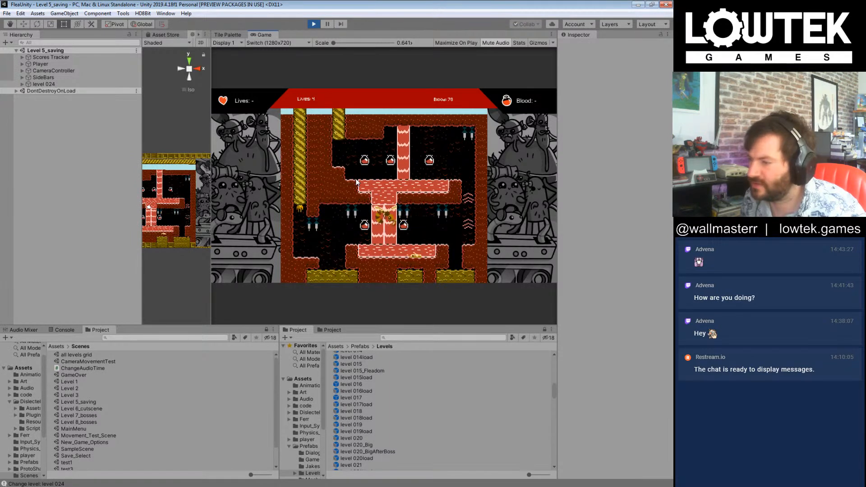
Step: Collect the blood drops in level 024 and go on to level 025
{"action": "key", "text": "Right"}
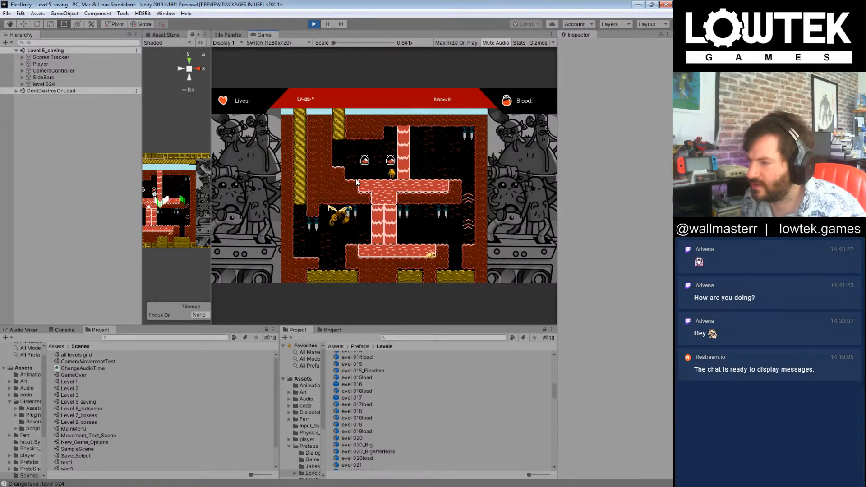
{"action": "key", "text": "Left"}
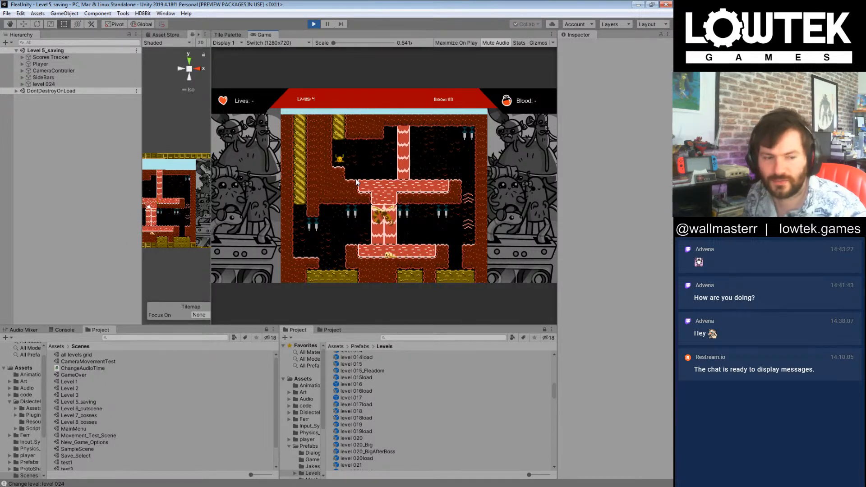
{"action": "key", "text": "n"}
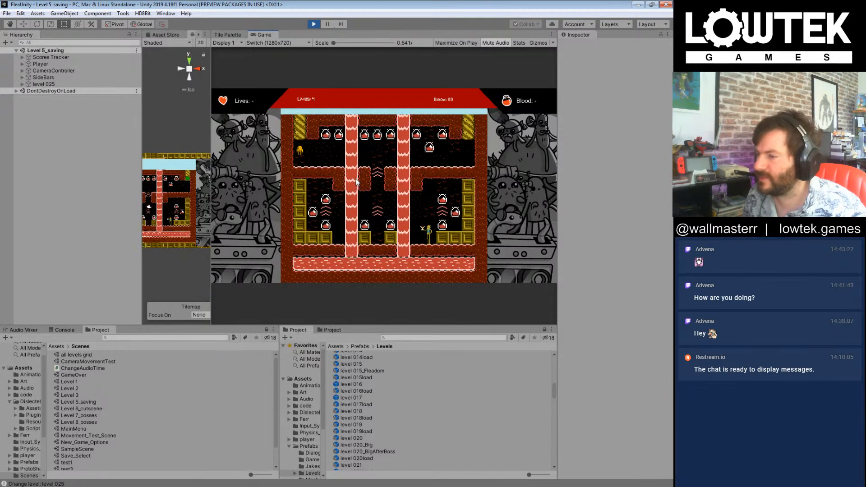
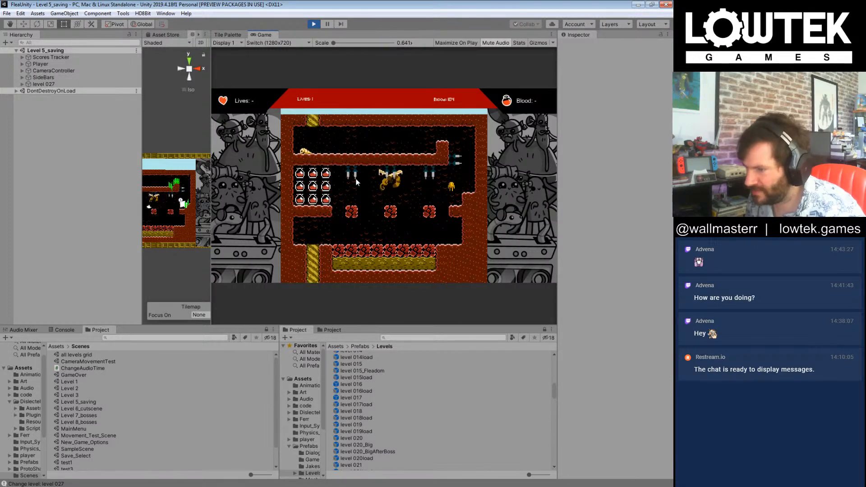
Step: Play through levels 027 and 028, passing the spikes, and go on to level 029
{"action": "key", "text": "Left"}
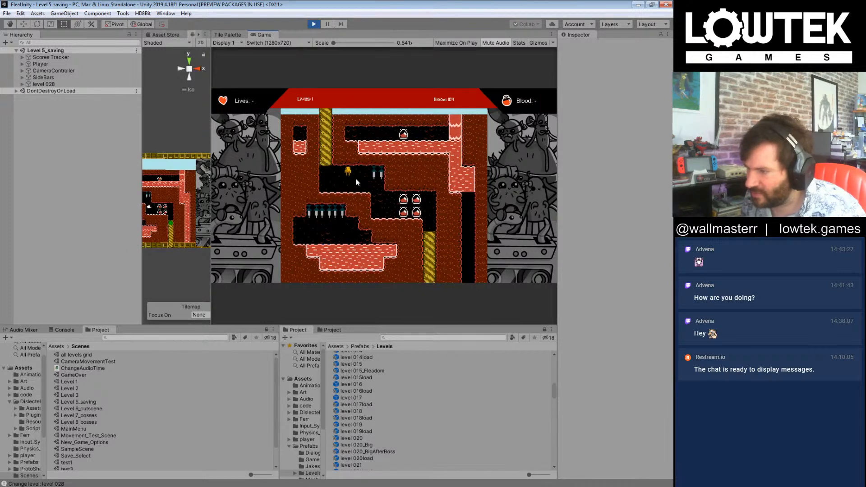
{"action": "key", "text": "Left"}
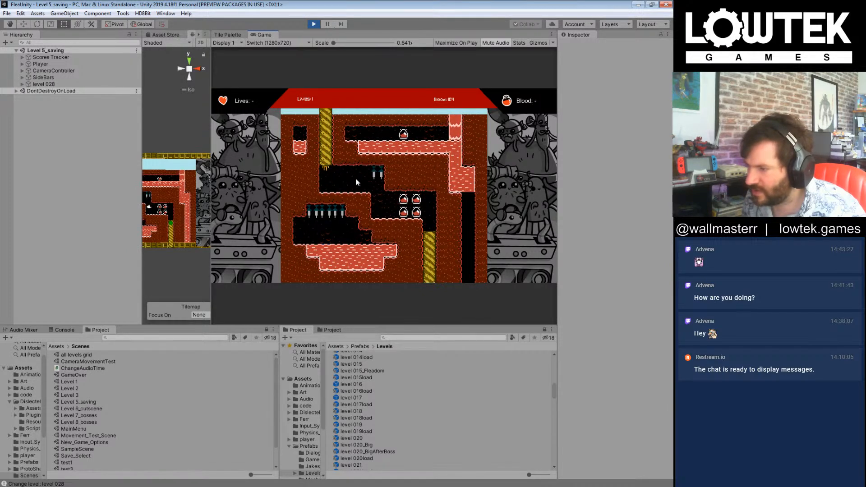
{"action": "key", "text": "Right"}
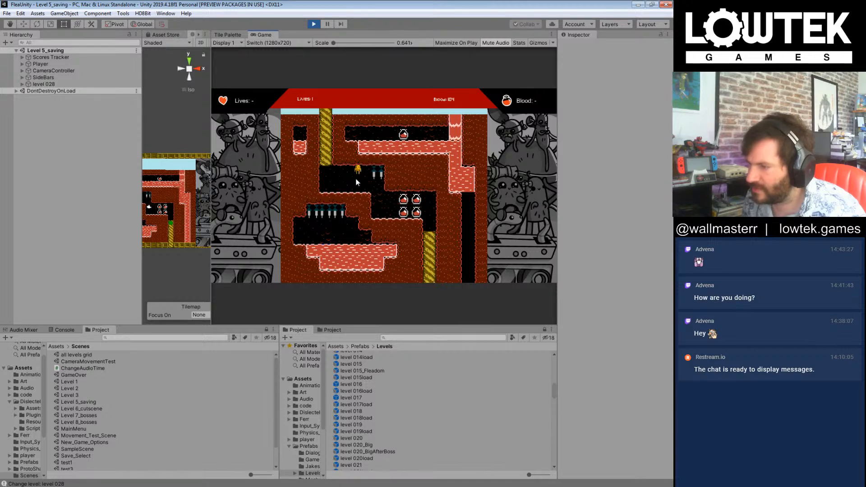
{"action": "key", "text": "Right"}
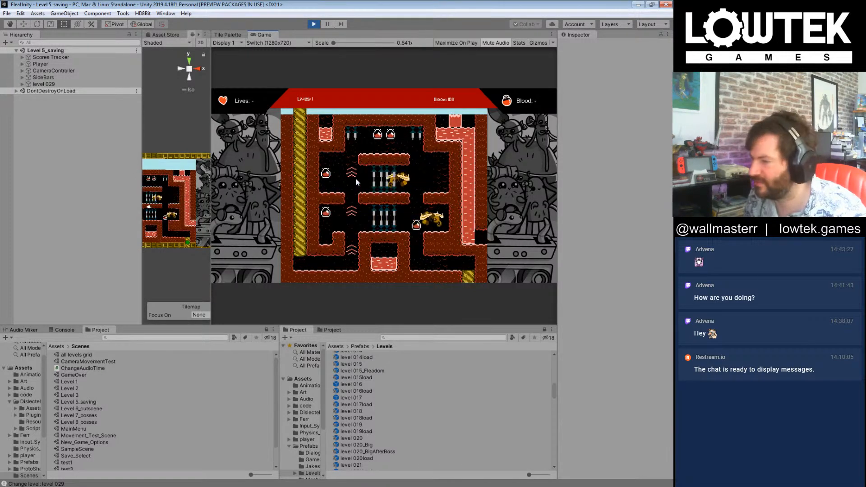
Step: Try to get through level 029 by riding the upward boosts past the two flying enemies
{"action": "key", "text": "Right"}
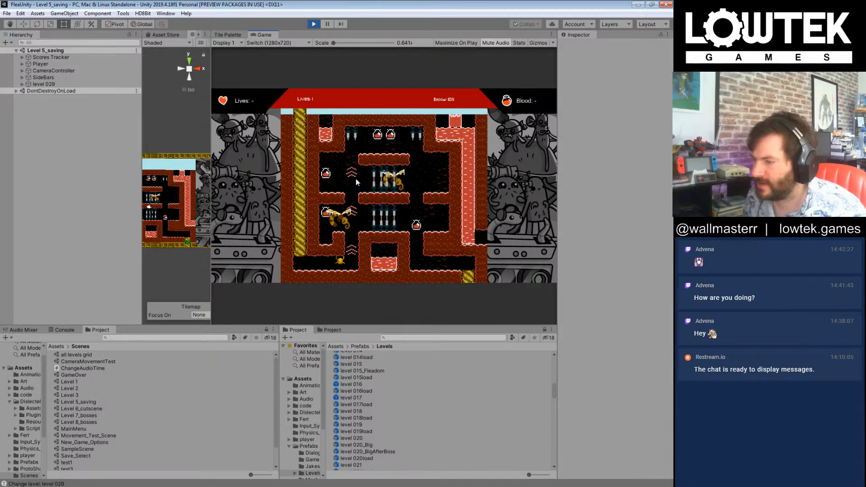
{"action": "key", "text": "Right"}
{"action": "key", "text": "Left"}
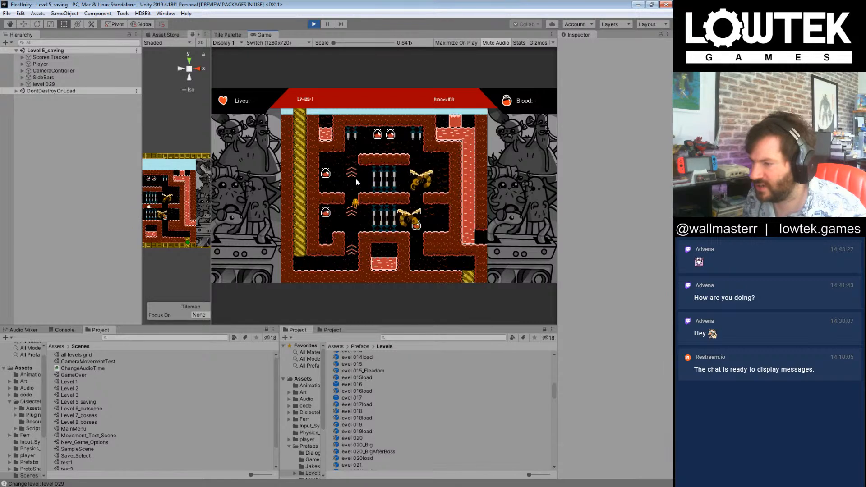
{"action": "key", "text": "Right"}
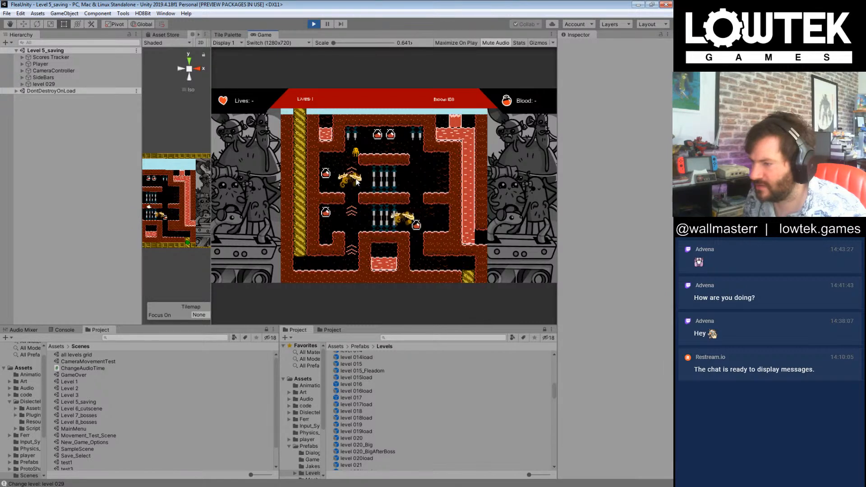
{"action": "key", "text": "Right"}
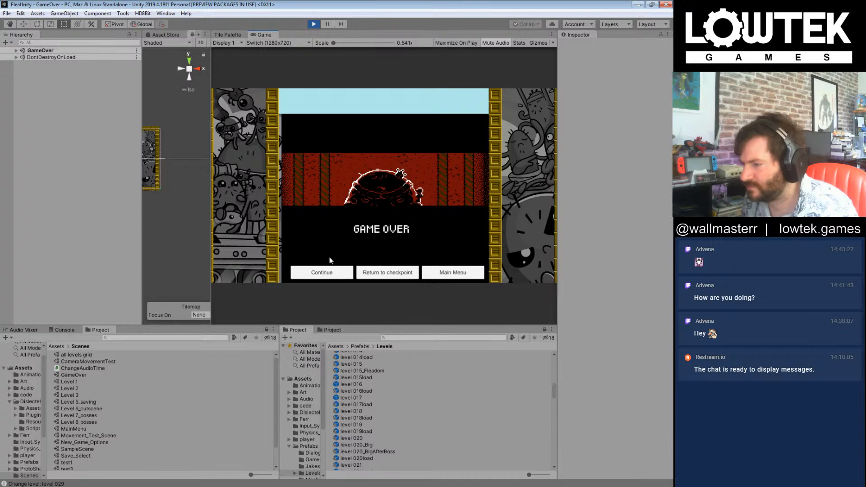
Step: Continue after the game over and replay level 029 over the upper platform, collecting blood drops, to reach level 030
{"action": "left_click", "coordinate": [339, 270]}
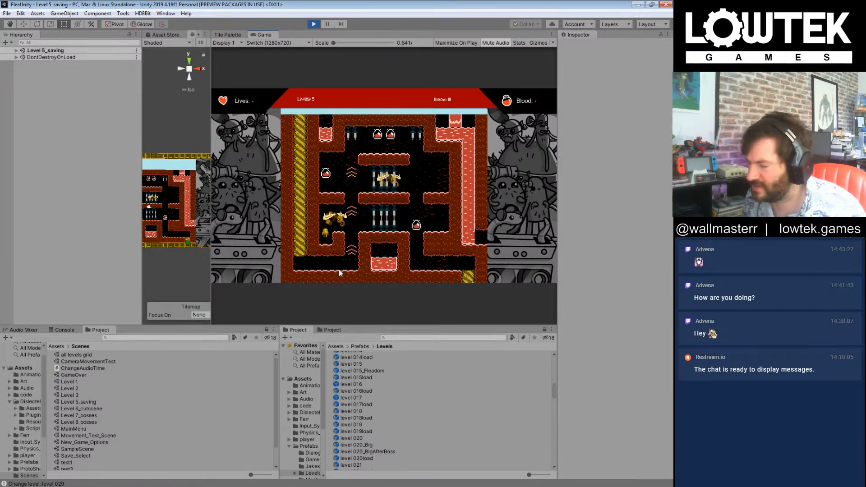
{"action": "key", "text": "Right"}
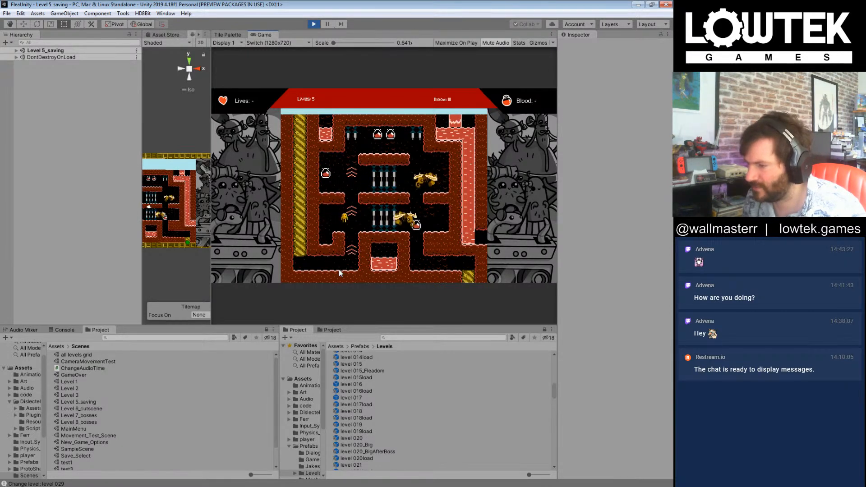
{"action": "key", "text": "Right"}
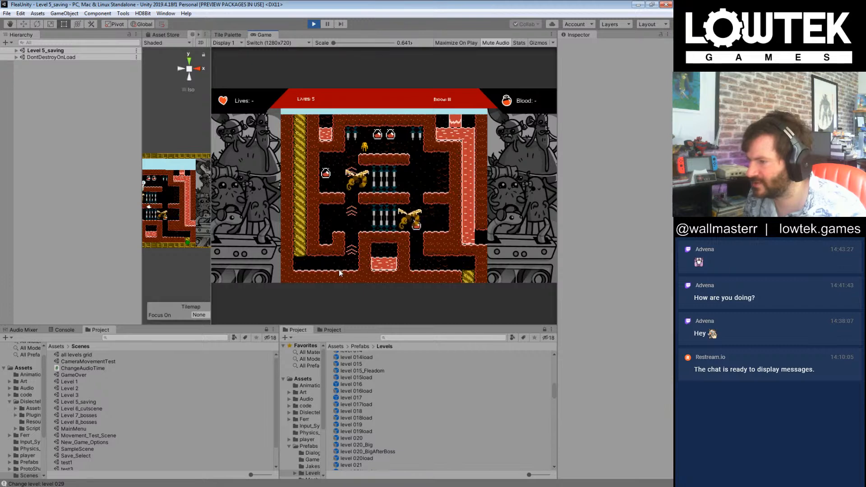
{"action": "key", "text": "Right"}
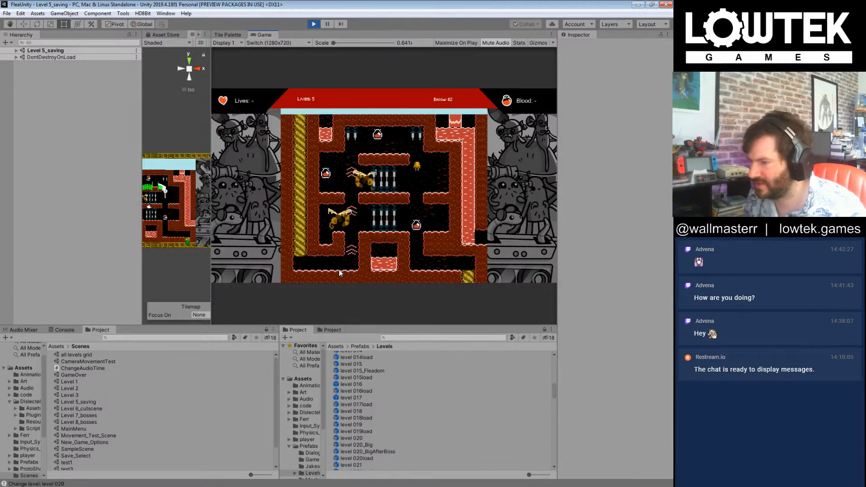
{"action": "key", "text": "Right"}
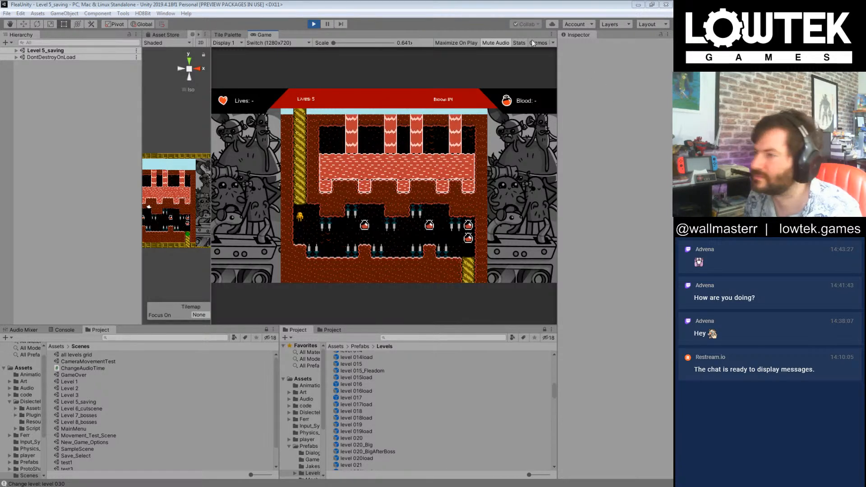
Step: Play on from level 030 into the Boss 003 level and continue the run after the game over
{"action": "left_click", "coordinate": [487, 4]}
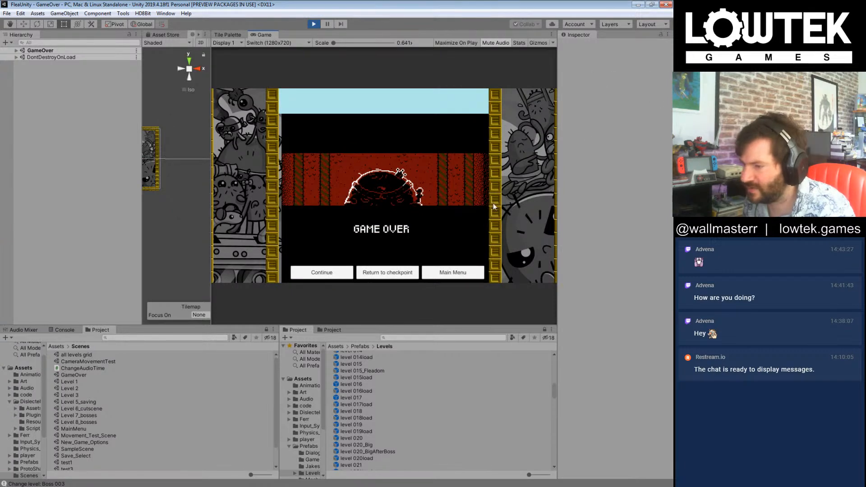
{"action": "left_click", "coordinate": [322, 273]}
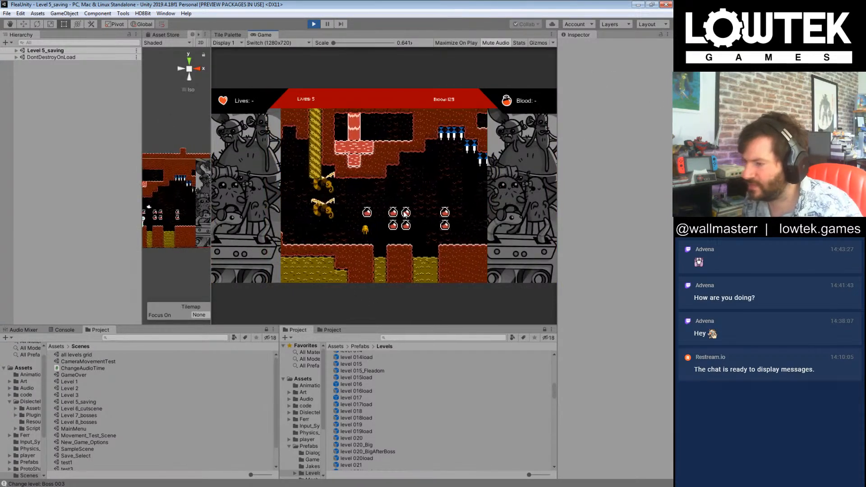
Step: Outrun the two flying enemies through the Boss 003 level, collecting blood drops between the spikes, and reach the level 000 6 Overworld
{"action": "key", "text": "Right"}
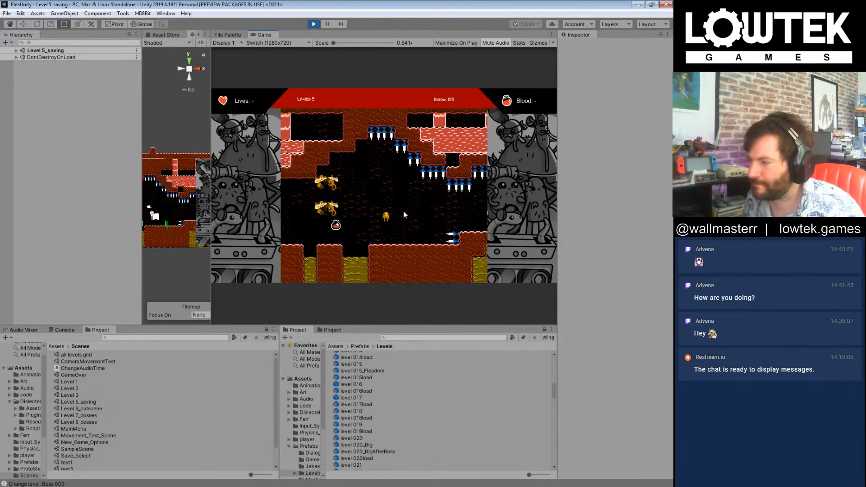
{"action": "key", "text": "Right"}
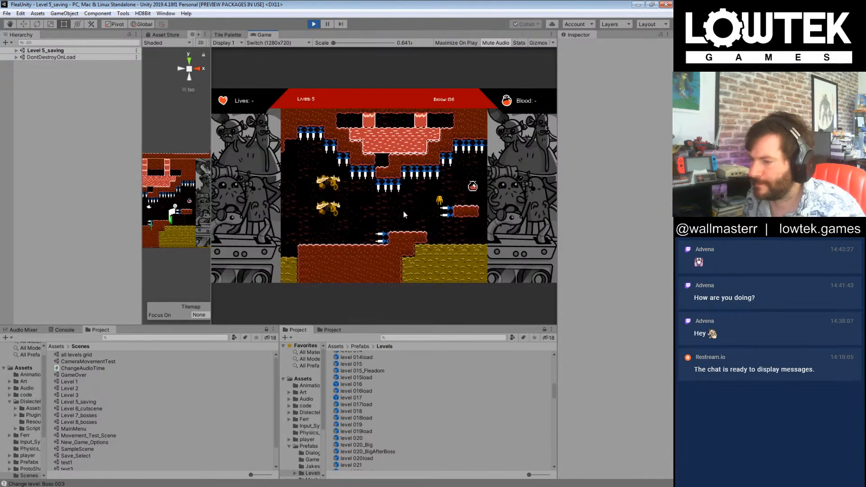
{"action": "key", "text": "Right"}
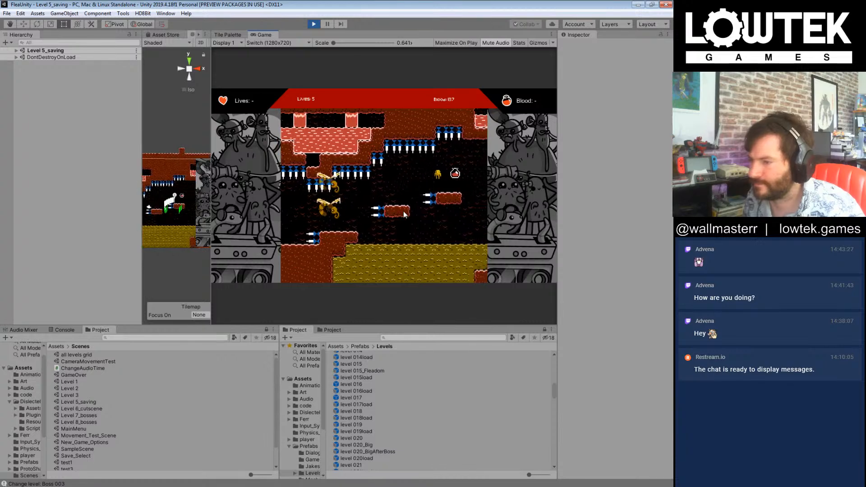
{"action": "key", "text": "Right"}
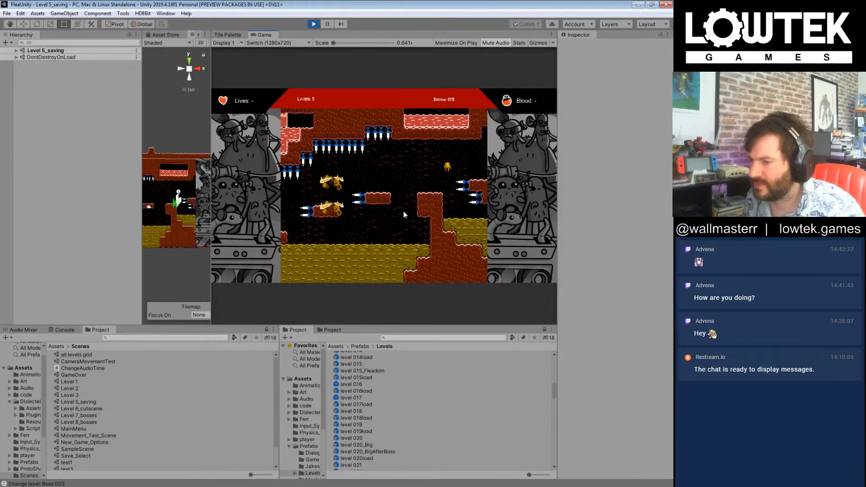
{"action": "key", "text": "Right"}
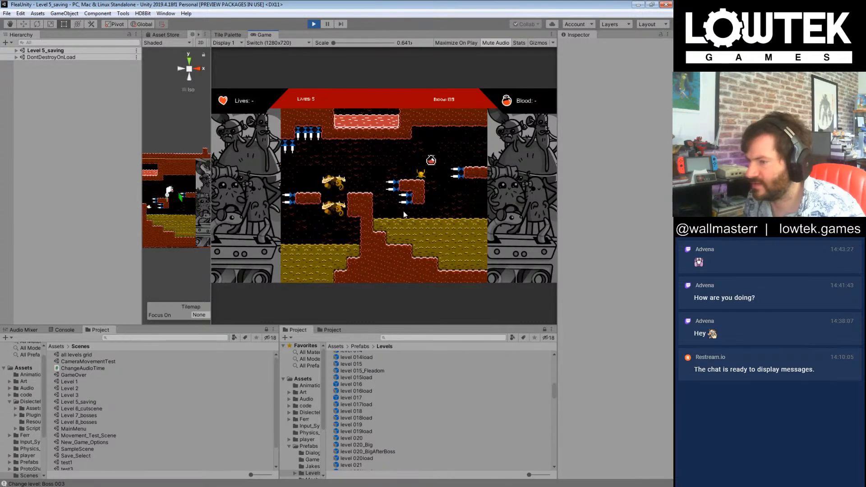
{"action": "key", "text": "Right"}
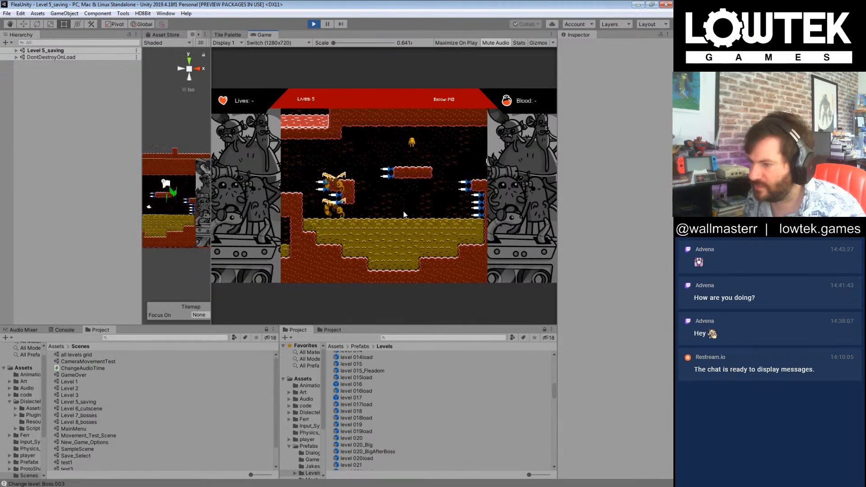
{"action": "key", "text": "Right"}
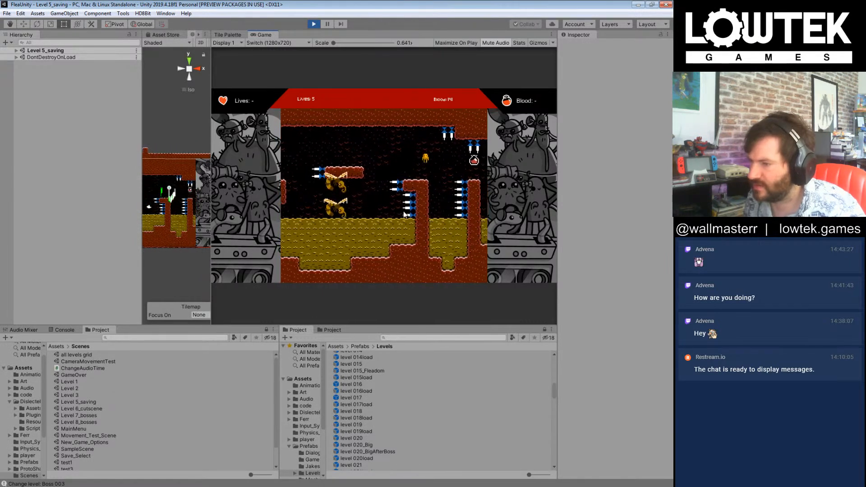
{"action": "key", "text": "Right"}
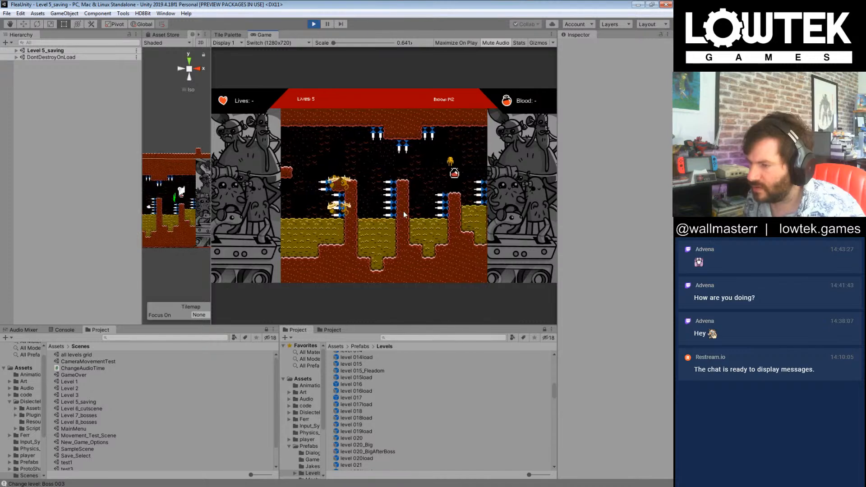
{"action": "key", "text": "Right"}
{"action": "key", "text": "Right"}
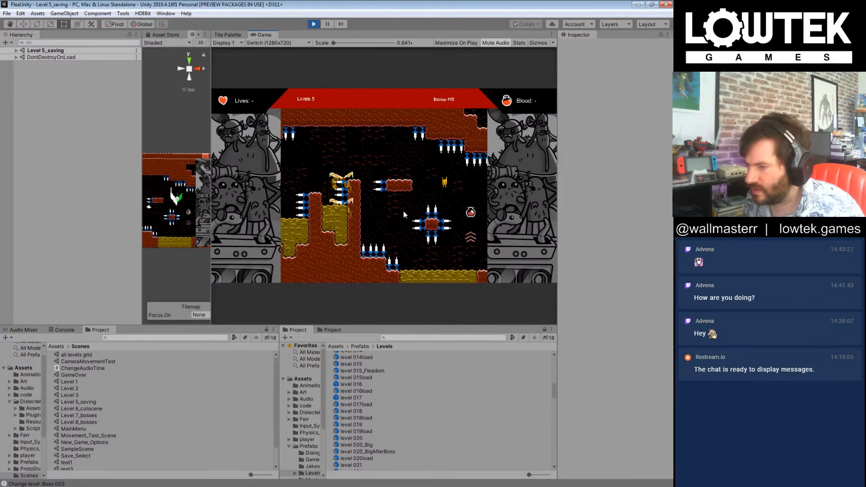
{"action": "key", "text": "Right"}
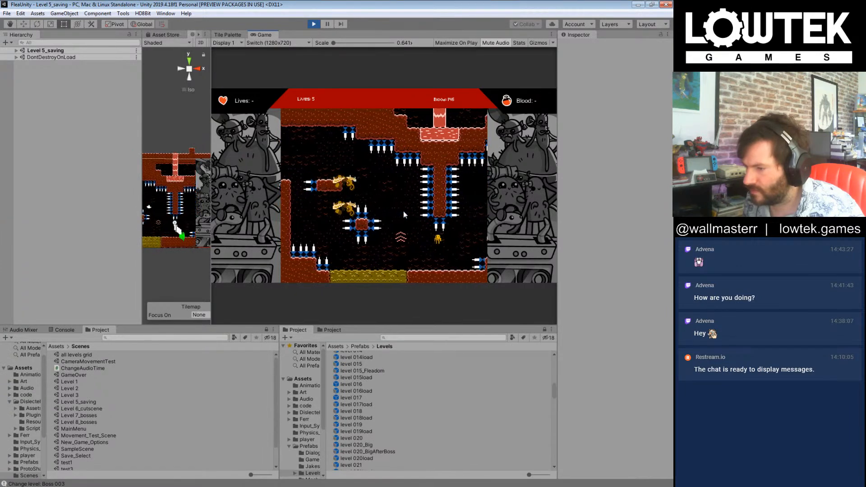
{"action": "key", "text": "Right"}
{"action": "key", "text": "Right"}
{"action": "key", "text": "Right"}
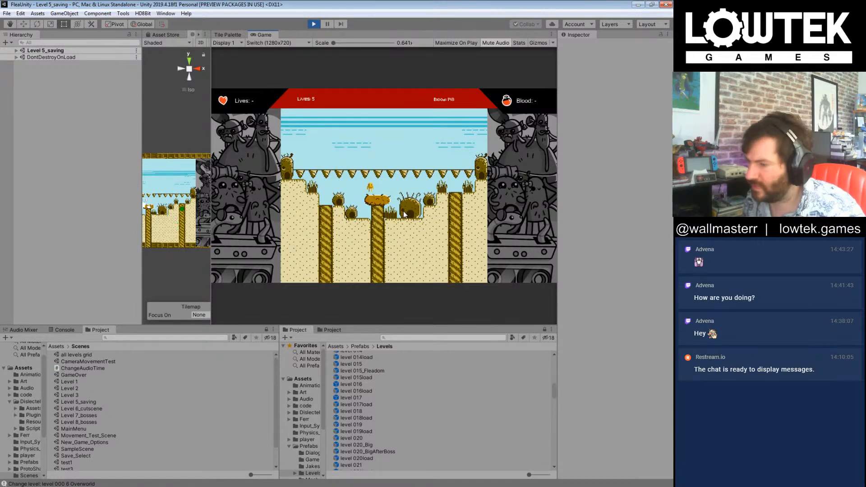
Step: Cross the level 000 6 Overworld into level 031load and play on into level 031
{"action": "key", "text": "Right"}
{"action": "key", "text": "Right"}
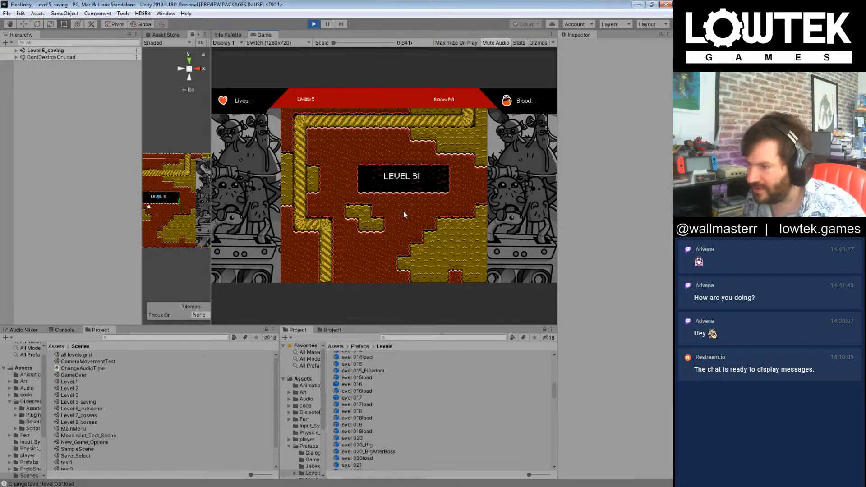
{"action": "key", "text": "Right"}
{"action": "key", "text": "Left"}
{"action": "key", "text": "Right"}
{"action": "key", "text": "Right"}
{"action": "key", "text": "Right"}
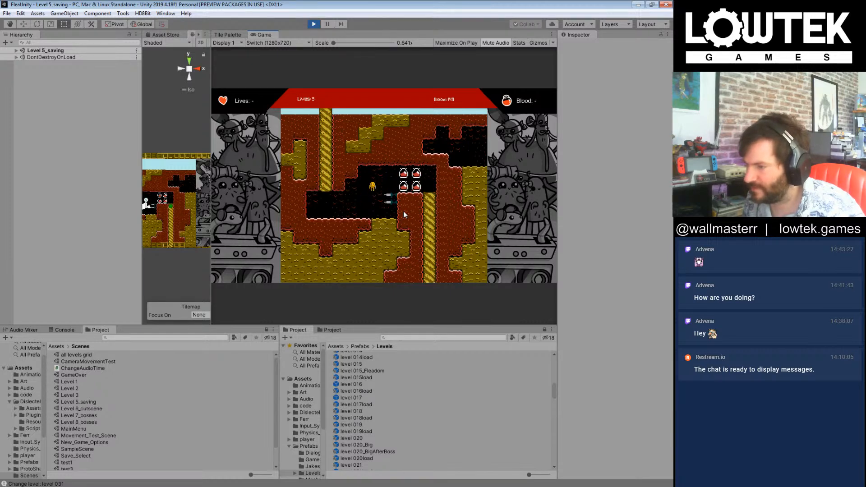
Step: Collect the four blood drops past the spikes in level 031 and exit to level 032
{"action": "key", "text": "Right"}
{"action": "key", "text": "Left"}
{"action": "key", "text": "Right"}
{"action": "key", "text": "Right"}
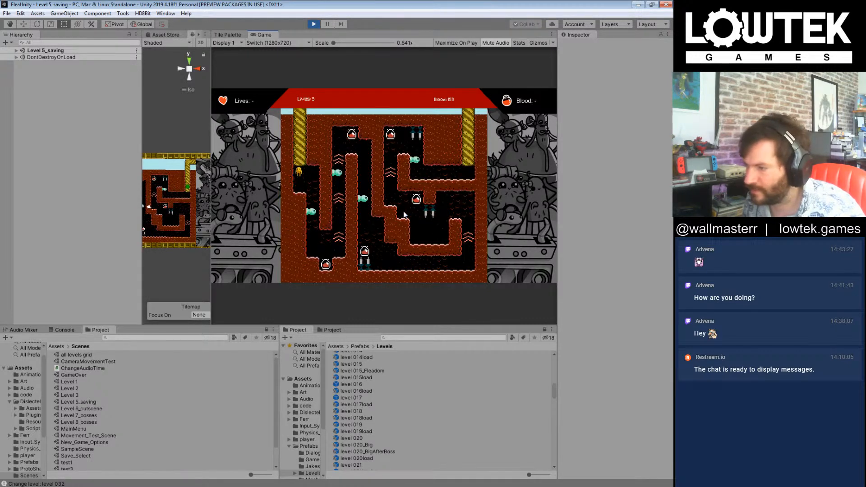
Step: Try to get through level 032 by collecting the first blood drop and riding the boosts up the narrow shaft
{"action": "key", "text": "Right"}
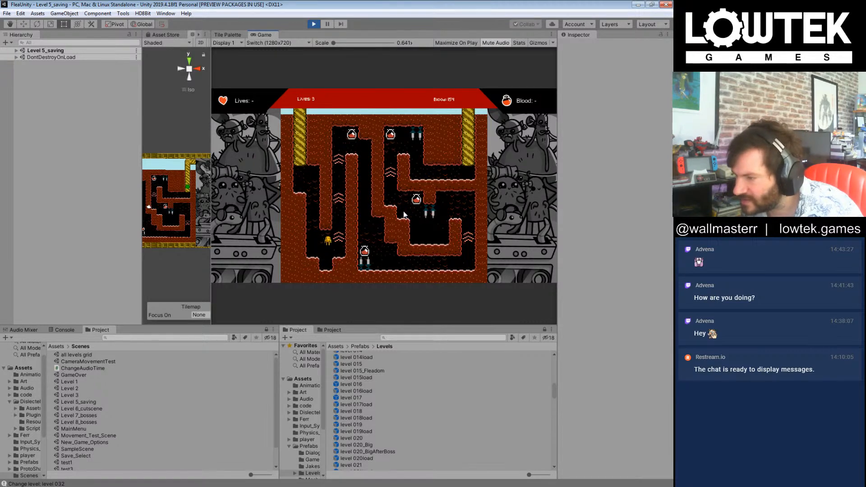
{"action": "key", "text": "Right"}
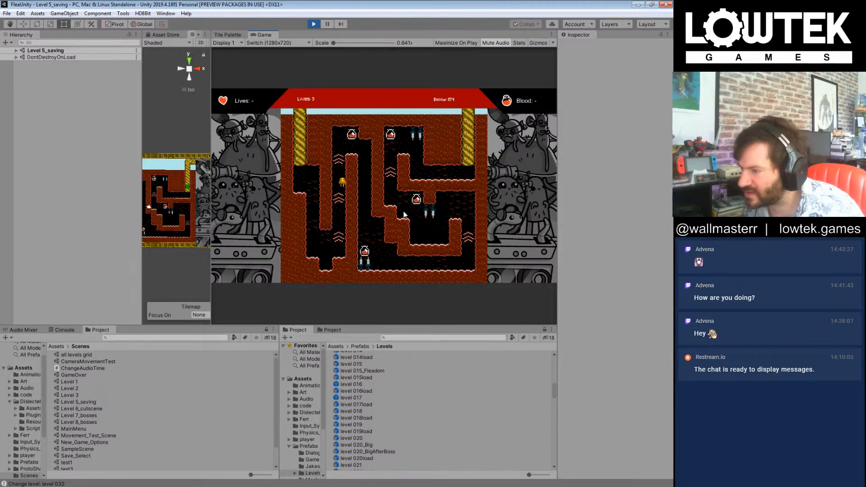
{"action": "key", "text": "Right"}
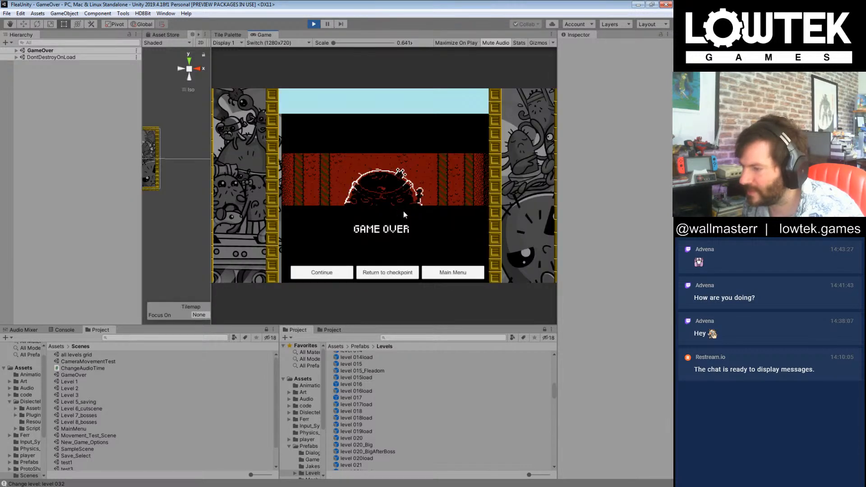
Step: Continue from the game over screen and collect level 032's first two blood drops, riding the boosts up the narrow shaft
{"action": "left_click", "coordinate": [334, 271]}
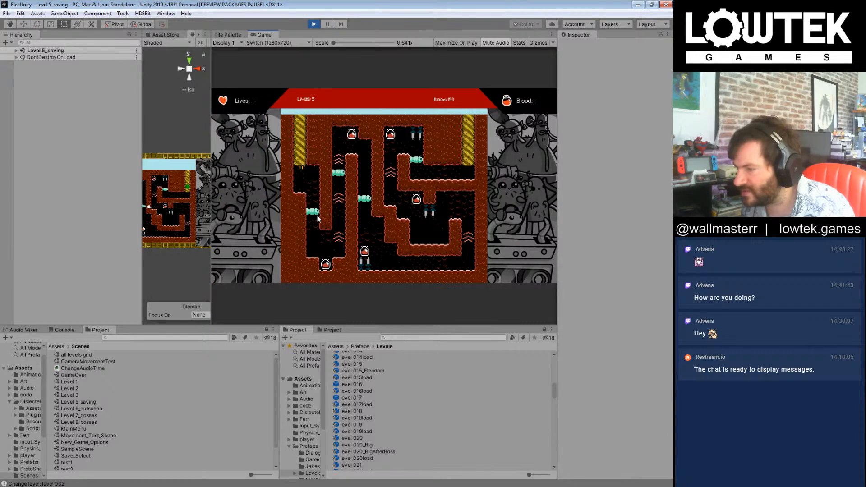
{"action": "key", "text": "Right"}
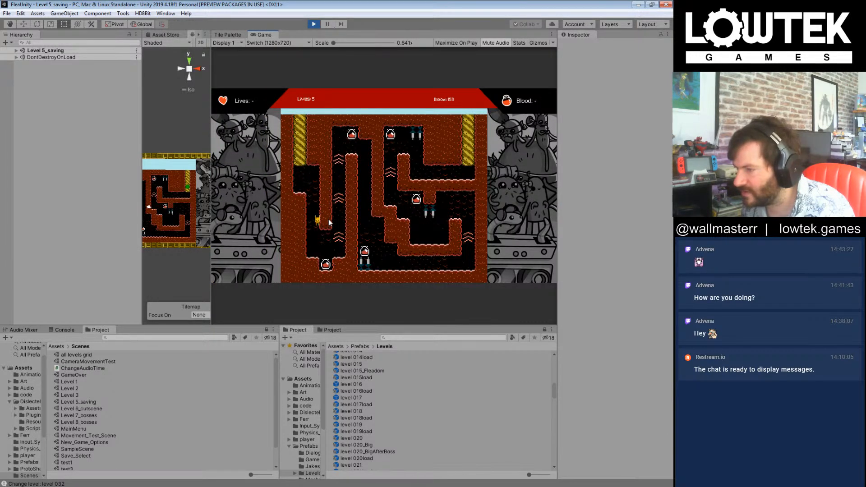
{"action": "key", "text": "Right"}
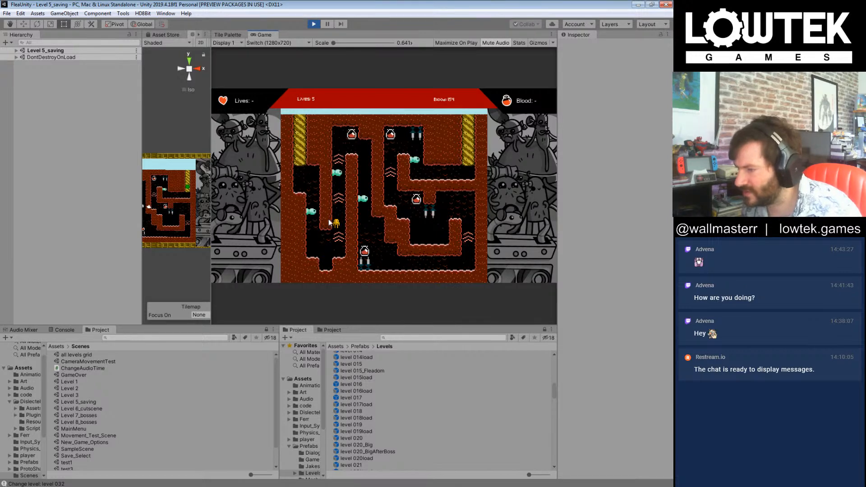
{"action": "key", "text": "Right"}
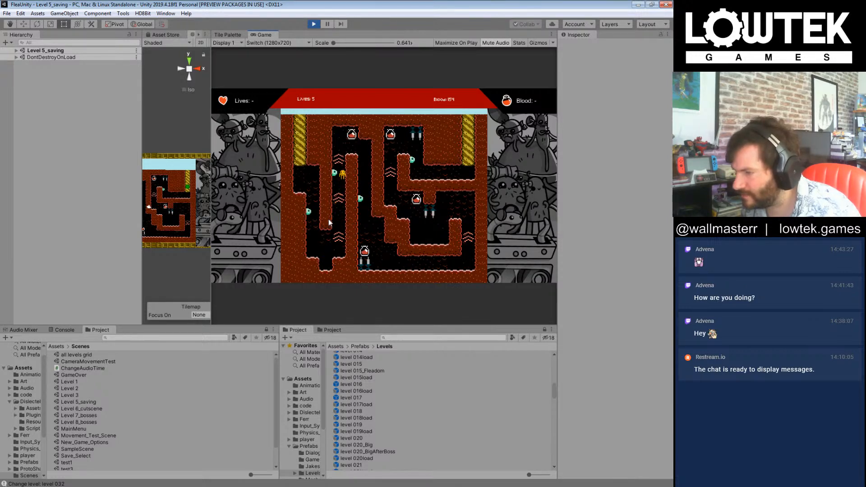
{"action": "key", "text": "Right"}
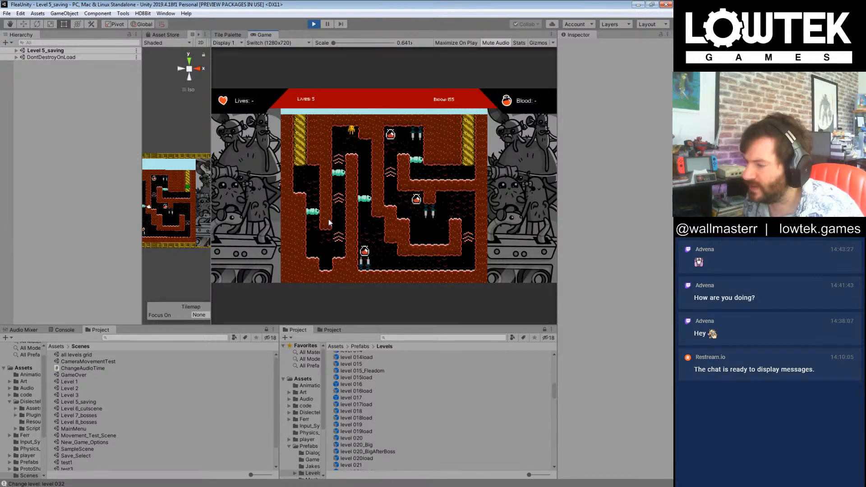
Step: Drop past the lower spikes in level 032, collect two more blood drops beyond them and exit to level 033
{"action": "key", "text": "Right"}
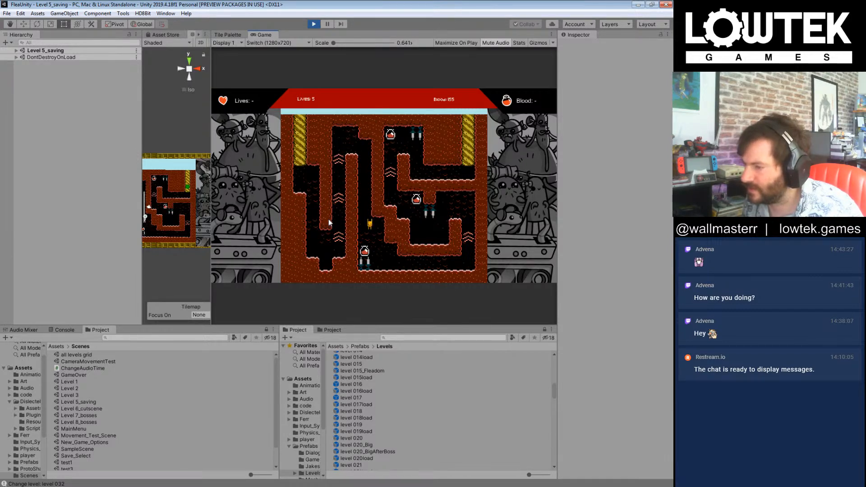
{"action": "key", "text": "Right"}
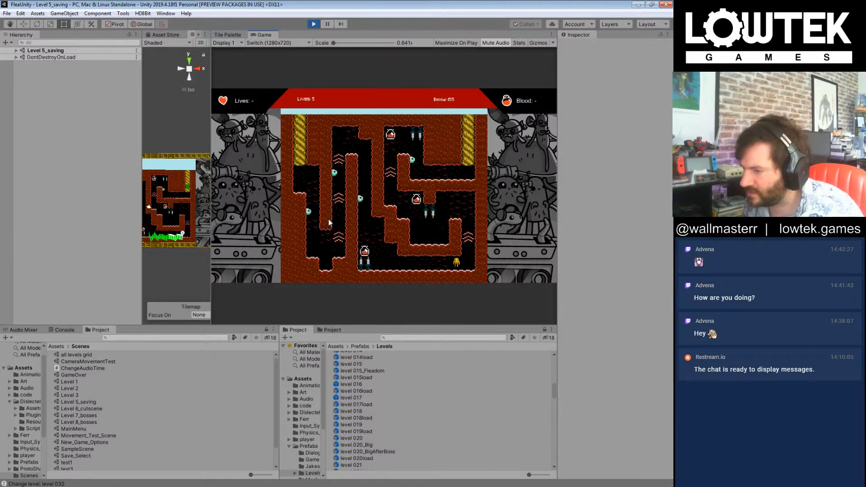
{"action": "key", "text": "Left"}
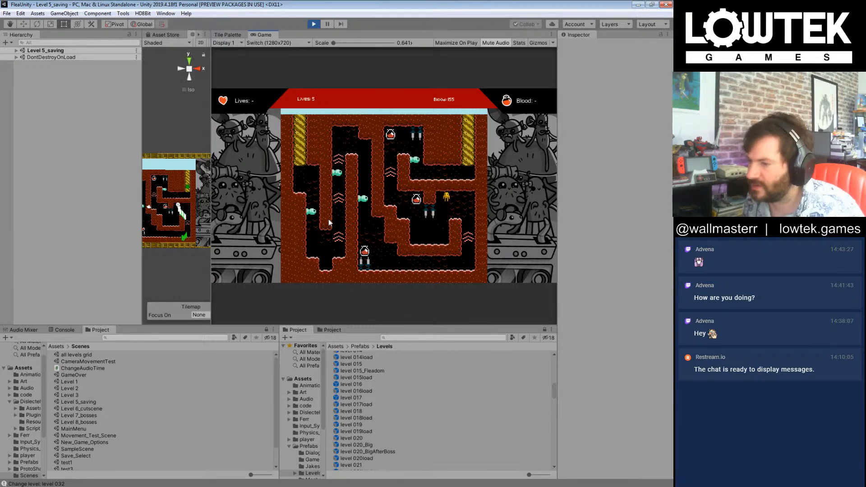
{"action": "key", "text": "Left"}
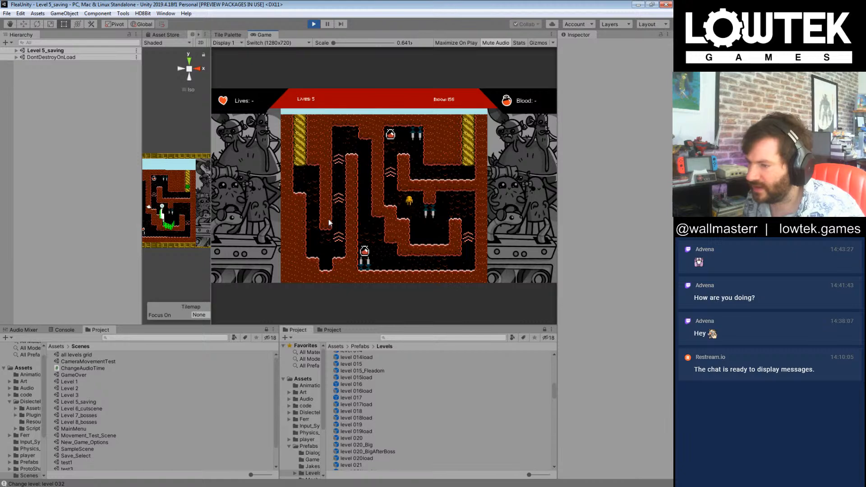
{"action": "key", "text": "Right"}
{"action": "key", "text": "Right"}
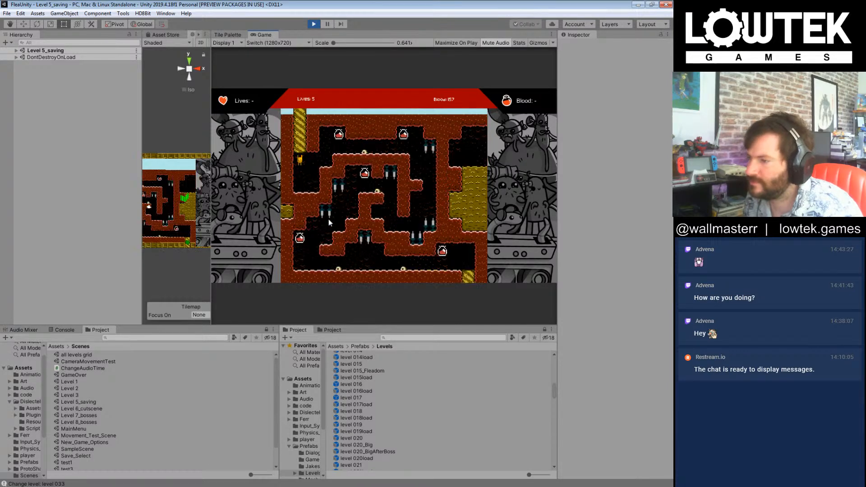
Step: Collect the two blood drops along level 033's upper passage and the one in the central chamber
{"action": "key", "text": "Right"}
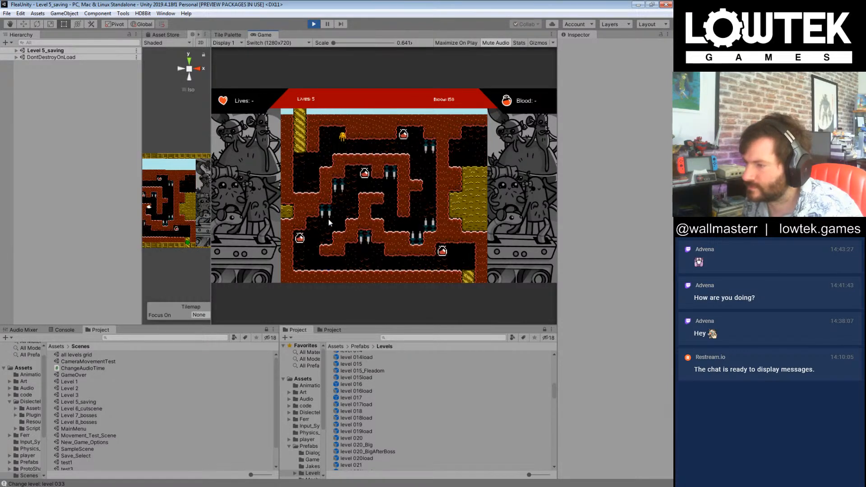
{"action": "key", "text": "Right"}
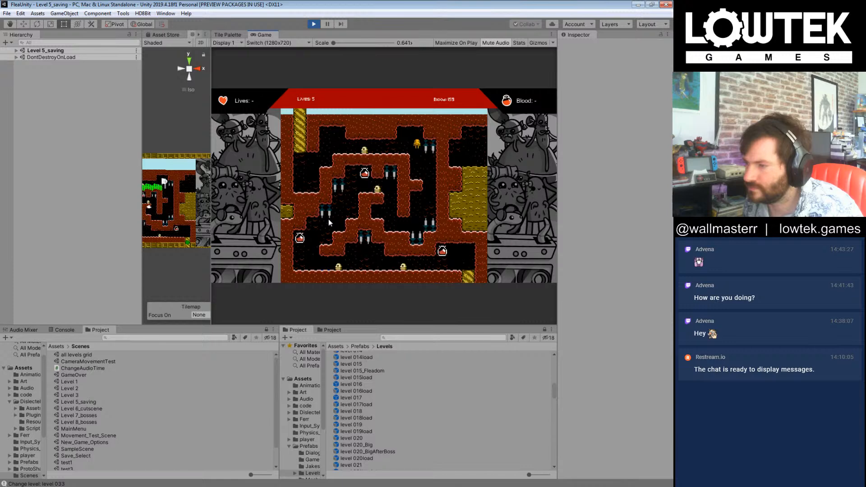
{"action": "key", "text": "Left"}
{"action": "key", "text": "Left"}
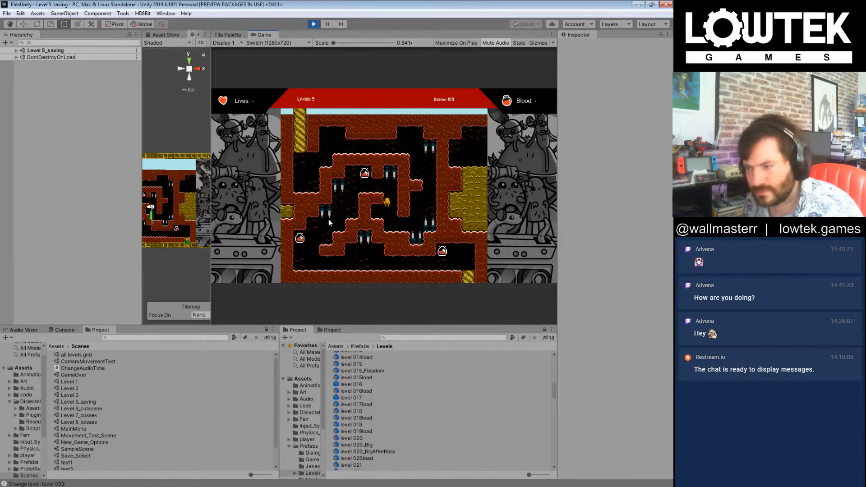
{"action": "key", "text": "Left"}
{"action": "key", "text": "Left"}
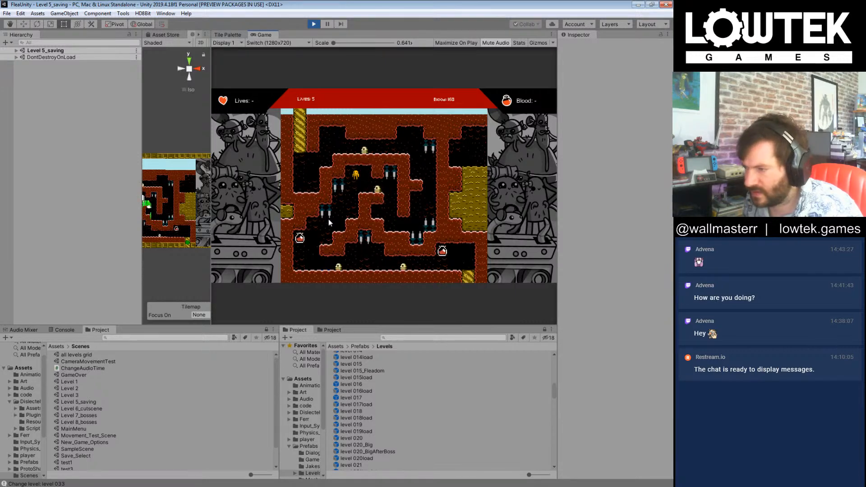
Step: Descend past the spikes in level 033, collect the last two blood drops and exit to level 034
{"action": "key", "text": "Right"}
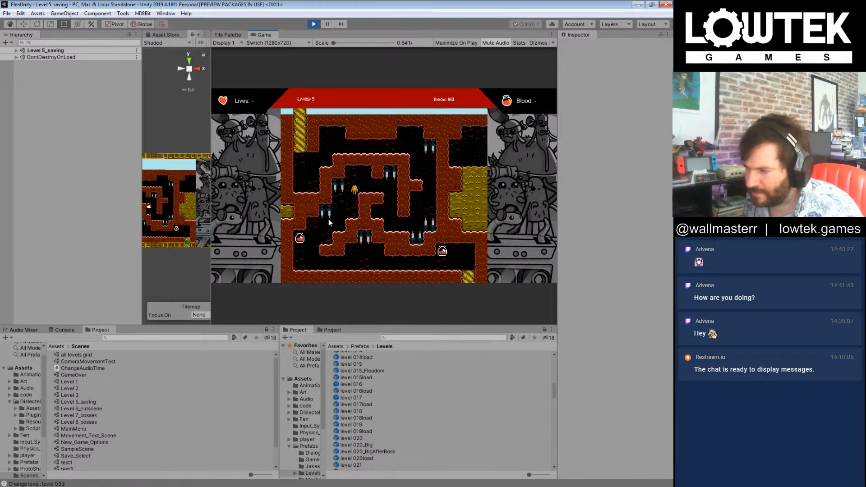
{"action": "key", "text": "Left"}
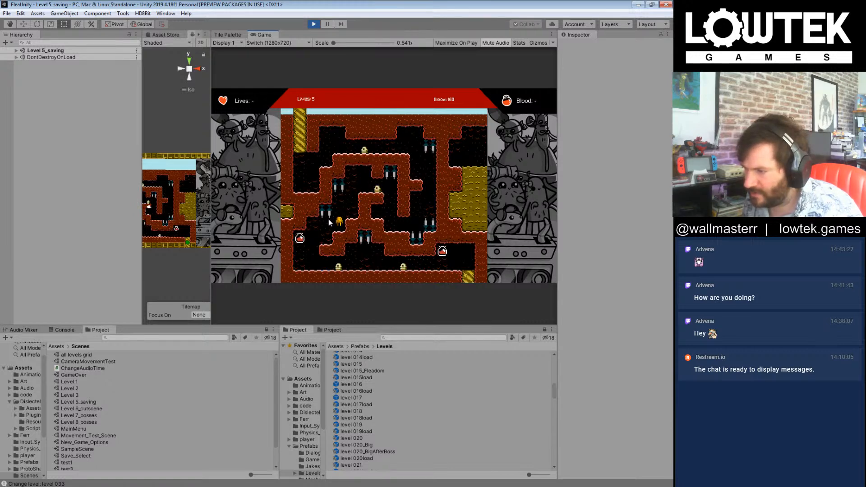
{"action": "key", "text": "Right"}
{"action": "key", "text": "Right"}
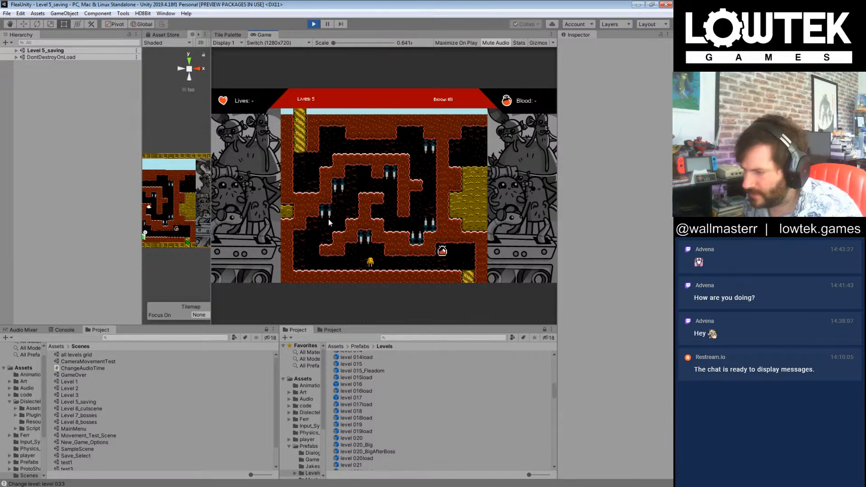
{"action": "key", "text": "Right"}
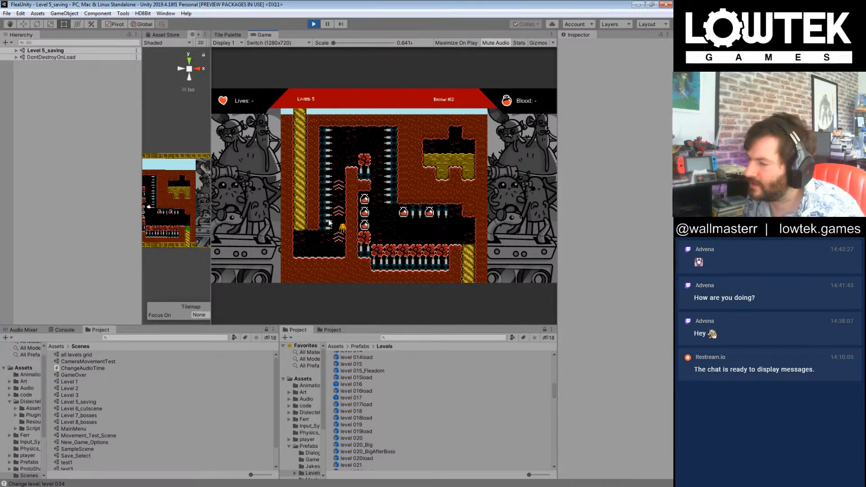
Step: Ride the boosts in level 034, collect the five blood drops across the crumbling blocks and exit to level 035
{"action": "key", "text": "Right"}
{"action": "key", "text": "Left"}
{"action": "key", "text": "Right"}
{"action": "key", "text": "Right"}
{"action": "key", "text": "Right"}
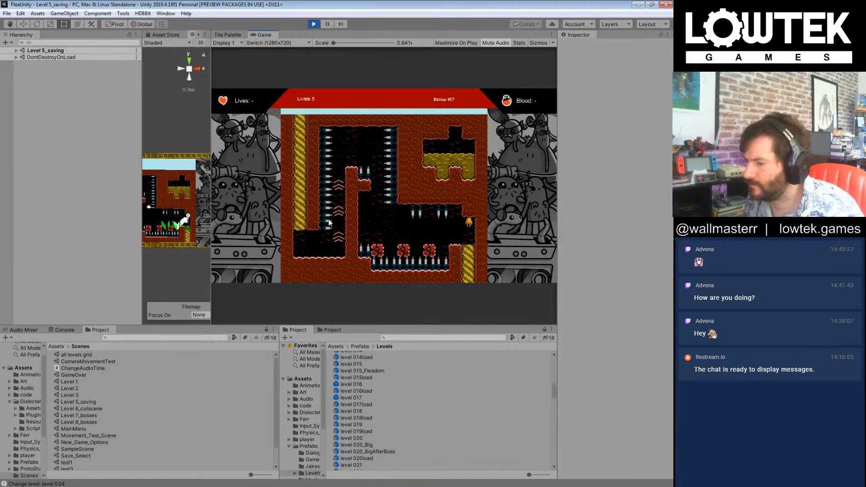
{"action": "key", "text": "Right"}
{"action": "key", "text": "Right"}
Step: Try to get through level 035 by jumping the floor spikes and riding the boosts up past the mosquito
{"action": "key", "text": "Right"}
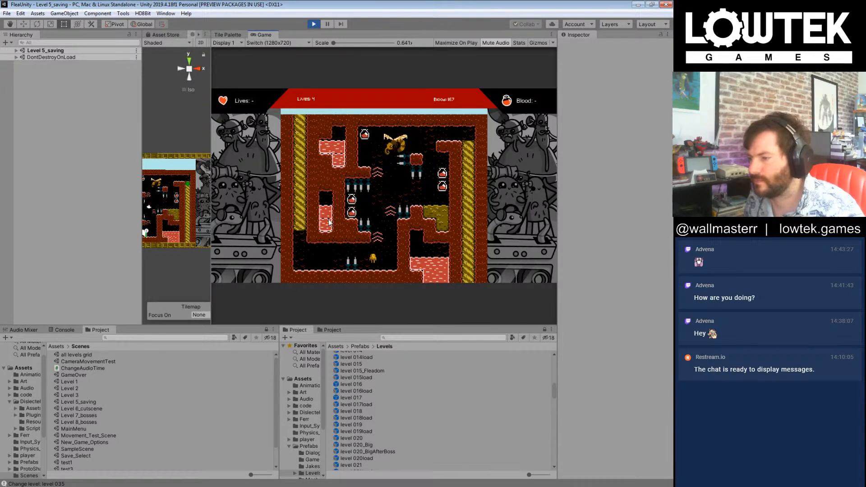
{"action": "key", "text": "Right"}
{"action": "key", "text": "Right"}
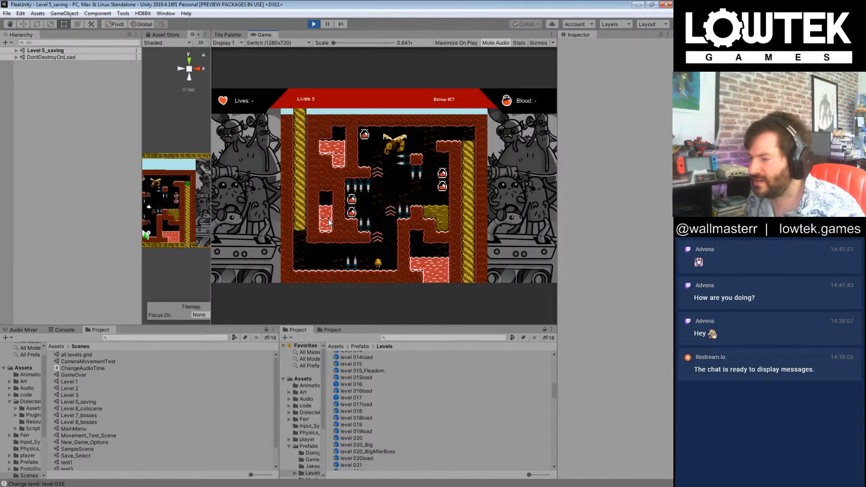
{"action": "key", "text": "Left"}
{"action": "key", "text": "Right"}
{"action": "key", "text": "Right"}
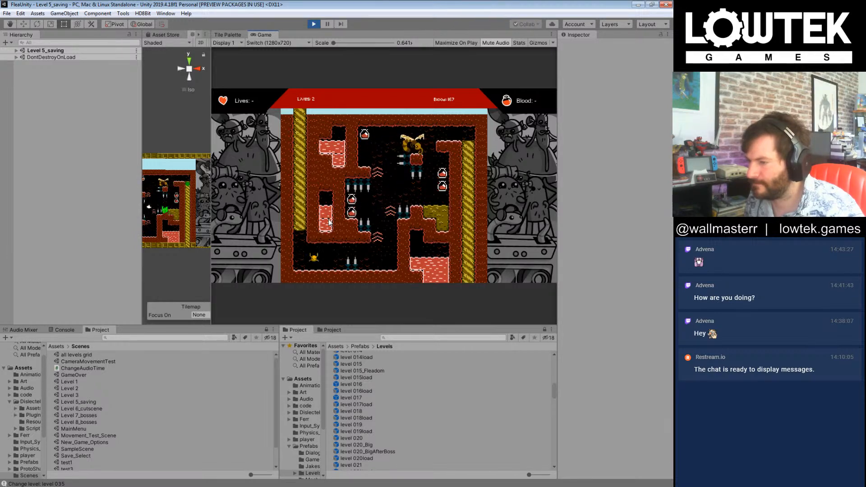
{"action": "key", "text": "Right"}
{"action": "key", "text": "Right"}
{"action": "key", "text": "Left"}
{"action": "key", "text": "Right"}
{"action": "key", "text": "Left"}
{"action": "key", "text": "Right"}
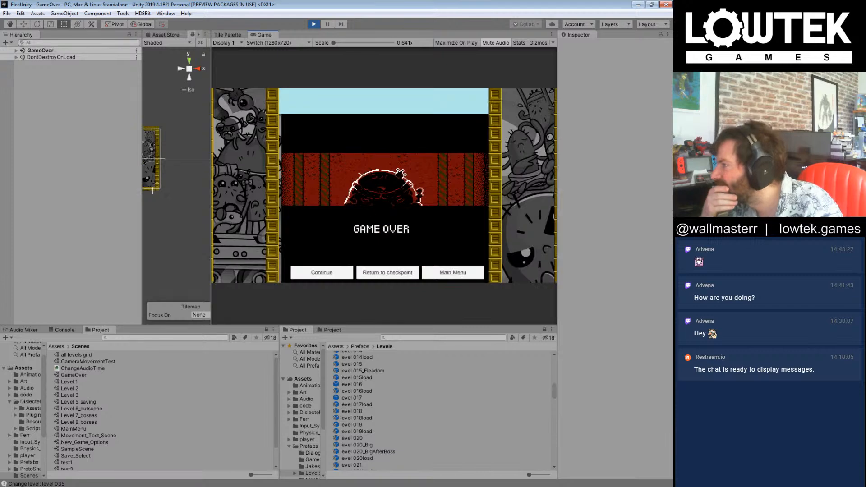
Step: Continue the game from the game over screen and open the level 035 prefab for editing
{"action": "left_click", "coordinate": [336, 274]}
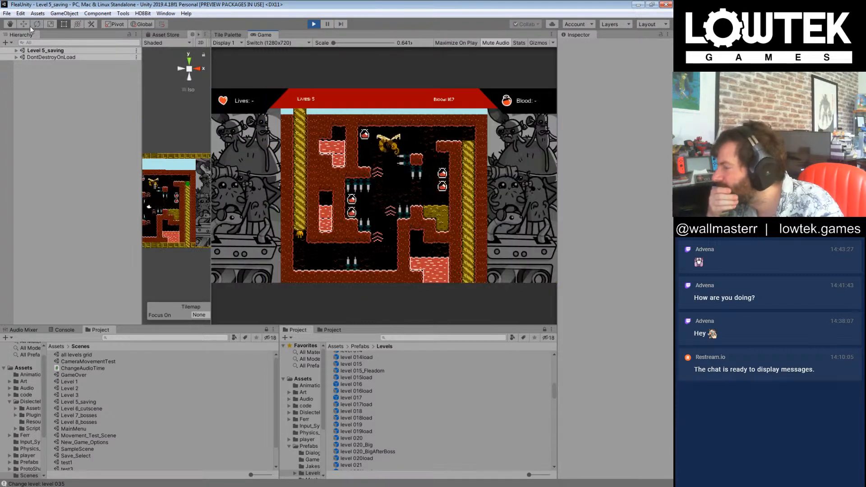
{"action": "left_click", "coordinate": [16, 51]}
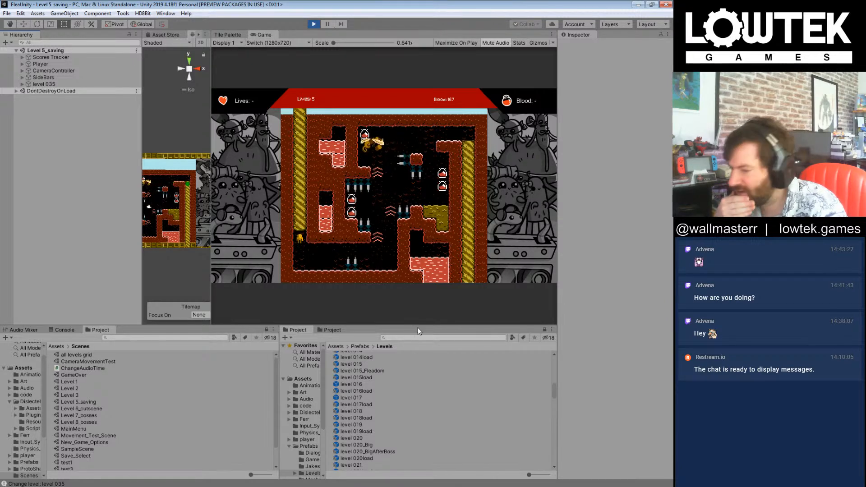
{"action": "left_click", "coordinate": [402, 418]}
{"action": "scroll", "coordinate": [402, 419], "scroll_direction": "down", "scroll_amount": 5}
{"action": "scroll", "coordinate": [402, 419], "scroll_direction": "down", "scroll_amount": 3}
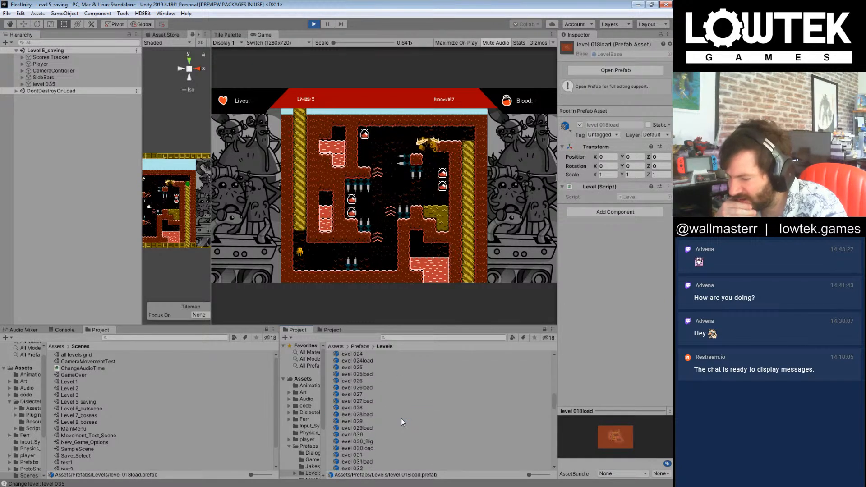
{"action": "scroll", "coordinate": [396, 420], "scroll_direction": "down", "scroll_amount": 2}
{"action": "scroll", "coordinate": [367, 451], "scroll_direction": "down", "scroll_amount": 1}
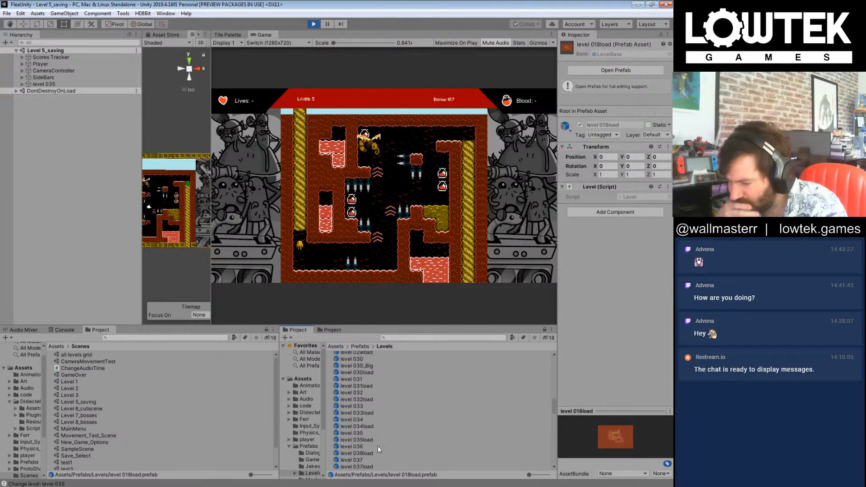
{"action": "double_click", "coordinate": [356, 434]}
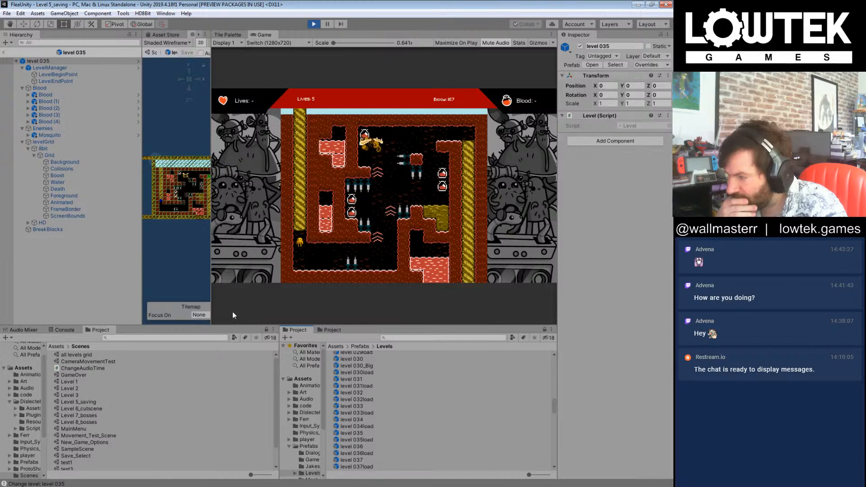
Step: Enlarge the scene view and locate the source prefab asset of level 035's Mosquito enemy
{"action": "left_click", "coordinate": [209, 278]}
{"action": "left_click_drag", "start_coordinate": [311, 277], "coordinate": [403, 277]}
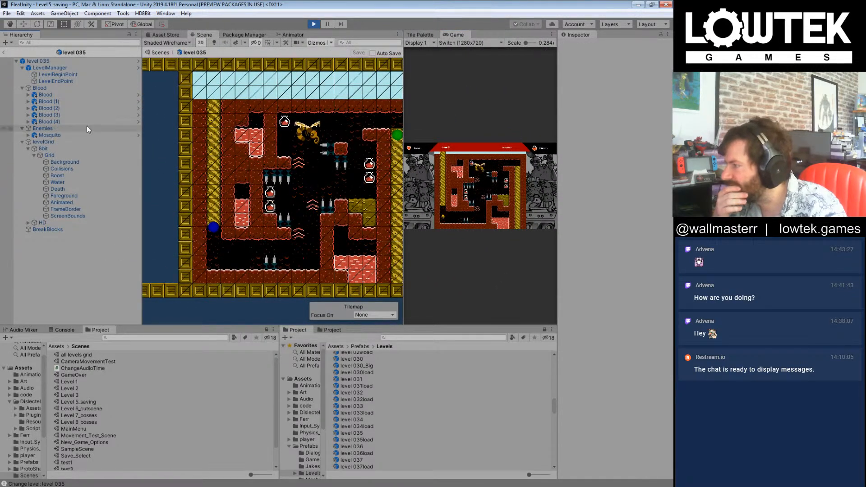
{"action": "left_click", "coordinate": [53, 135]}
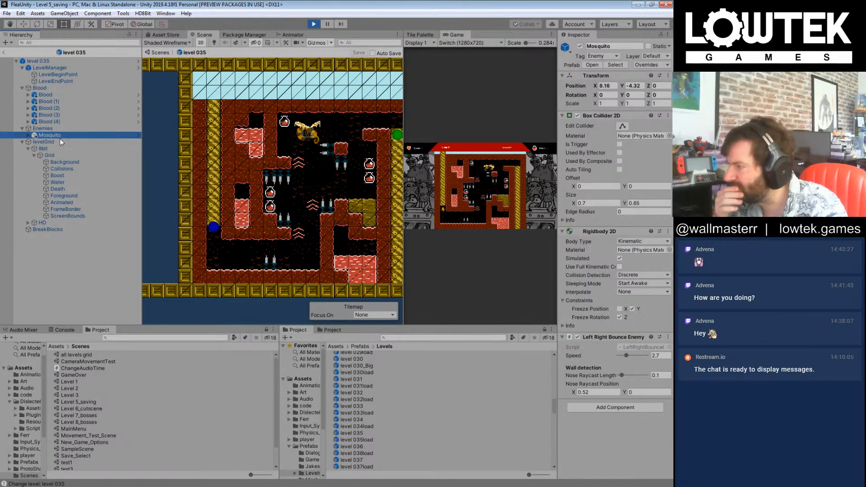
{"action": "right_click", "coordinate": [50, 136]}
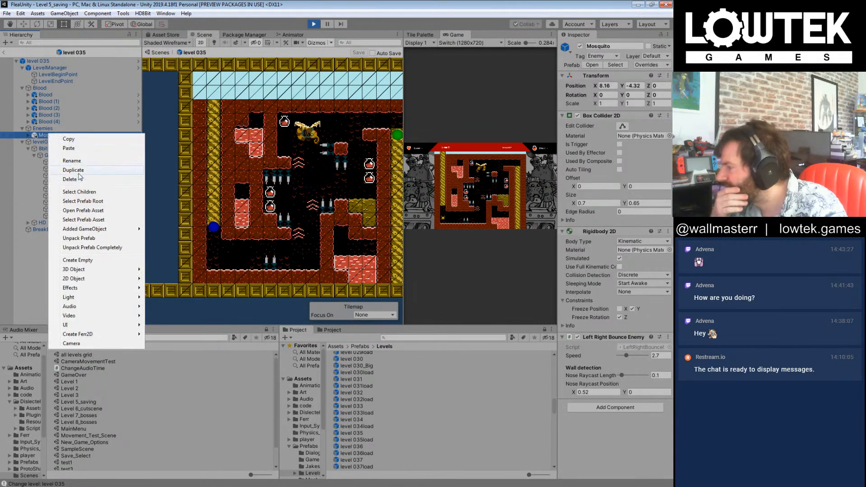
{"action": "left_click", "coordinate": [545, 331]}
{"action": "left_click", "coordinate": [545, 331]}
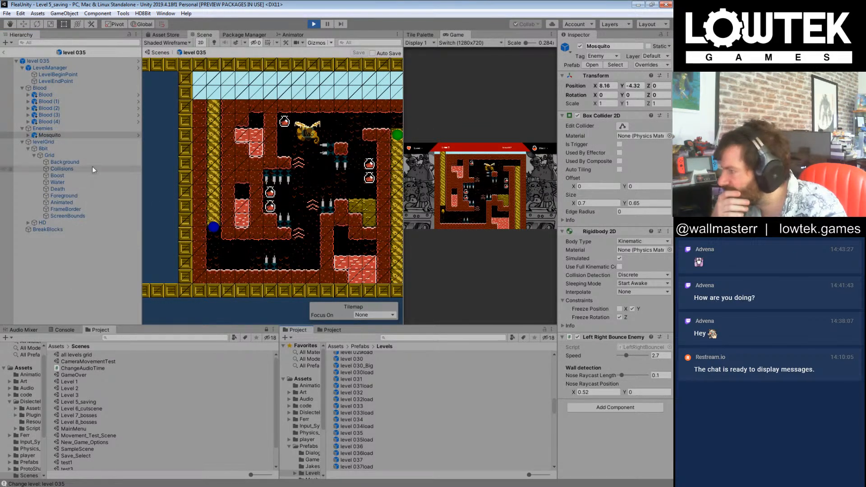
{"action": "right_click", "coordinate": [58, 137]}
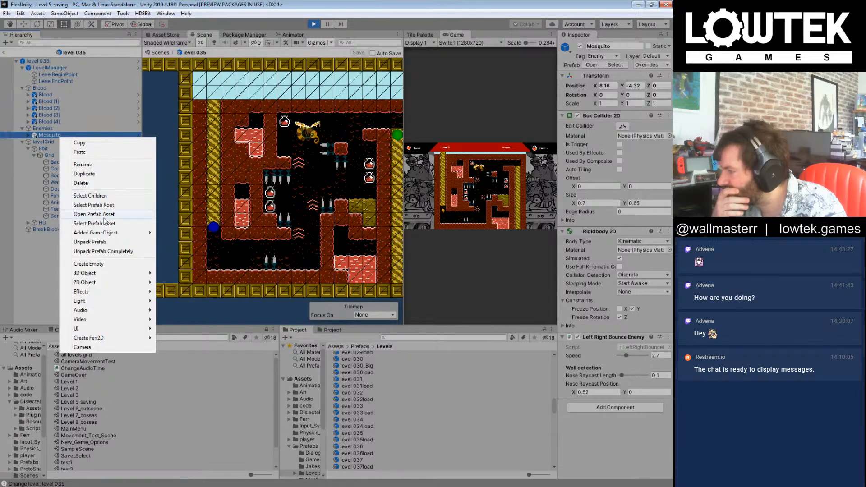
{"action": "left_click", "coordinate": [107, 224]}
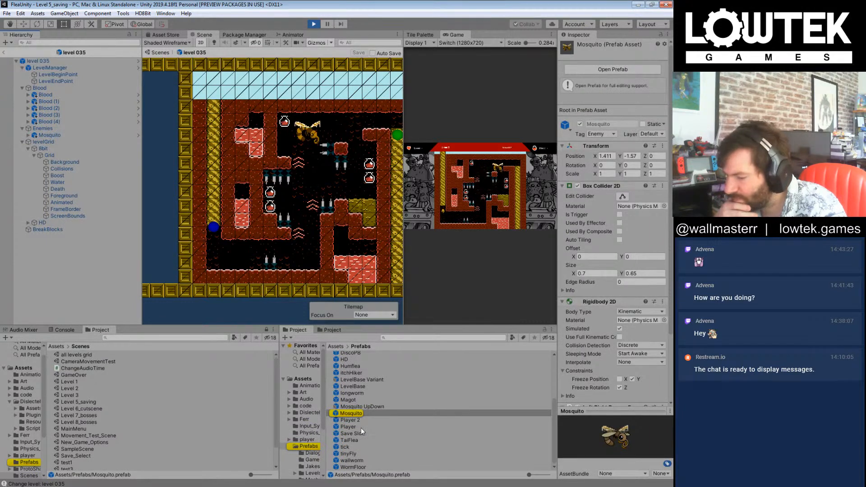
Step: Add a Mosquito UpDown prefab to level 035's Enemies group and move it just below the existing Mosquito
{"action": "left_click_drag", "start_coordinate": [372, 407], "coordinate": [42, 131]}
{"action": "middle_click_drag", "start_coordinate": [333, 151], "coordinate": [314, 169]}
{"action": "key", "text": "w"}
{"action": "scroll", "coordinate": [283, 175], "scroll_direction": "up", "scroll_amount": 2}
{"action": "left_click_drag", "start_coordinate": [287, 171], "coordinate": [315, 169]}
Step: Deactivate the original Mosquito in level 035's Enemies group and save the prefab
{"action": "left_click", "coordinate": [75, 136]}
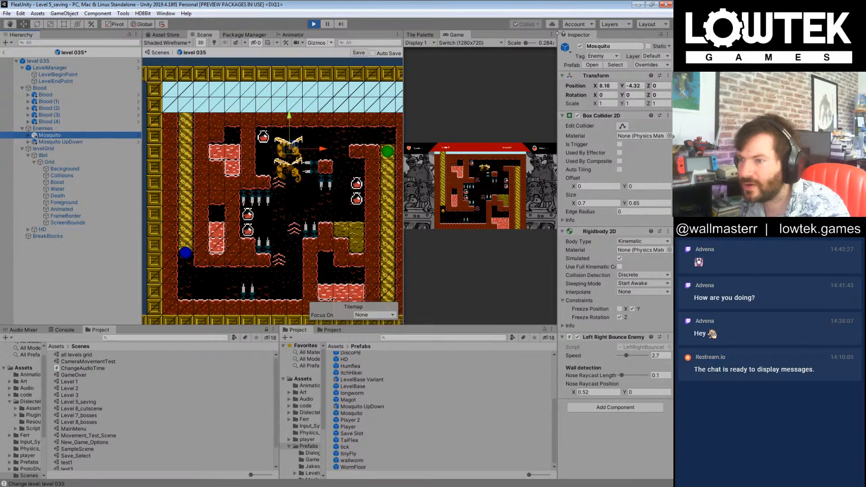
{"action": "left_click", "coordinate": [580, 46]}
{"action": "left_click", "coordinate": [81, 259]}
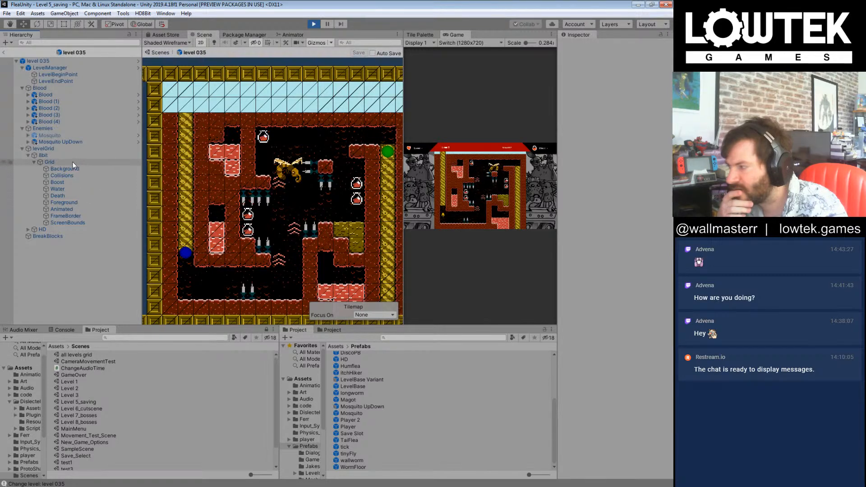
Step: Flip level 035's Mosquito UpDown horizontally by setting its X scale to -1, and save the prefab
{"action": "left_click", "coordinate": [64, 144]}
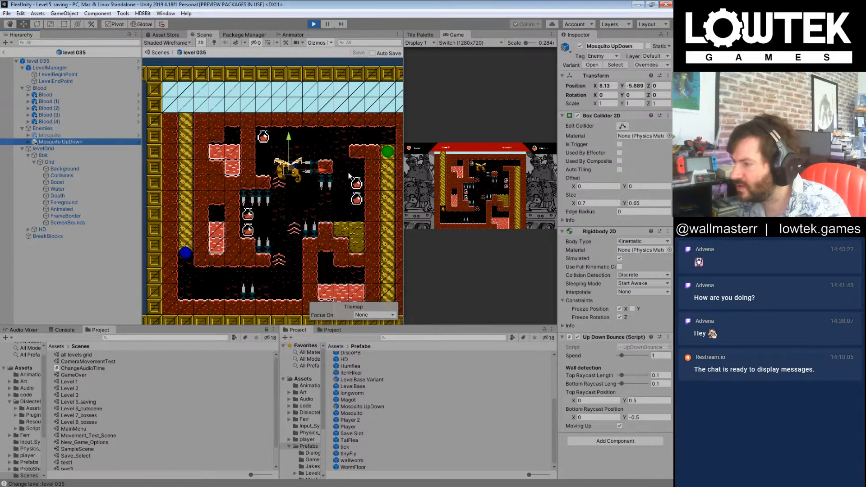
{"action": "key", "text": "e"}
{"action": "key", "text": "r"}
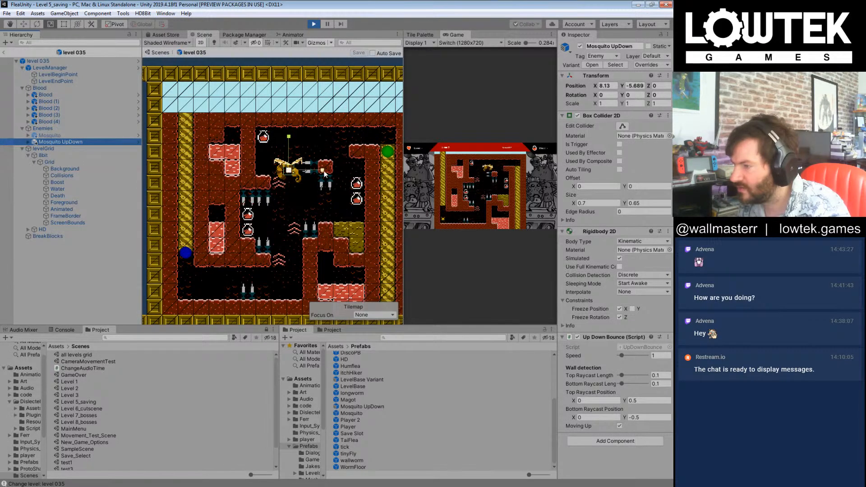
{"action": "left_click_drag", "start_coordinate": [324, 174], "coordinate": [292, 176]}
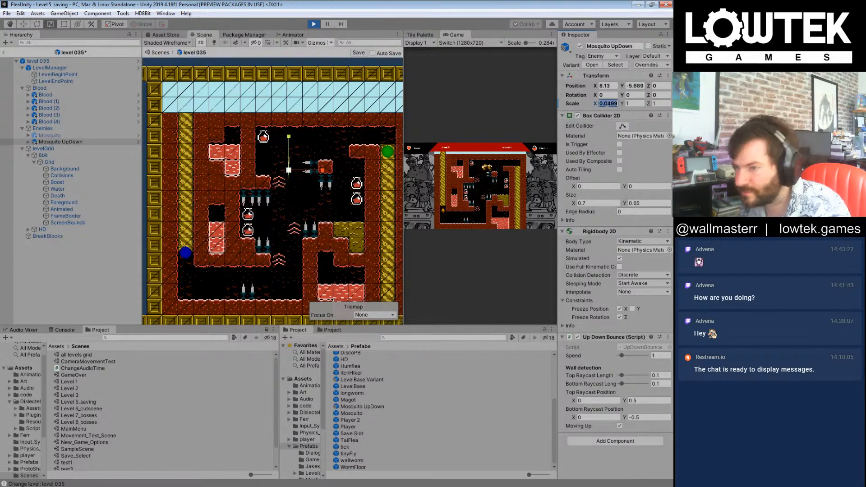
{"action": "type", "text": "-1"}
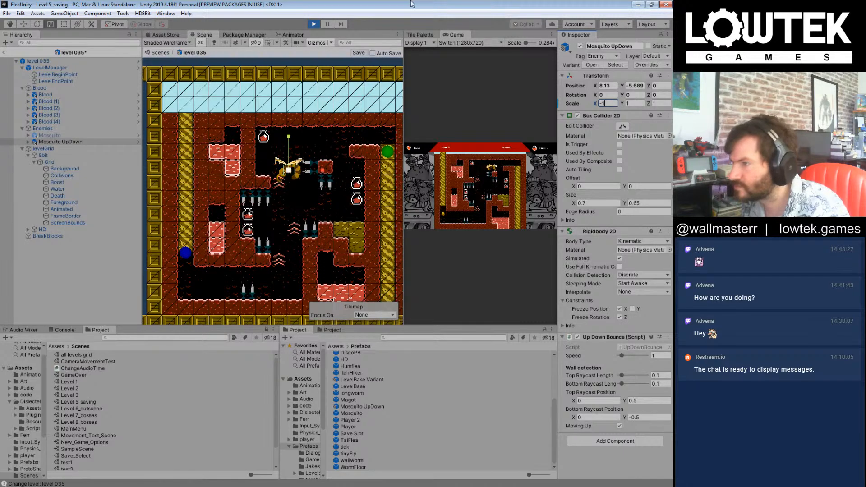
{"action": "left_click", "coordinate": [102, 266]}
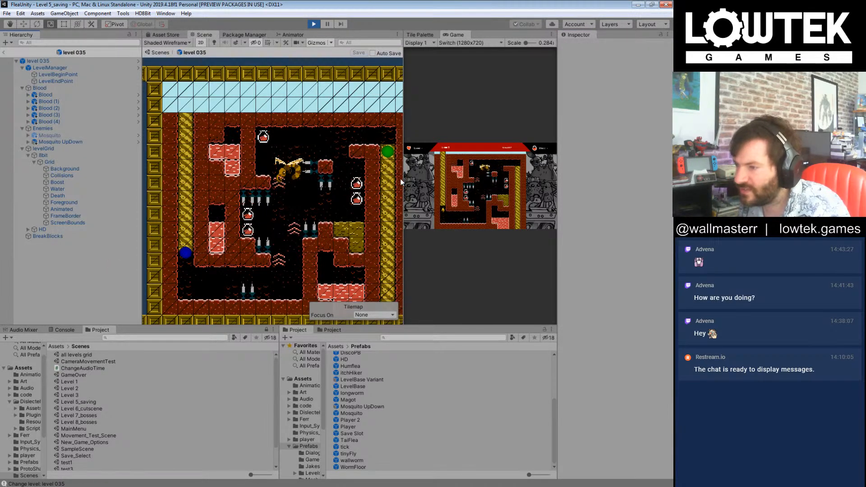
Step: Enlarge the game view and copy the original Mosquito's speed of 2.7 to level 035's Mosquito UpDown
{"action": "left_click_drag", "start_coordinate": [401, 180], "coordinate": [248, 179]}
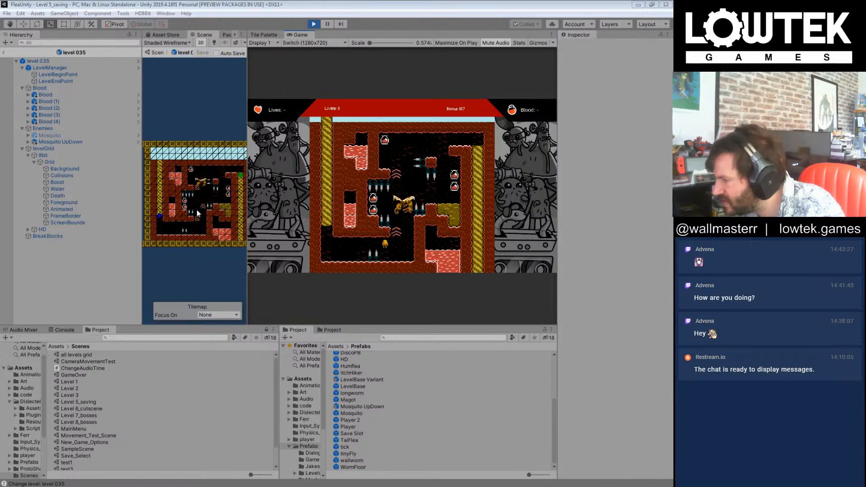
{"action": "left_click", "coordinate": [201, 183]}
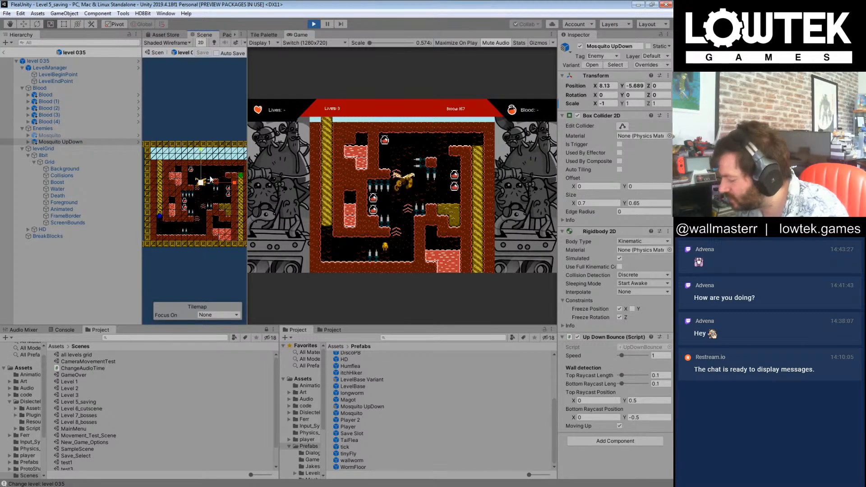
{"action": "key", "text": "f"}
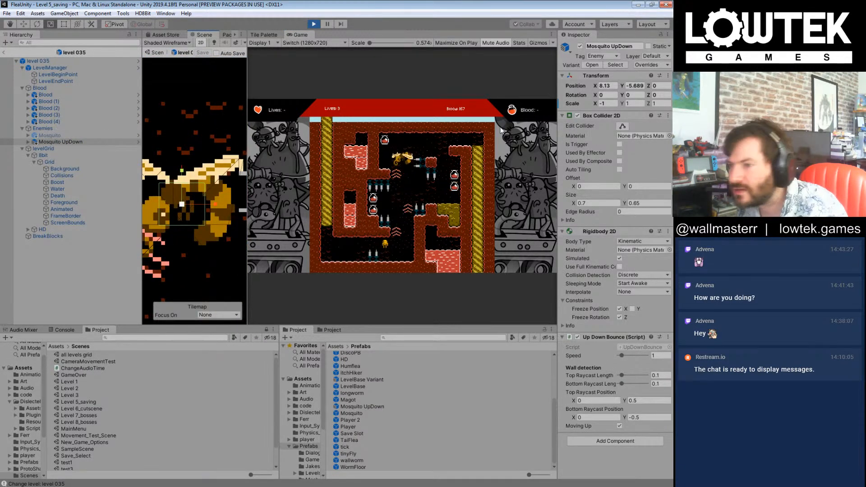
{"action": "left_click", "coordinate": [54, 136]}
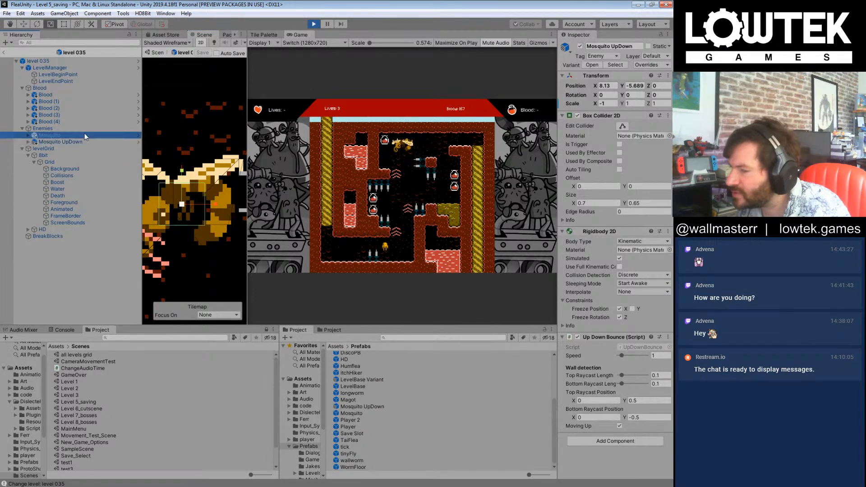
{"action": "left_click", "coordinate": [657, 356]}
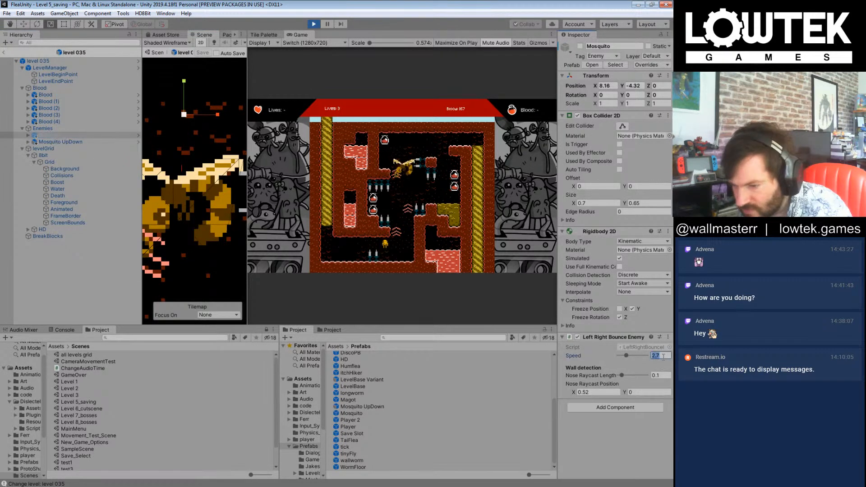
{"action": "left_click", "coordinate": [61, 142]}
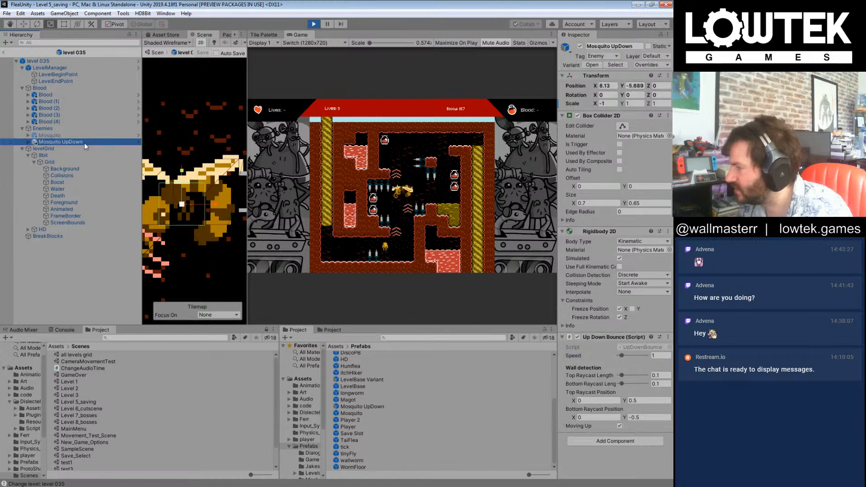
{"action": "left_click", "coordinate": [661, 356]}
{"action": "left_click", "coordinate": [134, 259]}
Step: Playtest level 035 past the up-down mosquito, collecting blood on the way up, and continue into level 036
{"action": "left_click", "coordinate": [415, 216]}
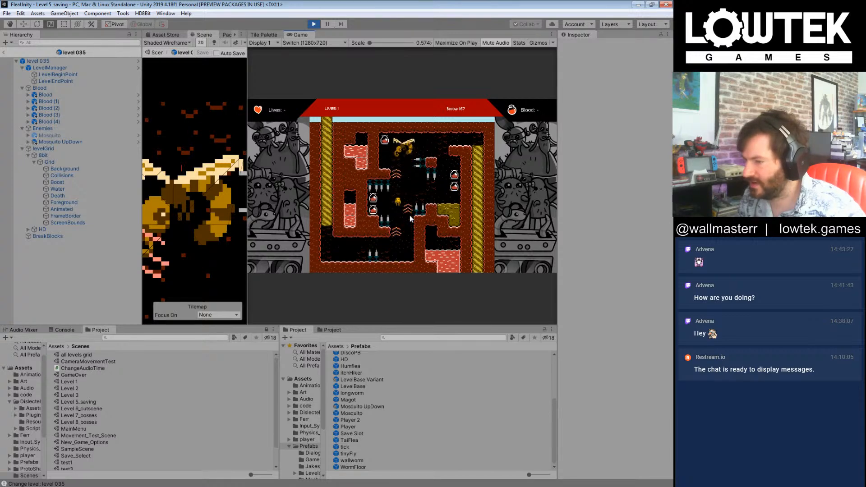
{"action": "left_click", "coordinate": [361, 265]}
{"action": "key", "text": "Right"}
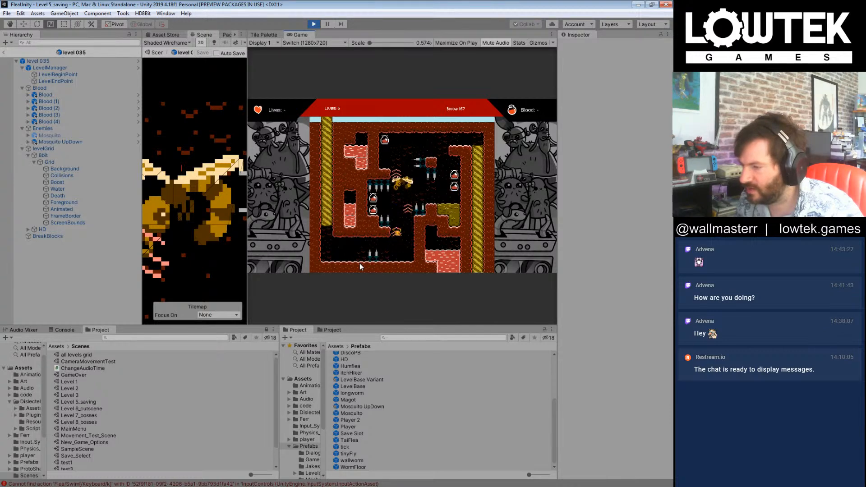
{"action": "key", "text": "Left"}
{"action": "key", "text": "Left"}
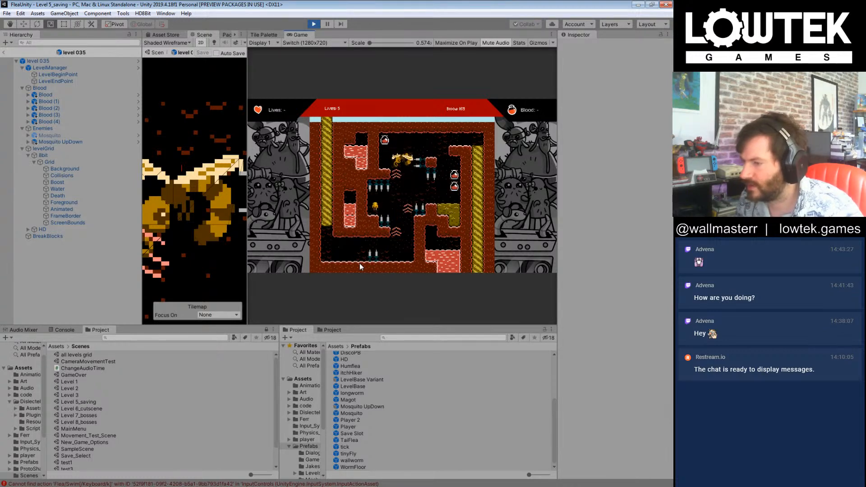
{"action": "key", "text": "Right"}
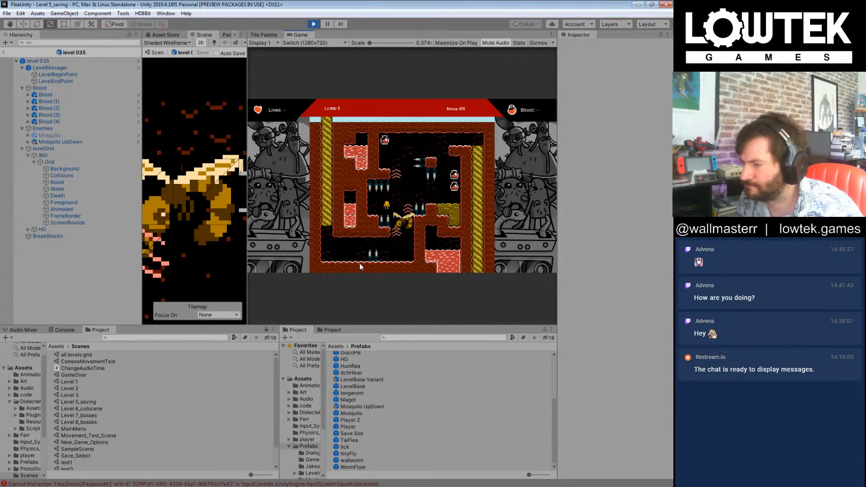
{"action": "key", "text": "Left"}
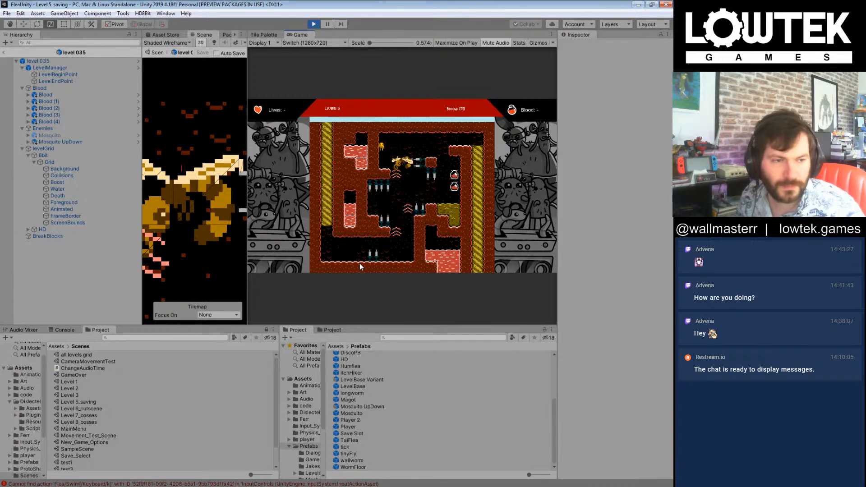
{"action": "key", "text": "Right"}
{"action": "key", "text": "Right"}
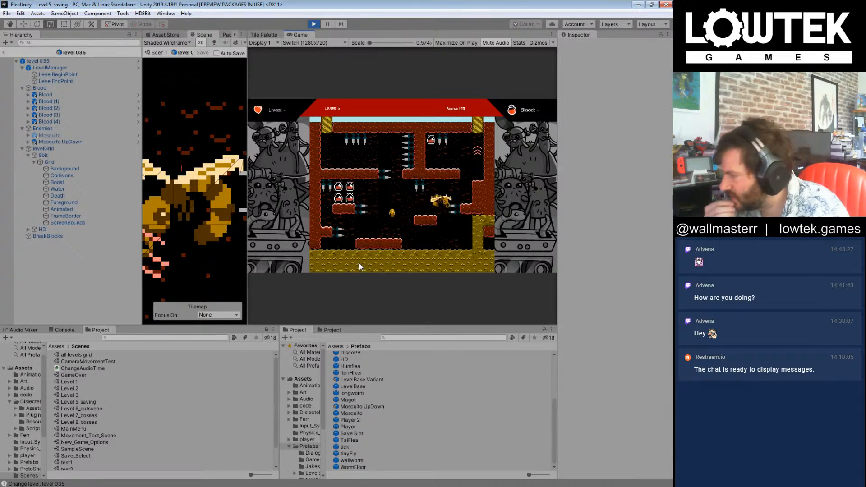
Step: Leave the level 035 prefab and select the running level 036 object in the Level 5_saving scene
{"action": "left_click", "coordinate": [4, 52]}
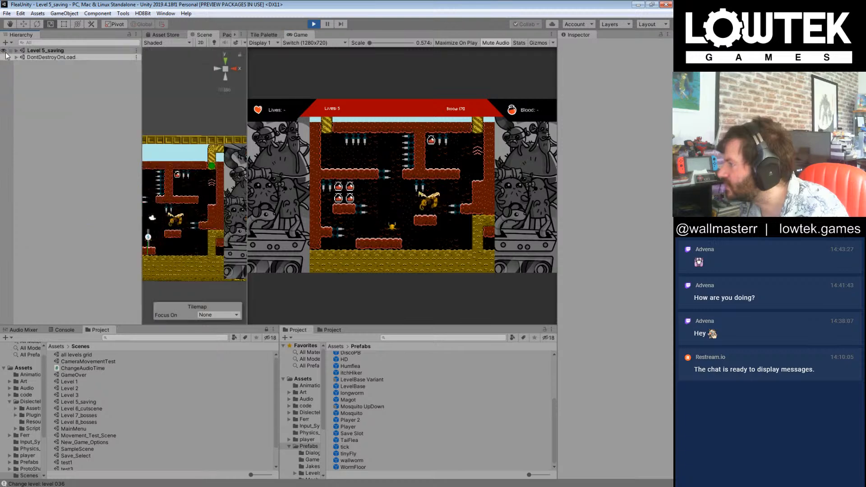
{"action": "left_click", "coordinate": [17, 50]}
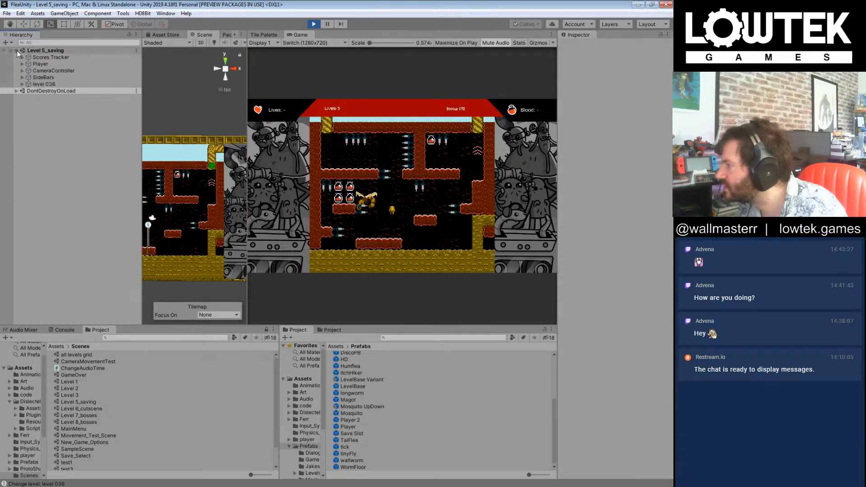
{"action": "left_click", "coordinate": [90, 85]}
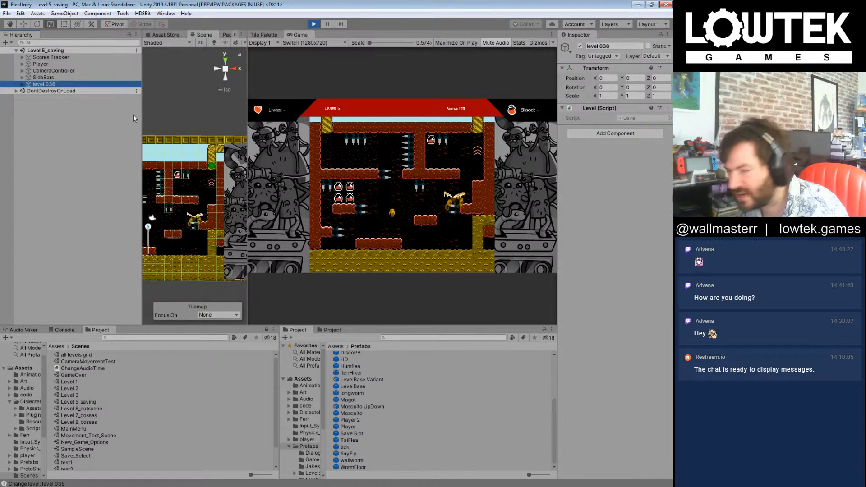
Step: Browse the project assets to the Levels folder inside Prefabs
{"action": "left_click", "coordinate": [336, 346]}
{"action": "left_click", "coordinate": [388, 387]}
{"action": "scroll", "coordinate": [388, 387], "scroll_direction": "up", "scroll_amount": 1}
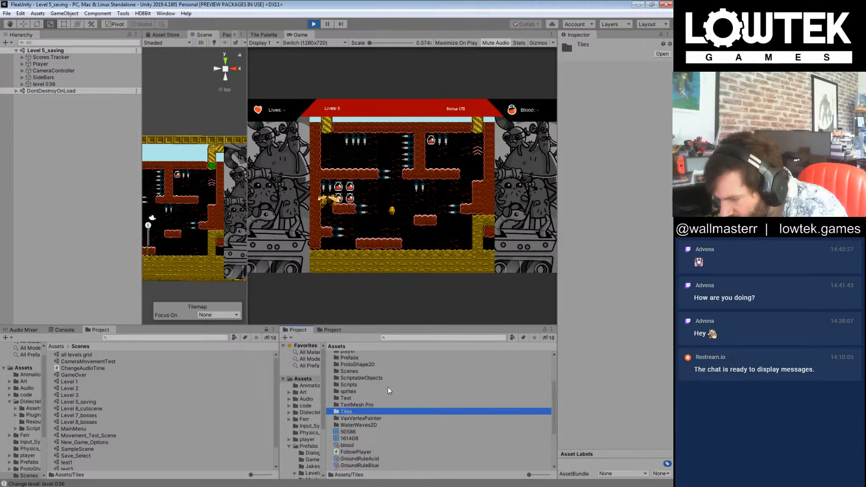
{"action": "double_click", "coordinate": [352, 358]}
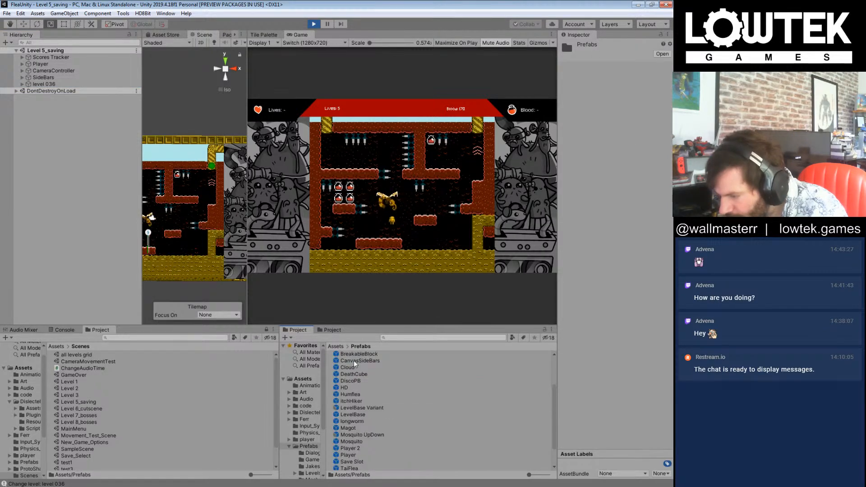
{"action": "scroll", "coordinate": [378, 385], "scroll_direction": "up", "scroll_amount": 3}
{"action": "double_click", "coordinate": [359, 378]}
Step: Find the level 036 prefab among the level assets and open it for editing
{"action": "left_click", "coordinate": [388, 382]}
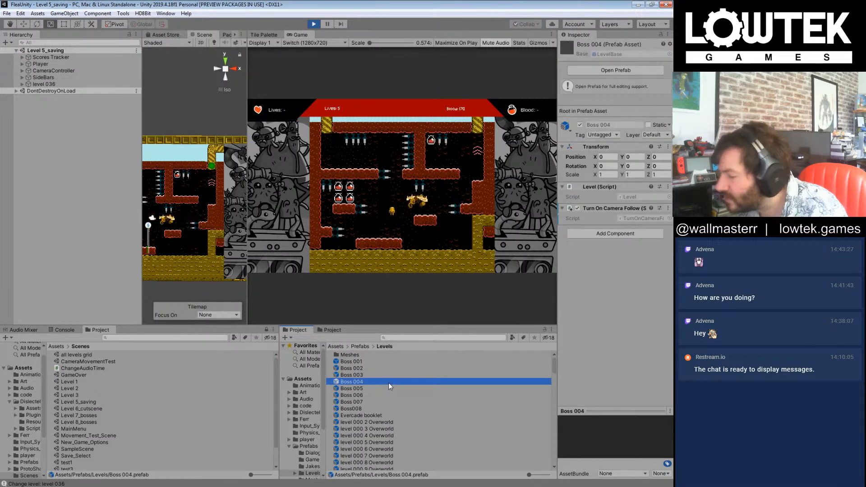
{"action": "left_click", "coordinate": [389, 408]}
{"action": "scroll", "coordinate": [389, 408], "scroll_direction": "down", "scroll_amount": 8}
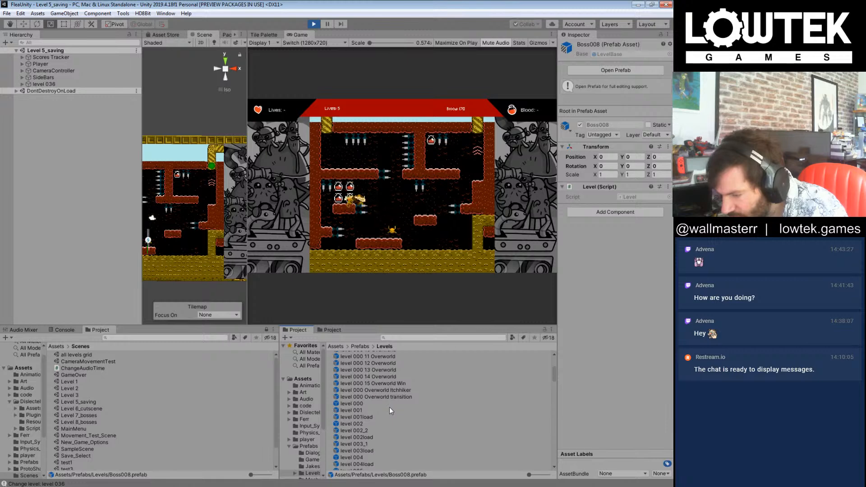
{"action": "scroll", "coordinate": [389, 407], "scroll_direction": "down", "scroll_amount": 10}
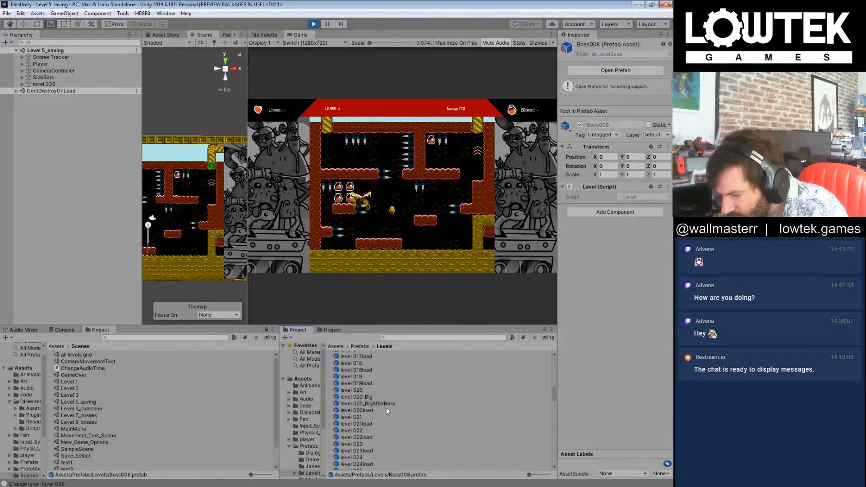
{"action": "scroll", "coordinate": [386, 408], "scroll_direction": "down", "scroll_amount": 5}
{"action": "scroll", "coordinate": [372, 427], "scroll_direction": "down", "scroll_amount": 5}
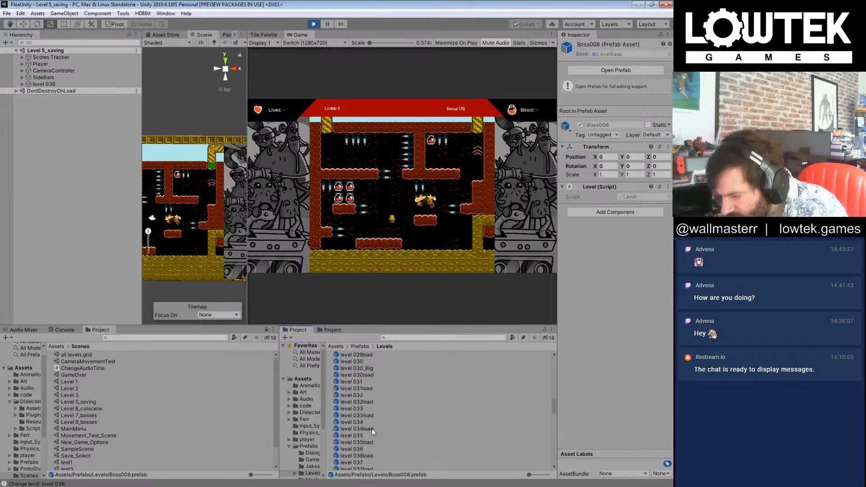
{"action": "double_click", "coordinate": [364, 449]}
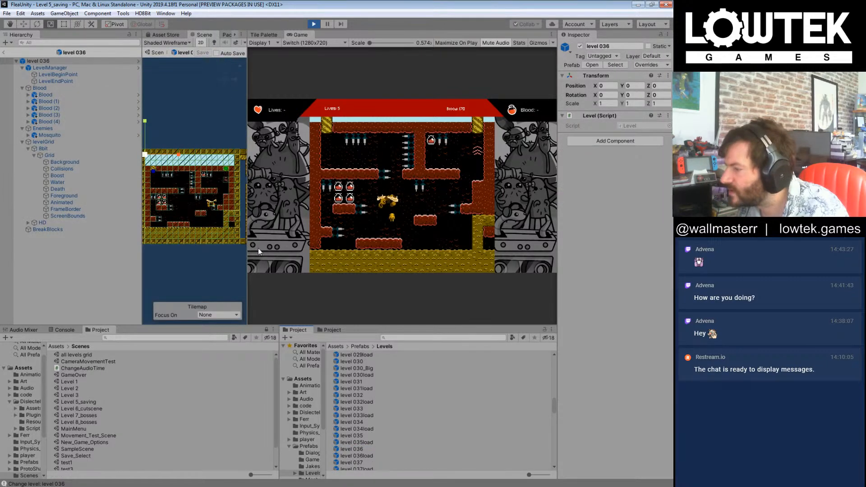
Step: Enlarge the scene view and locate the source prefab asset of level 036's Mosquito enemy
{"action": "left_click_drag", "start_coordinate": [248, 248], "coordinate": [372, 249]}
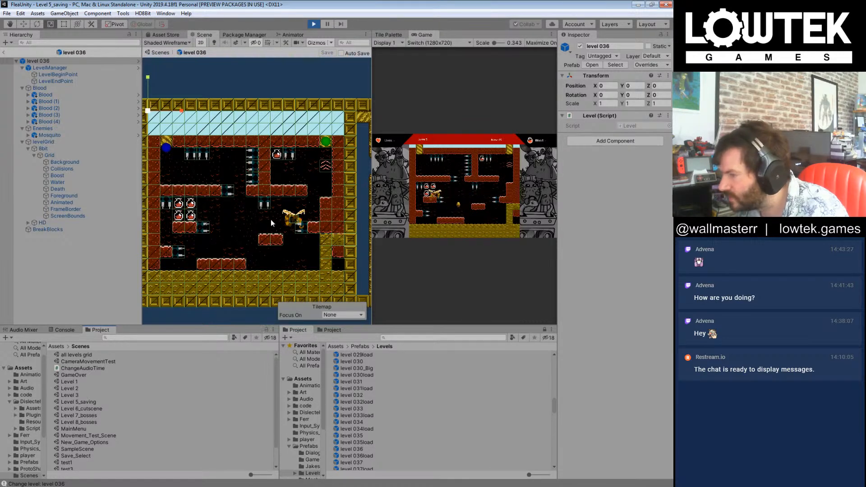
{"action": "left_click", "coordinate": [295, 222]}
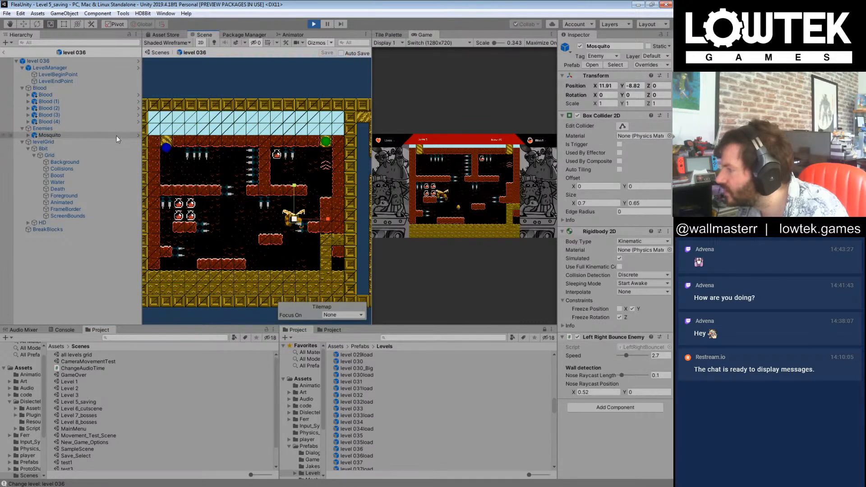
{"action": "right_click", "coordinate": [49, 134]}
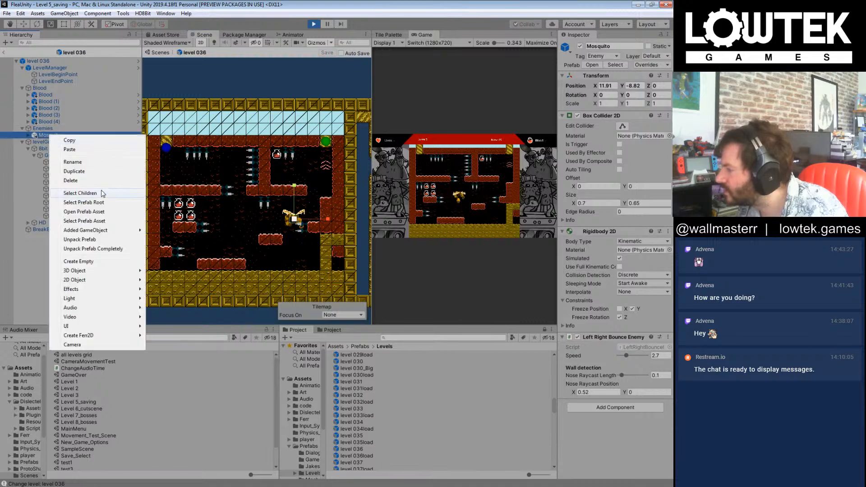
{"action": "left_click", "coordinate": [104, 220]}
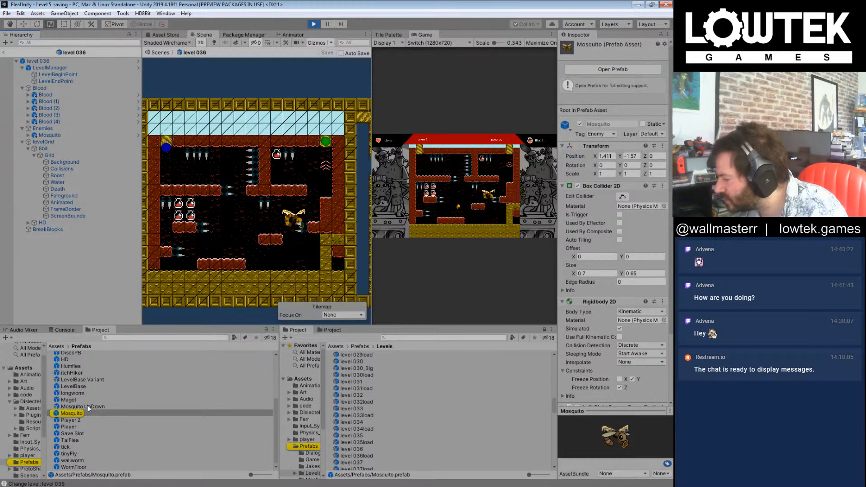
{"action": "left_click", "coordinate": [266, 330]}
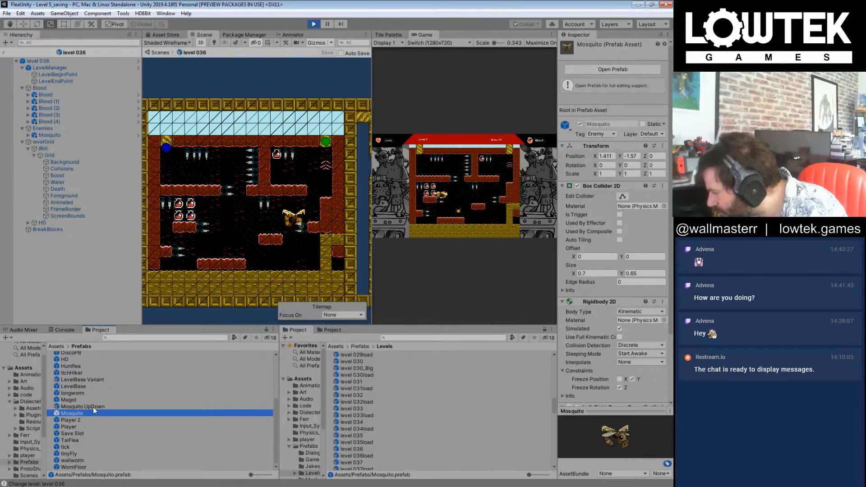
Step: Replace the Mosquito under level 036's Enemies with a Mosquito UpDown prefab whose Up Down Bounce speed is 2.7
{"action": "left_click_drag", "start_coordinate": [92, 407], "coordinate": [83, 250]}
{"action": "left_click_drag", "start_coordinate": [50, 135], "coordinate": [46, 129]}
{"action": "left_click", "coordinate": [658, 356]}
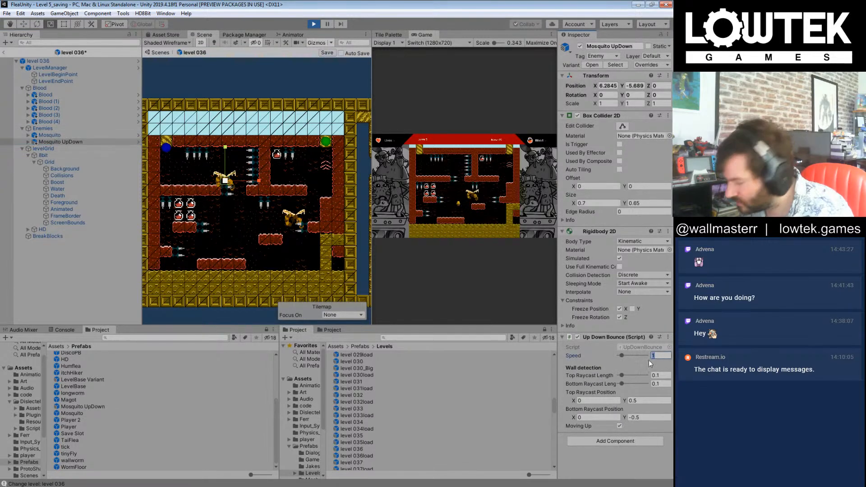
{"action": "left_click", "coordinate": [83, 270]}
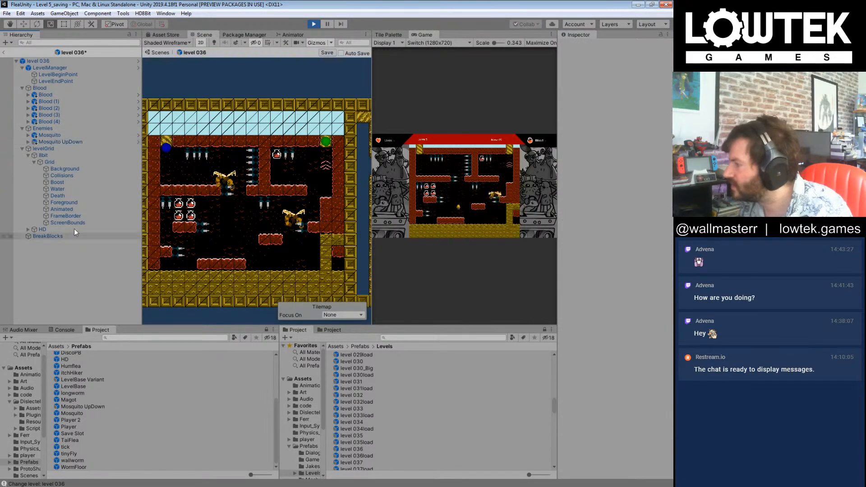
{"action": "left_click", "coordinate": [56, 136]}
{"action": "key", "text": "Delete"}
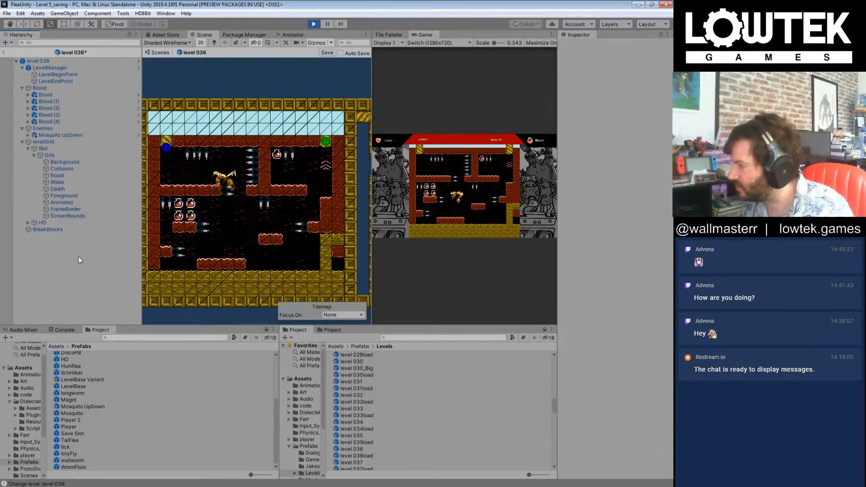
Step: Move the Mosquito UpDown to position X 12, Y -9.5 beside the lower ledge and save the level 036 prefab
{"action": "left_click", "coordinate": [60, 135]}
{"action": "key", "text": "w"}
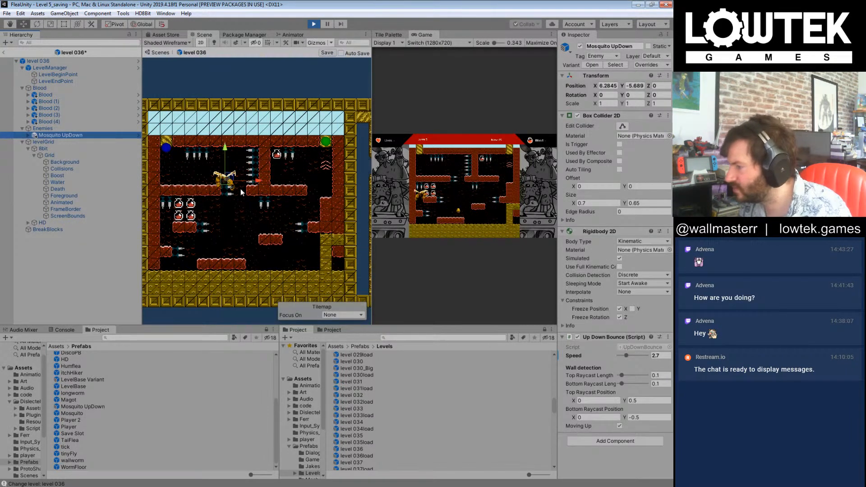
{"action": "left_click", "coordinate": [609, 86]}
{"action": "type", "text": "0"}
{"action": "left_click", "coordinate": [635, 85]}
{"action": "type", "text": "0"}
{"action": "left_click_drag", "start_coordinate": [157, 109], "coordinate": [305, 222]}
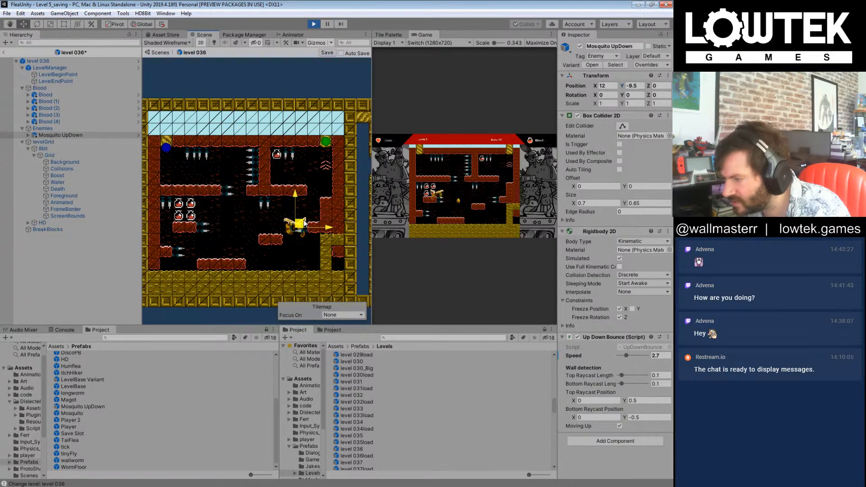
{"action": "key", "text": "ctrl+s"}
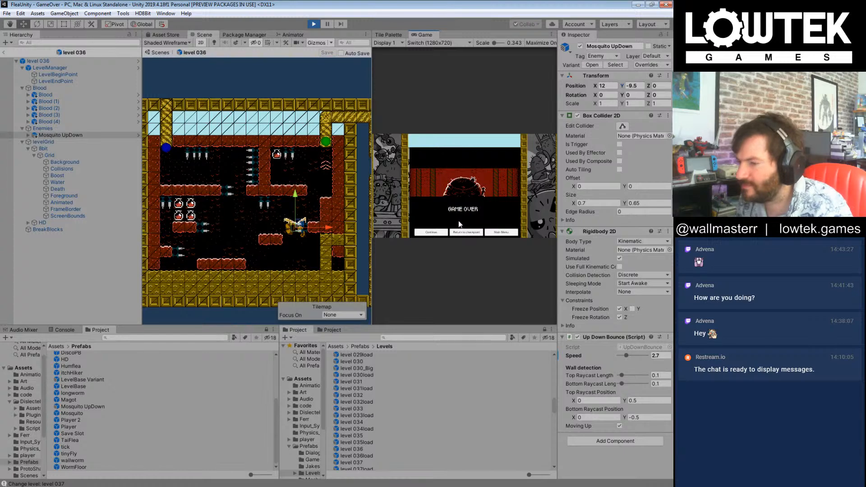
Step: Enlarge the game view, continue from the Game Over screen, and playtest level 037 through to its exit
{"action": "left_click_drag", "start_coordinate": [373, 281], "coordinate": [212, 279]}
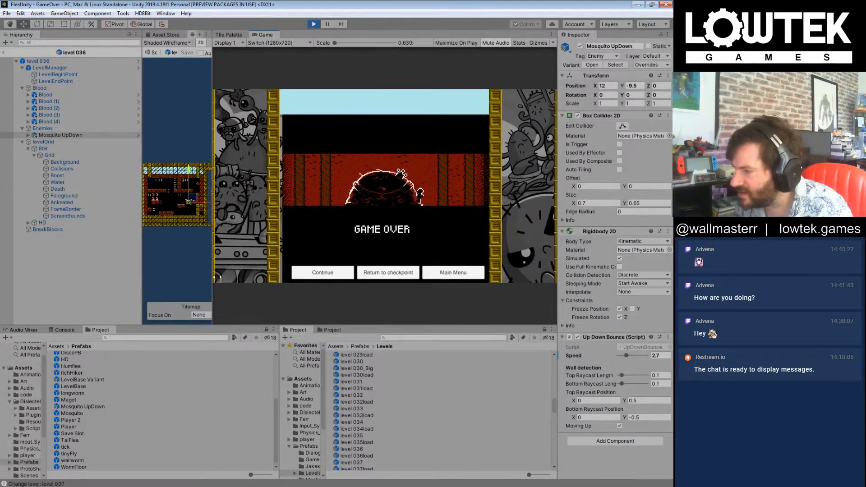
{"action": "left_click", "coordinate": [337, 275]}
{"action": "key", "text": "Right"}
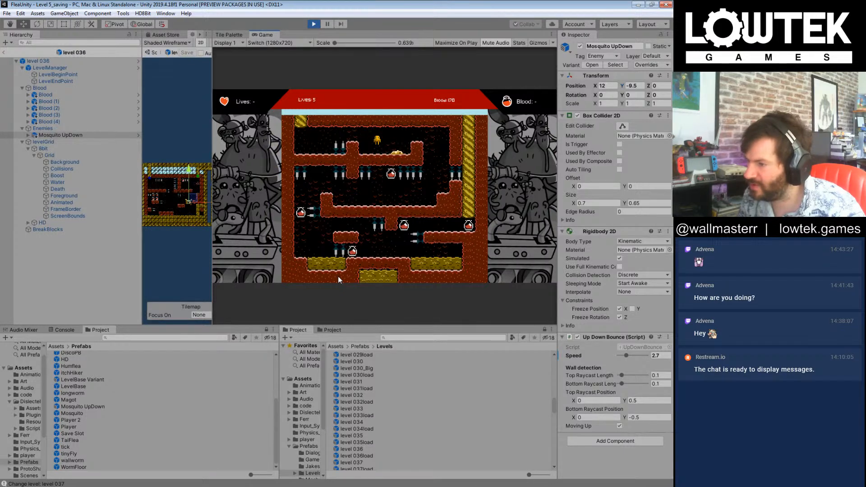
{"action": "key", "text": "Right"}
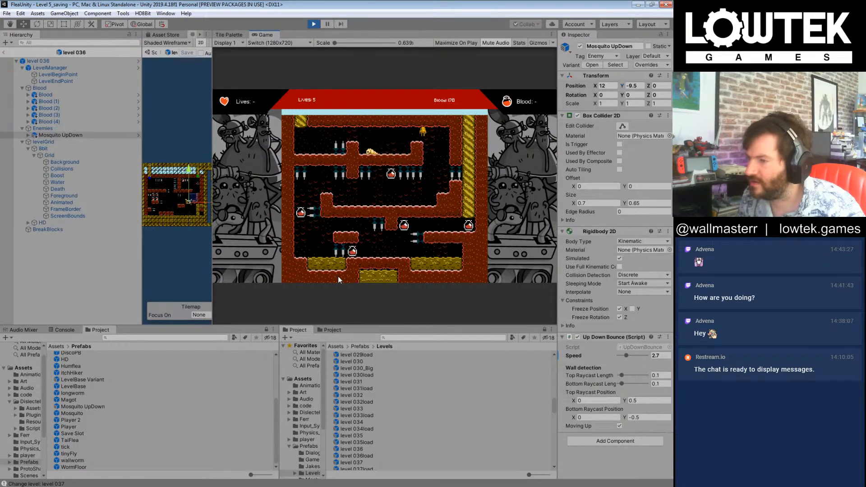
{"action": "key", "text": "Left"}
{"action": "key", "text": "Left"}
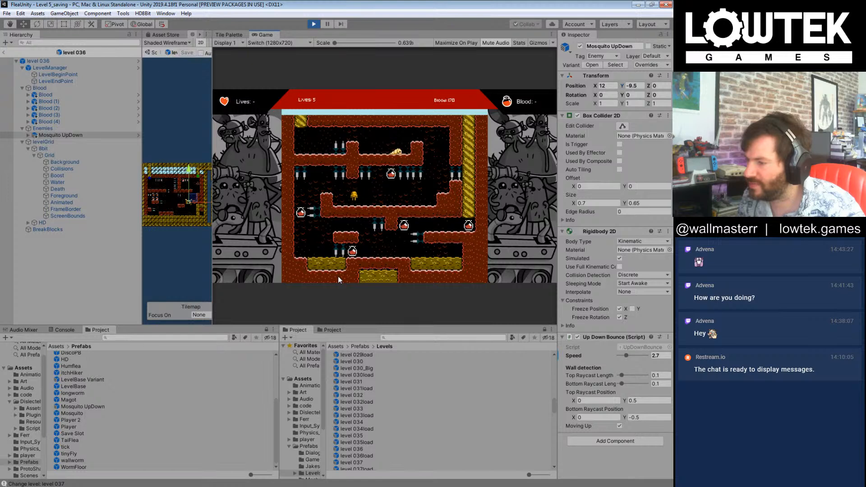
{"action": "key", "text": "Left"}
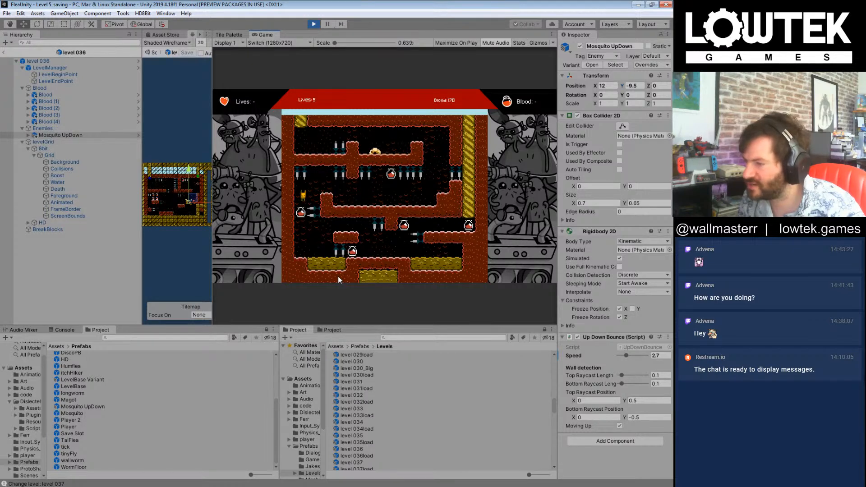
{"action": "key", "text": "Right"}
{"action": "key", "text": "Right"}
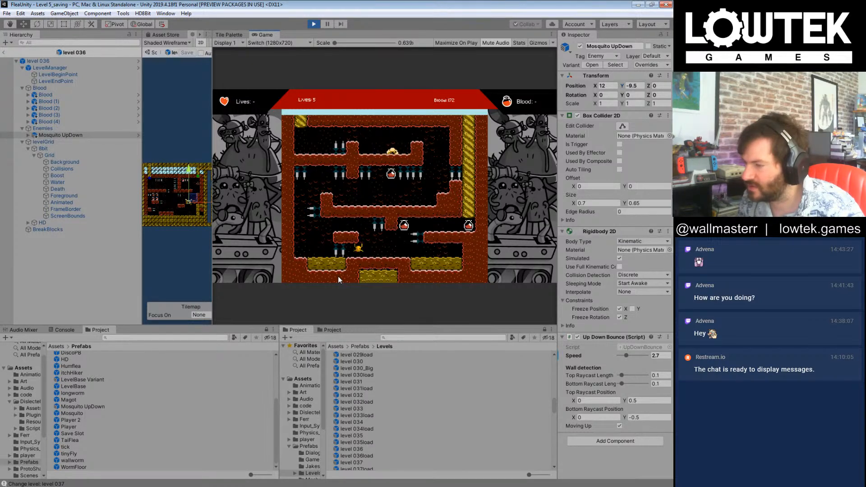
{"action": "key", "text": "Right"}
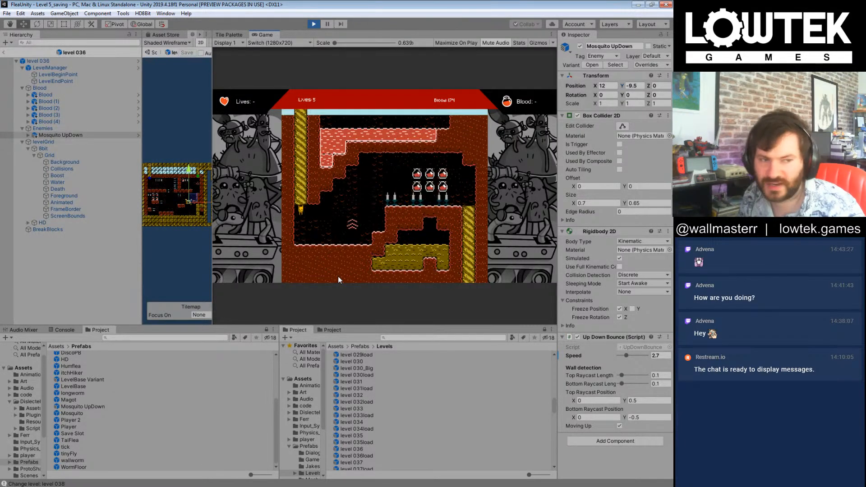
Step: Playtest level 038, using the boost and crossing the spiked ledge with the blood pickups to reach the exit
{"action": "key", "text": "Right"}
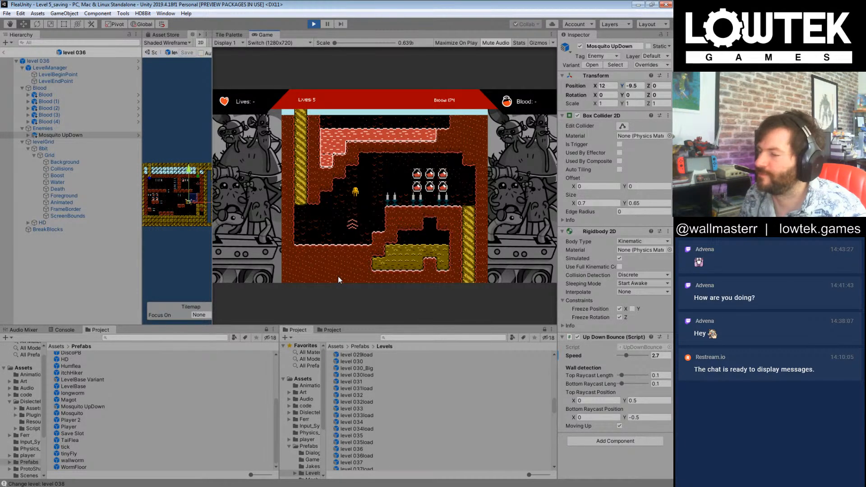
{"action": "key", "text": "Right"}
{"action": "key", "text": "Left"}
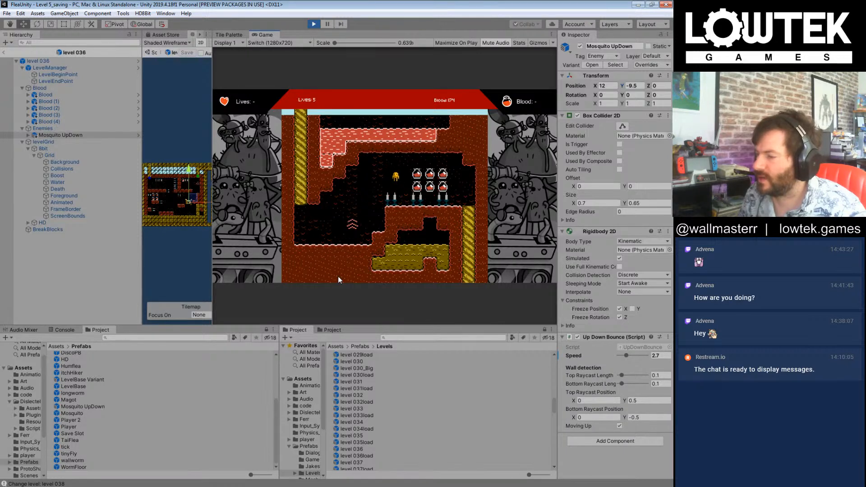
{"action": "key", "text": "Right"}
{"action": "key", "text": "Right"}
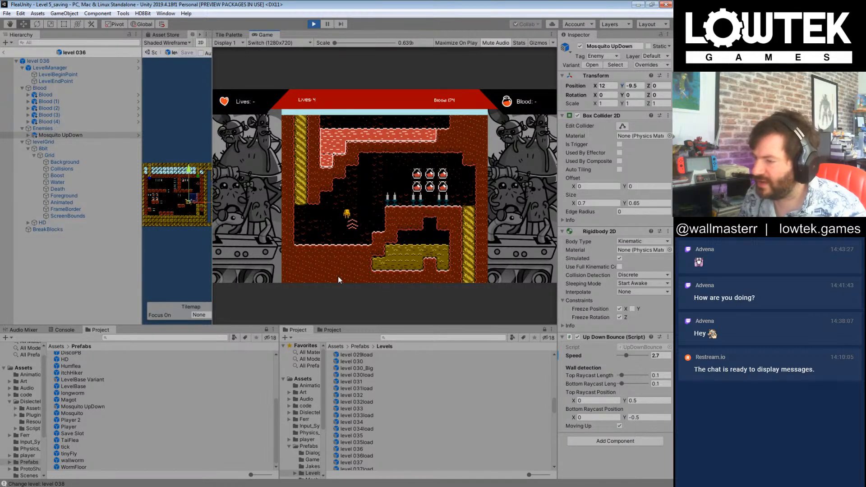
{"action": "key", "text": "Right"}
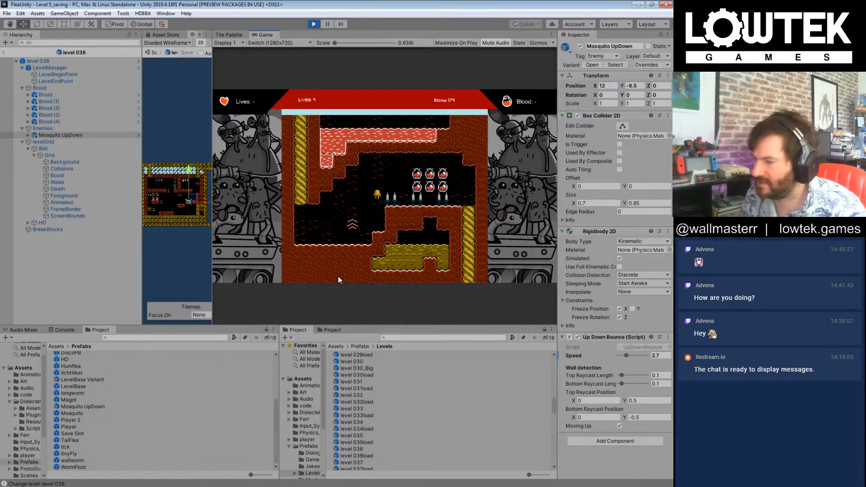
{"action": "key", "text": "Left"}
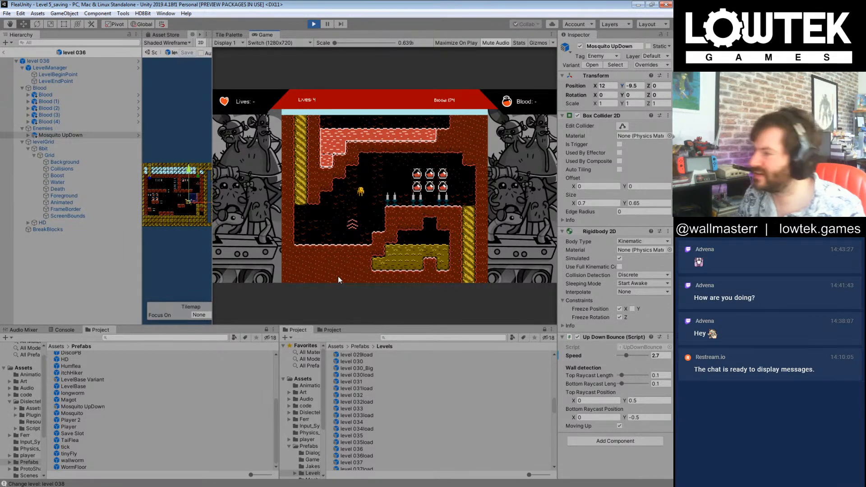
{"action": "key", "text": "Right"}
{"action": "key", "text": "Right"}
{"action": "key", "text": "Right"}
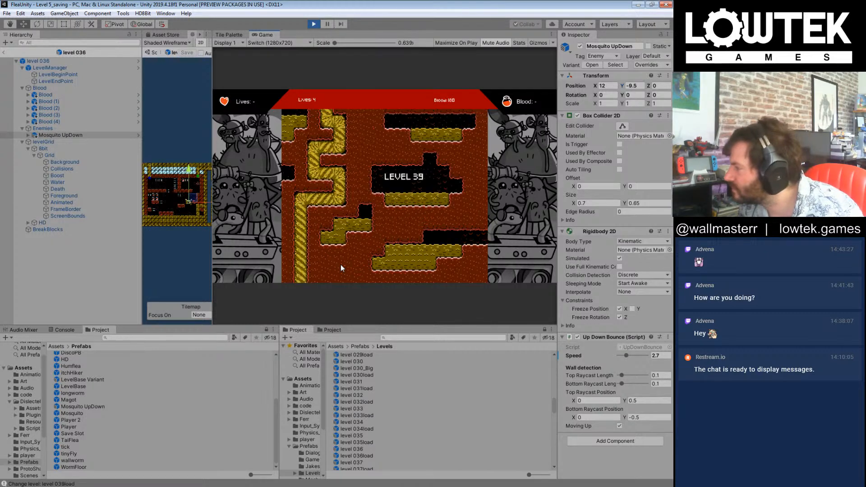
Step: Playtest level 039, guiding the flea past the hanging spikes and across the platforms to the exit
{"action": "key", "text": "Right"}
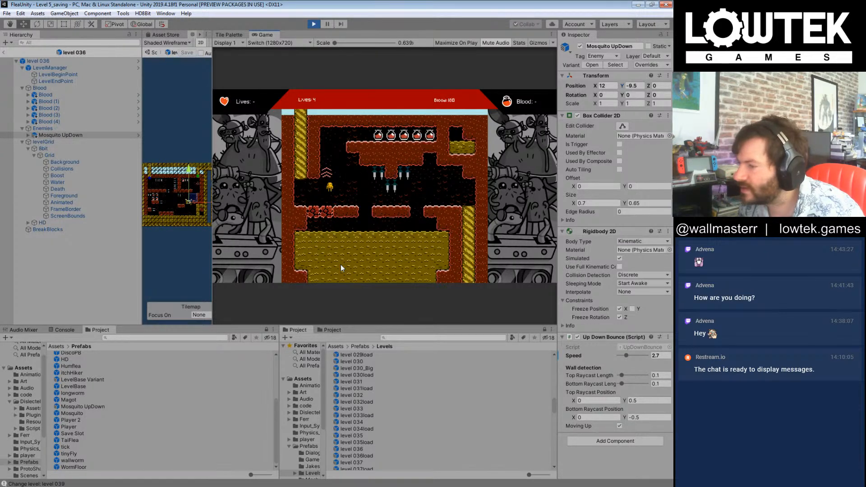
{"action": "key", "text": "Right"}
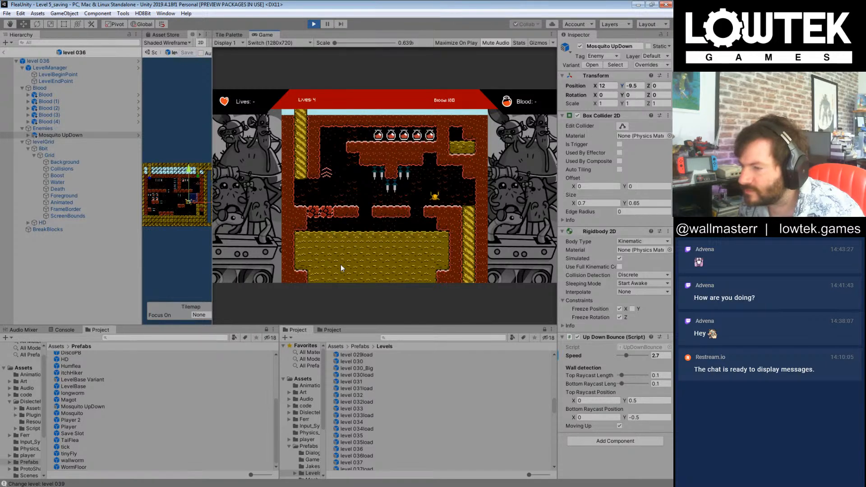
{"action": "key", "text": "Left"}
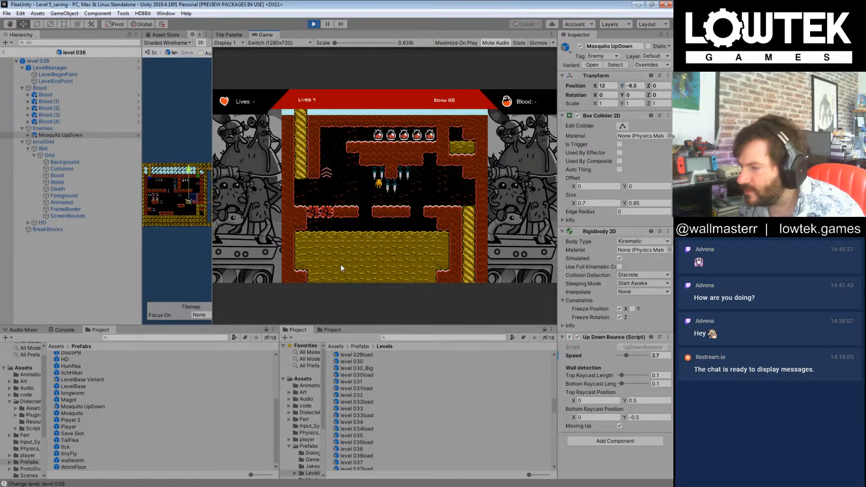
{"action": "key", "text": "Right"}
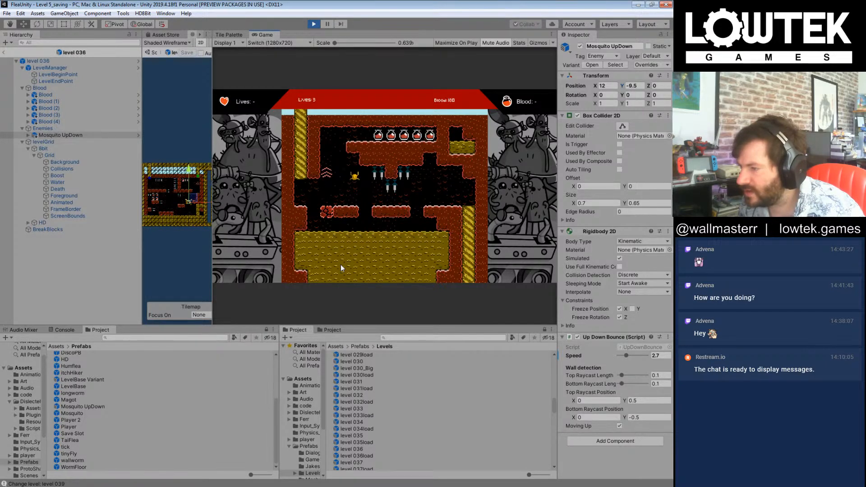
{"action": "key", "text": "Right"}
{"action": "key", "text": "Left"}
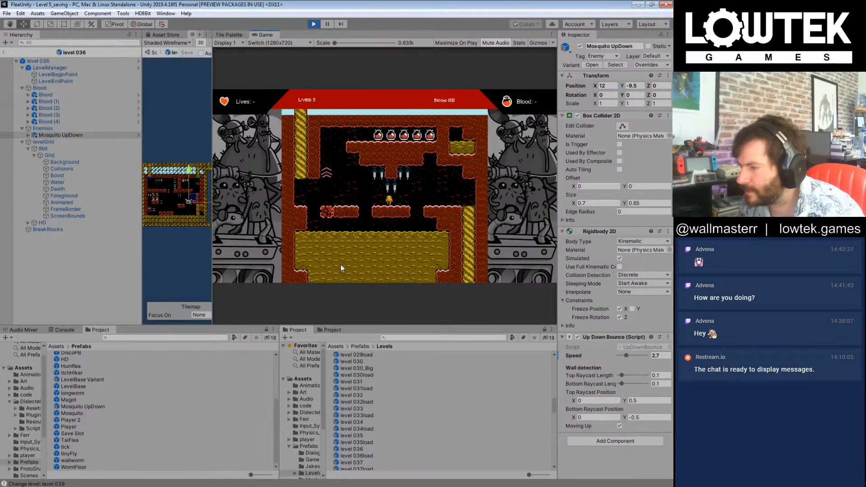
{"action": "key", "text": "Right"}
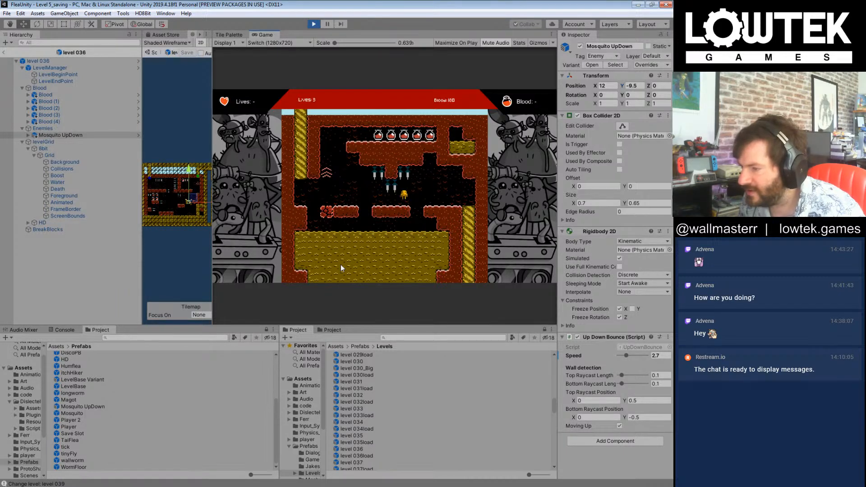
{"action": "key", "text": "Right"}
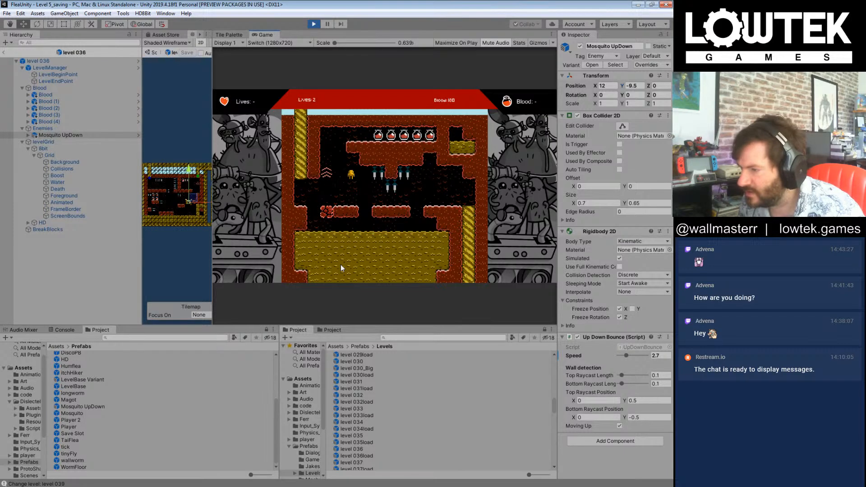
{"action": "key", "text": "Right"}
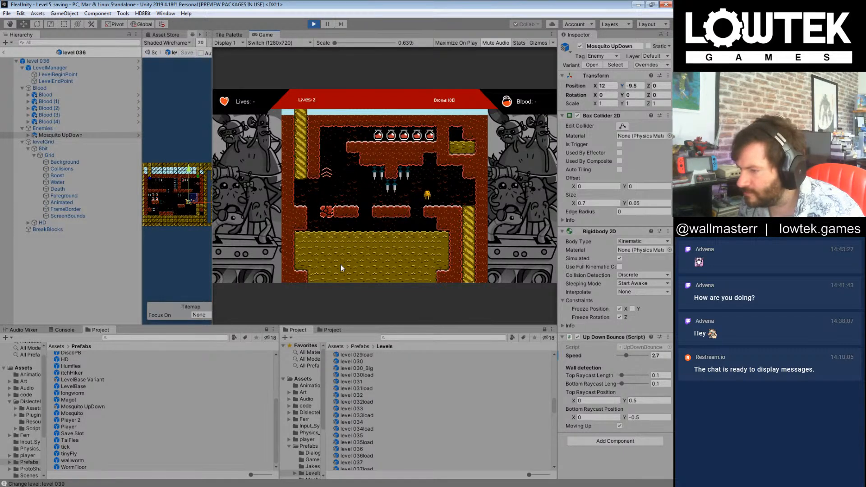
{"action": "key", "text": "Right"}
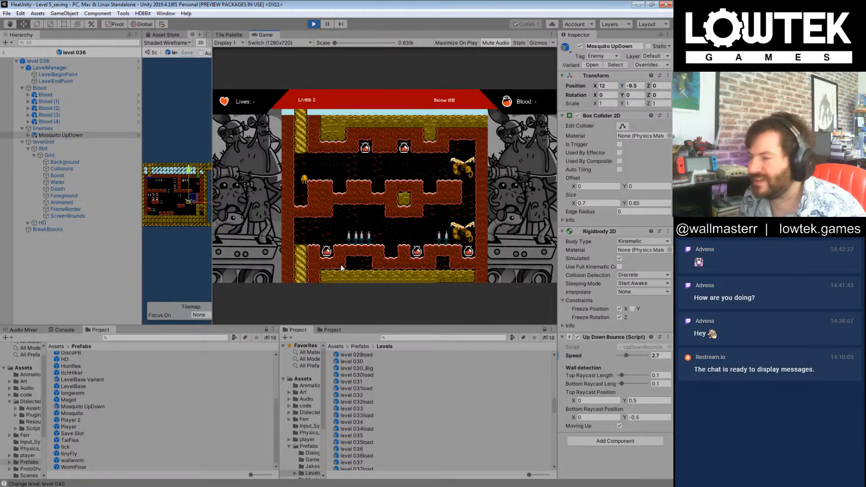
Step: Playtest the upper part of level 040, collecting the two ceiling blood pickups while dodging the mosquito, and drop to the lower passage
{"action": "key", "text": "Right"}
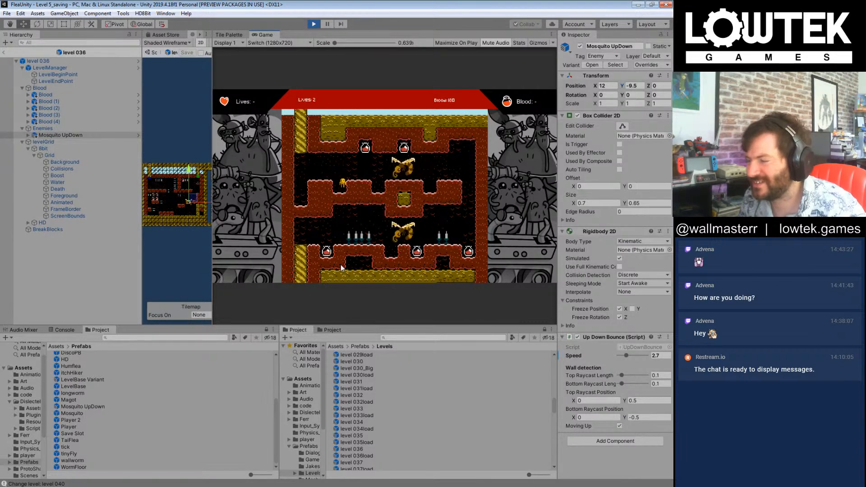
{"action": "key", "text": "Right"}
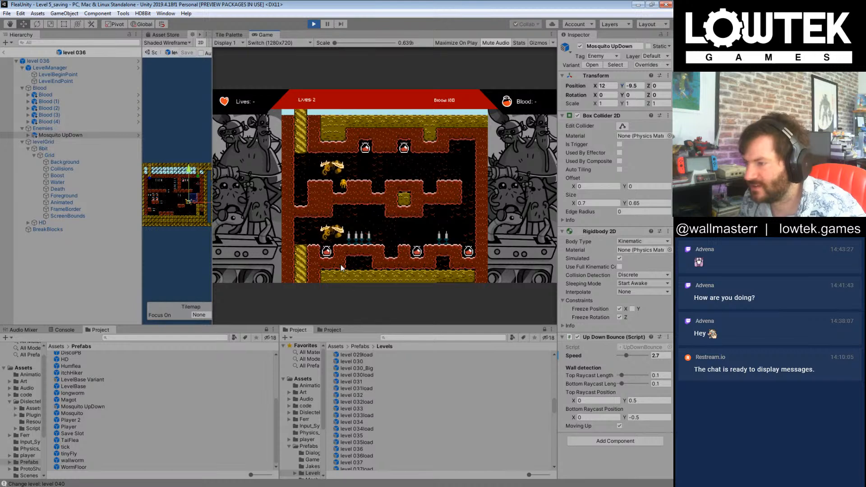
{"action": "key", "text": "Right"}
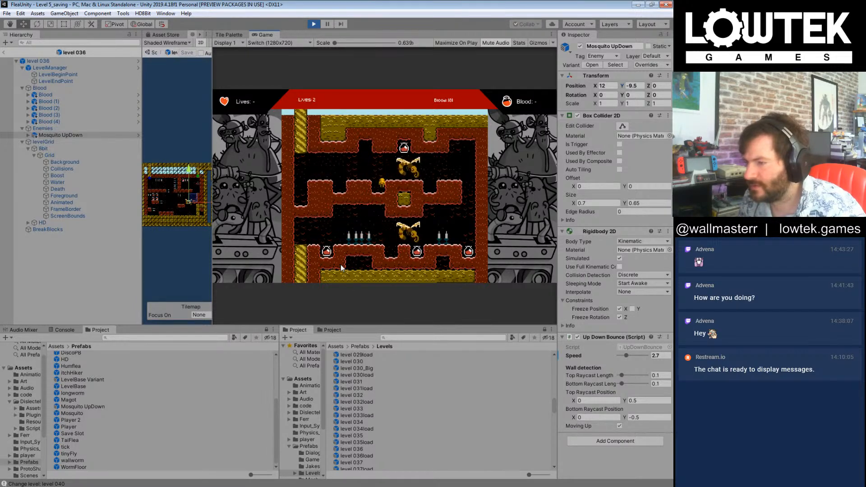
{"action": "key", "text": "Right"}
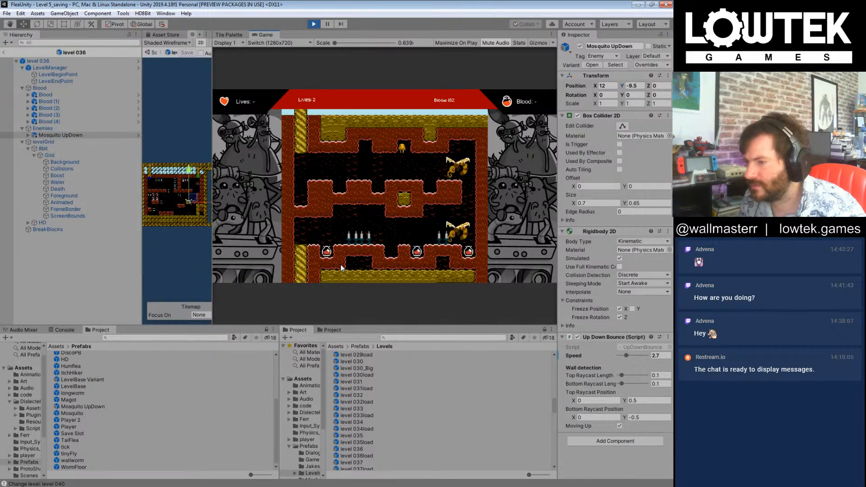
{"action": "key", "text": "Left"}
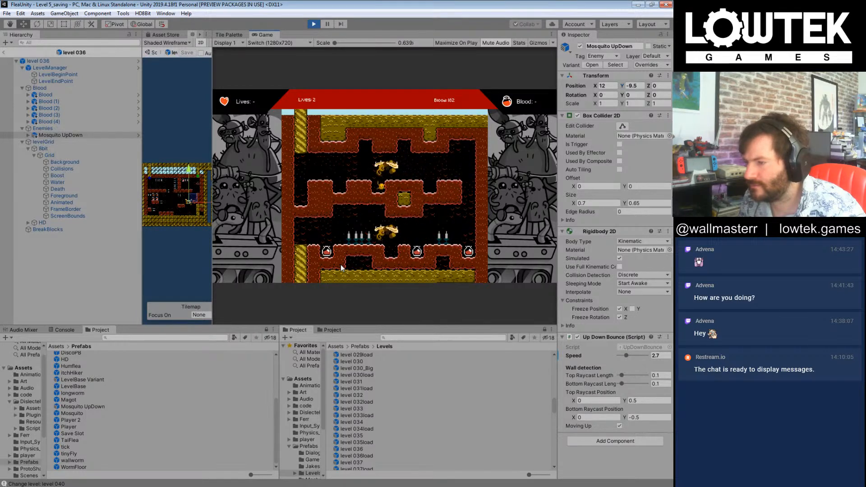
{"action": "key", "text": "Right"}
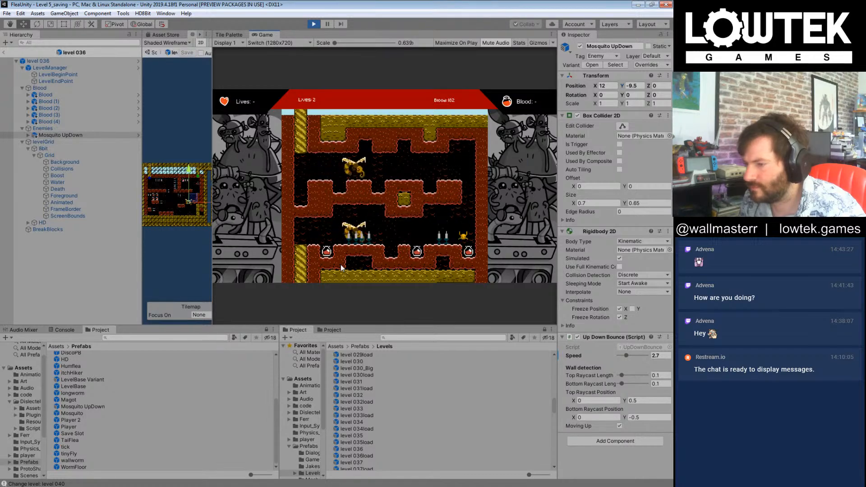
Step: Guide the flea through level 040's lower passage, dodging the mosquito and spikes to collect the blood pickups and reach the exit
{"action": "key", "text": "Left"}
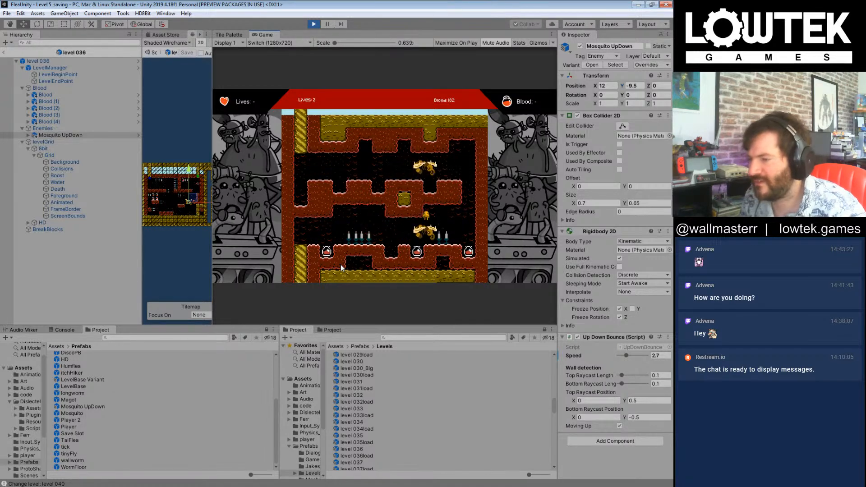
{"action": "key", "text": "Left"}
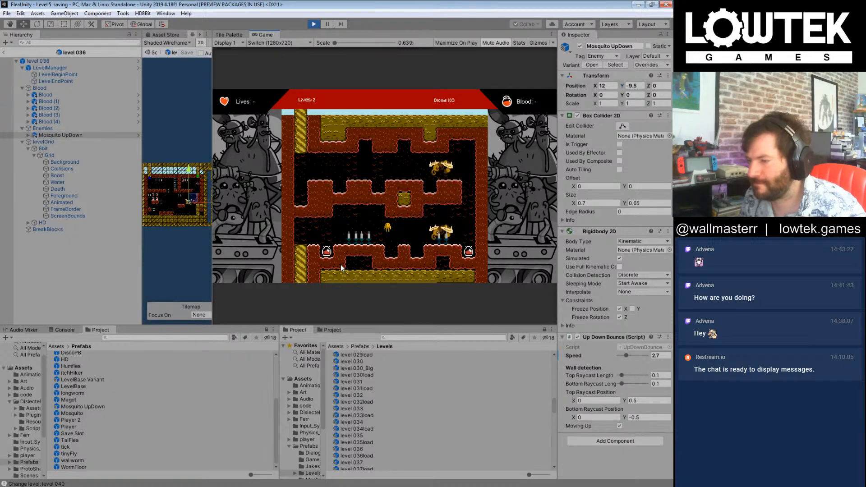
{"action": "key", "text": "Left"}
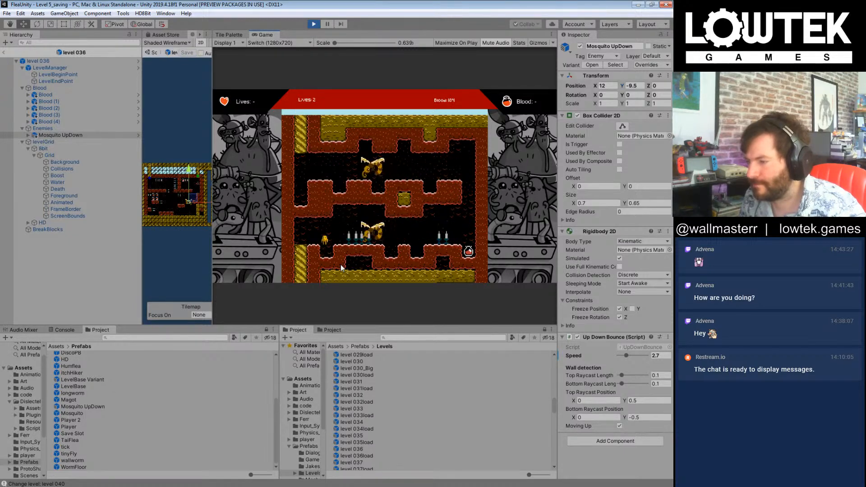
{"action": "key", "text": "Left"}
{"action": "key", "text": "Right"}
{"action": "key", "text": "Right"}
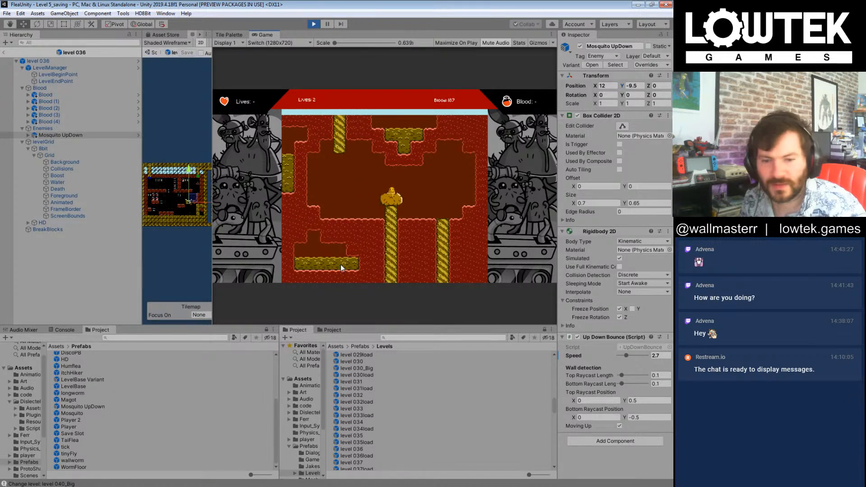
Step: Leave level 040_Big and advance past the King Flea cutscene
{"action": "key", "text": "Right"}
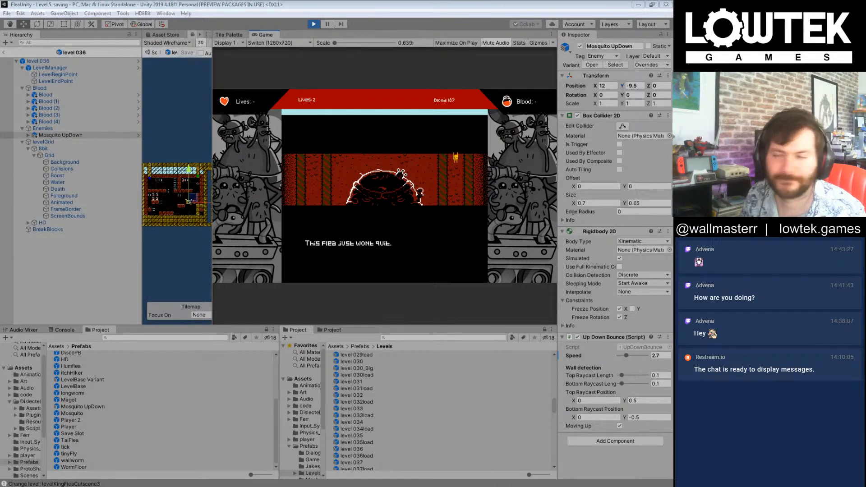
{"action": "left_click", "coordinate": [384, 177]}
{"action": "key", "text": "space"}
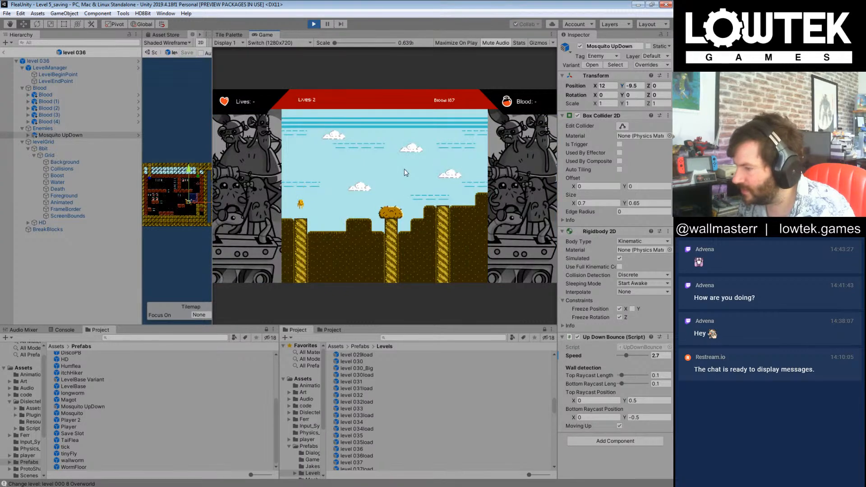
Step: Cross the overworld with the flea and enter the first water level
{"action": "key", "text": "Right"}
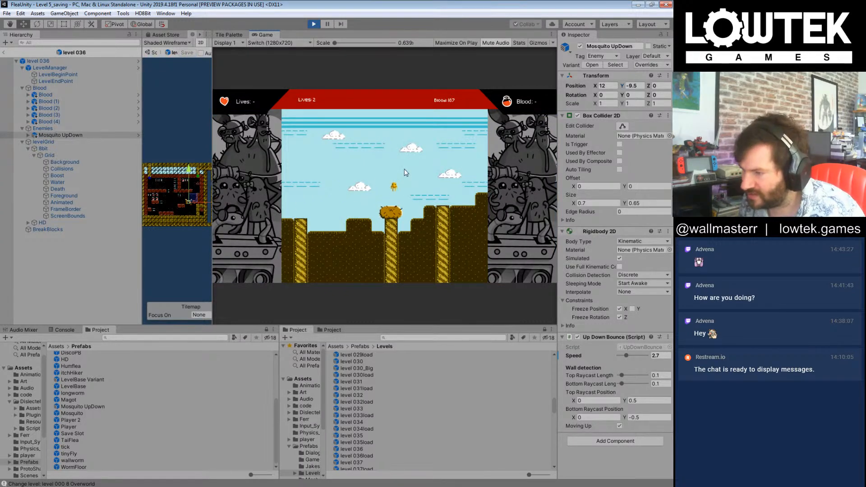
{"action": "key", "text": "Left"}
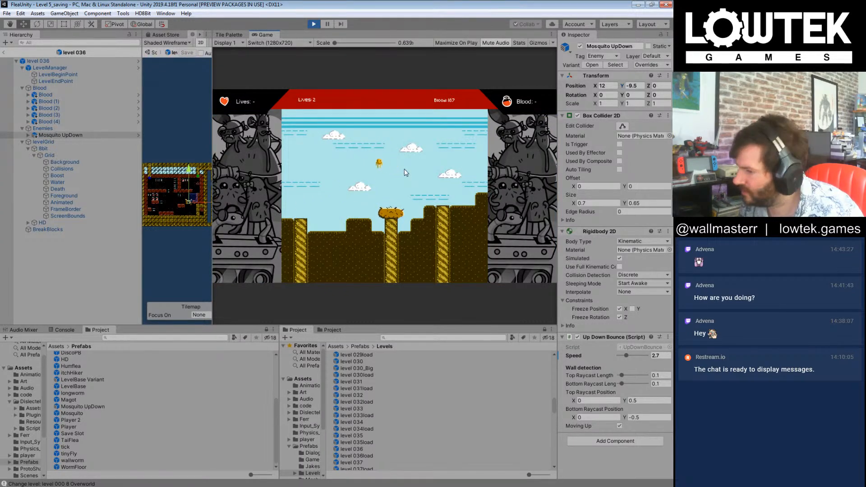
{"action": "key", "text": "Right"}
{"action": "key", "text": "Left"}
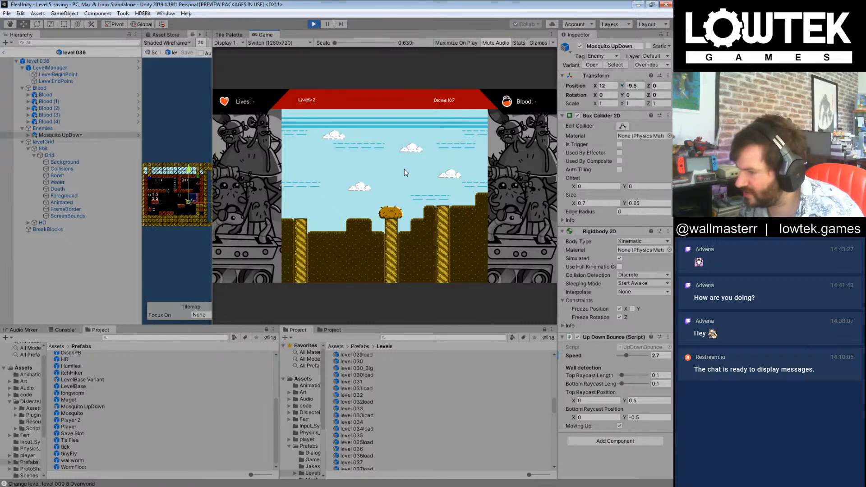
{"action": "key", "text": "Right"}
{"action": "key", "text": "Left"}
{"action": "key", "text": "Right"}
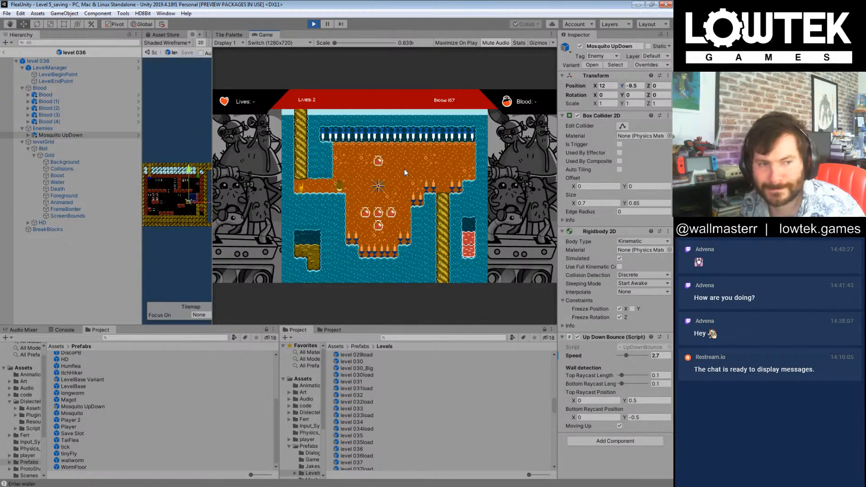
Step: Playtest level 041, dismissing the water dialogue, collecting the upper blood pickup and swimming over the spikes to the exit
{"action": "key", "text": "Right"}
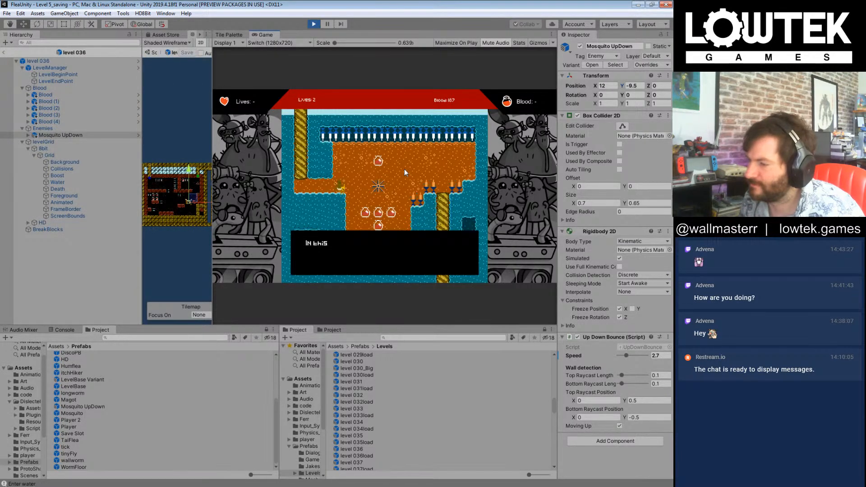
{"action": "key", "text": "Right"}
{"action": "key", "text": "space"}
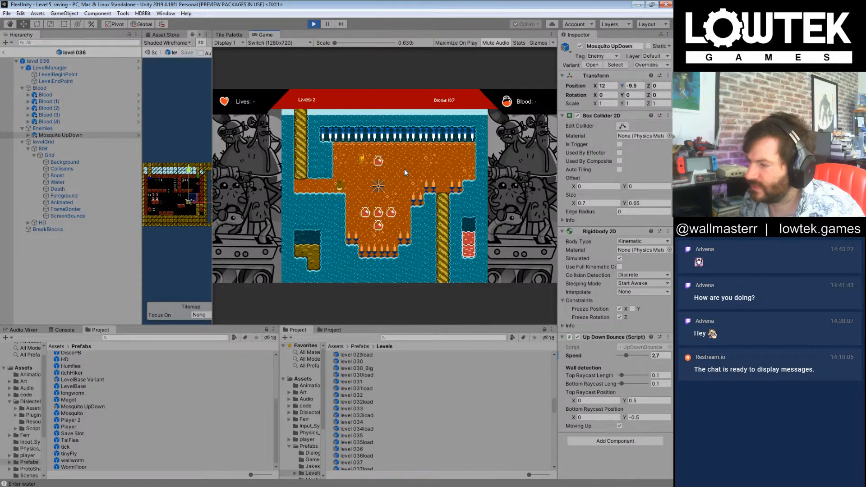
{"action": "key", "text": "Right"}
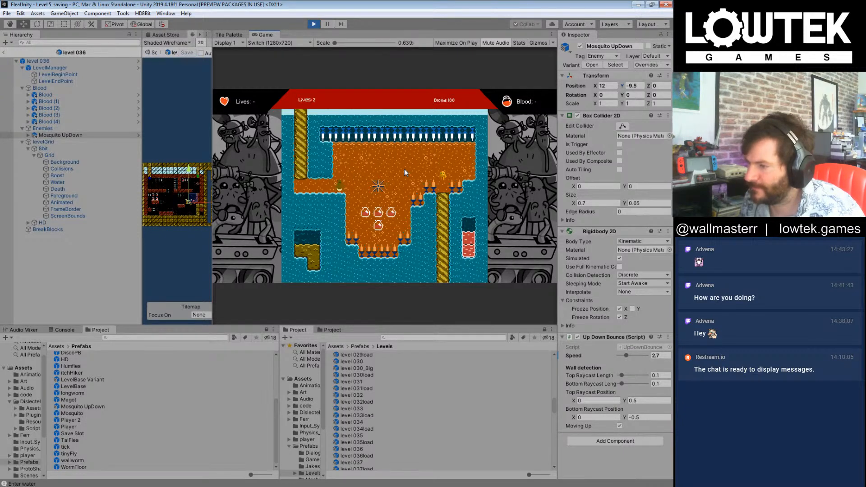
{"action": "key", "text": "Right"}
{"action": "key", "text": "space"}
{"action": "key", "text": "space"}
{"action": "key", "text": "Right"}
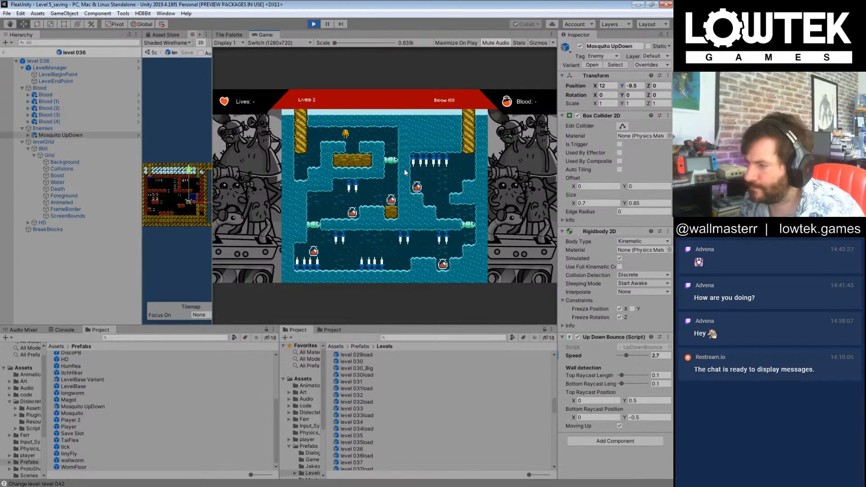
Step: Playtest the upper part of level 042, guiding the flea past the worms and hanging spikes to collect the two middle blood pickups
{"action": "key", "text": "space"}
{"action": "key", "text": "Right"}
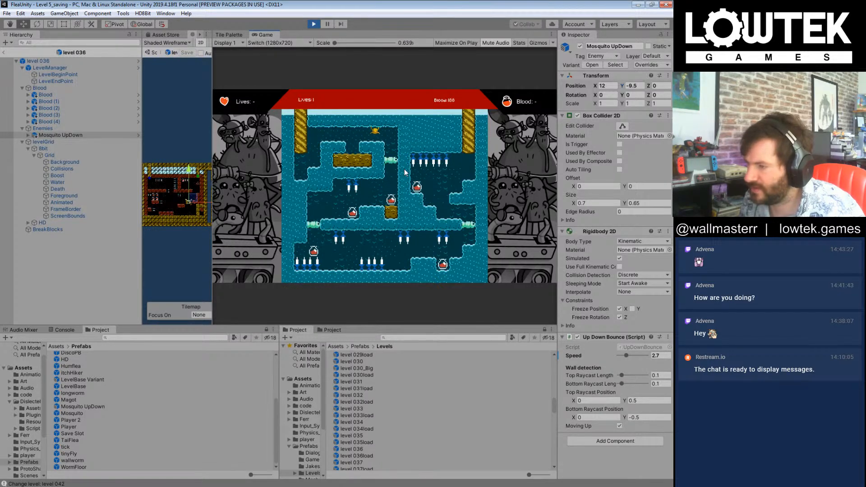
{"action": "key", "text": "Left"}
{"action": "key", "text": "space"}
{"action": "key", "text": "Left"}
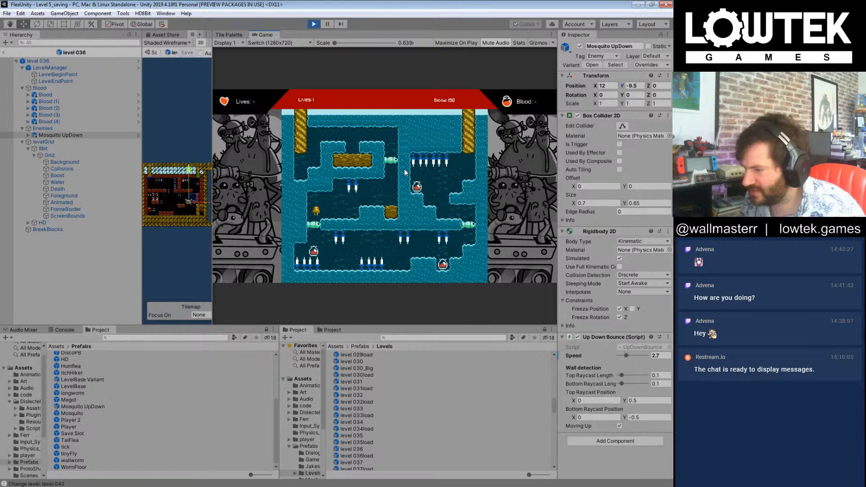
Step: Cross level 042's lower passage between the spikes, collect the blood pickup in the pit and reach the exit
{"action": "key", "text": "Right"}
{"action": "key", "text": "Right"}
{"action": "key", "text": "space"}
{"action": "key", "text": "space"}
{"action": "key", "text": "Right"}
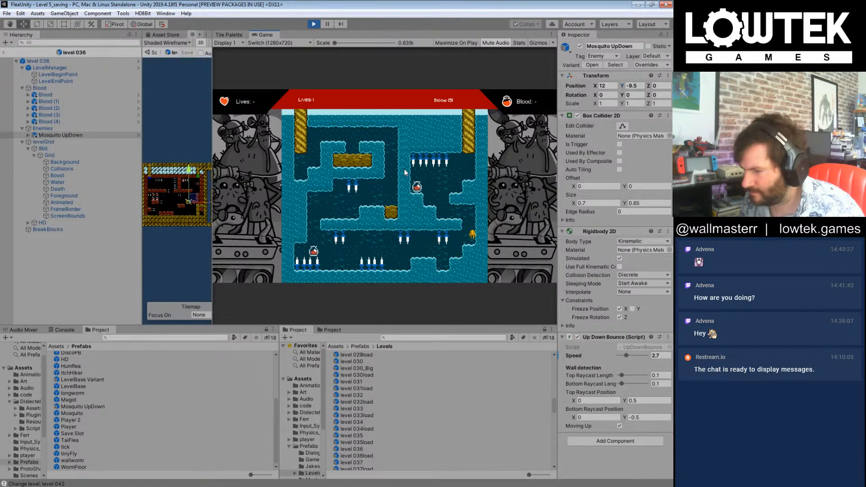
{"action": "key", "text": "Left"}
{"action": "key", "text": "Right"}
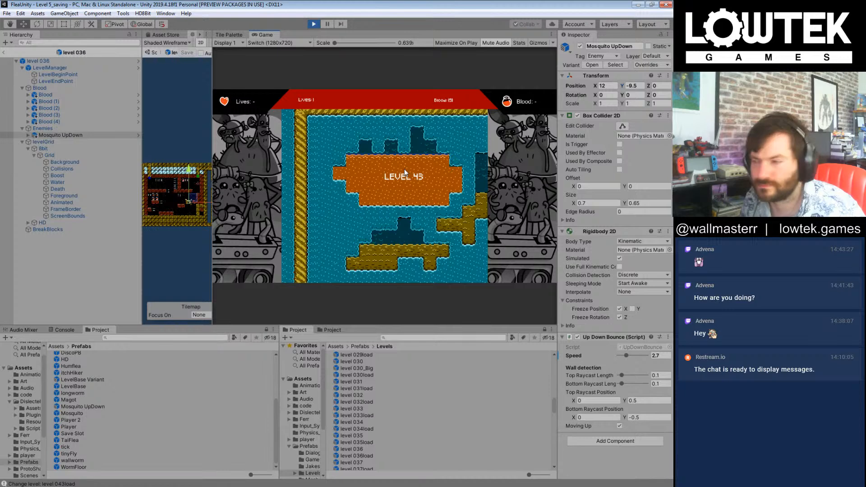
Step: Try to clear level 043, continuing from the Game Over screen and swimming the flea around the spiked mines
{"action": "key", "text": "Right"}
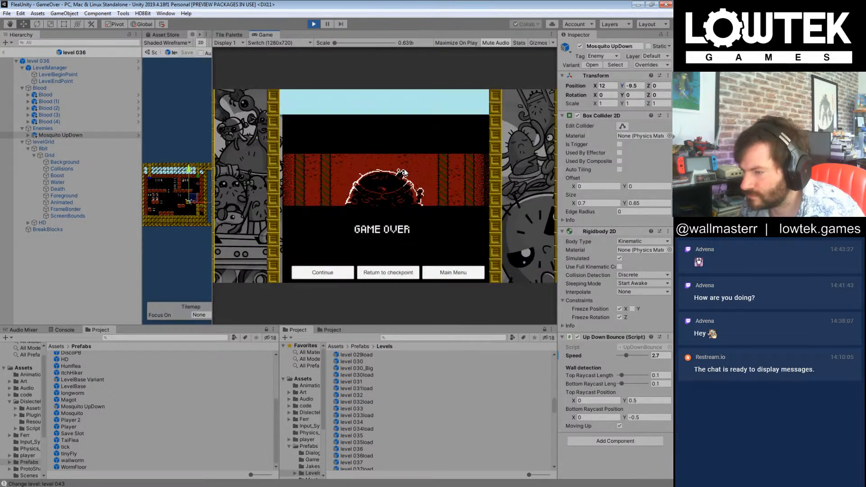
{"action": "left_click", "coordinate": [349, 273]}
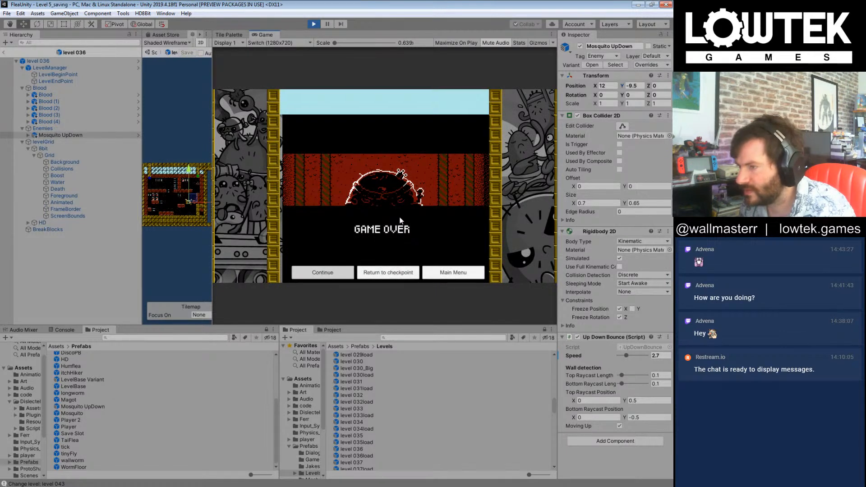
{"action": "key", "text": "Right"}
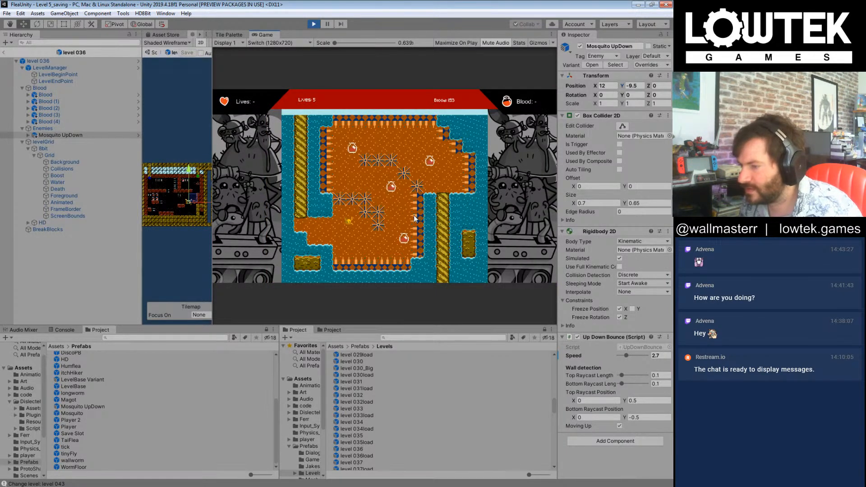
{"action": "key", "text": "Right"}
{"action": "key", "text": "Left"}
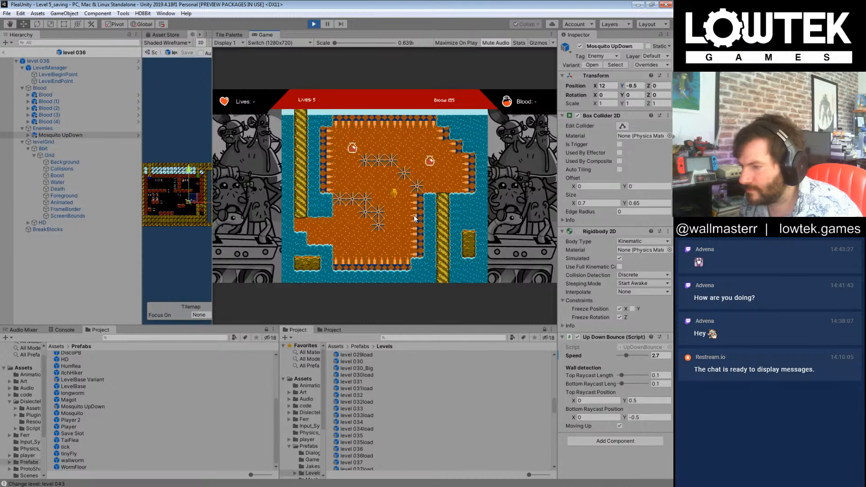
{"action": "key", "text": "Right"}
Step: Swim through level 043 around both rows of spiked mines, collecting the blood pickups along the way to the exit
{"action": "key", "text": "Right"}
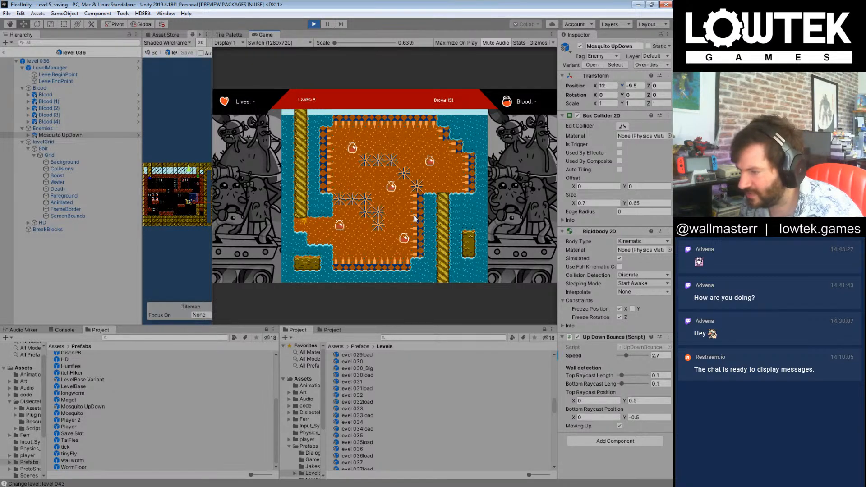
{"action": "key", "text": "Right"}
{"action": "key", "text": "Right"}
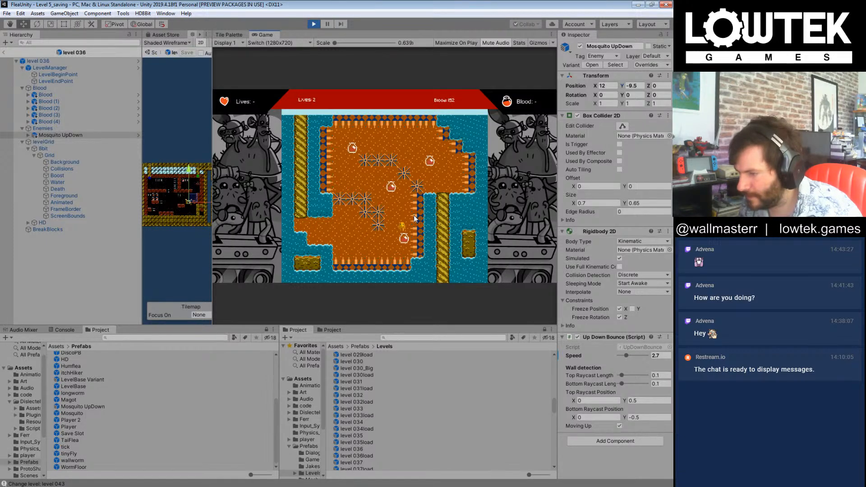
{"action": "key", "text": "Left"}
{"action": "key", "text": "Left"}
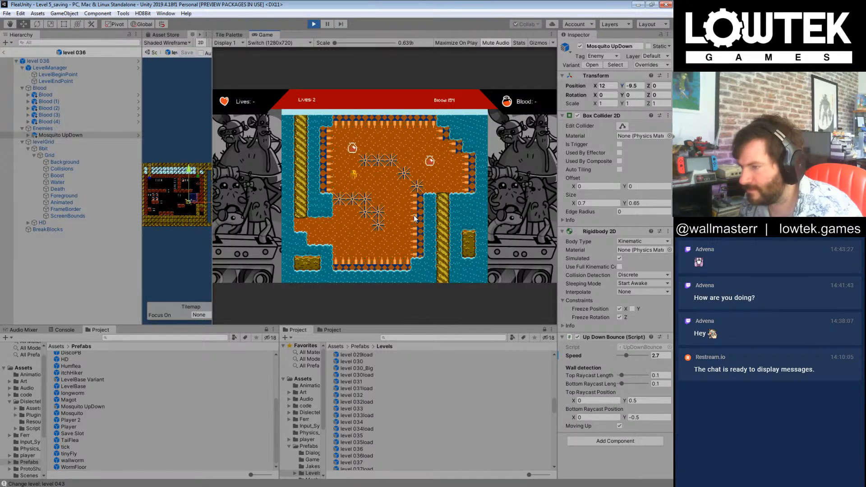
{"action": "key", "text": "Right"}
{"action": "key", "text": "Right"}
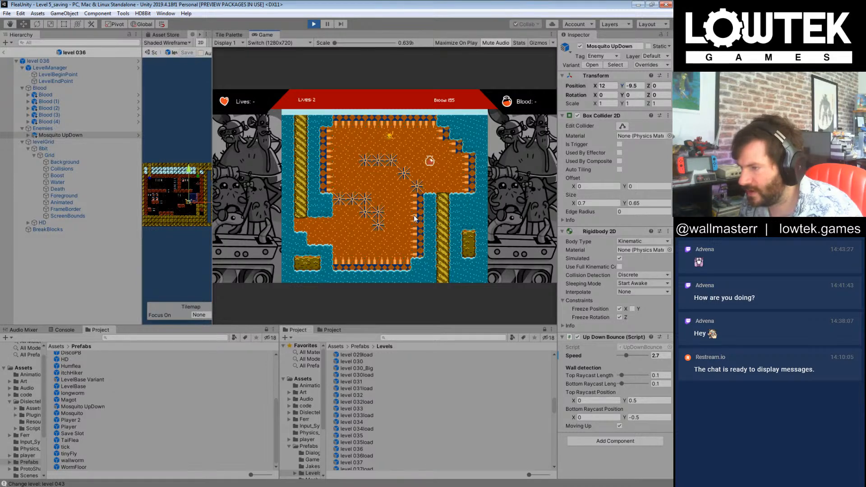
{"action": "key", "text": "Right"}
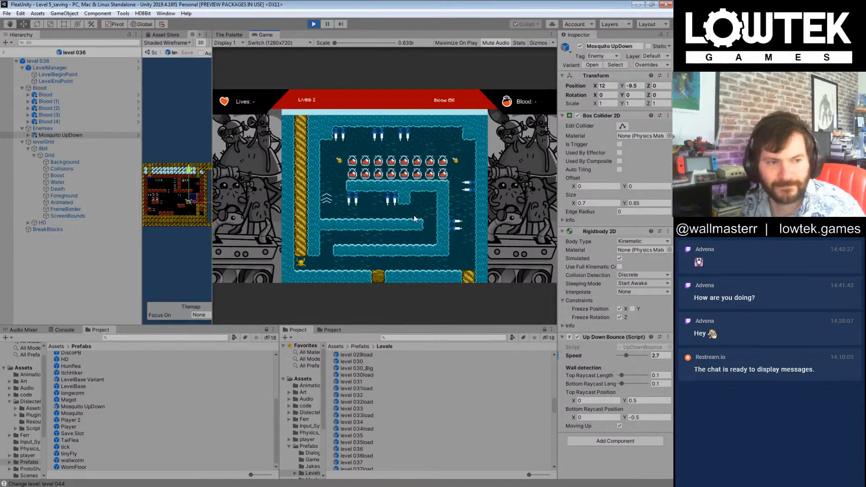
Step: Swim the flea through level 044's lower winding corridors up to the chamber beneath the two rows of blood pickups
{"action": "key", "text": "Right"}
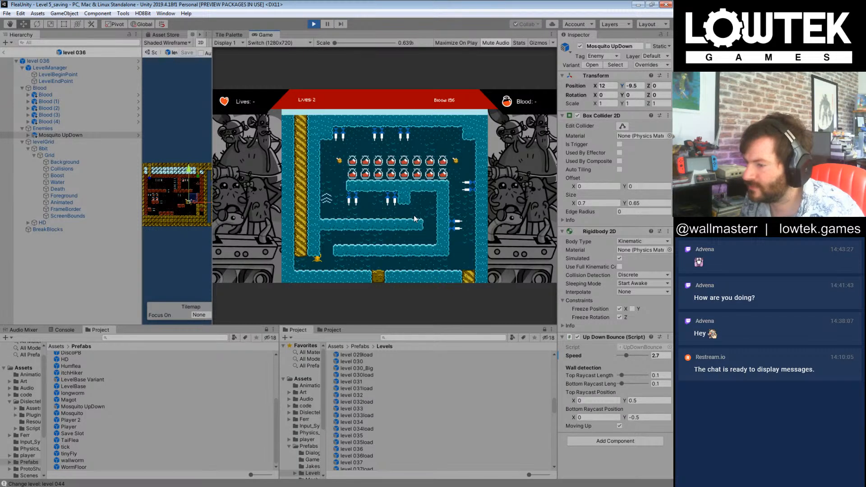
{"action": "key", "text": "Right"}
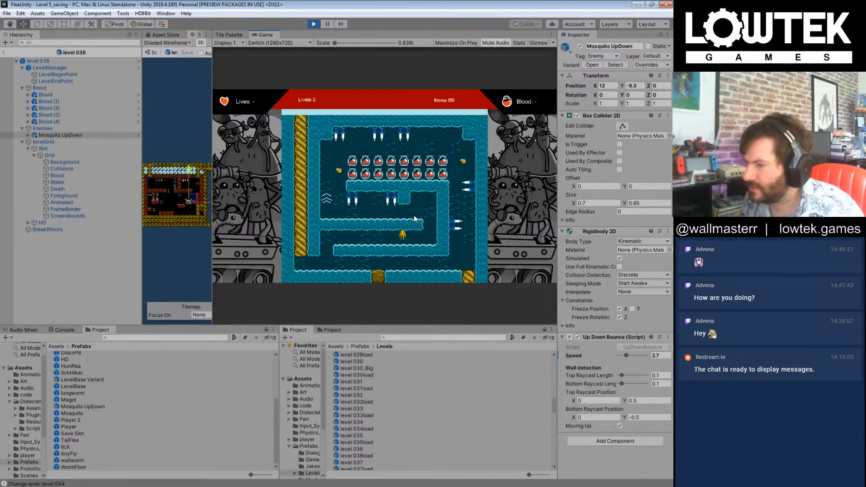
{"action": "key", "text": "Left"}
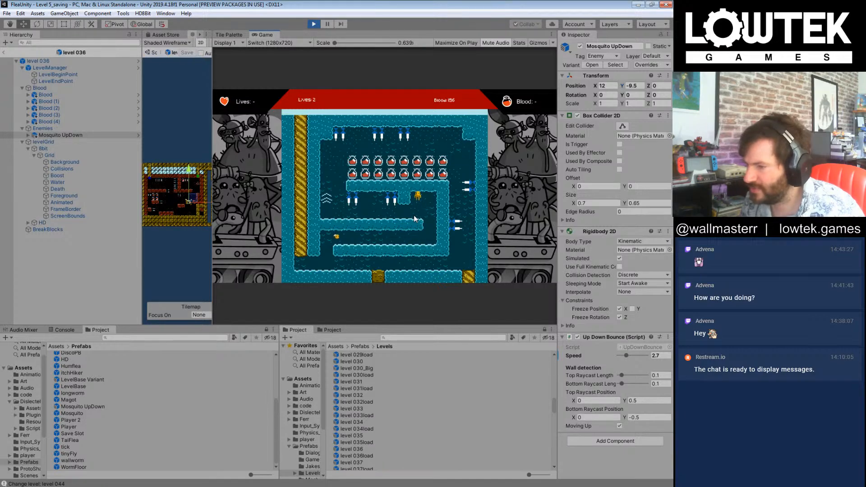
Step: Steer the flea past the spikes in level 044's upper part, collecting the double row of blood pickups on the way to the exit
{"action": "key", "text": "Right"}
{"action": "key", "text": "Right"}
{"action": "key", "text": "Left"}
{"action": "key", "text": "Left"}
{"action": "key", "text": "Right"}
{"action": "key", "text": "Left"}
{"action": "key", "text": "Right"}
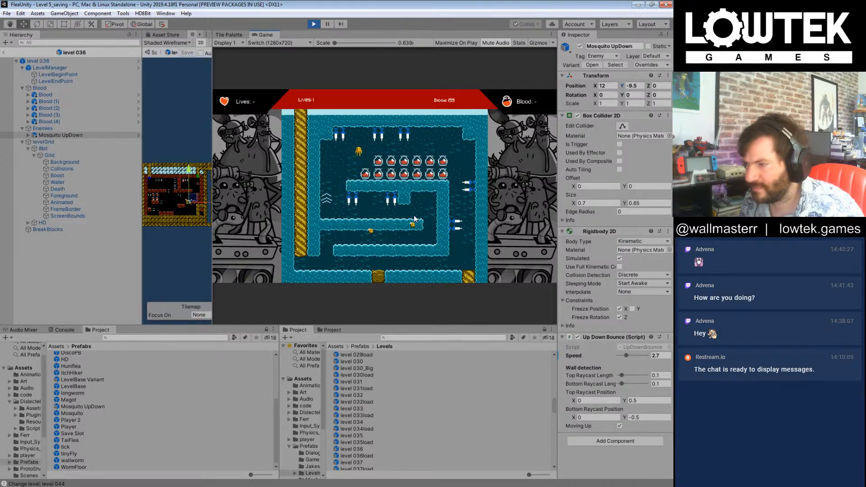
{"action": "key", "text": "Right"}
{"action": "key", "text": "Right"}
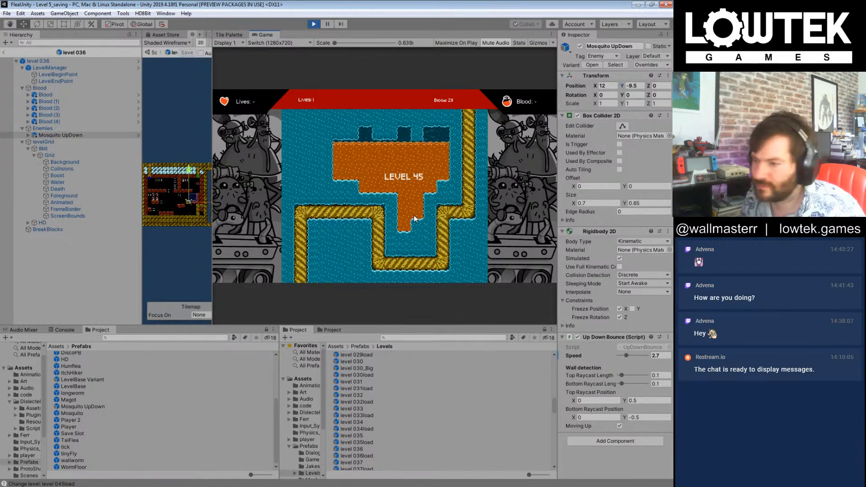
Step: Play through level 045 and cross level 046, collecting the two blood pickups in its middle and reaching the upper exit
{"action": "key", "text": "Right"}
{"action": "key", "text": "Right"}
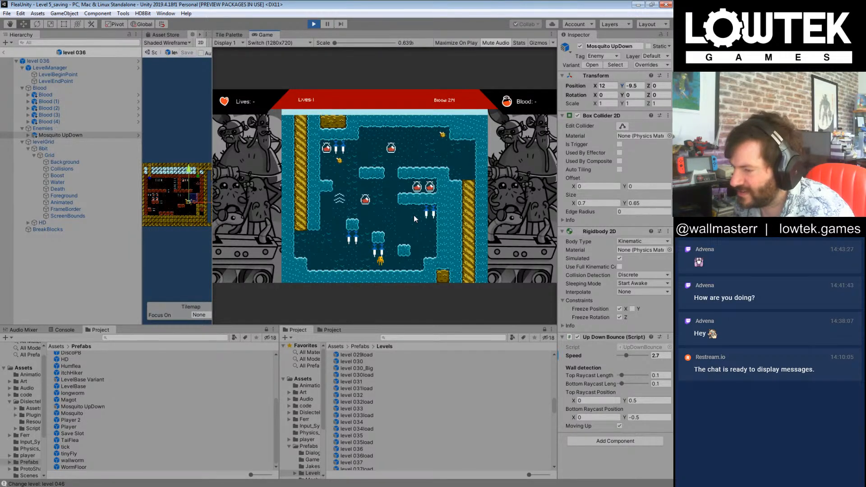
{"action": "key", "text": "Left"}
{"action": "key", "text": "Right"}
{"action": "key", "text": "Left"}
{"action": "key", "text": "Right"}
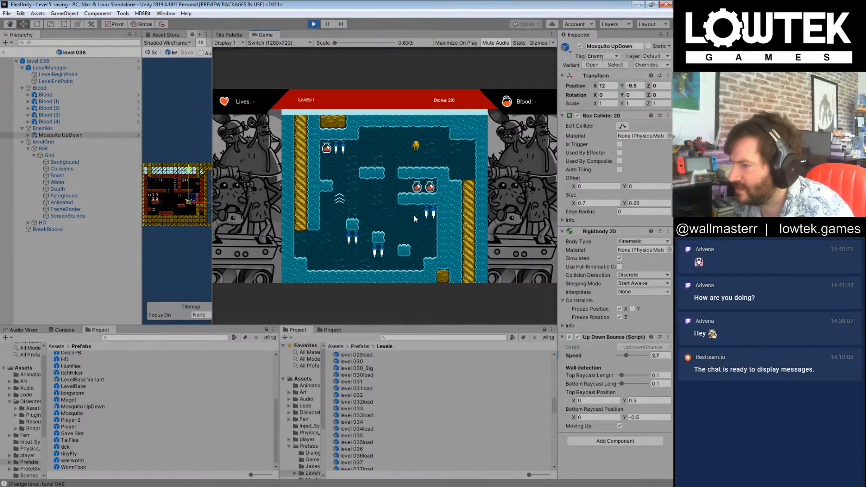
{"action": "key", "text": "Right"}
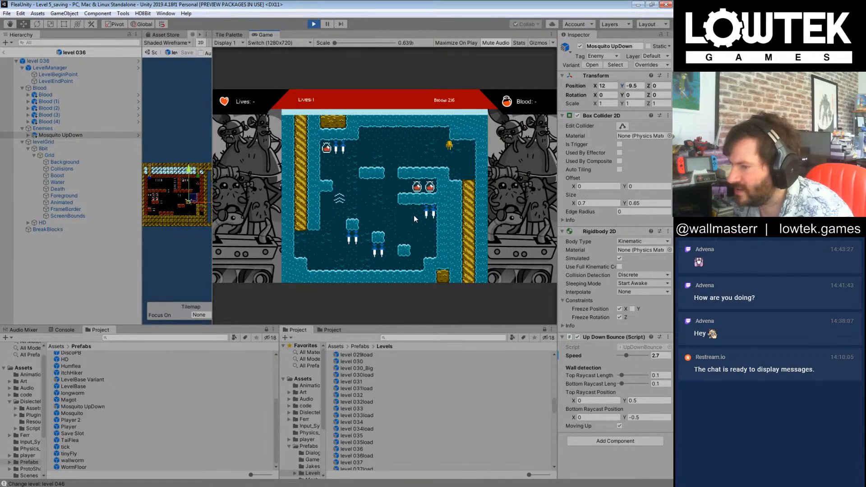
{"action": "key", "text": "Right"}
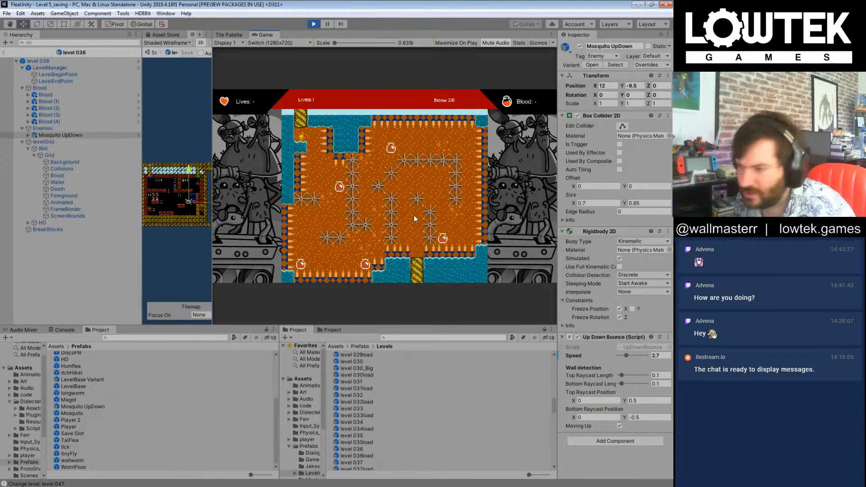
Step: Try to swim the flea through level 047's mines, collecting the blood pickups on the entrance side
{"action": "key", "text": "Right"}
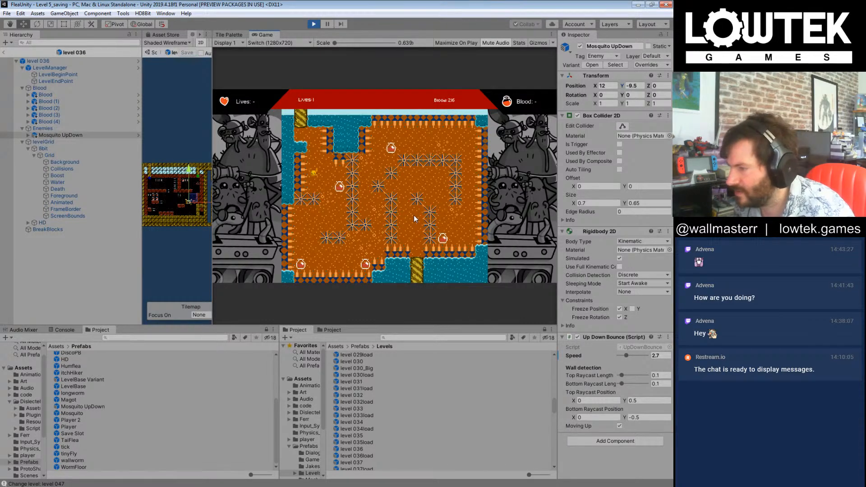
{"action": "key", "text": "Right"}
{"action": "key", "text": "Left"}
{"action": "key", "text": "Left"}
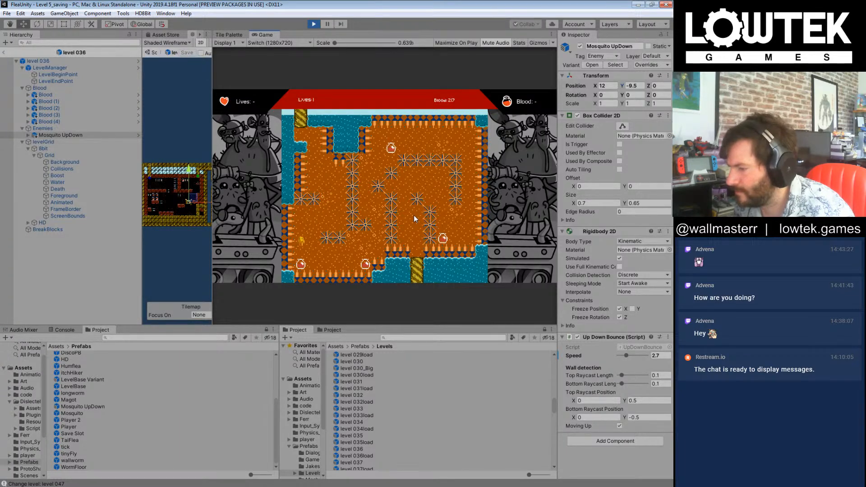
{"action": "key", "text": "Right"}
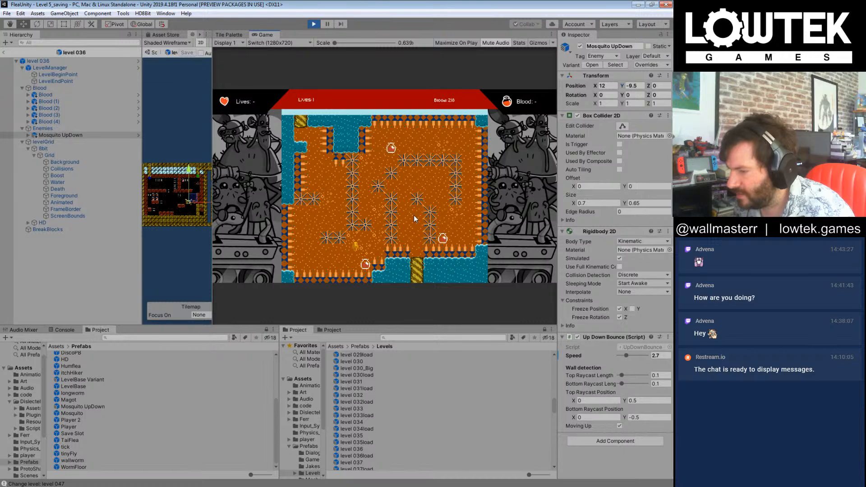
{"action": "key", "text": "Right"}
{"action": "key", "text": "Left"}
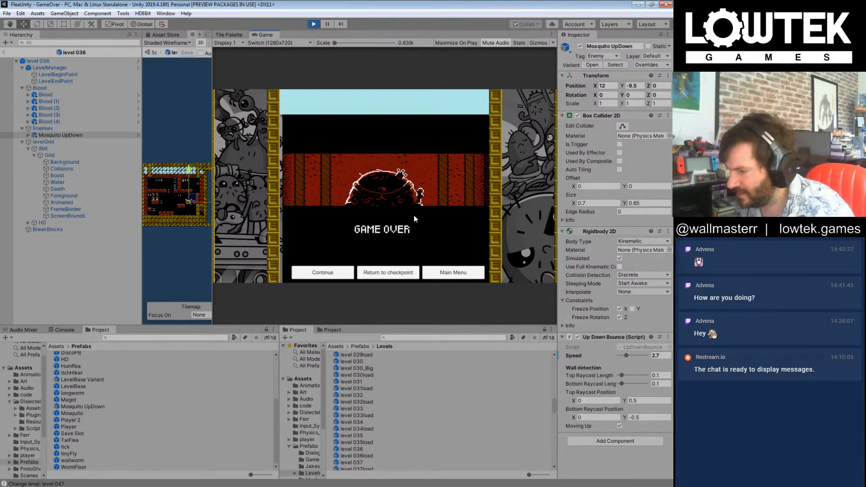
Step: Continue from the Game Over screen and retry level 047, heading down past the mines towards the lower blood pickups
{"action": "left_click", "coordinate": [353, 273]}
{"action": "key", "text": "Right"}
{"action": "key", "text": "Right"}
{"action": "key", "text": "Left"}
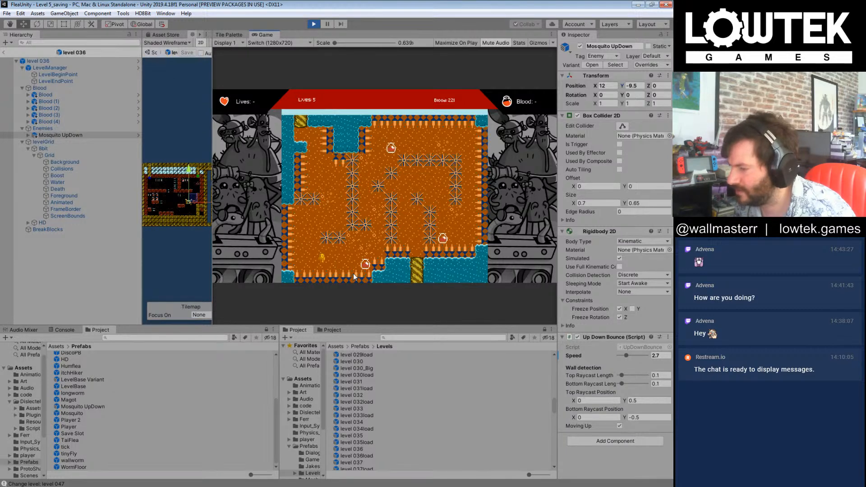
{"action": "key", "text": "Right"}
{"action": "key", "text": "Right"}
{"action": "key", "text": "Right"}
{"action": "key", "text": "Left"}
{"action": "key", "text": "Left"}
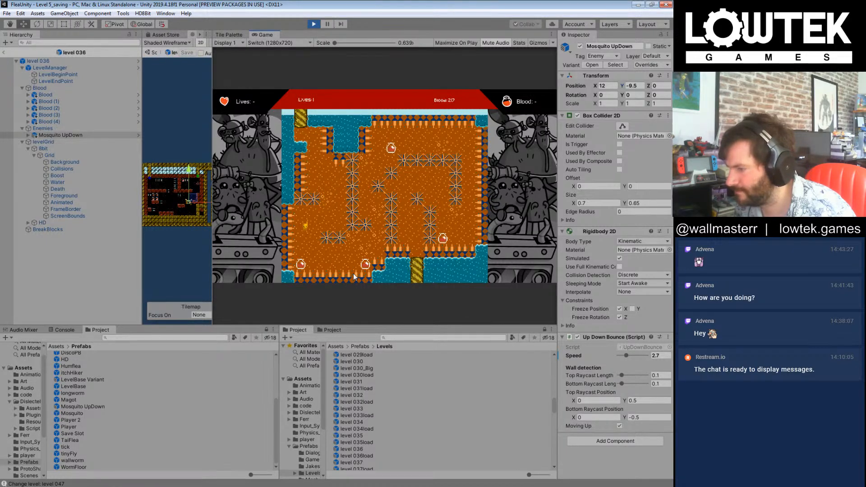
{"action": "key", "text": "Right"}
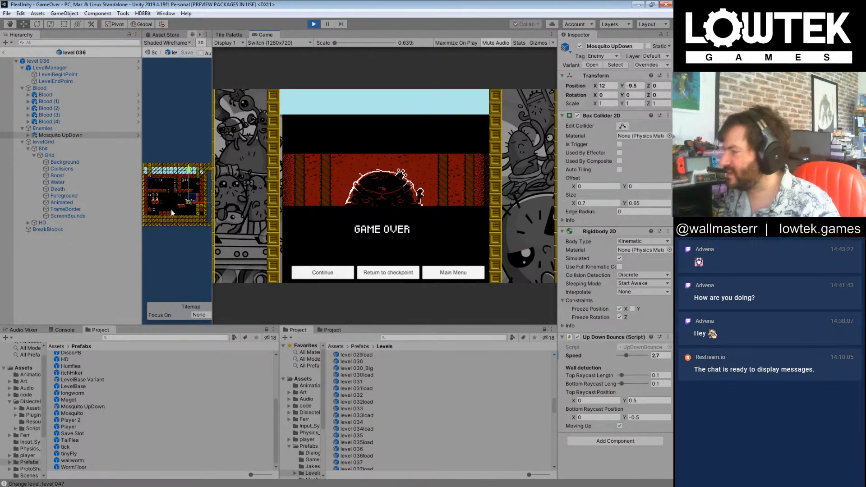
Step: Resume level 047 from the Game Over screen, leave the level 036 prefab and select the Player object in the Level 5_saving scene
{"action": "left_click", "coordinate": [336, 270]}
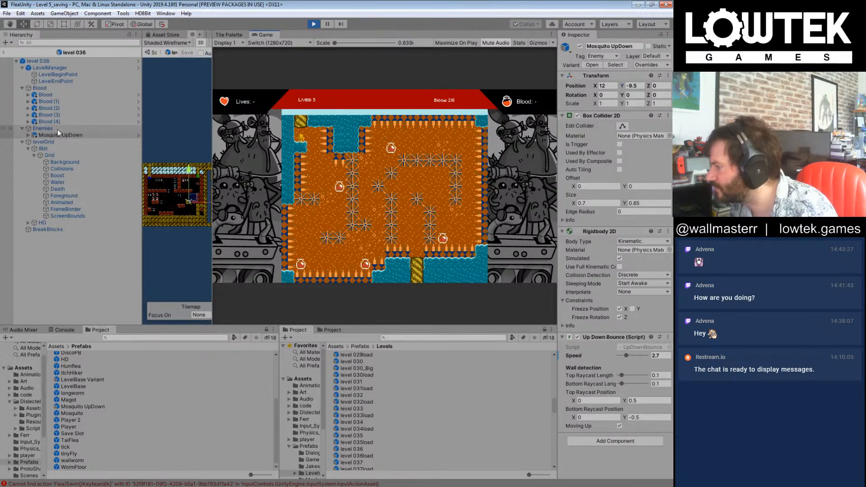
{"action": "left_click", "coordinate": [4, 52]}
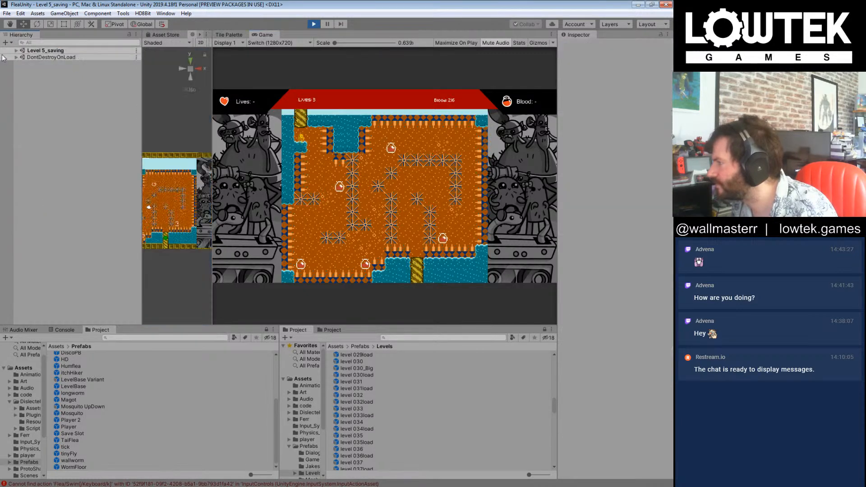
{"action": "left_click", "coordinate": [15, 50]}
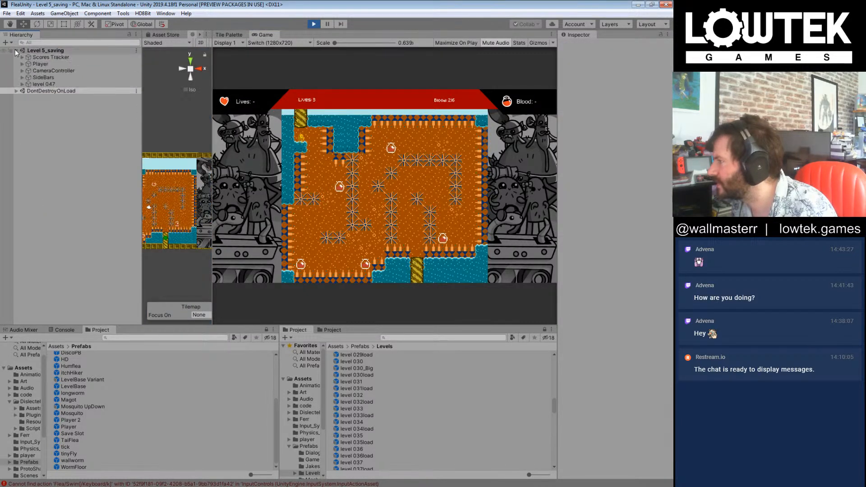
{"action": "left_click", "coordinate": [34, 66]}
{"action": "left_click", "coordinate": [22, 64]}
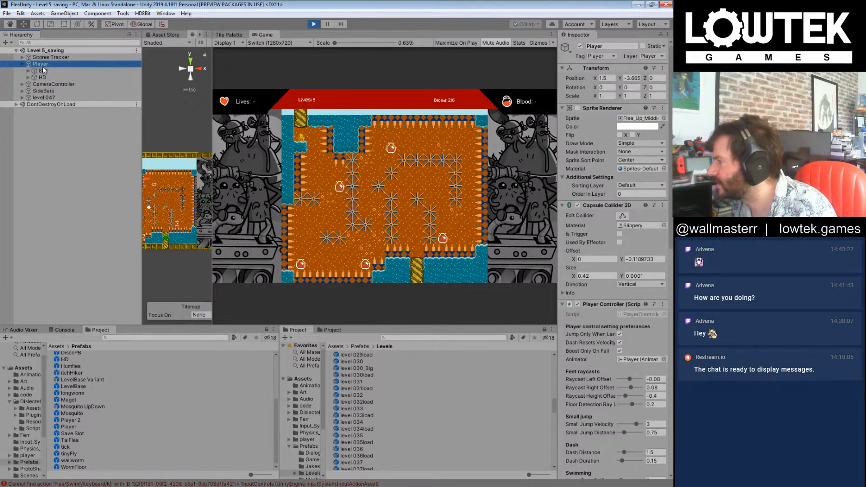
{"action": "left_click", "coordinate": [54, 70]}
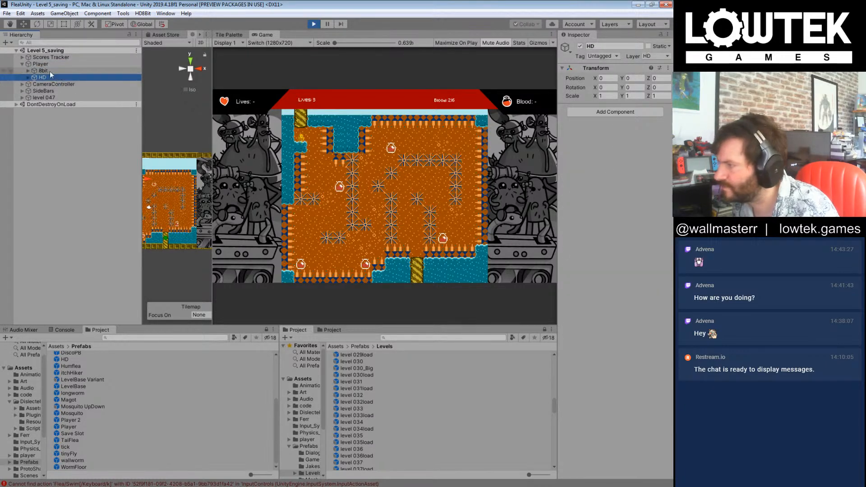
{"action": "left_click", "coordinate": [41, 64]}
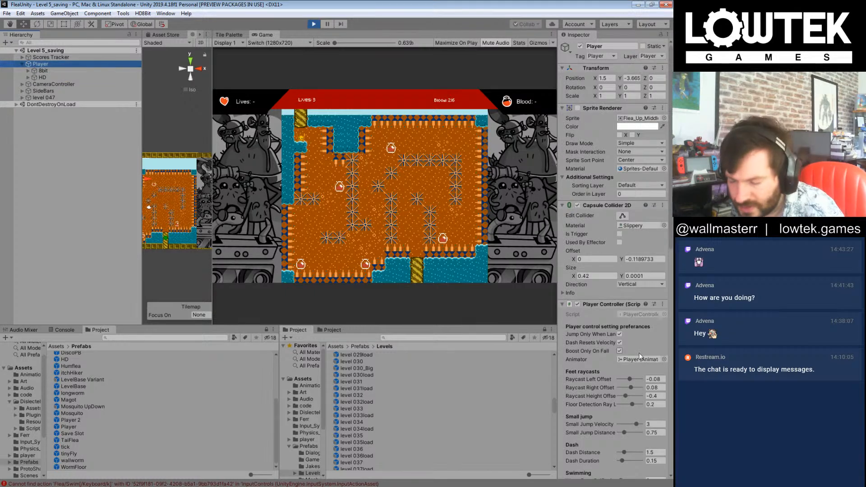
Step: Lower the Player's Water Jump Velocity to 0.8 and further to 0.6
{"action": "scroll", "coordinate": [640, 356], "scroll_direction": "down", "scroll_amount": 3}
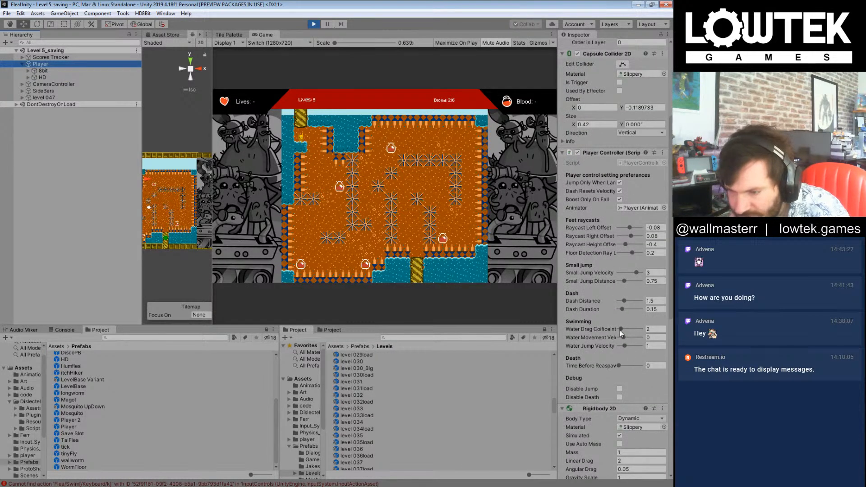
{"action": "left_click", "coordinate": [656, 346]}
{"action": "type", "text": "0.8"}
{"action": "left_click", "coordinate": [391, 242]}
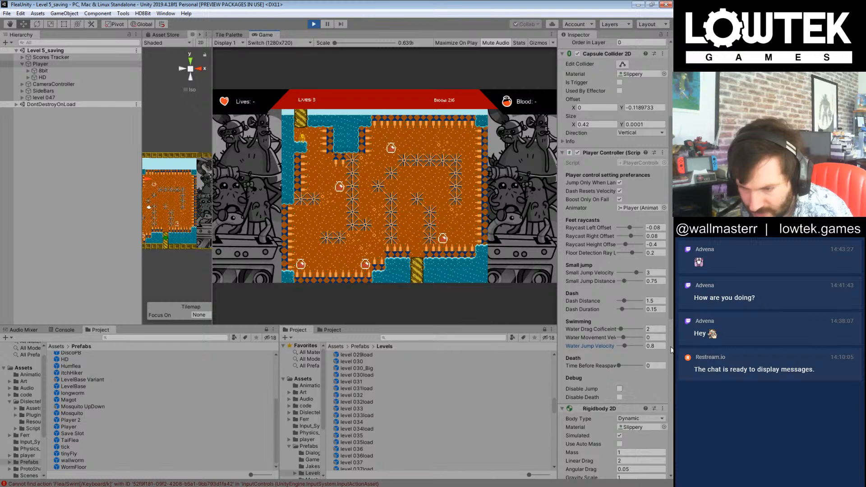
{"action": "left_click", "coordinate": [652, 347]}
{"action": "type", "text": "0.3"}
{"action": "left_click", "coordinate": [333, 192]}
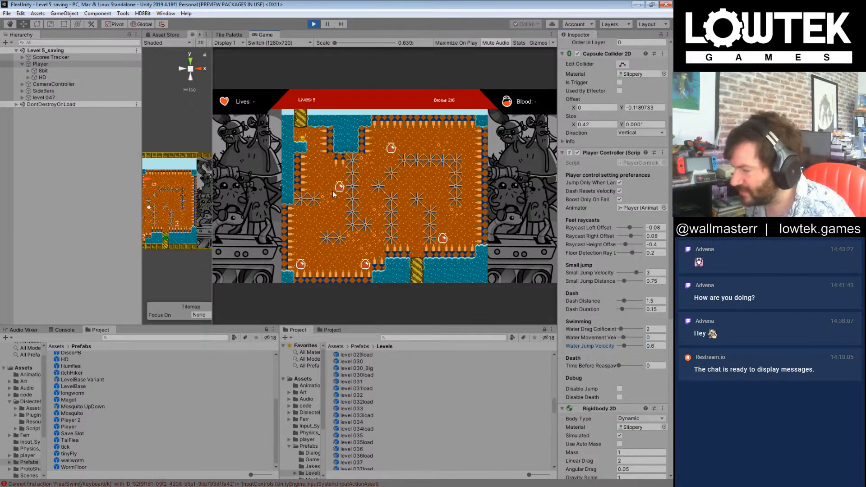
Step: Test the reduced Water Jump Velocity in level 047 by swimming past the first mines towards the lower blood pickups
{"action": "key", "text": "space"}
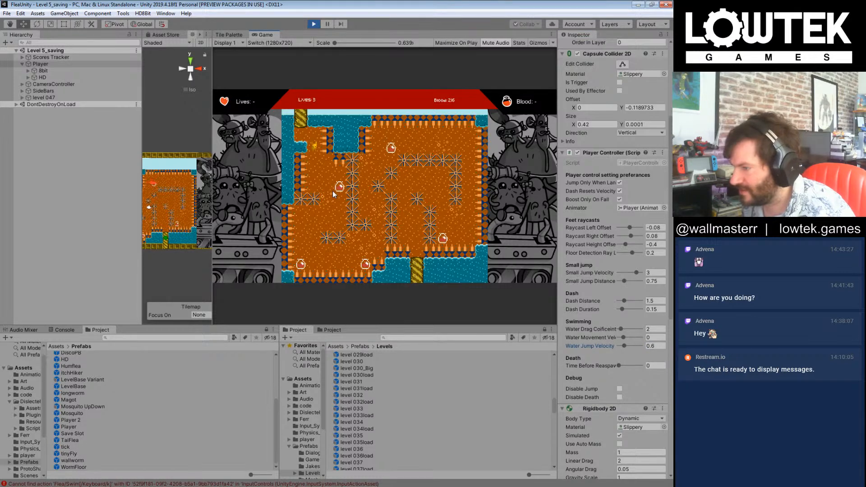
{"action": "key", "text": "Right"}
{"action": "key", "text": "Right"}
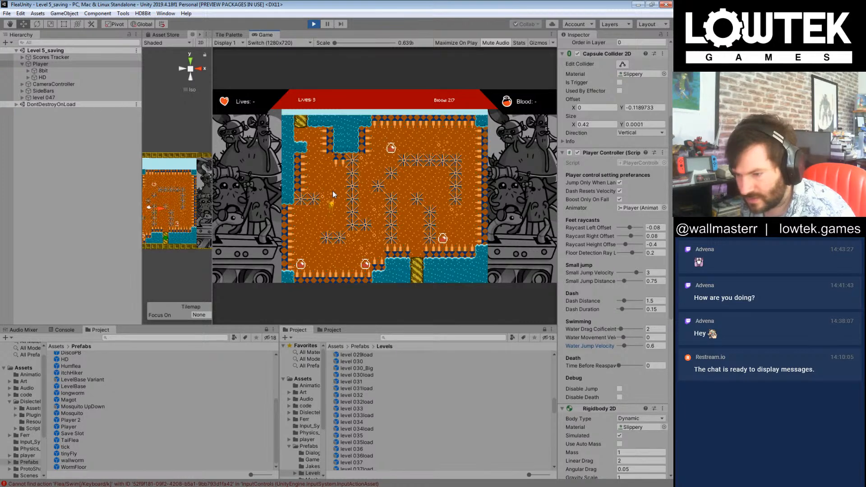
{"action": "key", "text": "Left"}
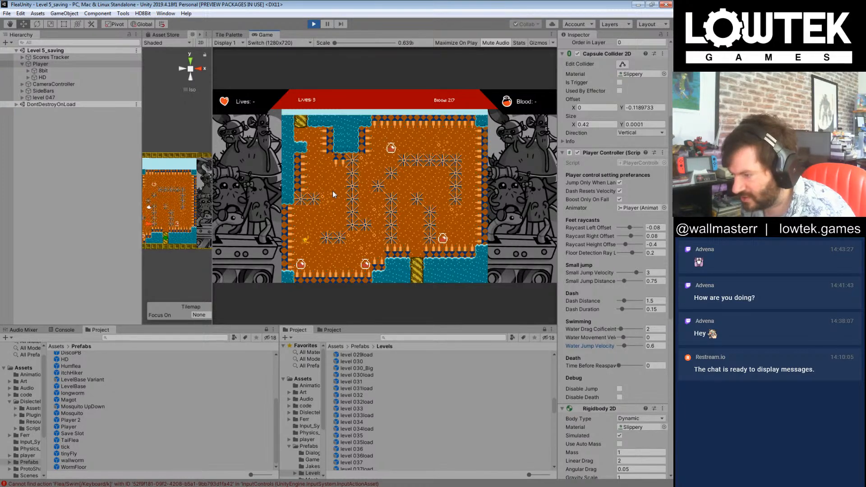
{"action": "key", "text": "Right"}
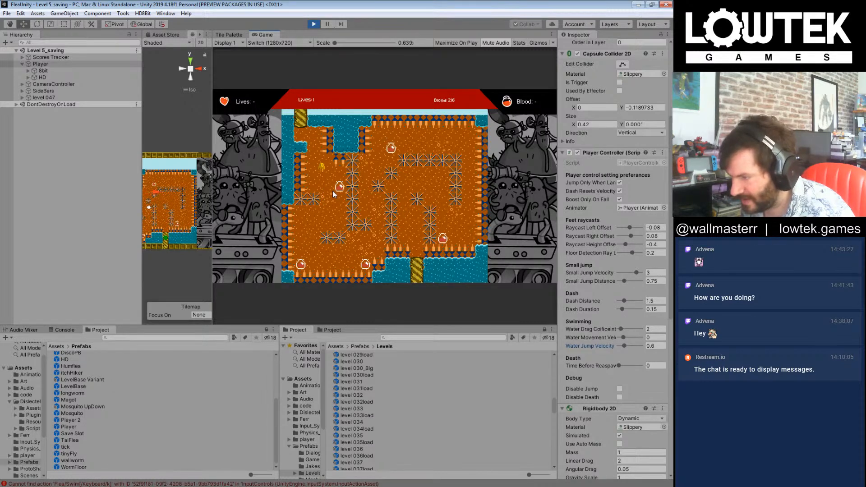
{"action": "key", "text": "Left"}
{"action": "key", "text": "k"}
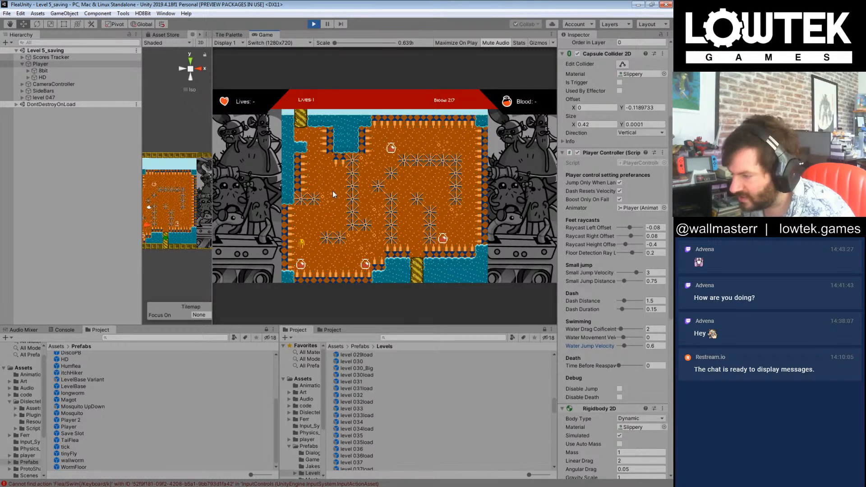
{"action": "key", "text": "Right"}
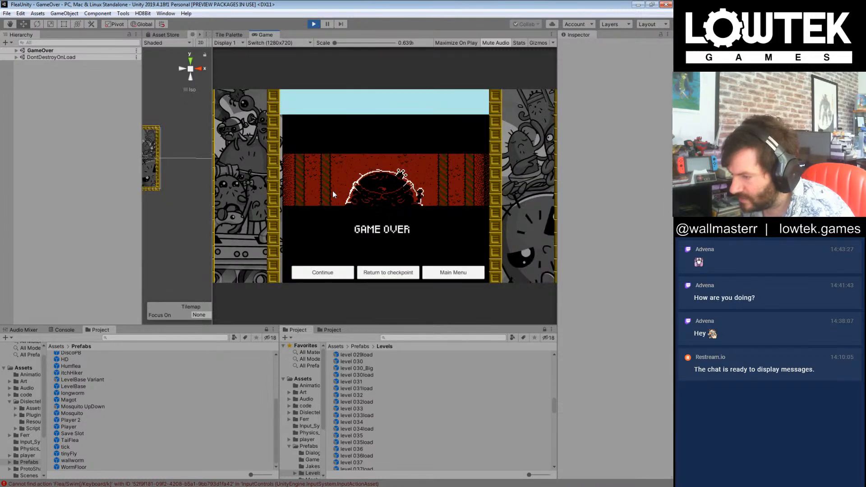
Step: Continue after the Game Over screen and make another attempt at swimming through level 047's mine maze
{"action": "left_click", "coordinate": [348, 277]}
{"action": "key", "text": "Right"}
{"action": "key", "text": "Right"}
{"action": "key", "text": "space"}
{"action": "key", "text": "Right"}
{"action": "key", "text": "Left"}
{"action": "key", "text": "Left"}
{"action": "key", "text": "space"}
{"action": "key", "text": "space"}
{"action": "key", "text": "space"}
{"action": "key", "text": "Right"}
{"action": "key", "text": "space"}
{"action": "key", "text": "Right"}
{"action": "key", "text": "space"}
{"action": "key", "text": "space"}
{"action": "key", "text": "Left"}
{"action": "key", "text": "space"}
{"action": "key", "text": "Right"}
{"action": "key", "text": "space"}
{"action": "key", "text": "Right"}
{"action": "key", "text": "space"}
{"action": "key", "text": "space"}
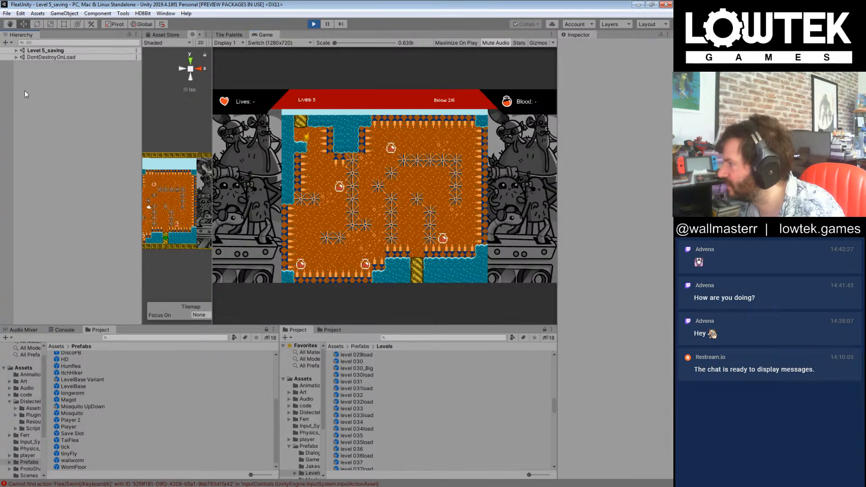
Step: Select the Player in the reloaded Level 5_saving scene and open its Water Jump Velocity value for editing
{"action": "left_click", "coordinate": [16, 51]}
{"action": "left_click", "coordinate": [40, 64]}
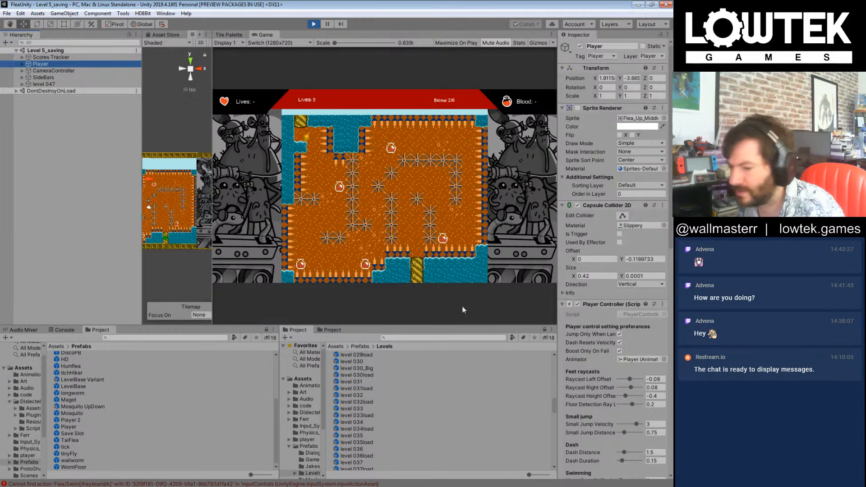
{"action": "scroll", "coordinate": [634, 409], "scroll_direction": "down", "scroll_amount": 5}
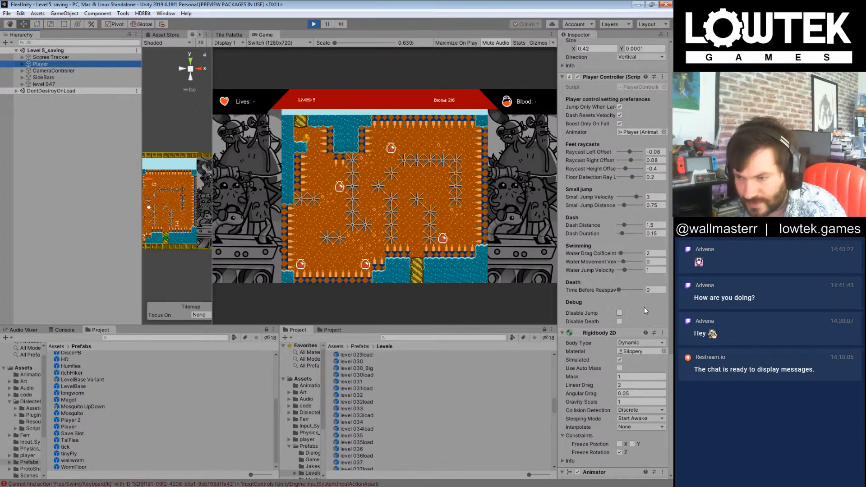
{"action": "left_click", "coordinate": [652, 269]}
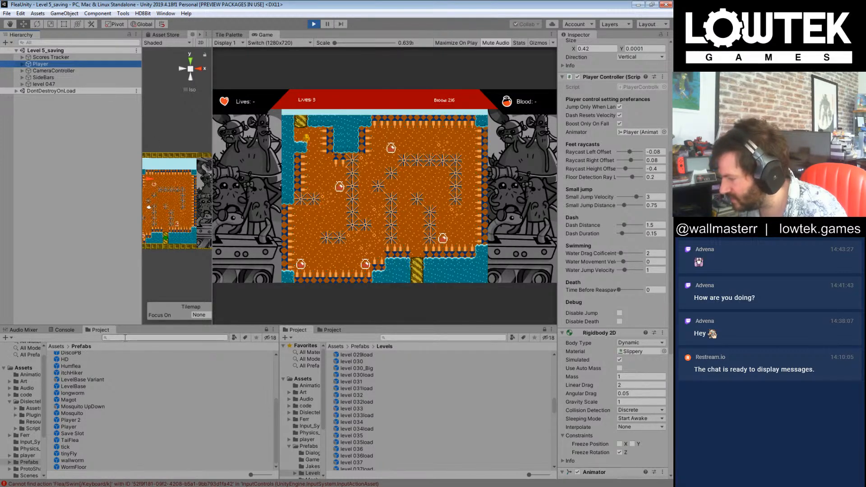
Step: Search the project for "player", select the Player prefab and set its Water Jump Velocity to 0.6
{"action": "left_click", "coordinate": [125, 337]}
{"action": "type", "text": "player"}
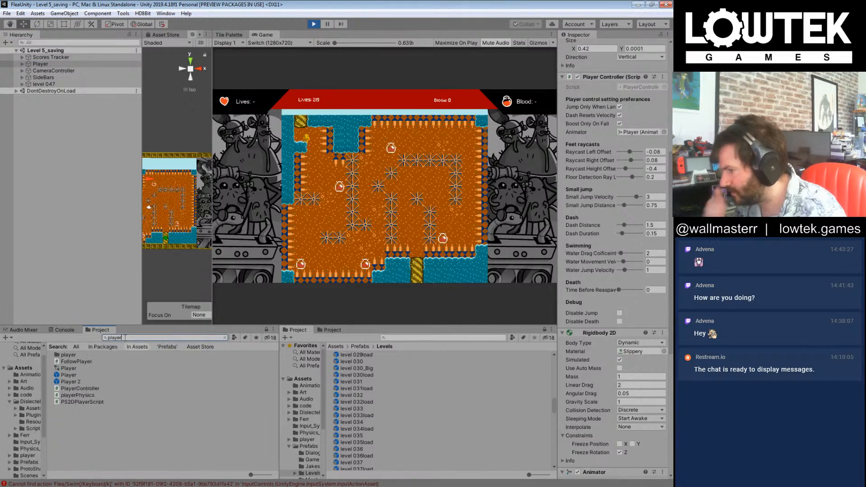
{"action": "left_click", "coordinate": [68, 375]}
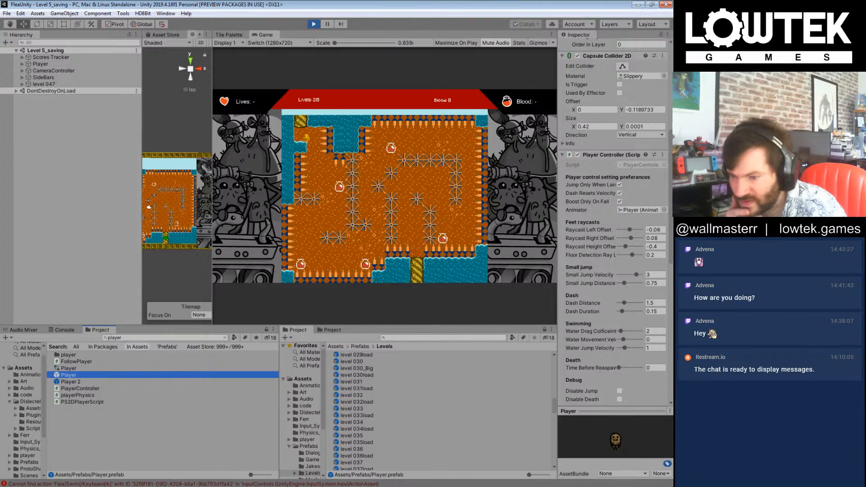
{"action": "left_click", "coordinate": [648, 348]}
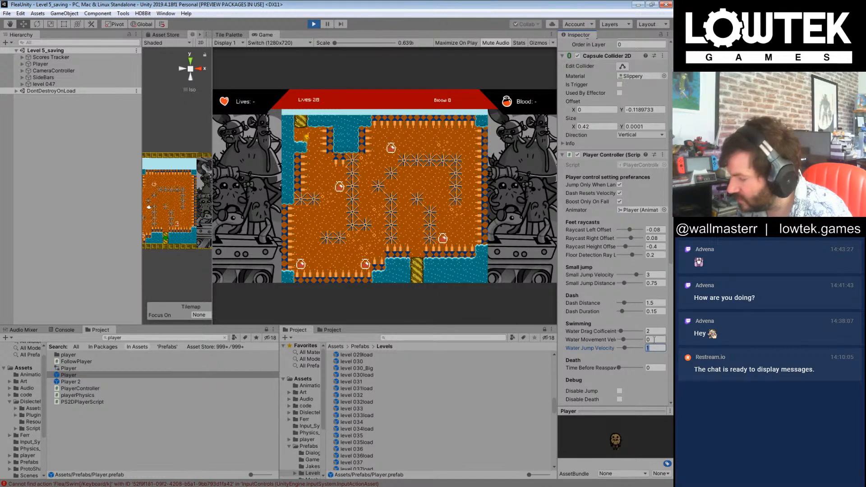
{"action": "type", "text": "0.6"}
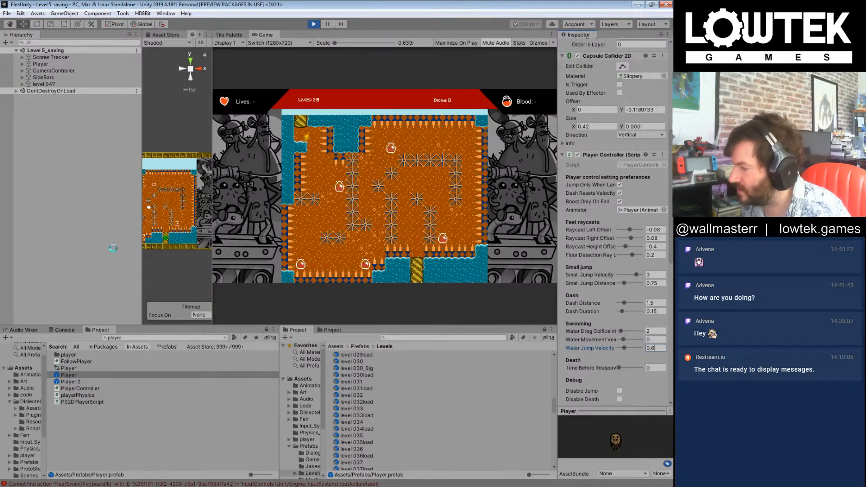
{"action": "left_click", "coordinate": [126, 255]}
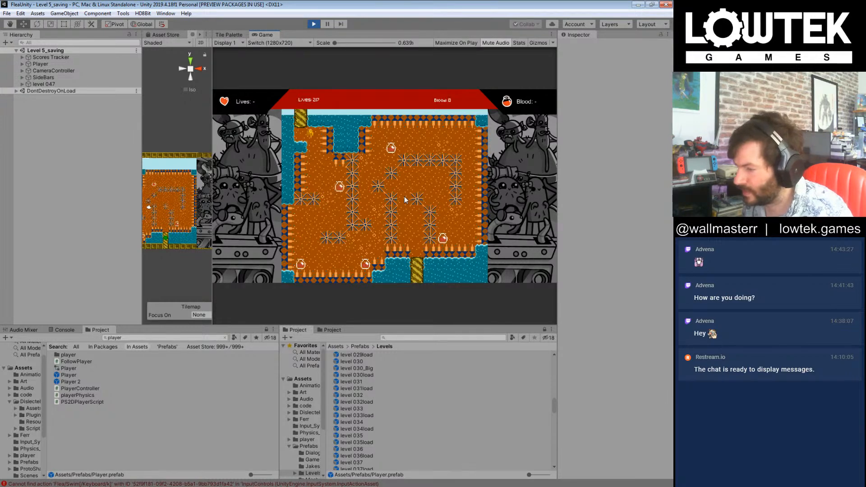
Step: Playtest level 047 with the edited Player prefab, swimming between the mines to collect the blood pickups in the lower area
{"action": "key", "text": "Right"}
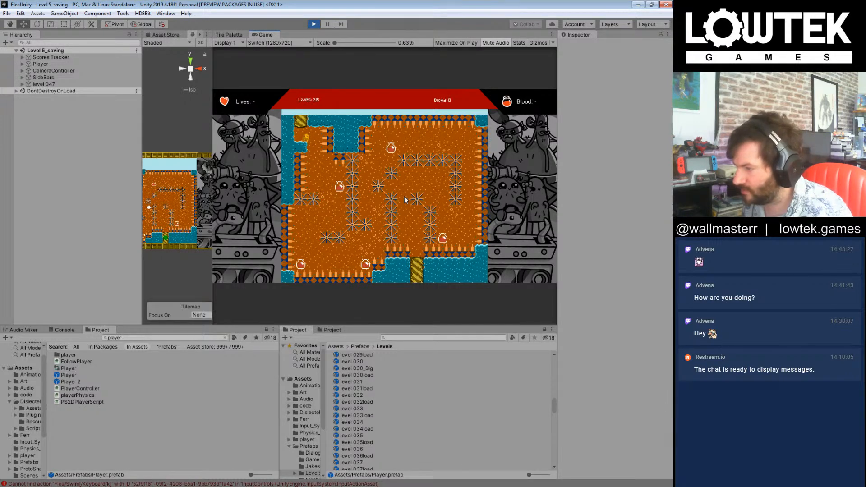
{"action": "key", "text": "Left"}
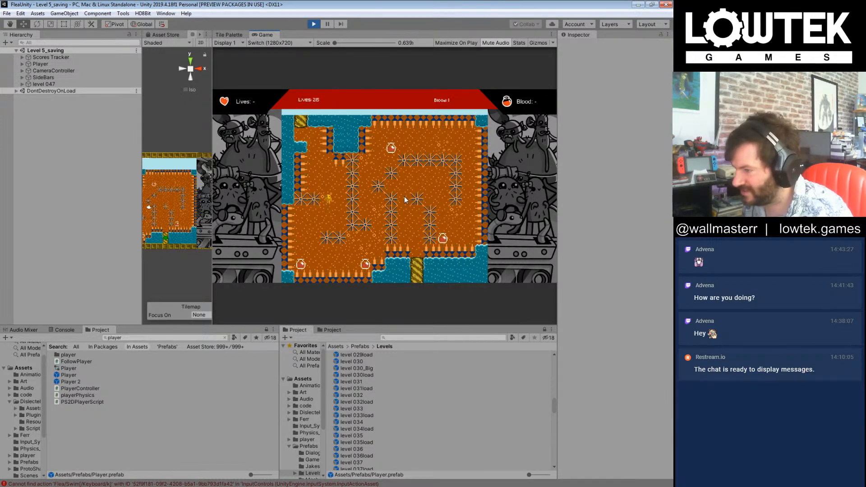
{"action": "key", "text": "Left"}
{"action": "key", "text": "Right"}
{"action": "key", "text": "Right"}
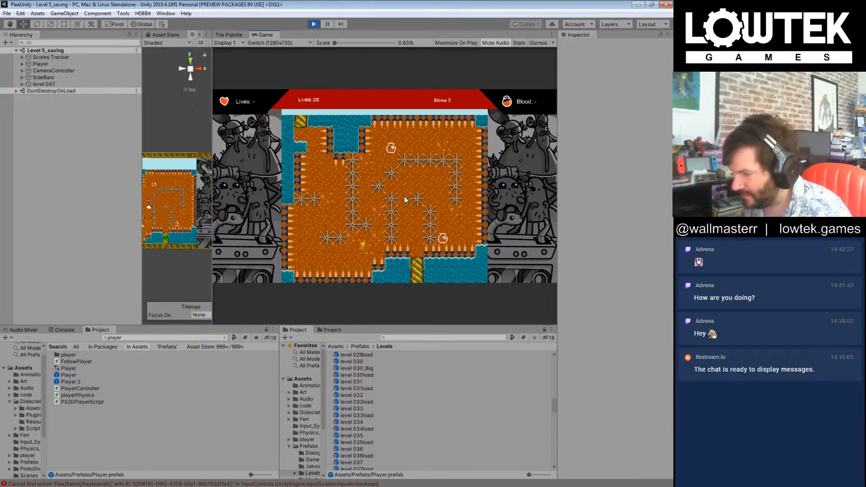
{"action": "key", "text": "Left"}
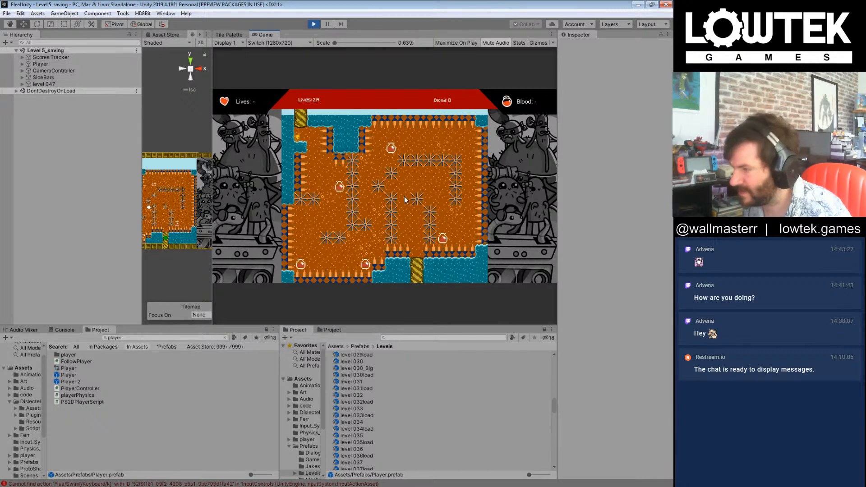
Step: Set the Player prefab's Water Jump Velocity to 0.1, try to save, and deselect the prefab
{"action": "left_click", "coordinate": [69, 376]}
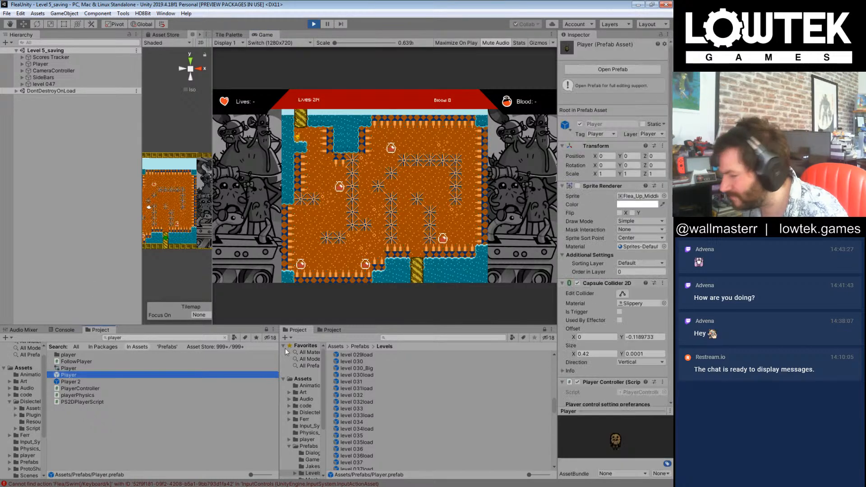
{"action": "scroll", "coordinate": [642, 325], "scroll_direction": "down", "scroll_amount": 6}
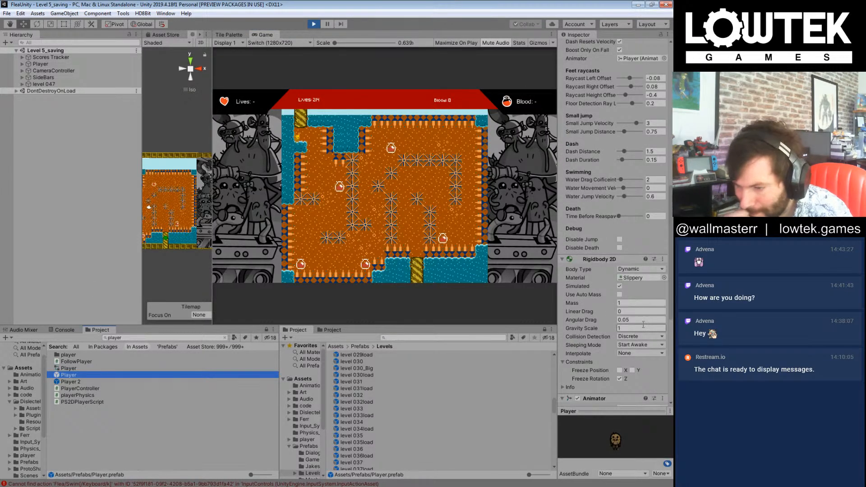
{"action": "scroll", "coordinate": [643, 325], "scroll_direction": "down", "scroll_amount": 5}
{"action": "scroll", "coordinate": [643, 328], "scroll_direction": "up", "scroll_amount": 6}
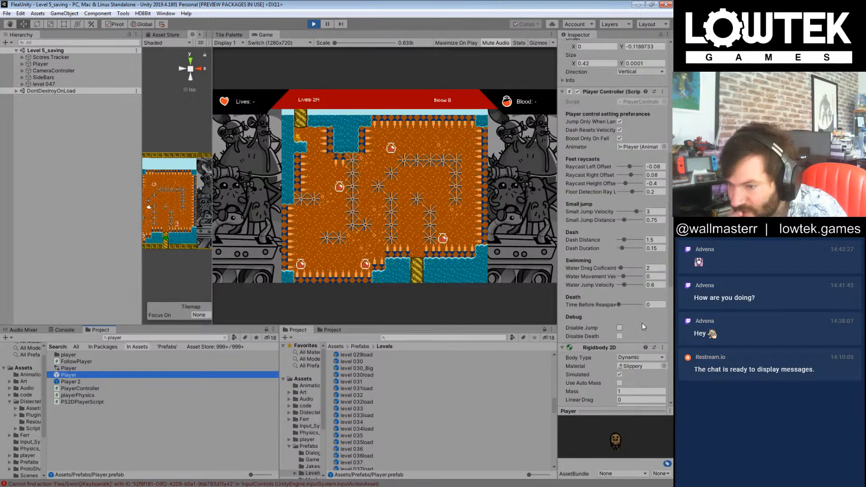
{"action": "left_click", "coordinate": [658, 288]}
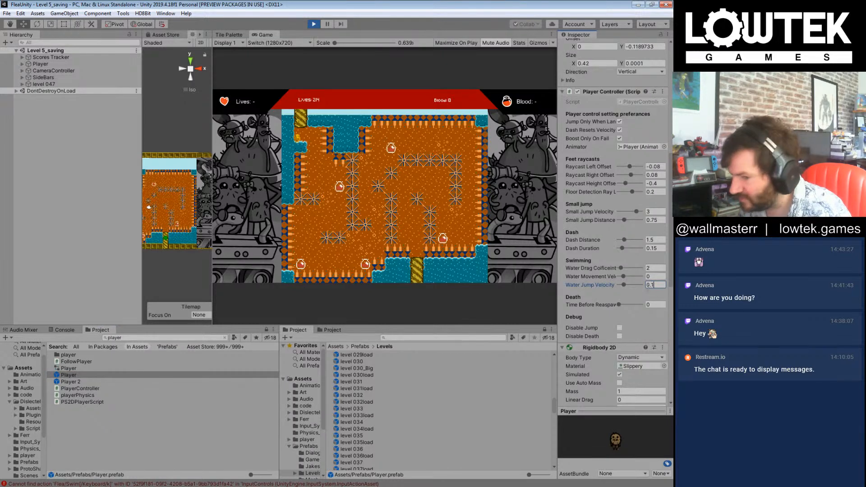
{"action": "key", "text": "ctrl+s"}
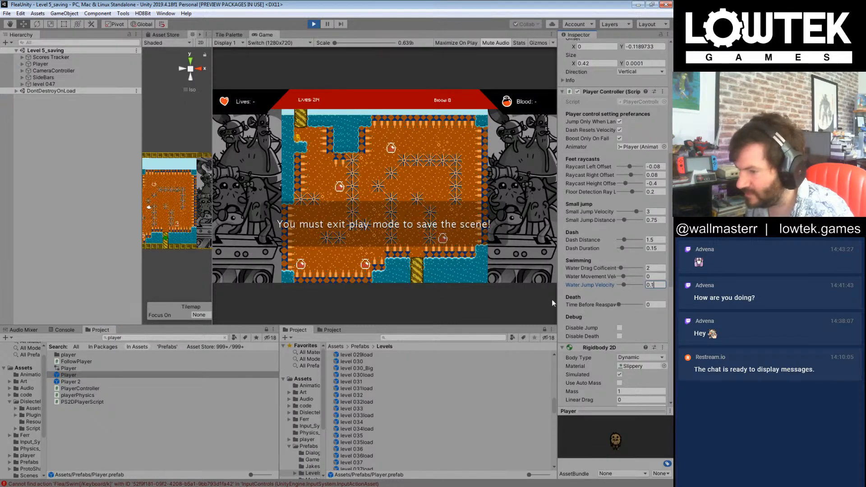
{"action": "left_click", "coordinate": [84, 215]}
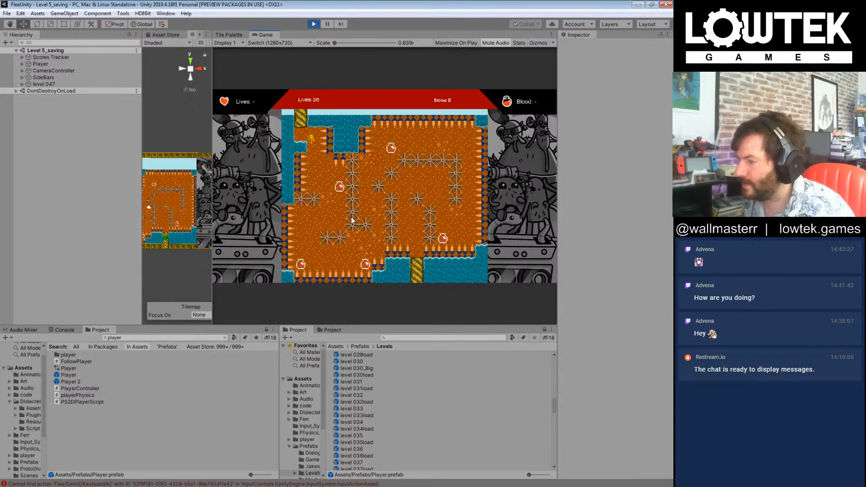
Step: Test the very low Water Jump Velocity in level 047 by swimming down past the first blood pickup
{"action": "key", "text": "d"}
{"action": "key", "text": "k"}
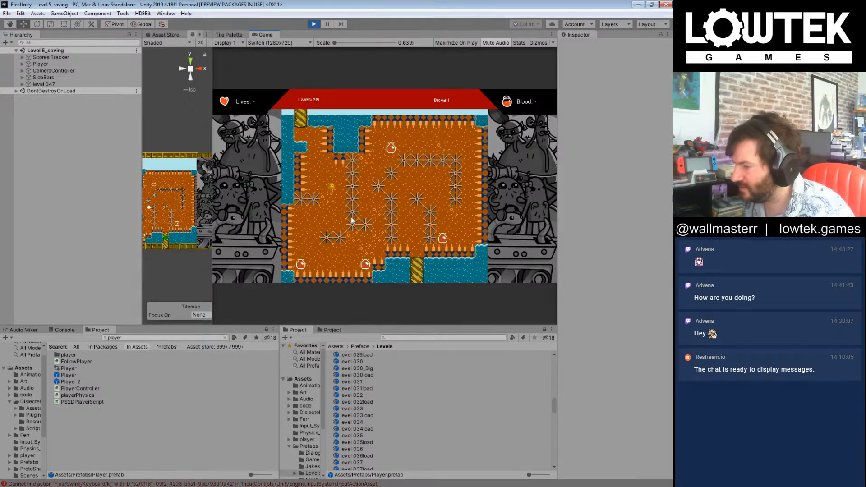
{"action": "key", "text": "a"}
{"action": "key", "text": "k"}
{"action": "key", "text": "d"}
{"action": "key", "text": "k"}
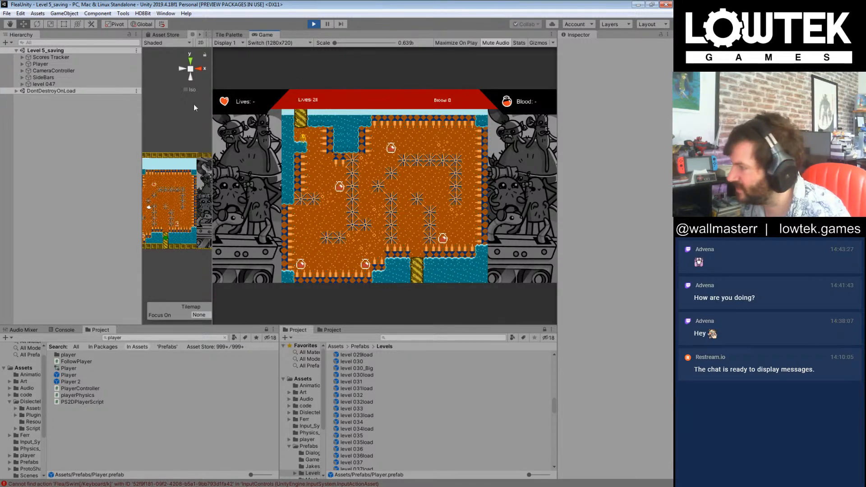
Step: Reselect the Player prefab and raise its Water Jump Velocity to 0.8
{"action": "left_click", "coordinate": [74, 375]}
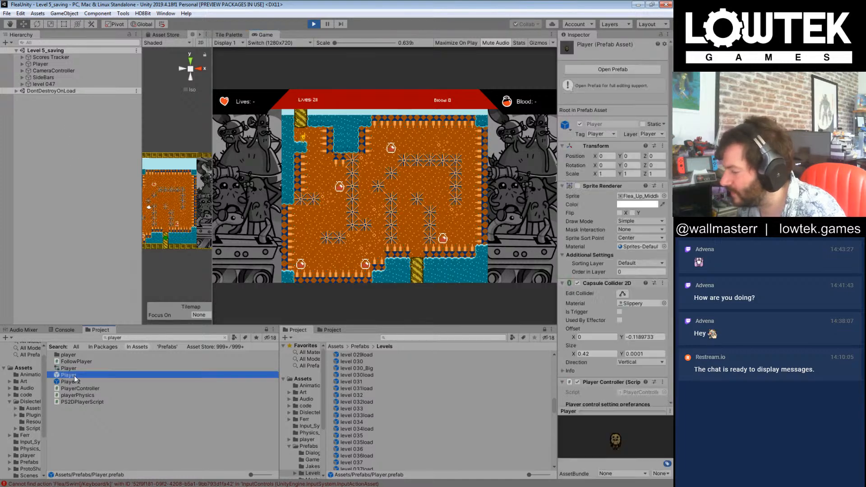
{"action": "scroll", "coordinate": [643, 280], "scroll_direction": "down", "scroll_amount": 15}
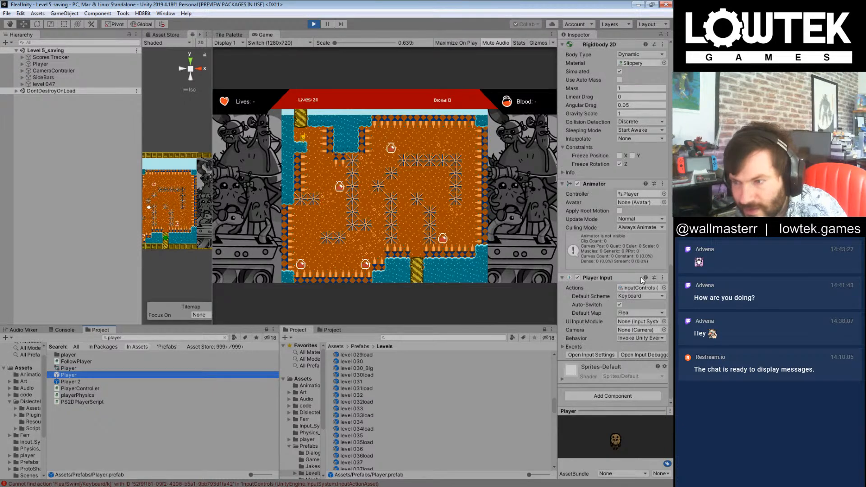
{"action": "scroll", "coordinate": [643, 281], "scroll_direction": "up", "scroll_amount": 10}
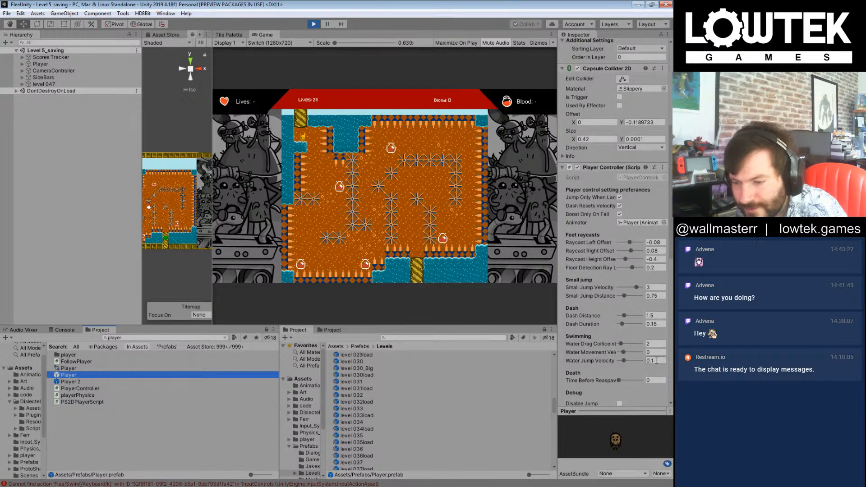
{"action": "left_click", "coordinate": [655, 361]}
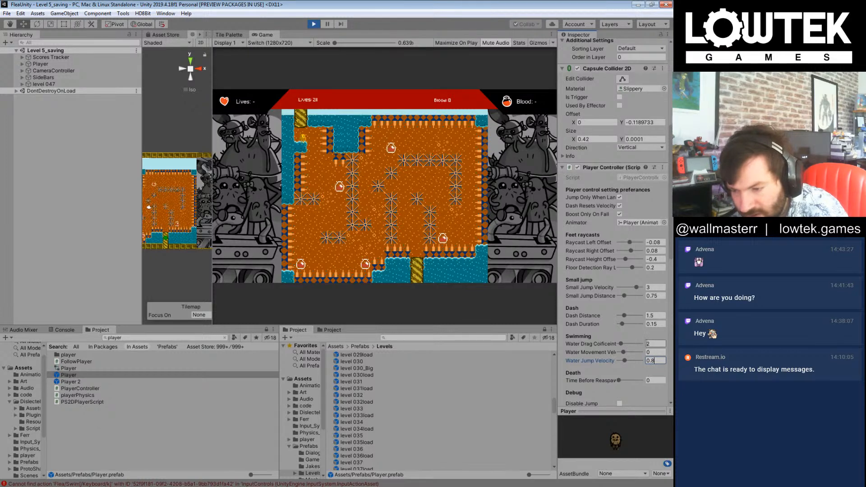
{"action": "left_click", "coordinate": [621, 381]}
{"action": "left_click_drag", "start_coordinate": [621, 380], "coordinate": [623, 384]}
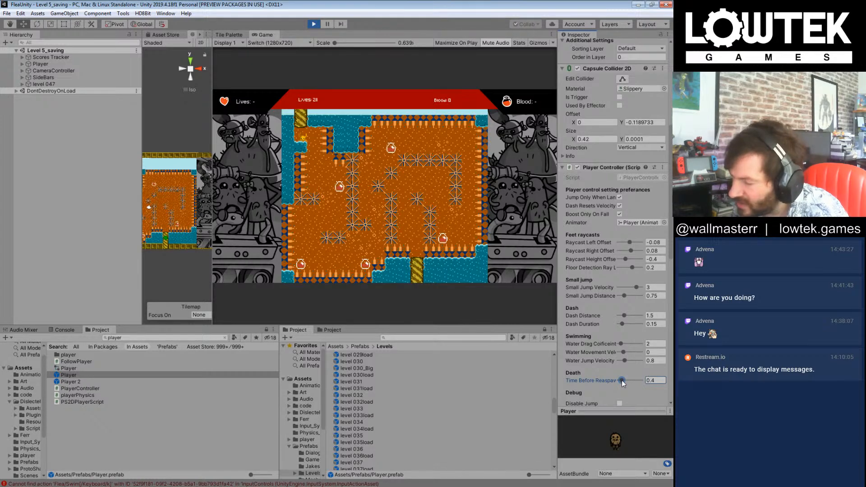
{"action": "mouse_move", "coordinate": [622, 383]}
{"action": "left_mouse_down"}
{"action": "mouse_move", "coordinate": [611, 382]}
{"action": "mouse_move", "coordinate": [620, 371]}
{"action": "left_mouse_up"}
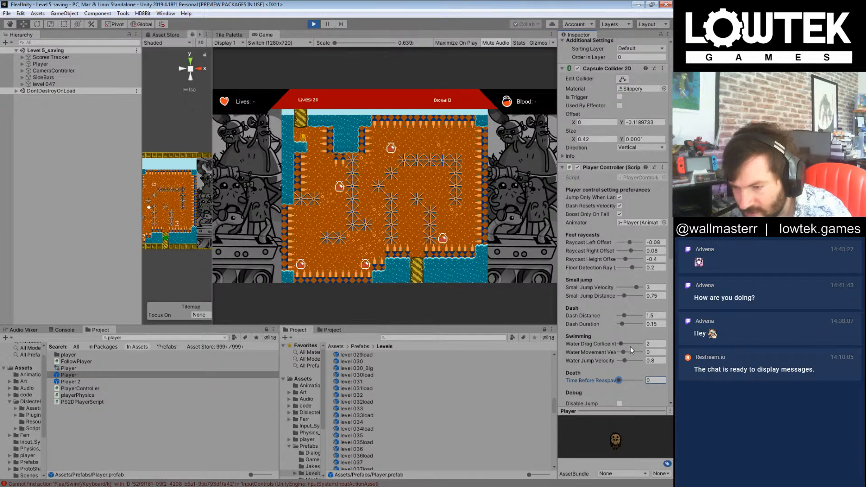
Step: Widen the Inspector to show the full swimming labels and set the Player prefab's Water Movement Velocity Delta to 0.58
{"action": "left_click_drag", "start_coordinate": [558, 356], "coordinate": [476, 354]}
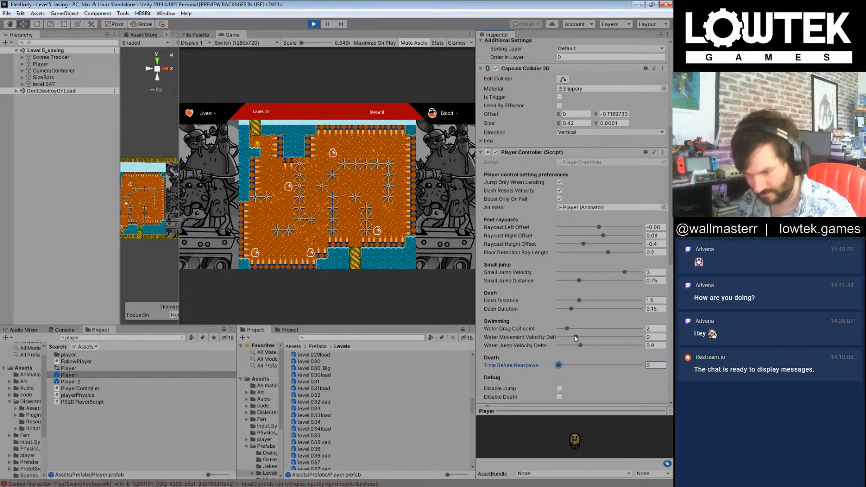
{"action": "left_click_drag", "start_coordinate": [575, 337], "coordinate": [578, 340]}
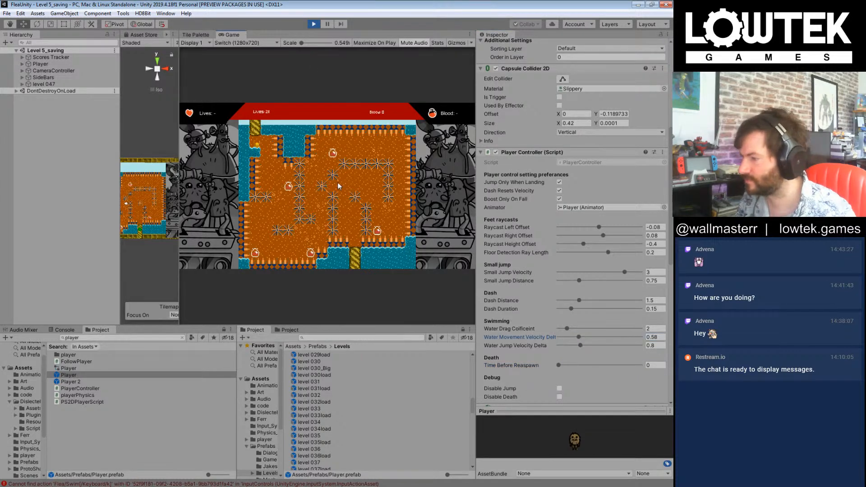
{"action": "left_click", "coordinate": [100, 188]}
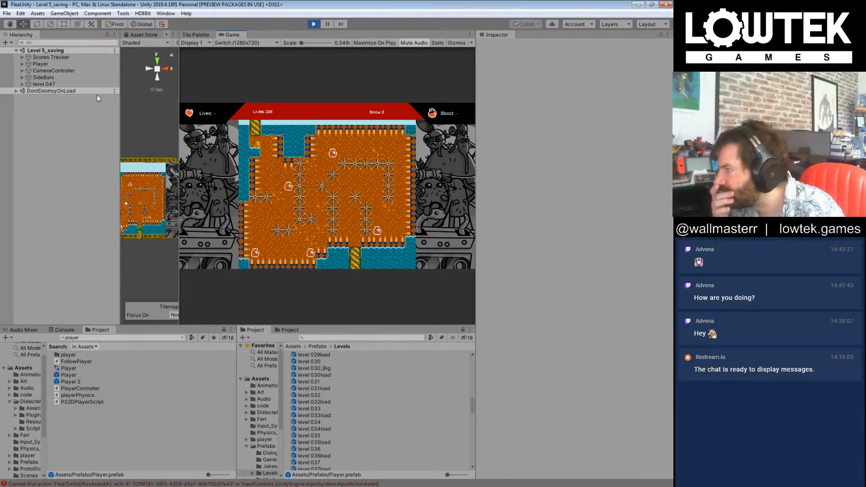
Step: Reselect the Player prefab and lower its Water Movement Velocity Delta to -4
{"action": "left_click", "coordinate": [68, 375]}
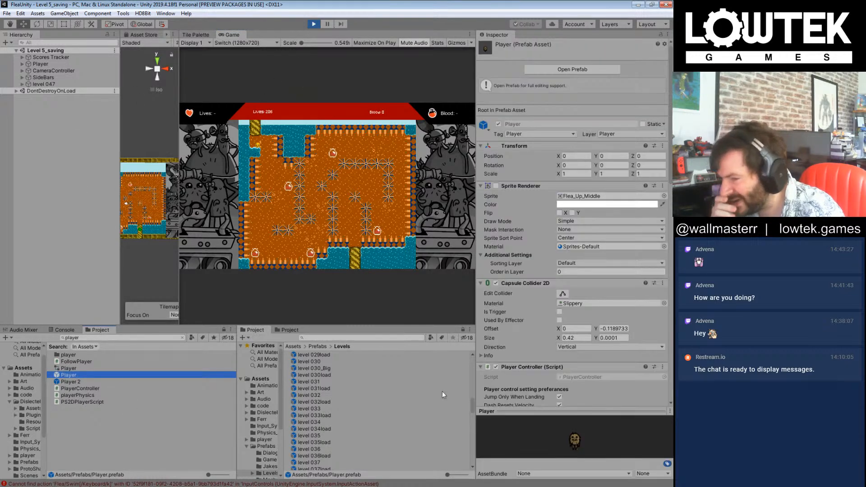
{"action": "scroll", "coordinate": [564, 365], "scroll_direction": "down", "scroll_amount": 4}
{"action": "scroll", "coordinate": [564, 364], "scroll_direction": "down", "scroll_amount": 3}
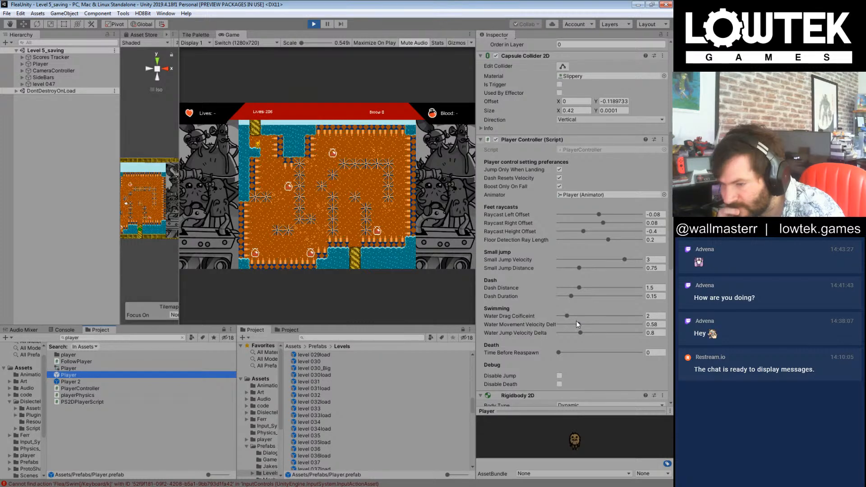
{"action": "left_click_drag", "start_coordinate": [578, 324], "coordinate": [570, 325]}
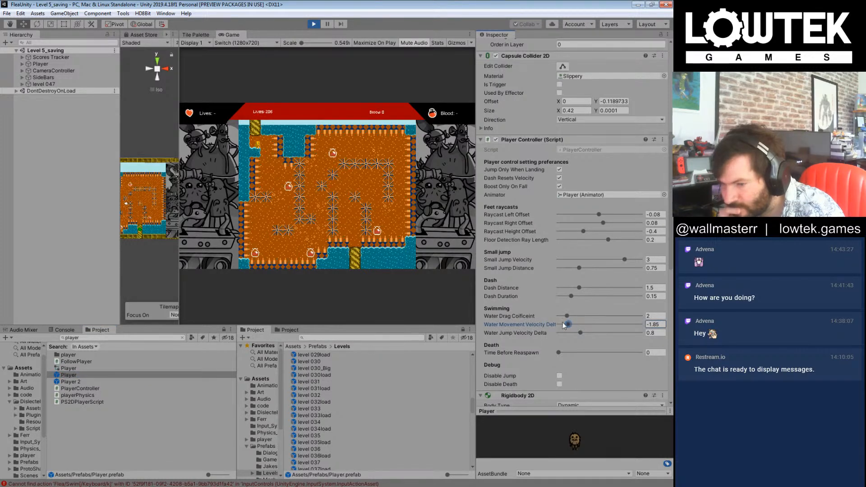
{"action": "left_click", "coordinate": [18, 211]}
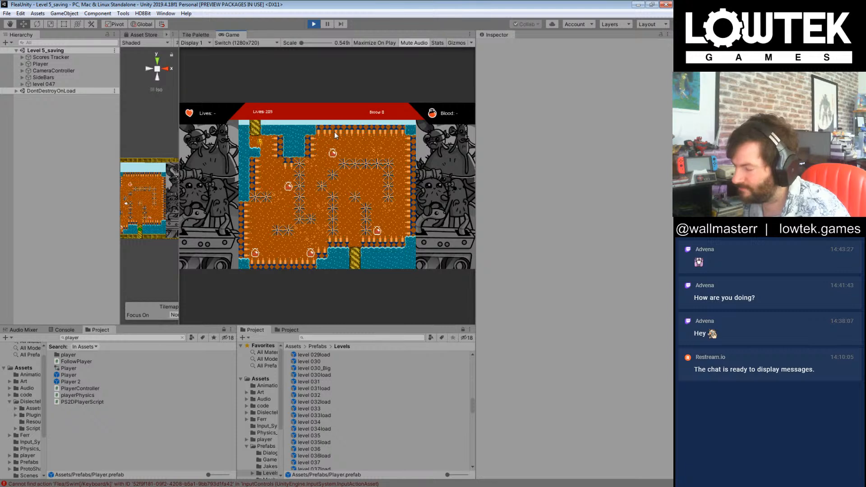
Step: Reduce the Player prefab's Water Drag Coefficient to 1.2 and deselect the prefab to resume playtesting
{"action": "left_click", "coordinate": [68, 377]}
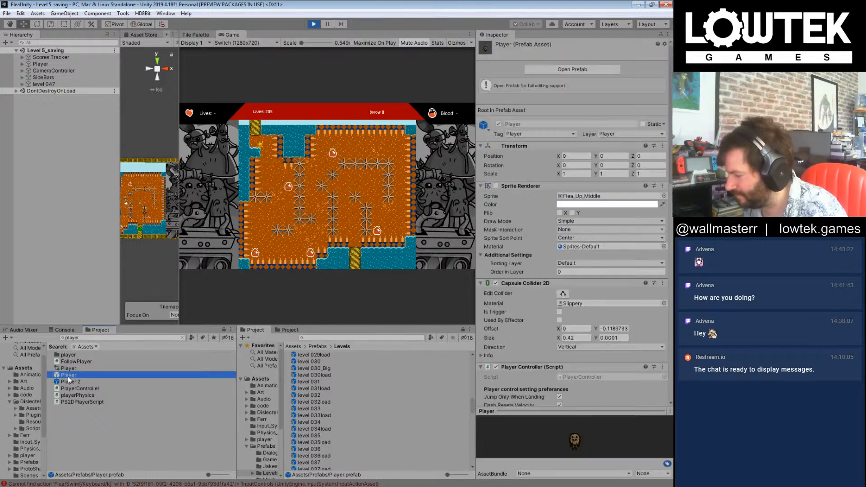
{"action": "scroll", "coordinate": [585, 316], "scroll_direction": "down", "scroll_amount": 15}
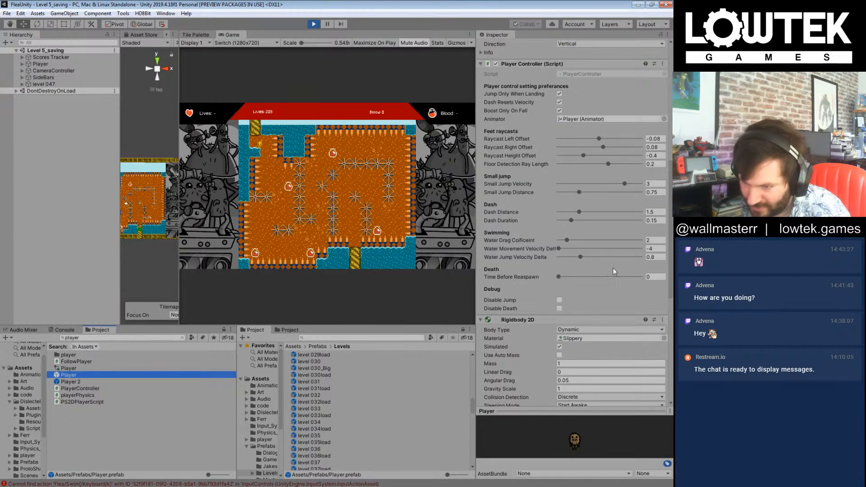
{"action": "left_click_drag", "start_coordinate": [566, 240], "coordinate": [556, 241]}
{"action": "left_click", "coordinate": [563, 243]}
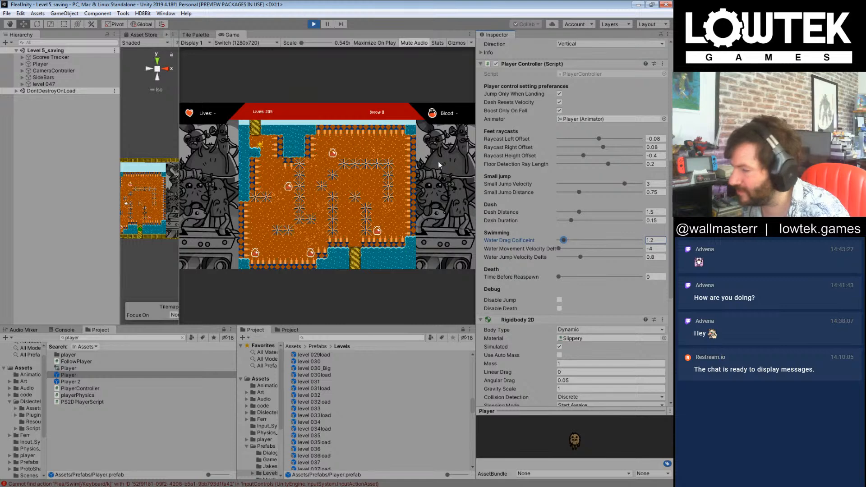
{"action": "left_click", "coordinate": [2, 173]}
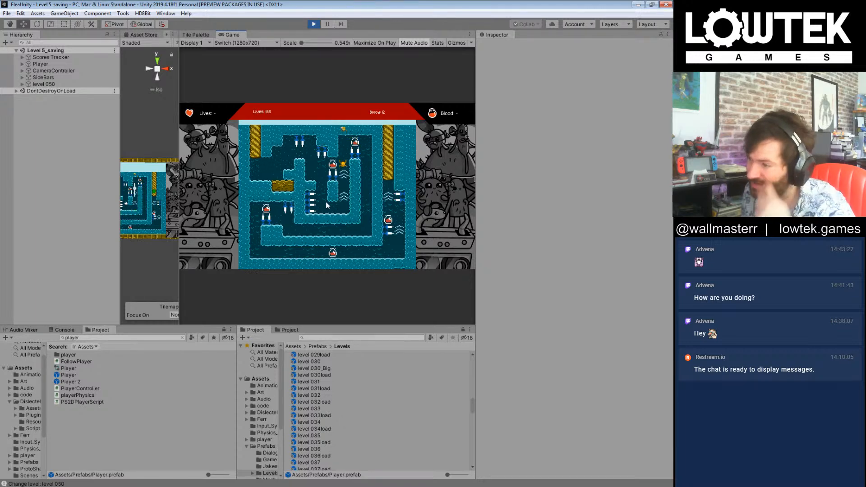
Step: Playtest level 050 by swimming the flea down the tall shaft, around the spiked corridor's far end and back along the lowest passage
{"action": "key", "text": "Left"}
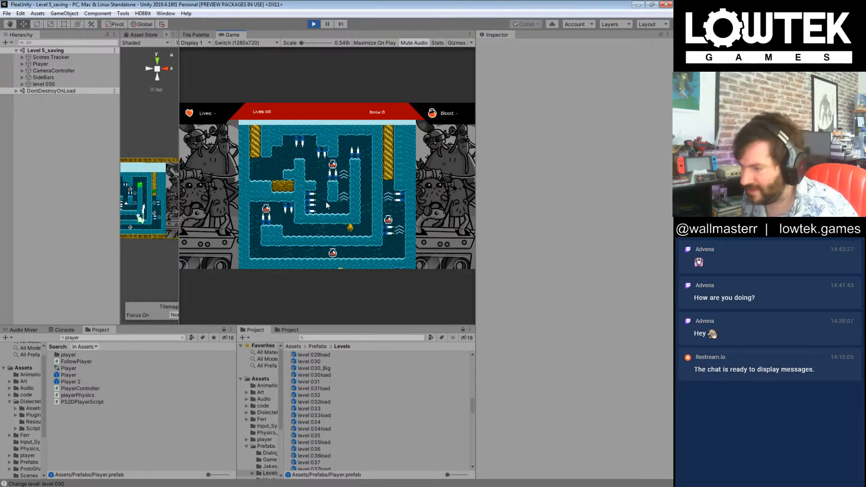
{"action": "key", "text": "Left"}
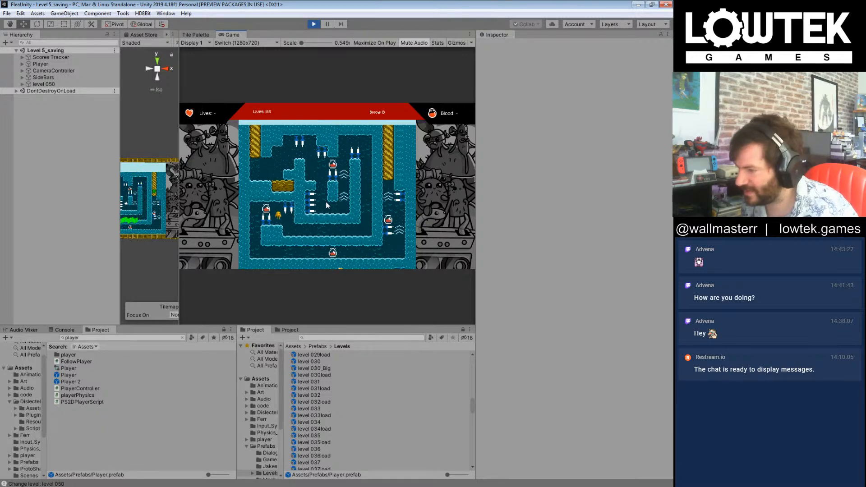
{"action": "key", "text": "Left"}
{"action": "key", "text": "Right"}
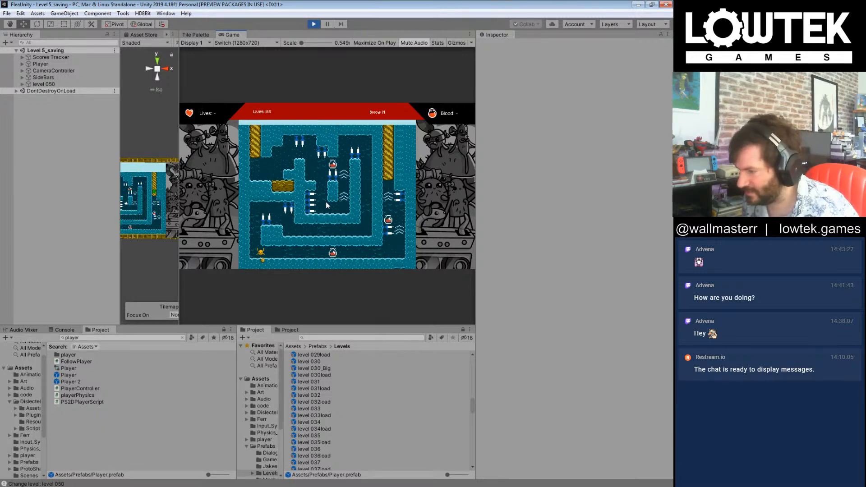
{"action": "key", "text": "Right"}
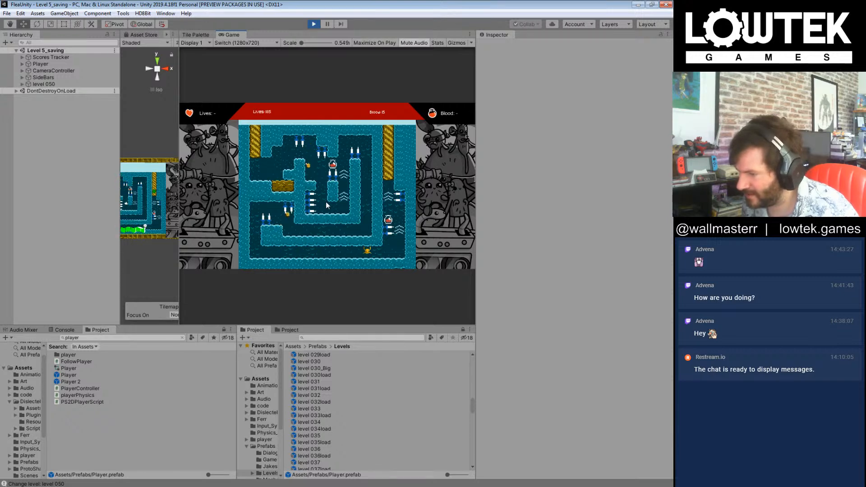
{"action": "key", "text": "Left"}
Step: Retry level 050's opening stretch, steering the flea from the start ledge past the ceiling spikes toward the first blood pickups
{"action": "key", "text": "Right"}
{"action": "key", "text": "Right"}
{"action": "key", "text": "Right"}
{"action": "key", "text": "Right"}
{"action": "key", "text": "Right"}
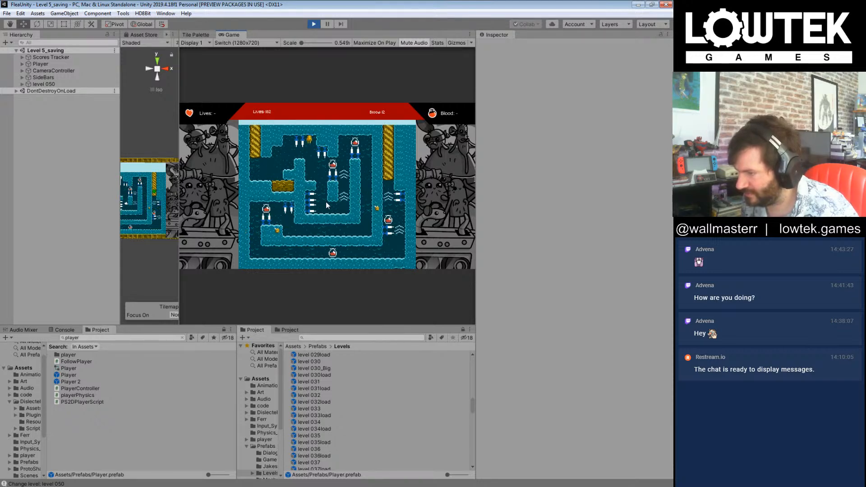
{"action": "key", "text": "Right"}
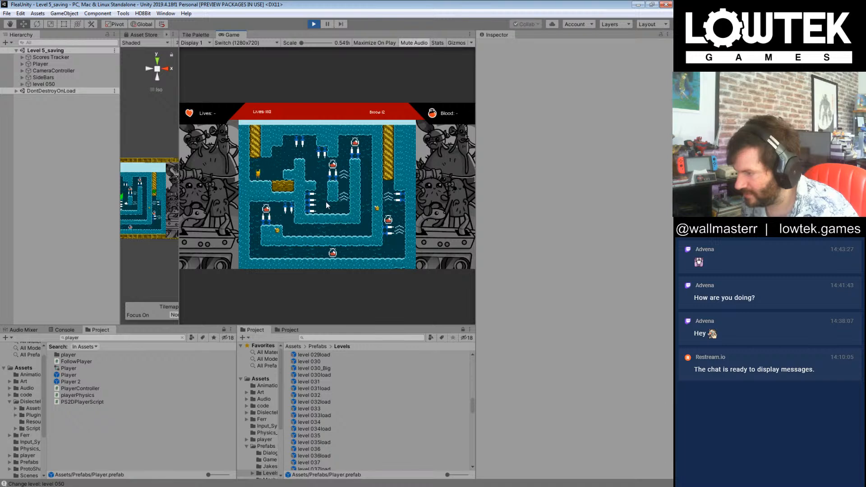
Step: Swim the flea from the start through the upper blood pickups, down the tall shaft and along the middle corridor toward its spiked end
{"action": "key", "text": "Right"}
{"action": "key", "text": "Right"}
{"action": "key", "text": "Right"}
{"action": "key", "text": "Right"}
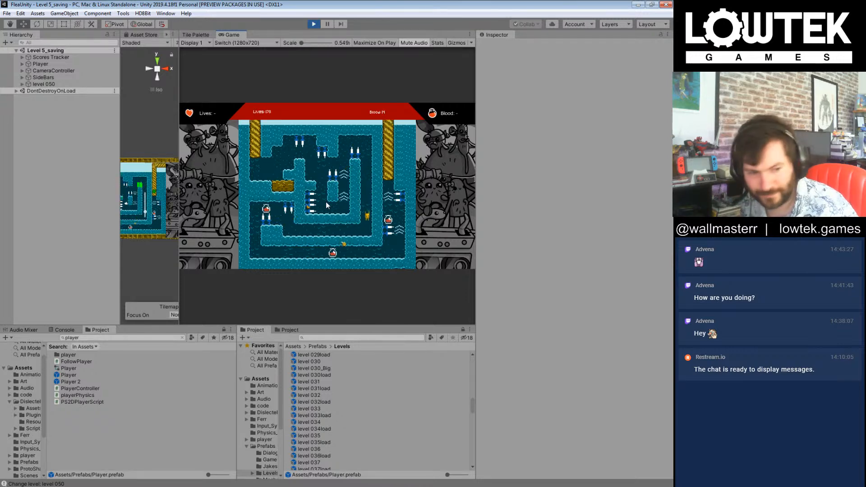
{"action": "key", "text": "Left"}
{"action": "key", "text": "Left"}
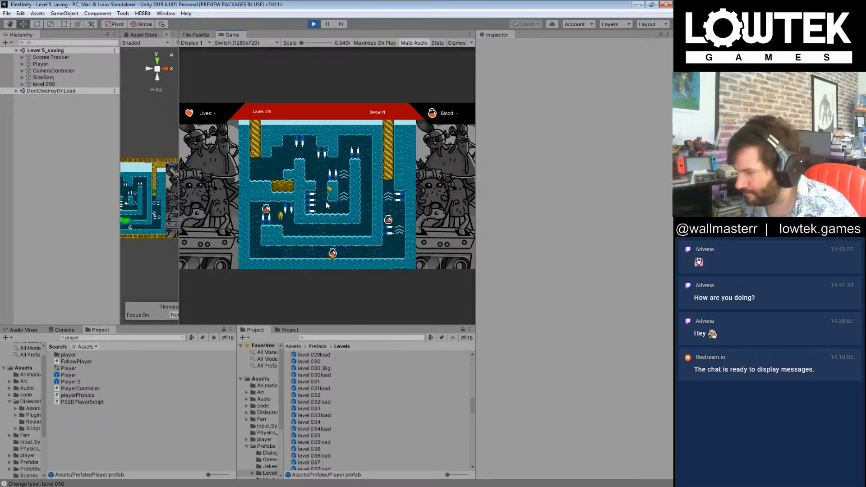
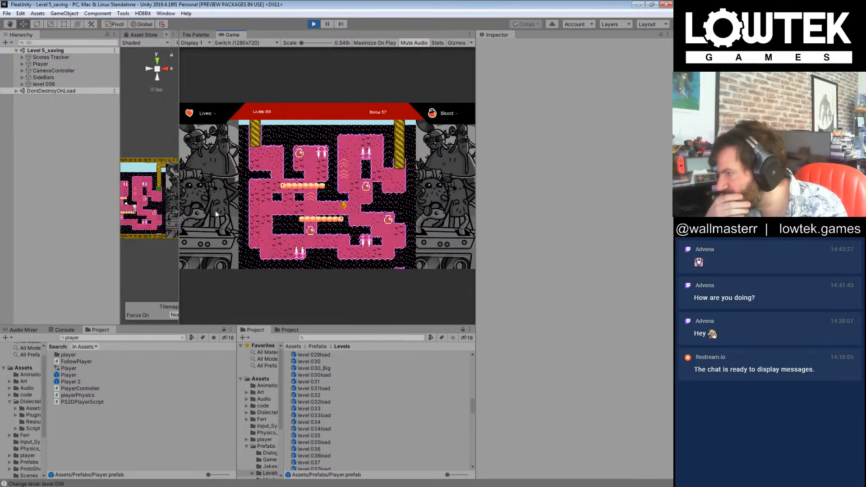
Step: Examine the running level 056's objects and locate the longworm enemy beside the side panel artwork in an enlarged scene view
{"action": "left_click", "coordinate": [22, 77]}
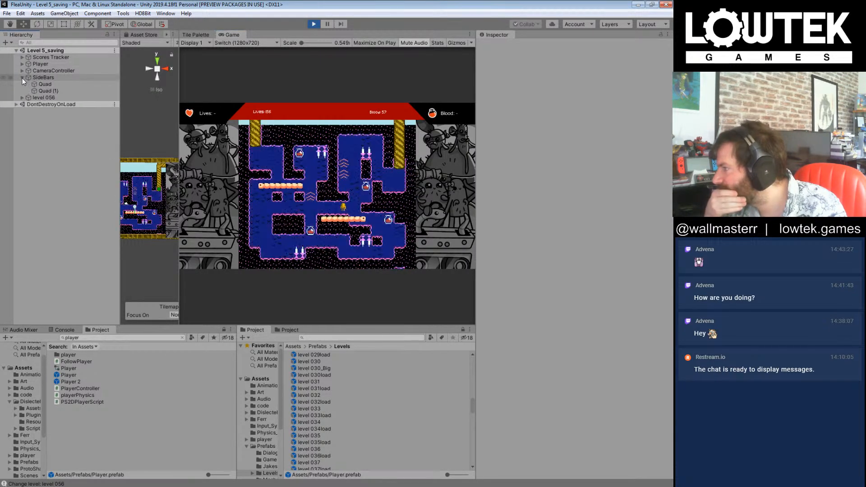
{"action": "left_click", "coordinate": [44, 91]}
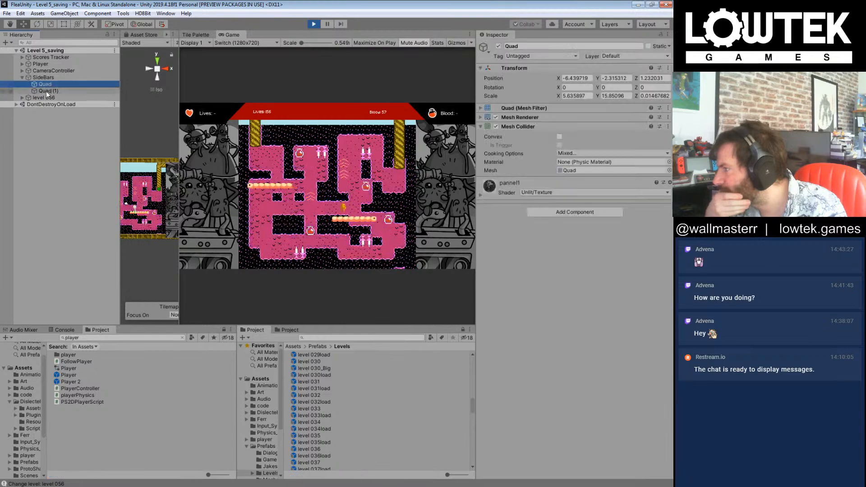
{"action": "left_click", "coordinate": [23, 97]}
{"action": "left_click_drag", "start_coordinate": [179, 248], "coordinate": [282, 249]}
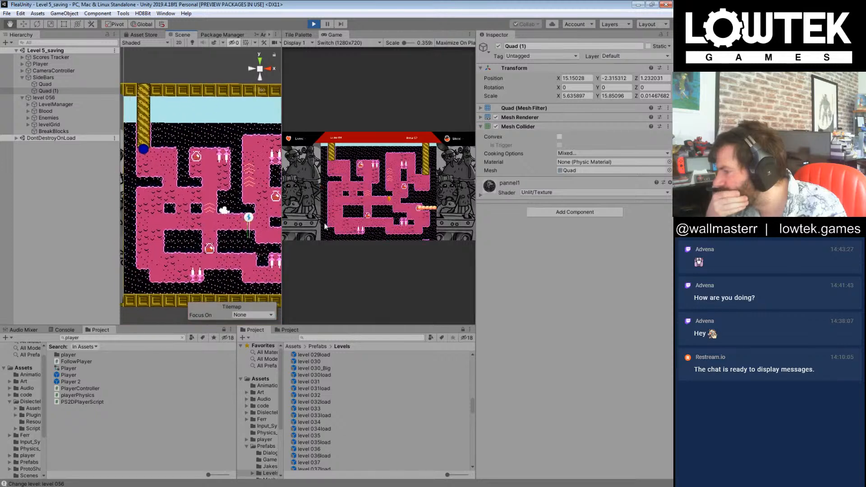
{"action": "middle_click_drag", "start_coordinate": [493, 237], "coordinate": [180, 180]}
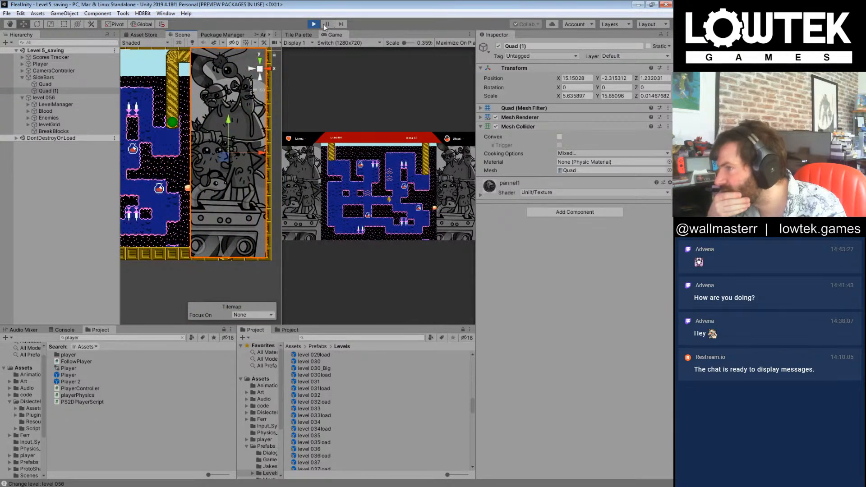
{"action": "left_click", "coordinate": [190, 190]}
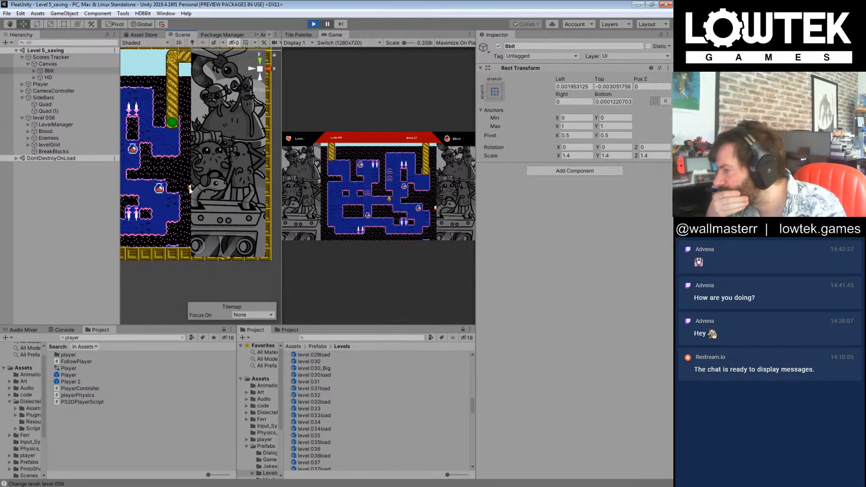
{"action": "left_click", "coordinate": [190, 190]}
{"action": "left_click", "coordinate": [190, 190]}
{"action": "left_click", "coordinate": [190, 190]}
{"action": "left_click", "coordinate": [190, 190]}
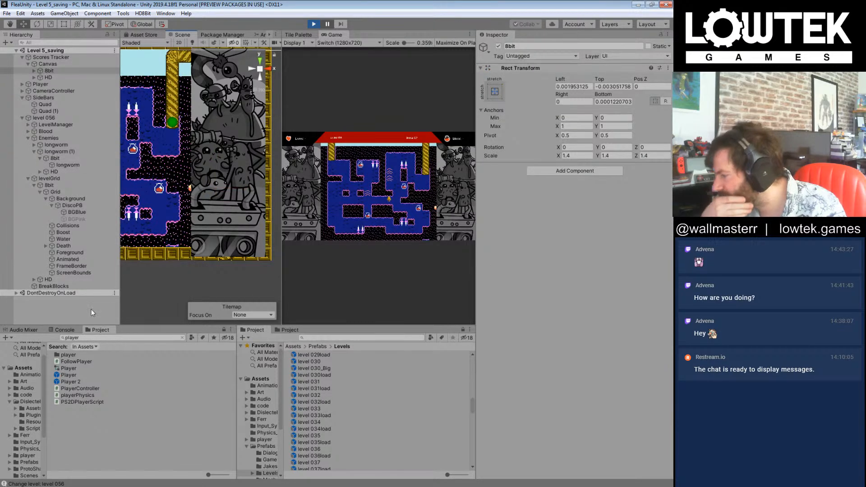
Step: Clear the player asset search, browse the Prefabs folder and inspect the level's DiscoPB background object
{"action": "left_click", "coordinate": [182, 338]}
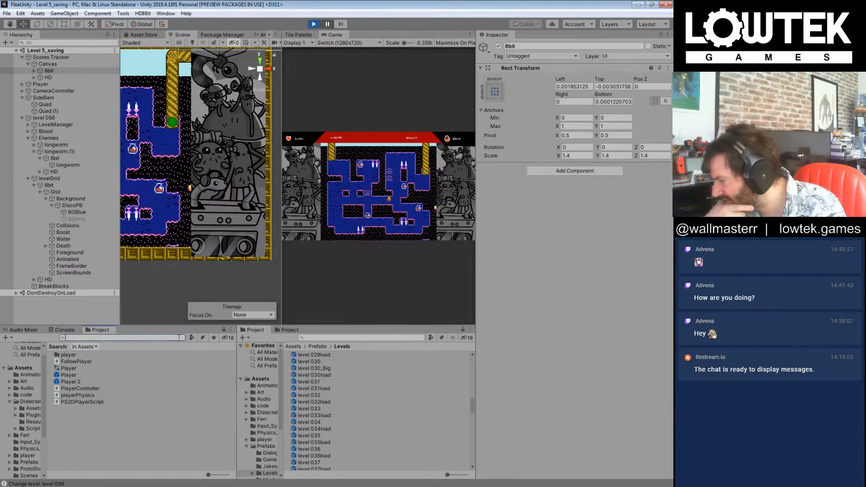
{"action": "left_click", "coordinate": [104, 382]}
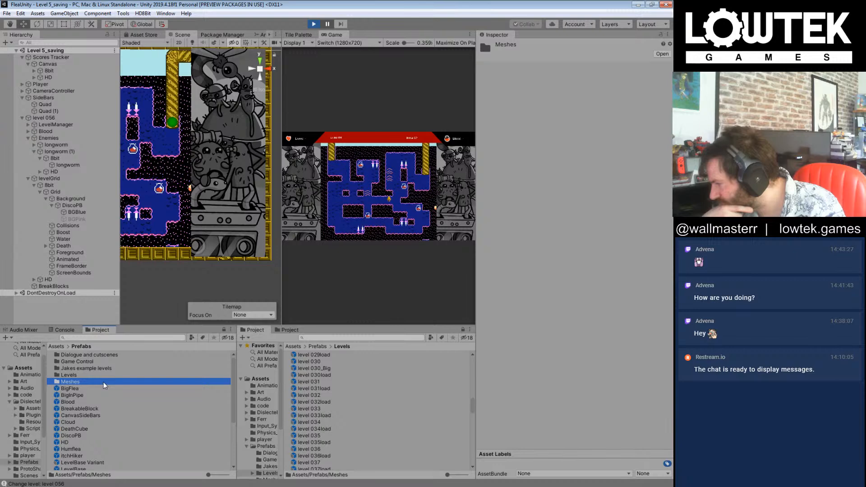
{"action": "scroll", "coordinate": [87, 376], "scroll_direction": "down", "scroll_amount": 5}
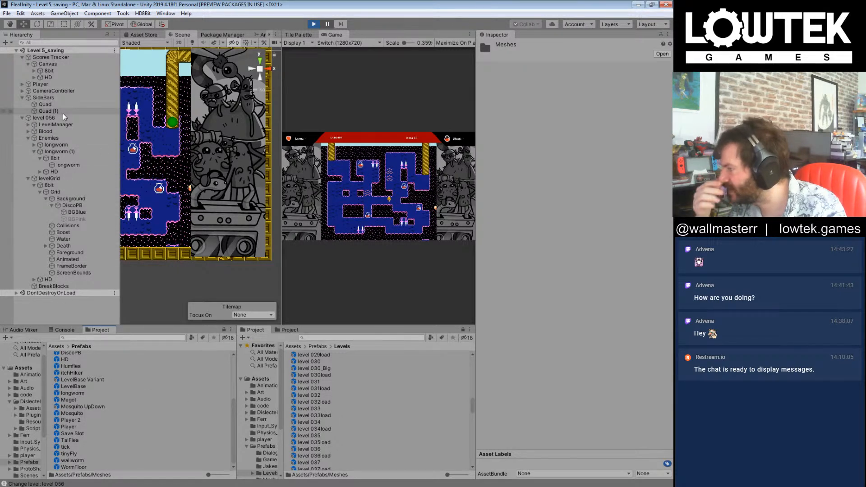
{"action": "left_click", "coordinate": [84, 205]}
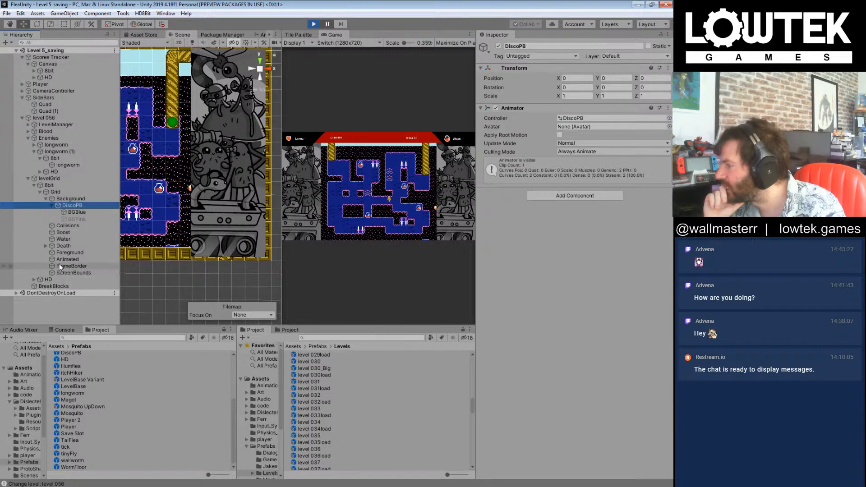
Step: Find the level 056 prefab in the Levels folder and open it for editing
{"action": "left_click", "coordinate": [377, 400]}
{"action": "left_click", "coordinate": [345, 443]}
{"action": "scroll", "coordinate": [344, 445], "scroll_direction": "down", "scroll_amount": 3}
{"action": "scroll", "coordinate": [344, 440], "scroll_direction": "down", "scroll_amount": 5}
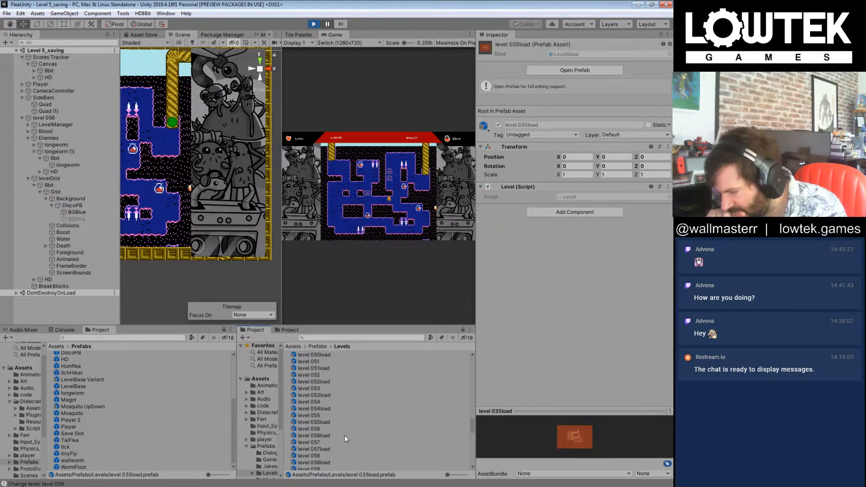
{"action": "double_click", "coordinate": [316, 428]}
Step: Set the Move In Direction speed of both longworms in level 056 to 2
{"action": "scroll", "coordinate": [175, 194], "scroll_direction": "up", "scroll_amount": 3}
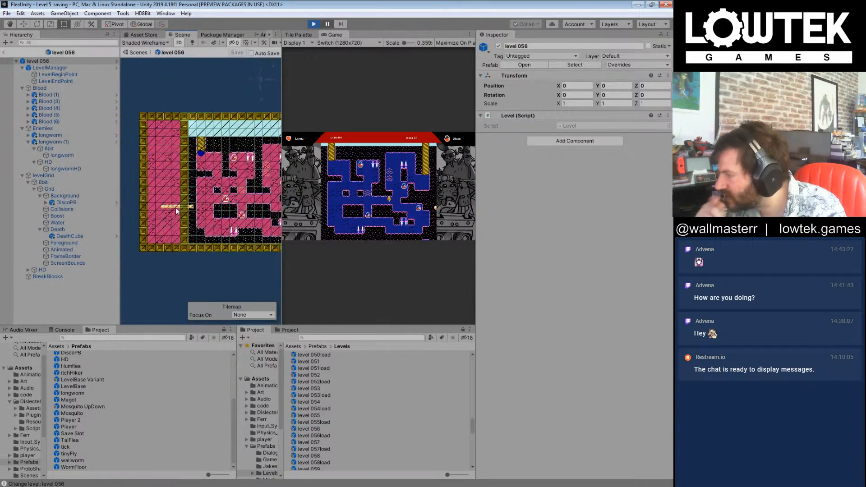
{"action": "left_click", "coordinate": [175, 210]}
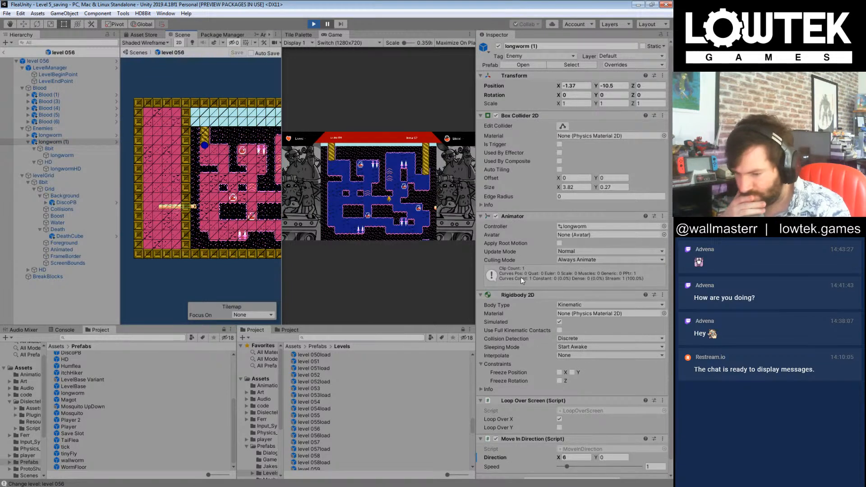
{"action": "scroll", "coordinate": [528, 274], "scroll_direction": "down", "scroll_amount": 1}
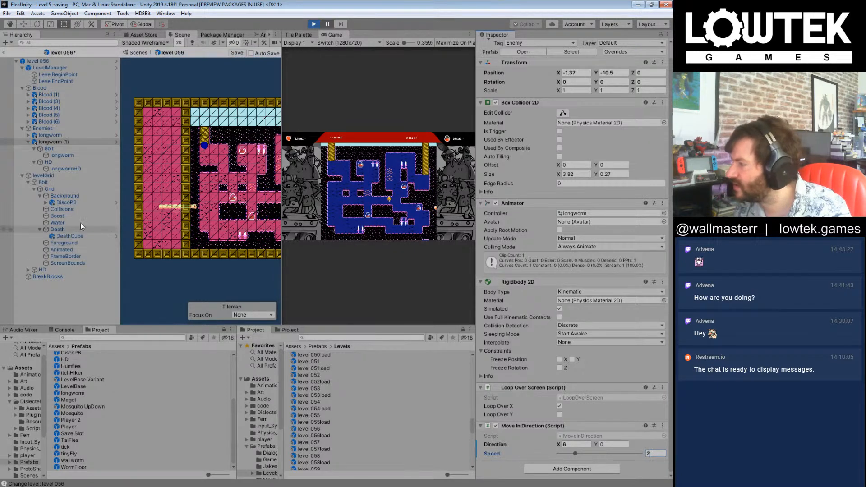
{"action": "left_click", "coordinate": [65, 136]}
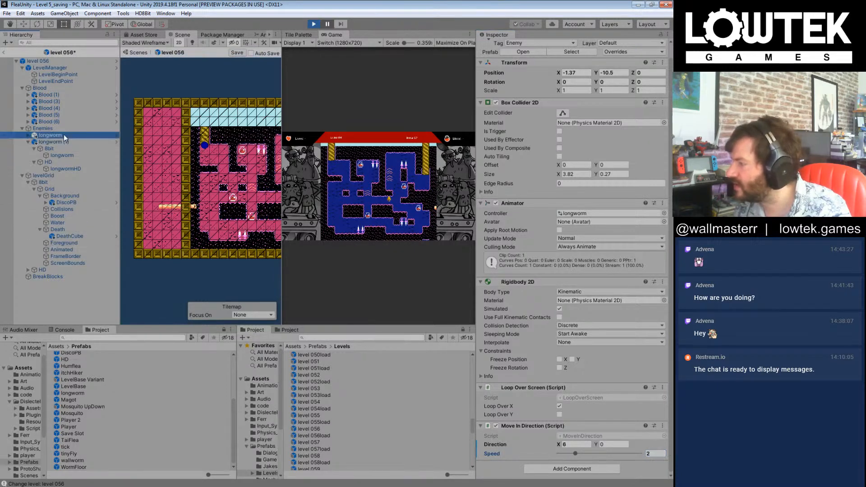
{"action": "left_click", "coordinate": [655, 454]}
{"action": "type", "text": "2"}
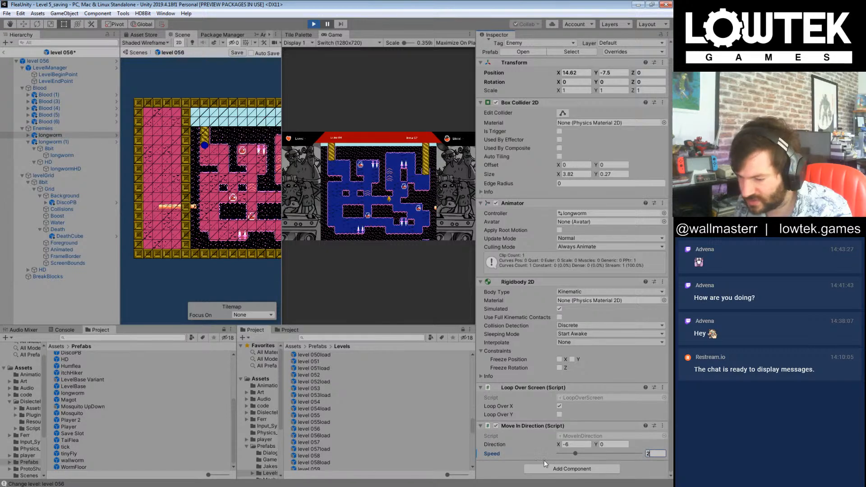
Step: Save the level 056 prefab, return to the main scene and resume the playtest
{"action": "left_click", "coordinate": [81, 314]}
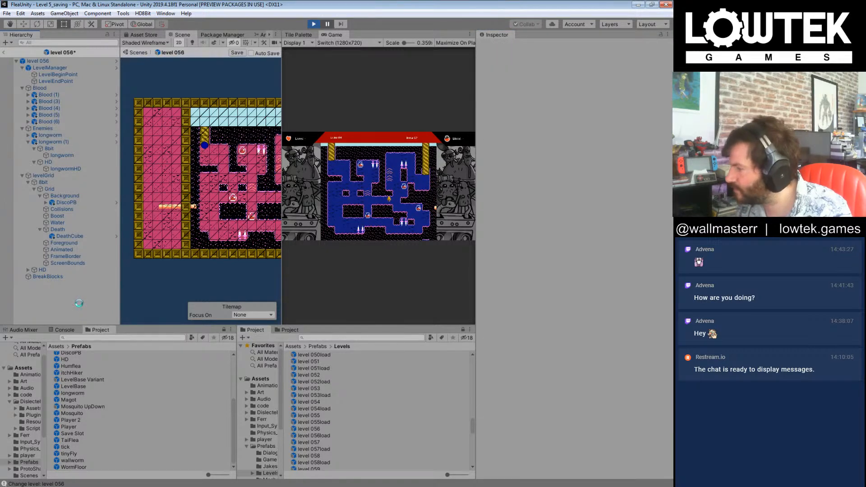
{"action": "left_click", "coordinate": [3, 52]}
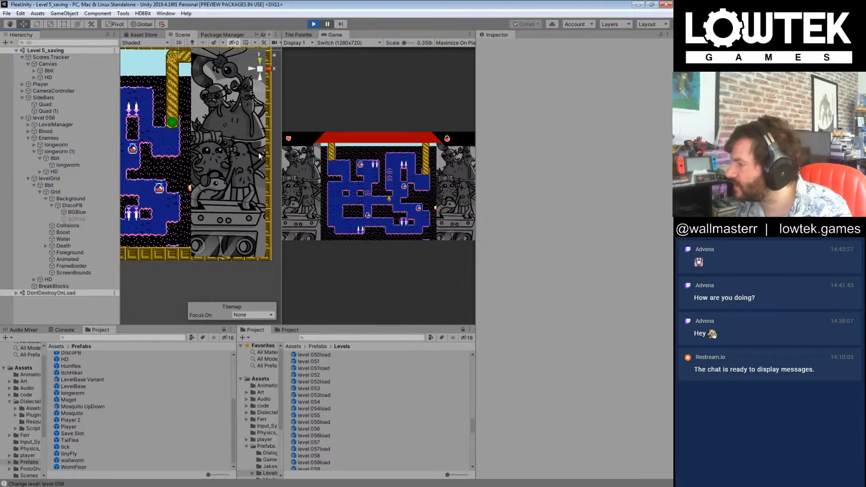
{"action": "left_click", "coordinate": [328, 24]}
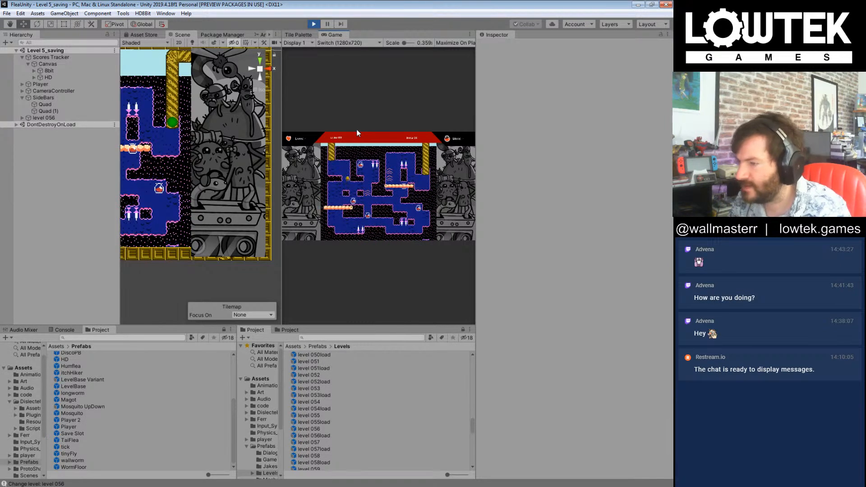
Step: Set the Move In Direction speed of both level 056 longworms to 5, then save the prefab and return to the scene
{"action": "double_click", "coordinate": [321, 429]}
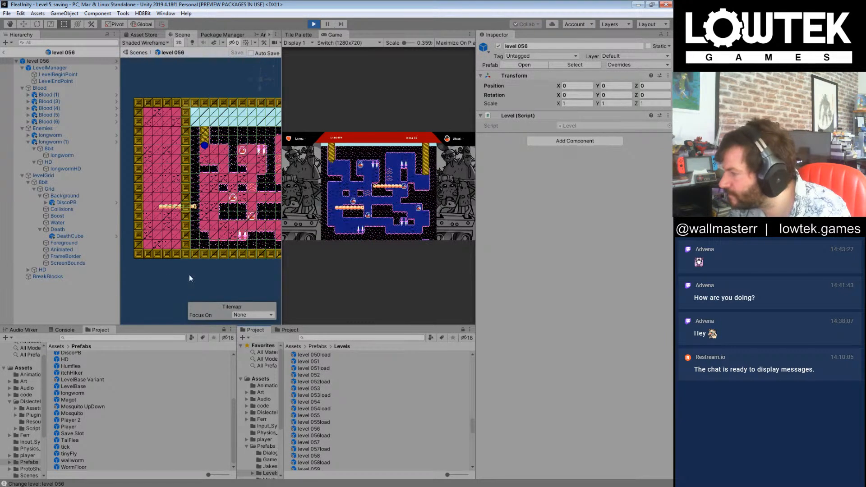
{"action": "left_click", "coordinate": [61, 135]}
{"action": "left_click", "coordinate": [602, 466]}
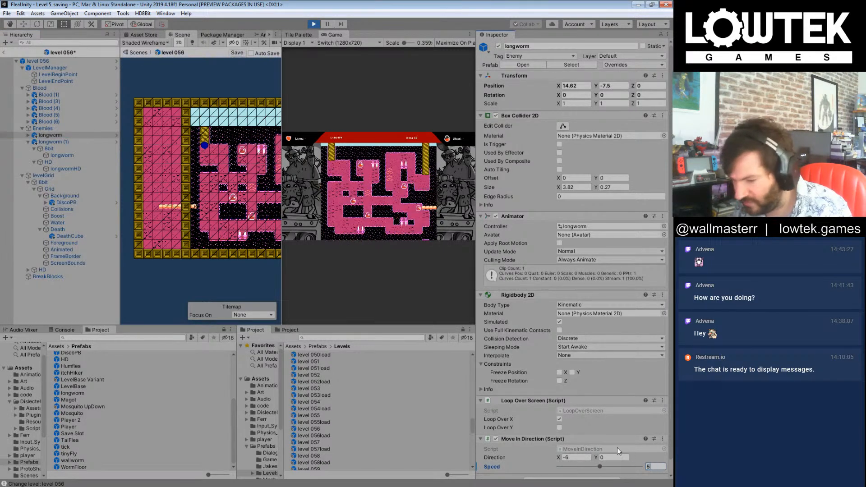
{"action": "left_click", "coordinate": [55, 143]}
{"action": "left_click", "coordinate": [652, 467]}
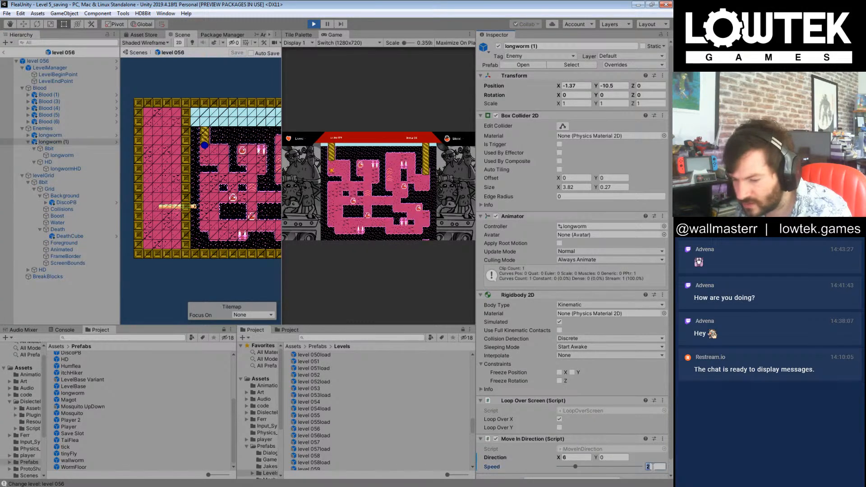
{"action": "type", "text": "5"}
{"action": "key", "text": "ctrl+s"}
{"action": "left_click", "coordinate": [89, 305]}
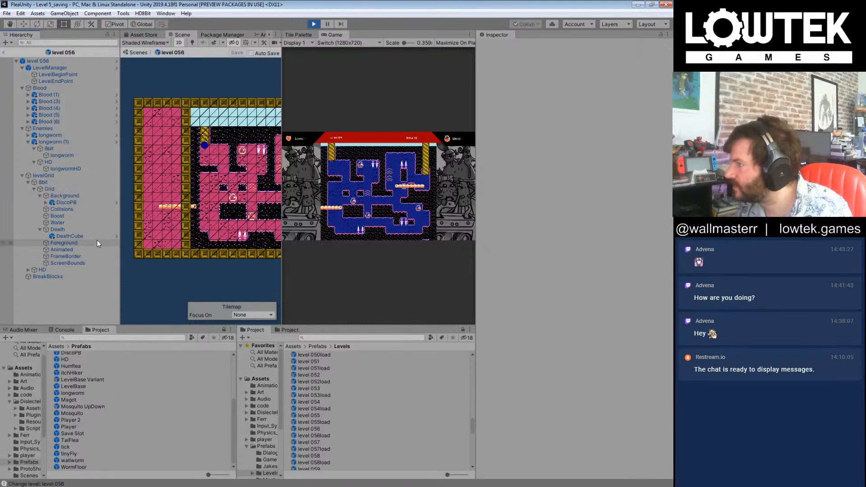
{"action": "left_click", "coordinate": [4, 52]}
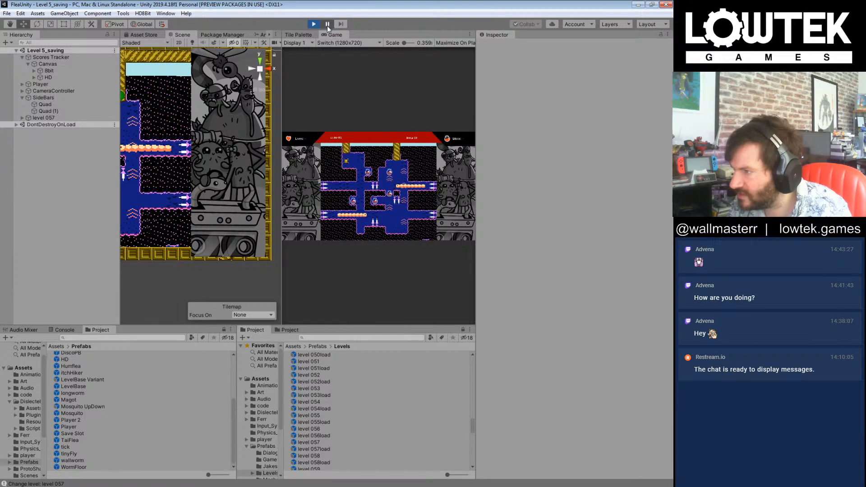
Step: Set the Move In Direction speed of both longworms in the level 057 prefab to 5, then save and resume the playtest
{"action": "double_click", "coordinate": [314, 442]}
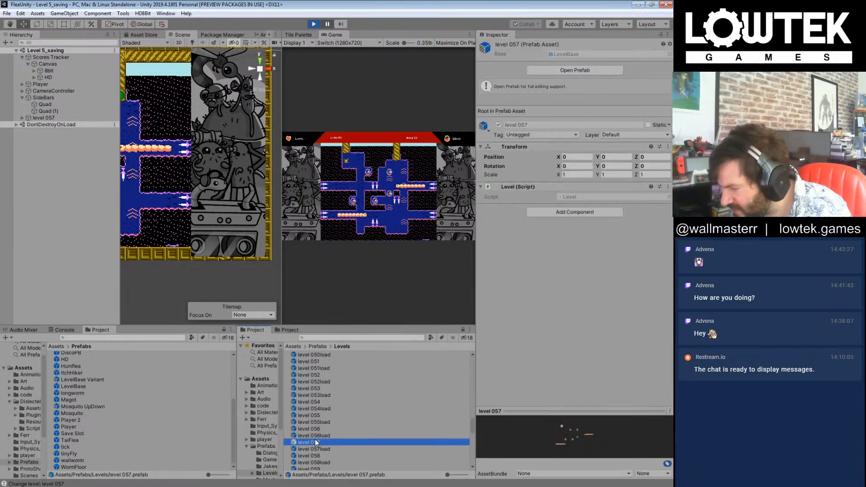
{"action": "left_click", "coordinate": [161, 217]}
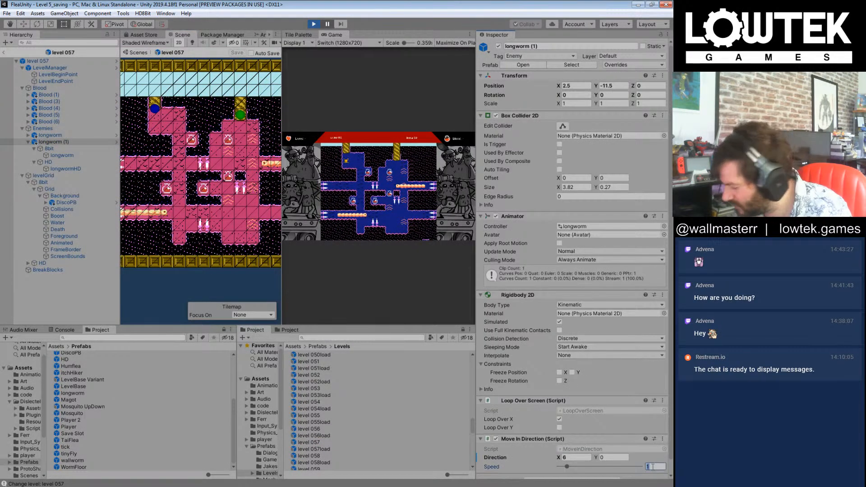
{"action": "type", "text": "5"}
{"action": "middle_click_drag", "start_coordinate": [198, 201], "coordinate": [217, 186]}
{"action": "middle_click_drag", "start_coordinate": [265, 175], "coordinate": [208, 185]}
{"action": "left_click", "coordinate": [210, 183]}
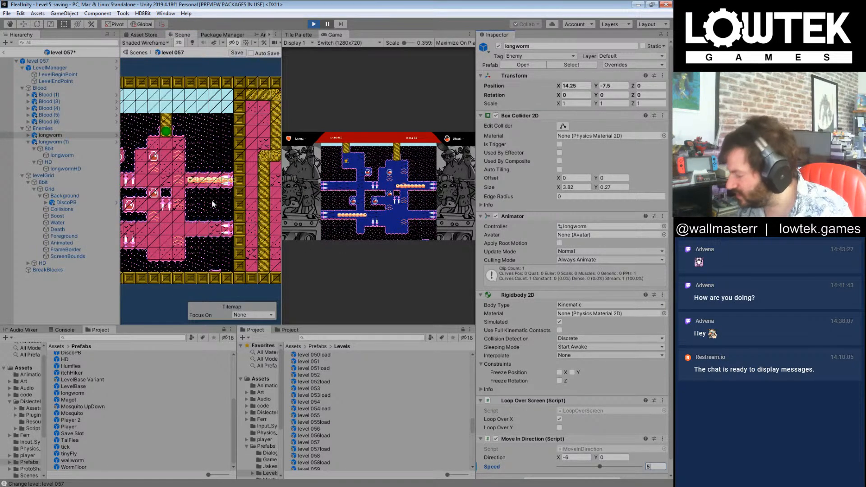
{"action": "left_click", "coordinate": [328, 25]}
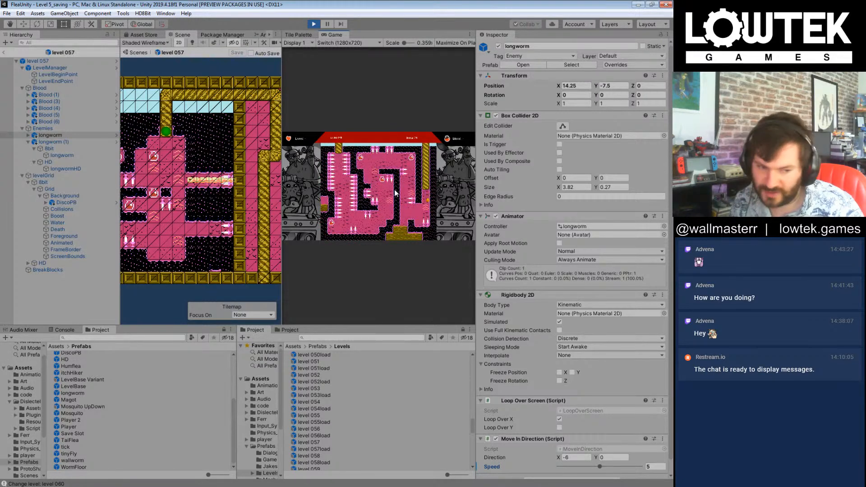
Step: Advance the playtest from level 060 through level 060_Big to Boss.006 and enlarge the Game view
{"action": "key", "text": "n"}
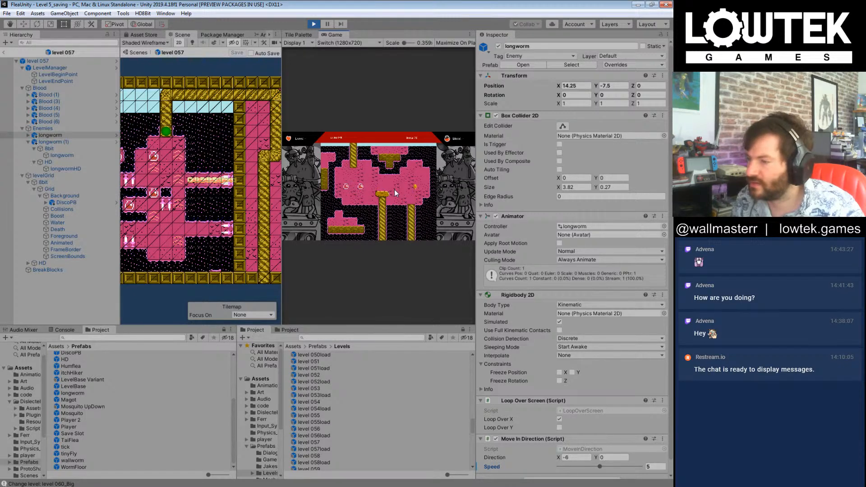
{"action": "key", "text": "n"}
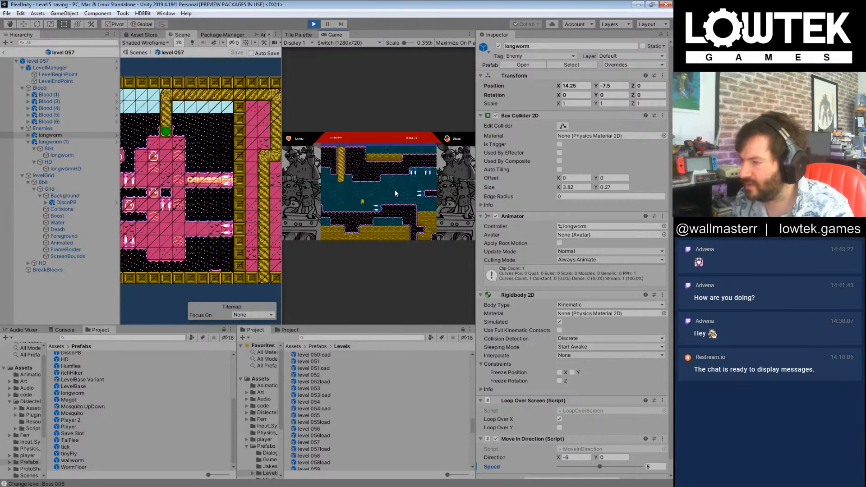
{"action": "left_click_drag", "start_coordinate": [282, 268], "coordinate": [129, 271]}
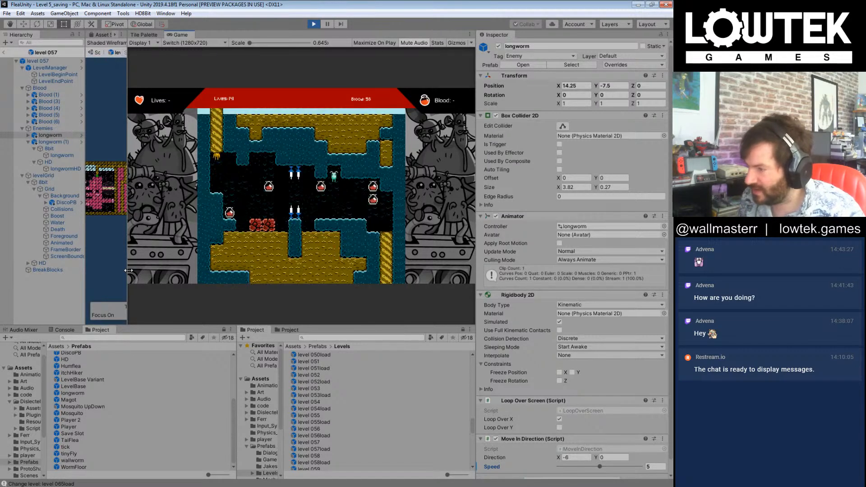
Step: Playtest level 065, steering the flea past the spikes and through the blood pickups to the exit pipe and on to the overworld
{"action": "key", "text": "Right"}
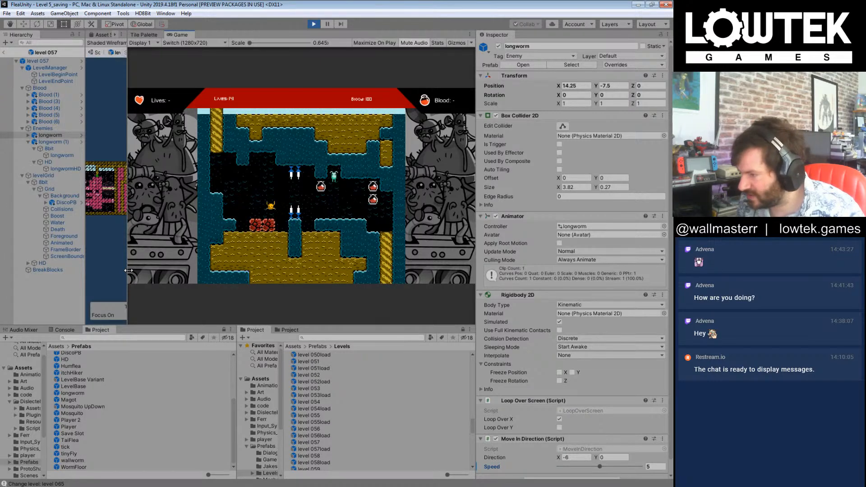
{"action": "key", "text": "Right"}
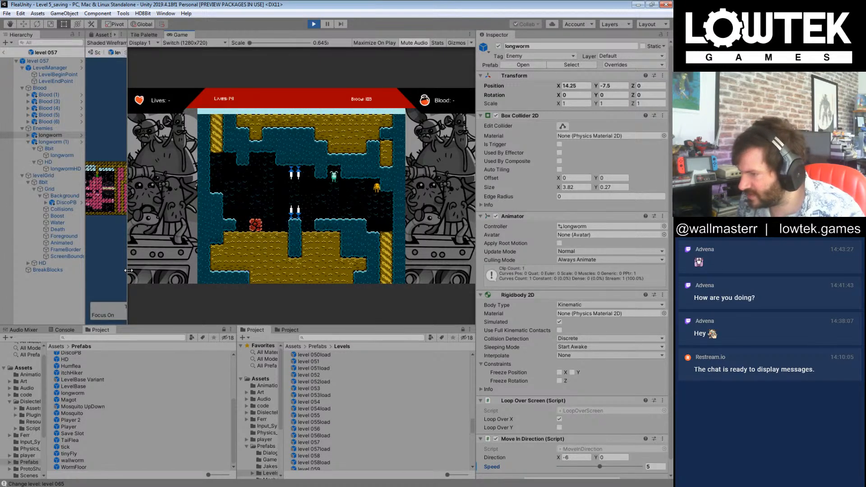
{"action": "key", "text": "Right"}
{"action": "key", "text": "Right"}
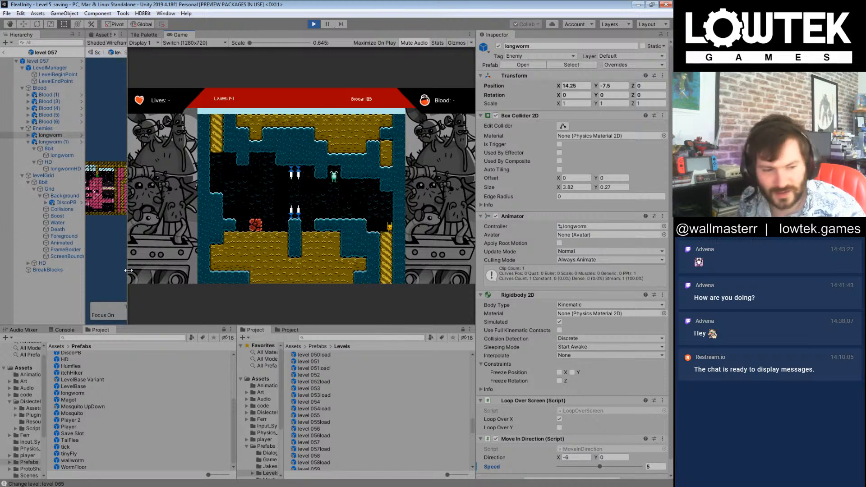
Step: Enter level 066 from the overworld and playtest its upper passage, steering the flea past the spikes towards the descending shaft
{"action": "key", "text": "Right"}
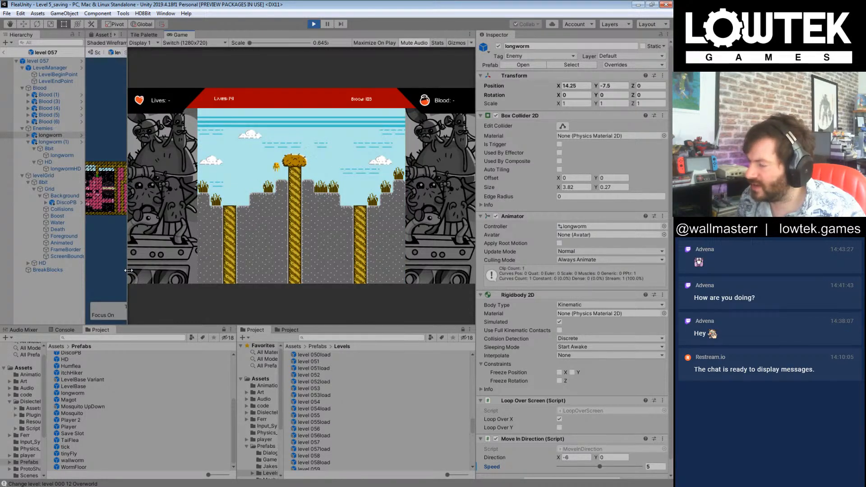
{"action": "key", "text": "Right"}
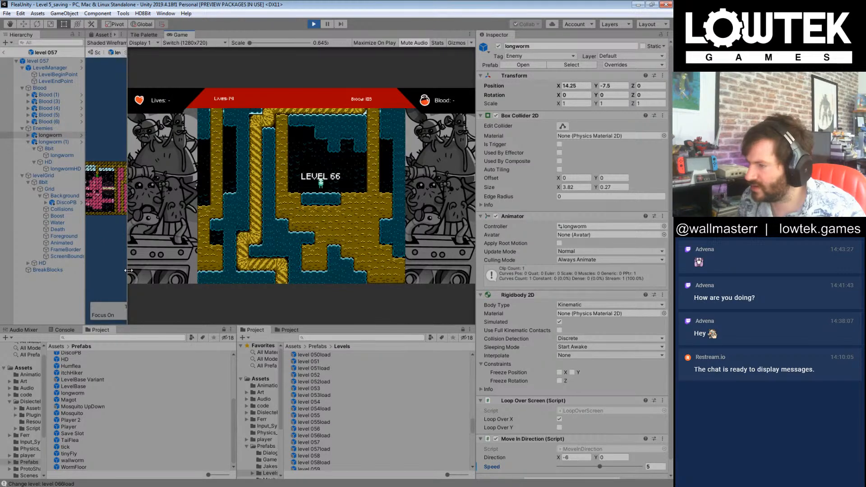
{"action": "key", "text": "Left"}
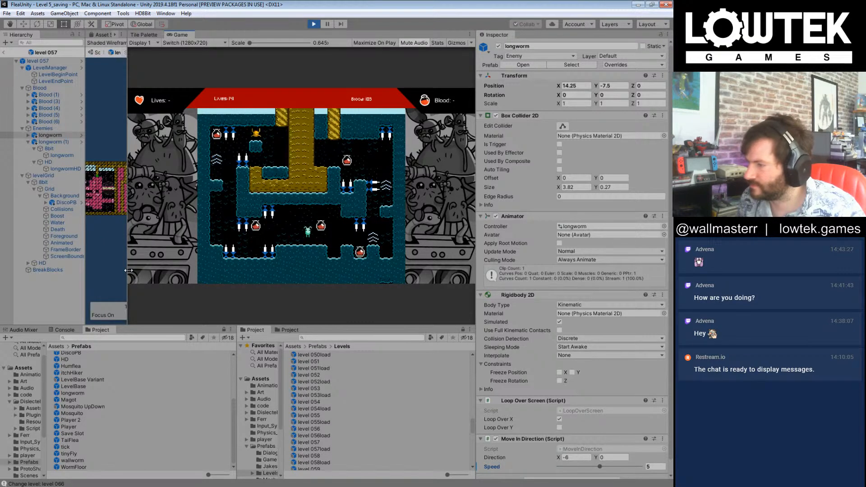
{"action": "key", "text": "Left"}
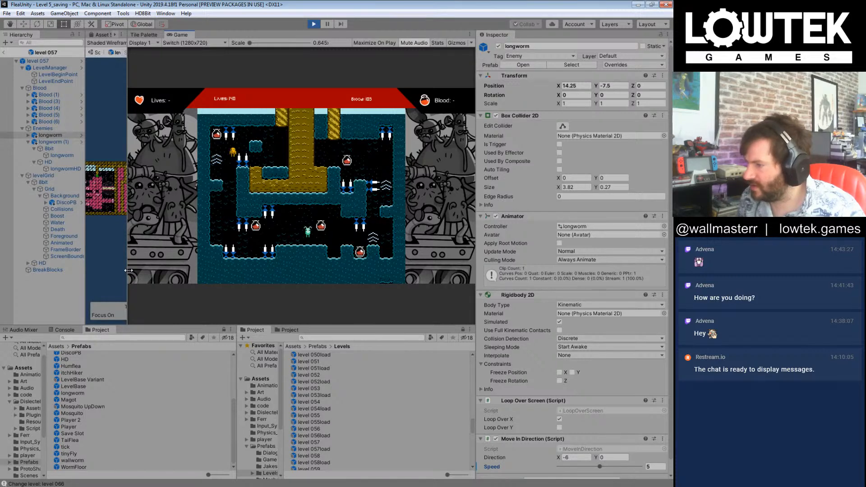
{"action": "key", "text": "Left"}
{"action": "key", "text": "Left"}
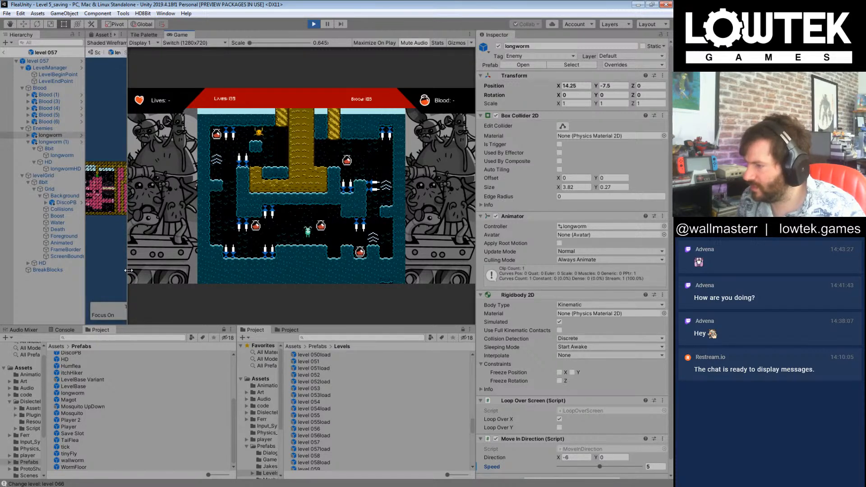
{"action": "key", "text": "Left"}
{"action": "key", "text": "Left"}
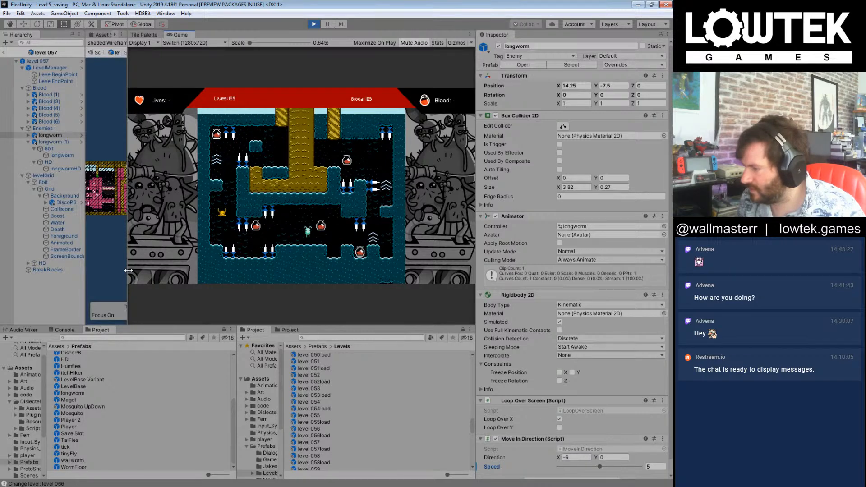
{"action": "key", "text": "Left"}
{"action": "key", "text": "Left"}
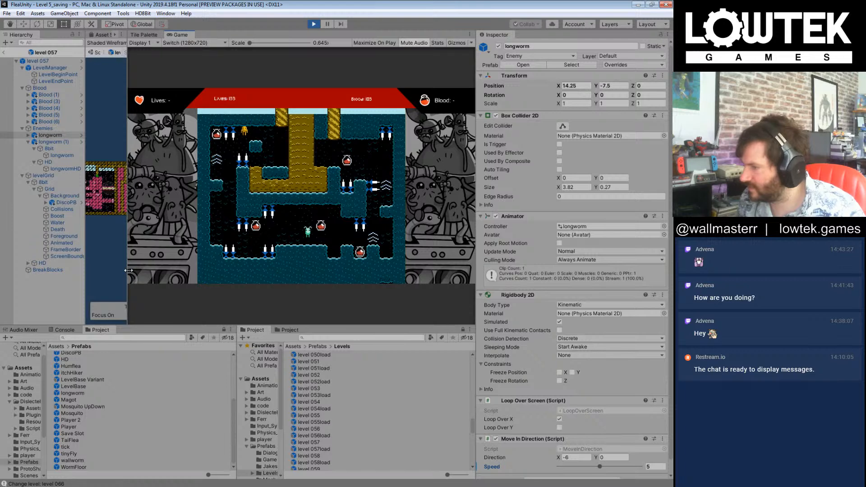
{"action": "key", "text": "Left"}
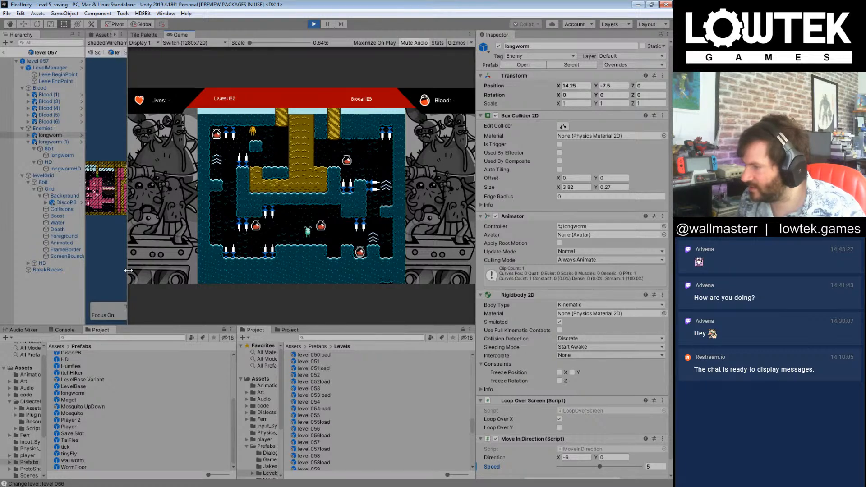
{"action": "key", "text": "Left"}
{"action": "key", "text": "Left"}
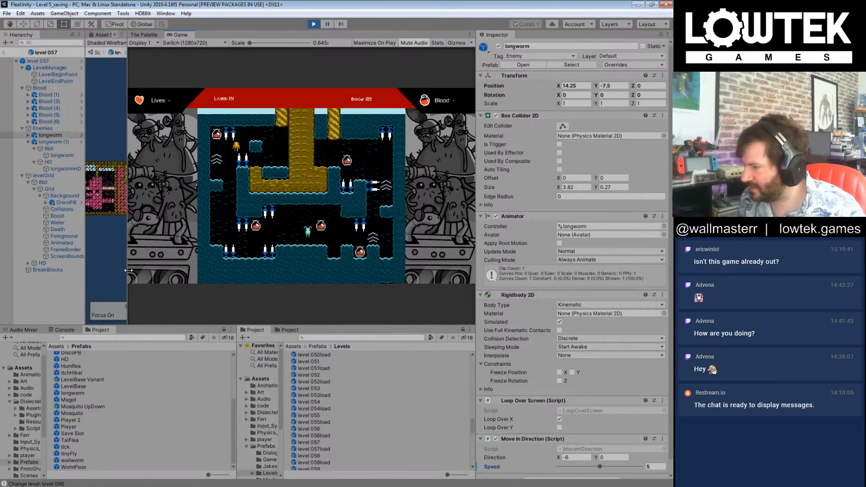
Step: Playtest the rest of level 066, steering the flea through the lower spiked passage and blood pickups and on into level 067
{"action": "key", "text": "Right"}
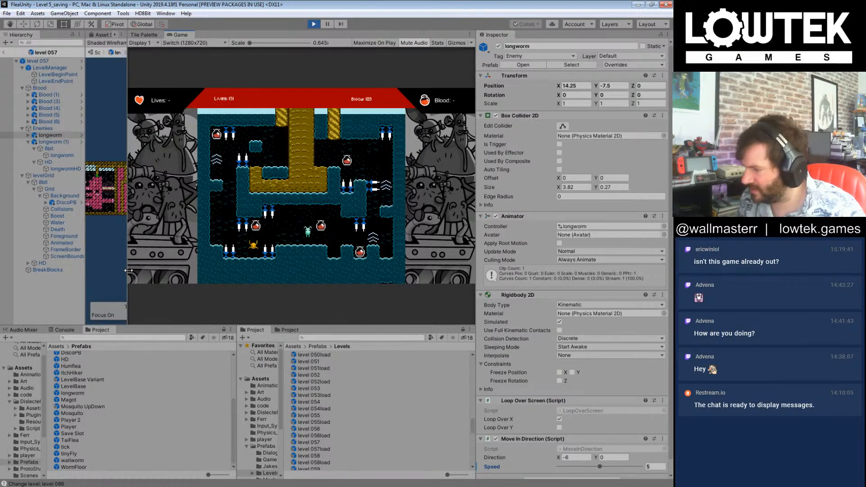
{"action": "key", "text": "Right"}
{"action": "key", "text": "Right"}
{"action": "key", "text": "Right"}
{"action": "key", "text": "Right"}
{"action": "key", "text": "Left"}
{"action": "key", "text": "Left"}
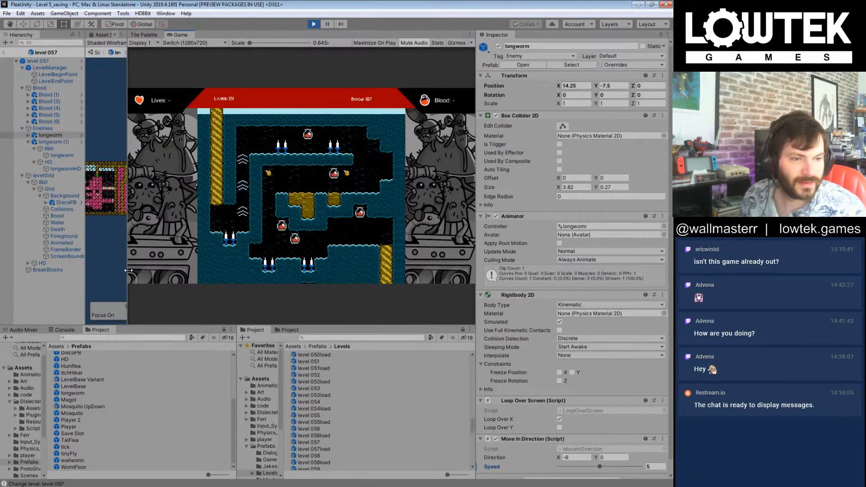
Step: Playtest level 067, steering the flea over the spikes and through the blood pickups to the level 68 loading screen
{"action": "key", "text": "Right"}
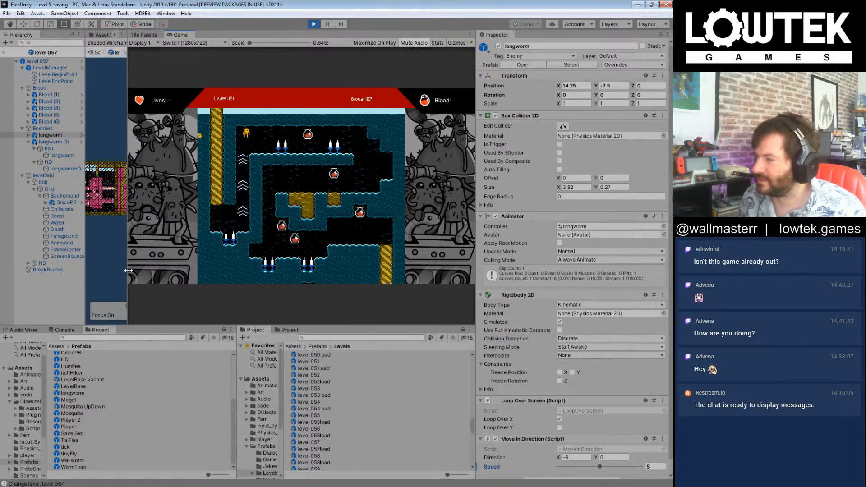
{"action": "key", "text": "Right"}
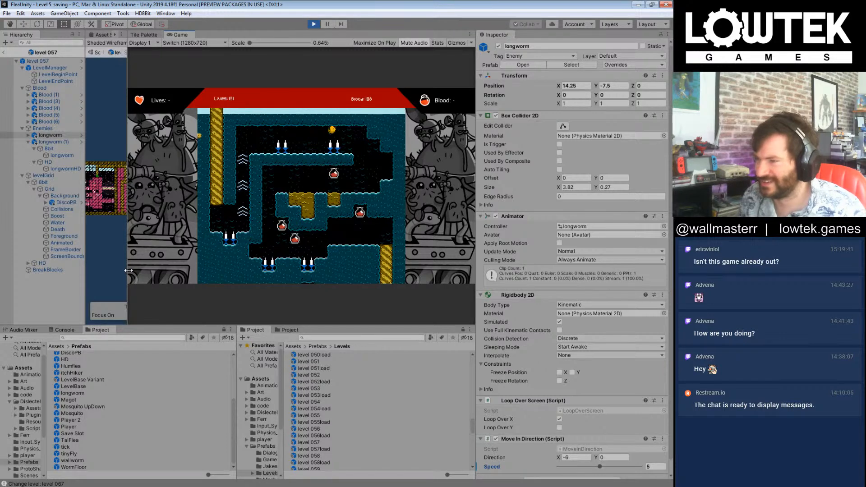
{"action": "key", "text": "Left"}
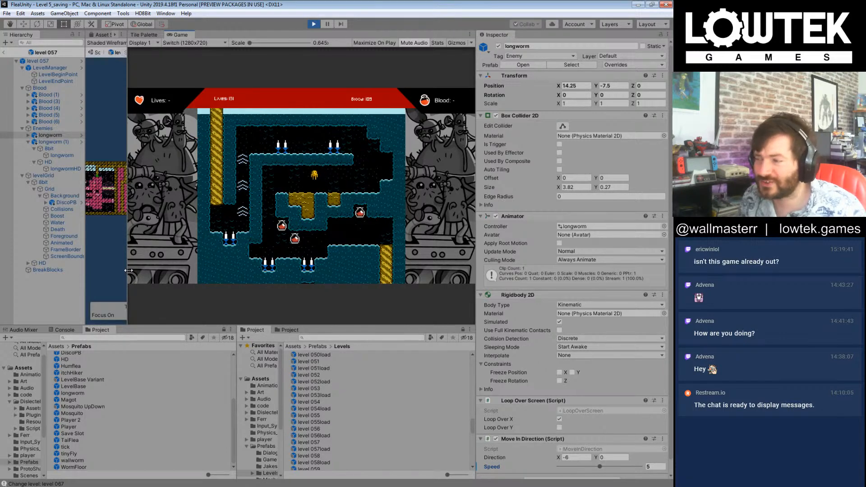
{"action": "key", "text": "Right"}
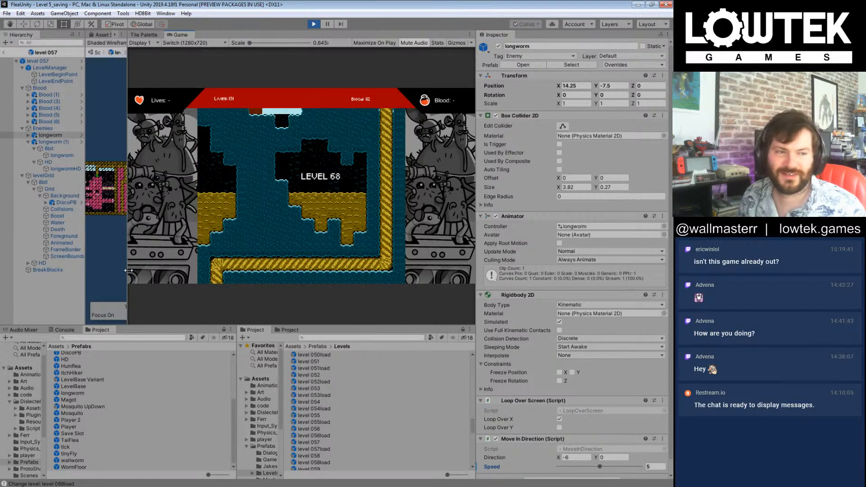
Step: Playtest level 068, steering the flea through the level to the level 69 loading screen
{"action": "key", "text": "Right"}
{"action": "key", "text": "Right"}
{"action": "key", "text": "Right"}
{"action": "key", "text": "Left"}
{"action": "key", "text": "Left"}
{"action": "key", "text": "Left"}
{"action": "key", "text": "Right"}
{"action": "key", "text": "Right"}
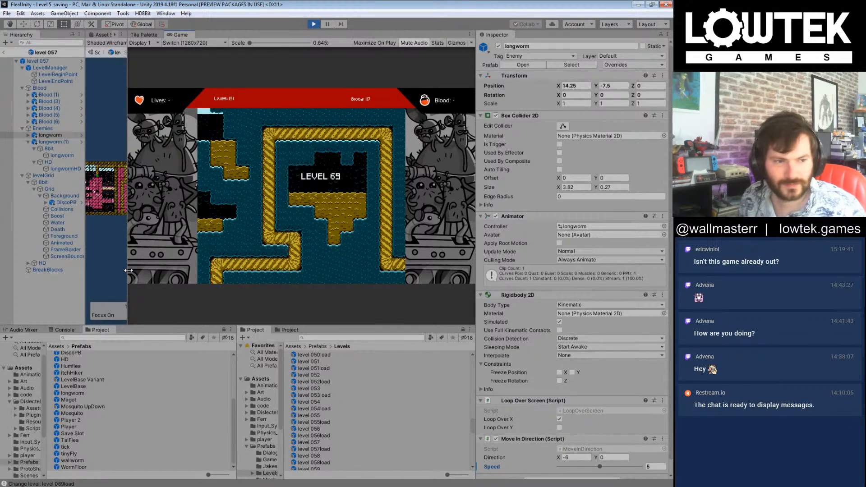
Step: Playtest level 069, steering the flea between the spikes and over the breakable blocks to the exit pipe into level 070
{"action": "key", "text": "Right"}
{"action": "key", "text": "Right"}
{"action": "key", "text": "Right"}
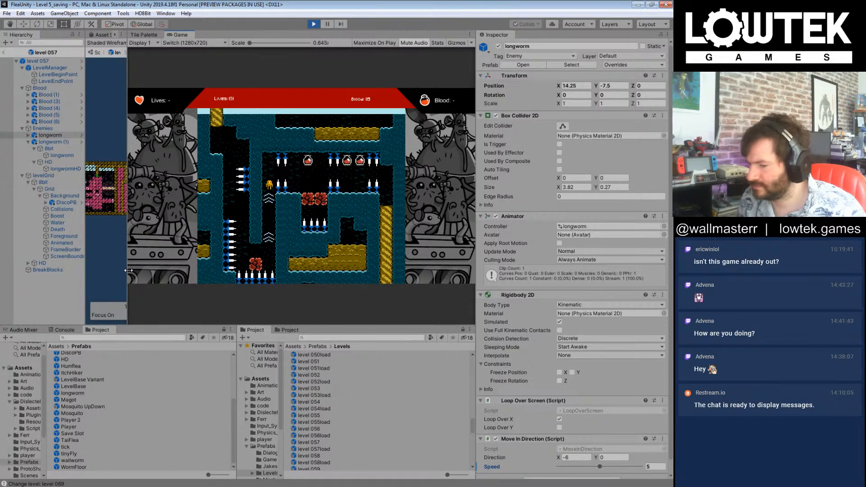
{"action": "key", "text": "Right"}
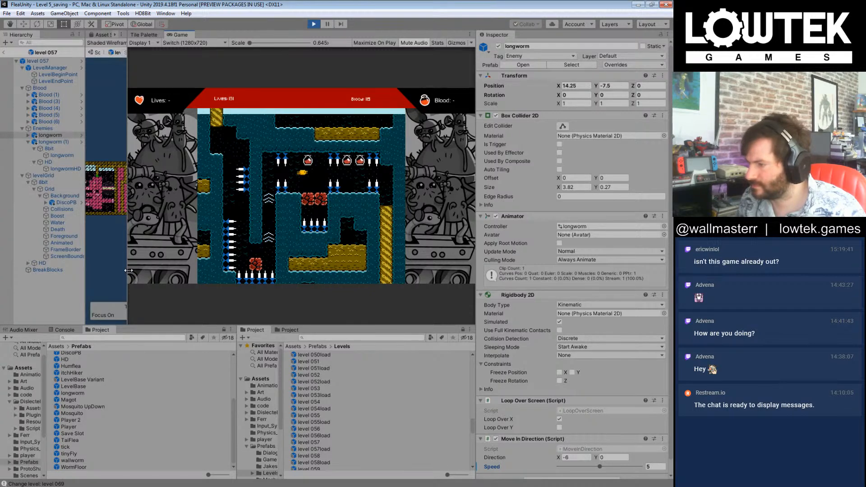
{"action": "key", "text": "Right"}
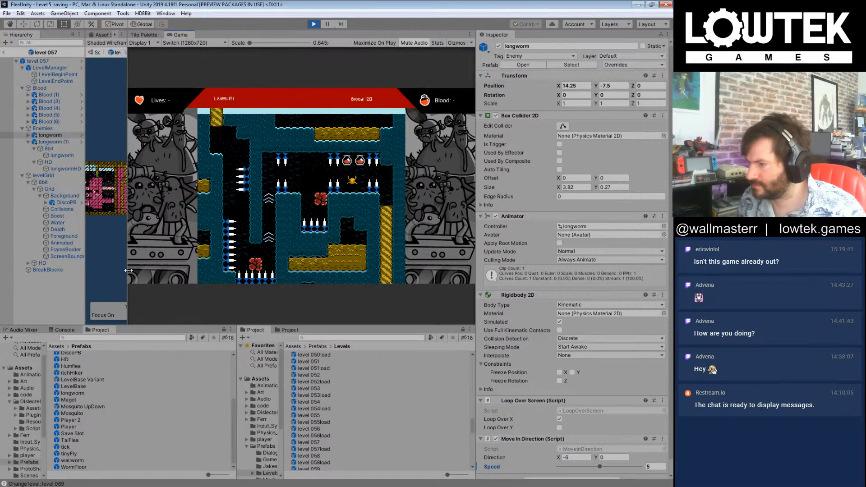
{"action": "key", "text": "Right"}
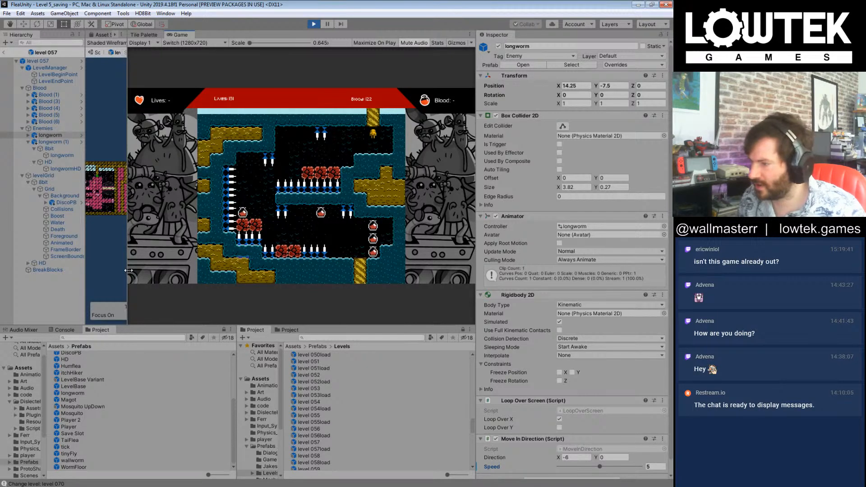
Step: Playtest level 070, steering the flea around the central spiked wall and through the blood pickups to level 070_Big
{"action": "key", "text": "Left"}
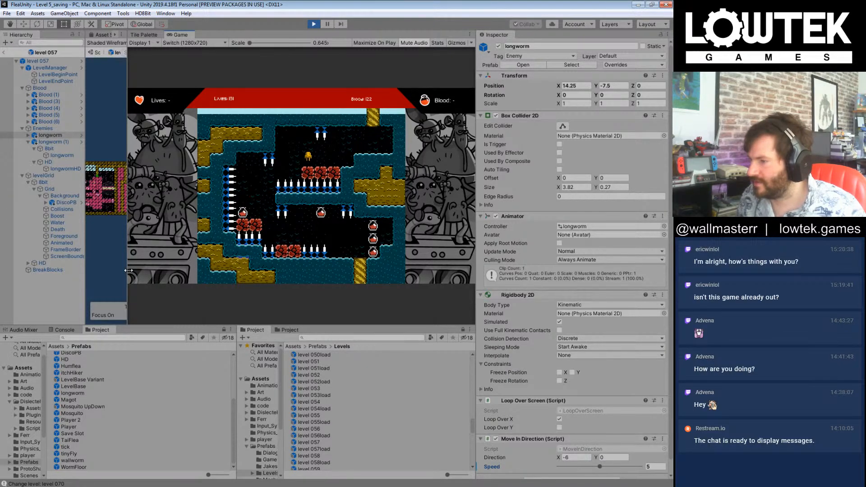
{"action": "key", "text": "Left"}
{"action": "key", "text": "Right"}
{"action": "key", "text": "Right"}
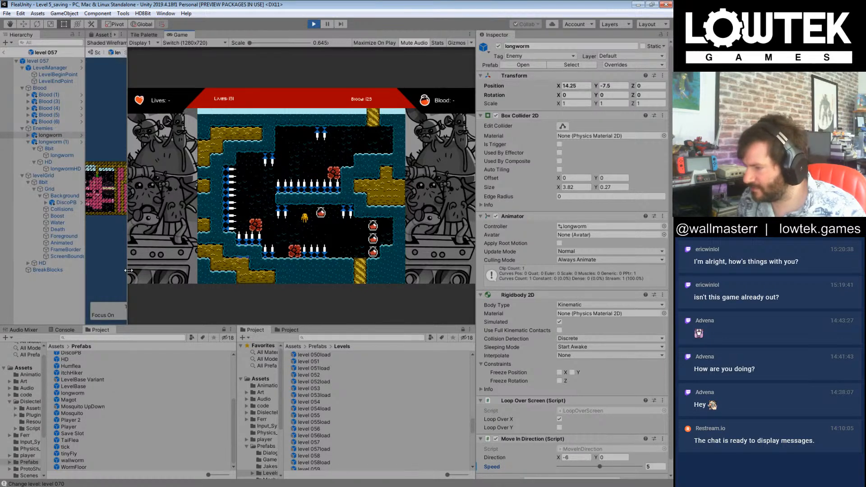
{"action": "key", "text": "Right"}
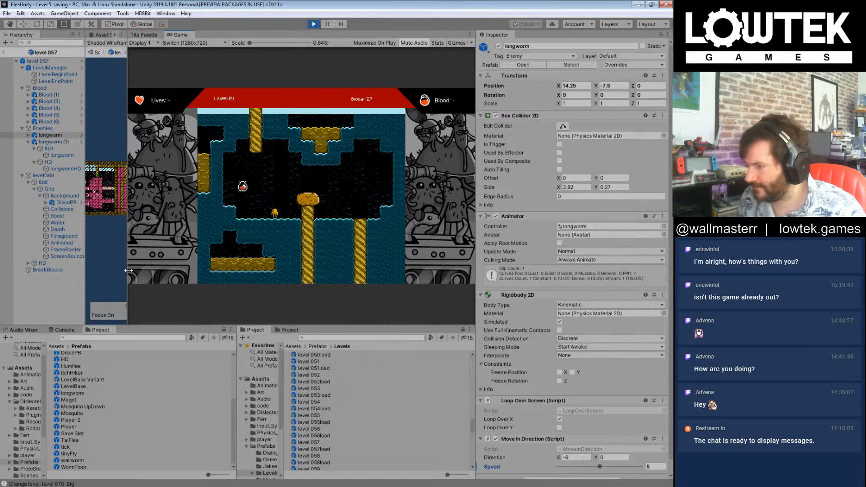
Step: Playtest level 070_Big, switch the graphics from 8-bit to HD and back, and advance to Boss 007
{"action": "key", "text": "Left"}
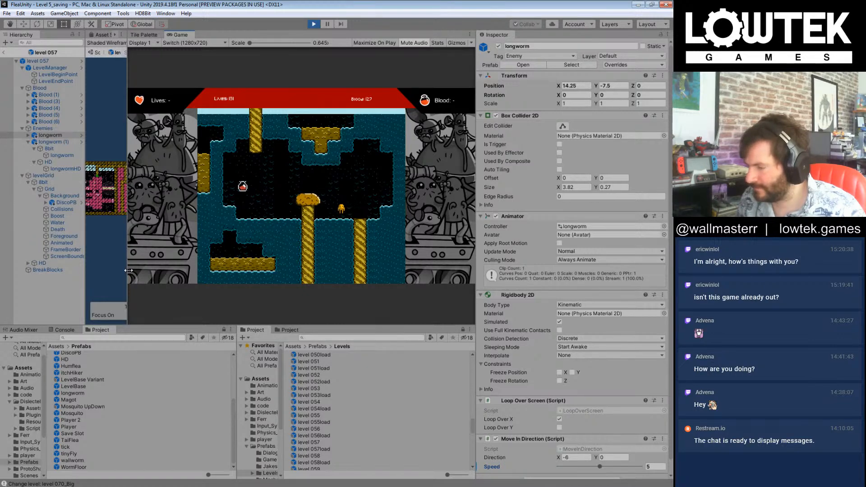
{"action": "key", "text": "Tab"}
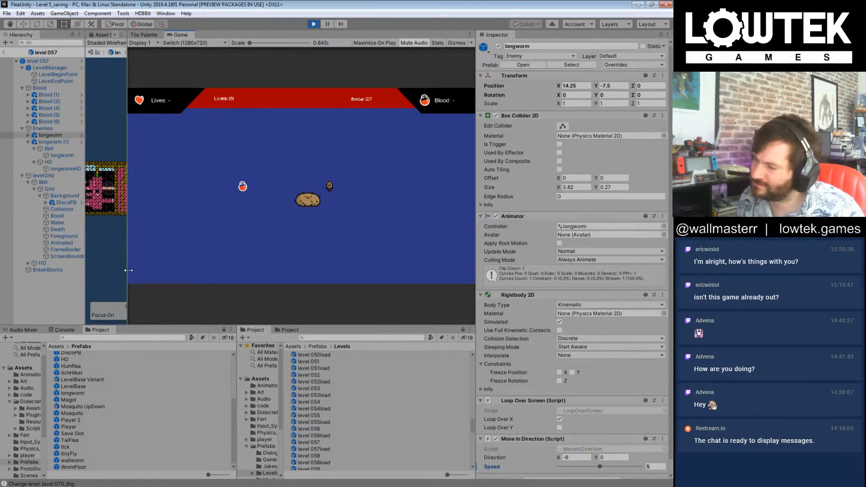
{"action": "key", "text": "Tab"}
{"action": "key", "text": "Right"}
{"action": "key", "text": "n"}
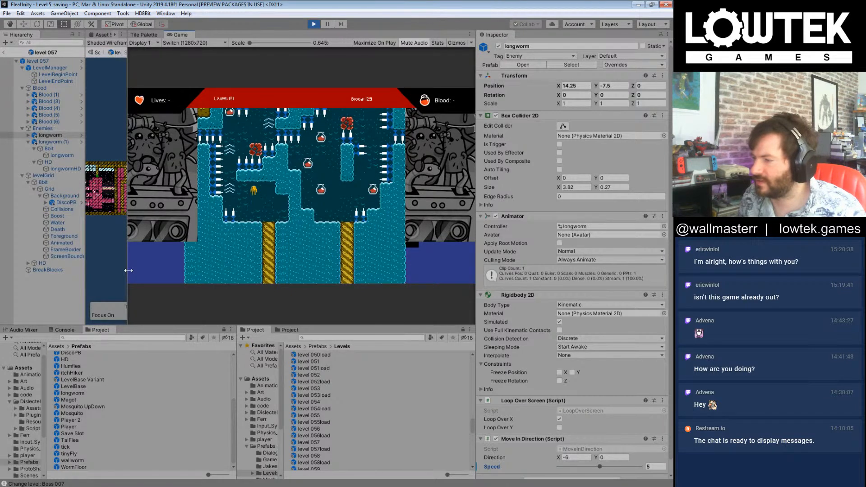
Step: Playtest Boss 007, swimming the flea up the winding spiked passages with the boosts while collecting blood
{"action": "key", "text": "Left"}
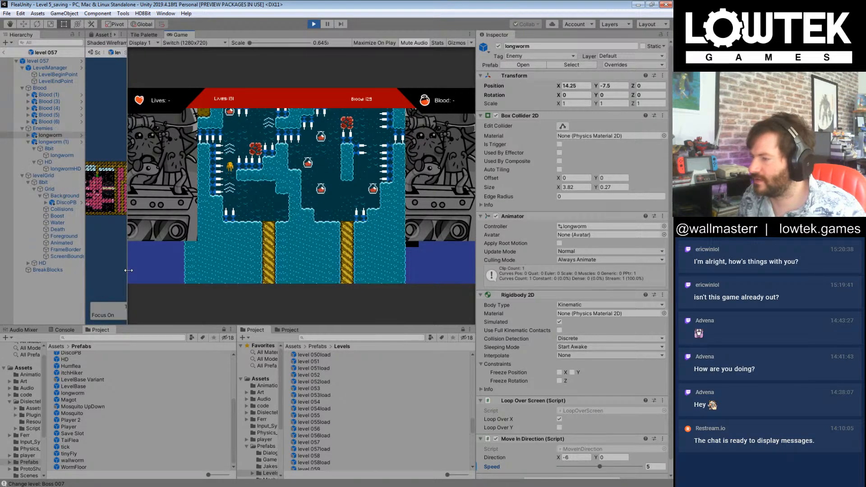
{"action": "key", "text": "Right"}
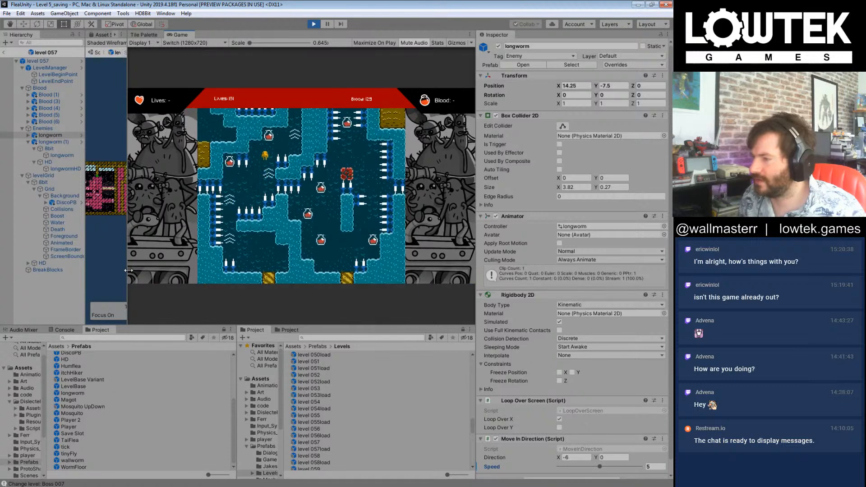
{"action": "key", "text": "Right"}
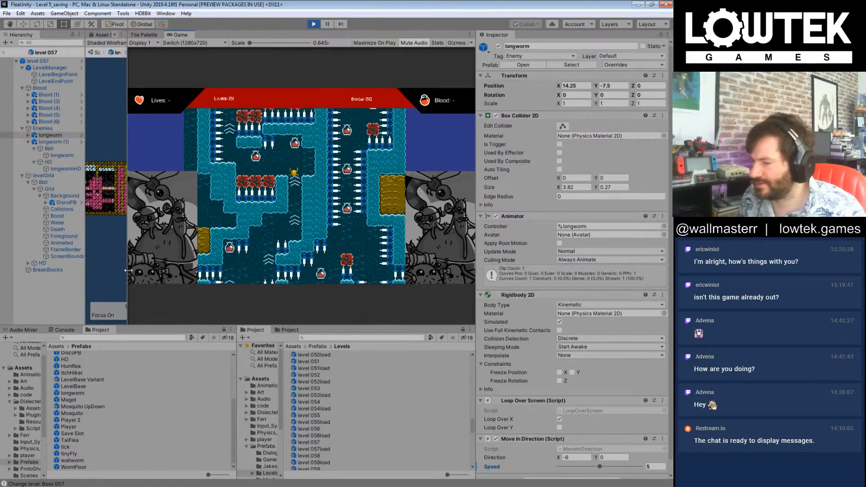
{"action": "key", "text": "Left"}
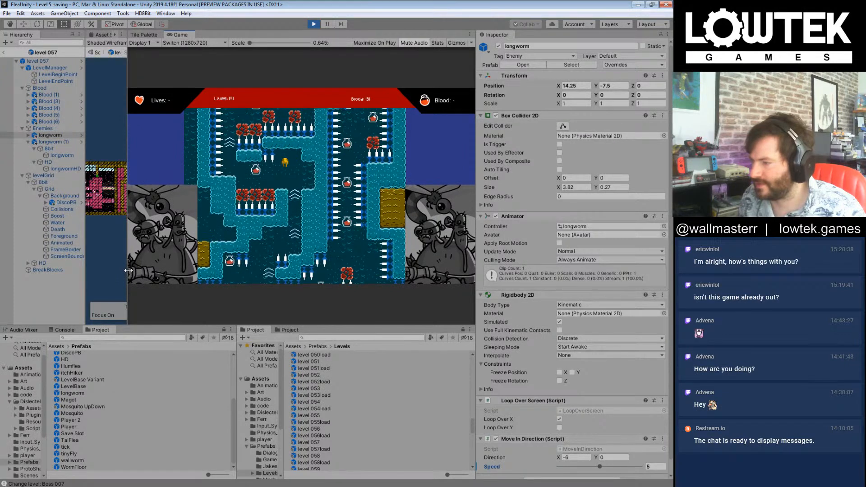
{"action": "key", "text": "Left"}
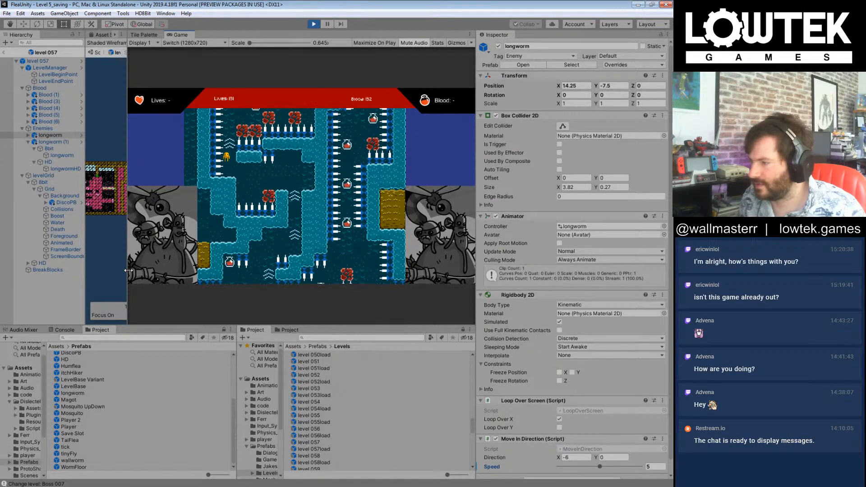
{"action": "key", "text": "Right"}
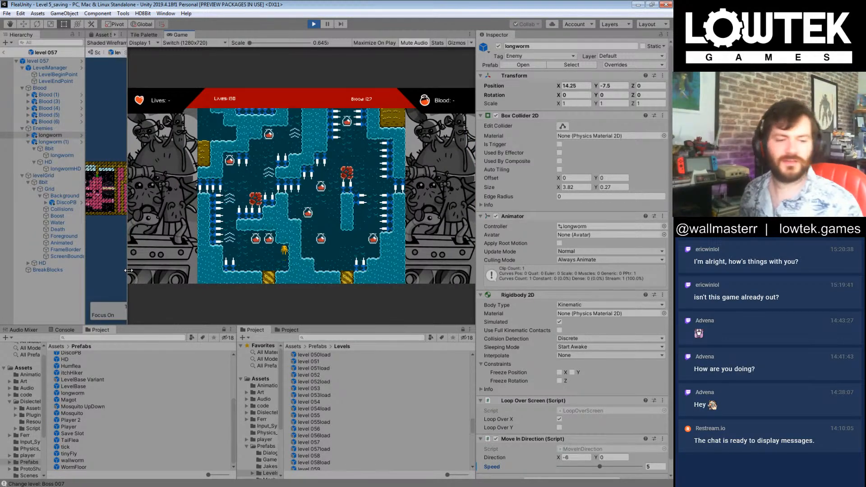
Step: Retry Boss 007 from its start, steering the flea up past the first boosts and through the blood pickup above them
{"action": "key", "text": "Left"}
{"action": "key", "text": "Left"}
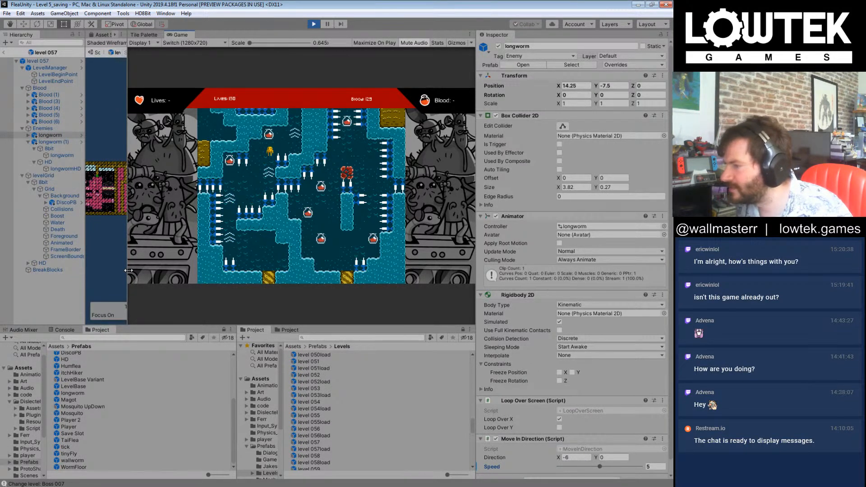
{"action": "key", "text": "Right"}
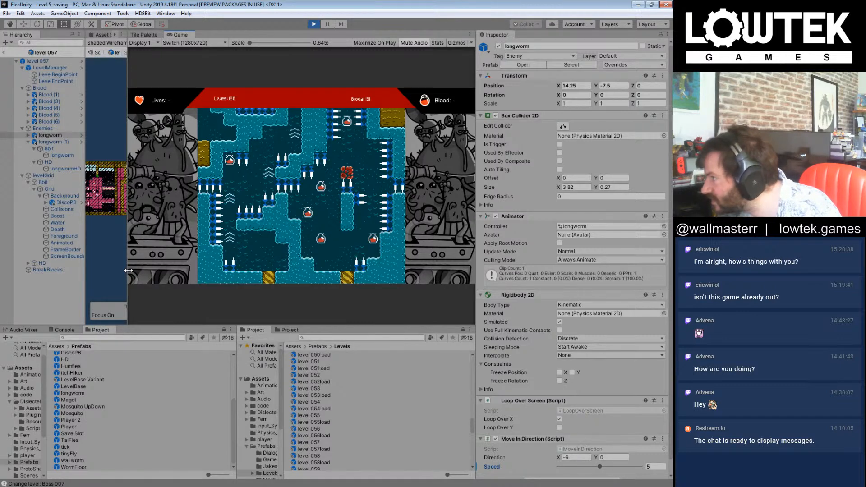
Step: Leave the level 057 prefab for the Level 5_saving scene and continue the playtest to the level 71 loading screen
{"action": "left_click", "coordinate": [3, 52]}
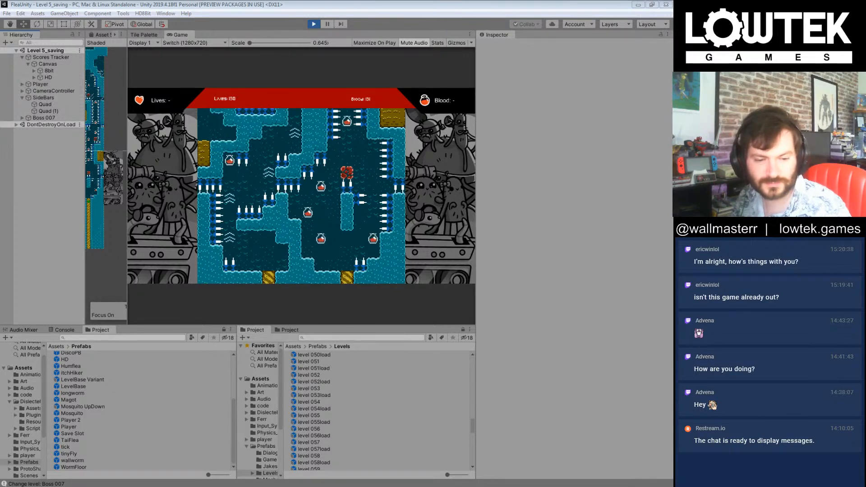
{"action": "left_click", "coordinate": [457, 4]}
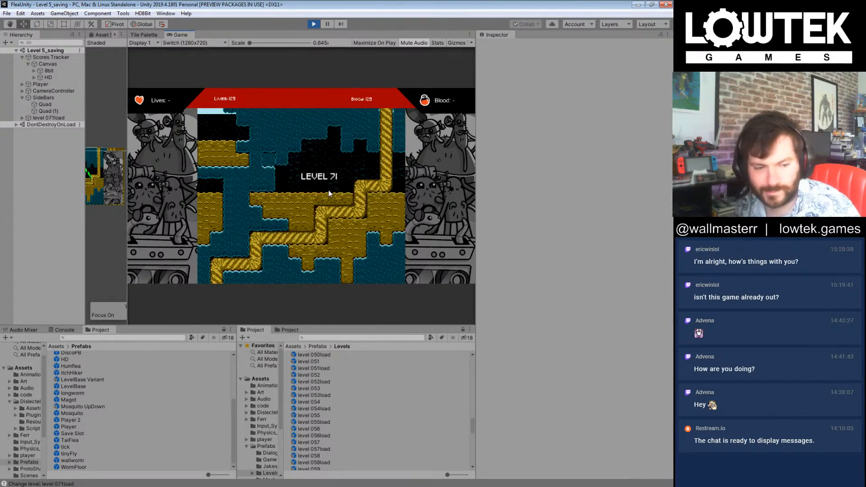
Step: Playtest level 071 from its loading screen, swimming the flea beneath the hanging spikes, through the blood pickup and on to level 072
{"action": "key", "text": "Right"}
{"action": "key", "text": "Right"}
{"action": "key", "text": "Right"}
{"action": "key", "text": "Right"}
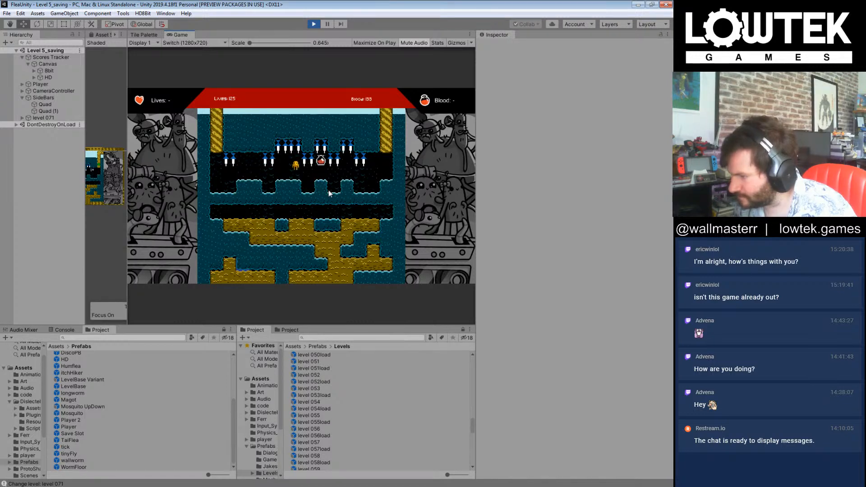
{"action": "key", "text": "Right"}
{"action": "key", "text": "Right"}
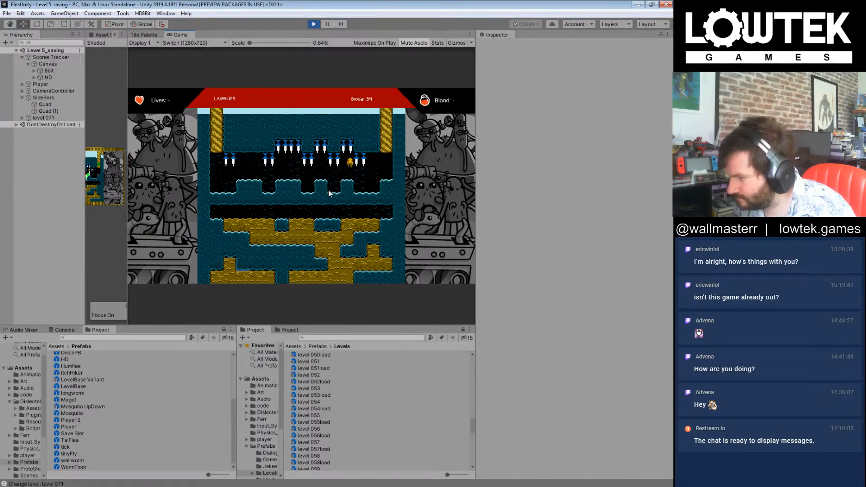
{"action": "key", "text": "Right"}
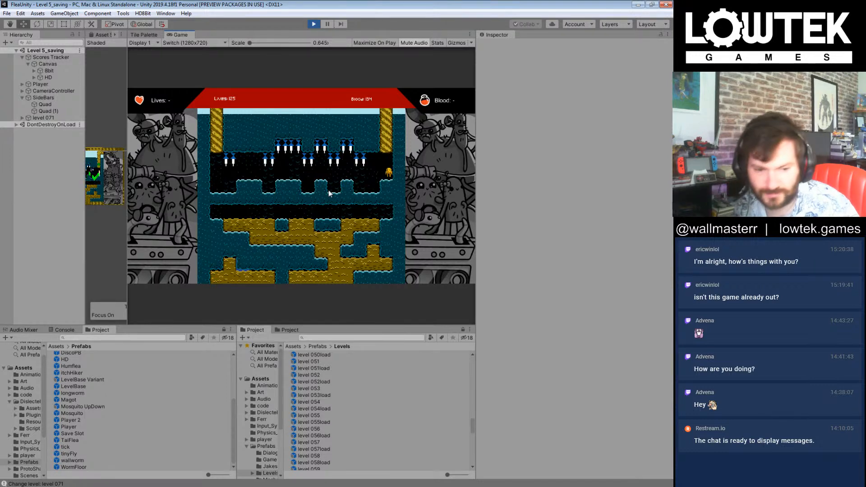
{"action": "key", "text": "Right"}
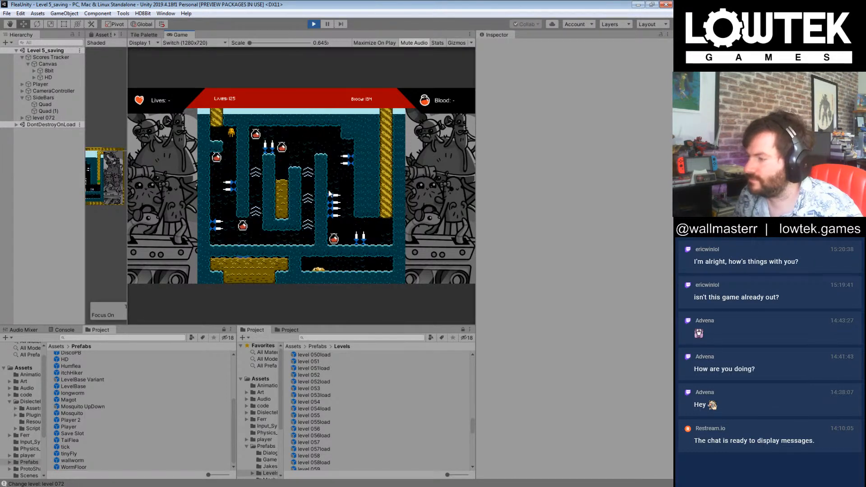
Step: Try repeatedly to steer the flea down level 072's first spiked shaft, restarting from the level entrance
{"action": "key", "text": "Right"}
{"action": "key", "text": "Left"}
{"action": "key", "text": "Right"}
{"action": "key", "text": "Left"}
{"action": "key", "text": "Right"}
{"action": "key", "text": "Left"}
{"action": "key", "text": "Right"}
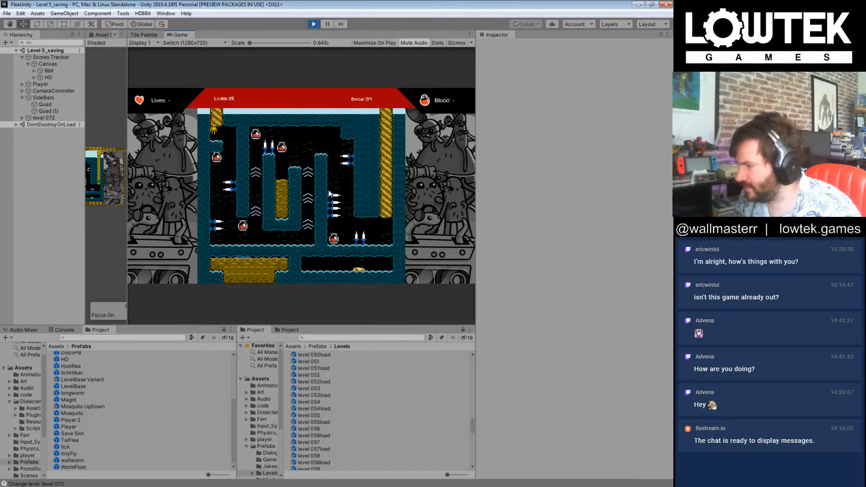
{"action": "key", "text": "Right"}
{"action": "key", "text": "Left"}
{"action": "key", "text": "Right"}
{"action": "key", "text": "Right"}
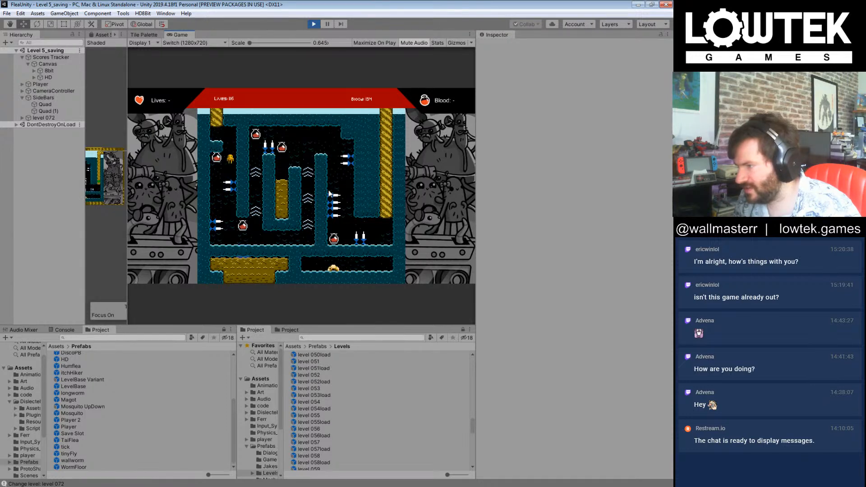
Step: Try to swim the flea up level 072's first boost shaft and over the spiked walls into the final shaft, collecting blood
{"action": "key", "text": "Right"}
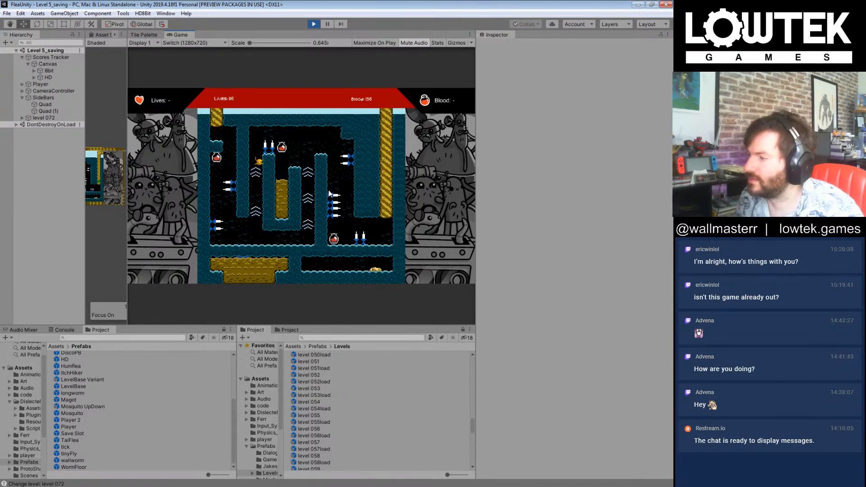
{"action": "key", "text": "Right"}
{"action": "key", "text": "Right"}
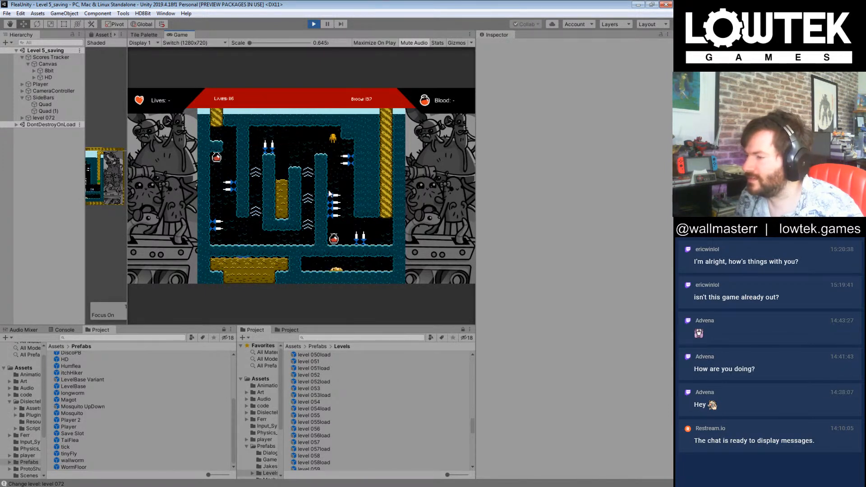
{"action": "key", "text": "Left"}
{"action": "key", "text": "Right"}
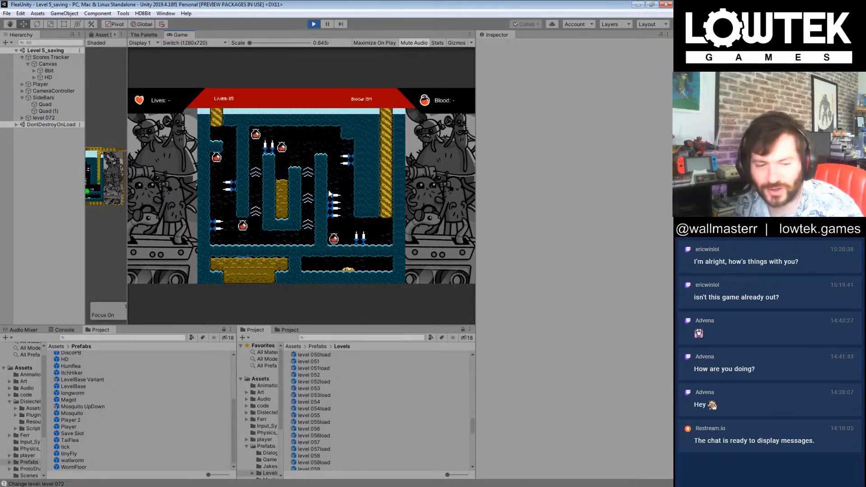
Step: Replay level 072 with the entrance blood pickup, take the boosts and final shaft to the exit, and continue into level 073
{"action": "key", "text": "Right"}
{"action": "key", "text": "Left"}
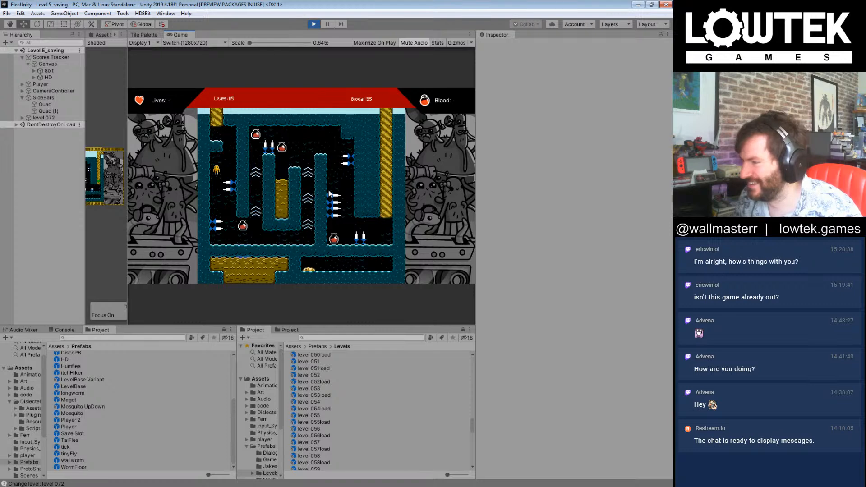
{"action": "key", "text": "Right"}
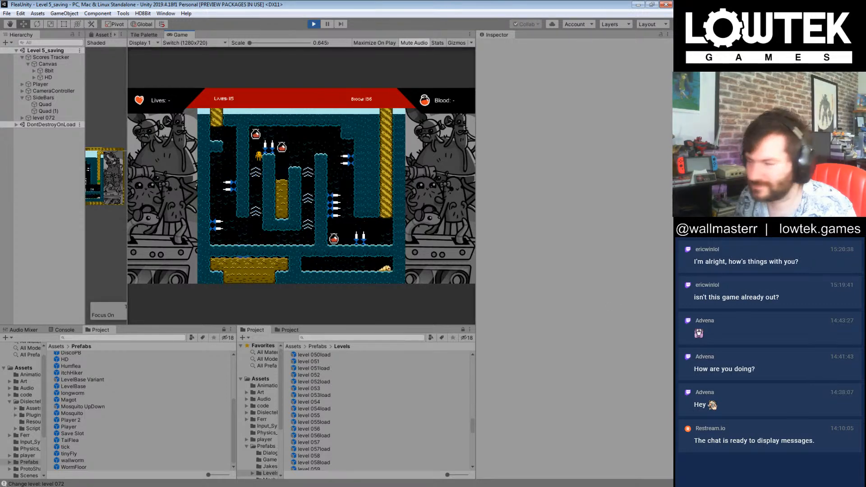
{"action": "key", "text": "Right"}
{"action": "key", "text": "Right"}
{"action": "key", "text": "Right"}
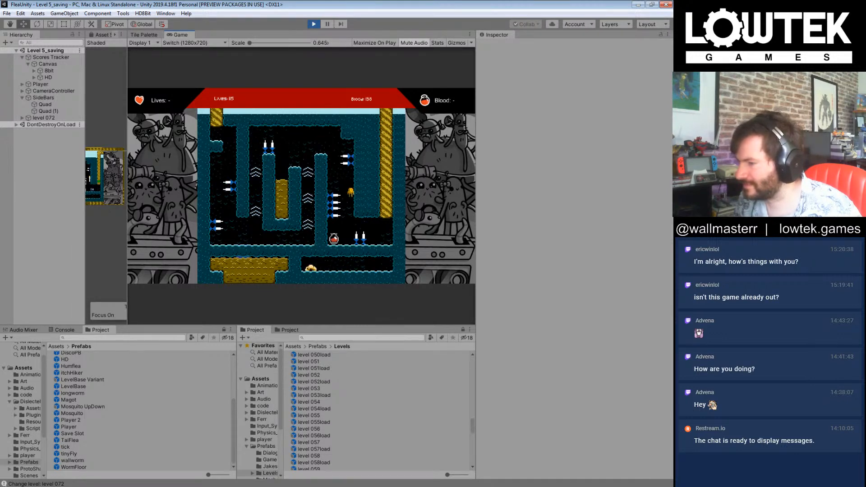
{"action": "key", "text": "Right"}
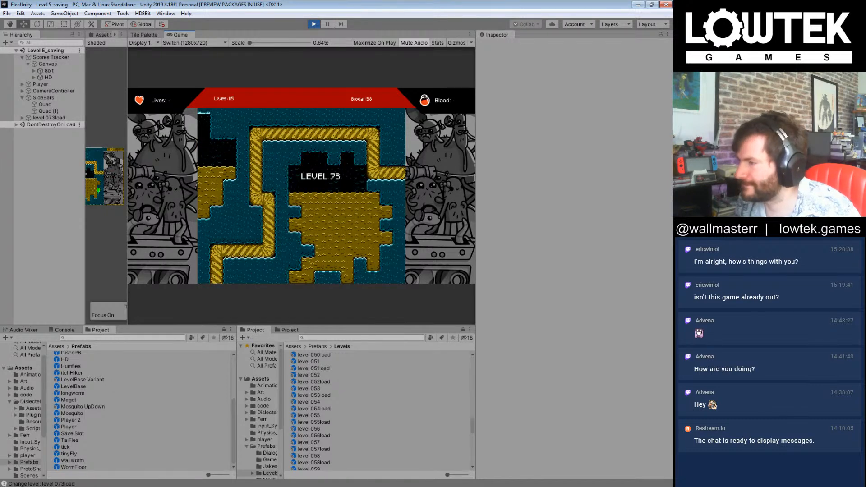
{"action": "key", "text": "Right"}
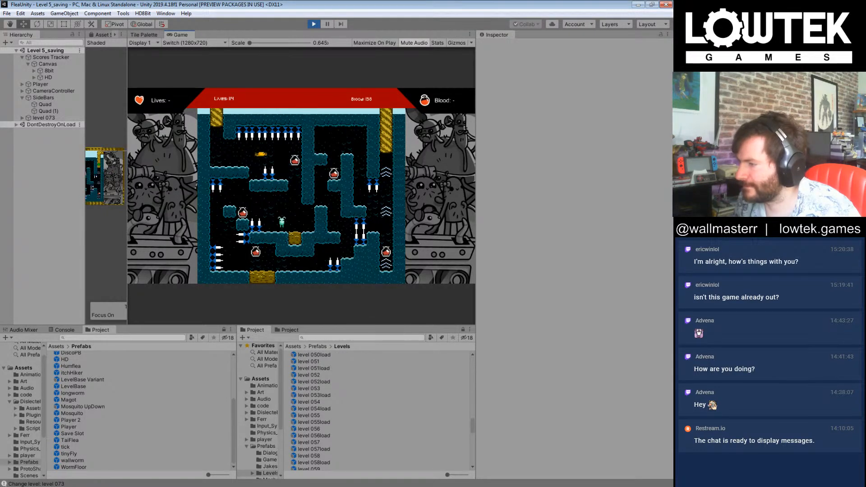
Step: Try to steer the flea through level 073's upper spiked passage and back beneath the spiked ledge
{"action": "key", "text": "Left"}
{"action": "key", "text": "Left"}
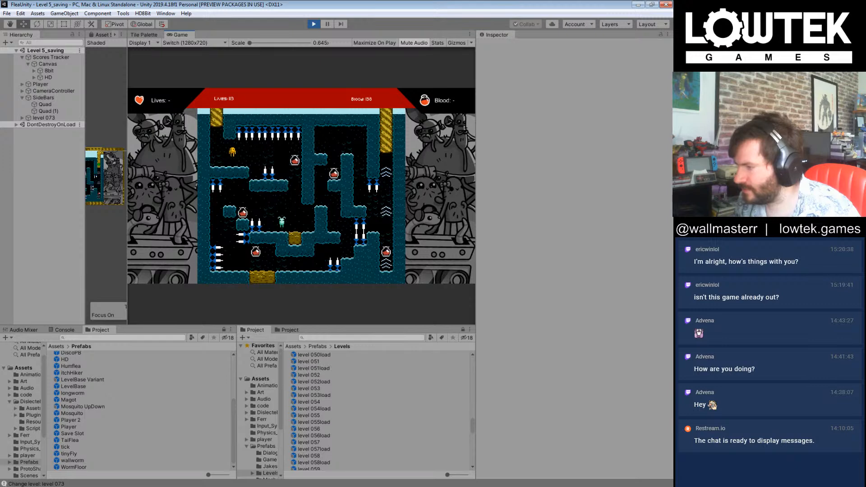
{"action": "key", "text": "Right"}
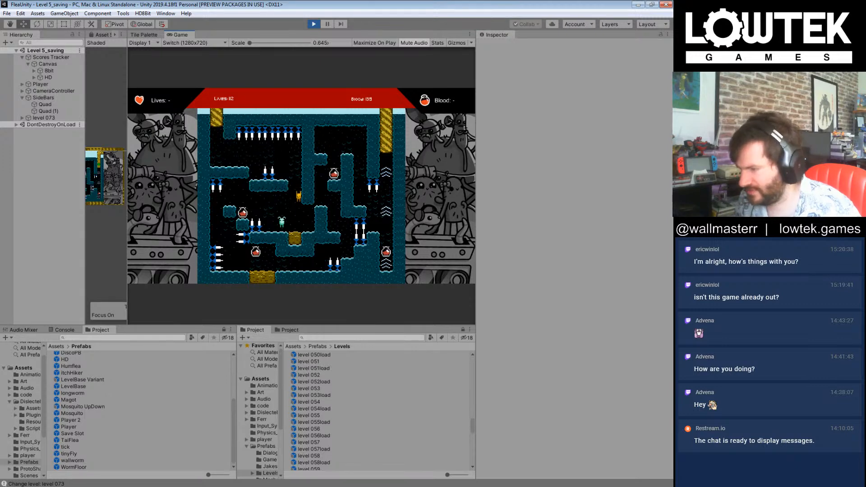
{"action": "key", "text": "Left"}
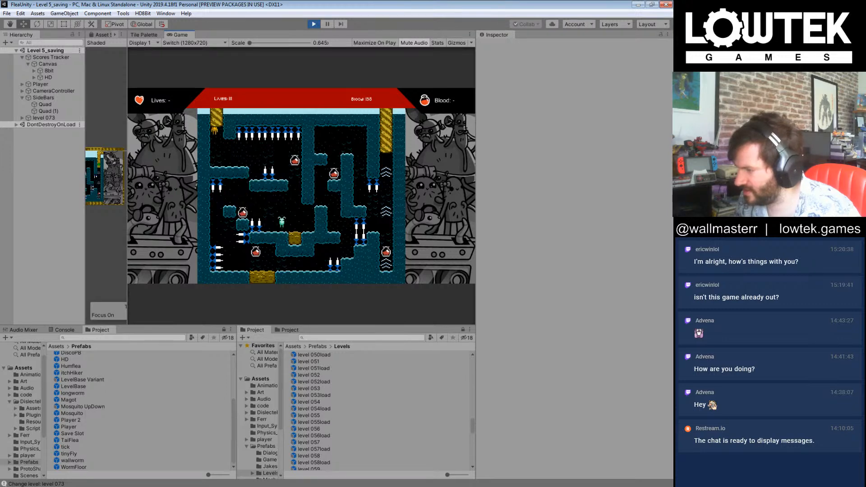
Step: Replay level 073, collecting blood in the upper, lower and middle passages and steering the flea over to the far spiked shaft
{"action": "key", "text": "Right"}
{"action": "key", "text": "Left"}
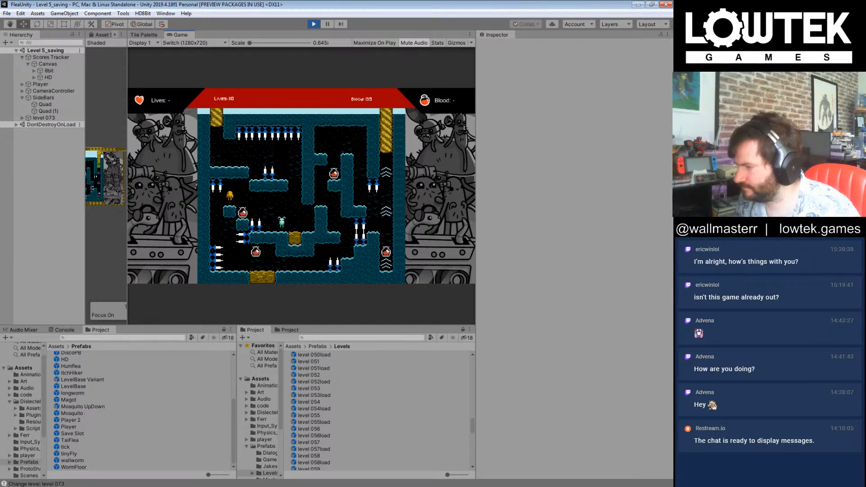
{"action": "key", "text": "Right"}
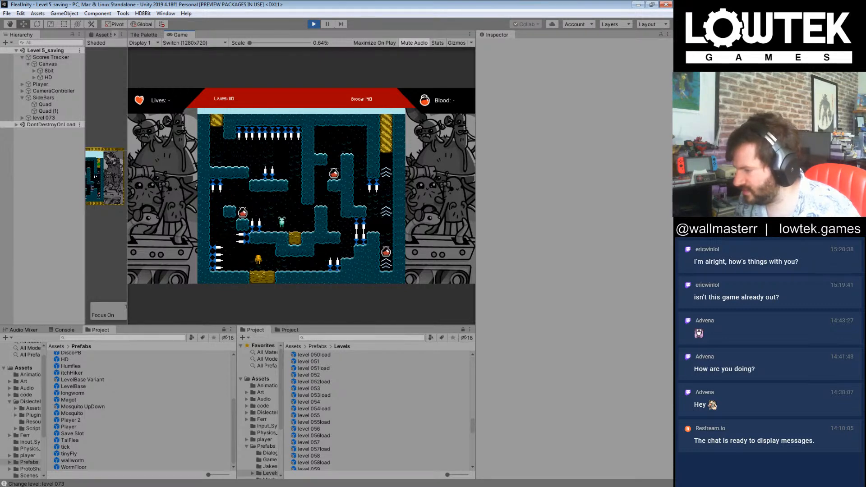
{"action": "key", "text": "Right"}
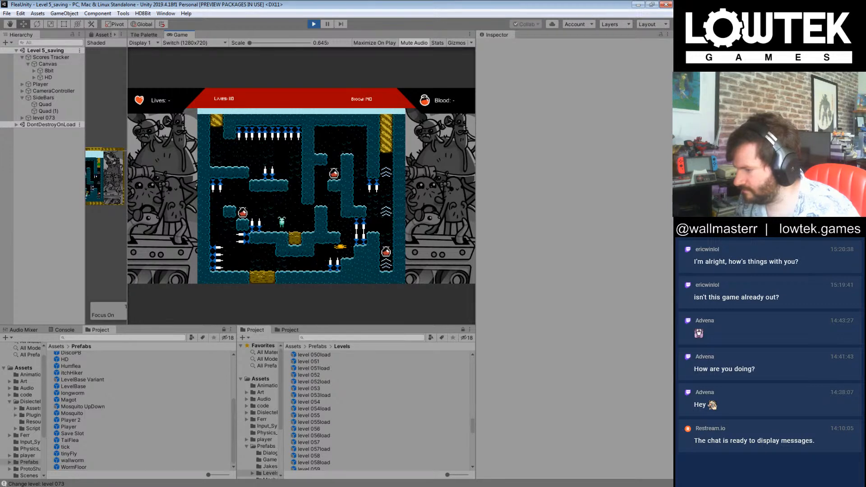
{"action": "key", "text": "Left"}
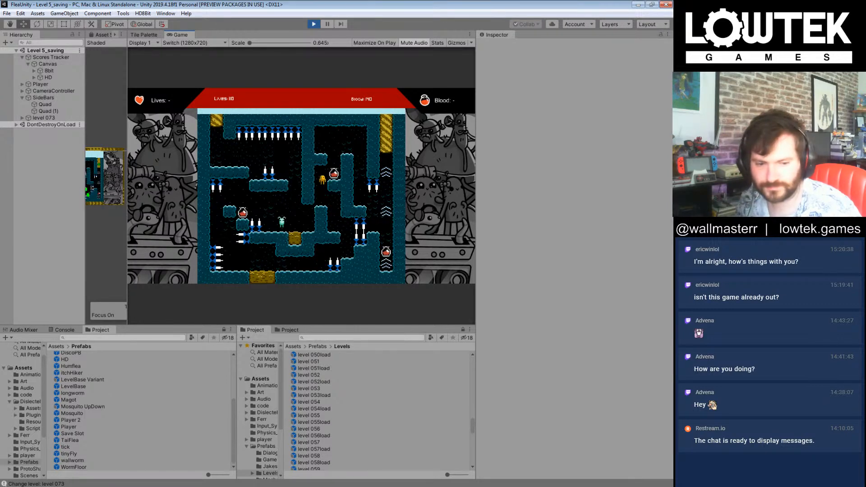
{"action": "key", "text": "Right"}
{"action": "key", "text": "Right"}
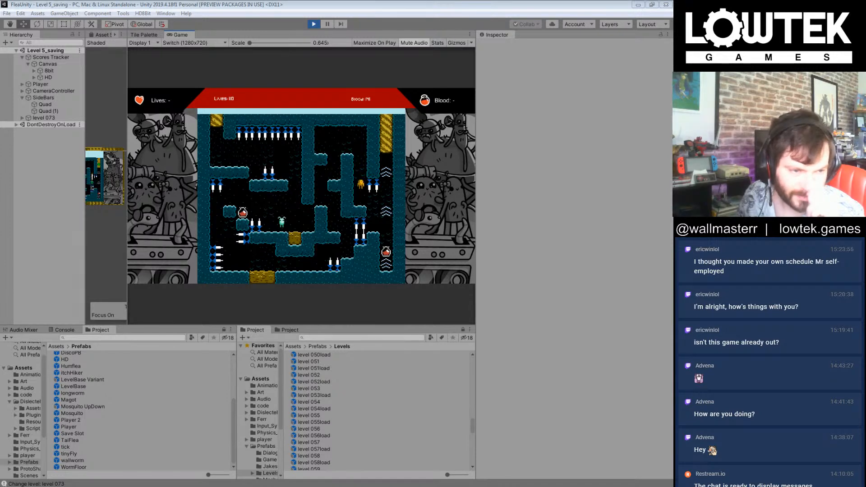
{"action": "left_click", "coordinate": [354, 4]}
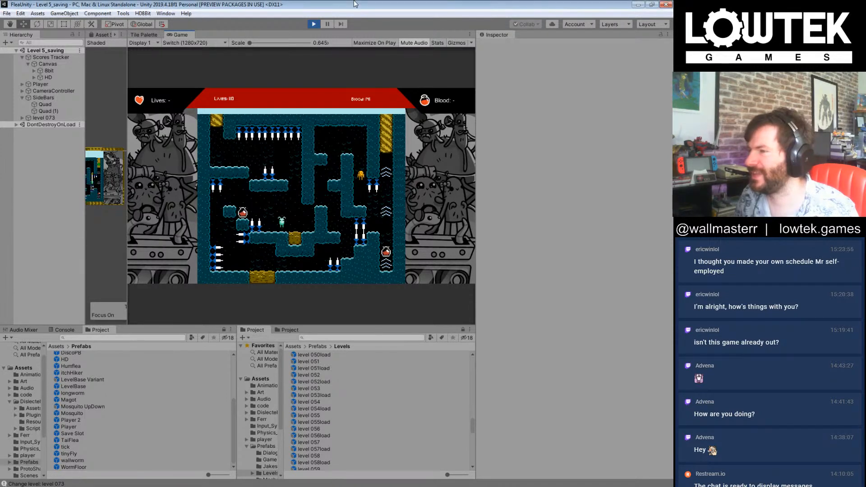
{"action": "key", "text": "Right"}
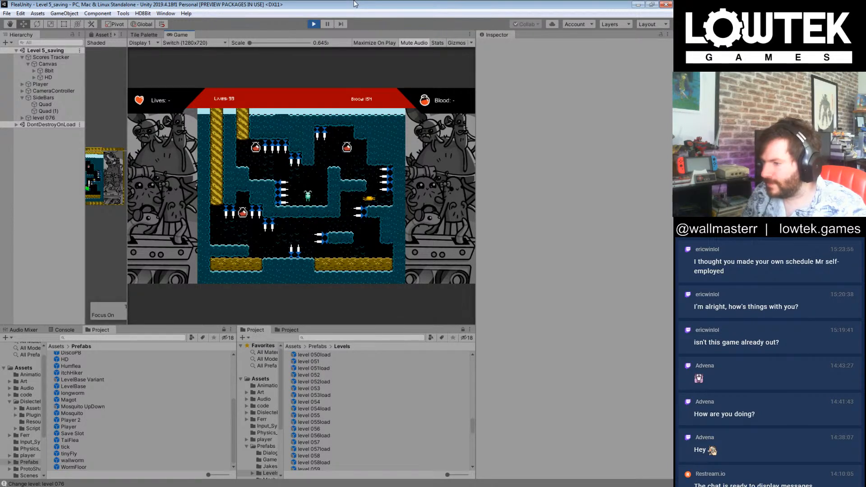
Step: Playtest level 076, retrying from its start and swimming the flea past the side spikes and enemy to level 077 while collecting blood
{"action": "key", "text": "Left"}
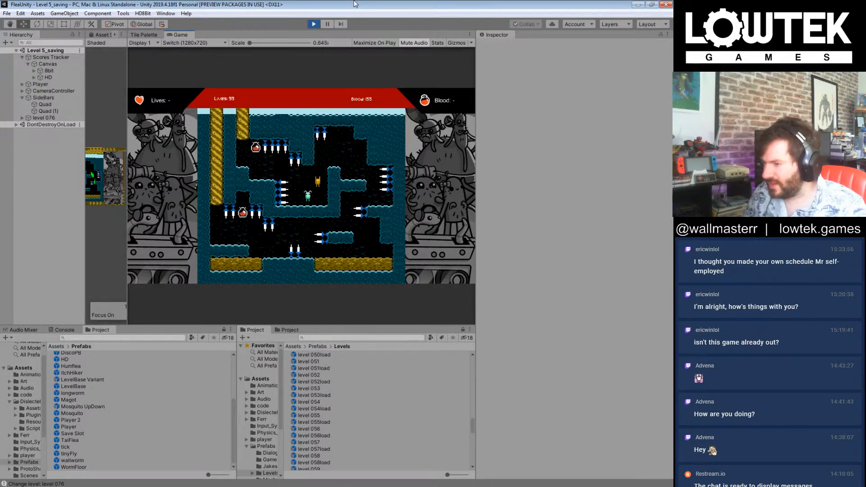
{"action": "key", "text": "Left"}
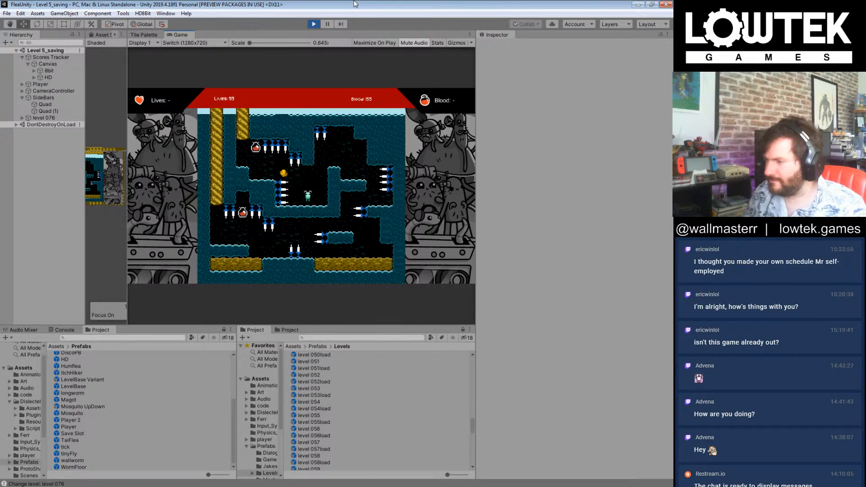
{"action": "key", "text": "Right"}
{"action": "key", "text": "Right"}
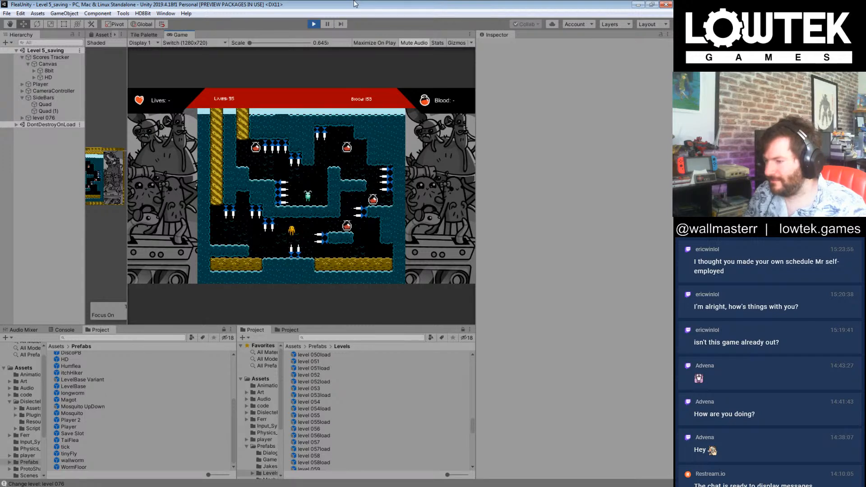
{"action": "key", "text": "Right"}
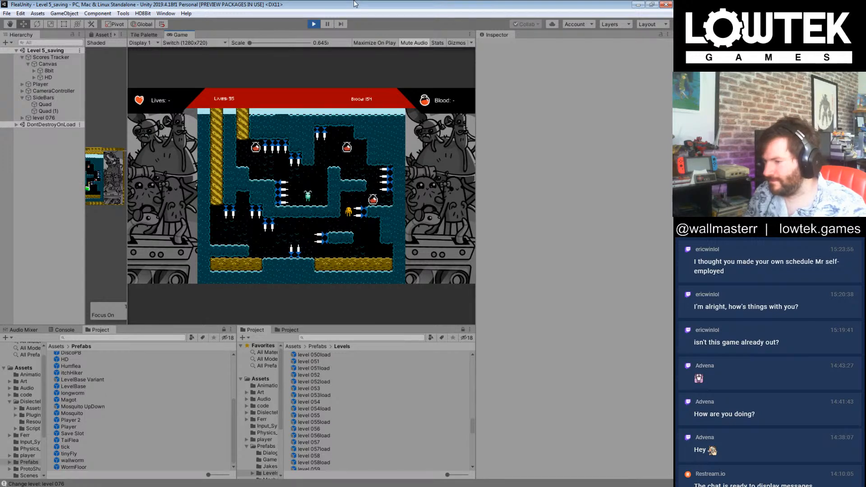
{"action": "key", "text": "Left"}
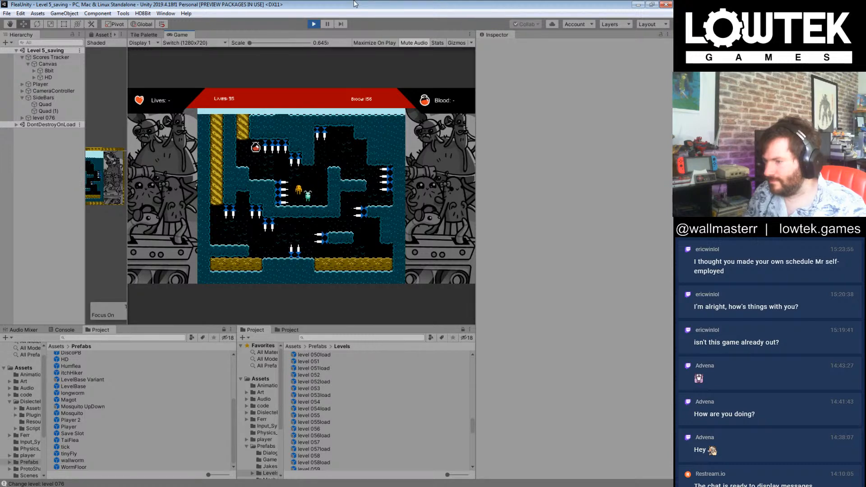
{"action": "key", "text": "Left"}
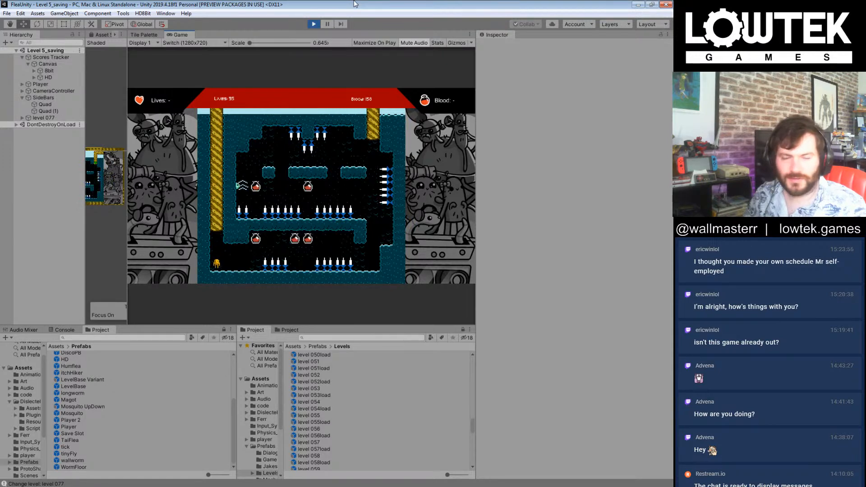
Step: Try level 077 from its start, collecting blood in the lower spiked passage and swimming back through the middle passage towards the enemy
{"action": "key", "text": "Right"}
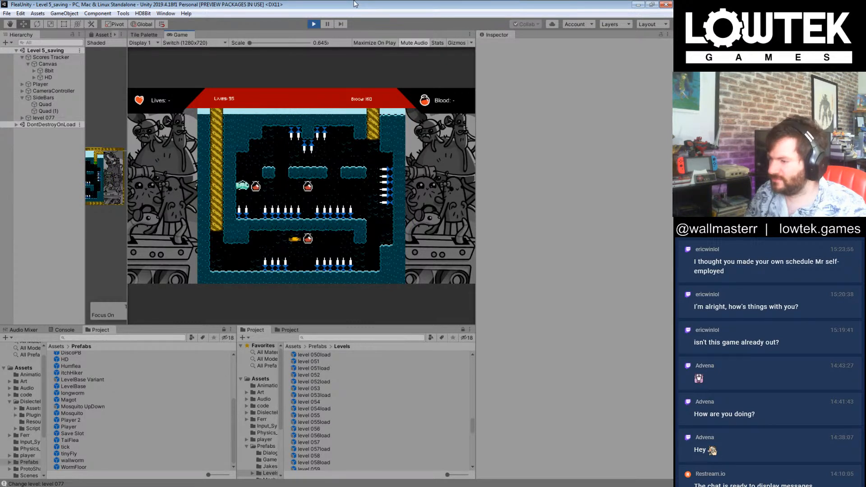
{"action": "key", "text": "Right"}
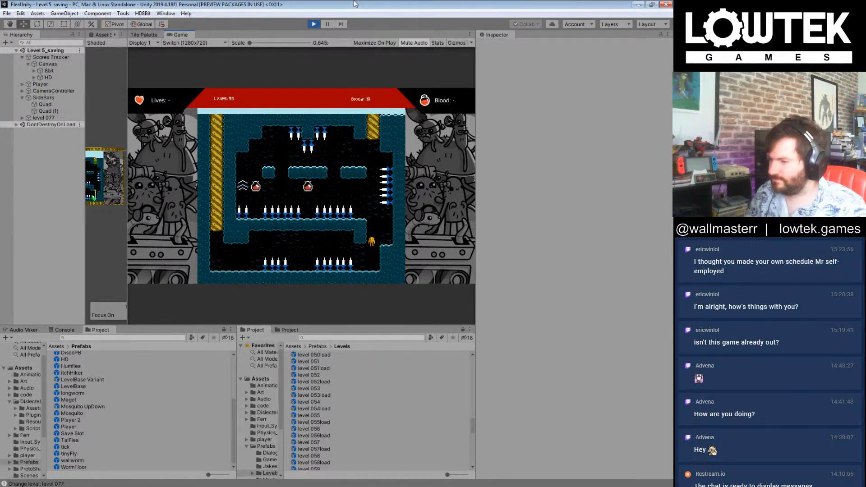
{"action": "key", "text": "Left"}
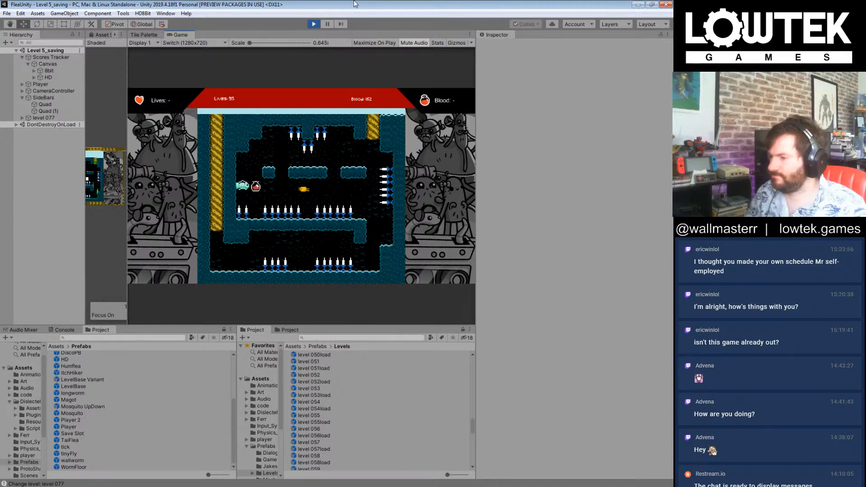
{"action": "key", "text": "Right"}
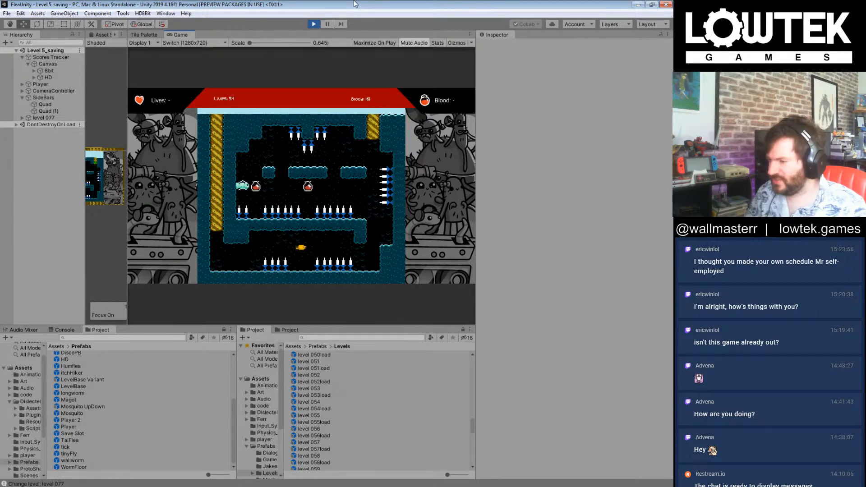
{"action": "key", "text": "Right"}
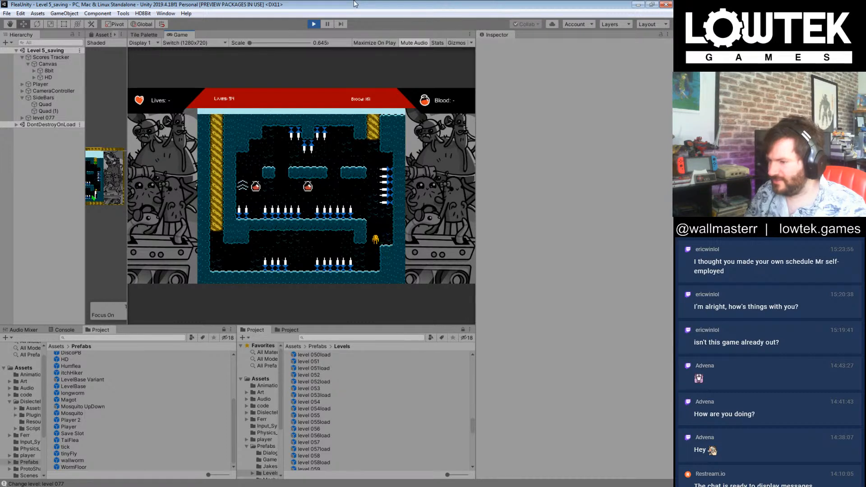
{"action": "key", "text": "Left"}
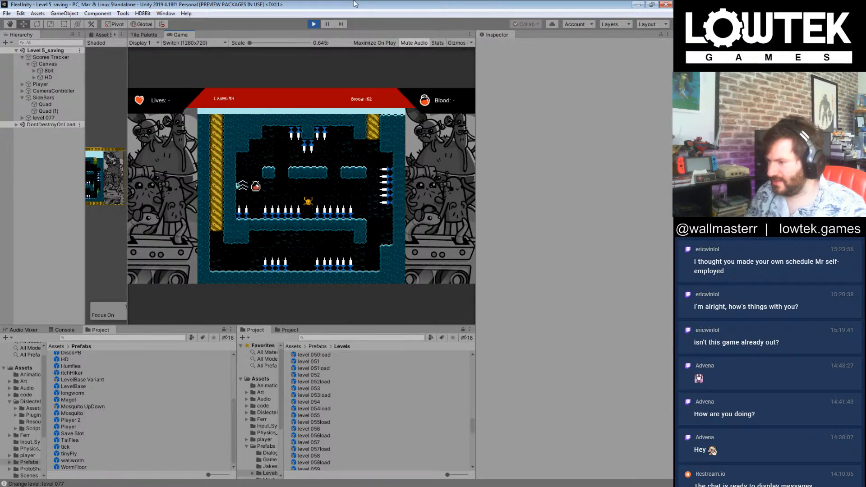
{"action": "key", "text": "Left"}
Step: Retry level 077's lower spiked passage and outer shaft, steering the flea beneath the ledges into the middle passage
{"action": "key", "text": "Right"}
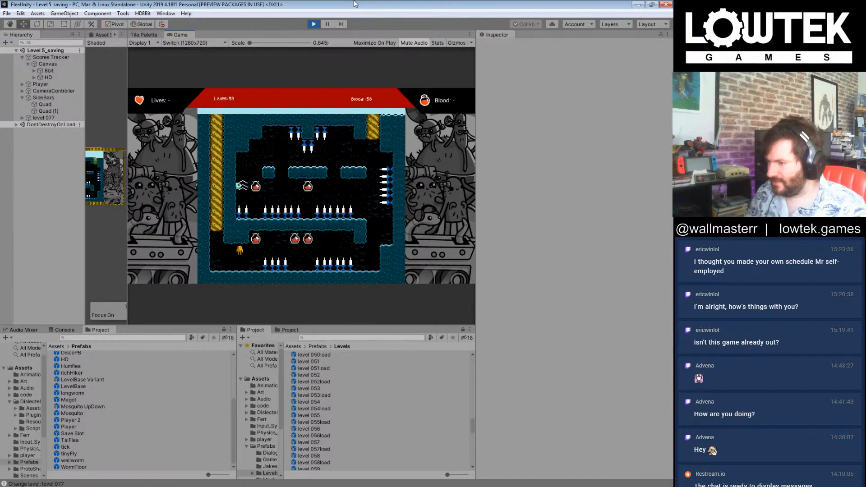
{"action": "key", "text": "Right"}
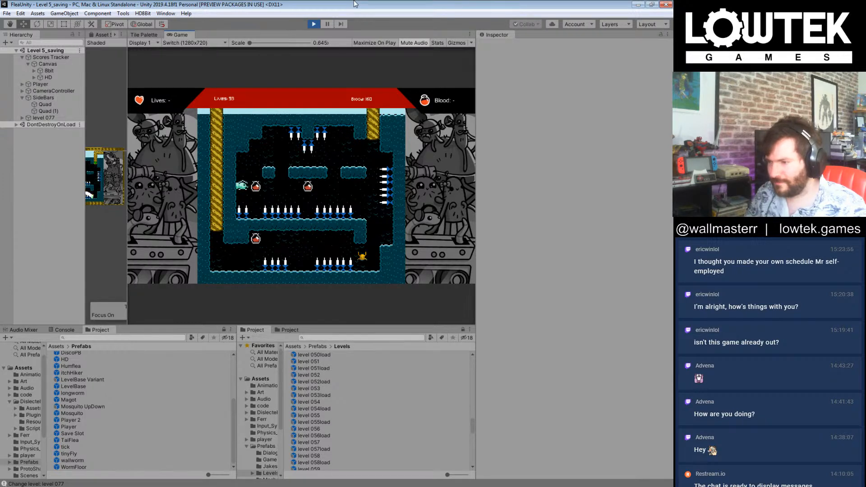
{"action": "key", "text": "Left"}
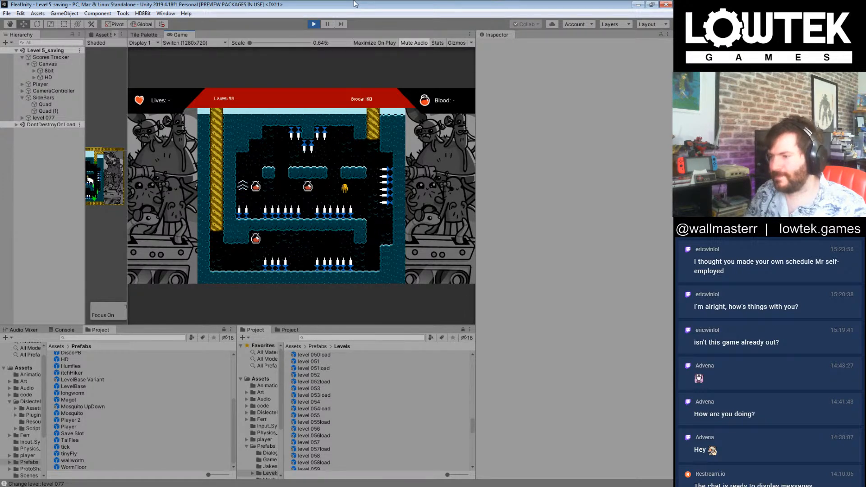
{"action": "key", "text": "Right"}
{"action": "key", "text": "Right"}
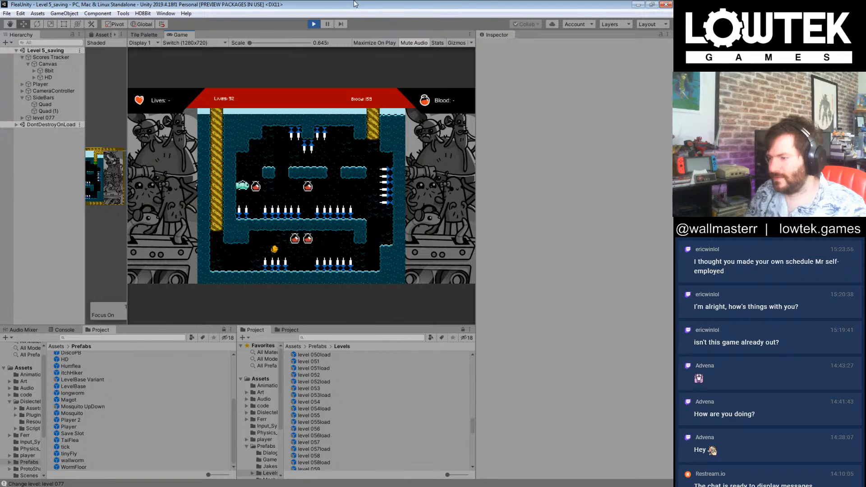
{"action": "key", "text": "Right"}
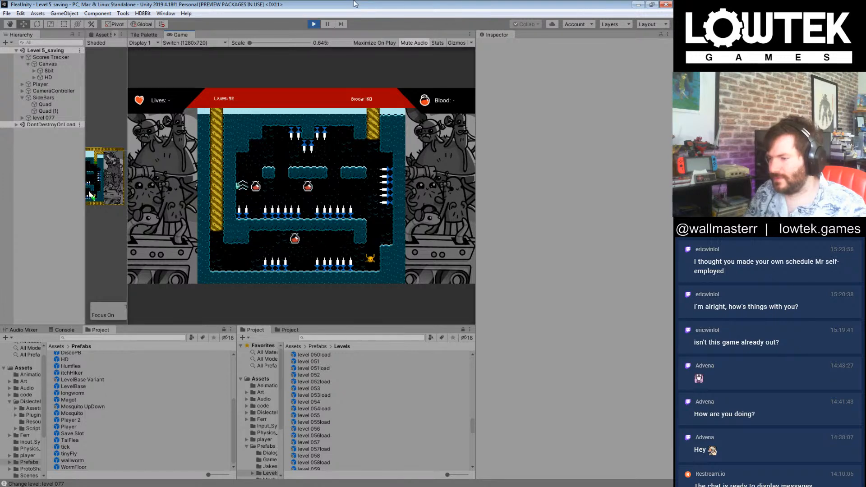
{"action": "key", "text": "Left"}
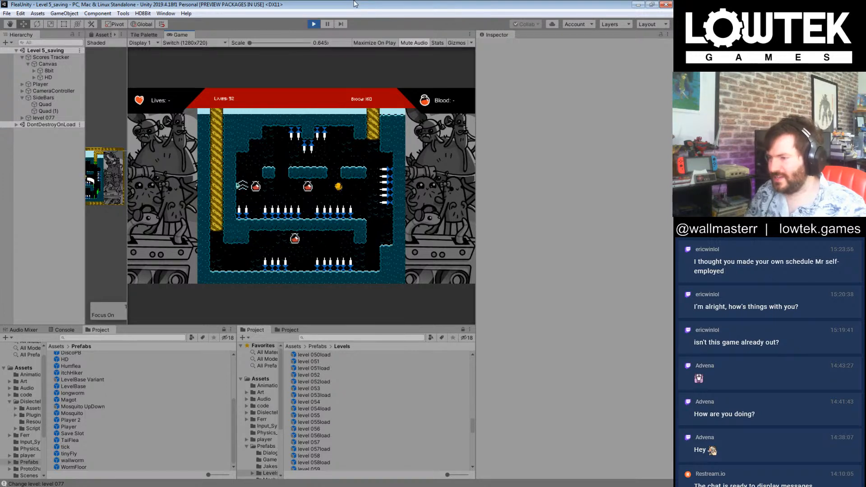
{"action": "key", "text": "Right"}
{"action": "key", "text": "Right"}
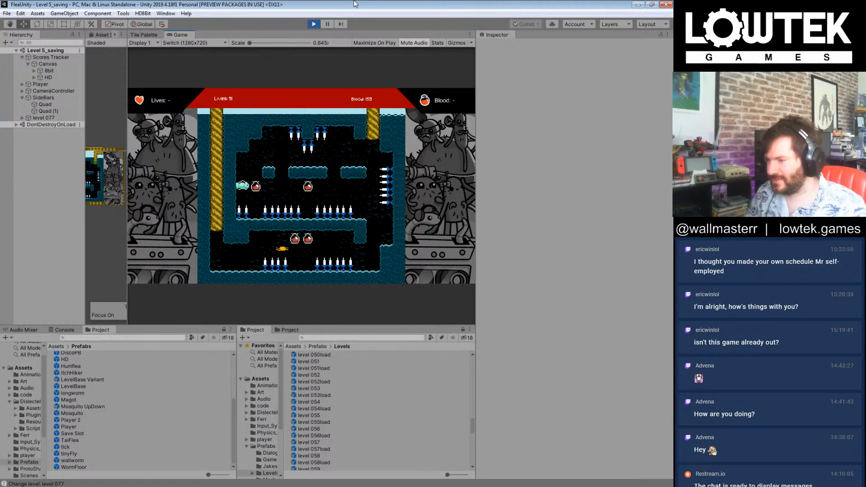
{"action": "key", "text": "Right"}
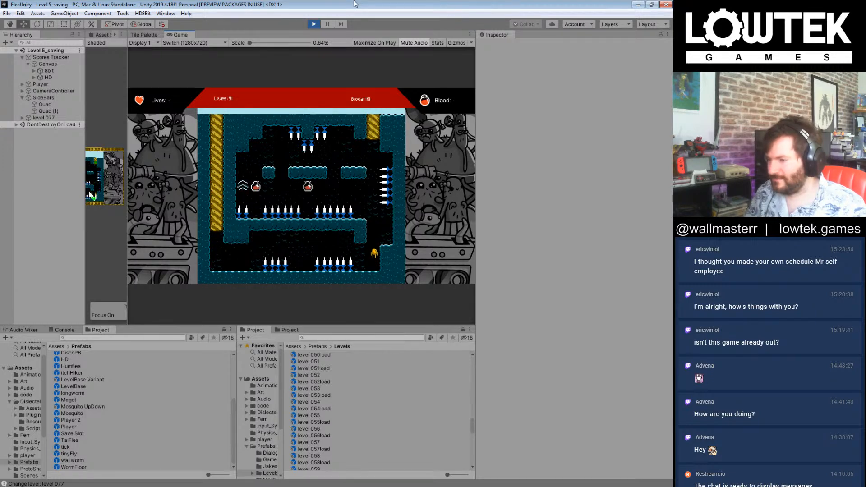
{"action": "key", "text": "Left"}
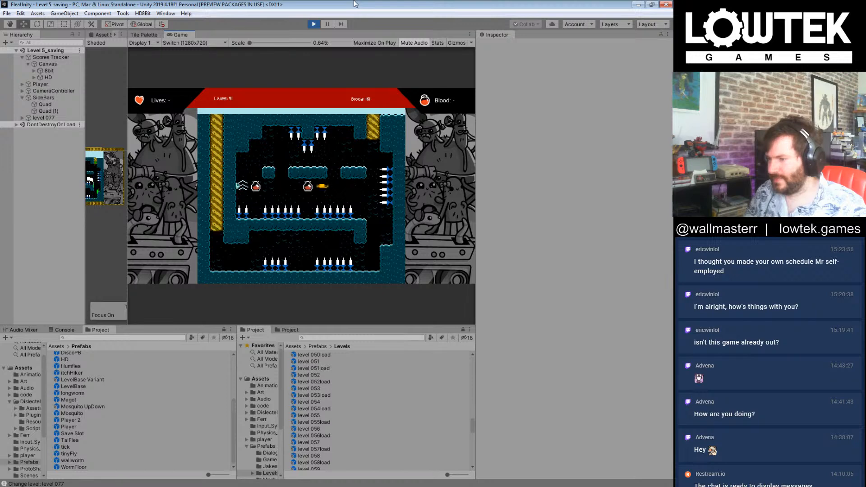
Step: Replay level 077, swimming the lower and middle passages and collecting blood on the way through to level 078
{"action": "key", "text": "Right"}
{"action": "key", "text": "Right"}
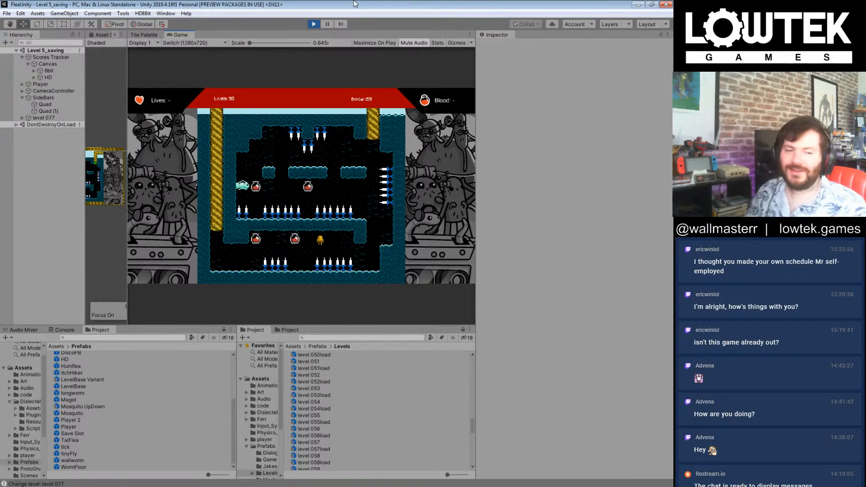
{"action": "key", "text": "Right"}
{"action": "key", "text": "Left"}
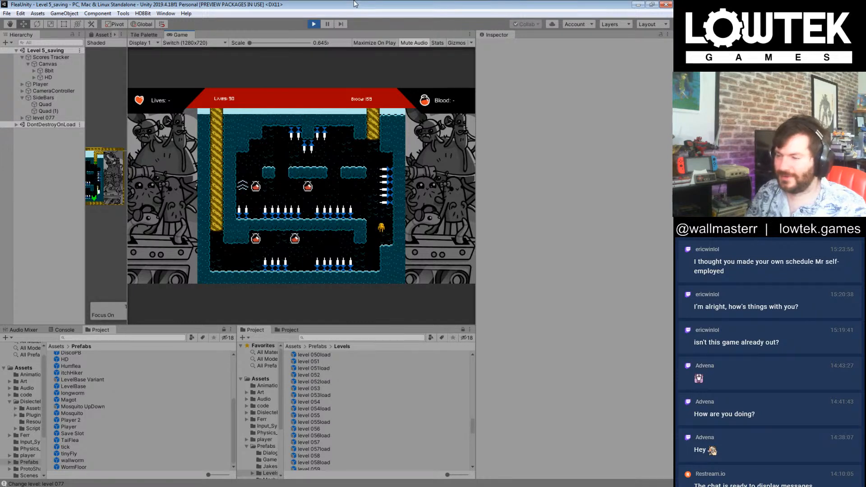
{"action": "key", "text": "Right"}
{"action": "key", "text": "Left"}
{"action": "key", "text": "Left"}
{"action": "key", "text": "Left"}
{"action": "key", "text": "Right"}
{"action": "key", "text": "Left"}
{"action": "key", "text": "Right"}
{"action": "key", "text": "Right"}
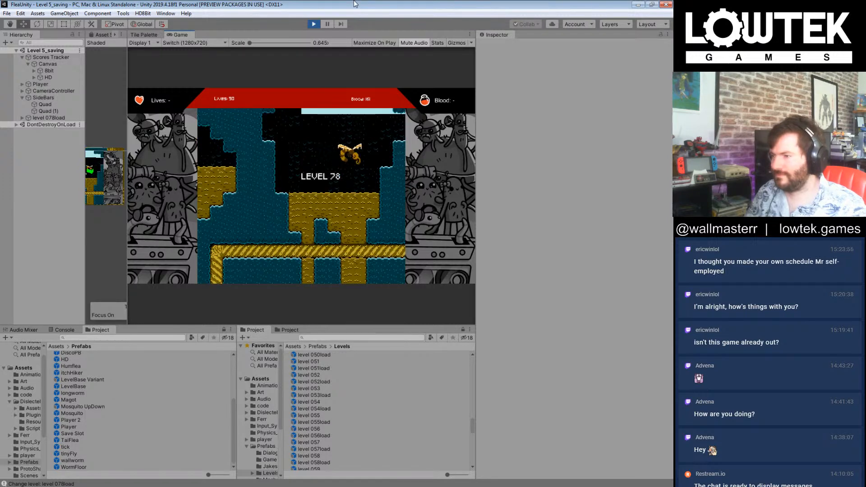
Step: Swim the flea through level 078, passing the enemies and collecting the blood on the way to level 079
{"action": "key", "text": "Right"}
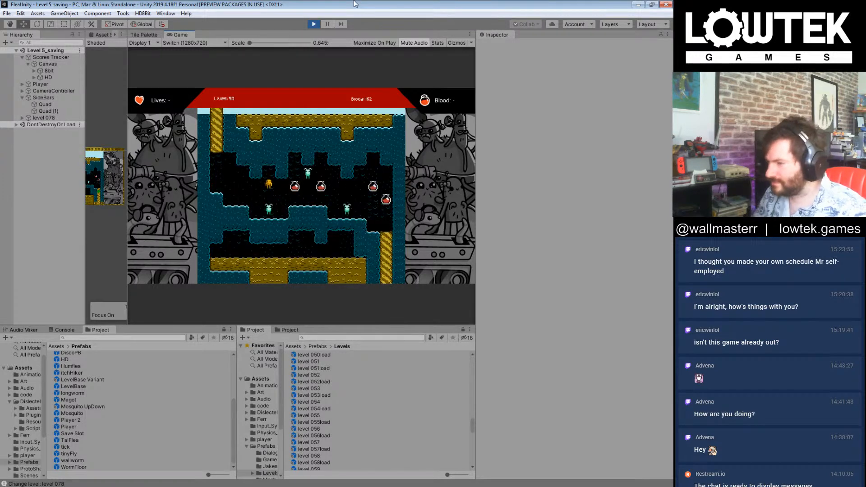
{"action": "key", "text": "Right"}
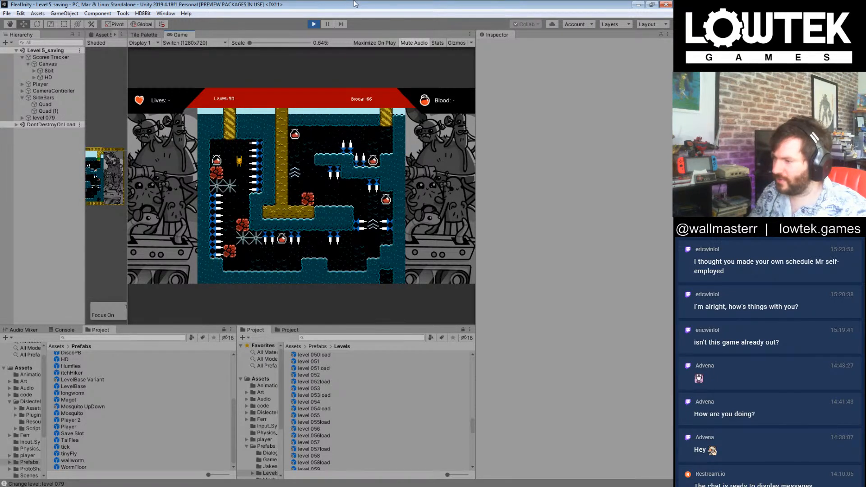
Step: Try level 079, dropping through the spiked entrance shaft and following the lower passage to the far boost shaft
{"action": "key", "text": "Right"}
{"action": "key", "text": "Left"}
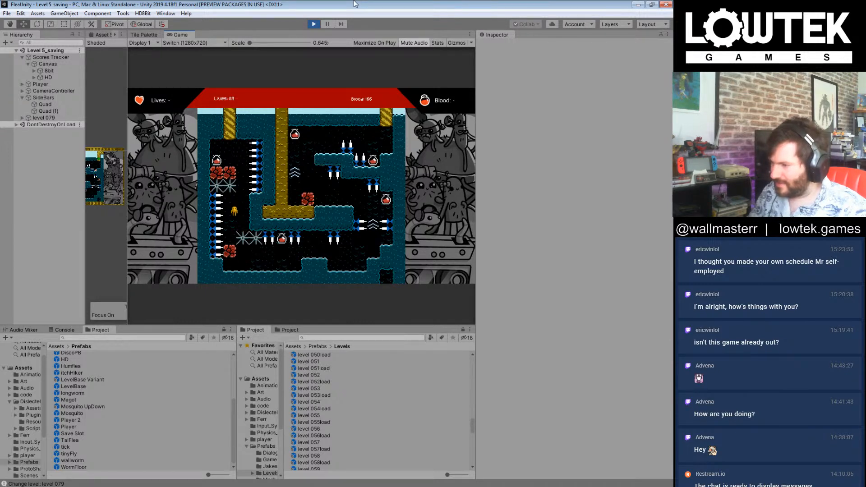
{"action": "key", "text": "Right"}
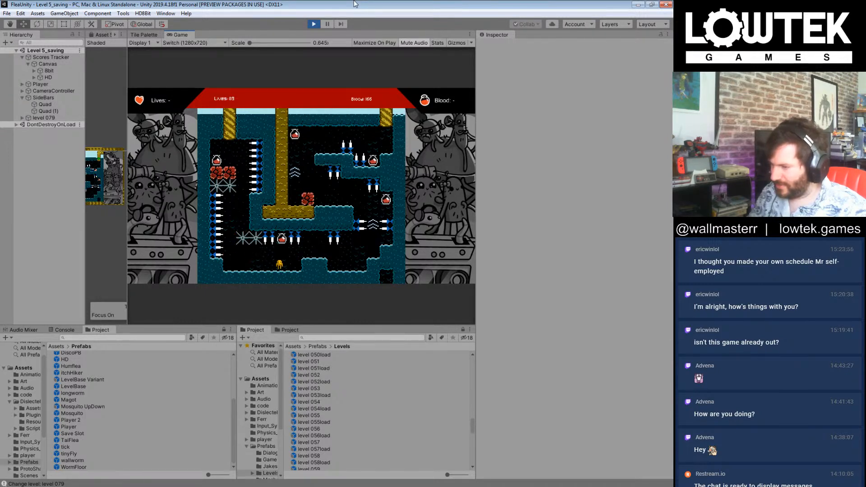
{"action": "key", "text": "Right"}
{"action": "key", "text": "Right"}
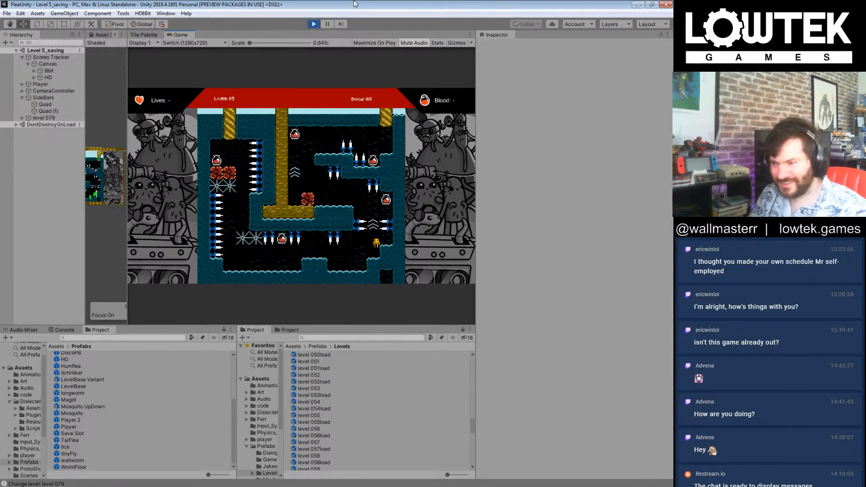
Step: Retry level 079 with the blood above the red blocks and swim the lower spiked passage to the far boost shaft
{"action": "key", "text": "Left"}
{"action": "key", "text": "Left"}
{"action": "key", "text": "Left"}
{"action": "key", "text": "Right"}
{"action": "key", "text": "Right"}
{"action": "key", "text": "Left"}
{"action": "key", "text": "Right"}
{"action": "key", "text": "Right"}
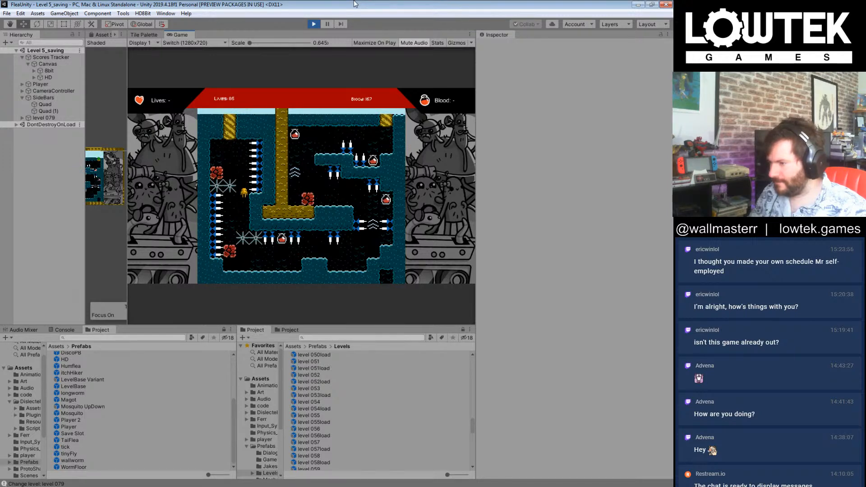
{"action": "key", "text": "Right"}
{"action": "key", "text": "Right"}
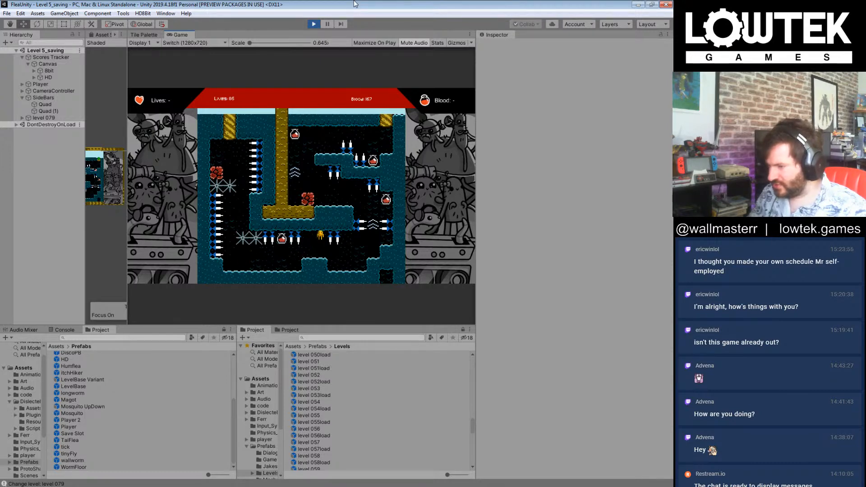
{"action": "key", "text": "Right"}
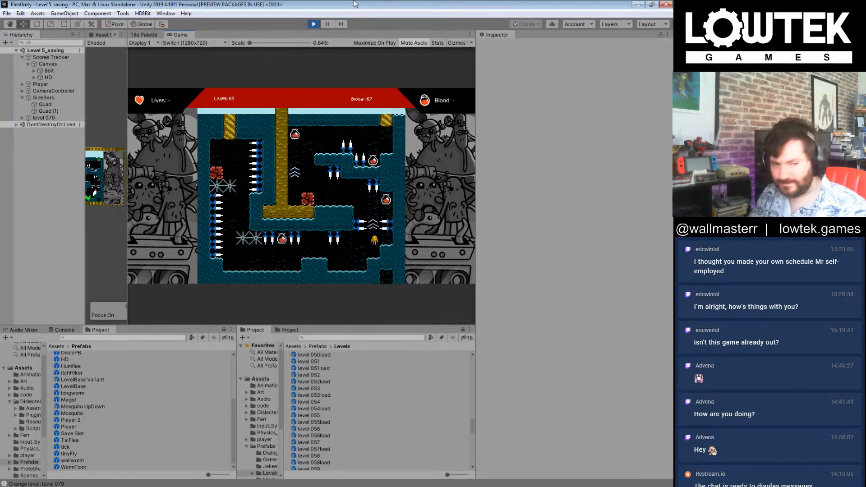
Step: Try level 079's entrance shaft again, collecting the upper blood and descending between the spiked walls and red blocks
{"action": "key", "text": "Left"}
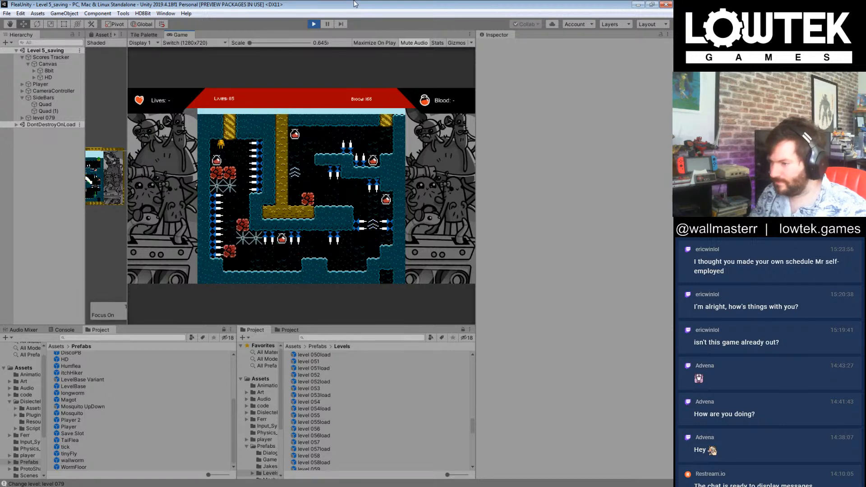
{"action": "key", "text": "Right"}
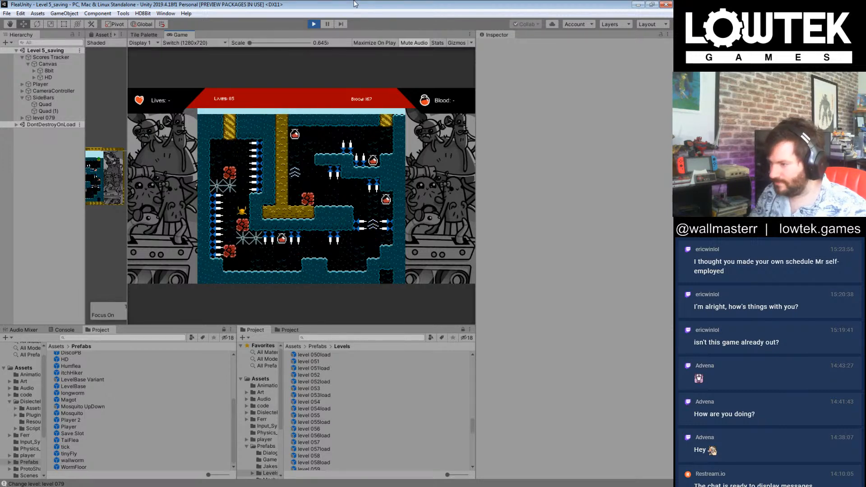
{"action": "key", "text": "Left"}
{"action": "key", "text": "Right"}
{"action": "key", "text": "Right"}
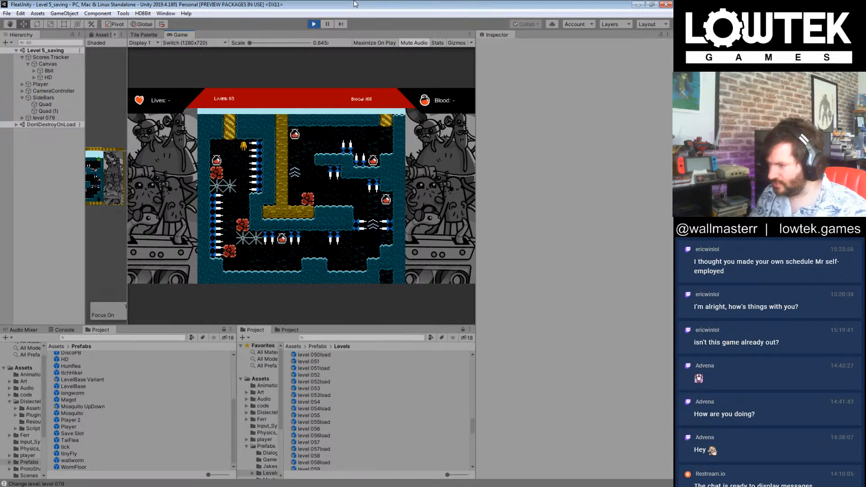
Step: Replay level 079 past the upper blood, ride both boosts, and collect the upper-area blood on the way to level 080
{"action": "key", "text": "Left"}
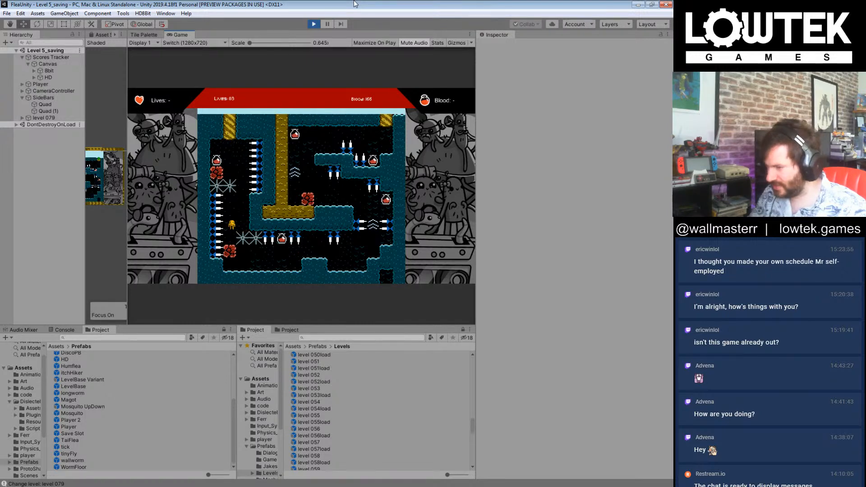
{"action": "key", "text": "Right"}
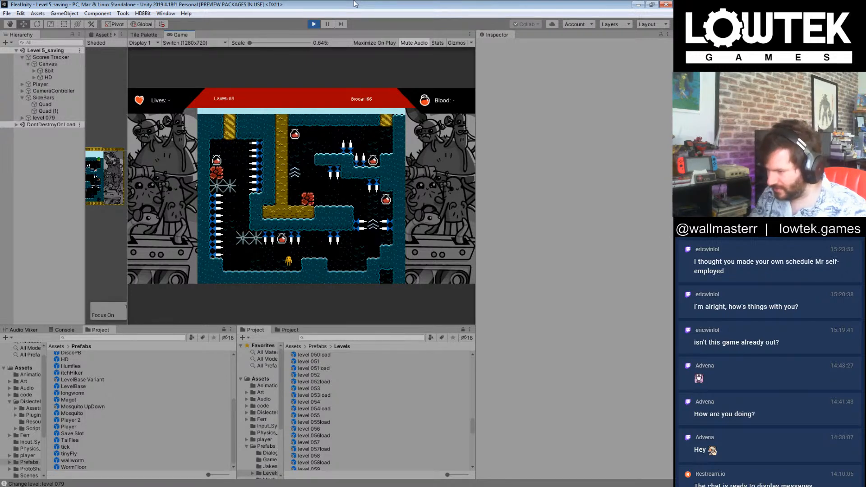
{"action": "key", "text": "Right"}
{"action": "key", "text": "Right"}
{"action": "key", "text": "Right"}
{"action": "key", "text": "Left"}
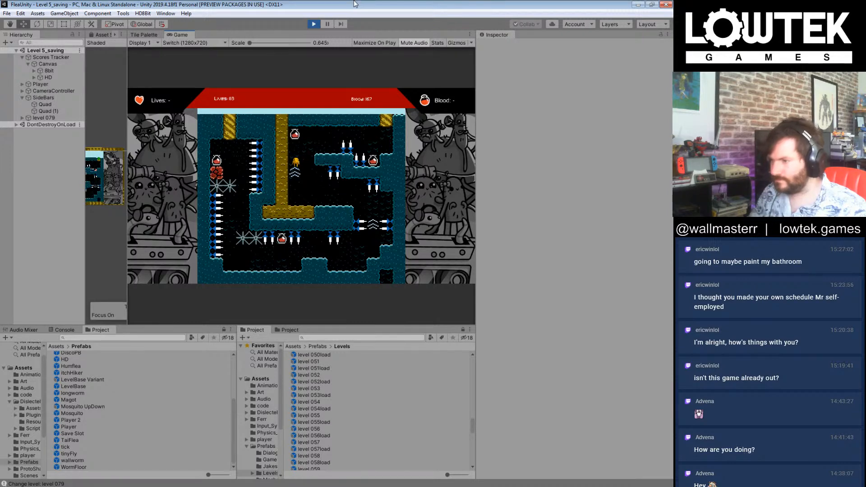
{"action": "key", "text": "Right"}
{"action": "key", "text": "Right"}
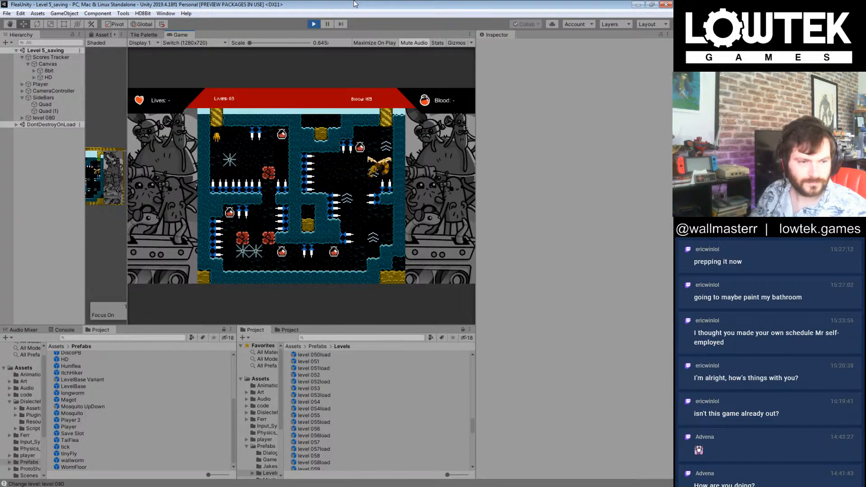
Step: Play level 080, collecting the blood in the entrance room, dropping through the red blocks and gathering both bloods along the lower passage
{"action": "key", "text": "Right"}
{"action": "key", "text": "Right"}
{"action": "key", "text": "Left"}
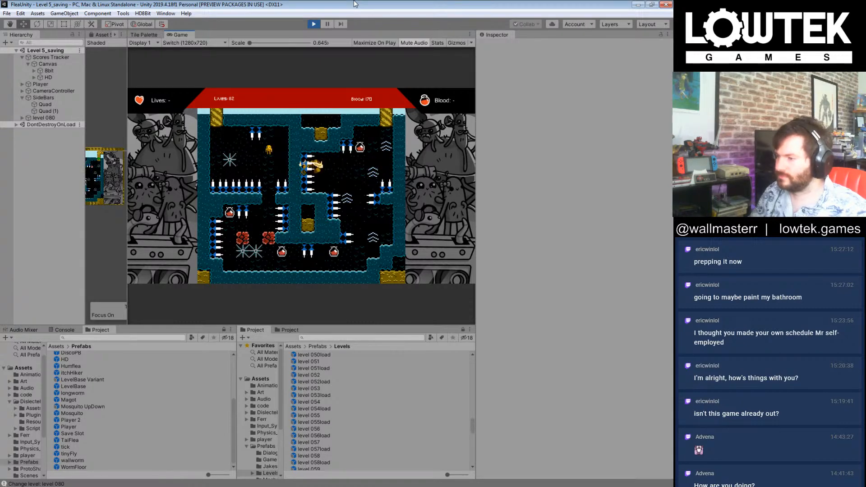
{"action": "key", "text": "Right"}
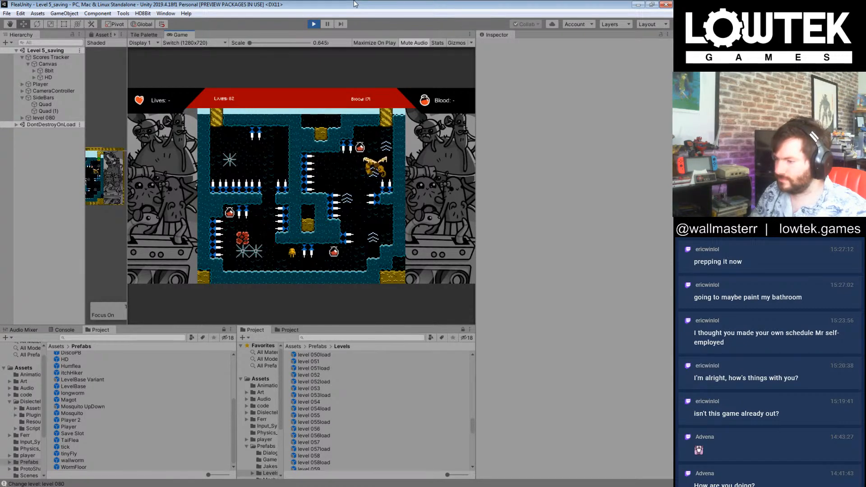
{"action": "key", "text": "Right"}
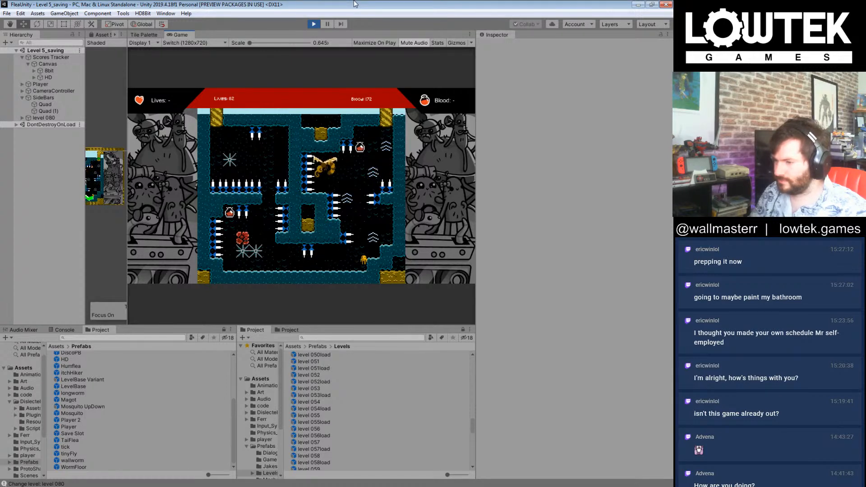
Step: Ride level 080's far boost shaft past the flying enemy, collect the upper blood and exit into level 080_Fleadom
{"action": "key", "text": "Left"}
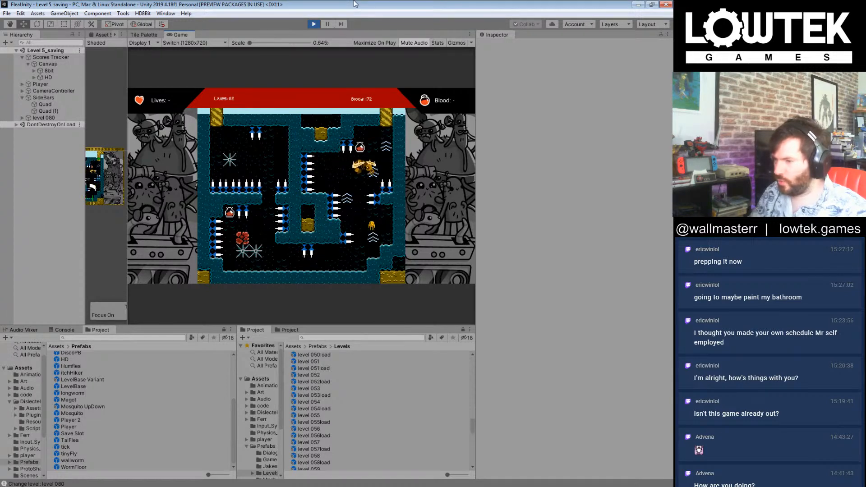
{"action": "key", "text": "Right"}
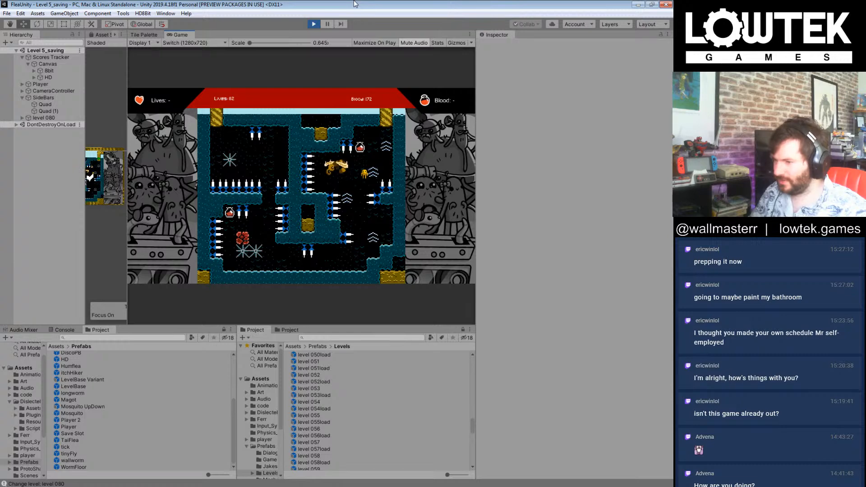
{"action": "key", "text": "Left"}
{"action": "key", "text": "Right"}
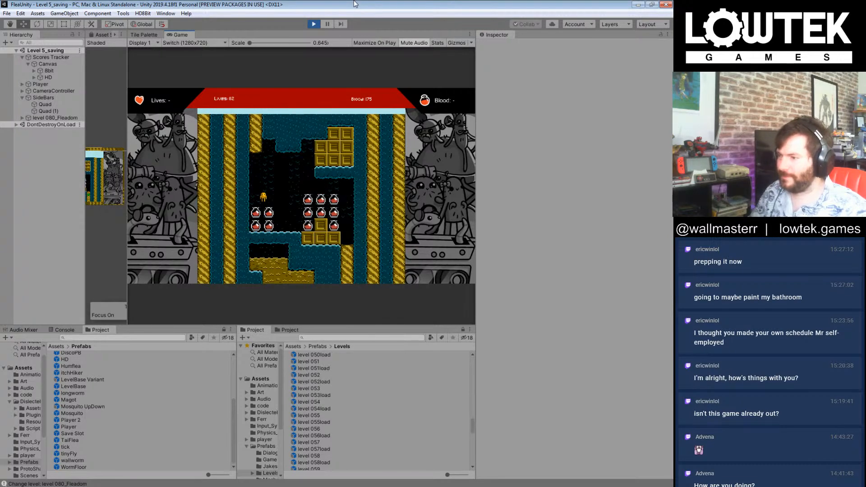
Step: Collect blood through level 080_Fleadom and cross level 080_Big over the capped pillar to reach the King Flea cutscene
{"action": "key", "text": "Right"}
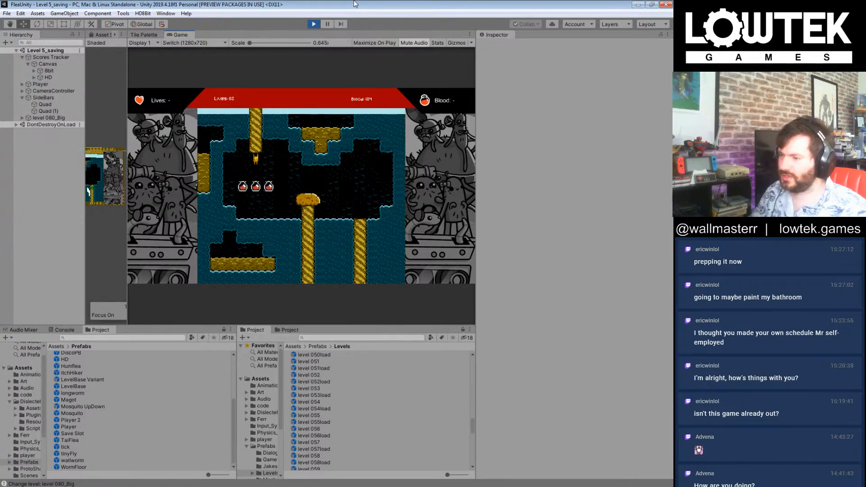
{"action": "key", "text": "Right"}
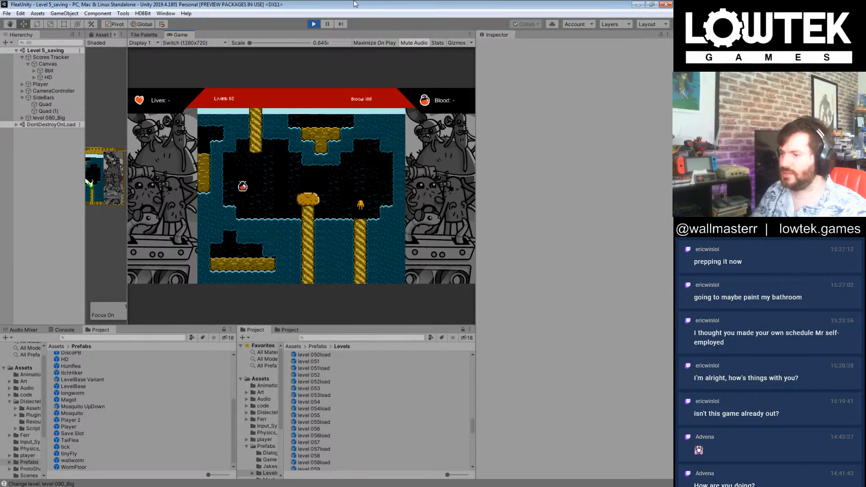
{"action": "key", "text": "Right"}
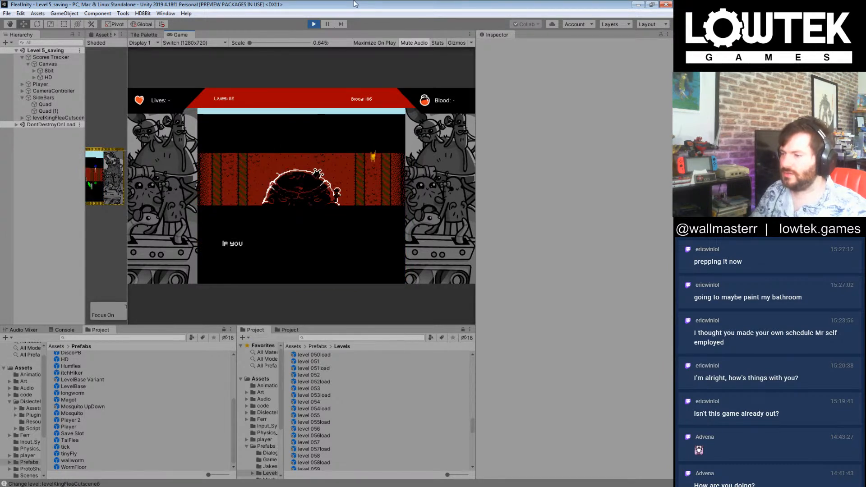
Step: Advance the King Flea cutscene dialogue into Boss008 and end the playtest
{"action": "key", "text": "space"}
{"action": "key", "text": "space"}
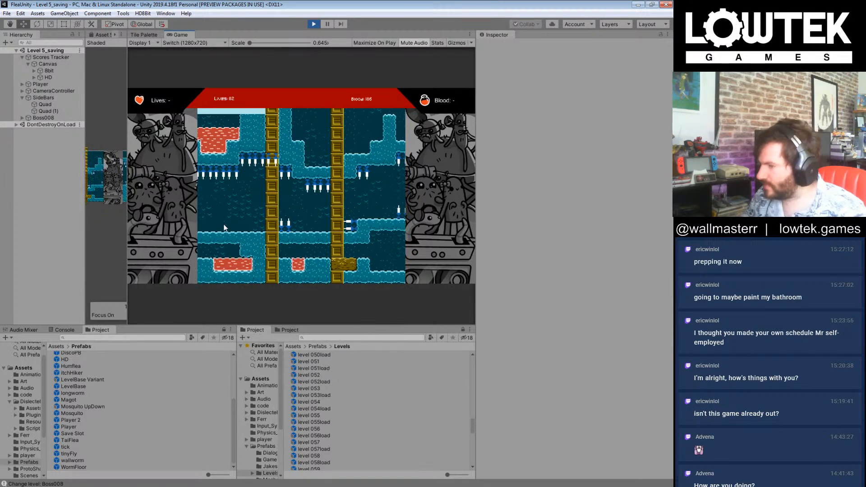
{"action": "left_click", "coordinate": [314, 25]}
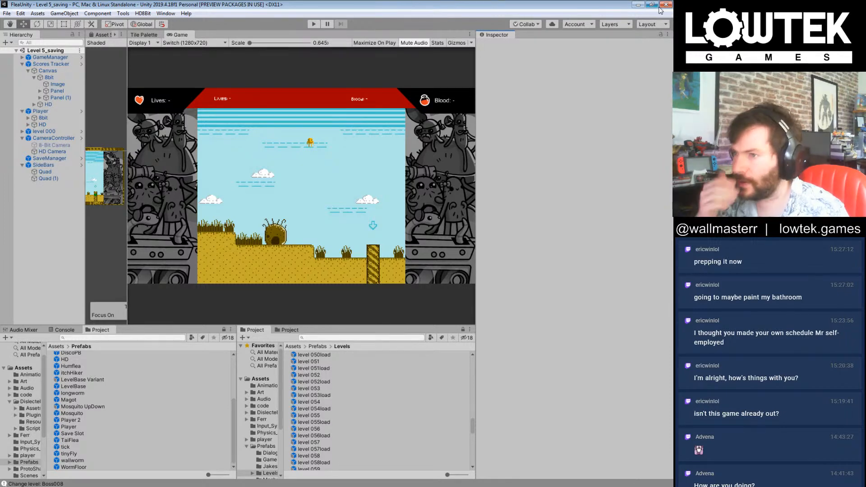
Step: Switch to GitHub Desktop's FleaUnity changes, move that window aside, and minimise Tiled's tapewormtest7.tmx map to reach the desktop
{"action": "left_click", "coordinate": [298, 486]}
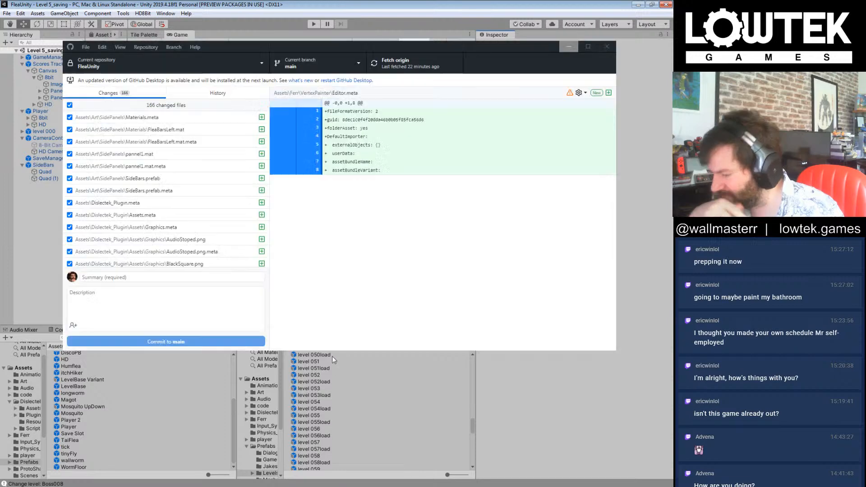
{"action": "left_click_drag", "start_coordinate": [409, 50], "coordinate": [672, 76]}
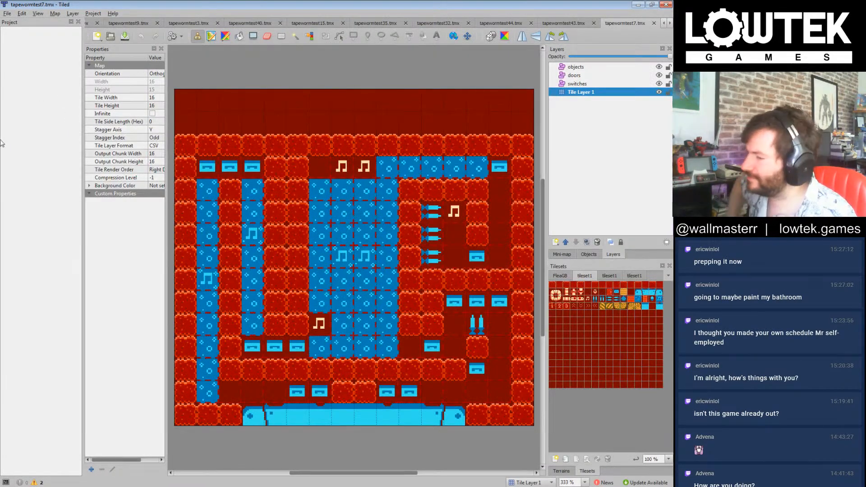
{"action": "left_click", "coordinate": [367, 259]}
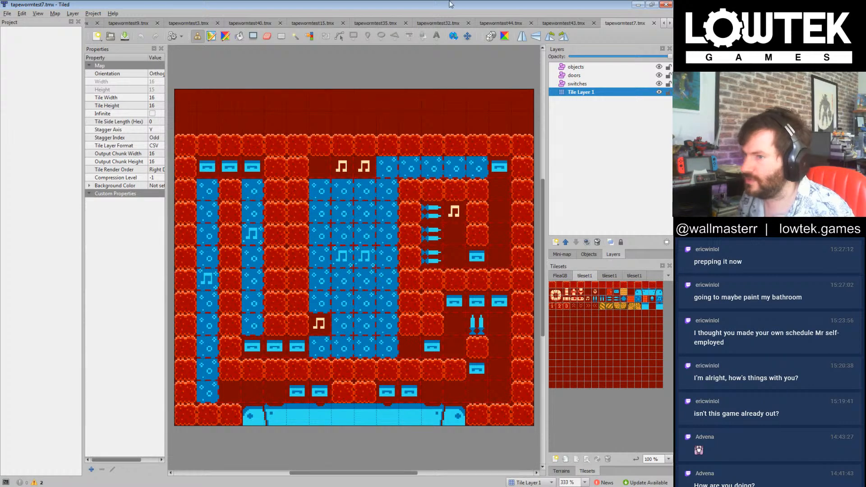
{"action": "left_click", "coordinate": [637, 4]}
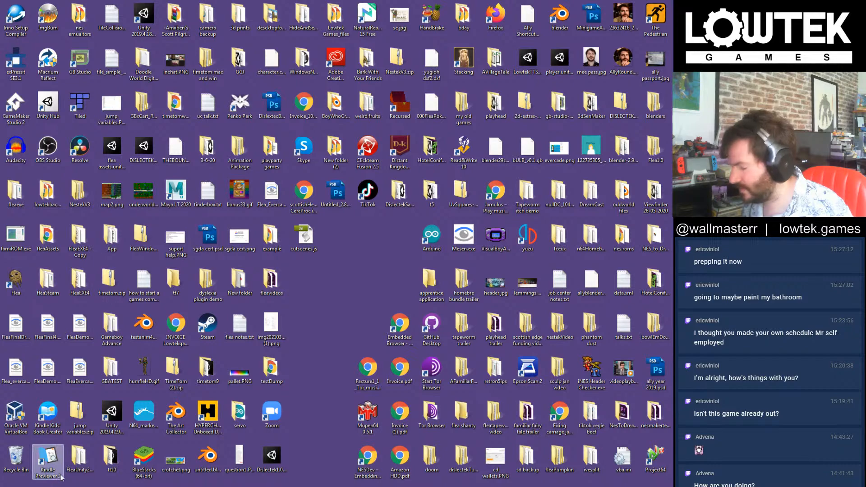
Step: Browse the file explorer from the FleaUnity bg tiles folder to the inner nessnake folder of the NesSnake project
{"action": "left_click_drag", "start_coordinate": [673, 57], "coordinate": [364, 77]}
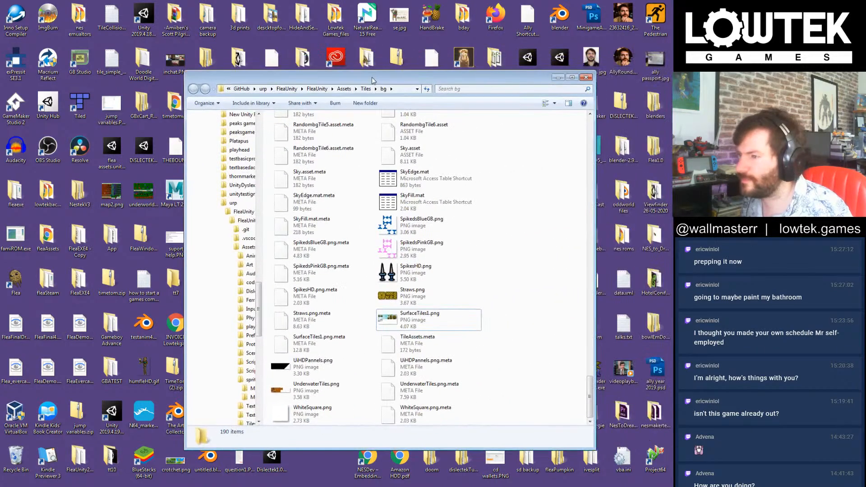
{"action": "scroll", "coordinate": [524, 251], "scroll_direction": "up", "scroll_amount": 1}
{"action": "scroll", "coordinate": [524, 253], "scroll_direction": "up", "scroll_amount": 15}
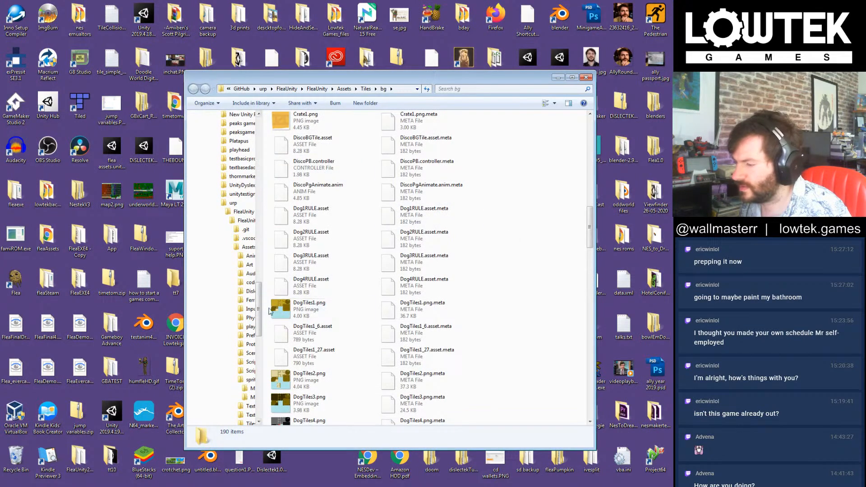
{"action": "left_click_drag", "start_coordinate": [260, 300], "coordinate": [273, 127]}
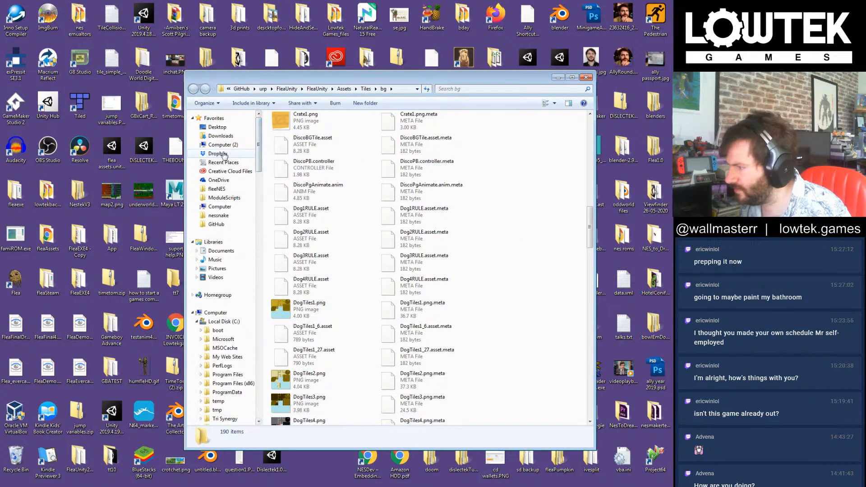
{"action": "left_click", "coordinate": [218, 215]}
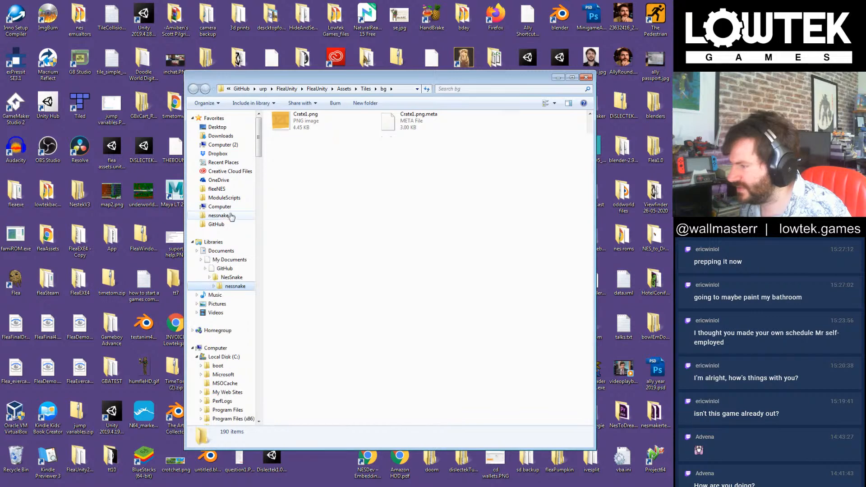
{"action": "double_click", "coordinate": [293, 146]}
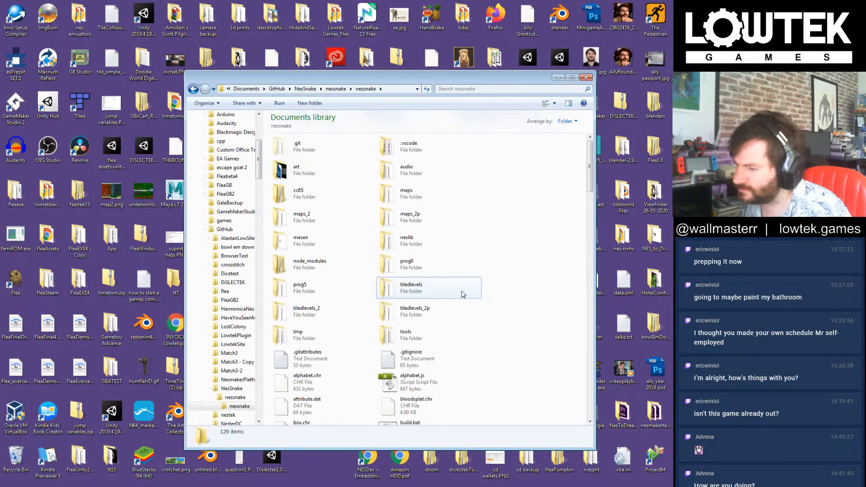
{"action": "left_click", "coordinate": [462, 293]}
{"action": "scroll", "coordinate": [462, 293], "scroll_direction": "down", "scroll_amount": 2}
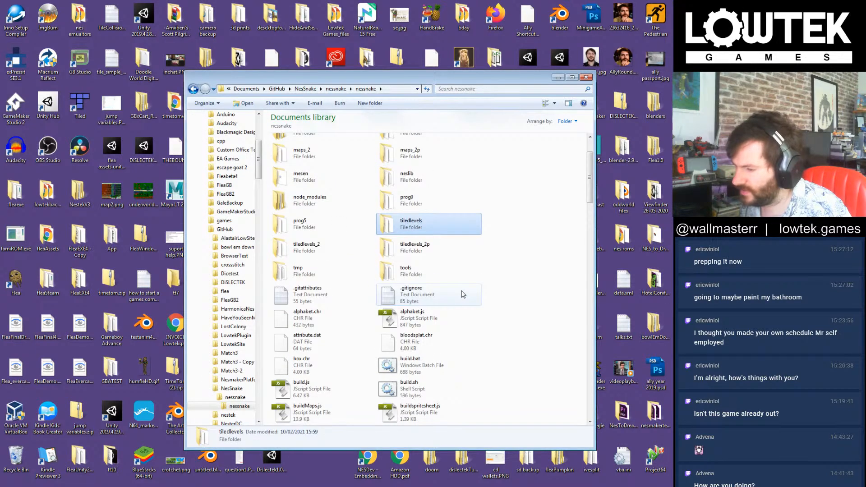
Step: Open Oracle VM VirtualBox, start the saved ubuntu2 virtual machine and minimise the manager window
{"action": "double_click", "coordinate": [16, 416]}
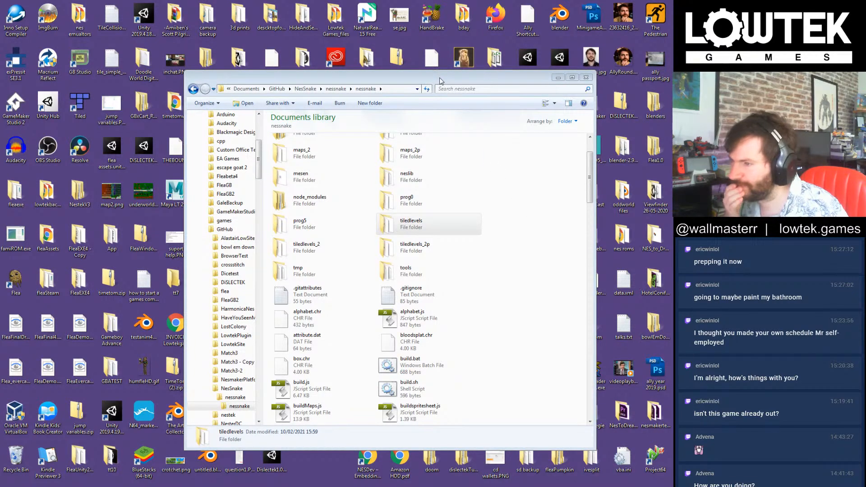
{"action": "left_click", "coordinate": [526, 285]}
{"action": "scroll", "coordinate": [510, 321], "scroll_direction": "down", "scroll_amount": 3}
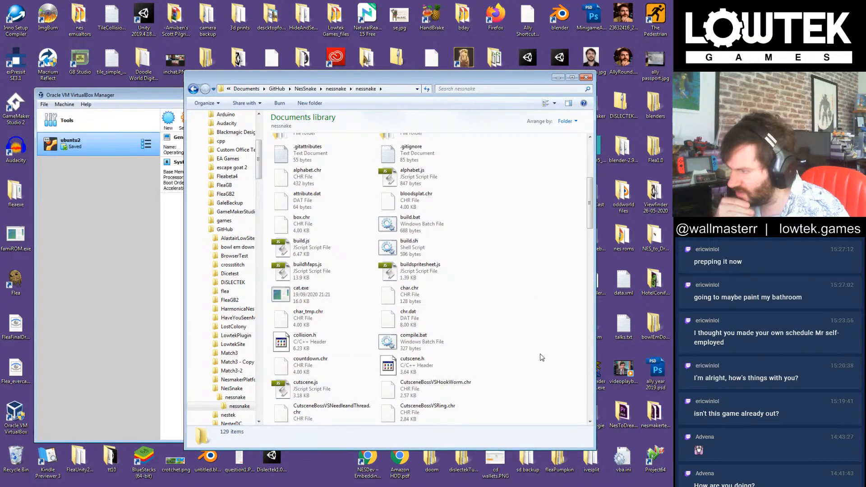
{"action": "left_click_drag", "start_coordinate": [169, 238], "coordinate": [80, 35]}
{"action": "left_click", "coordinate": [132, 95]}
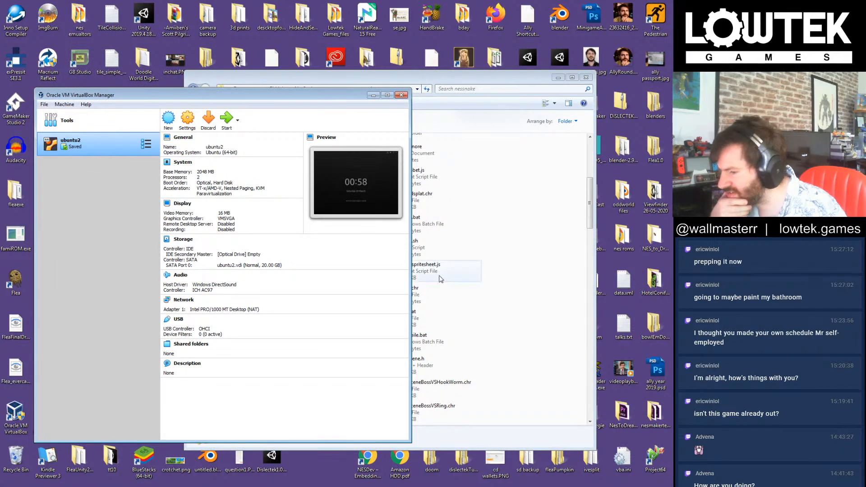
{"action": "double_click", "coordinate": [87, 147]}
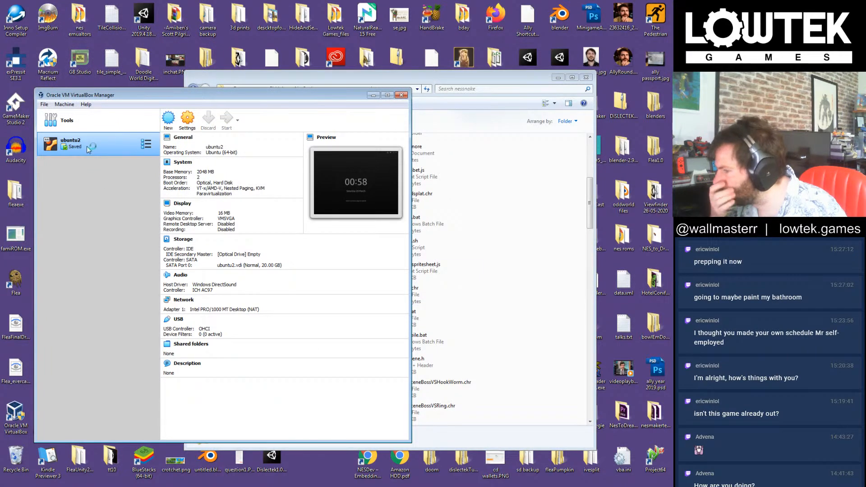
{"action": "left_click", "coordinate": [374, 95]}
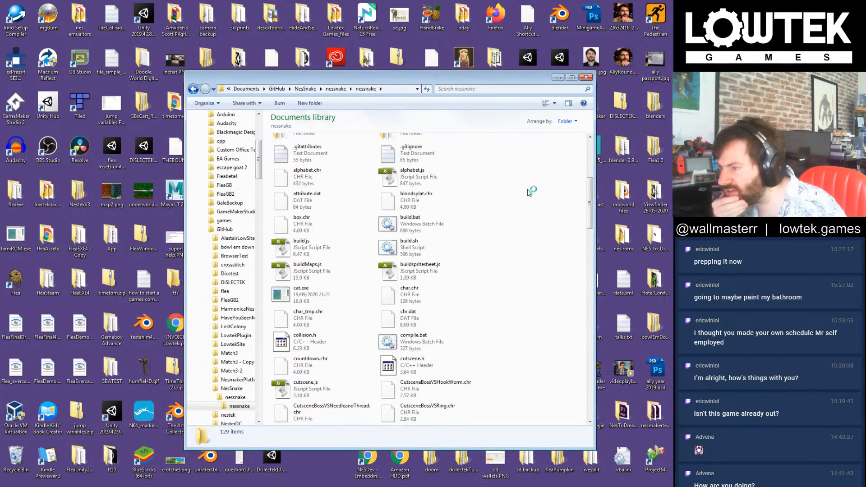
{"action": "left_click_drag", "start_coordinate": [432, 82], "coordinate": [416, 62]}
{"action": "left_click", "coordinate": [447, 249]}
{"action": "left_click", "coordinate": [489, 251]}
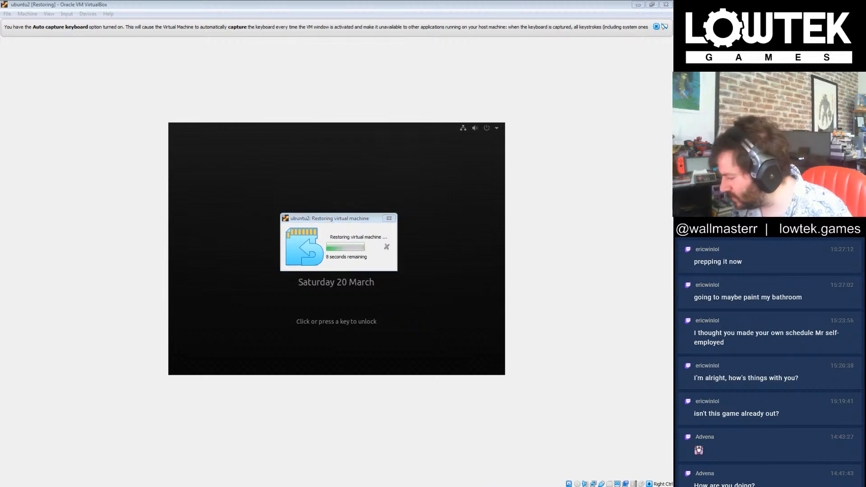
Step: Return to the nessnake folder, run compile.bat and dismiss its console window
{"action": "left_click", "coordinate": [45, 484]}
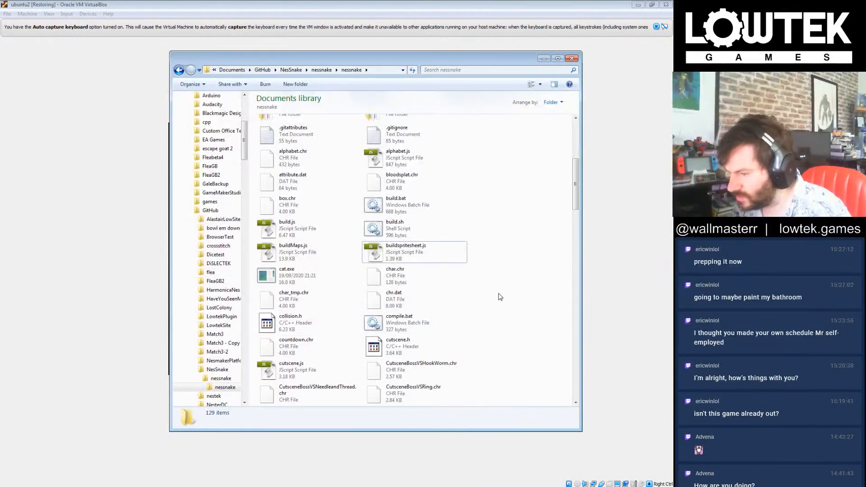
{"action": "double_click", "coordinate": [412, 326]}
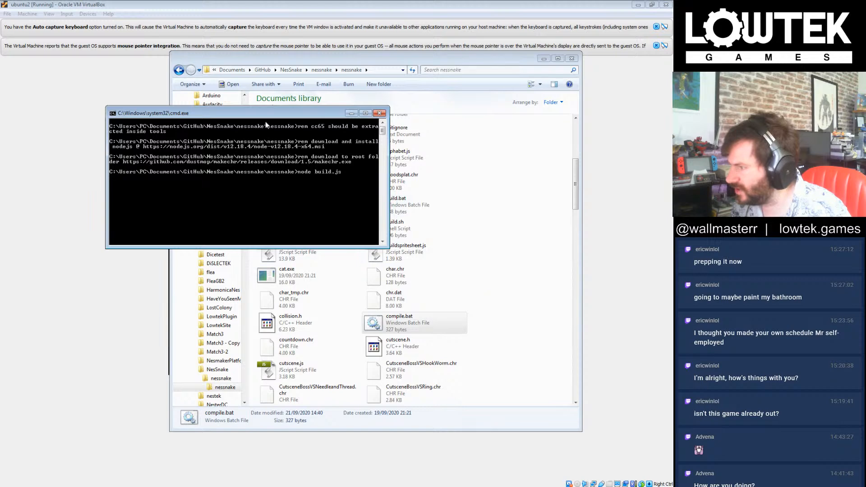
{"action": "left_click_drag", "start_coordinate": [276, 116], "coordinate": [253, 170]}
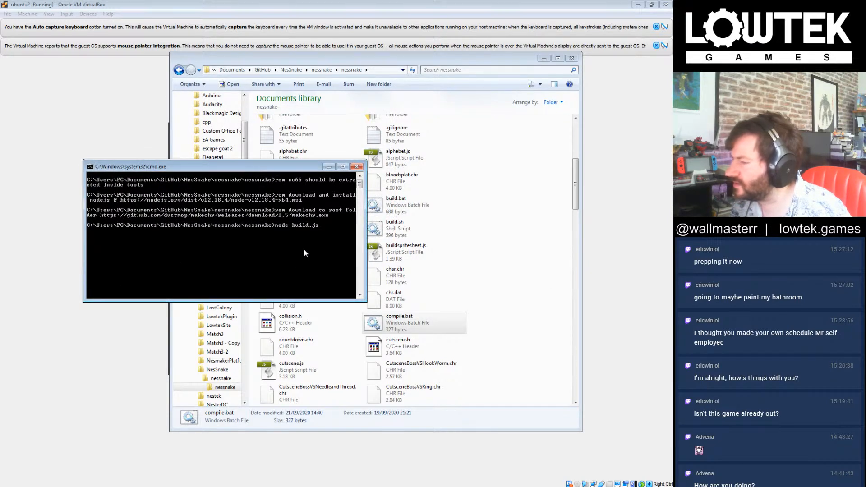
{"action": "left_click_drag", "start_coordinate": [305, 166], "coordinate": [330, 195]}
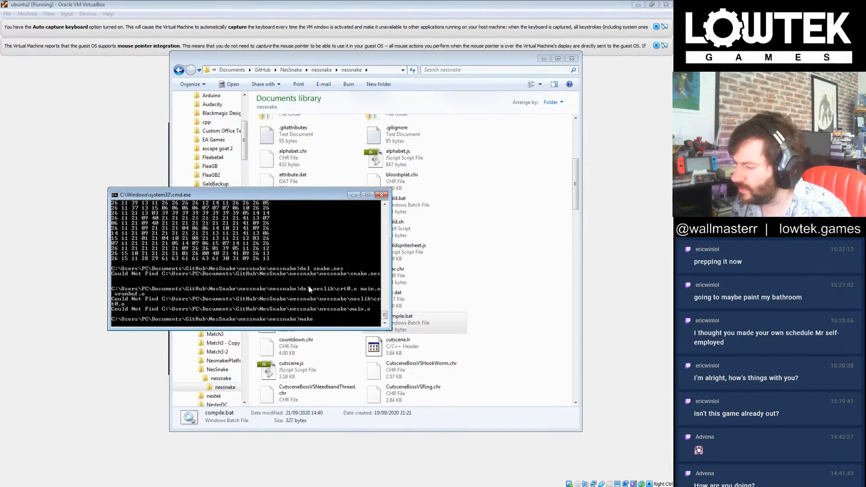
{"action": "key", "text": "space"}
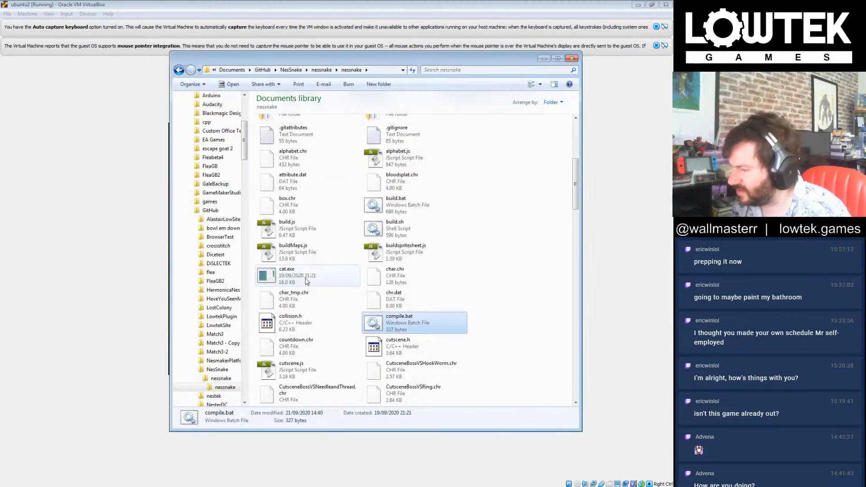
Step: Switch to GitHub Desktop, reposition its window and change the current repository to nessnake
{"action": "left_click", "coordinate": [509, 304]}
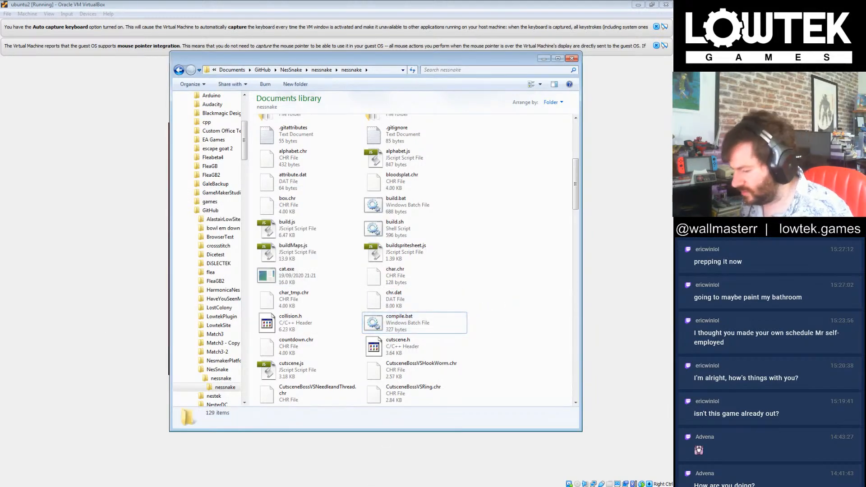
{"action": "left_click", "coordinate": [361, 486]}
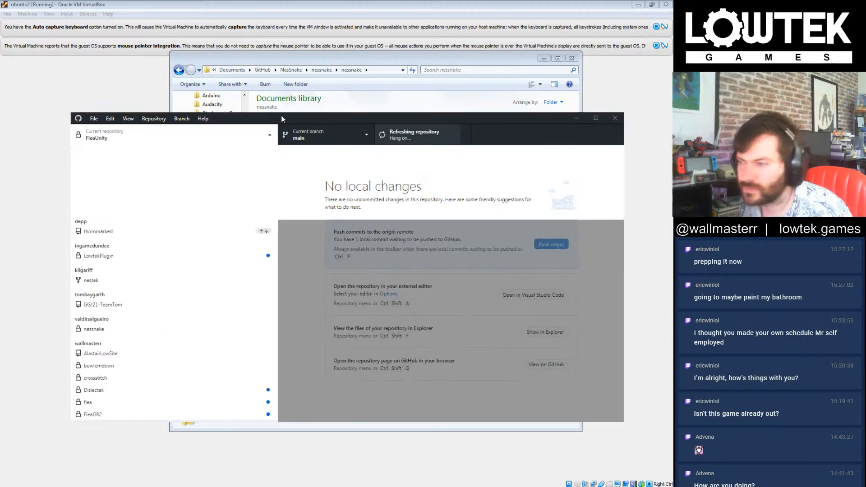
{"action": "left_click_drag", "start_coordinate": [281, 115], "coordinate": [307, 125]}
{"action": "left_click", "coordinate": [127, 216]}
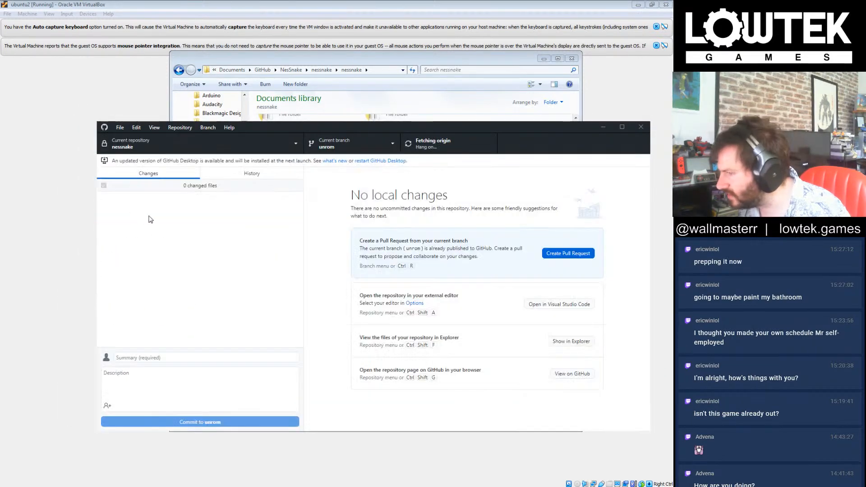
Step: Enter "dumped levels" as the commit summary for the nessnake repository
{"action": "left_click", "coordinate": [194, 358]}
{"action": "type", "text": "a"}
{"action": "key", "text": "BackSpace"}
{"action": "type", "text": "dumped levels"}
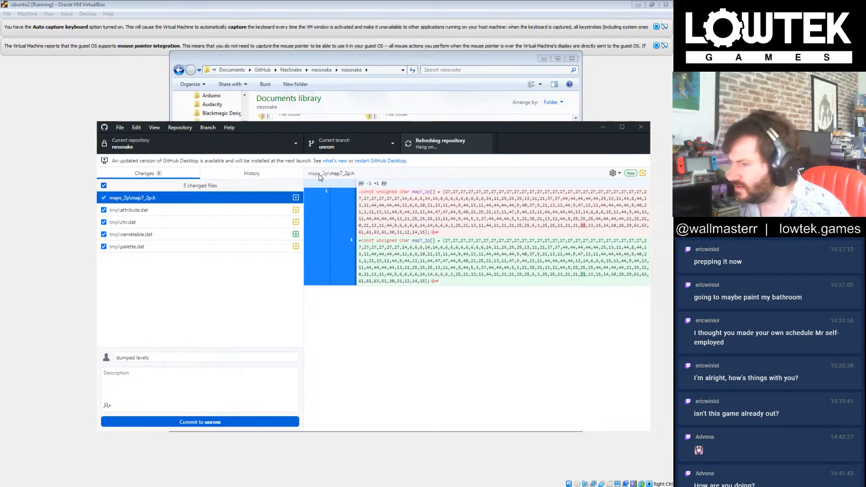
Step: Fetch origin again, commit the changed files to the unrom branch and push the commit
{"action": "mouse_move", "coordinate": [459, 127]}
{"action": "left_mouse_down"}
{"action": "mouse_move", "coordinate": [439, 141]}
{"action": "mouse_move", "coordinate": [448, 134]}
{"action": "left_mouse_up"}
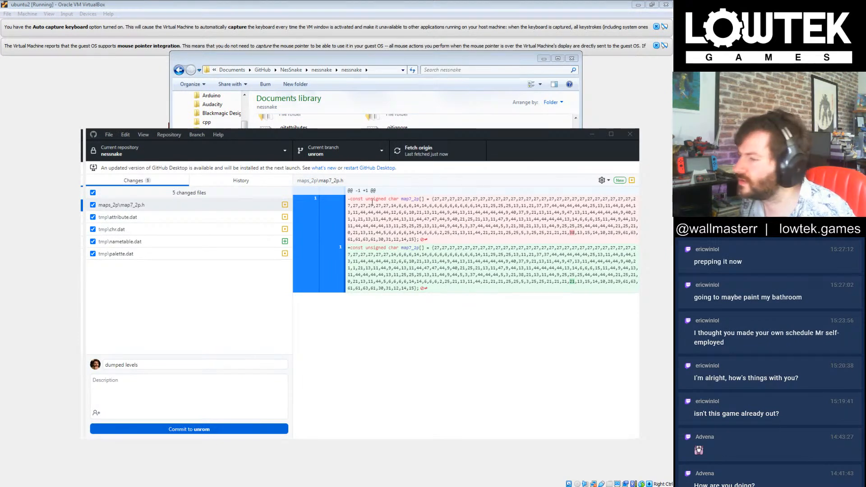
{"action": "left_click", "coordinate": [213, 313]}
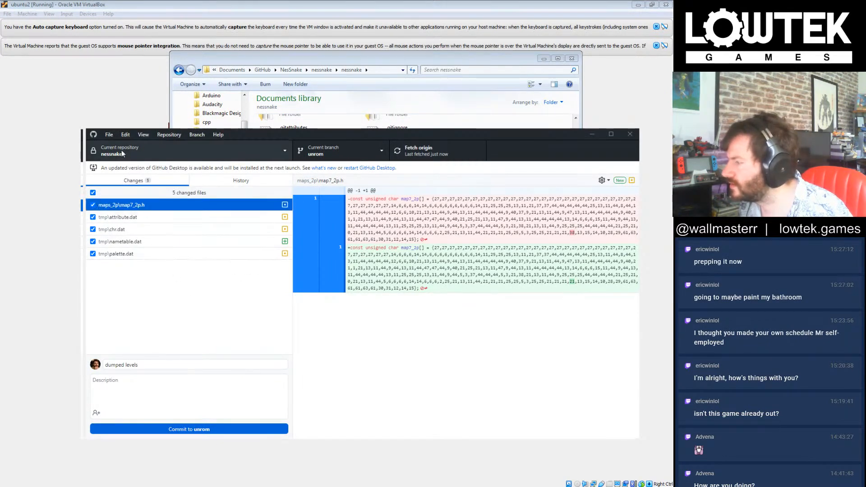
{"action": "left_click", "coordinate": [428, 152]}
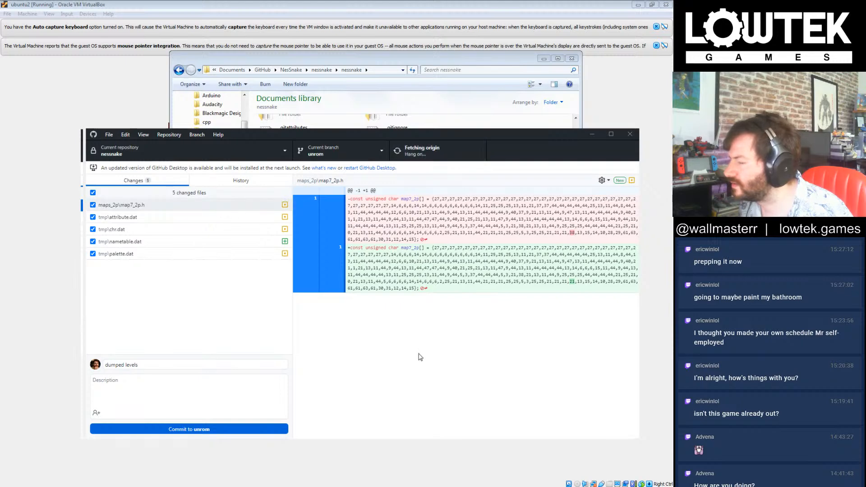
{"action": "left_click", "coordinate": [162, 428]}
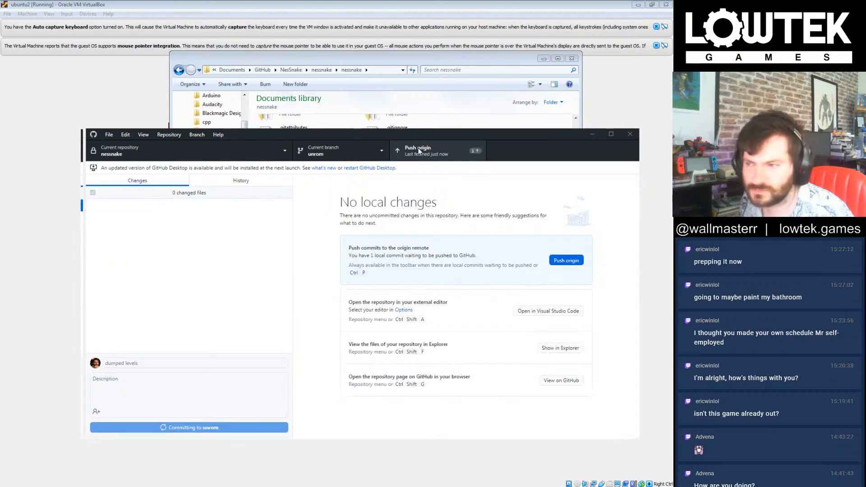
{"action": "left_click", "coordinate": [419, 148]}
Step: Bring the ubuntu2 virtual machine window to the front and dismiss its keyboard capture and mouse integration notices
{"action": "left_click", "coordinate": [139, 93]}
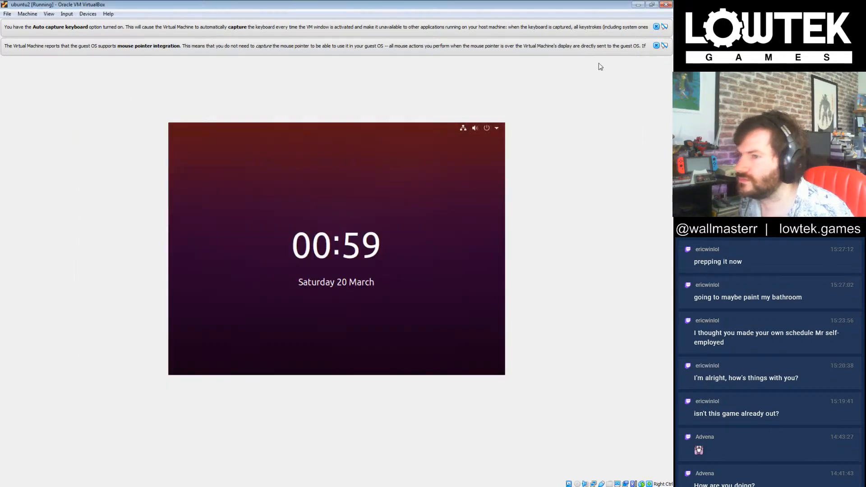
{"action": "left_click", "coordinate": [656, 46]}
{"action": "left_click", "coordinate": [656, 27]}
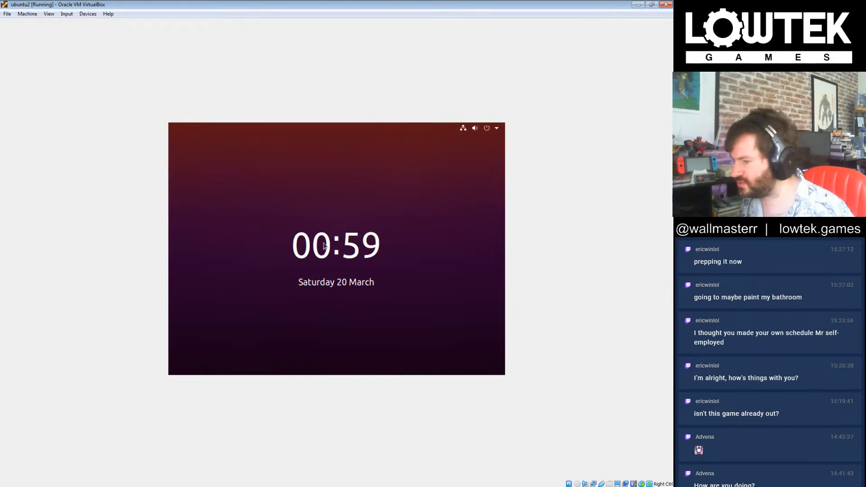
Step: Unlock the Ubuntu session by entering the account password
{"action": "left_click", "coordinate": [342, 262]}
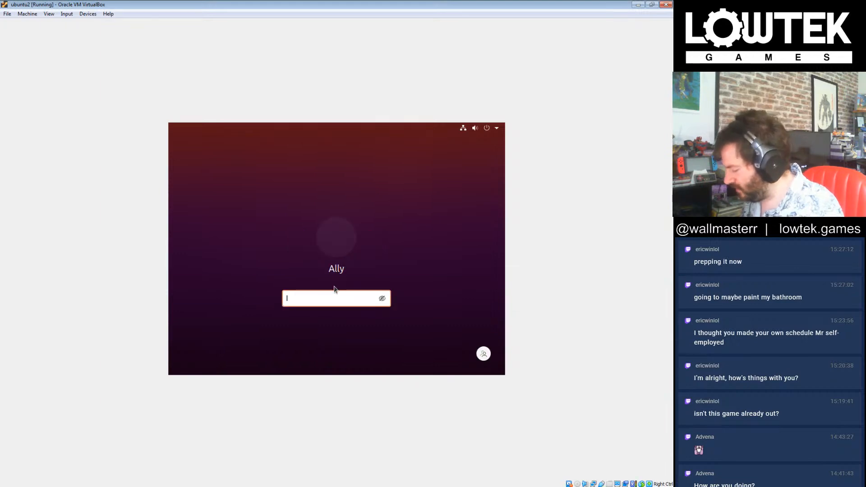
{"action": "type", "text": "•••"}
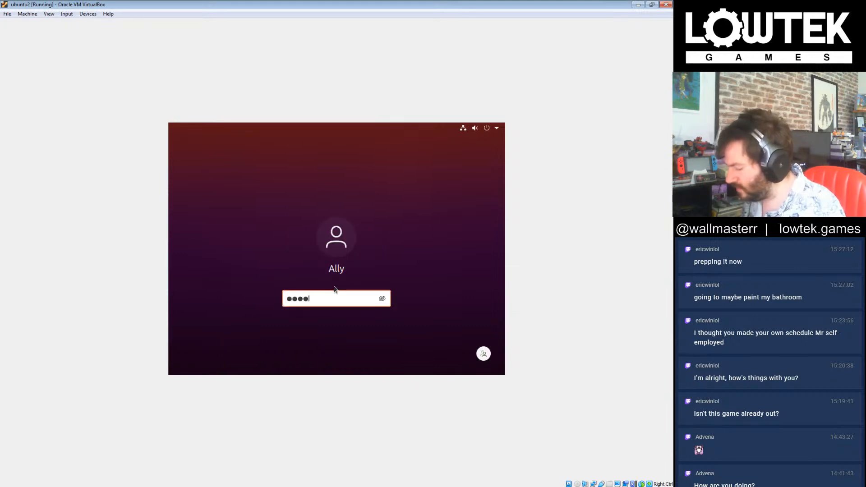
{"action": "type", "text": "••••"}
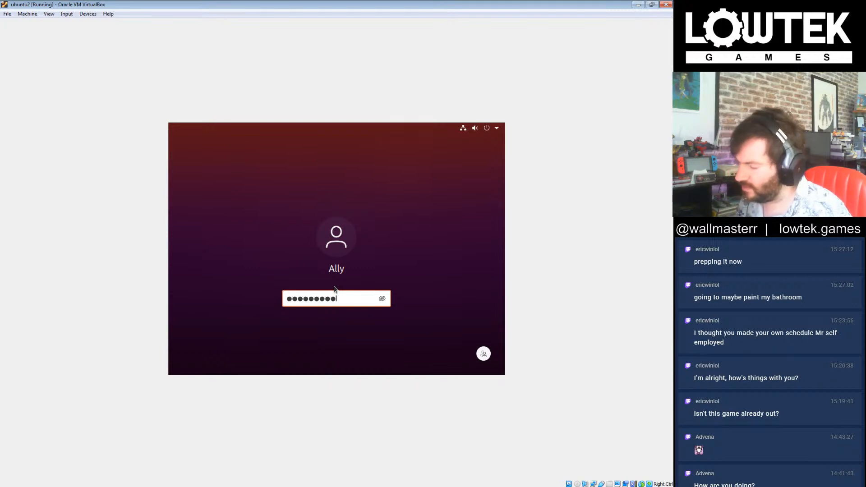
{"action": "type", "text": "••"}
{"action": "key", "text": "Return"}
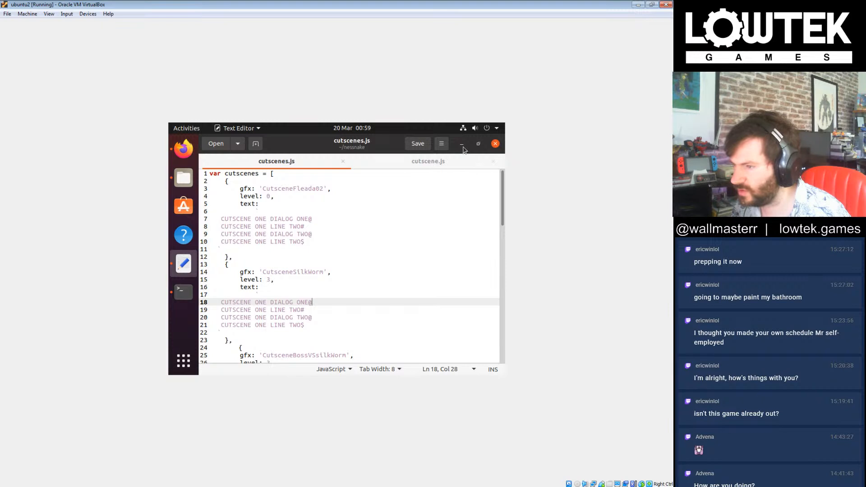
Step: Minimise the cutscenes.js editor, try git pull in the nessnake terminal and move the virtual machine window off this display
{"action": "left_click", "coordinate": [462, 143]}
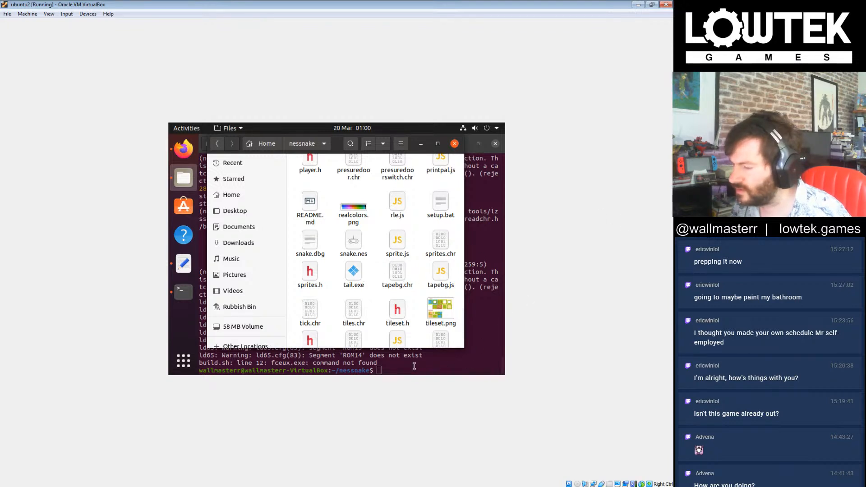
{"action": "left_click", "coordinate": [414, 366]}
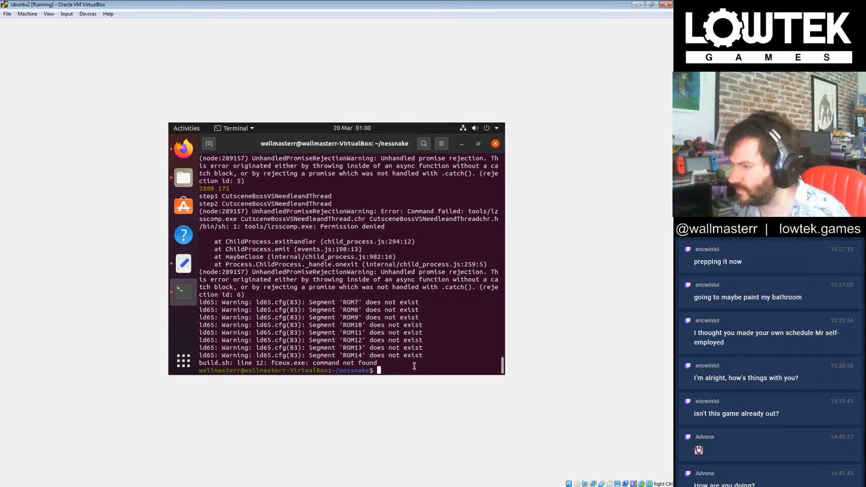
{"action": "left_click_drag", "start_coordinate": [380, 3], "coordinate": [857, 113]}
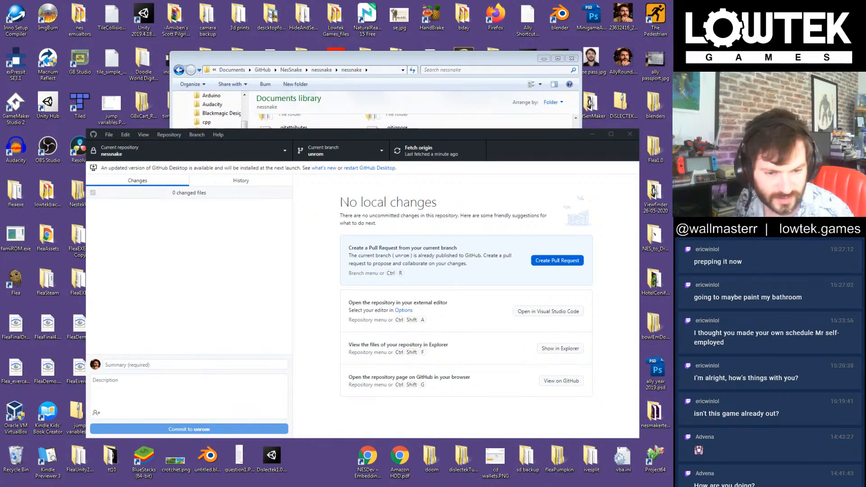
{"action": "left_click_drag", "start_coordinate": [672, 189], "coordinate": [429, 134]}
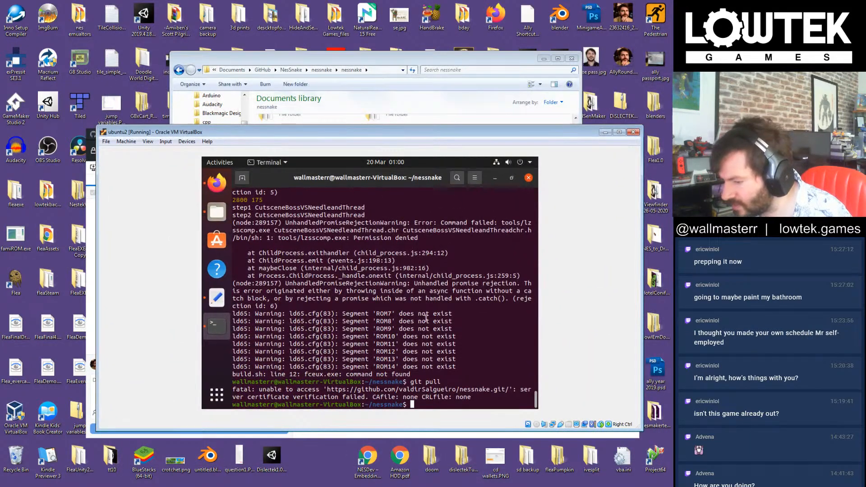
{"action": "left_click_drag", "start_coordinate": [488, 135], "coordinate": [673, 140]}
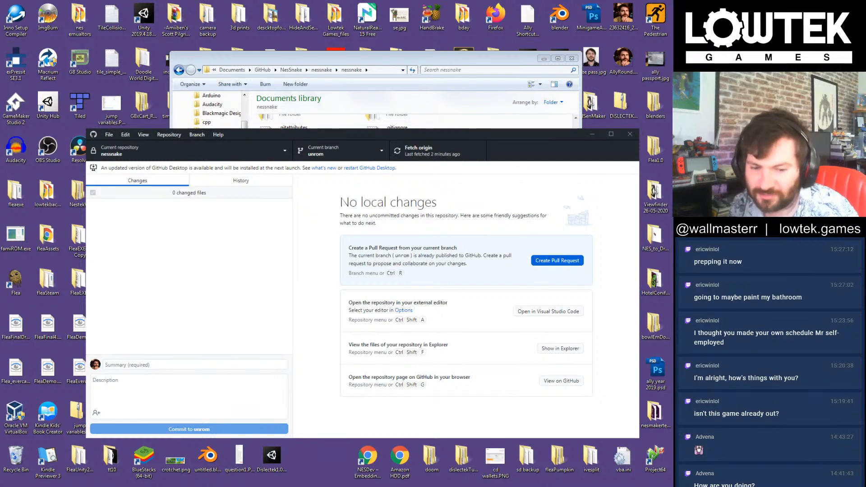
Step: Switch to Tiled and open tapewormtest7.tmx from the tiledlevels_2p folder
{"action": "left_click", "coordinate": [317, 59]}
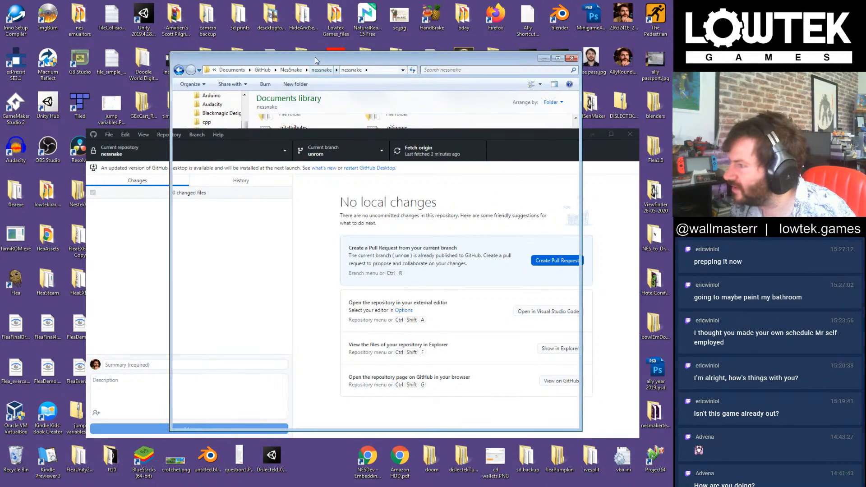
{"action": "left_click", "coordinate": [501, 486]}
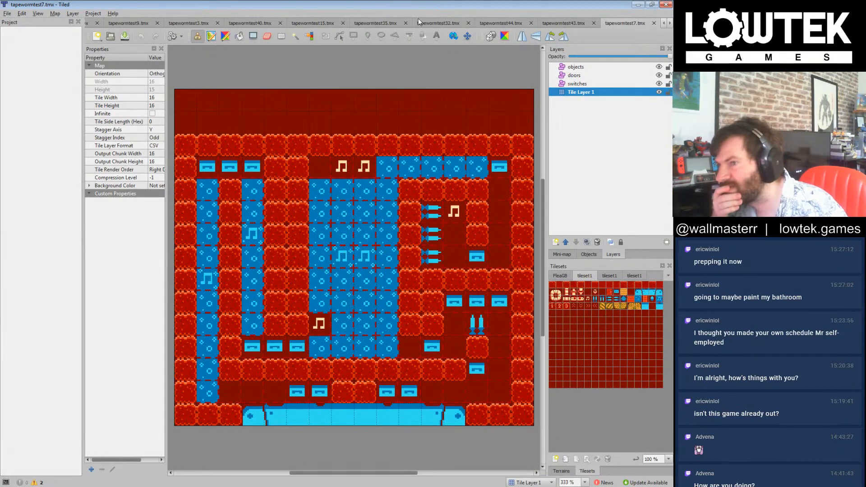
{"action": "left_click", "coordinate": [110, 37]}
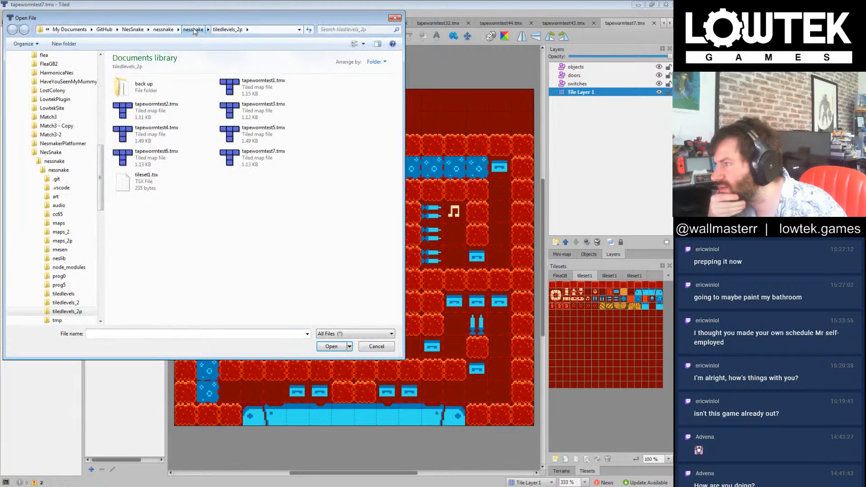
{"action": "left_click", "coordinate": [291, 237]}
{"action": "left_click", "coordinate": [156, 244]}
{"action": "left_click", "coordinate": [355, 234]}
{"action": "double_click", "coordinate": [255, 252]}
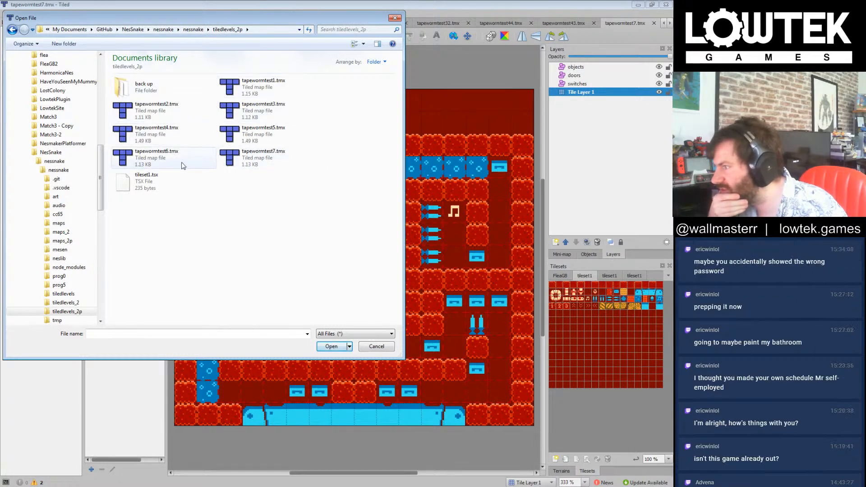
{"action": "double_click", "coordinate": [278, 161]}
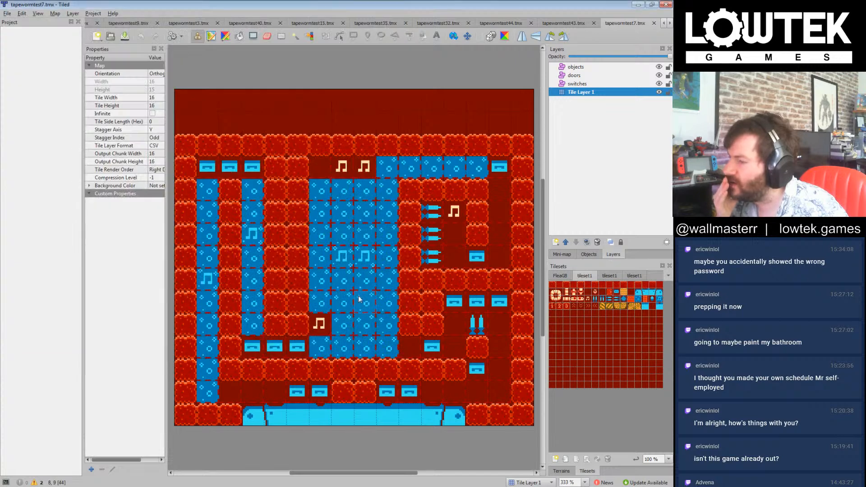
Step: Save the map under the new name tapewormtest8.tmx in the tiledlevels_2p folder
{"action": "left_click", "coordinate": [7, 13]}
{"action": "left_click", "coordinate": [32, 74]}
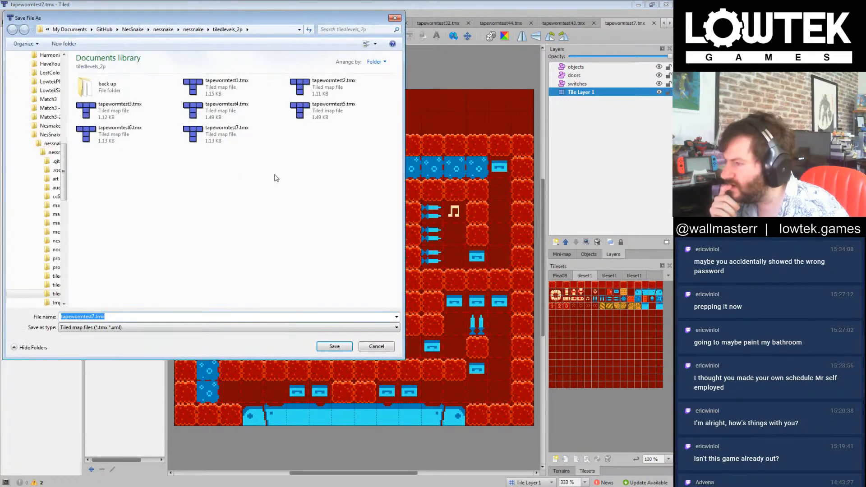
{"action": "left_click", "coordinate": [94, 317]}
{"action": "left_click_drag", "start_coordinate": [94, 317], "coordinate": [92, 316]}
{"action": "type", "text": "8"}
{"action": "left_click", "coordinate": [331, 347]}
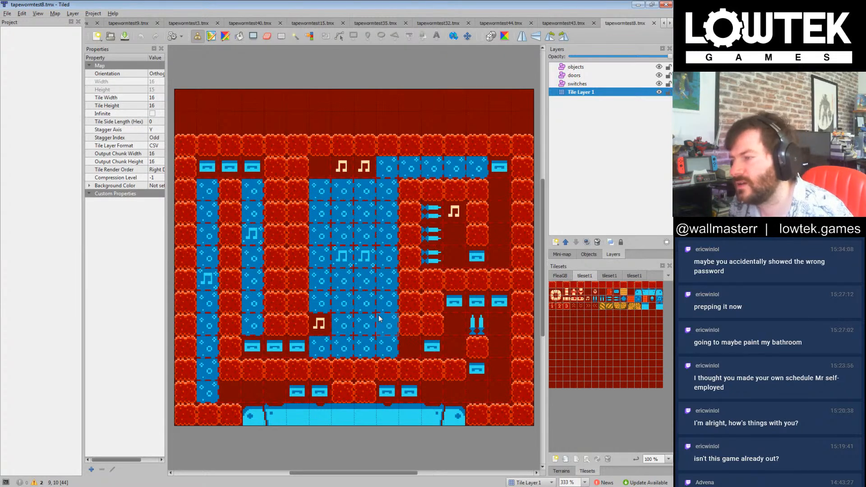
Step: Clear the level's interior by filling the whole area inside the border walls with the plain dark red floor tile
{"action": "left_click", "coordinate": [592, 299]}
{"action": "left_click", "coordinate": [434, 202]}
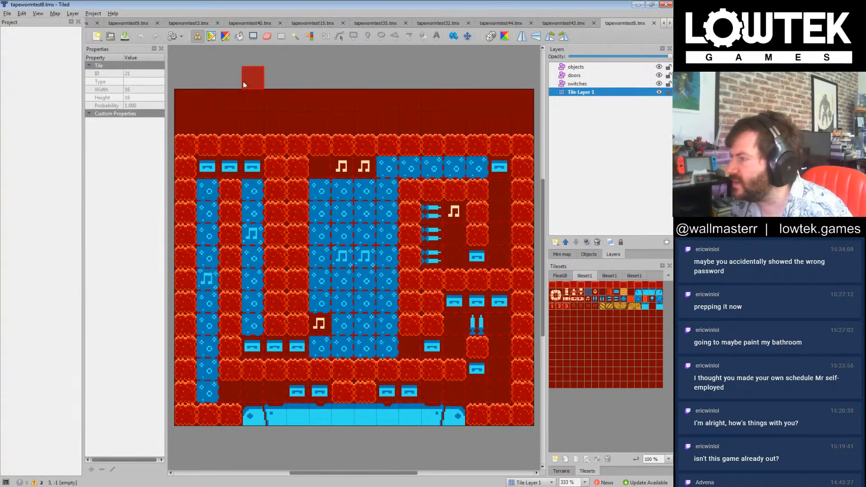
{"action": "left_click", "coordinate": [253, 36]}
{"action": "left_click_drag", "start_coordinate": [211, 163], "coordinate": [514, 410]}
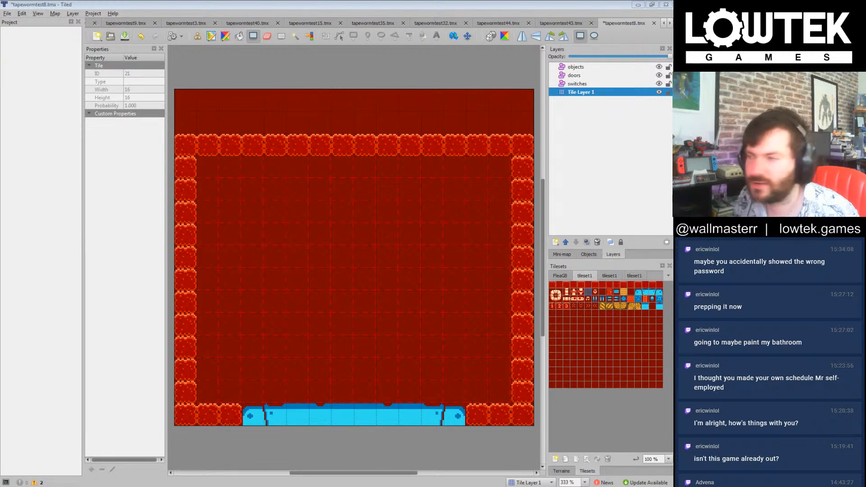
{"action": "left_click", "coordinate": [407, 2]}
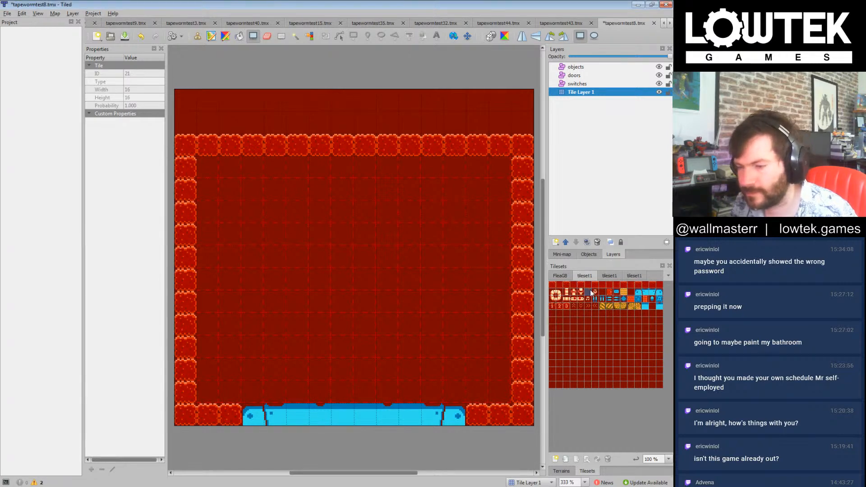
Step: Stamp a two-tile-wide column of red wall tiles down the centre of the room on Tile Layer 1
{"action": "left_click", "coordinate": [552, 286]}
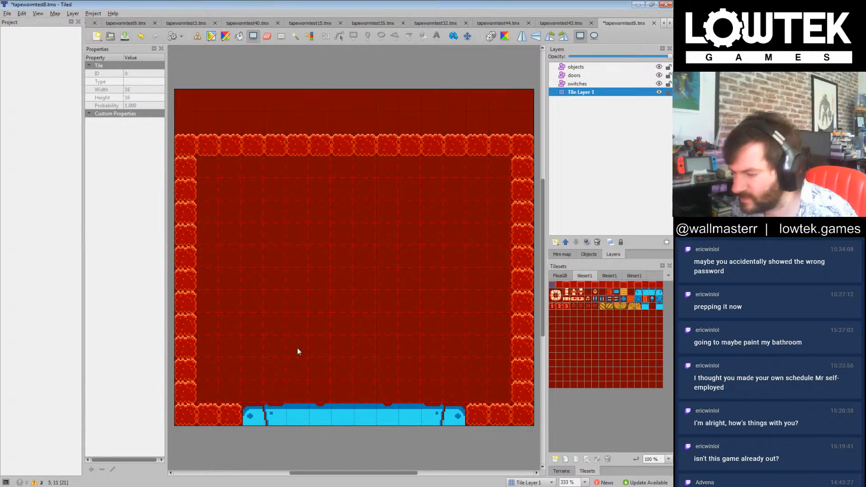
{"action": "left_click", "coordinate": [585, 92]}
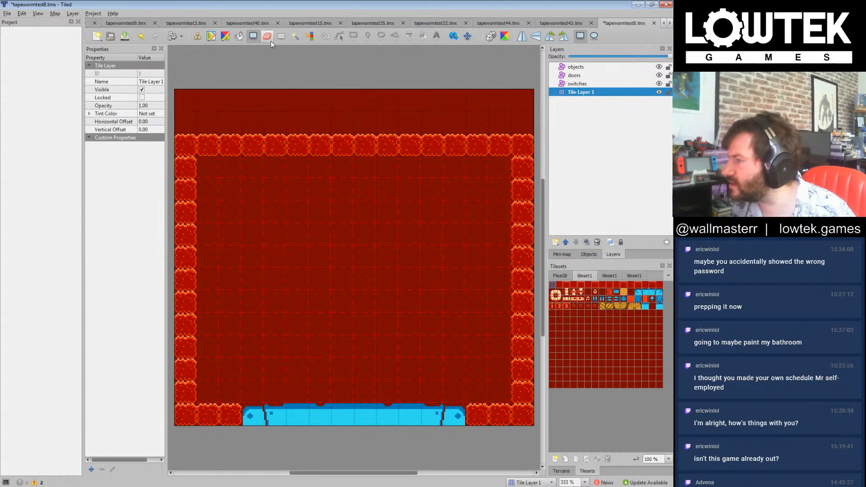
{"action": "left_click", "coordinate": [197, 36]}
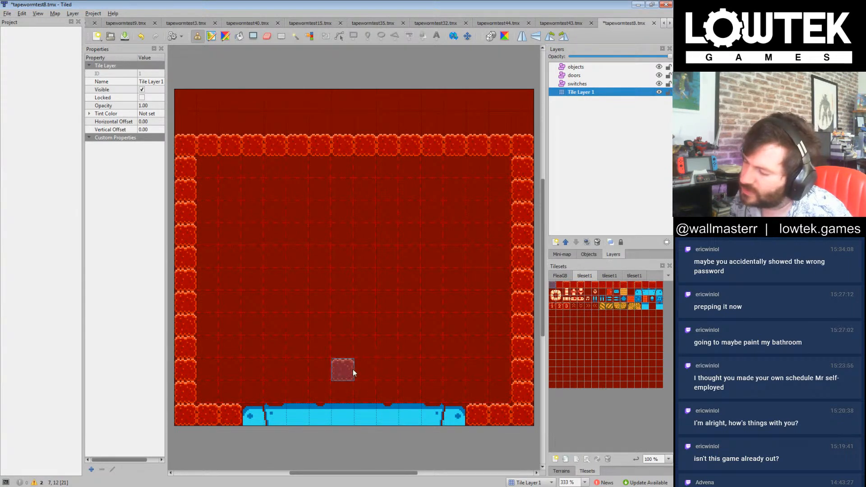
{"action": "mouse_move", "coordinate": [348, 389]}
{"action": "left_mouse_down"}
{"action": "mouse_move", "coordinate": [364, 324]}
{"action": "mouse_move", "coordinate": [367, 196]}
{"action": "mouse_move", "coordinate": [345, 379]}
{"action": "left_mouse_up"}
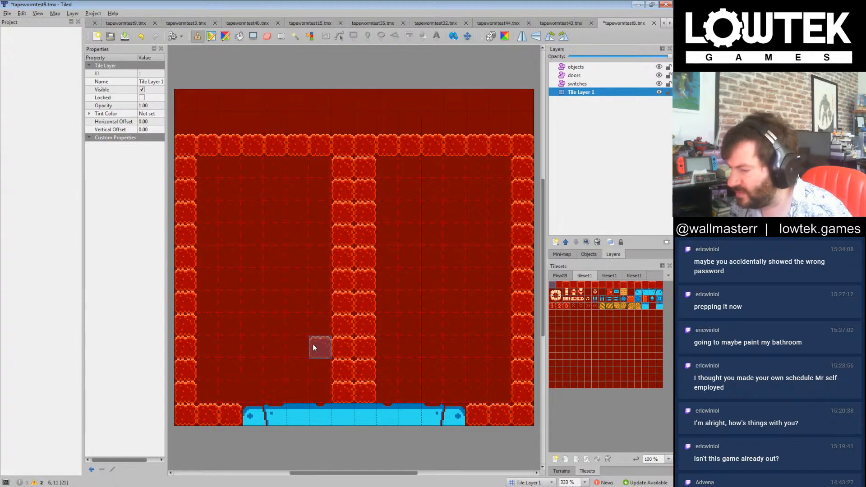
Step: Paint three evenly spaced horizontal wall bars across the central column, each extending two tiles to either side
{"action": "left_click_drag", "start_coordinate": [308, 347], "coordinate": [405, 345]}
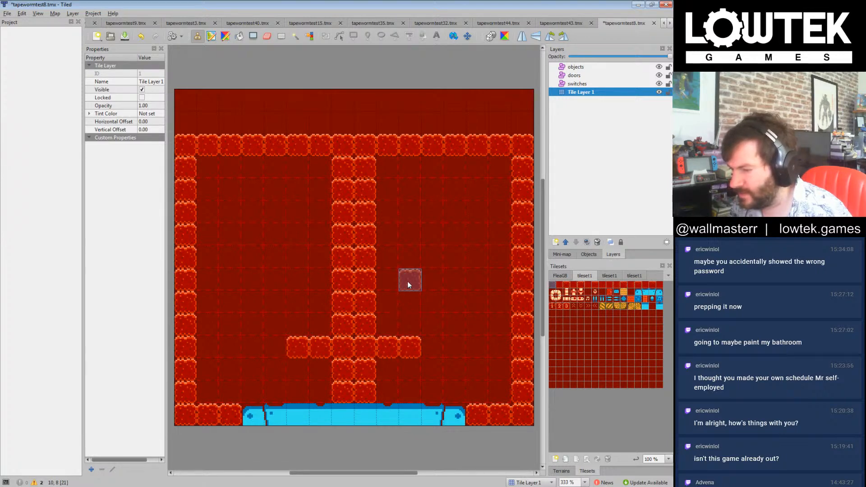
{"action": "left_click_drag", "start_coordinate": [407, 283], "coordinate": [318, 282]}
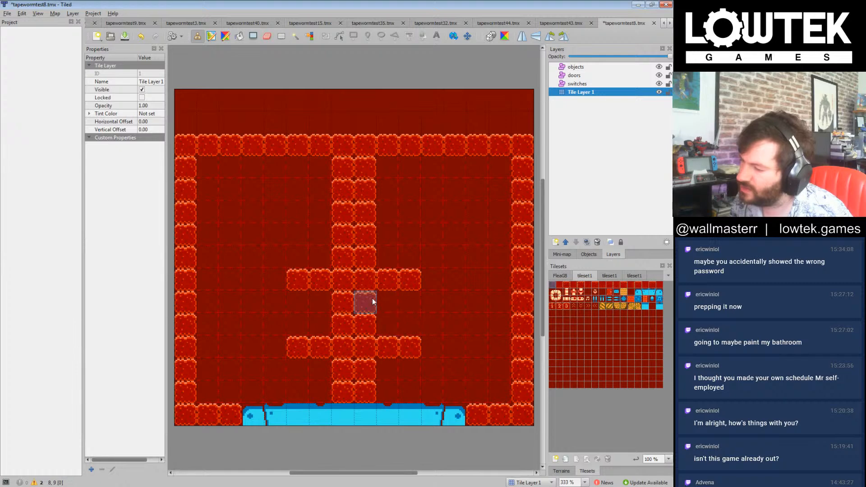
{"action": "left_click_drag", "start_coordinate": [395, 219], "coordinate": [316, 212]}
{"action": "left_click", "coordinate": [370, 235]}
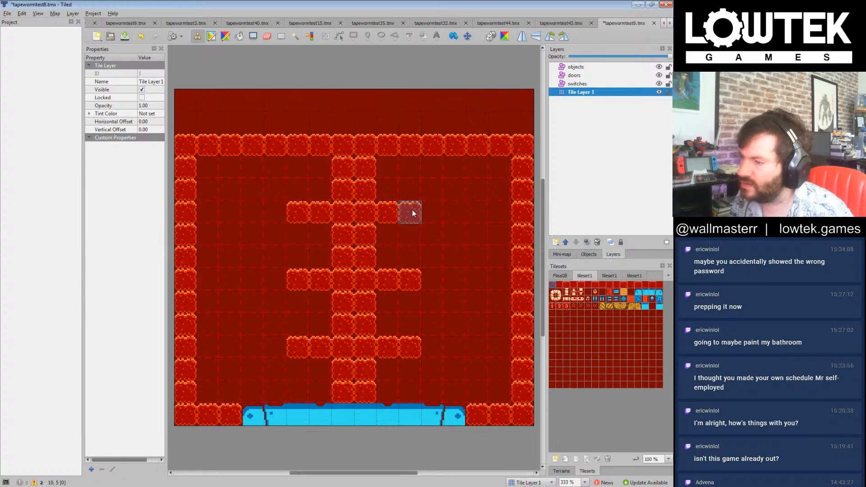
Step: Open the existing level tapewormtest15.tmx from the nessnake tiledlevels folder as a reference
{"action": "left_click", "coordinate": [112, 37]}
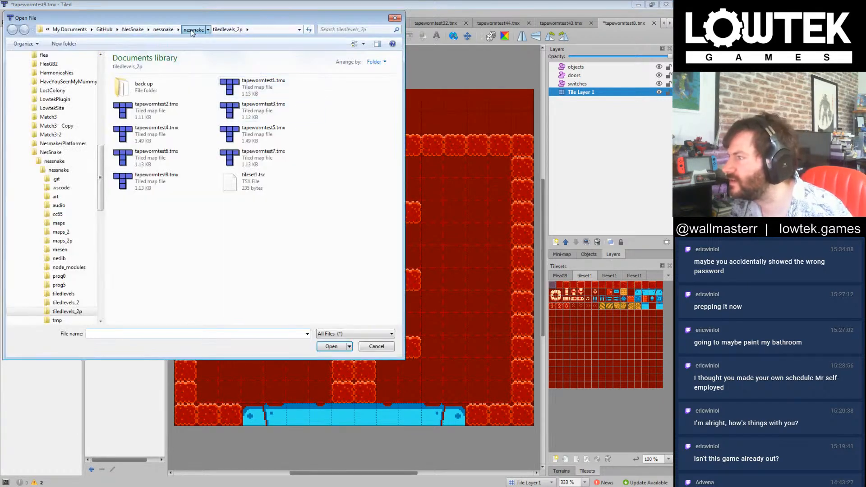
{"action": "left_click", "coordinate": [193, 29]}
{"action": "left_click", "coordinate": [180, 204]}
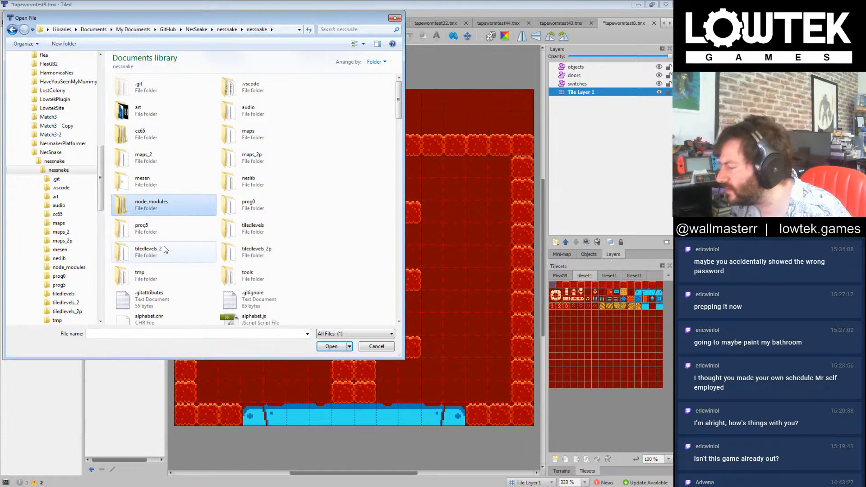
{"action": "left_click", "coordinate": [249, 232]}
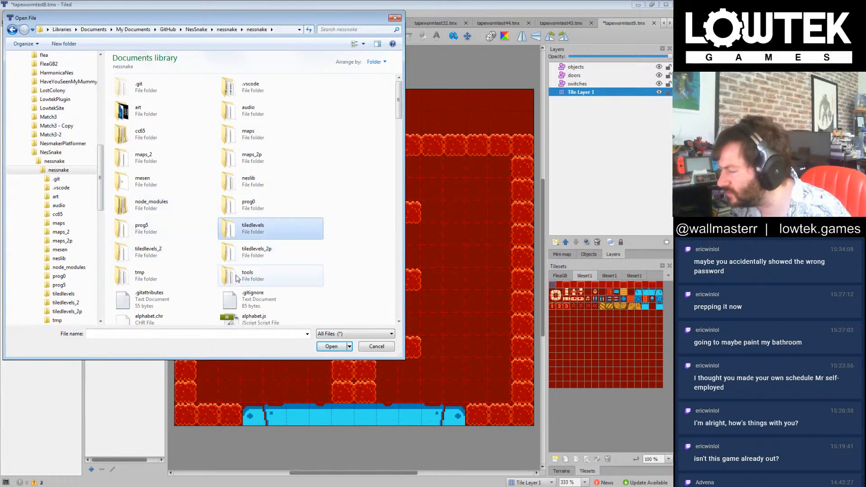
{"action": "double_click", "coordinate": [249, 232]}
{"action": "left_click", "coordinate": [167, 156]}
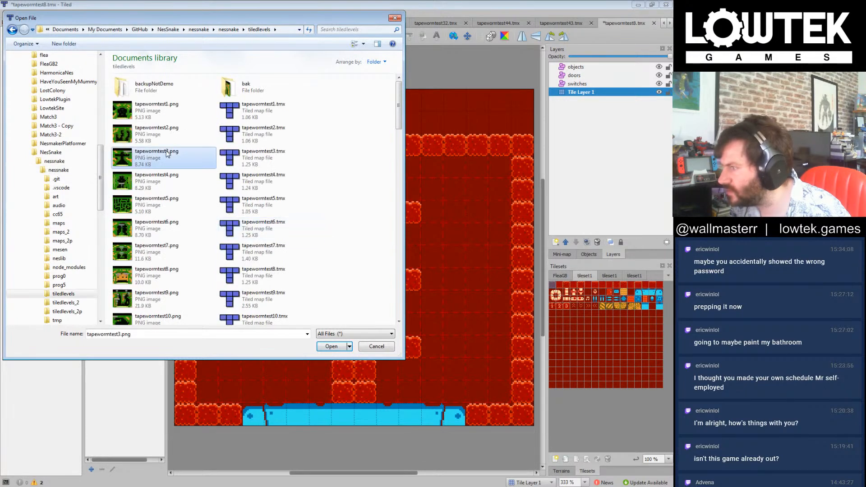
{"action": "scroll", "coordinate": [171, 220], "scroll_direction": "down", "scroll_amount": 1}
{"action": "scroll", "coordinate": [172, 220], "scroll_direction": "down", "scroll_amount": 2}
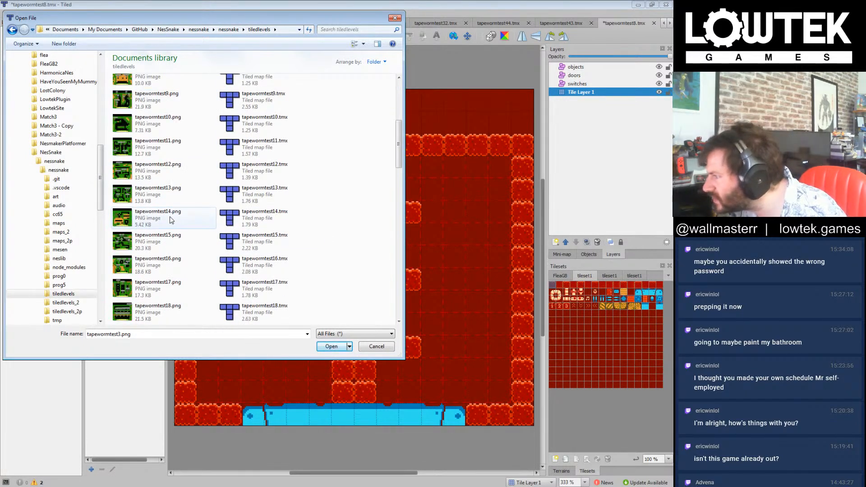
{"action": "left_click", "coordinate": [166, 242]}
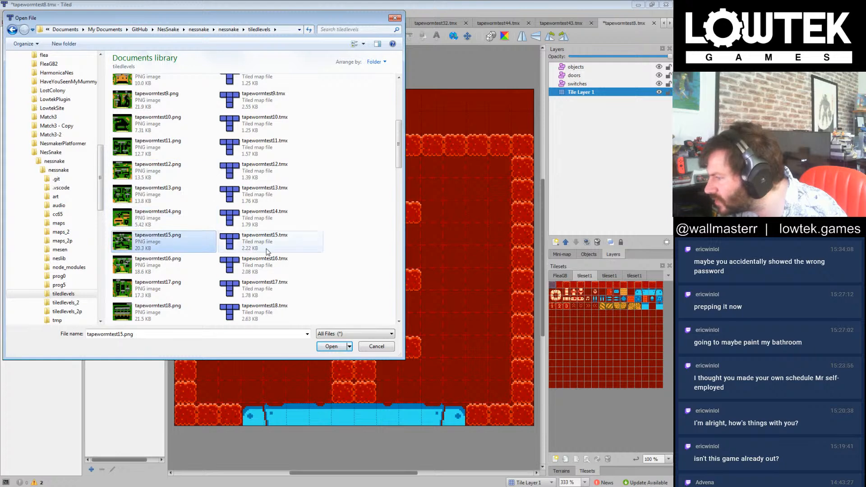
{"action": "double_click", "coordinate": [267, 248]}
Step: Examine the door and switch point objects in tapewormtest15, including their id properties and the switches layer they use
{"action": "left_click", "coordinate": [374, 180]}
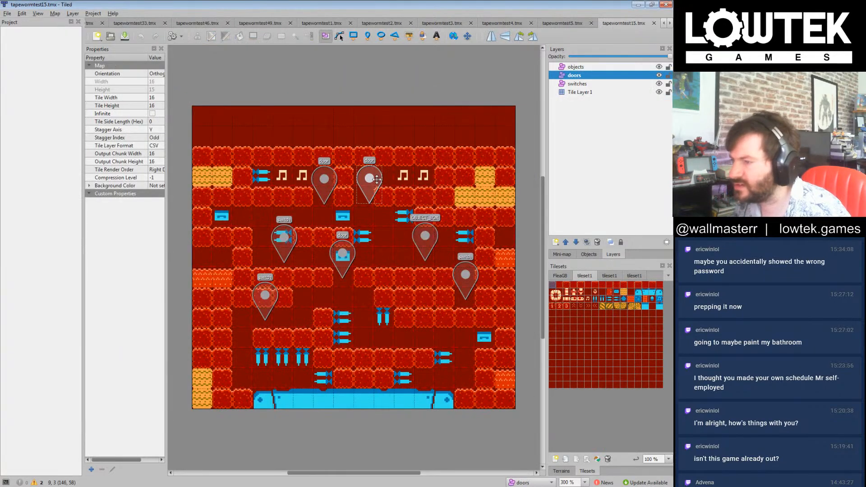
{"action": "left_click", "coordinate": [465, 279]}
{"action": "left_click", "coordinate": [369, 181]}
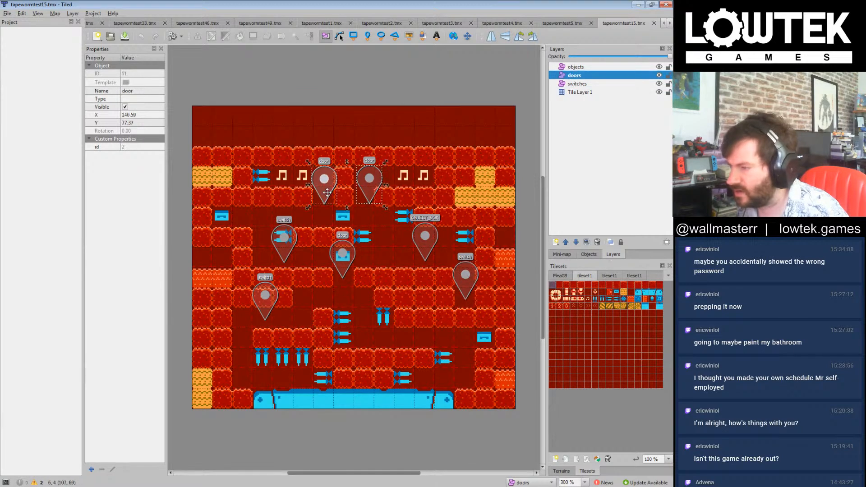
{"action": "left_click", "coordinate": [327, 192], "text": "shift"}
{"action": "left_click", "coordinate": [284, 241], "text": "shift"}
{"action": "left_click", "coordinate": [343, 258], "text": "shift"}
{"action": "left_click", "coordinate": [276, 308], "text": "shift"}
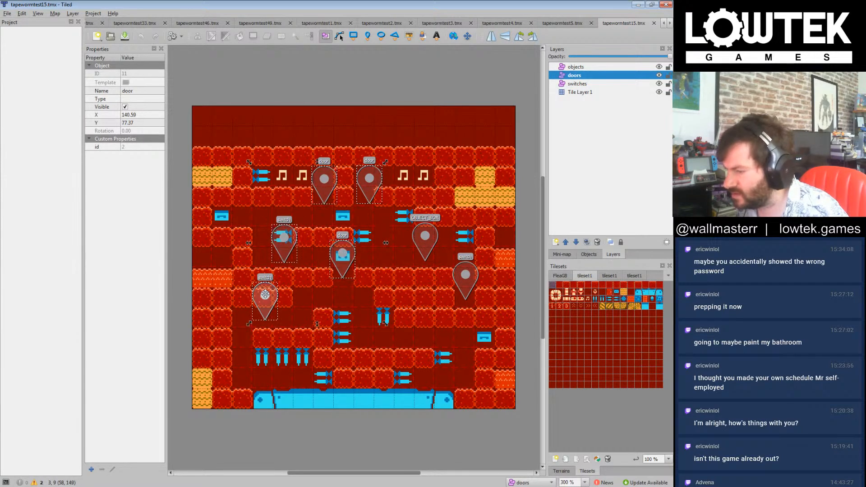
{"action": "left_click", "coordinate": [472, 283], "text": "shift"}
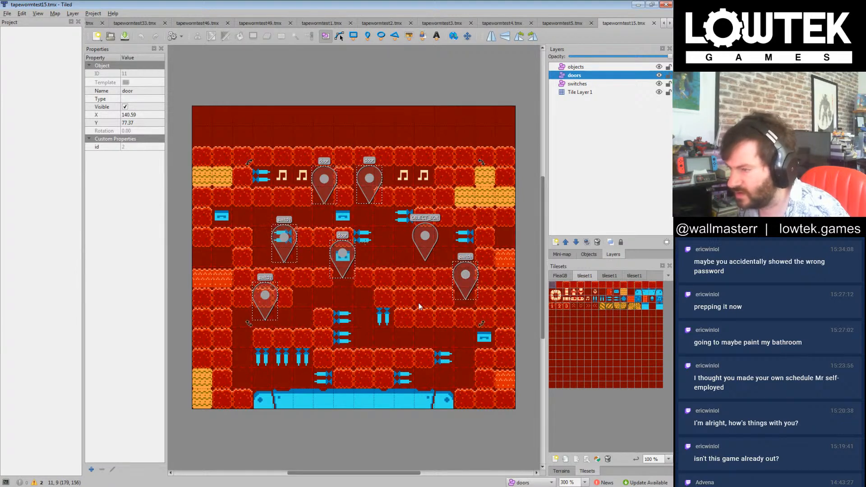
{"action": "left_click", "coordinate": [461, 281]}
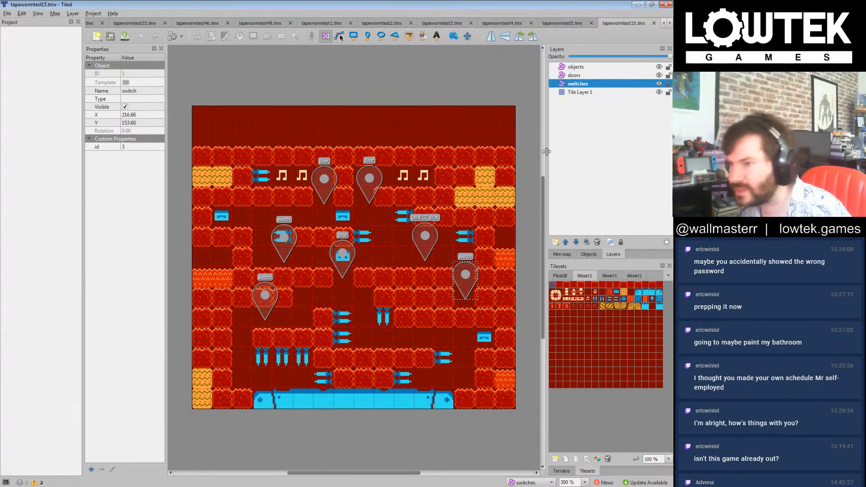
{"action": "double_click", "coordinate": [580, 86]}
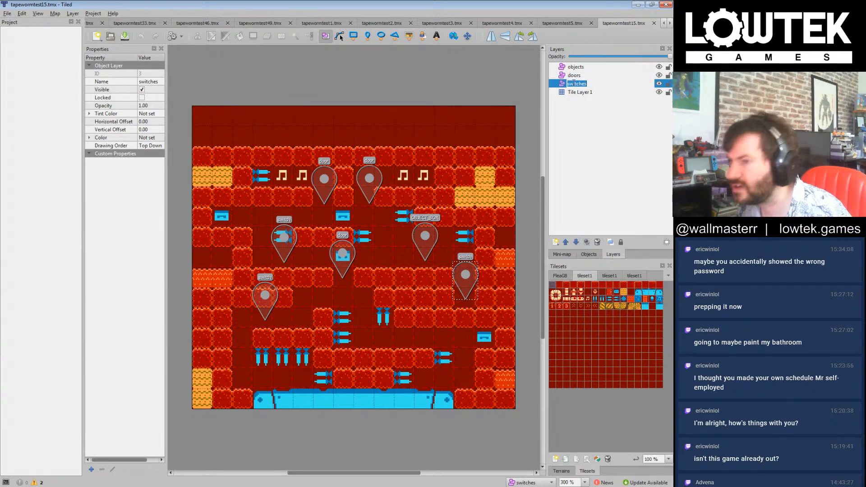
Step: Close the open maps tapewormtest5.tmx and the tapewormtest1.tmx that sits beside tapewormtest30.tmx
{"action": "left_click", "coordinate": [558, 23]}
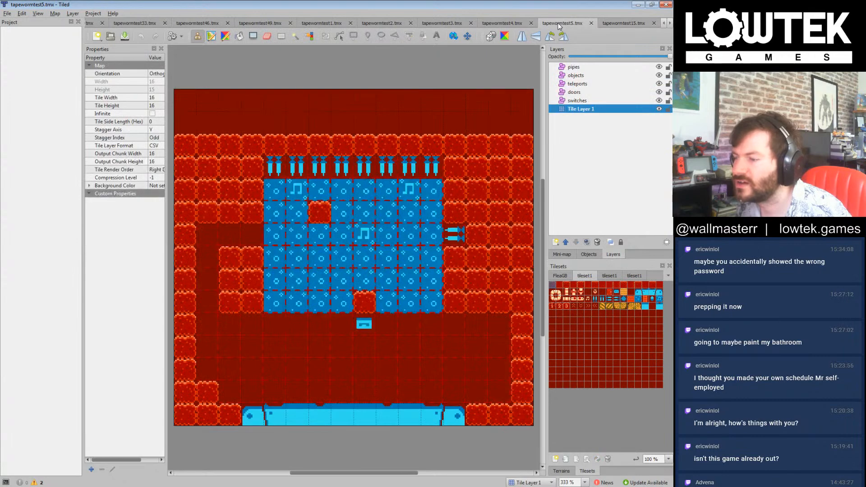
{"action": "left_click", "coordinate": [591, 23]}
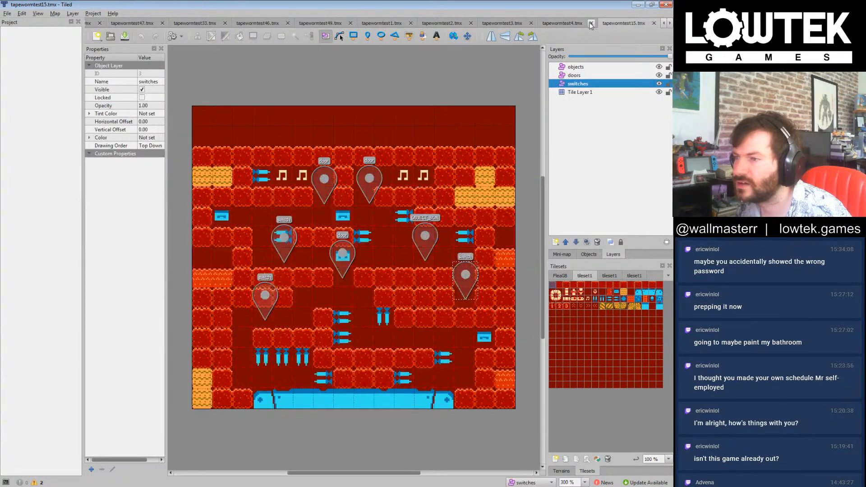
{"action": "left_click", "coordinate": [670, 23]}
{"action": "left_click", "coordinate": [670, 23]}
{"action": "left_click", "coordinate": [670, 23]}
{"action": "left_click", "coordinate": [670, 24]}
{"action": "left_click", "coordinate": [670, 23]}
{"action": "left_click", "coordinate": [670, 23]}
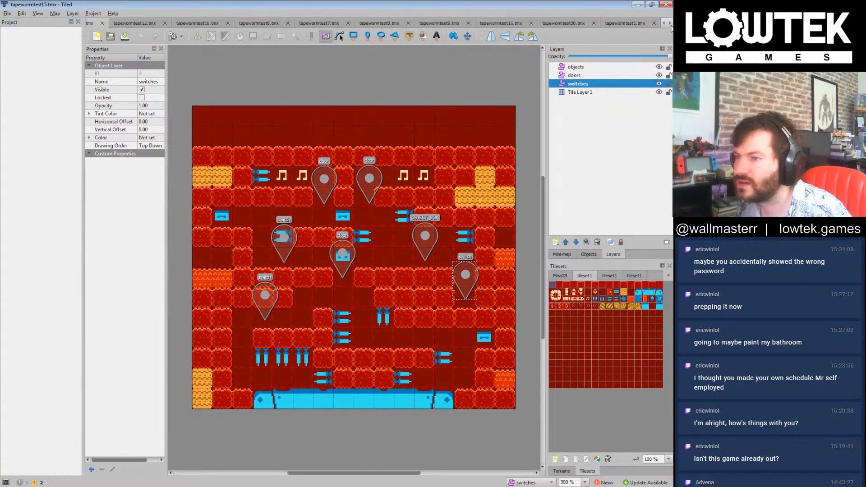
{"action": "left_click", "coordinate": [622, 23]}
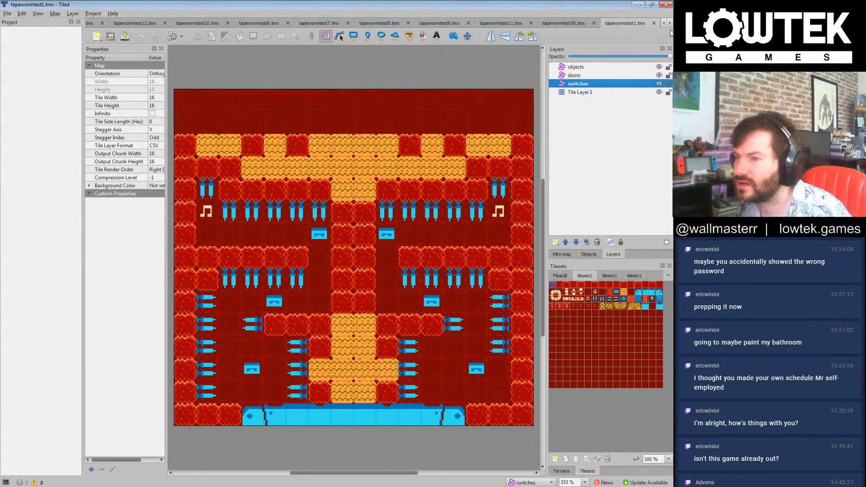
{"action": "left_click", "coordinate": [654, 23]}
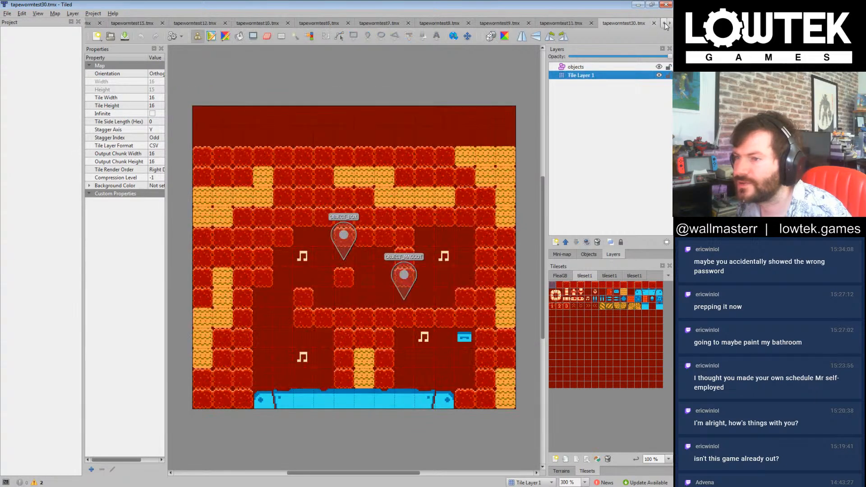
Step: Close the unmodified reference maps tapewormtest30, 11, 9, 8, 7, 6, 10 and 12 one after another
{"action": "left_click", "coordinate": [654, 23]}
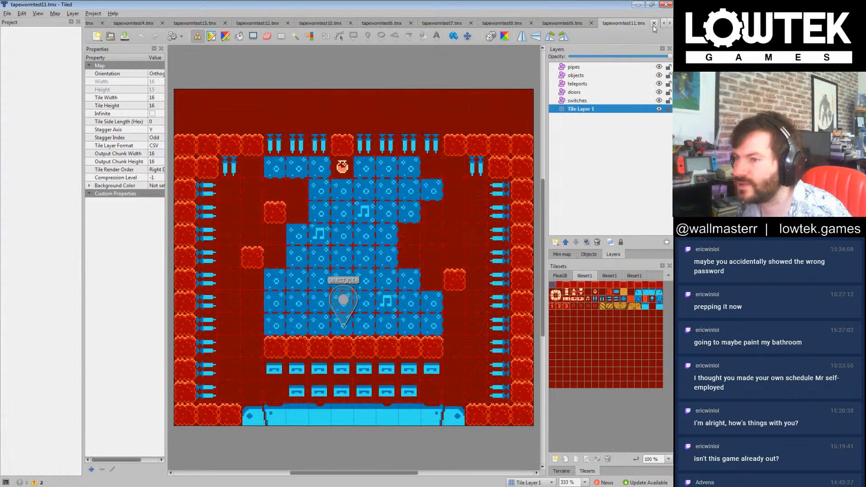
{"action": "left_click", "coordinate": [654, 23]}
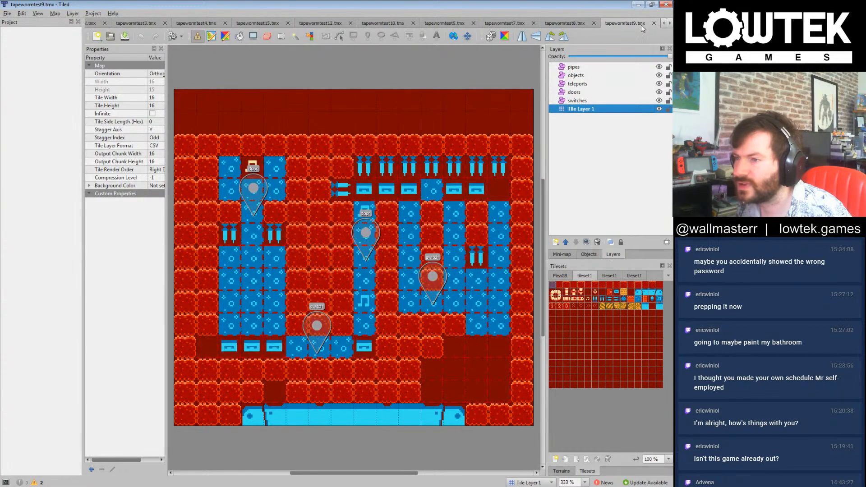
{"action": "left_click", "coordinate": [654, 23]}
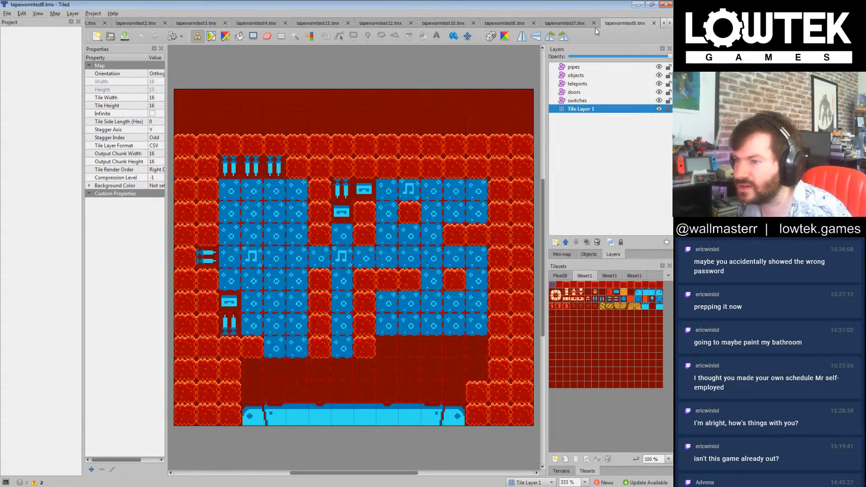
{"action": "left_click", "coordinate": [654, 23]}
{"action": "left_click", "coordinate": [654, 23]}
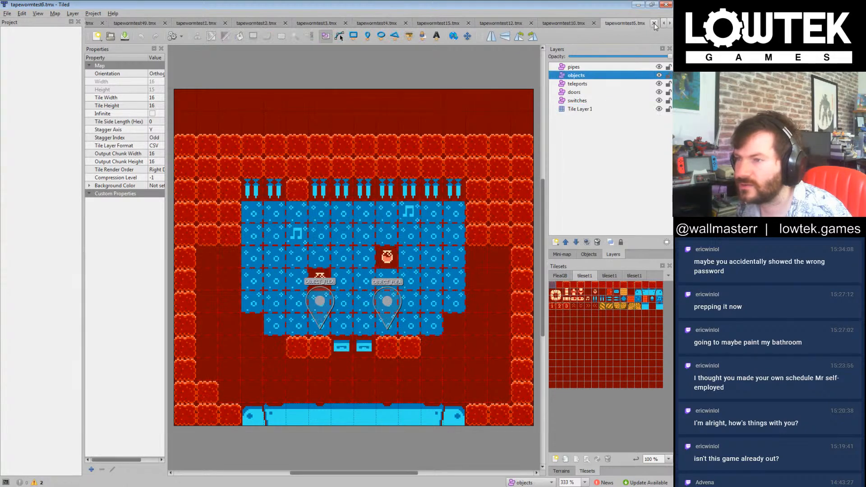
{"action": "left_click", "coordinate": [654, 23]}
{"action": "left_click", "coordinate": [654, 23]}
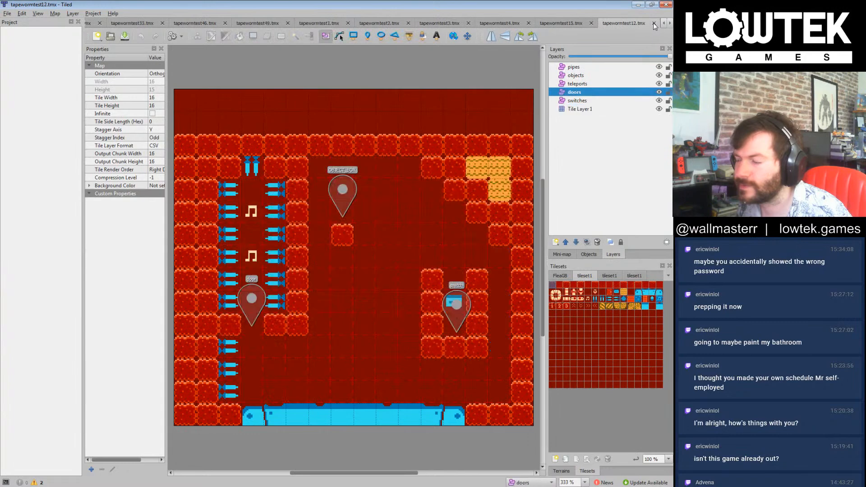
{"action": "left_click", "coordinate": [653, 23]}
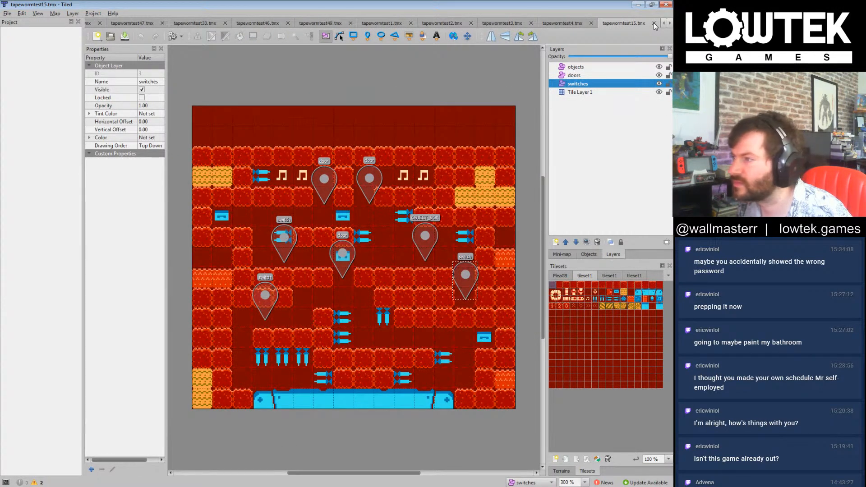
Step: Close the reference maps tapewormtest15, 4, 3, 2, 1, 49, 46, 33, 47 and 41, returning to the edited tapewormtest8 map
{"action": "left_click", "coordinate": [654, 23]}
{"action": "left_click", "coordinate": [654, 23]}
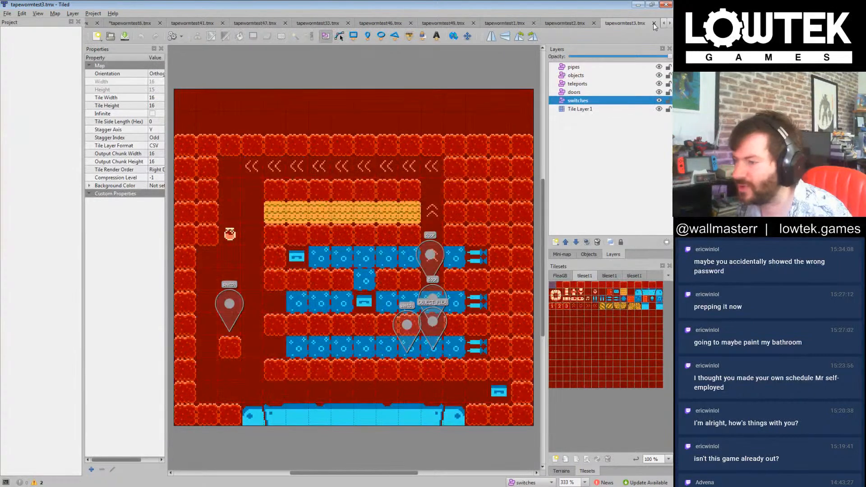
{"action": "left_click", "coordinate": [653, 23]}
{"action": "left_click", "coordinate": [653, 23]}
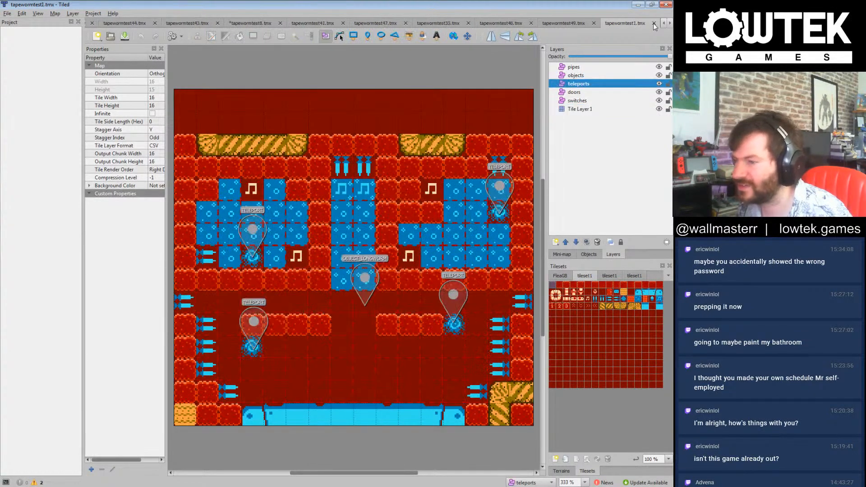
{"action": "left_click", "coordinate": [654, 23]}
{"action": "left_click", "coordinate": [654, 24]}
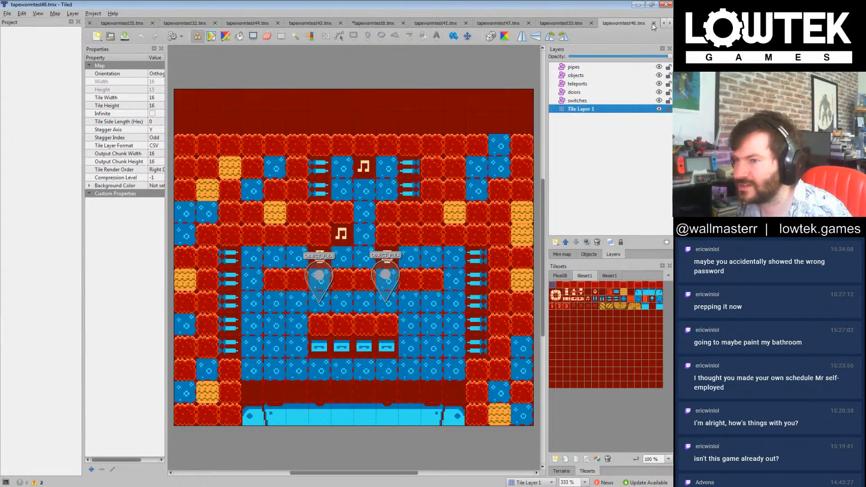
{"action": "left_click", "coordinate": [654, 23]}
{"action": "left_click", "coordinate": [654, 23]}
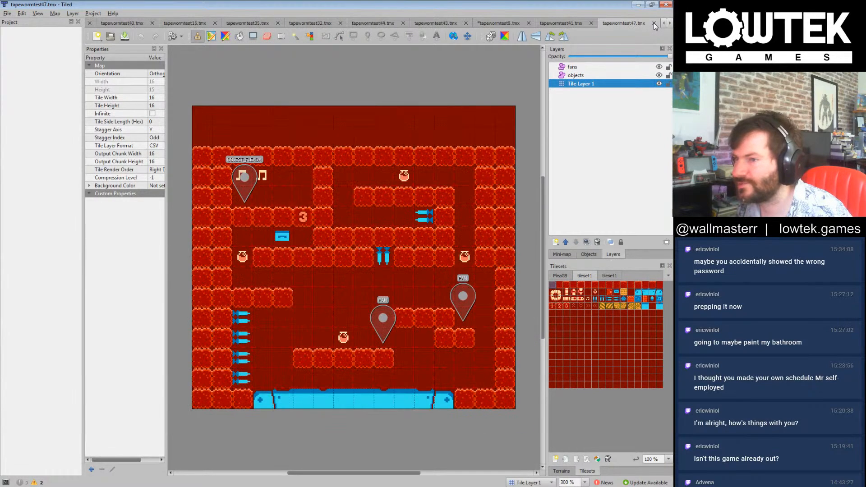
{"action": "left_click", "coordinate": [654, 23]}
{"action": "left_click", "coordinate": [654, 23]}
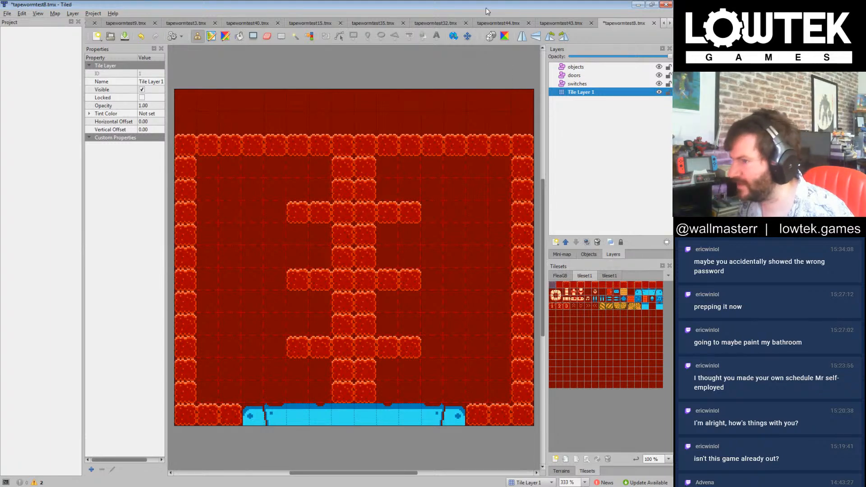
Step: Save the tapewormtest8 map and make its switches layer the active layer
{"action": "key", "text": "ctrl+s"}
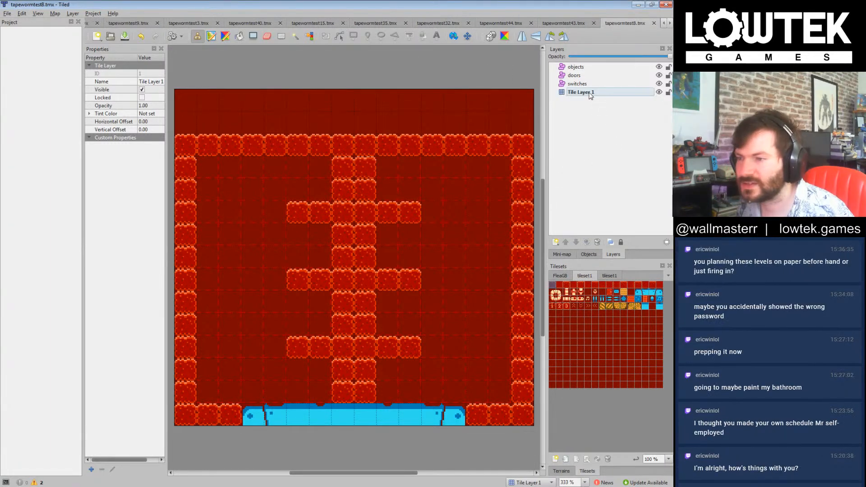
{"action": "left_click", "coordinate": [584, 84]}
{"action": "left_click", "coordinate": [589, 128]}
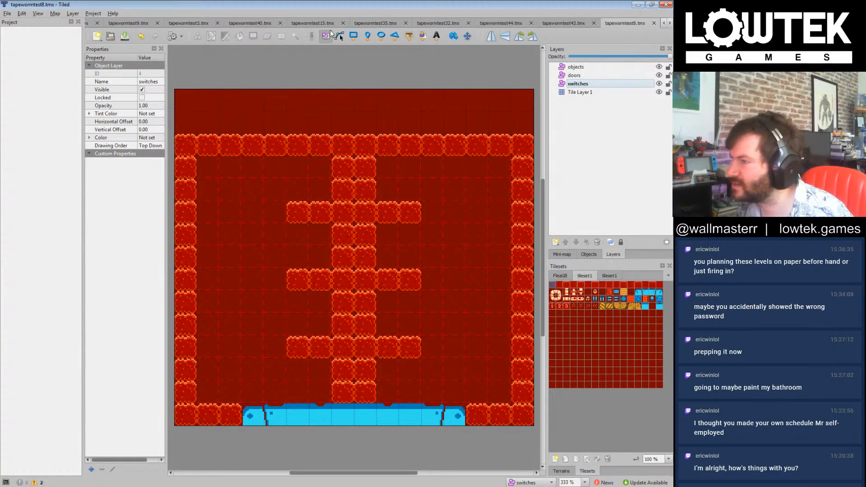
Step: Close the remaining tapewormtest15 map and look through the open levels tapewormtest9, 3, 40 and 35, including their layer lists
{"action": "left_click", "coordinate": [310, 20]}
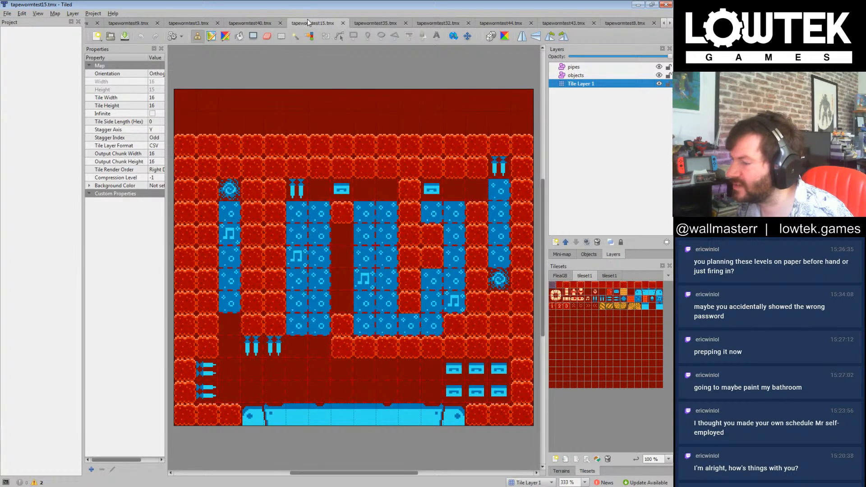
{"action": "left_click", "coordinate": [343, 23]}
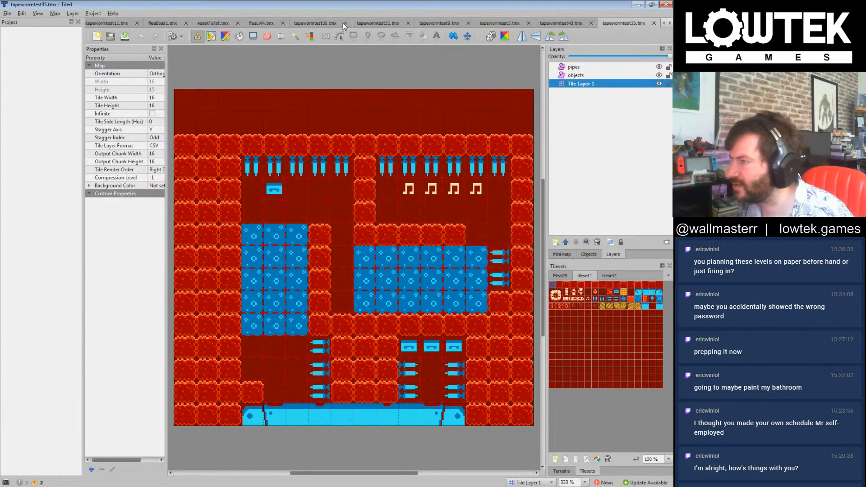
{"action": "left_click", "coordinate": [442, 24]}
{"action": "left_click", "coordinate": [507, 23]}
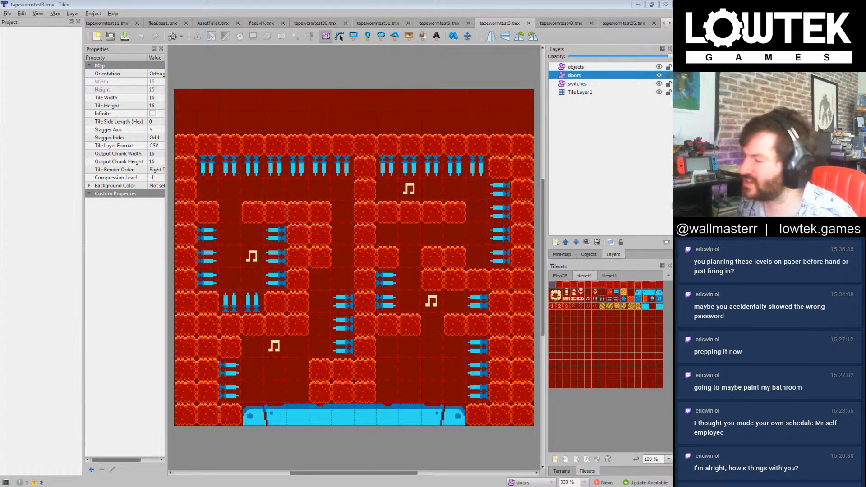
{"action": "left_click", "coordinate": [587, 127]}
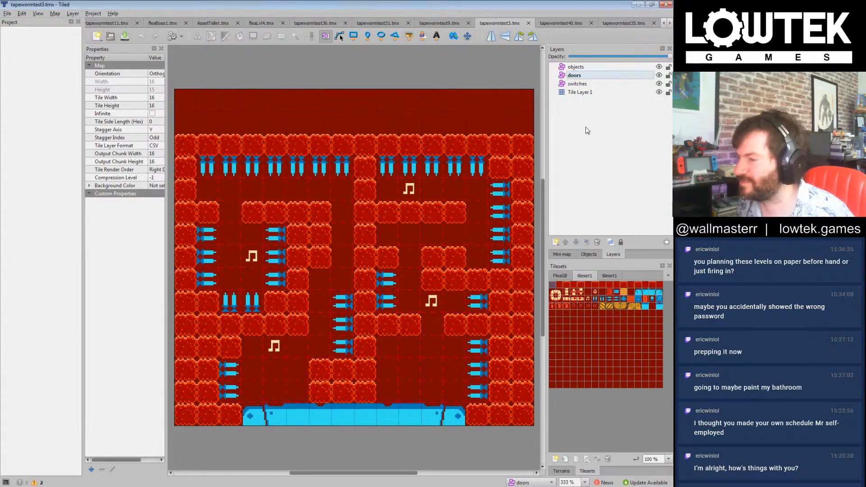
{"action": "left_click", "coordinate": [576, 23]}
{"action": "left_click", "coordinate": [630, 22]}
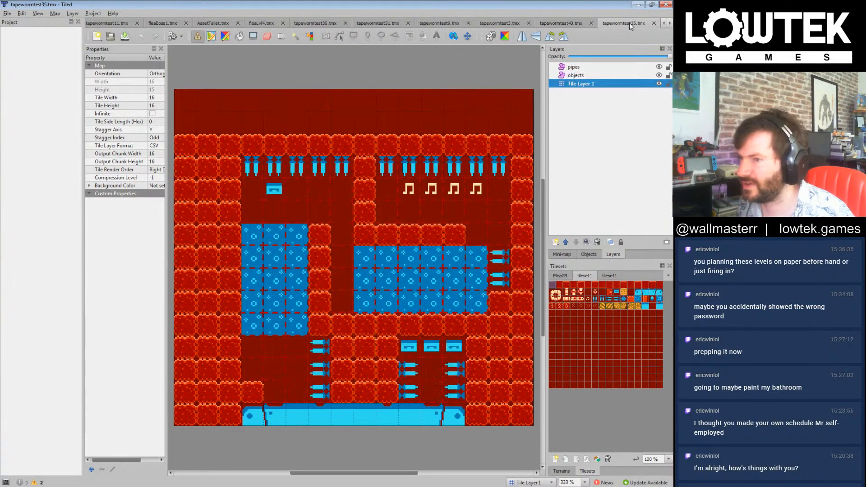
{"action": "left_click", "coordinate": [619, 136]}
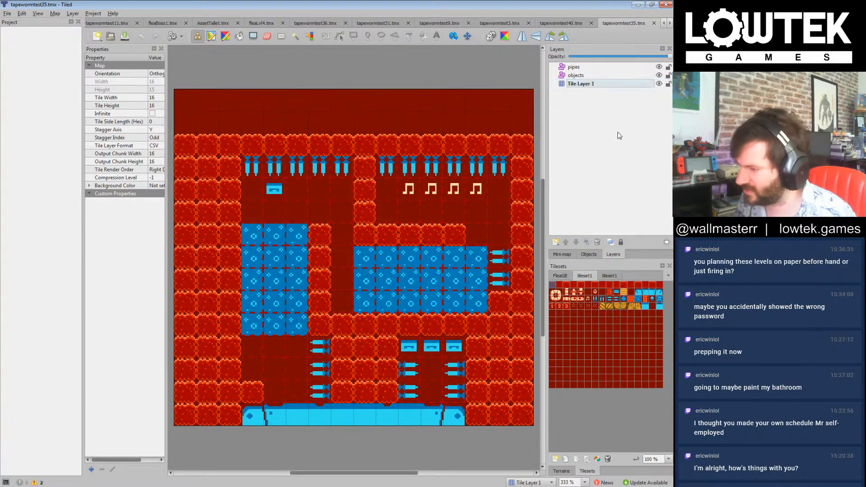
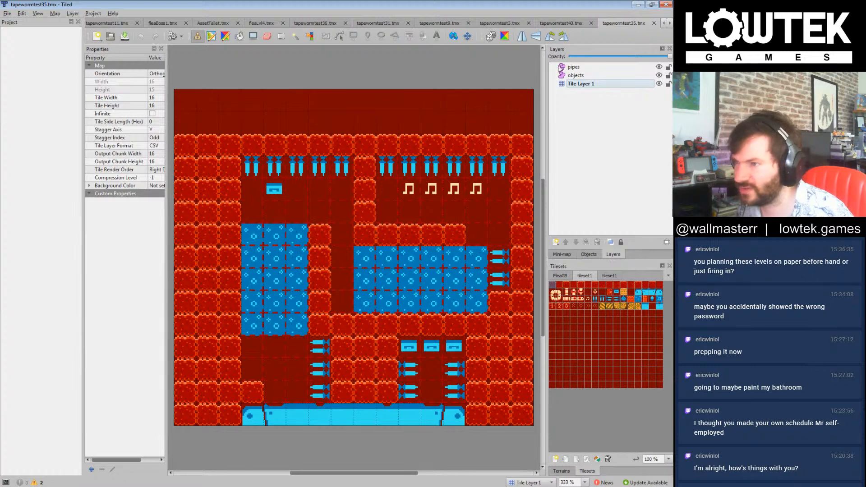
Step: Close the reference maps tapewormtest40, tapewormtest35 and tapewormtest11
{"action": "left_click", "coordinate": [562, 24]}
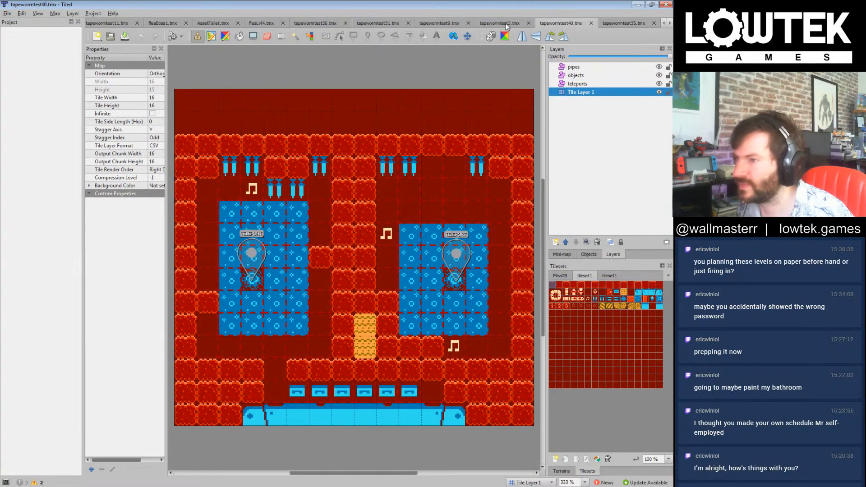
{"action": "left_click", "coordinate": [592, 23]}
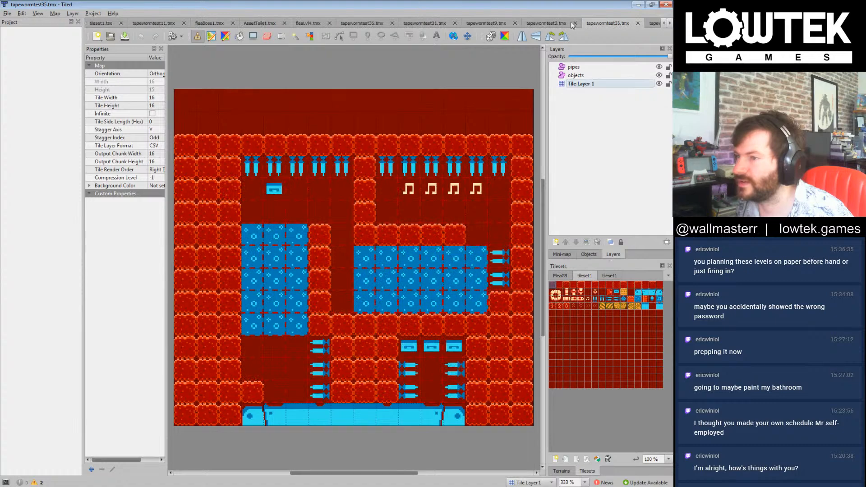
{"action": "left_click", "coordinate": [638, 23]}
{"action": "left_click", "coordinate": [637, 23]}
{"action": "left_click", "coordinate": [122, 23]}
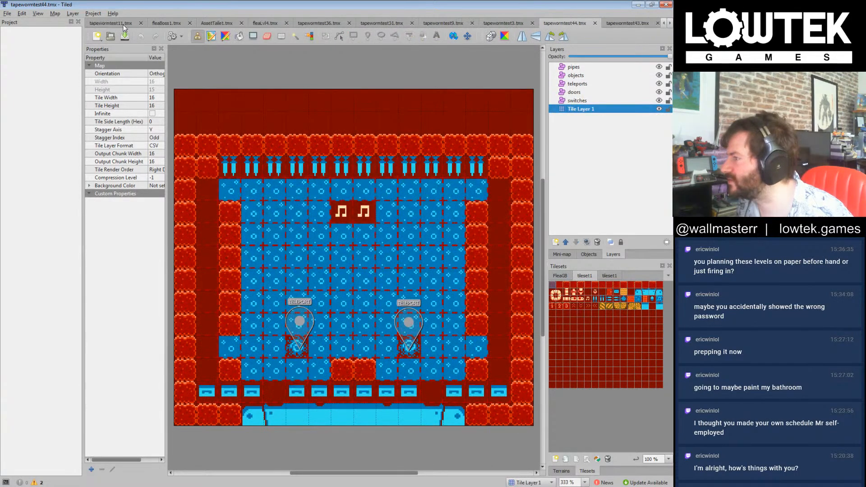
{"action": "left_click", "coordinate": [130, 25]}
{"action": "left_click", "coordinate": [141, 23]}
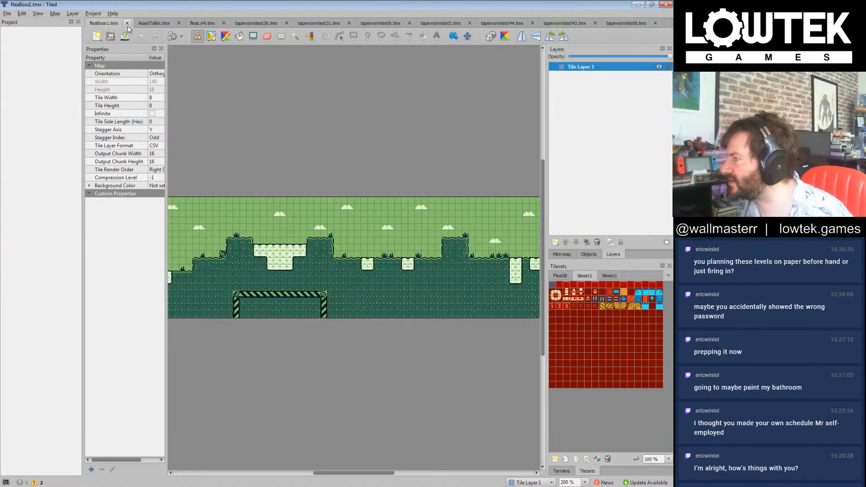
Step: Look through the fleaLvl4 and tapewormtest36 maps and close the AssetTallet map
{"action": "left_click", "coordinate": [153, 23]}
{"action": "left_click", "coordinate": [199, 22]}
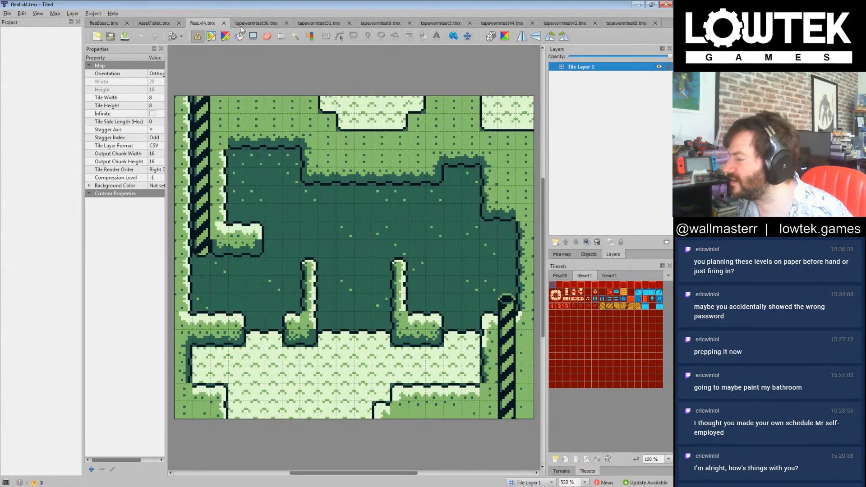
{"action": "left_click", "coordinate": [256, 26]}
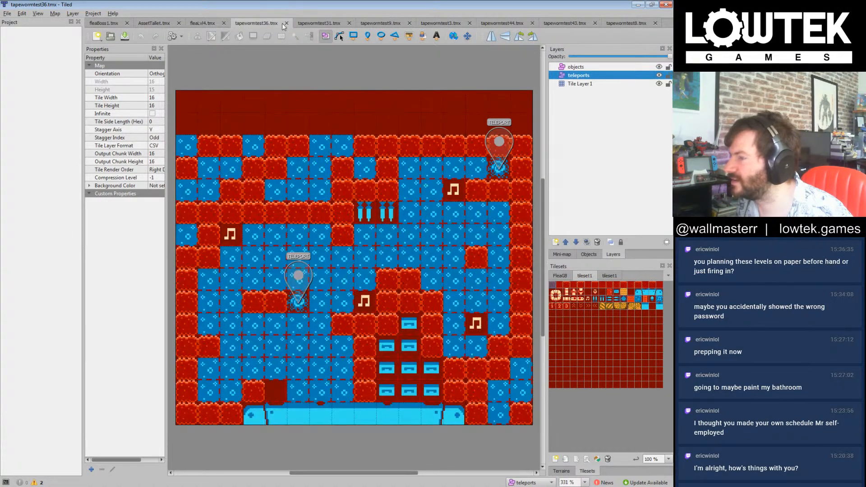
{"action": "left_click", "coordinate": [165, 25]}
{"action": "left_click", "coordinate": [179, 23]}
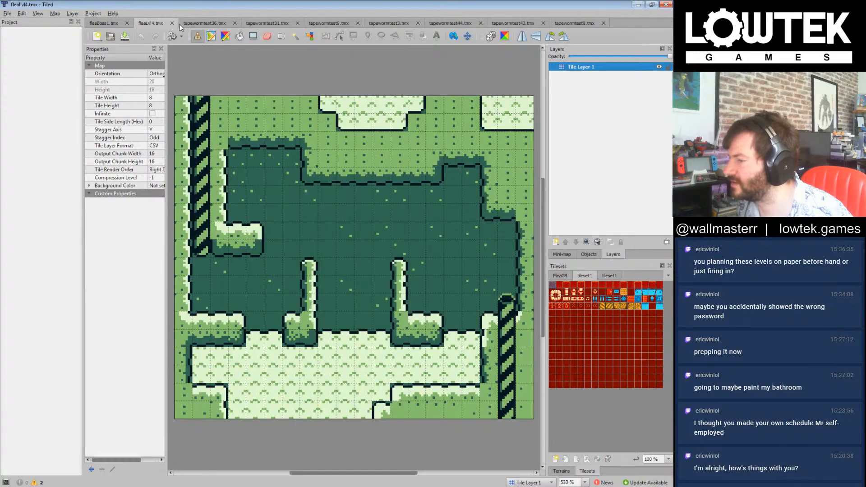
Step: Compare tapewormtest36 with tapewormtest31, and close the maps tapewormtest36, tapewormtest31 and tapewormtest9
{"action": "left_click", "coordinate": [207, 24]}
{"action": "left_click", "coordinate": [267, 24]}
{"action": "left_click", "coordinate": [212, 25]}
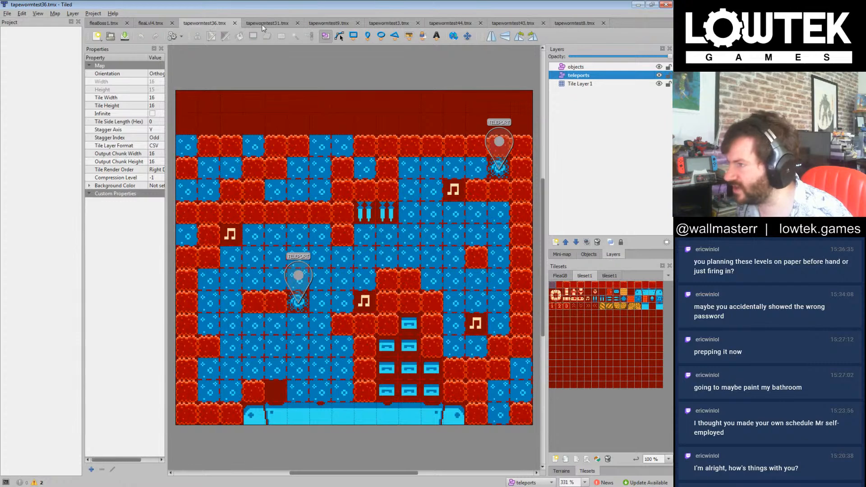
{"action": "left_click", "coordinate": [270, 23]}
{"action": "left_click", "coordinate": [216, 23]}
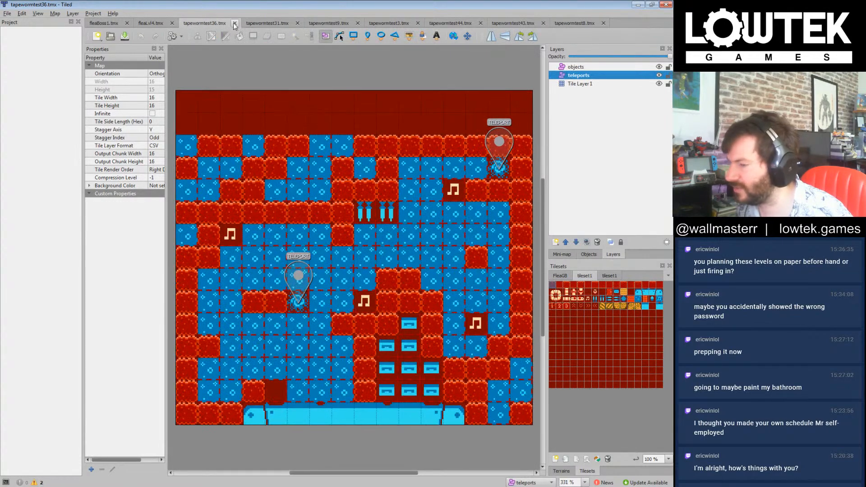
{"action": "left_click", "coordinate": [234, 23]}
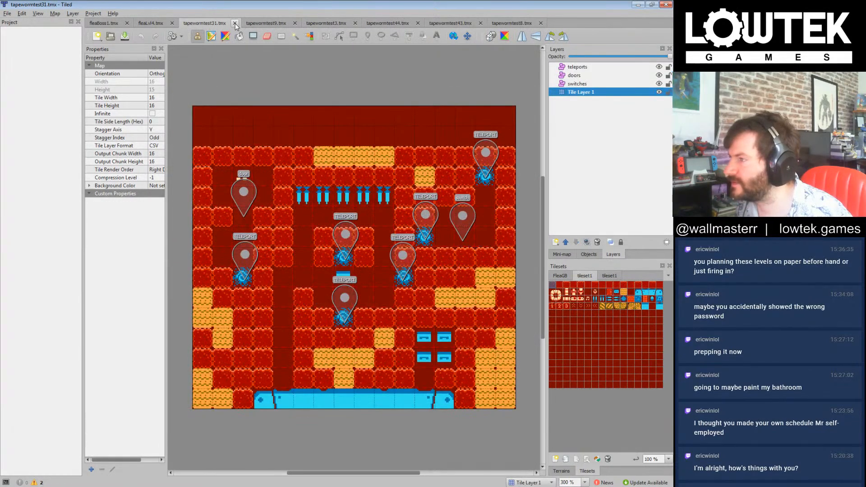
{"action": "left_click", "coordinate": [235, 23]}
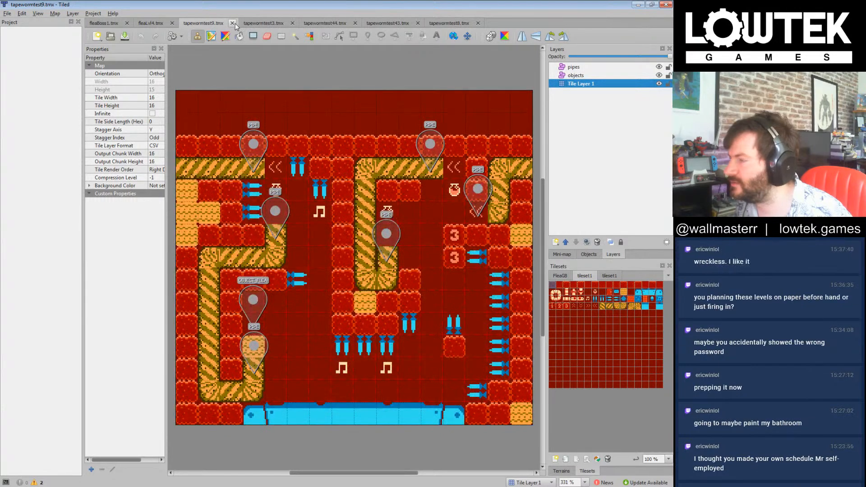
{"action": "left_click", "coordinate": [233, 23]}
Step: Check the tapewormtest43 and tapewormtest8 maps, and close tapewormtest3, tapewormtest44 and tapewormtest43 to return to tapewormtest8
{"action": "left_click", "coordinate": [337, 24]}
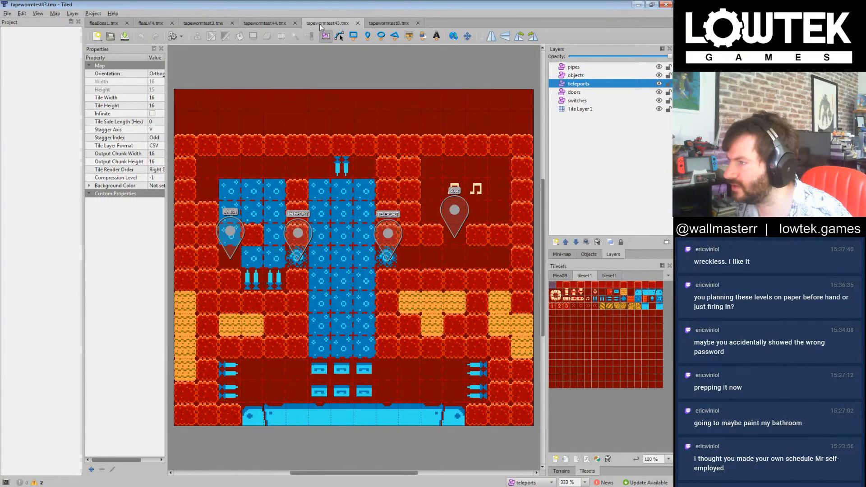
{"action": "left_click", "coordinate": [377, 22]}
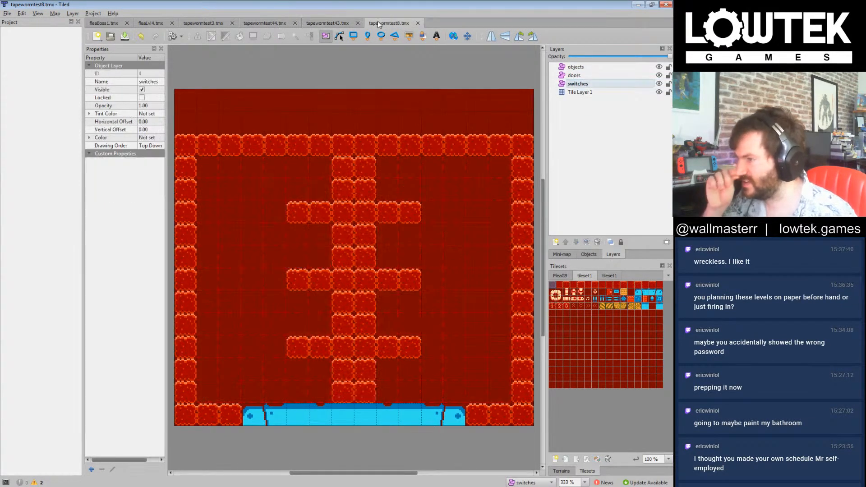
{"action": "left_click", "coordinate": [210, 25]}
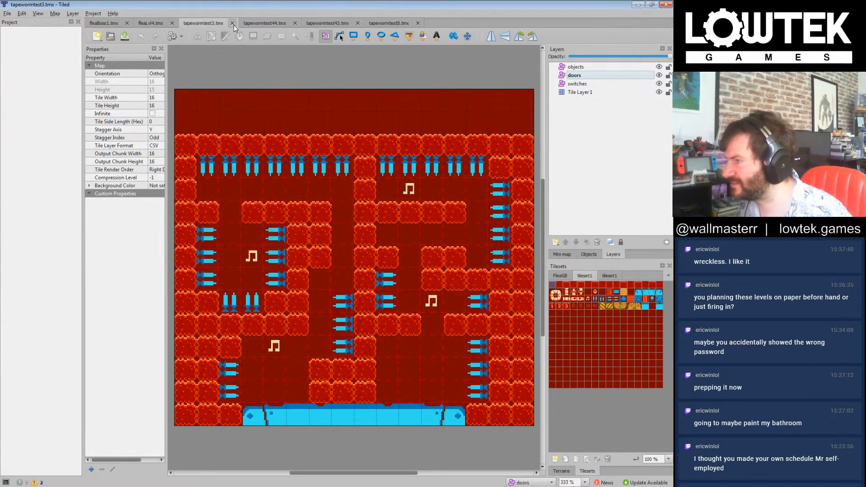
{"action": "left_click", "coordinate": [232, 24]}
{"action": "left_click", "coordinate": [235, 23]}
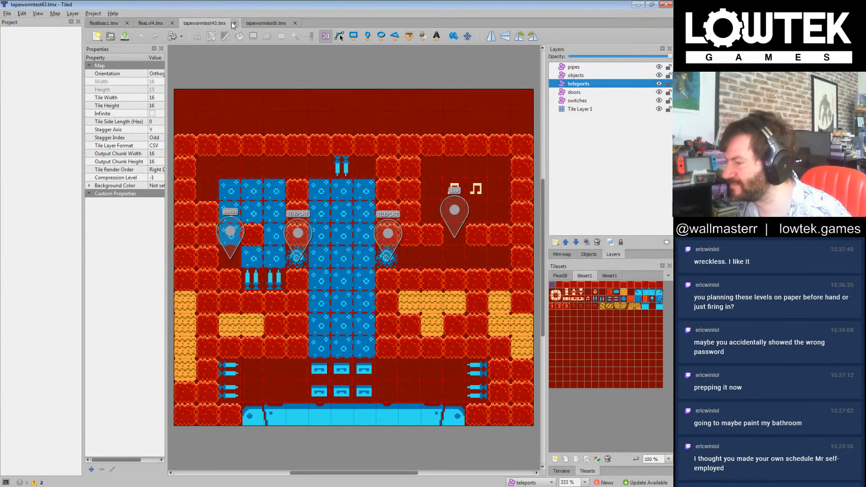
{"action": "left_click", "coordinate": [233, 23]}
Step: Open the map tapewormtest15.tmx from the nessnake project's tiledlevels folder
{"action": "left_click", "coordinate": [110, 37]}
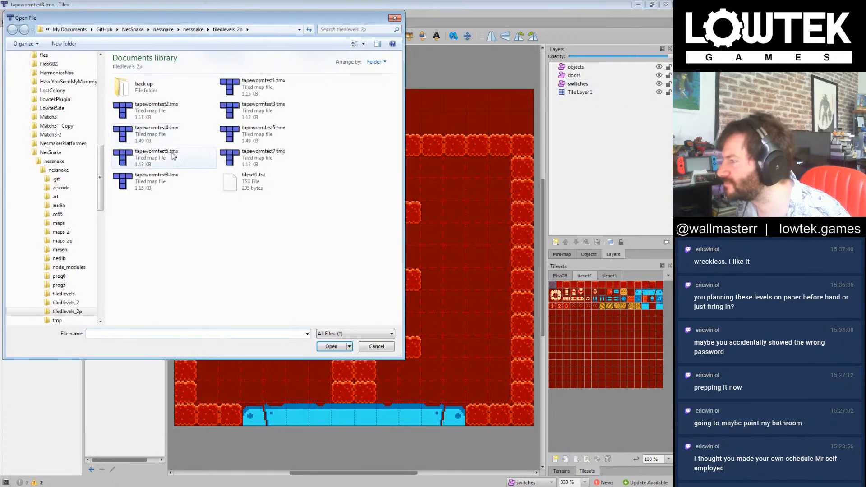
{"action": "left_click", "coordinate": [193, 29]}
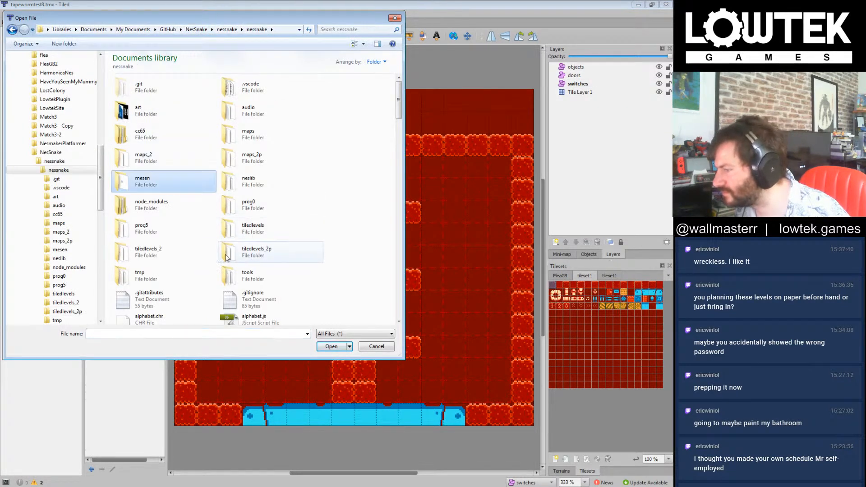
{"action": "double_click", "coordinate": [239, 231]}
{"action": "left_click", "coordinate": [273, 180]}
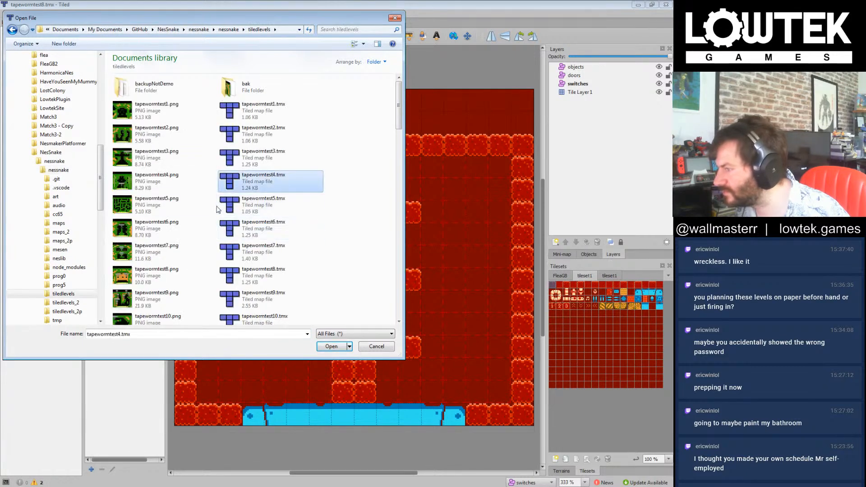
{"action": "left_click", "coordinate": [232, 318]}
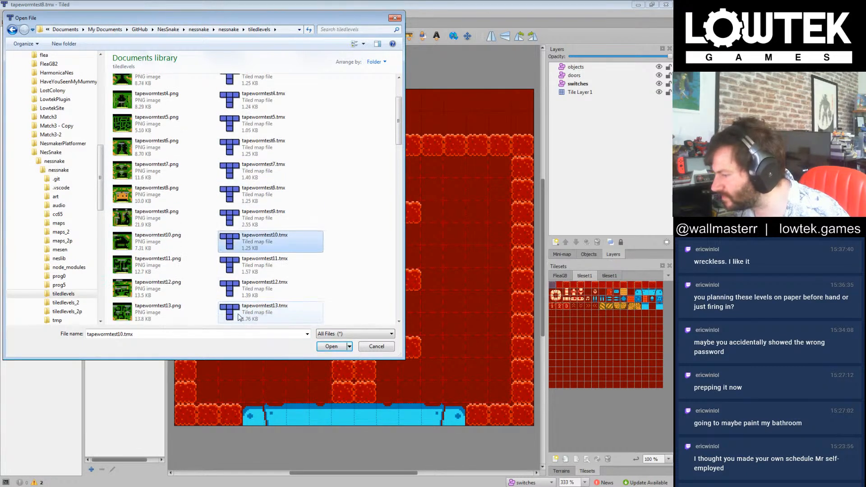
{"action": "scroll", "coordinate": [227, 244], "scroll_direction": "down", "scroll_amount": 3}
{"action": "double_click", "coordinate": [253, 217]}
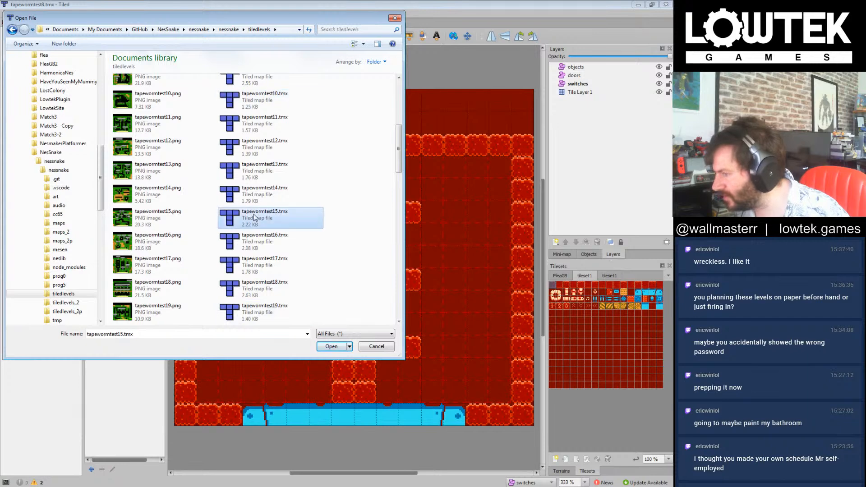
Step: Copy the switch with id 3 from tapewormtest15 into tapewormtest8's switches layer and place it above the right half of the lowest ledge
{"action": "left_click", "coordinate": [315, 192]}
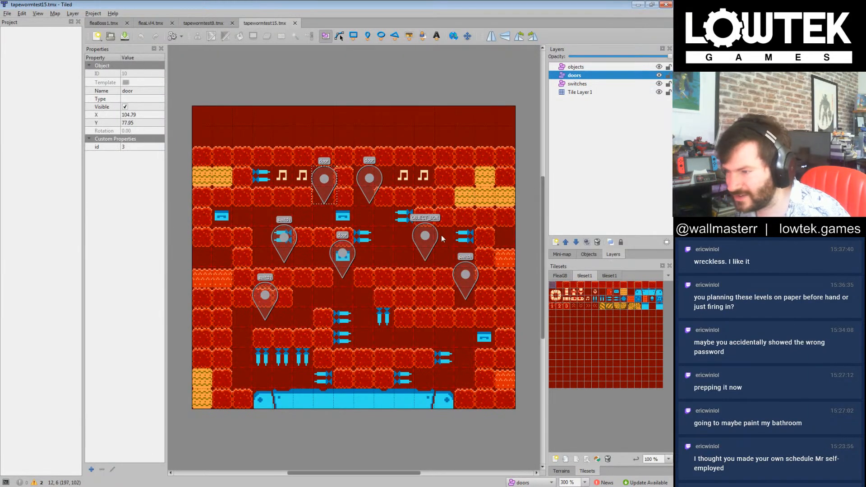
{"action": "left_click", "coordinate": [467, 281]}
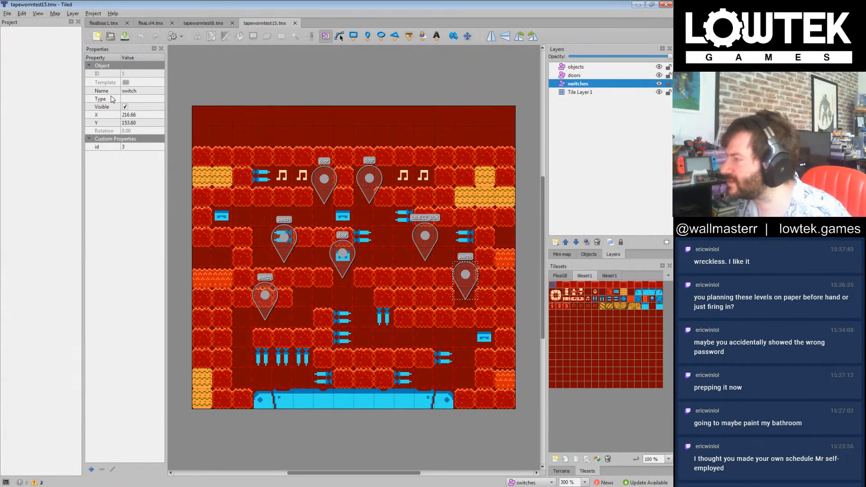
{"action": "left_click", "coordinate": [215, 24]}
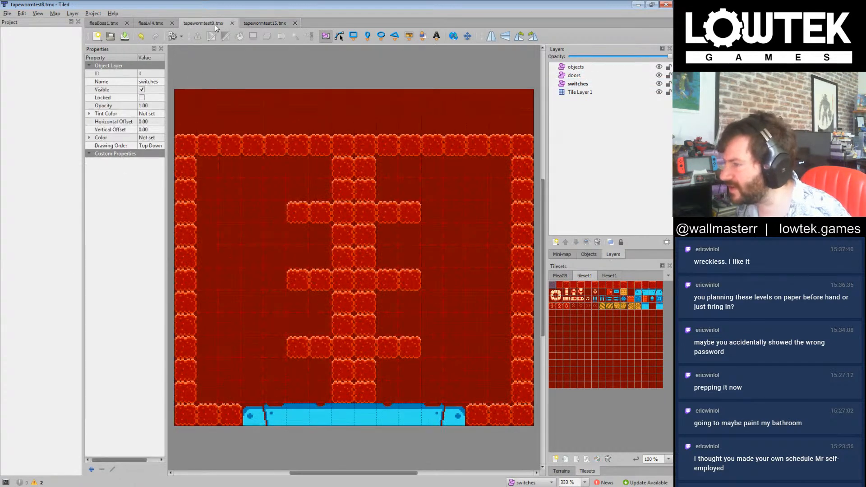
{"action": "key", "text": "ctrl+v"}
{"action": "left_click_drag", "start_coordinate": [397, 224], "coordinate": [416, 242]}
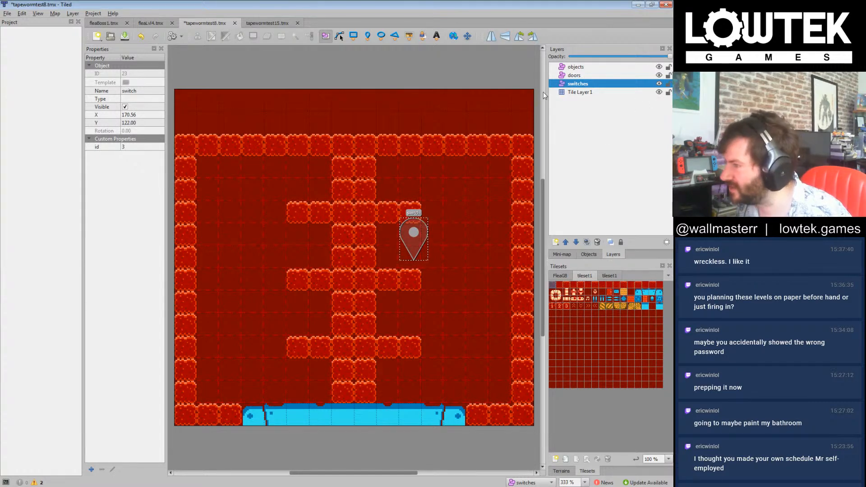
{"action": "left_click_drag", "start_coordinate": [420, 240], "coordinate": [411, 314]}
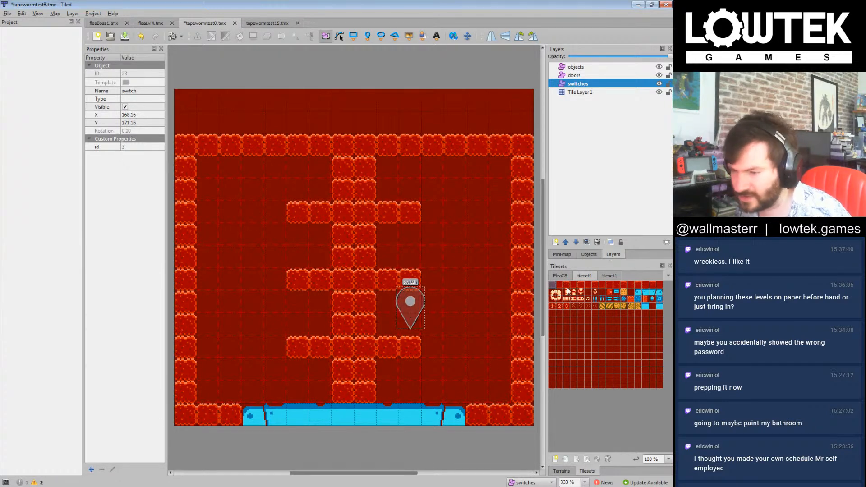
Step: Add a new tile layer above the switches layer in tapewormtest8
{"action": "left_click", "coordinate": [604, 148]}
{"action": "left_click", "coordinate": [555, 243]}
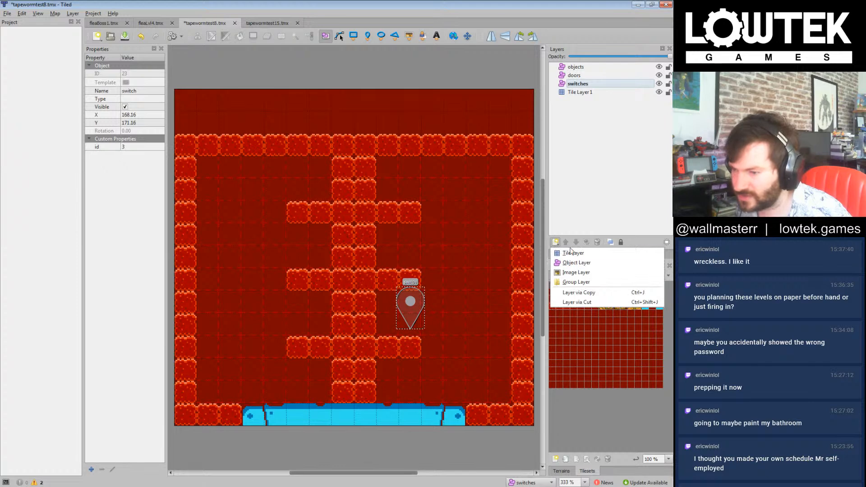
{"action": "left_click", "coordinate": [564, 251]}
{"action": "left_click", "coordinate": [594, 169]}
Step: Paint two cream snake-body paths on Tile Layer 2, running from the floor around the lowest ledge on each side of the central column
{"action": "left_click", "coordinate": [566, 293]}
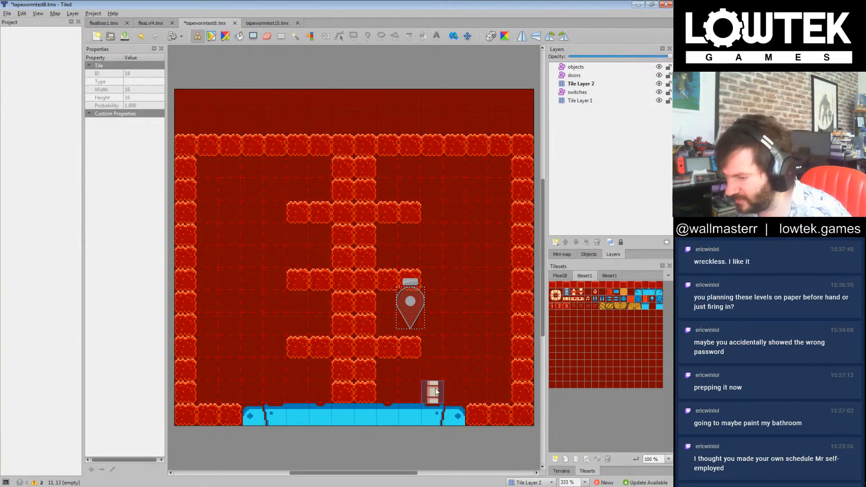
{"action": "left_click_drag", "start_coordinate": [435, 389], "coordinate": [435, 372]}
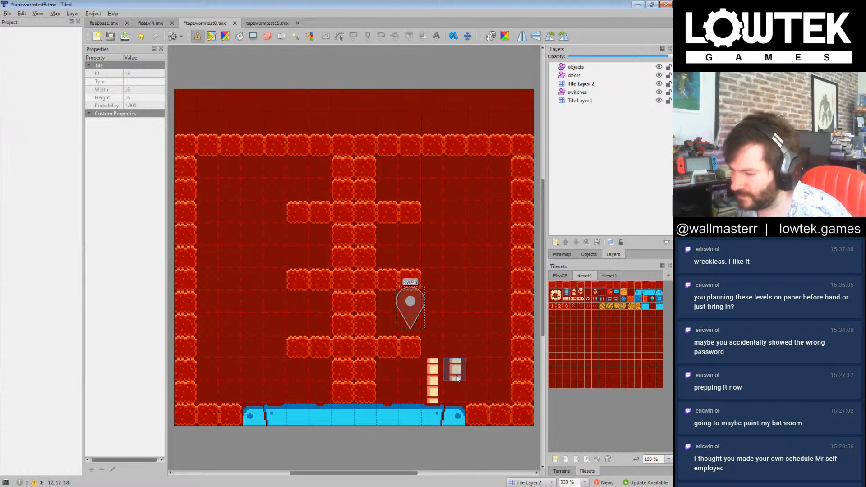
{"action": "mouse_move", "coordinate": [478, 376]}
{"action": "left_mouse_down"}
{"action": "mouse_move", "coordinate": [473, 324]}
{"action": "mouse_move", "coordinate": [395, 324]}
{"action": "left_mouse_up"}
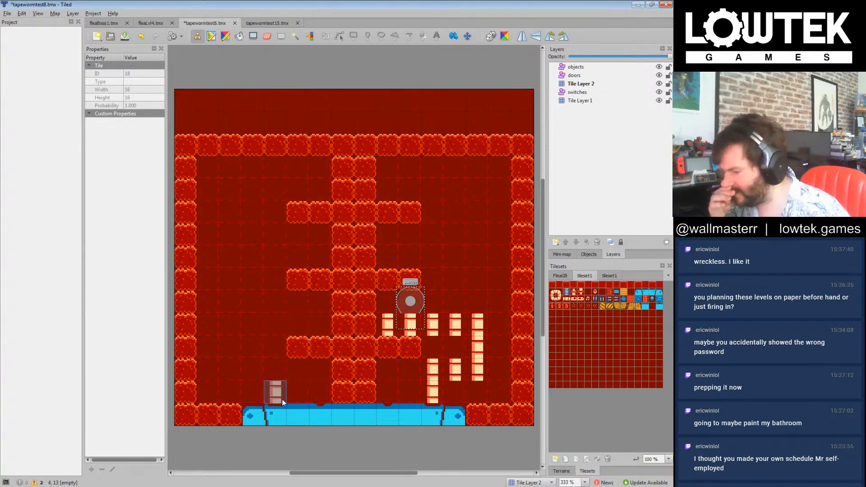
{"action": "mouse_move", "coordinate": [277, 391]}
{"action": "left_mouse_down"}
{"action": "mouse_move", "coordinate": [286, 374]}
{"action": "mouse_move", "coordinate": [231, 368]}
{"action": "mouse_move", "coordinate": [232, 326]}
{"action": "mouse_move", "coordinate": [316, 323]}
{"action": "mouse_move", "coordinate": [320, 313]}
{"action": "left_mouse_up"}
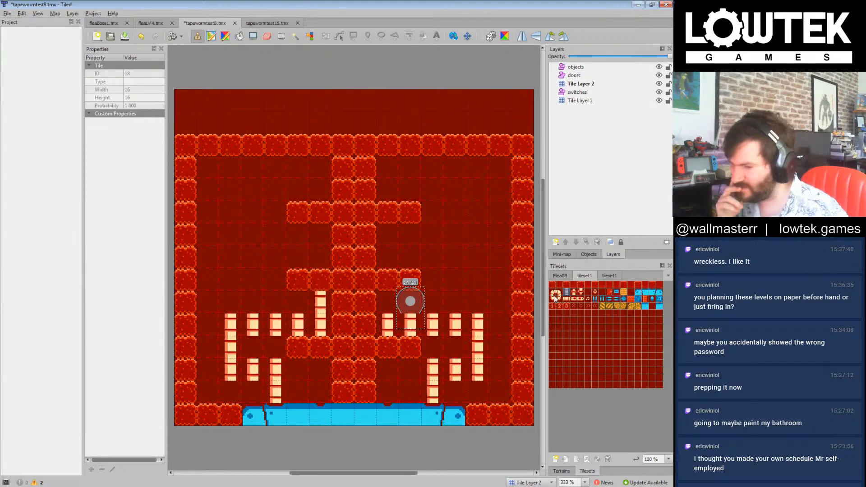
Step: On Tile Layer 1, shift the left half of the middle ledge one tile outward, leaving a one-tile gap beside the central column
{"action": "left_click", "coordinate": [593, 104]}
{"action": "left_click", "coordinate": [588, 293]}
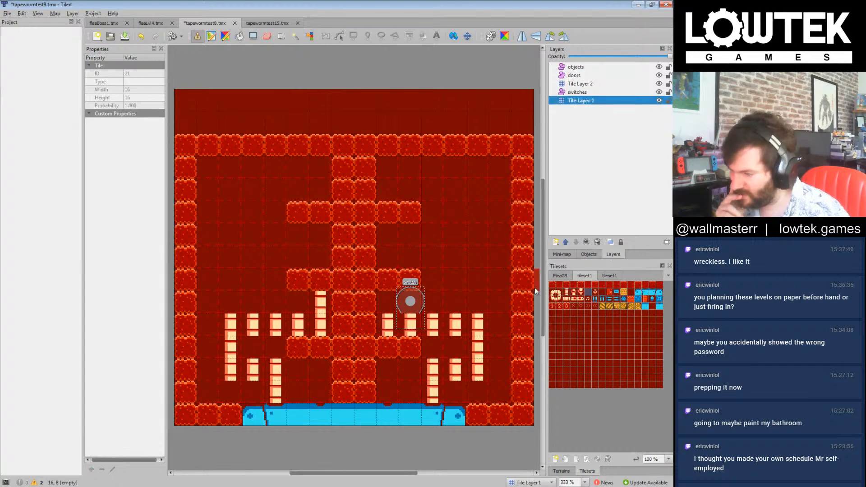
{"action": "left_click", "coordinate": [552, 285]}
{"action": "left_click_drag", "start_coordinate": [303, 275], "coordinate": [280, 278]}
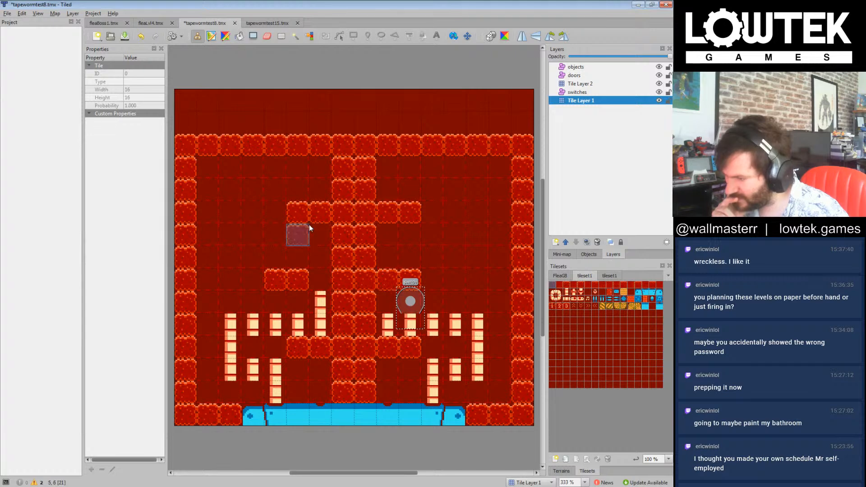
{"action": "left_click", "coordinate": [277, 258]}
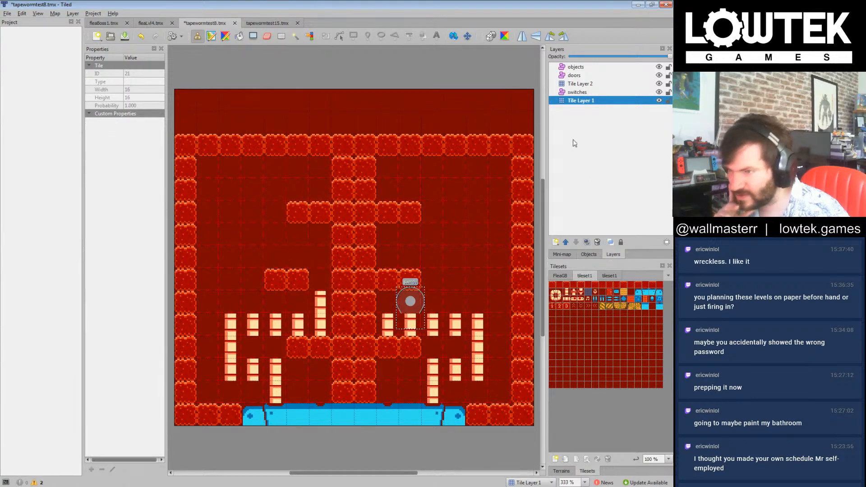
Step: Extend the lowest ledge by two wall tiles outward on both sides on Tile Layer 1
{"action": "left_click", "coordinate": [553, 285]}
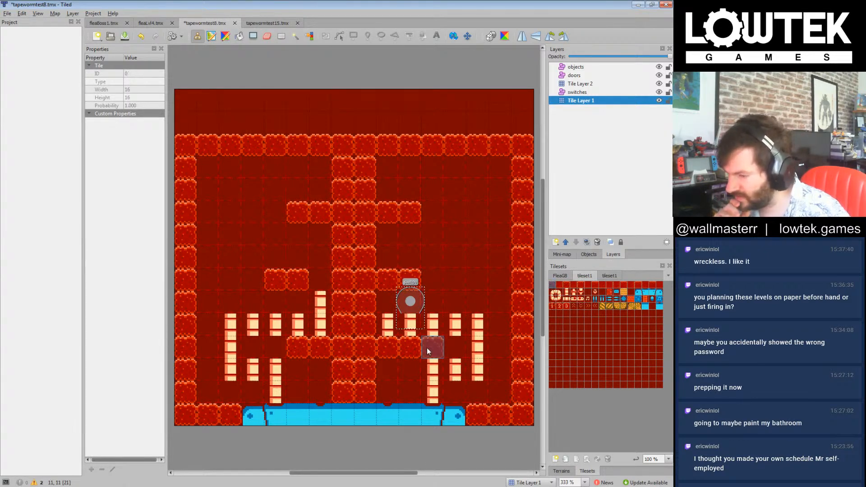
{"action": "left_click_drag", "start_coordinate": [427, 348], "coordinate": [452, 348]}
{"action": "left_click_drag", "start_coordinate": [258, 350], "coordinate": [277, 349]}
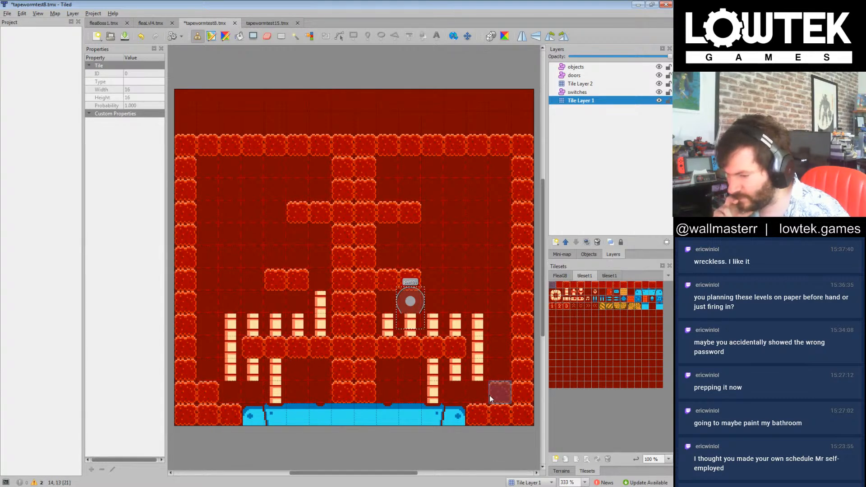
Step: On Tile Layer 1, extend both raised floor corners inward to three wall tiles wide and widen the lower central column by one tile per side
{"action": "left_click_drag", "start_coordinate": [476, 400], "coordinate": [500, 400]}
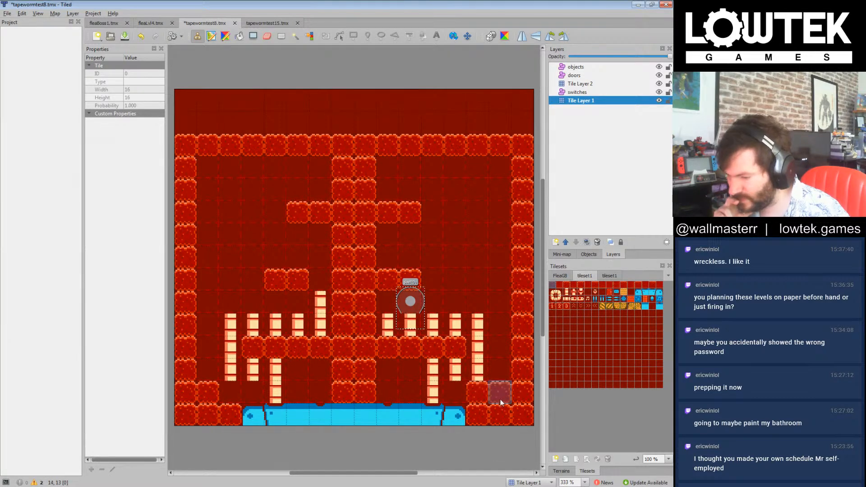
{"action": "left_click", "coordinate": [238, 399]}
{"action": "left_click", "coordinate": [319, 393]}
{"action": "left_click", "coordinate": [381, 388]}
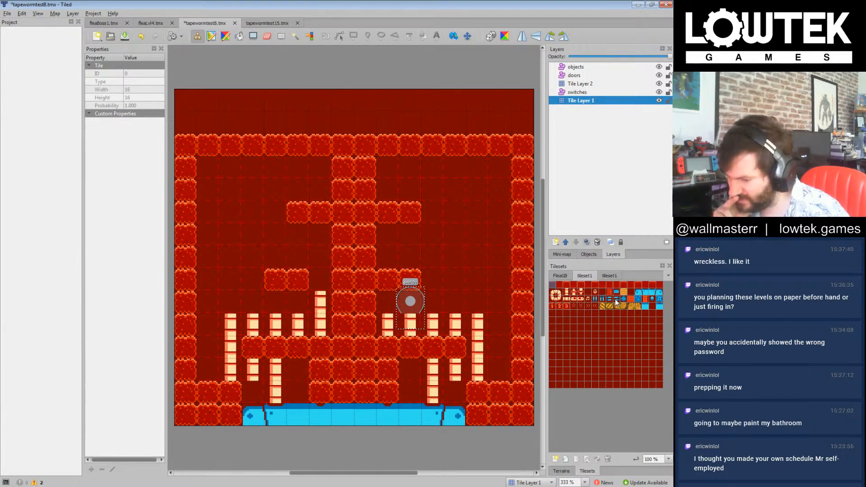
Step: Replace the added column tiles below the lowest ledge with two outward-facing blue spike tiles on each side of the central column
{"action": "left_click", "coordinate": [617, 301]}
{"action": "left_click", "coordinate": [322, 375]}
{"action": "left_click", "coordinate": [318, 386]}
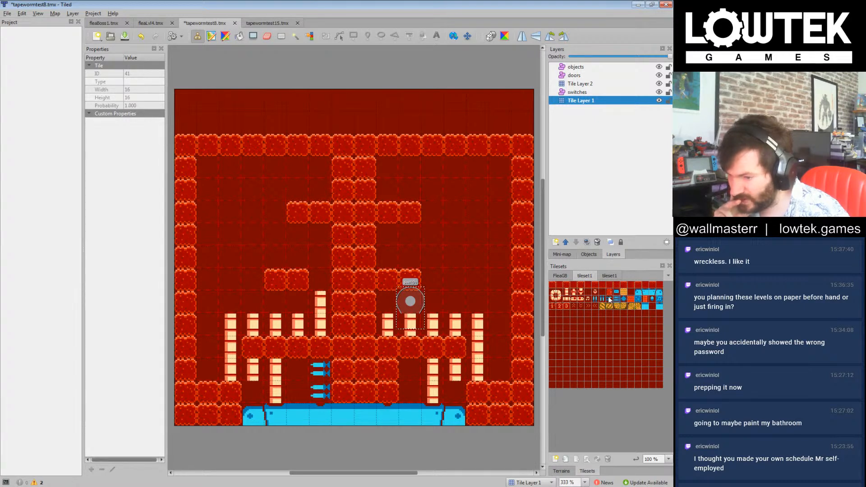
{"action": "left_click", "coordinate": [387, 371]}
{"action": "left_click", "coordinate": [389, 391]}
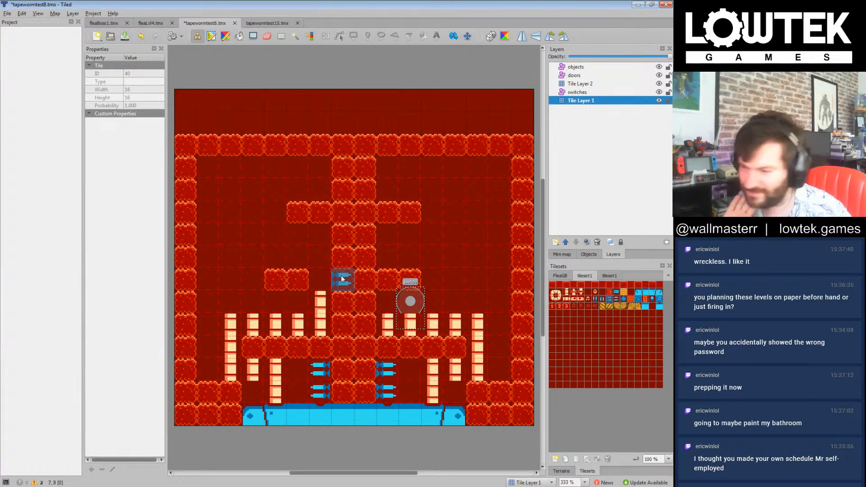
Step: On Tile Layer 2, extend the left snake path up through the middle-ledge gap and the right path one tile up beside the central column
{"action": "left_click", "coordinate": [567, 292]}
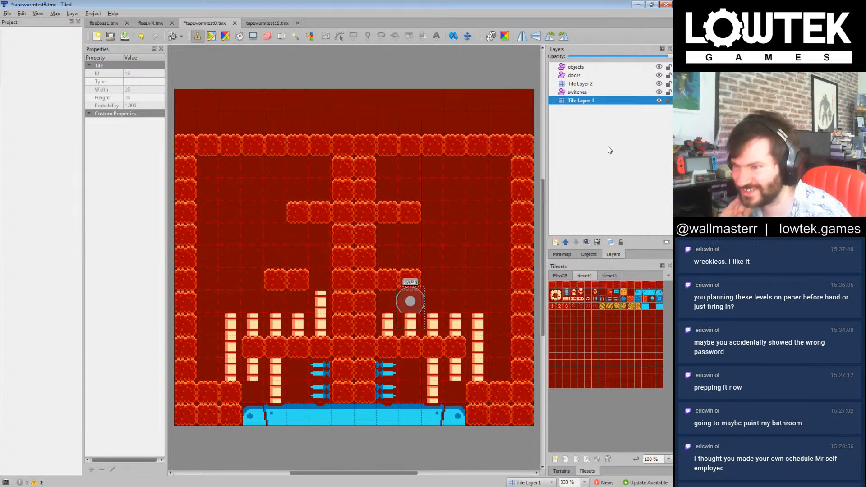
{"action": "left_click", "coordinate": [590, 85]}
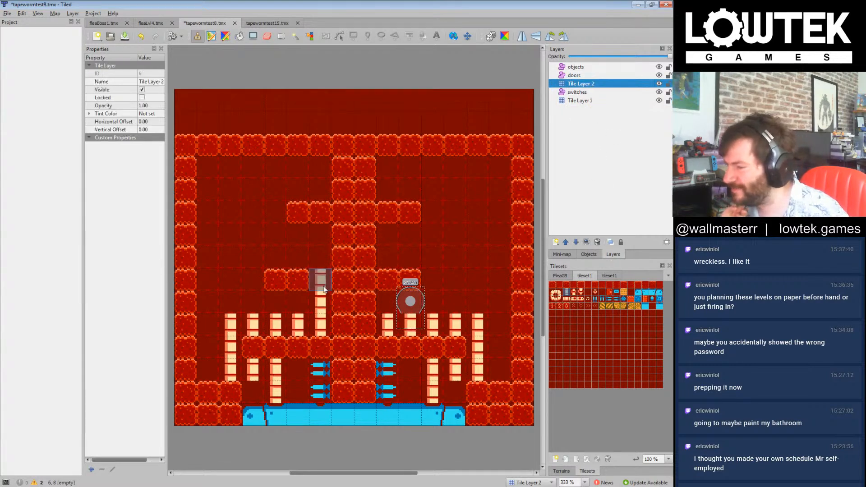
{"action": "left_click_drag", "start_coordinate": [325, 289], "coordinate": [321, 257]}
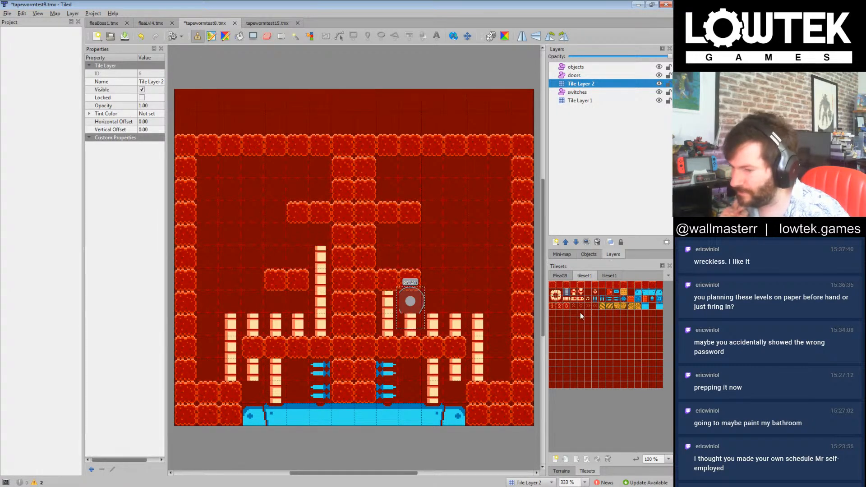
Step: Paint a row of three downward-facing blue spike tiles on Tile Layer 1, below the upper ledge and left of the central column
{"action": "left_click", "coordinate": [602, 299]}
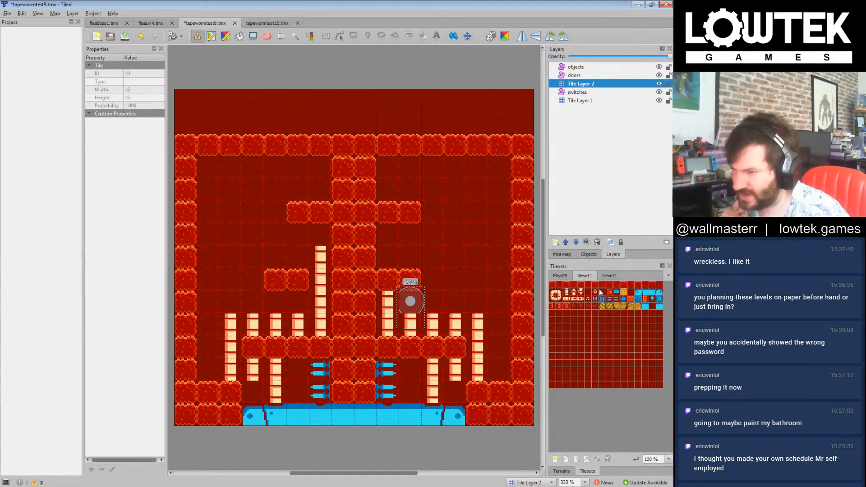
{"action": "left_click", "coordinate": [582, 100]}
{"action": "left_click", "coordinate": [320, 235]}
{"action": "left_click_drag", "start_coordinate": [288, 235], "coordinate": [275, 235]}
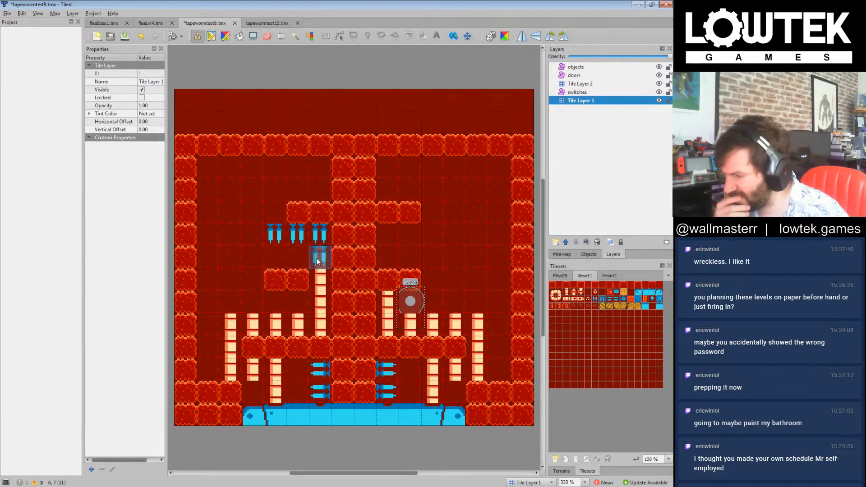
Step: Paste a second switch on the switches layer and position one switch at the outermost downward spike tile above the left half of the middle ledge
{"action": "left_click", "coordinate": [584, 92]}
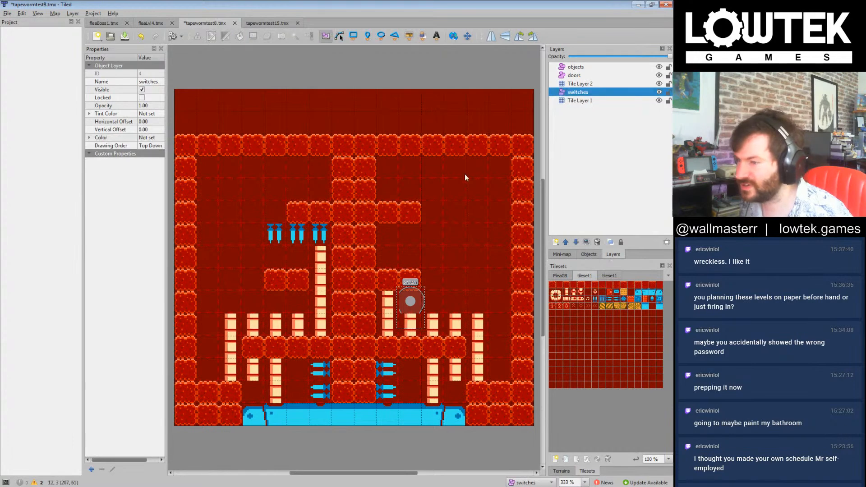
{"action": "key", "text": "ctrl+v"}
{"action": "left_click_drag", "start_coordinate": [418, 288], "coordinate": [279, 242]}
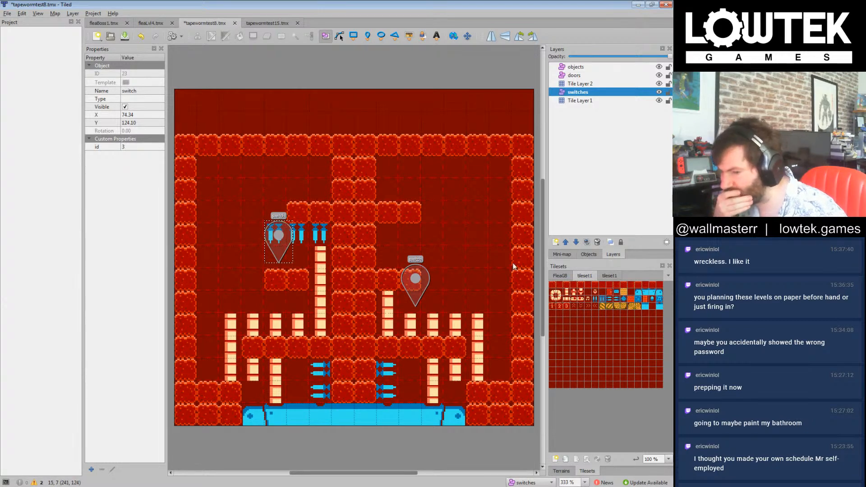
Step: On Tile Layer 1, extend the middle ledge leftward to the outer wall and lengthen its right half by one wall tile
{"action": "left_click", "coordinate": [553, 287]}
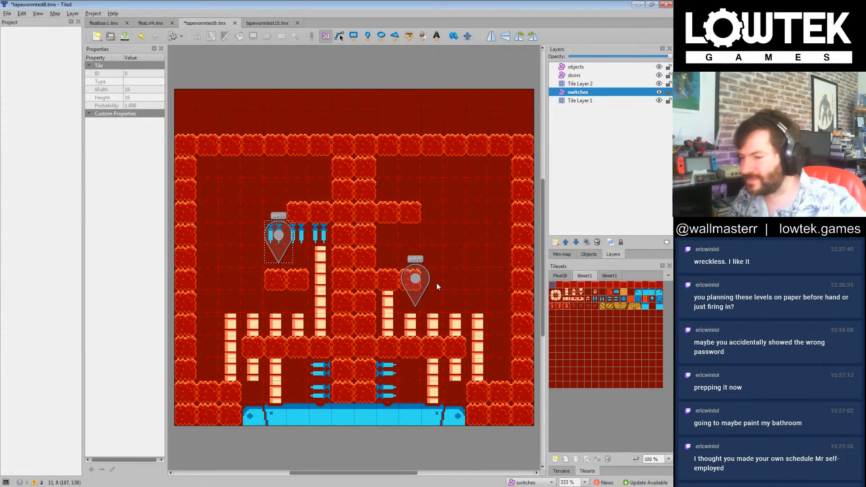
{"action": "left_click", "coordinate": [574, 100]}
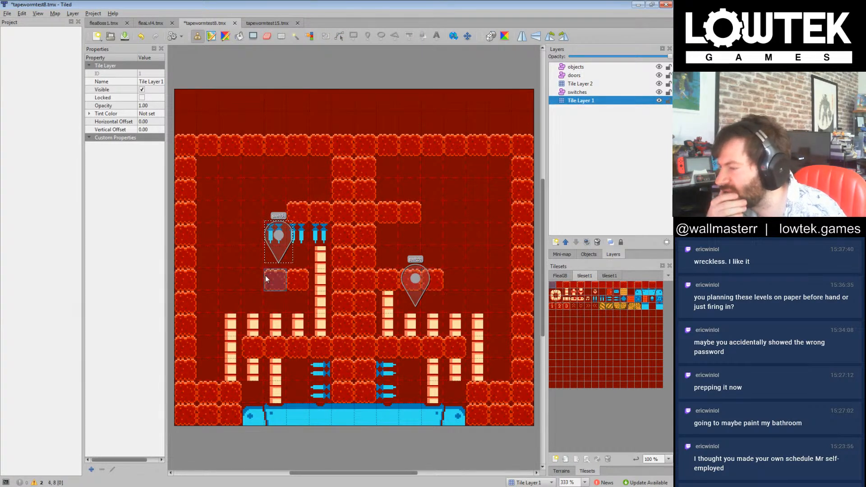
{"action": "left_click_drag", "start_coordinate": [266, 275], "coordinate": [207, 281]}
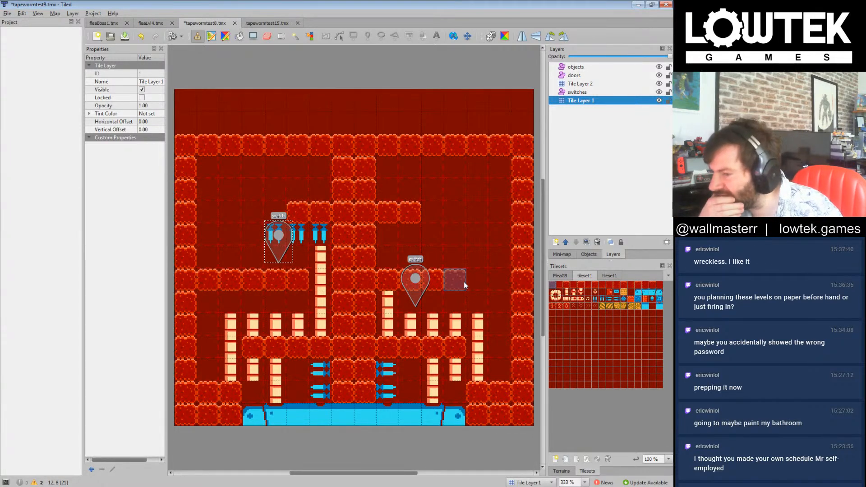
{"action": "left_click", "coordinate": [438, 277]}
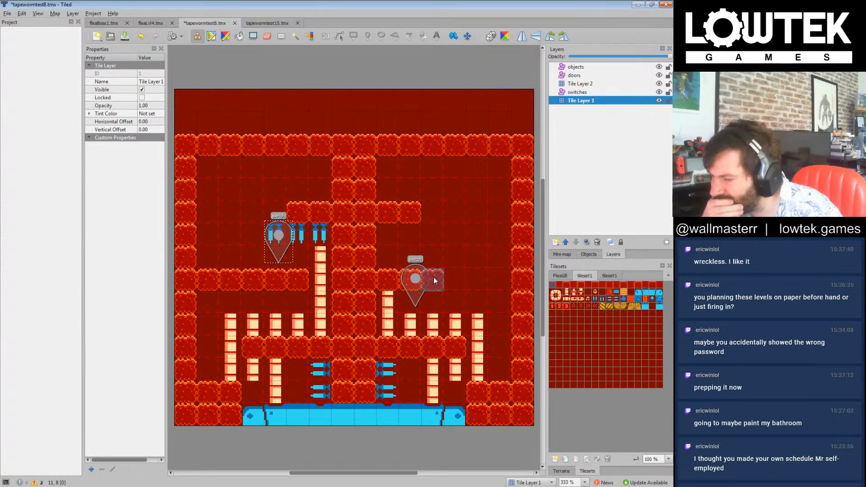
Step: Move the right switch just below the middle ledge and replace two central column tiles beside it with sideways blue spikes on Tile Layer 1
{"action": "left_click", "coordinate": [578, 92]}
{"action": "left_click_drag", "start_coordinate": [415, 279], "coordinate": [411, 303]}
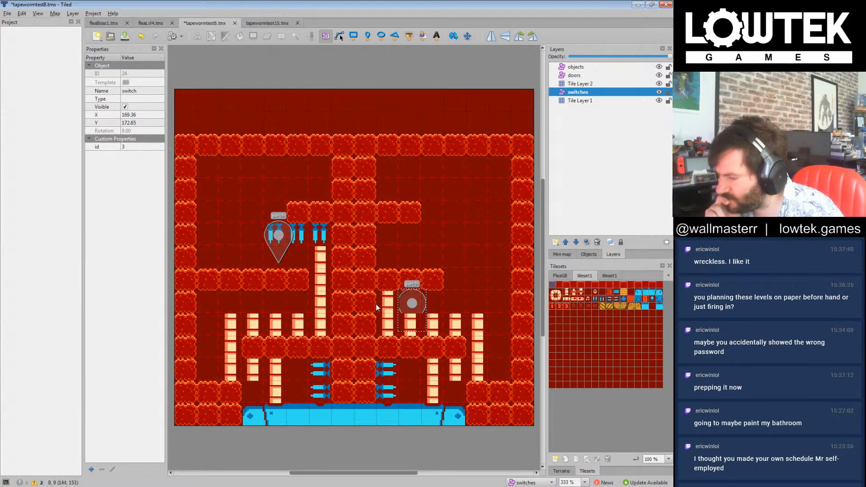
{"action": "left_click", "coordinate": [612, 300]}
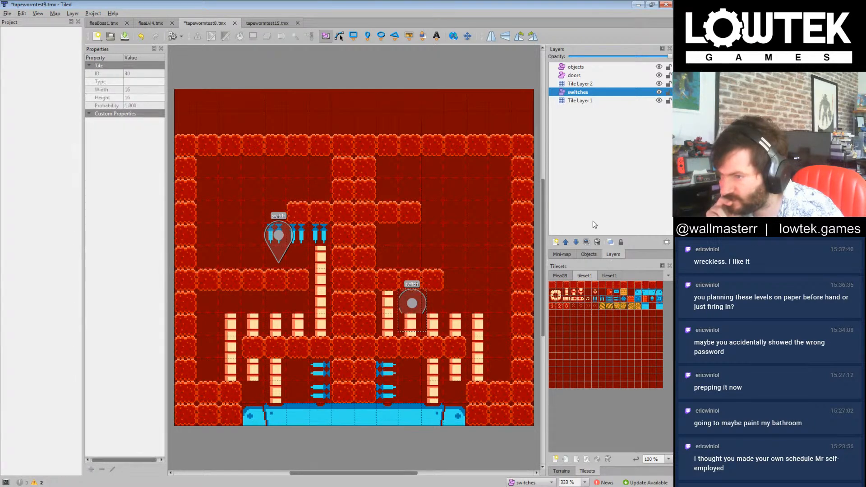
{"action": "left_click", "coordinate": [583, 101]}
{"action": "left_click_drag", "start_coordinate": [366, 324], "coordinate": [366, 302]}
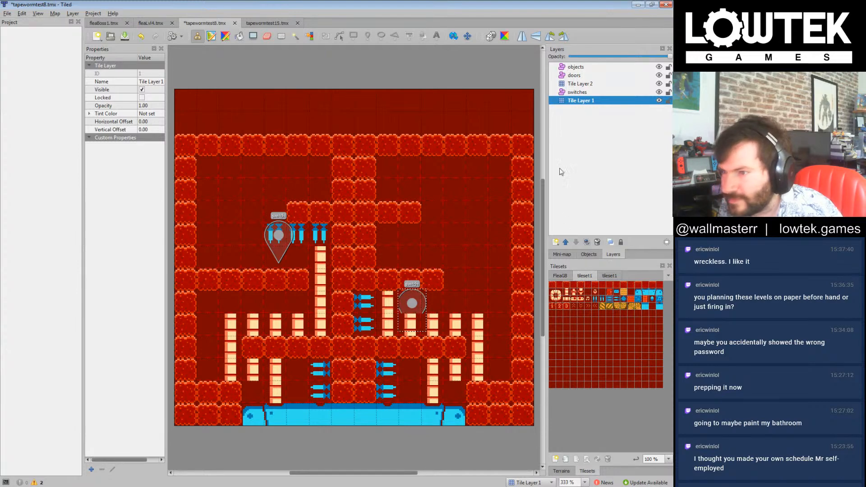
{"action": "left_click", "coordinate": [578, 84]}
{"action": "left_click", "coordinate": [580, 100]}
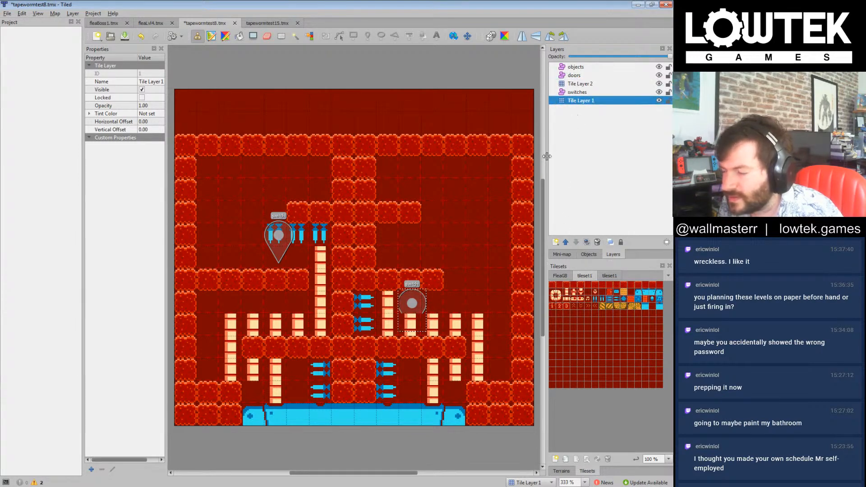
{"action": "left_click", "coordinate": [552, 286]}
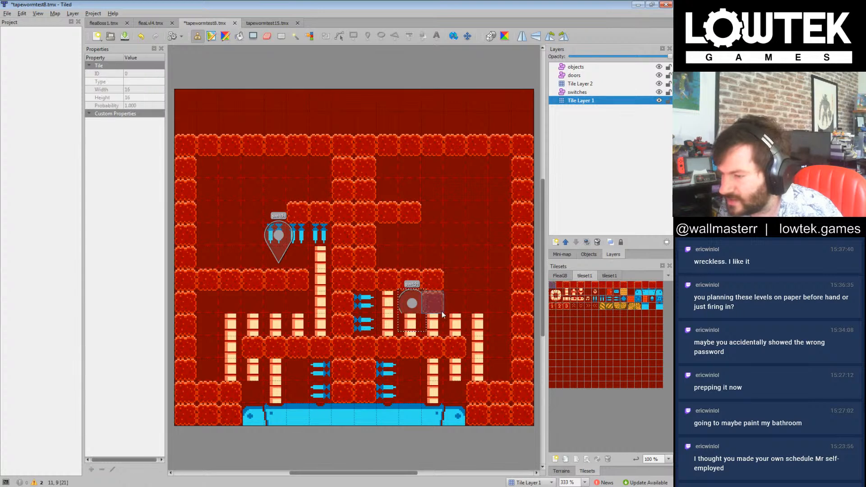
{"action": "left_click", "coordinate": [323, 280]}
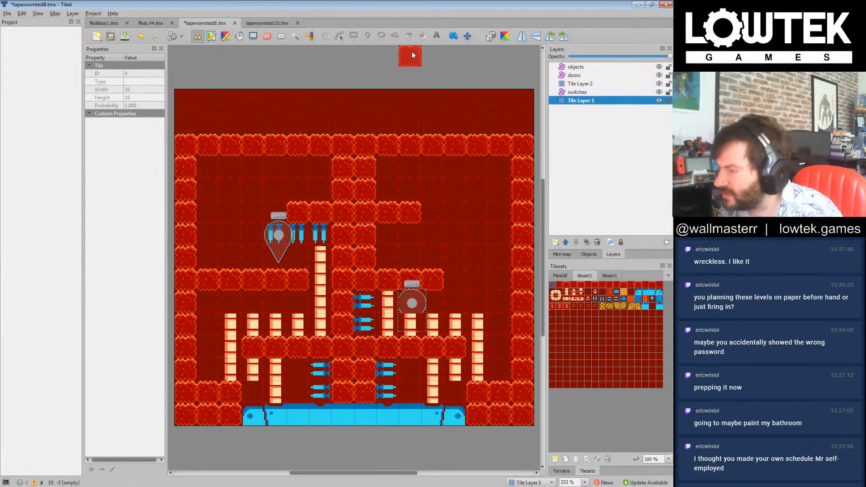
Step: Copy the door with id 3 from the upper row of tapewormtest15 into the doors layer of tapewormtest8, placing it over the left middle-ledge gap
{"action": "left_click", "coordinate": [257, 24]}
{"action": "left_click", "coordinate": [331, 183]}
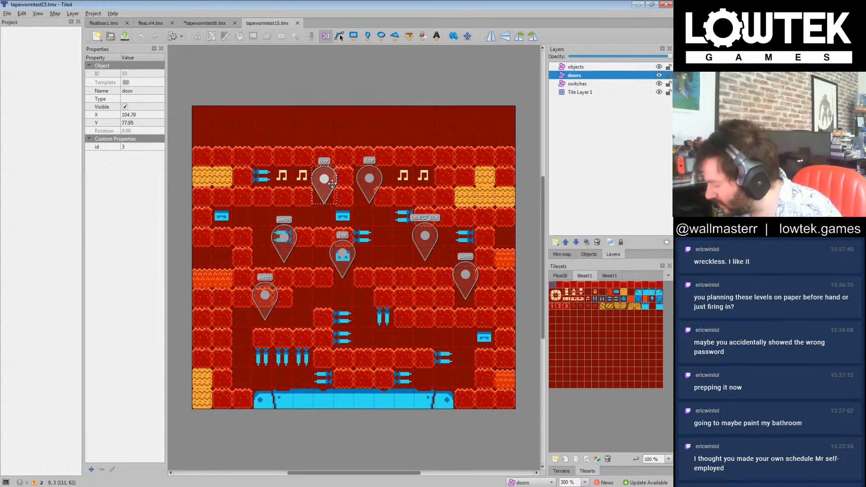
{"action": "left_click", "coordinate": [202, 23]}
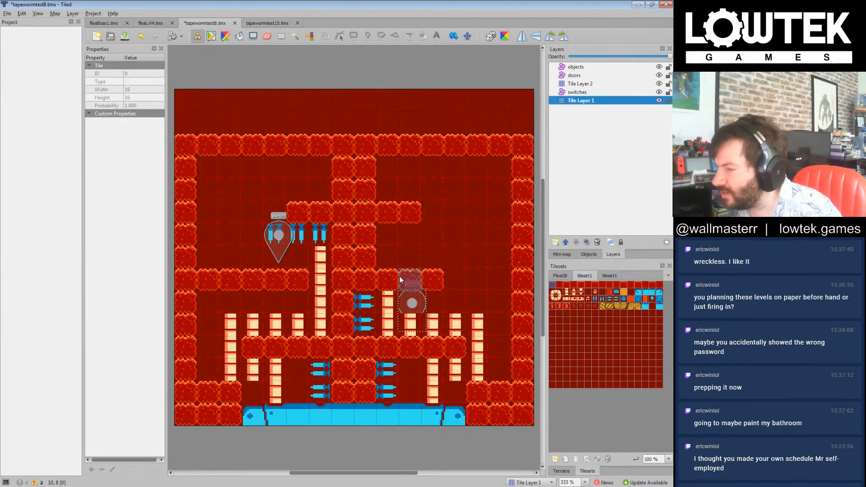
{"action": "left_click", "coordinate": [578, 76]}
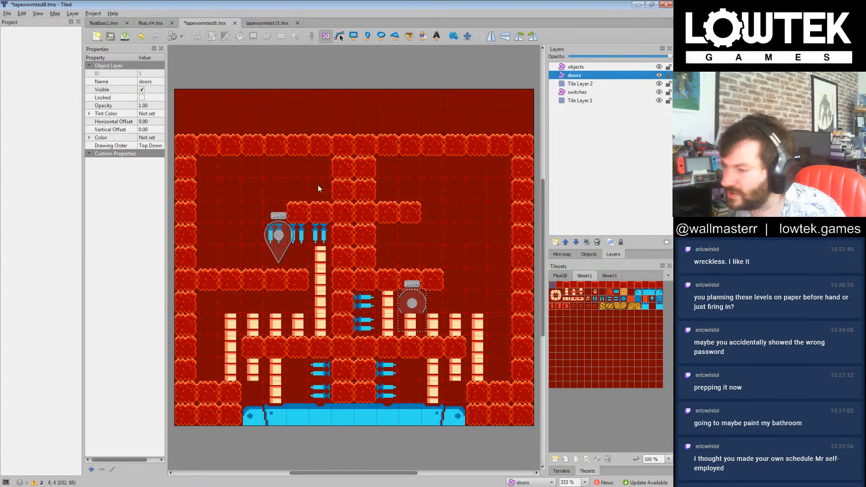
{"action": "key", "text": "ctrl+v"}
{"action": "left_click_drag", "start_coordinate": [323, 174], "coordinate": [323, 267]}
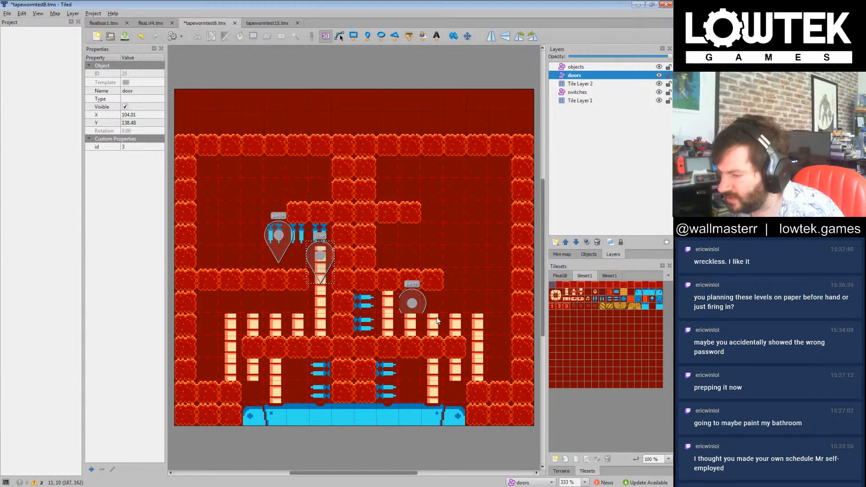
Step: Set the id of the door beside the central column to 1 and the id of the left switch to 2
{"action": "left_click", "coordinate": [412, 298]}
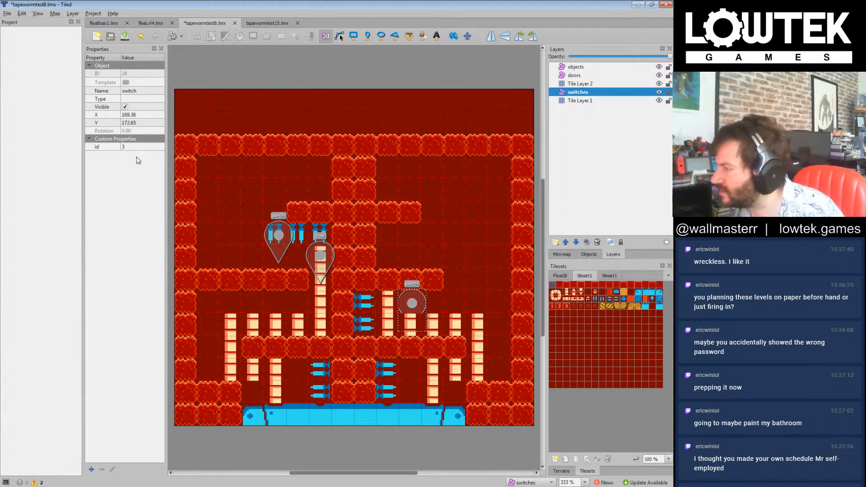
{"action": "left_click", "coordinate": [323, 256]}
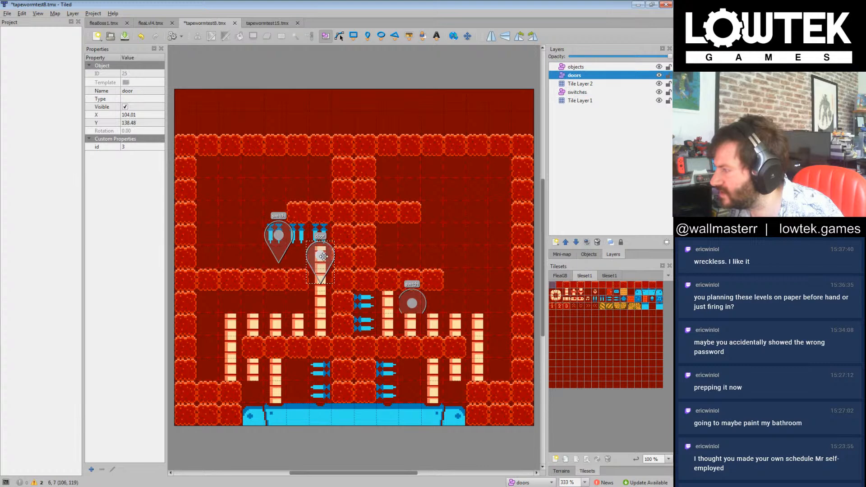
{"action": "left_click", "coordinate": [278, 243]}
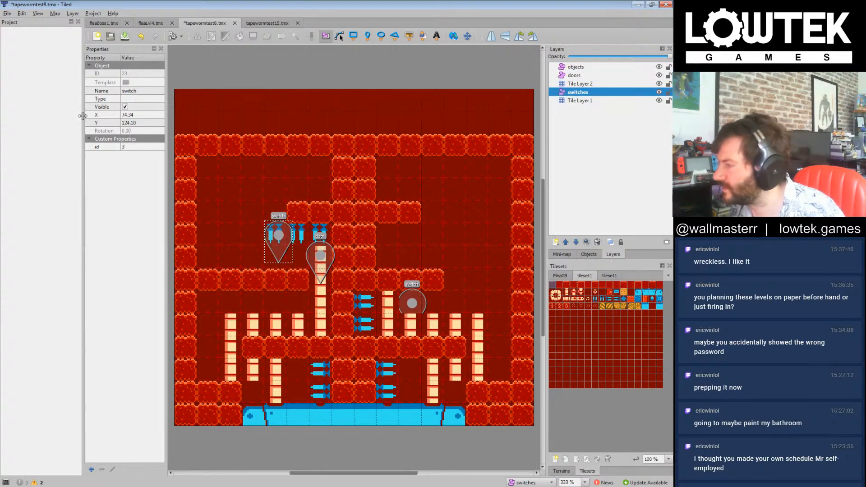
{"action": "double_click", "coordinate": [127, 147]}
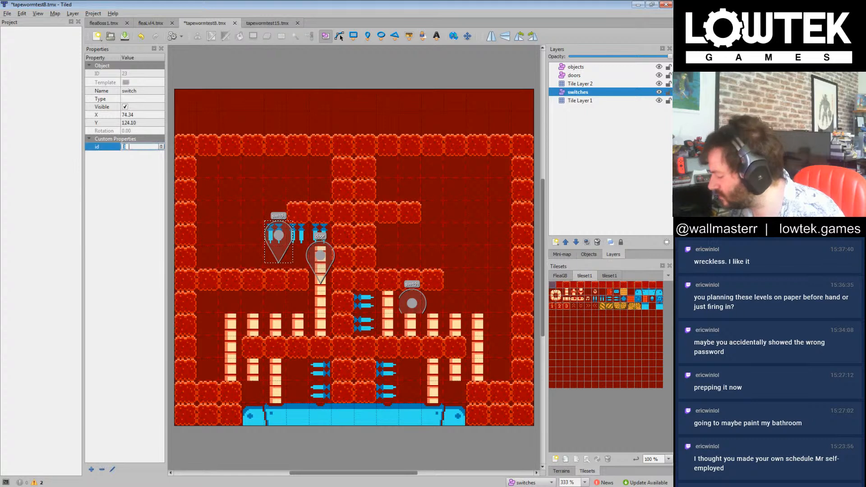
{"action": "type", "text": "1"}
{"action": "key", "text": "Return"}
{"action": "left_click", "coordinate": [320, 256]}
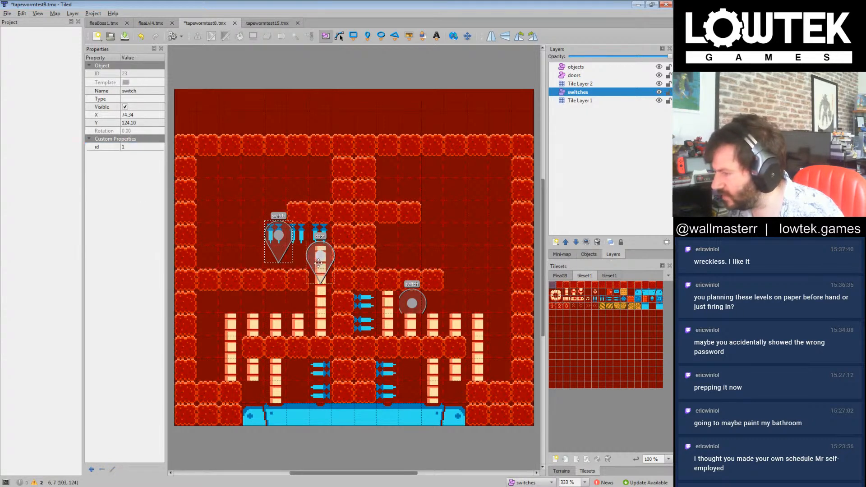
{"action": "left_click", "coordinate": [140, 147]}
{"action": "left_click", "coordinate": [412, 303]}
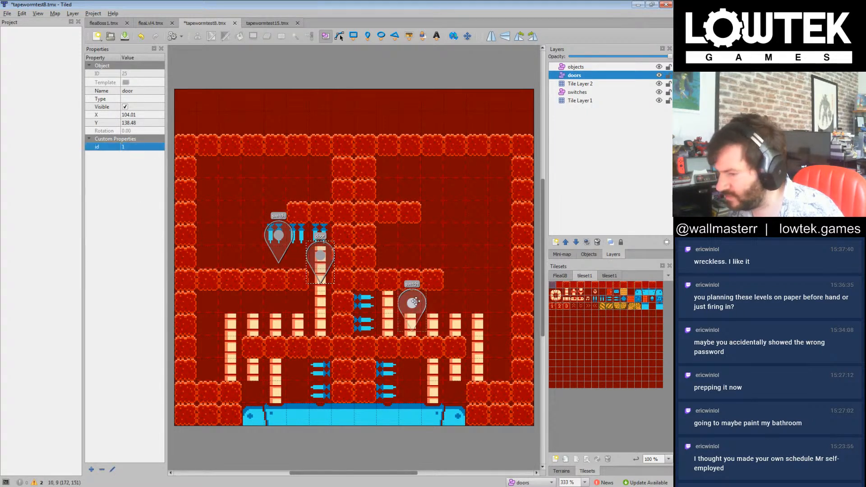
{"action": "left_click", "coordinate": [277, 239]}
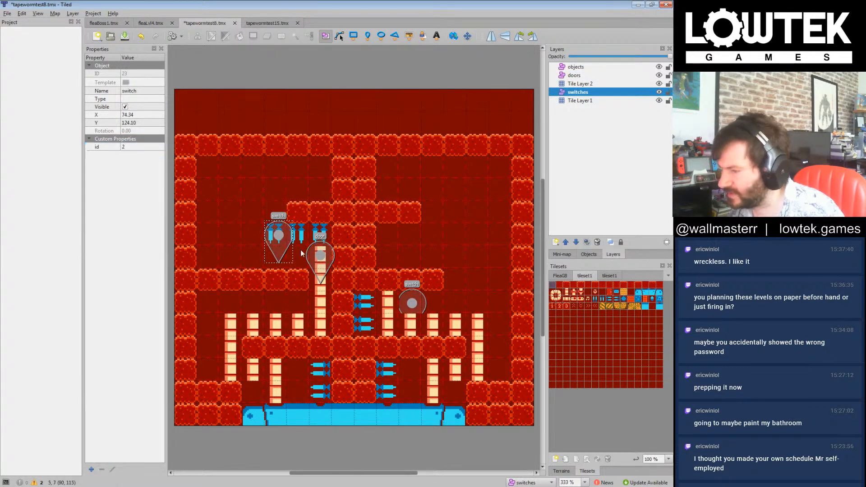
Step: Duplicate the door just past the right half of the middle ledge and fill wall tiles to the outer wall, leaving a one-tile gap beneath it
{"action": "left_click", "coordinate": [323, 260]}
{"action": "left_click_drag", "start_coordinate": [324, 260], "coordinate": [458, 262]}
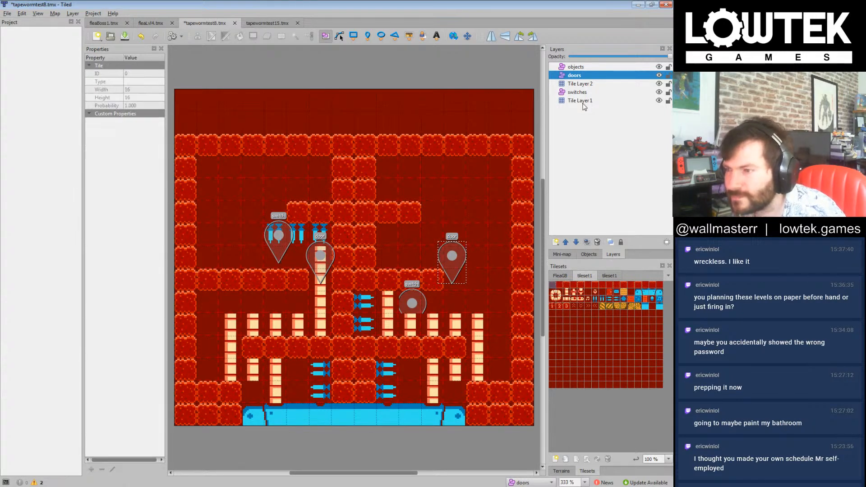
{"action": "left_click", "coordinate": [583, 101]}
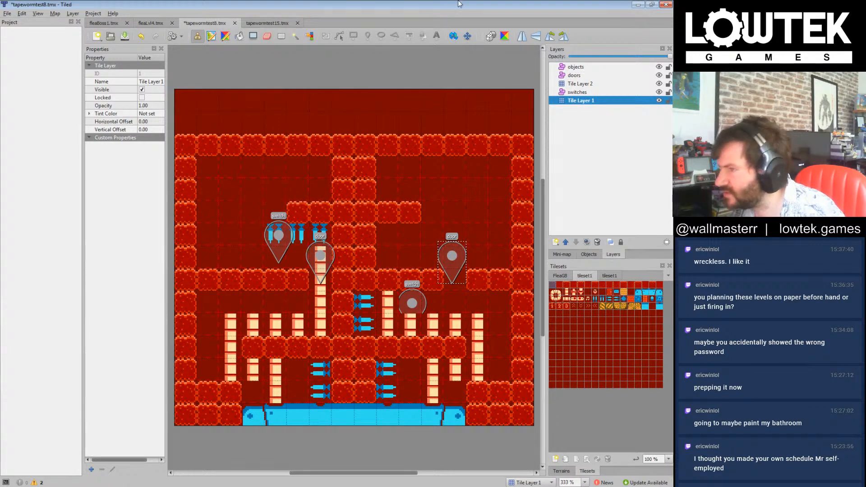
{"action": "key", "text": "w"}
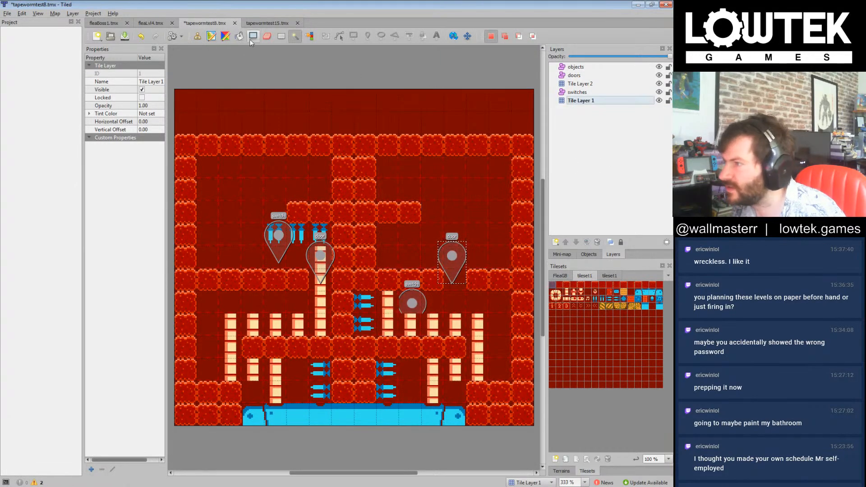
Step: Nudge the door just past the right half of the middle ledge slightly to the right and set its id to 2
{"action": "left_click", "coordinate": [588, 94]}
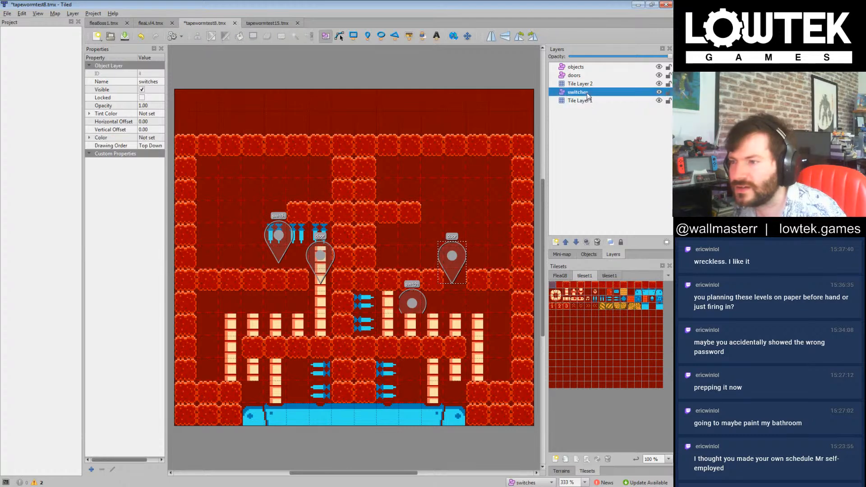
{"action": "left_click", "coordinate": [580, 77]}
{"action": "key", "text": "Right"}
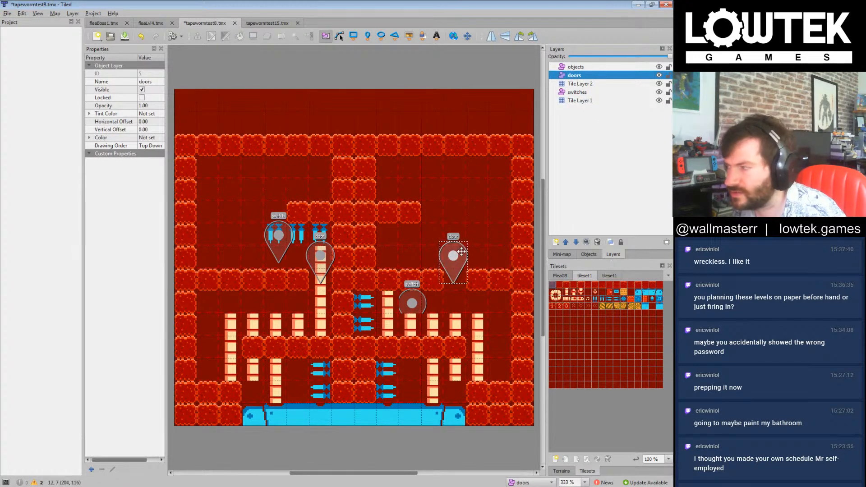
{"action": "left_click", "coordinate": [91, 157]}
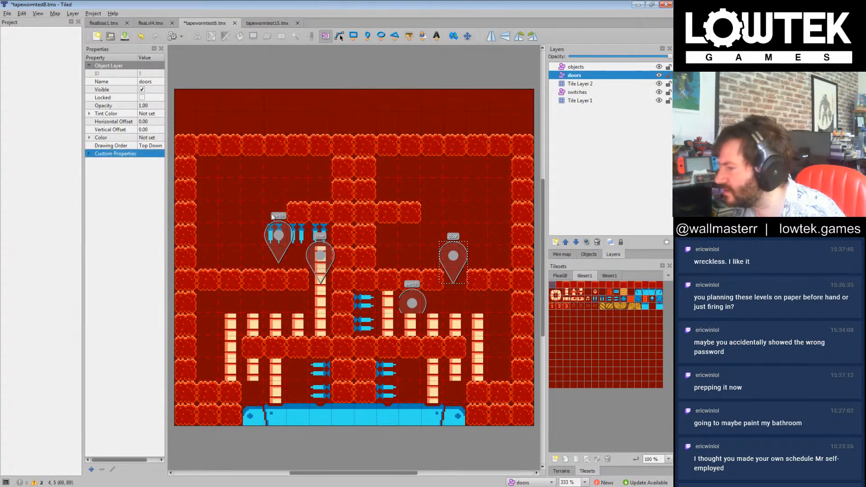
{"action": "left_click", "coordinate": [318, 258]}
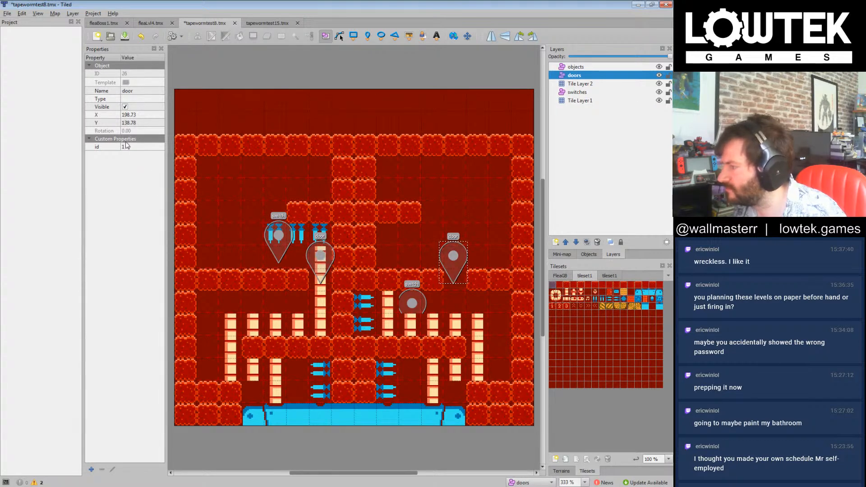
{"action": "left_click", "coordinate": [127, 147]}
{"action": "type", "text": "1"}
{"action": "left_click", "coordinate": [128, 199]}
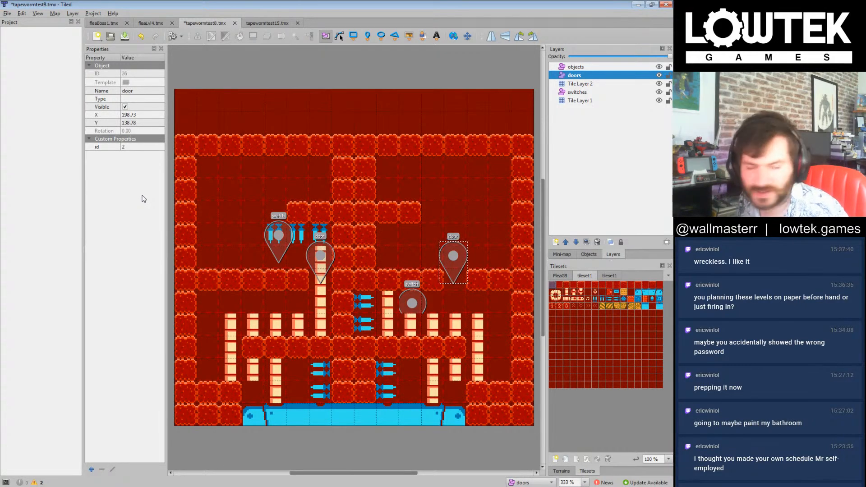
Step: Extend the left upper ledge two wall tiles outward on Tile Layer 1 and add a wall tile below its end beside the switch
{"action": "left_click", "coordinate": [582, 101]}
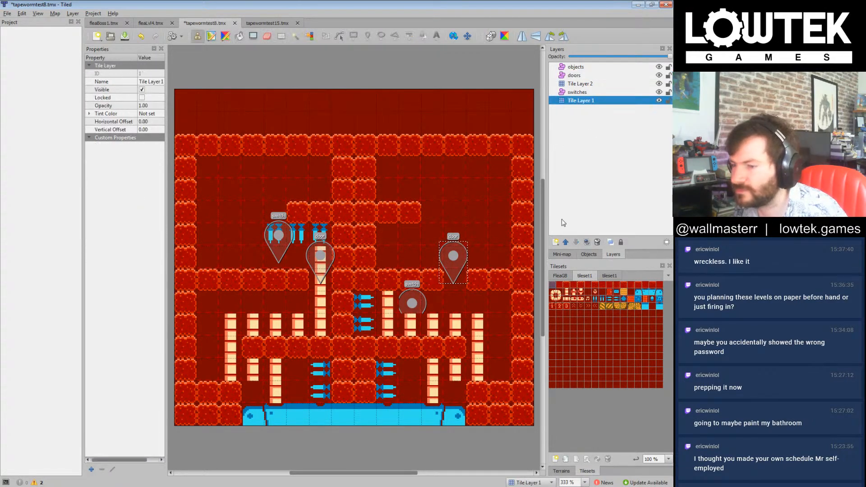
{"action": "left_click", "coordinate": [554, 286]}
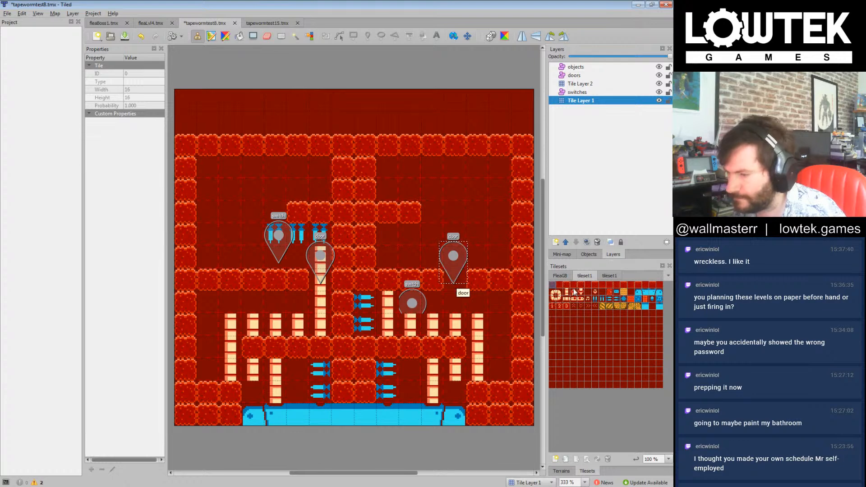
{"action": "left_click", "coordinate": [250, 226]}
{"action": "left_click_drag", "start_coordinate": [258, 220], "coordinate": [266, 208]}
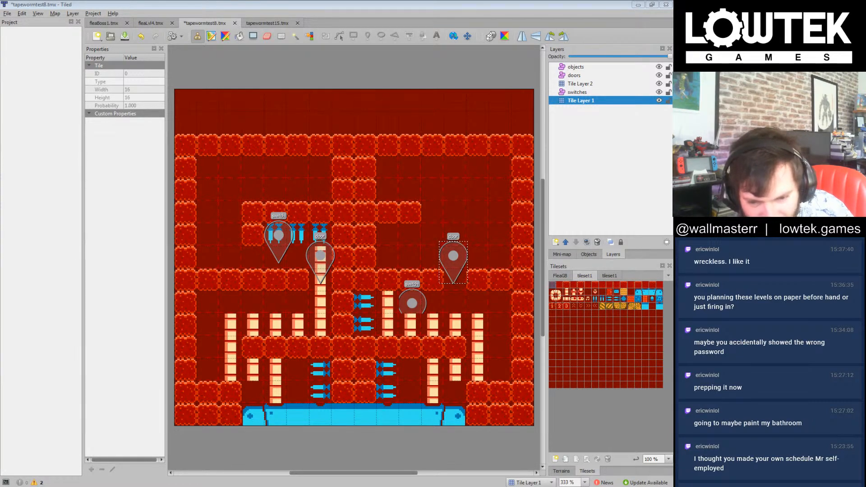
{"action": "left_click", "coordinate": [401, 27]}
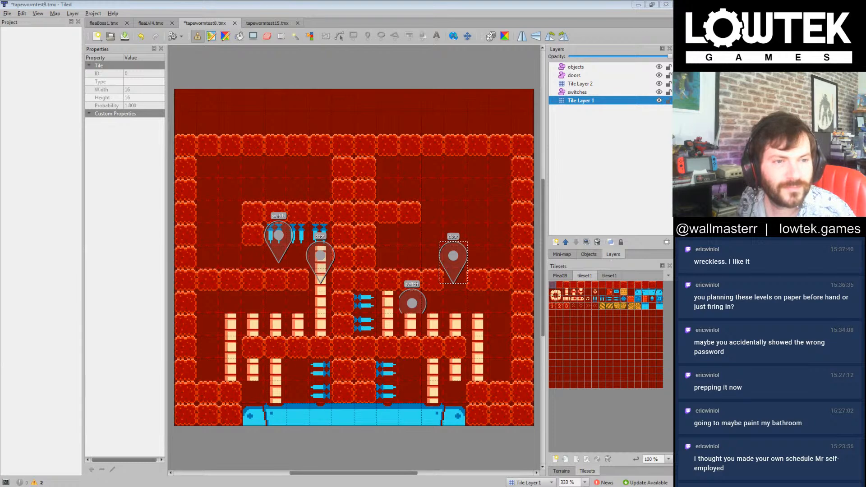
{"action": "left_click", "coordinate": [362, 2]}
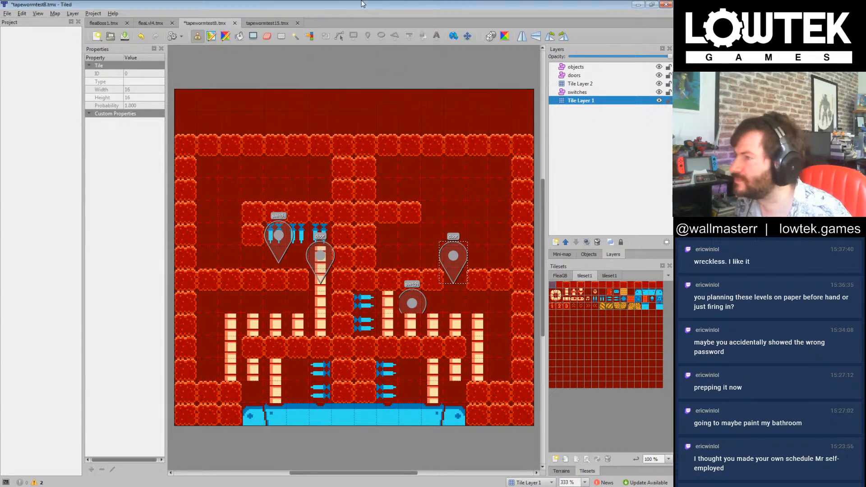
{"action": "left_click", "coordinate": [303, 244]}
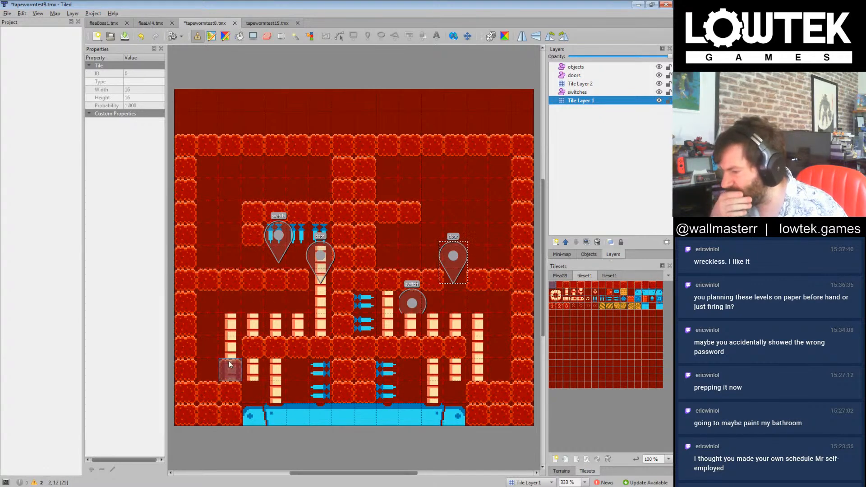
Step: Place four vertical blue spikes under the left middle ledge and thicken the left outer wall by one tile from there to the floor
{"action": "left_click", "coordinate": [602, 300]}
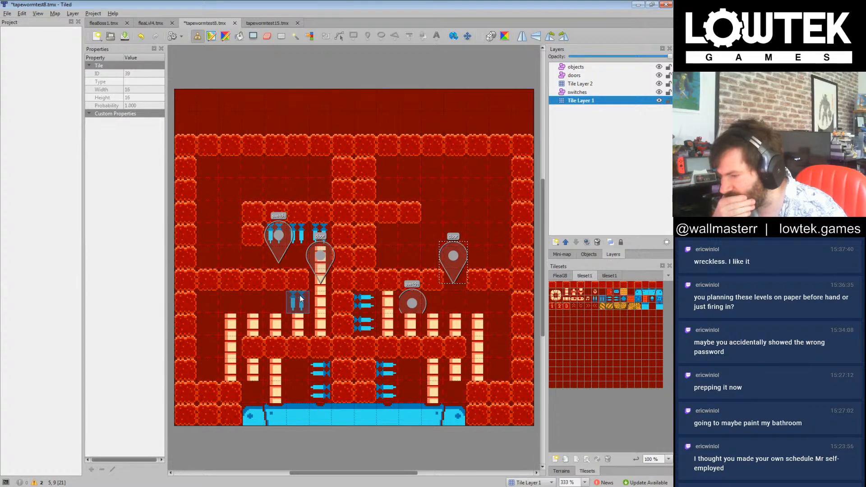
{"action": "mouse_move", "coordinate": [300, 299]}
{"action": "left_mouse_down"}
{"action": "mouse_move", "coordinate": [239, 281]}
{"action": "mouse_move", "coordinate": [230, 300]}
{"action": "mouse_move", "coordinate": [209, 301]}
{"action": "left_mouse_up"}
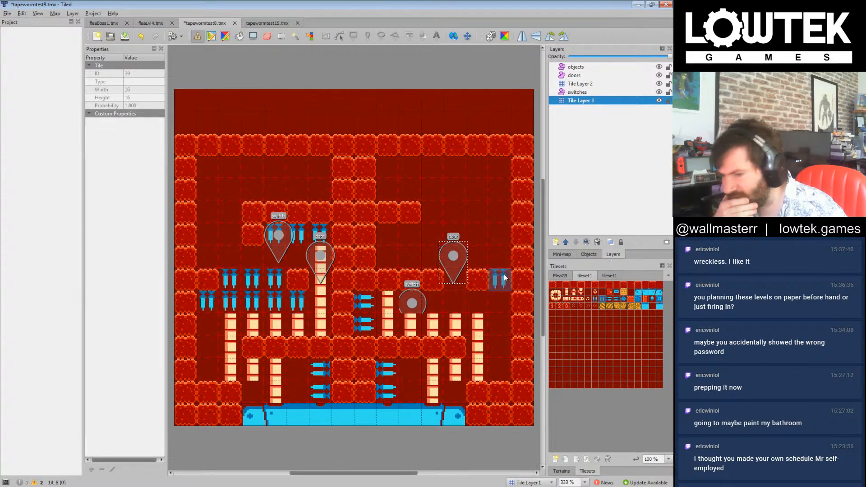
{"action": "left_click", "coordinate": [553, 286]}
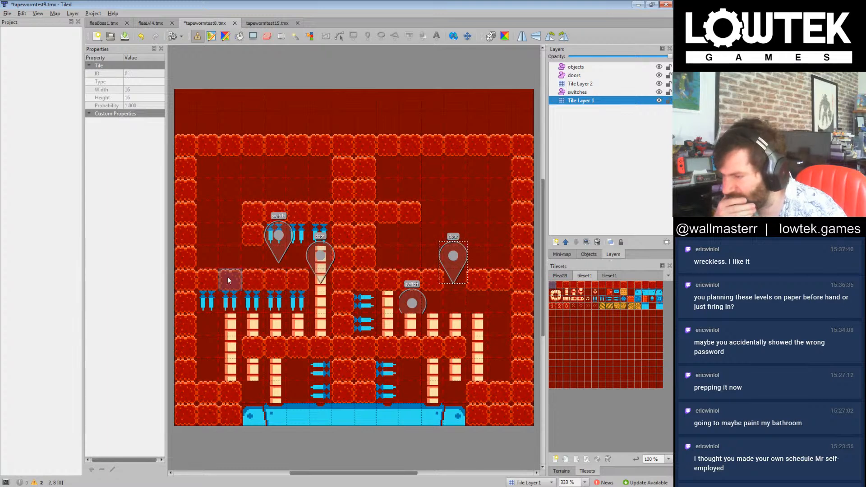
{"action": "left_click", "coordinate": [209, 302]}
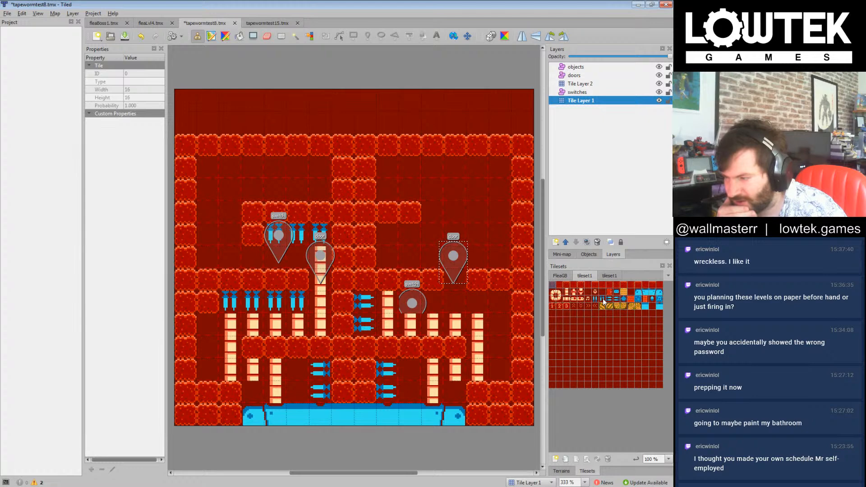
{"action": "left_click", "coordinate": [210, 368]}
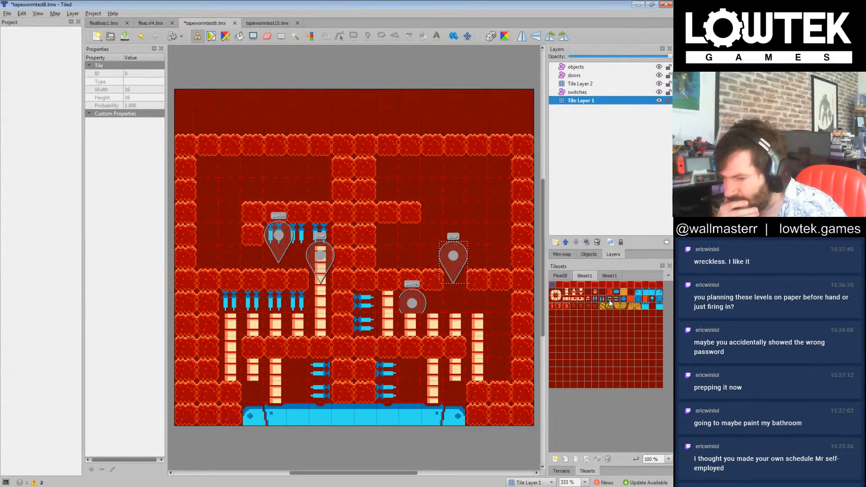
Step: Line the right outer wall below the middle ledge with four sideways blue spike tiles
{"action": "left_click", "coordinate": [615, 299]}
{"action": "left_click_drag", "start_coordinate": [505, 311], "coordinate": [503, 370]}
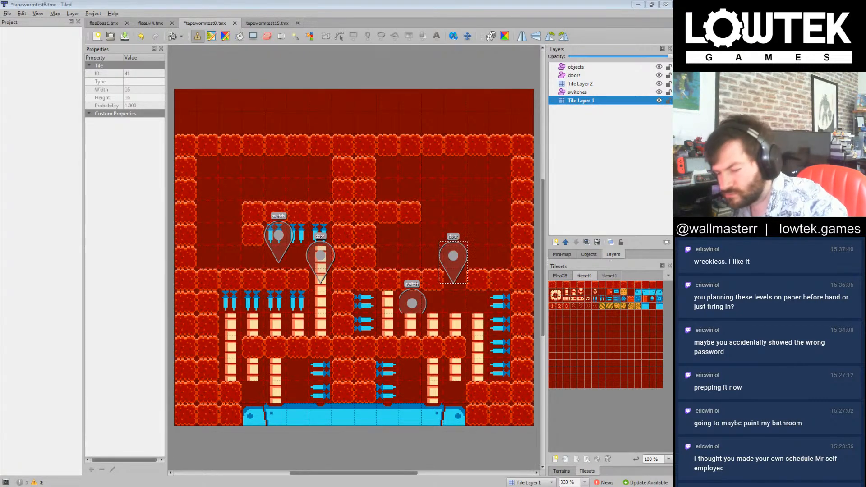
{"action": "key", "text": "alt+Tab"}
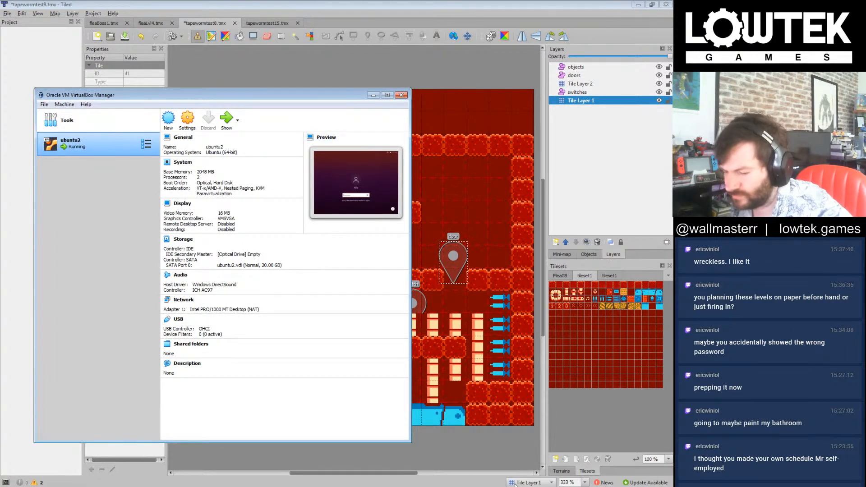
{"action": "left_click", "coordinate": [402, 95]}
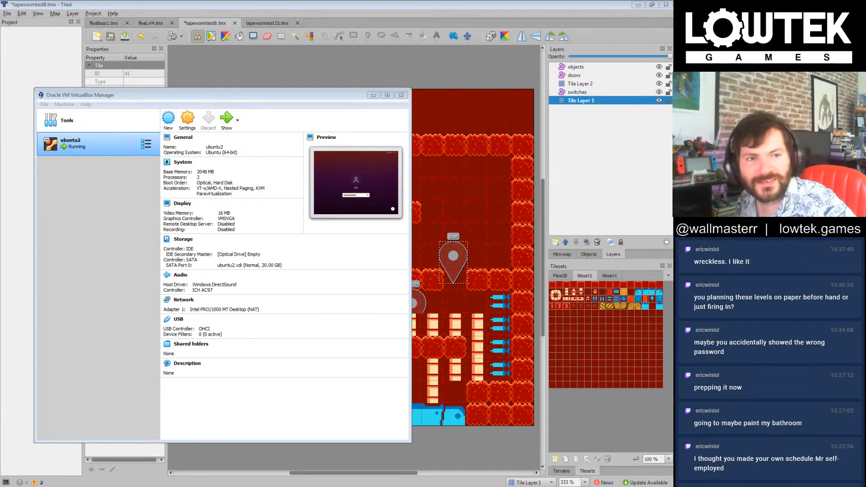
{"action": "left_click", "coordinate": [460, 2]}
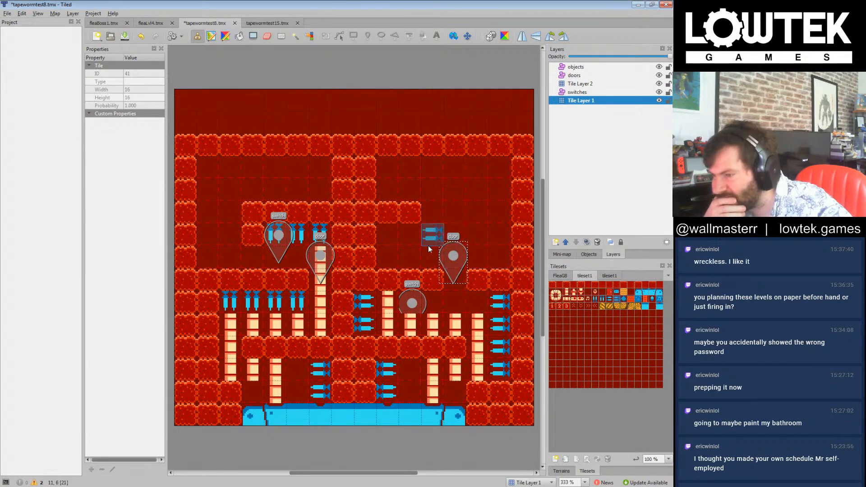
Step: Line the right outer wall above the middle ledge with sideways blue spikes, restoring the ceiling tile and clearing the stray spikes with background
{"action": "mouse_move", "coordinate": [502, 260]}
{"action": "left_mouse_down"}
{"action": "mouse_move", "coordinate": [505, 222]}
{"action": "mouse_move", "coordinate": [483, 160]}
{"action": "mouse_move", "coordinate": [505, 211]}
{"action": "left_mouse_up"}
{"action": "left_click", "coordinate": [553, 286]}
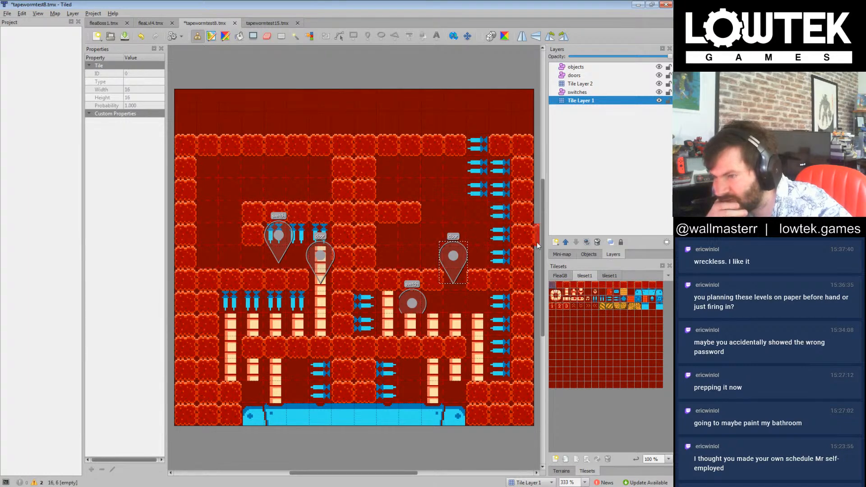
{"action": "left_click", "coordinate": [478, 147]}
{"action": "left_click", "coordinate": [591, 290]}
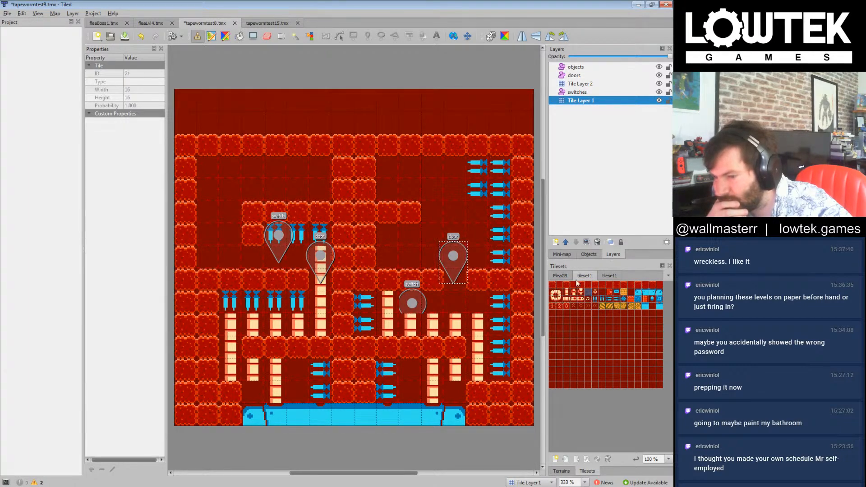
{"action": "left_click_drag", "start_coordinate": [480, 174], "coordinate": [480, 190]}
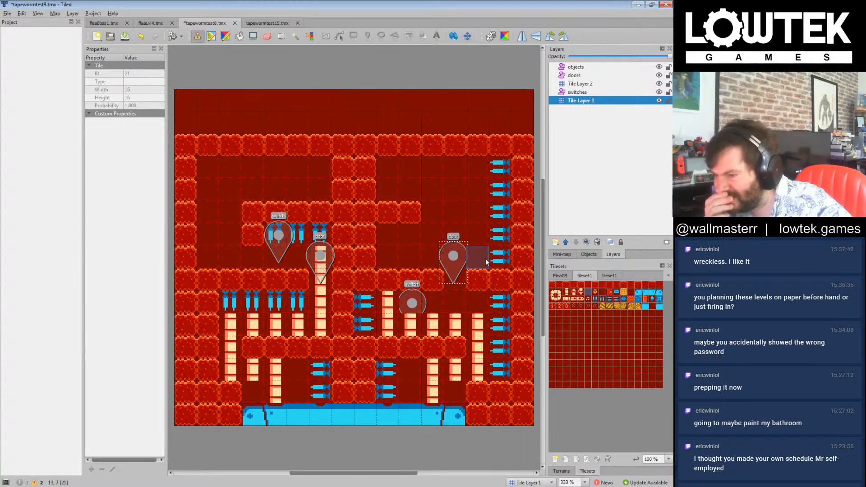
Step: Place two stacked sideways blue spikes beneath the end of the right upper ledge and fill wall tiles between them and the central column
{"action": "left_click", "coordinate": [552, 285]}
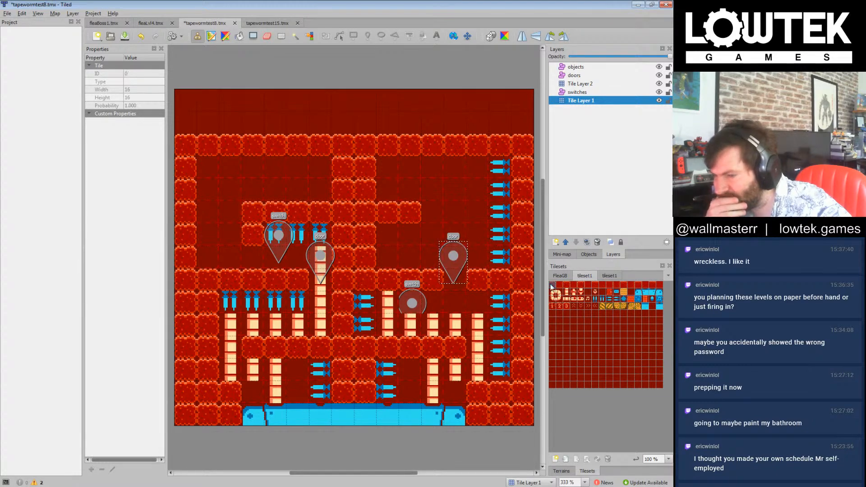
{"action": "left_click", "coordinate": [610, 300]}
{"action": "left_click_drag", "start_coordinate": [410, 236], "coordinate": [410, 258]}
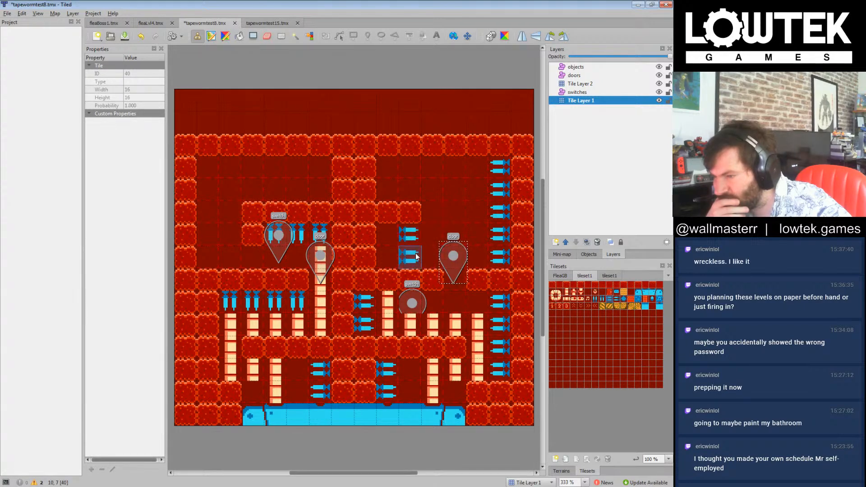
{"action": "left_click", "coordinate": [560, 276]}
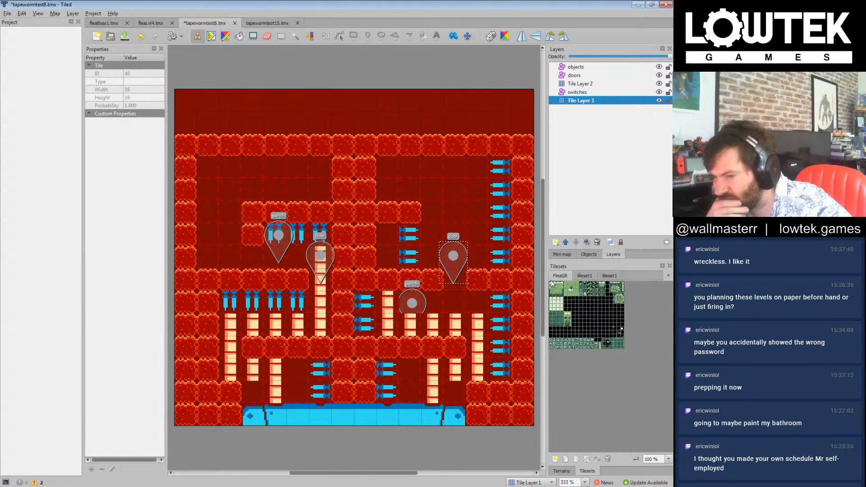
{"action": "left_click", "coordinate": [608, 276]}
{"action": "left_click", "coordinate": [591, 277]}
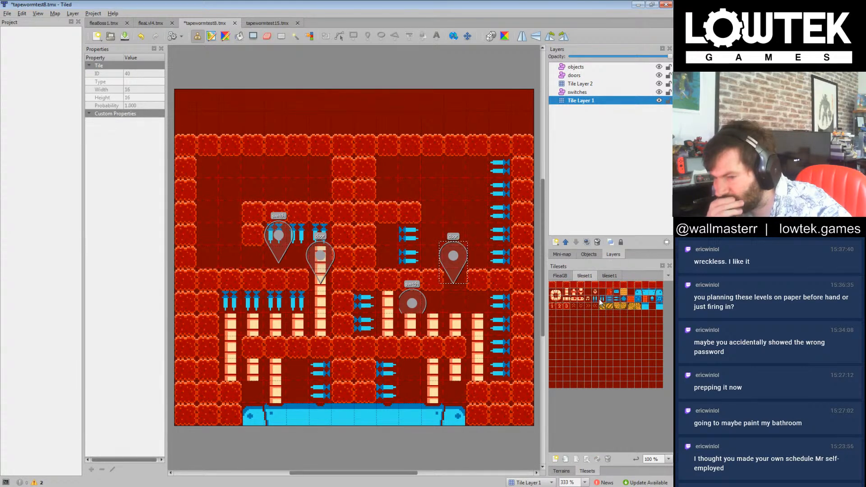
{"action": "left_click", "coordinate": [610, 277]}
{"action": "left_click", "coordinate": [587, 277]}
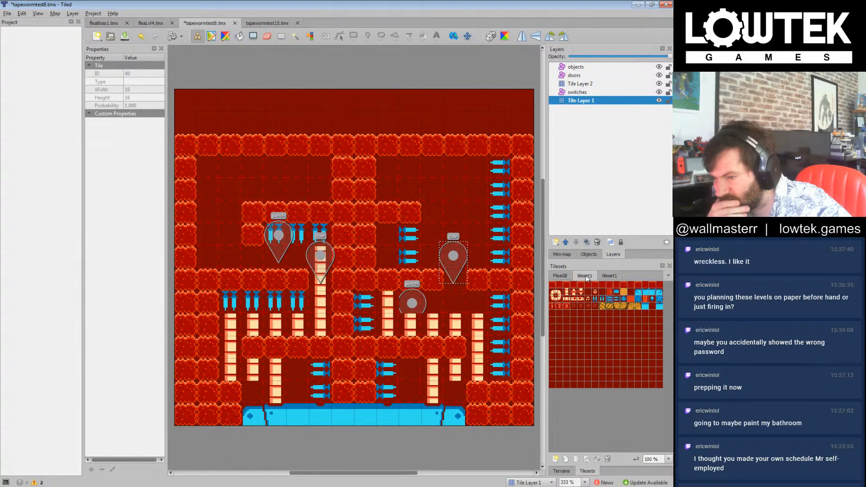
{"action": "left_click", "coordinate": [555, 285]}
{"action": "left_click_drag", "start_coordinate": [386, 239], "coordinate": [385, 256]}
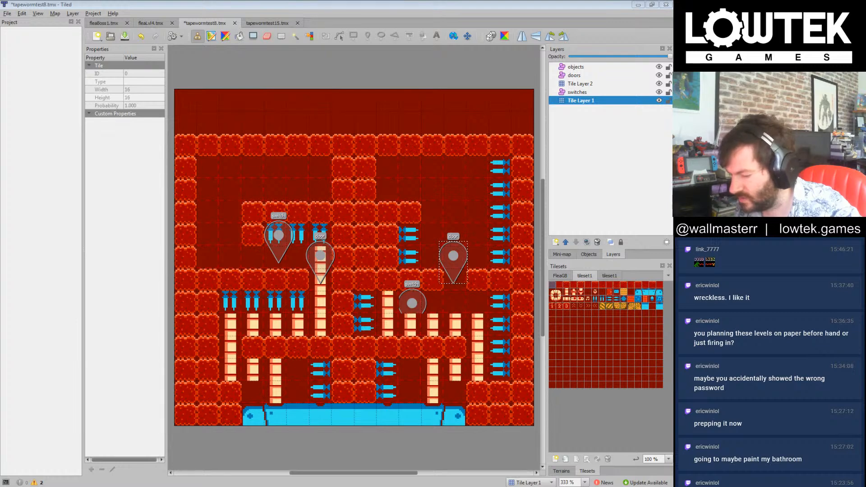
Step: Switch to GitHub Desktop, view the nessnake repository's branches and pending tapewormtest8.tmx change, and return to Tiled
{"action": "key", "text": "alt+Tab"}
{"action": "left_click", "coordinate": [356, 157]}
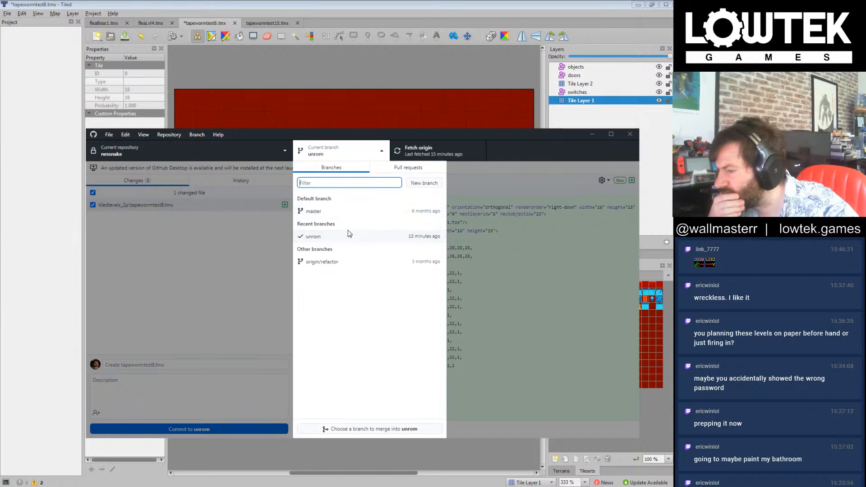
{"action": "left_click", "coordinate": [540, 335]}
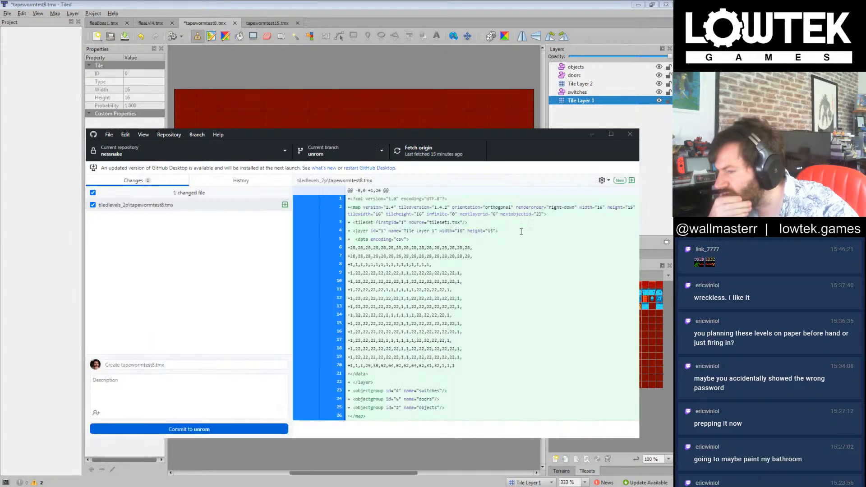
{"action": "left_click", "coordinate": [476, 4]}
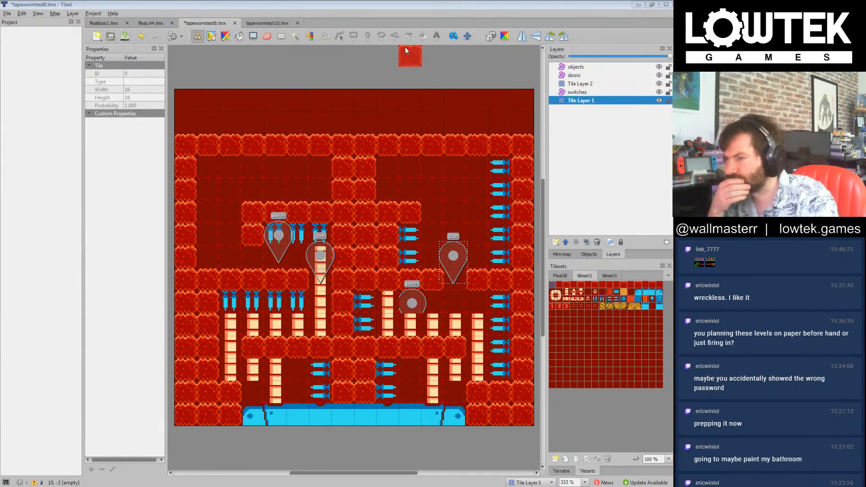
{"action": "left_click", "coordinate": [431, 4]}
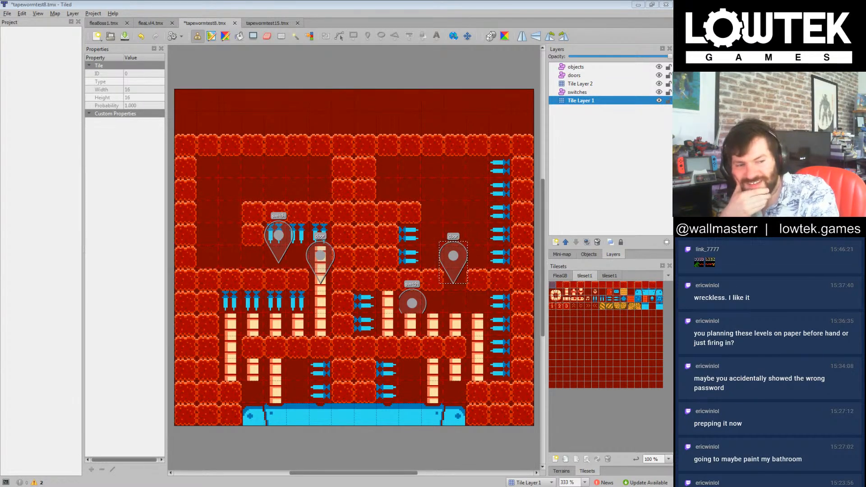
{"action": "left_click", "coordinate": [492, 5]}
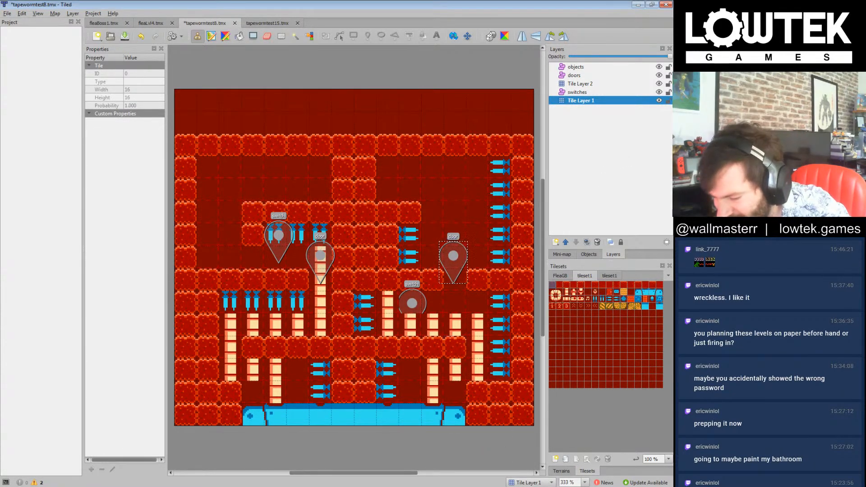
{"action": "key", "text": "alt+Tab"}
{"action": "left_click", "coordinate": [625, 5]}
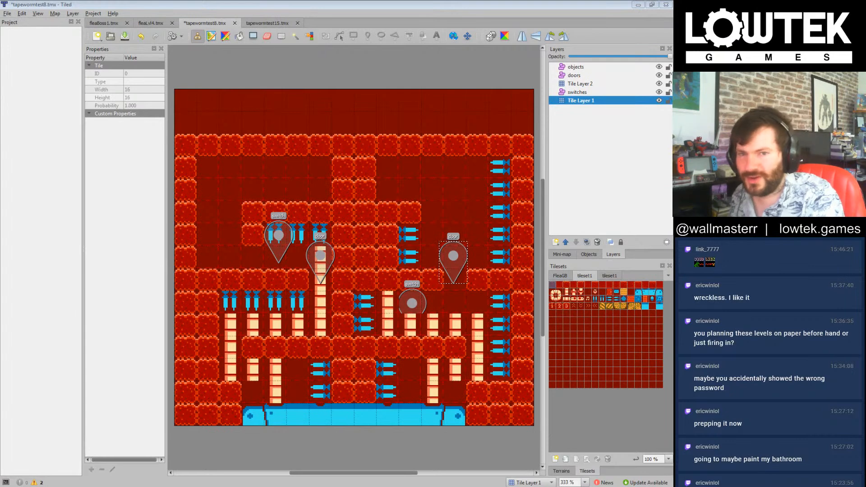
{"action": "left_click", "coordinate": [401, 4]}
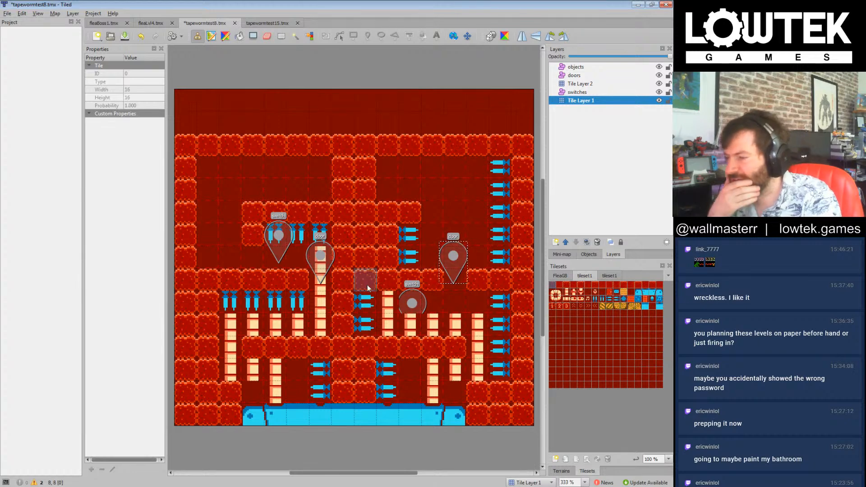
{"action": "left_click", "coordinate": [572, 84]}
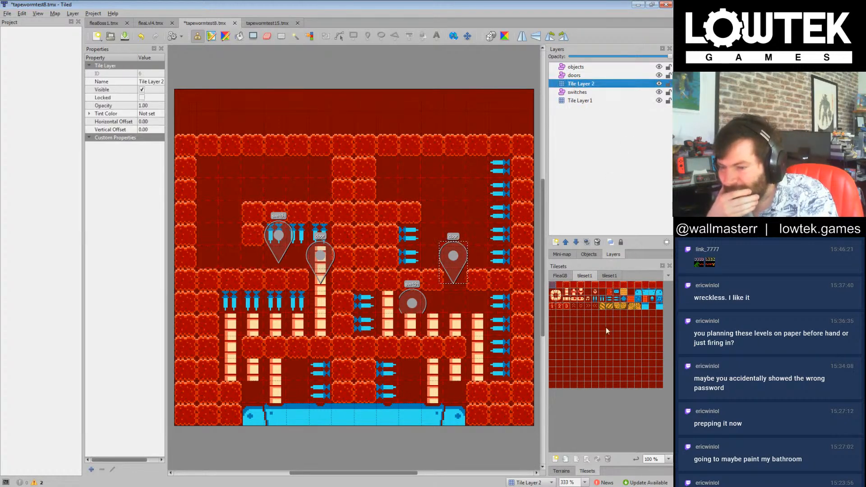
{"action": "left_click", "coordinate": [567, 293]}
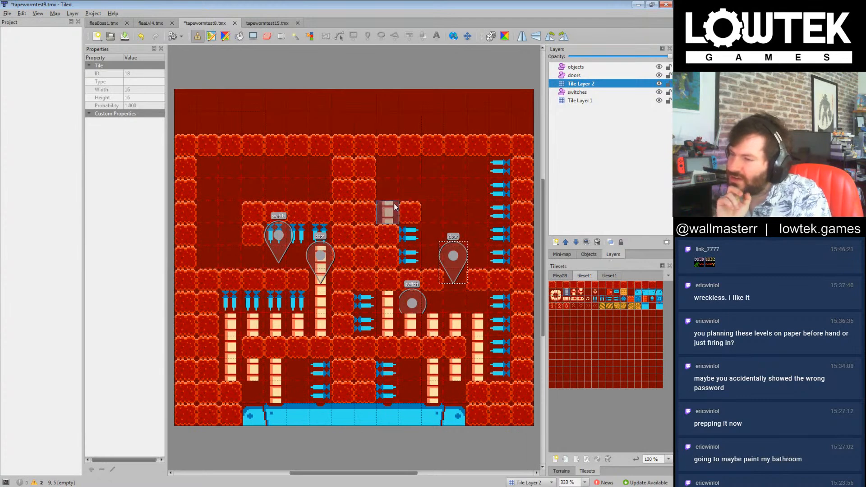
{"action": "left_click", "coordinate": [589, 201]}
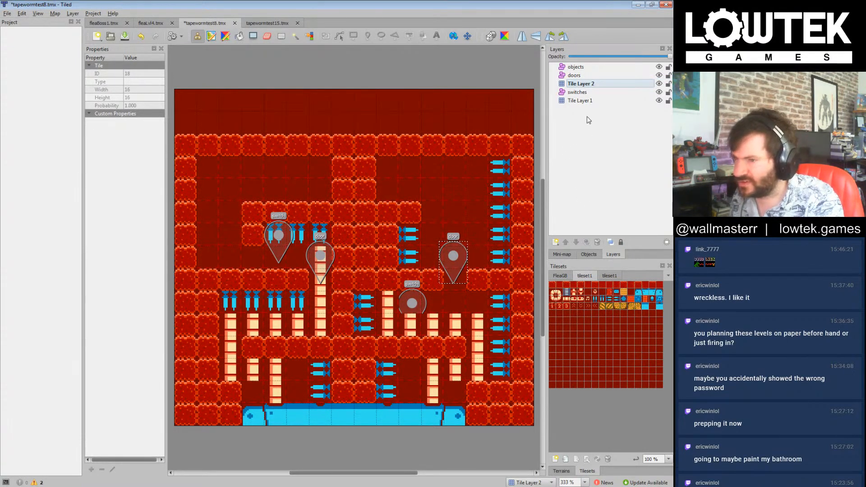
Step: Paste a copy of the door marker into the switches layer, place it in the upper-left chamber and set its id to 3
{"action": "left_click", "coordinate": [583, 103]}
{"action": "left_click", "coordinate": [583, 94]}
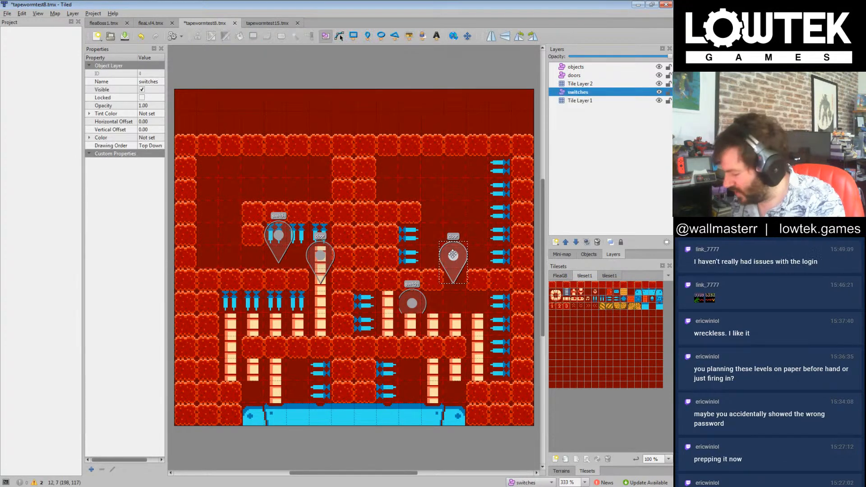
{"action": "key", "text": "ctrl+v"}
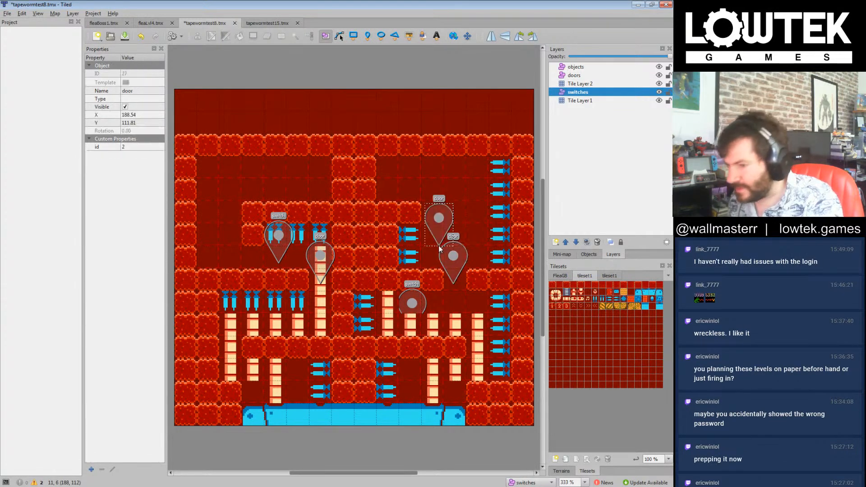
{"action": "left_click_drag", "start_coordinate": [444, 220], "coordinate": [258, 167]}
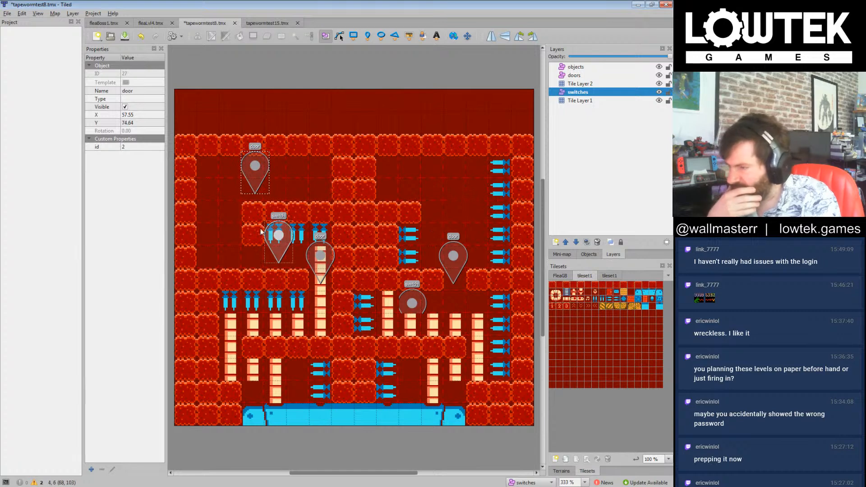
{"action": "double_click", "coordinate": [128, 147]}
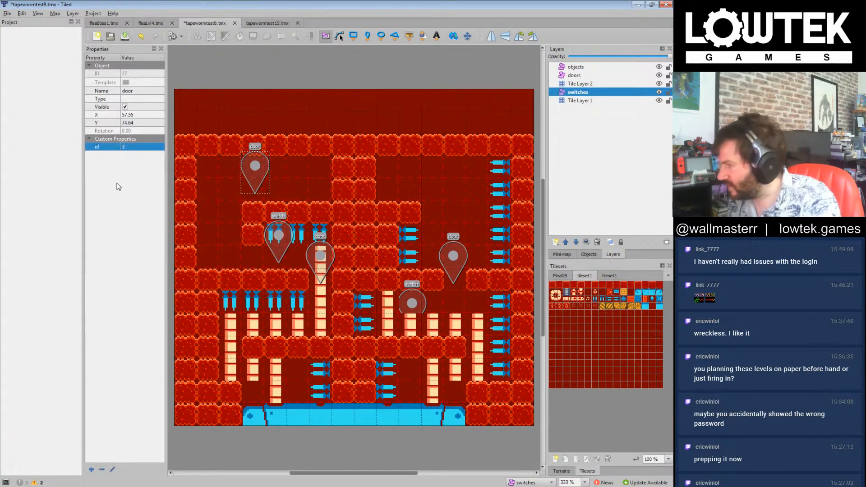
Step: Duplicate the switch marker beneath the upper-left ledge and place the copy just under the ceiling of the upper-right chamber
{"action": "left_click", "coordinate": [278, 234]}
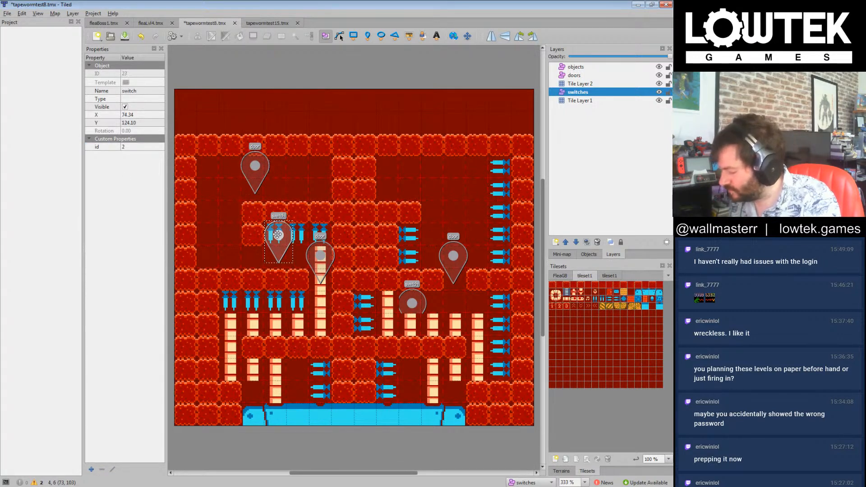
{"action": "key", "text": "ctrl+c"}
{"action": "key", "text": "ctrl+v"}
{"action": "left_click_drag", "start_coordinate": [288, 210], "coordinate": [465, 169]}
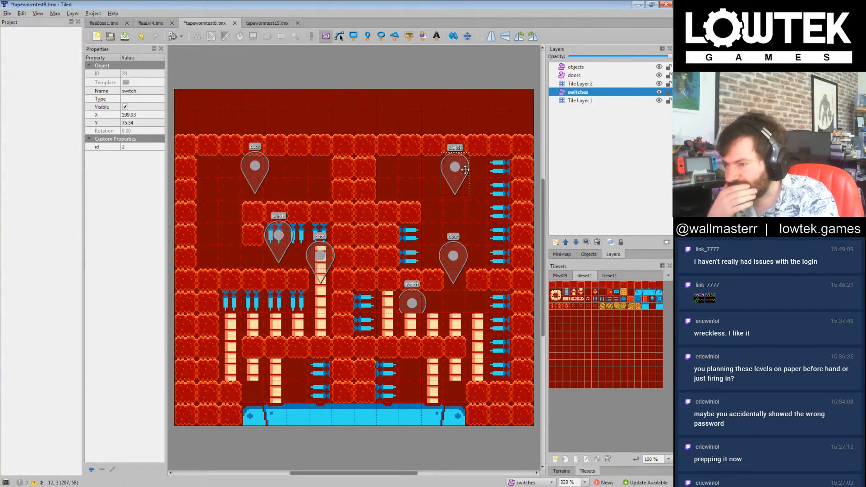
Step: Set the id of the upper-right switch marker to 3 and save the map
{"action": "double_click", "coordinate": [129, 147]}
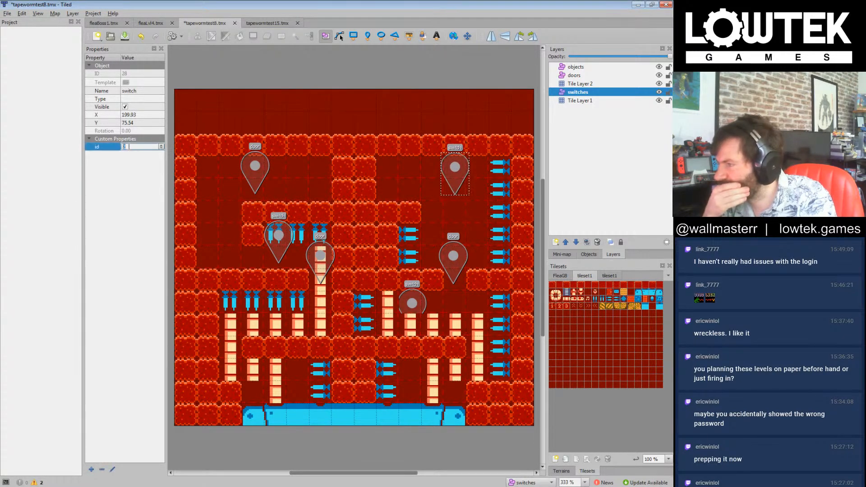
{"action": "left_click", "coordinate": [130, 185]}
{"action": "double_click", "coordinate": [138, 147]}
{"action": "type", "text": "3"}
{"action": "left_click", "coordinate": [126, 176]}
{"action": "key", "text": "ctrl+s"}
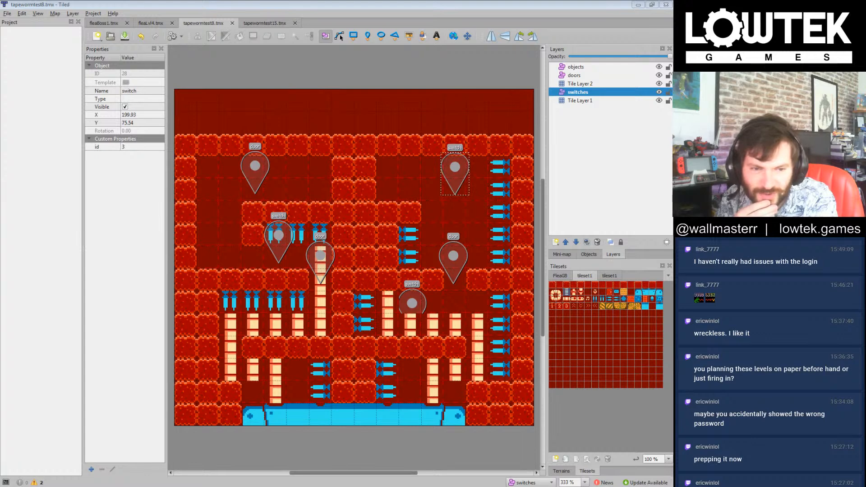
Step: Switch to the Ubuntu virtual machine's terminal, try git pull in the nessnake folder again, and return to Tiled
{"action": "left_click_drag", "start_coordinate": [865, 140], "coordinate": [490, 159]}
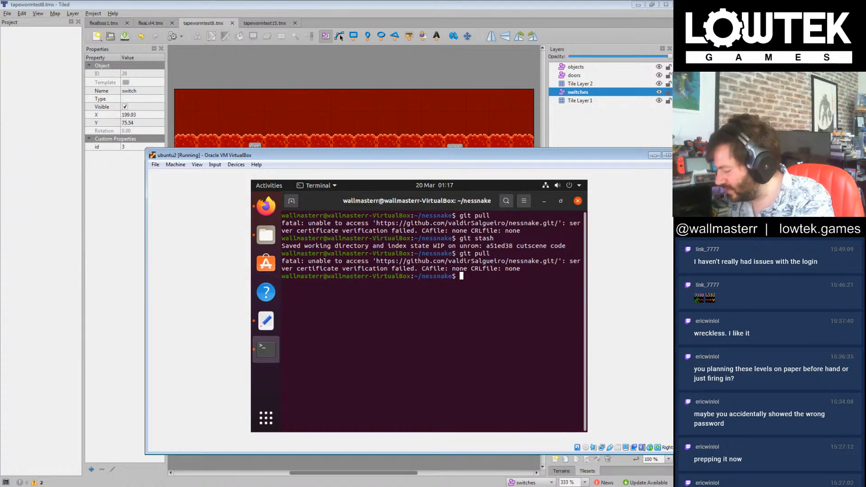
{"action": "key", "text": "Up"}
{"action": "key", "text": "Return"}
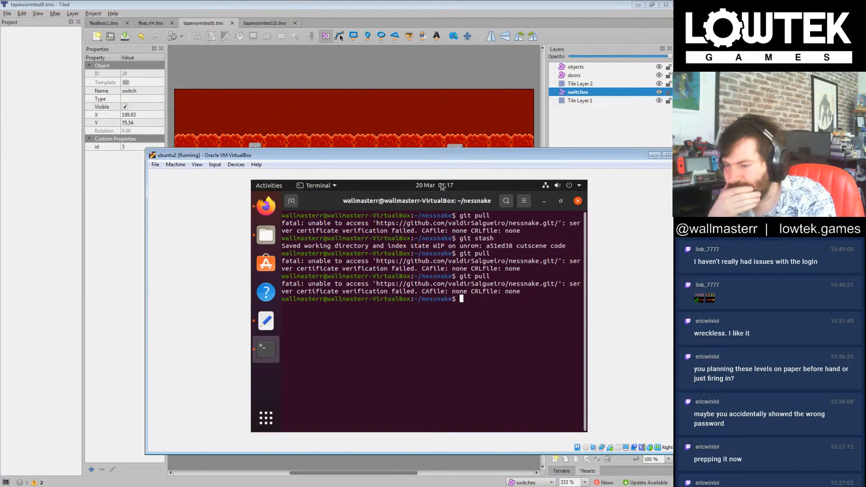
{"action": "mouse_move", "coordinate": [446, 157]}
{"action": "left_mouse_down"}
{"action": "mouse_move", "coordinate": [470, 163]}
{"action": "mouse_move", "coordinate": [361, 112]}
{"action": "mouse_move", "coordinate": [423, 147]}
{"action": "mouse_move", "coordinate": [449, 148]}
{"action": "left_mouse_up"}
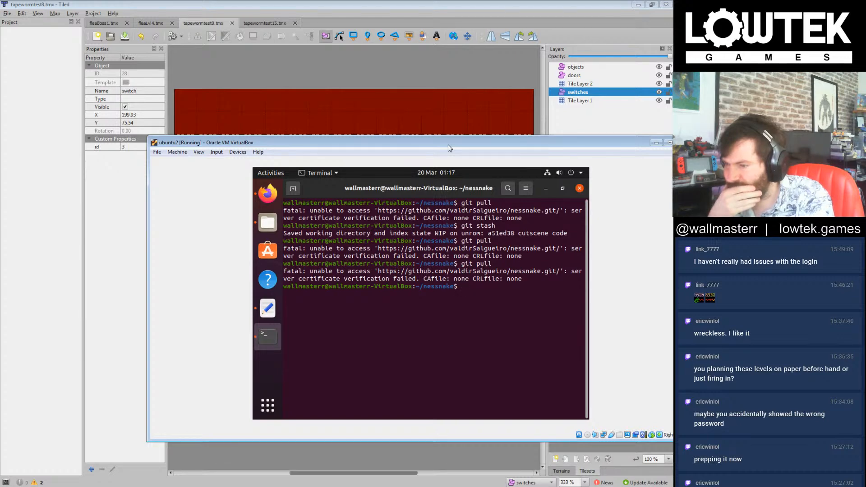
{"action": "key", "text": "alt+Tab"}
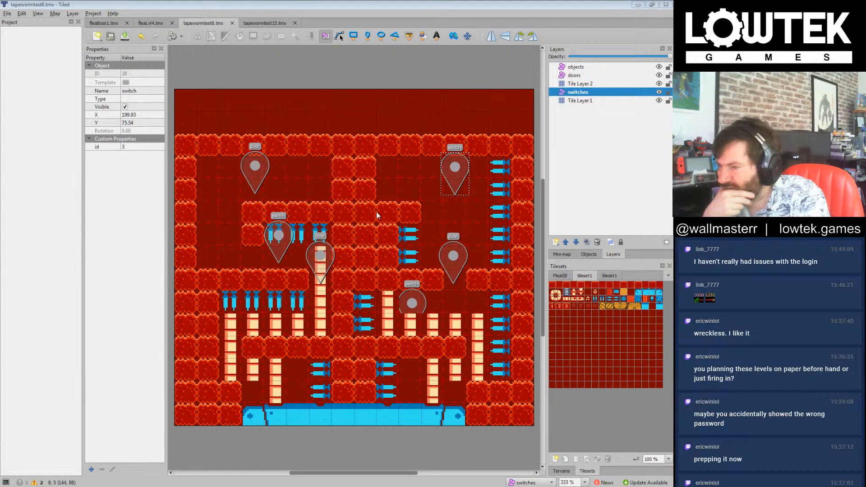
Step: On Tile Layer 2, extend the snake paths with three body tiles beneath the right middle ledge and three beneath the upper-left ledge's spikes
{"action": "left_click", "coordinate": [568, 299]}
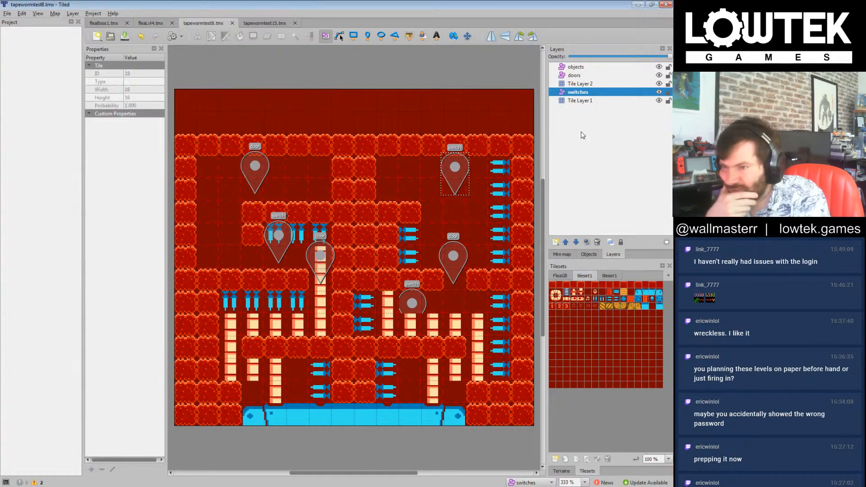
{"action": "left_click", "coordinate": [571, 84]}
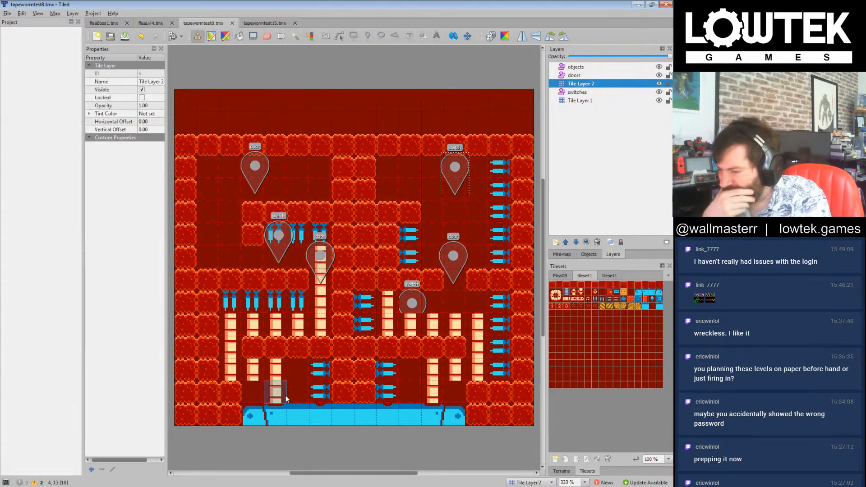
{"action": "left_click", "coordinate": [256, 373]}
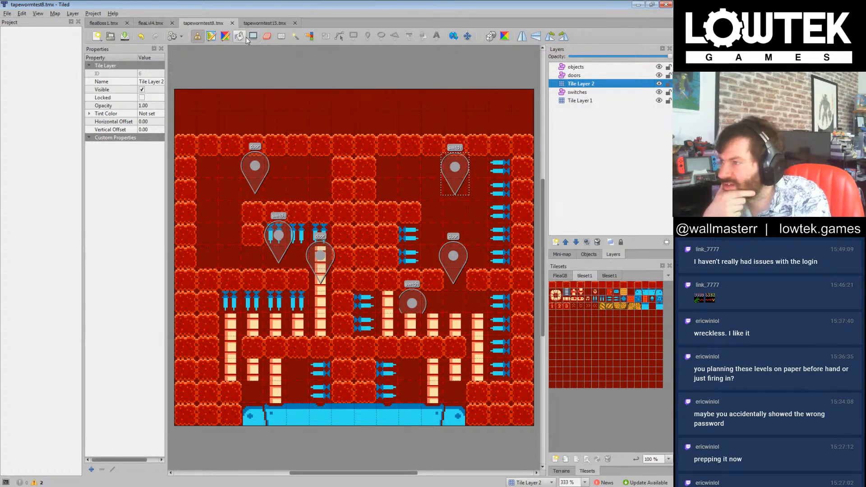
{"action": "left_click", "coordinate": [308, 335]}
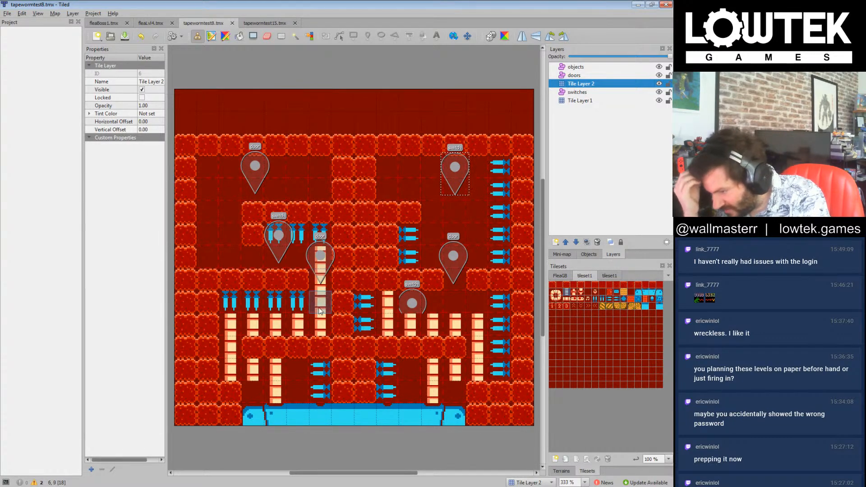
{"action": "left_click", "coordinate": [409, 305]}
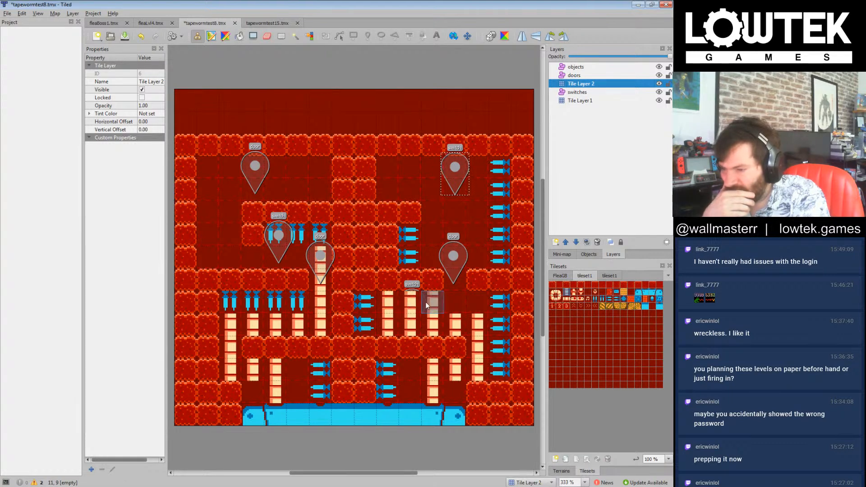
{"action": "left_click", "coordinate": [427, 299]}
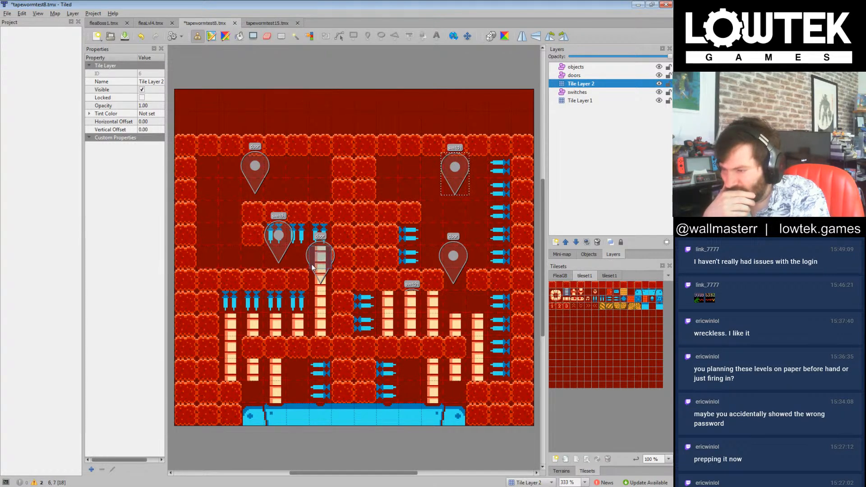
{"action": "left_click", "coordinate": [269, 257]}
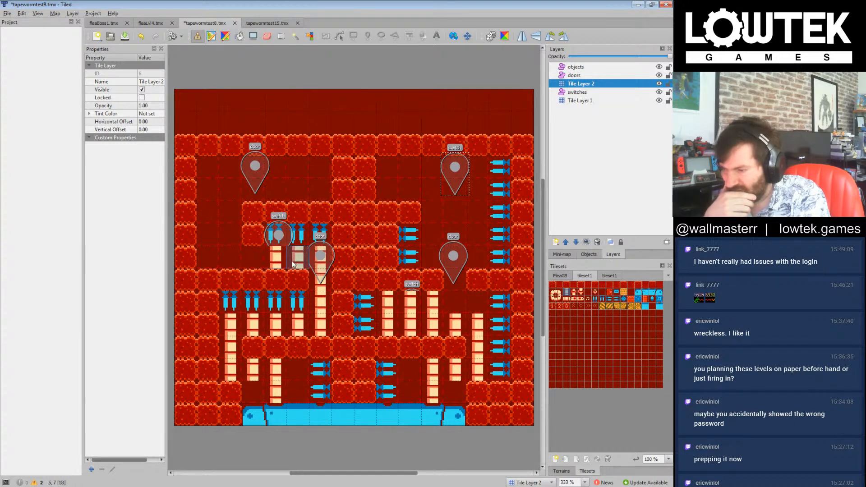
{"action": "left_click", "coordinate": [453, 299]}
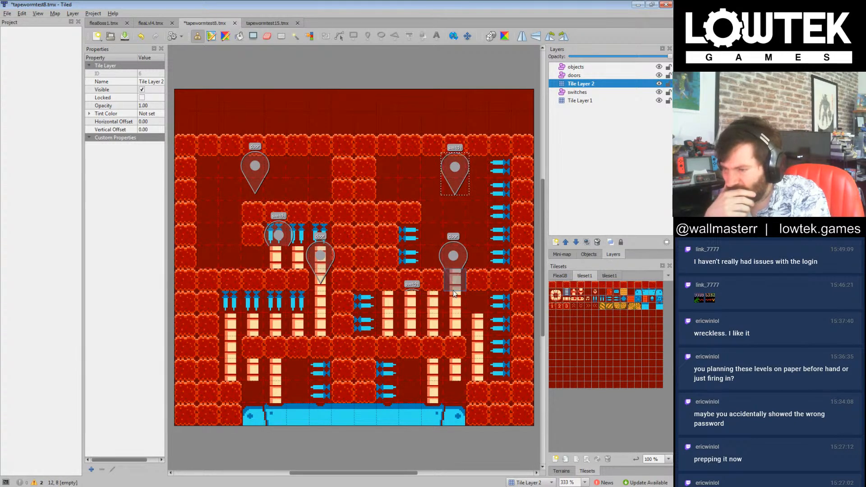
{"action": "left_click", "coordinate": [258, 261]}
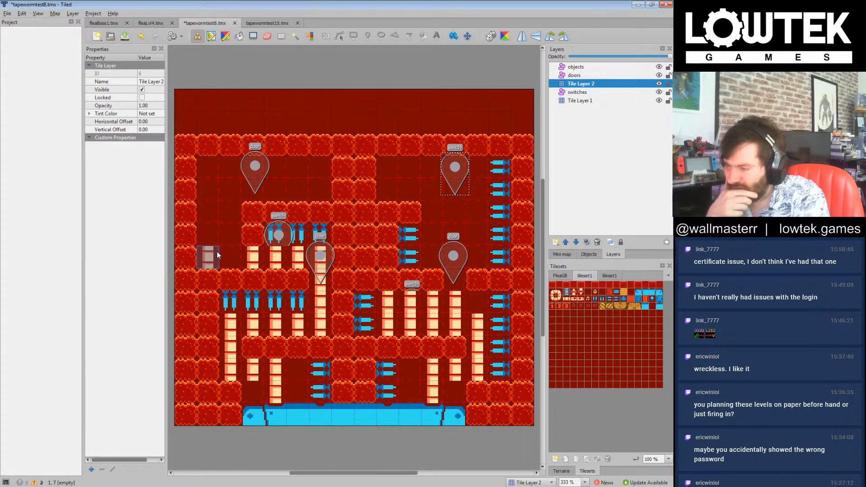
Step: On Tile Layer 1, line the left outer wall above the middle ledge with five sideways blue spike tiles
{"action": "left_click", "coordinate": [608, 298]}
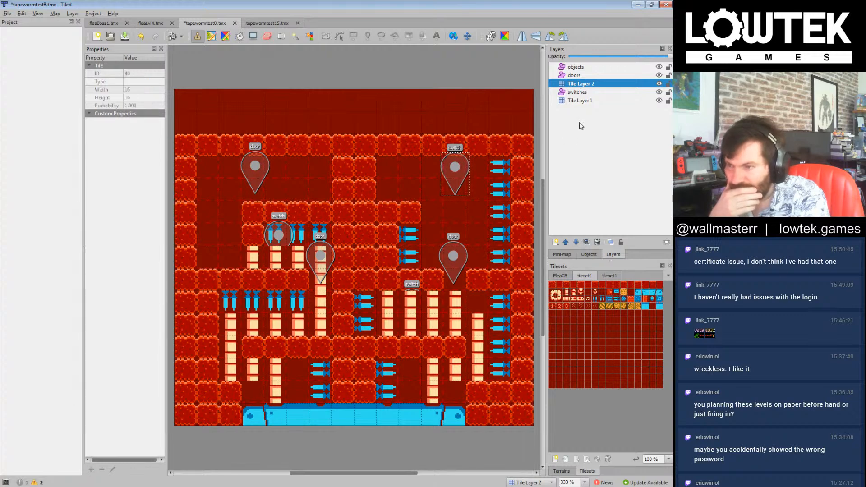
{"action": "left_click", "coordinate": [580, 100]}
{"action": "mouse_move", "coordinate": [208, 168]}
{"action": "left_mouse_down"}
{"action": "mouse_move", "coordinate": [208, 235]}
{"action": "mouse_move", "coordinate": [230, 258]}
{"action": "left_mouse_up"}
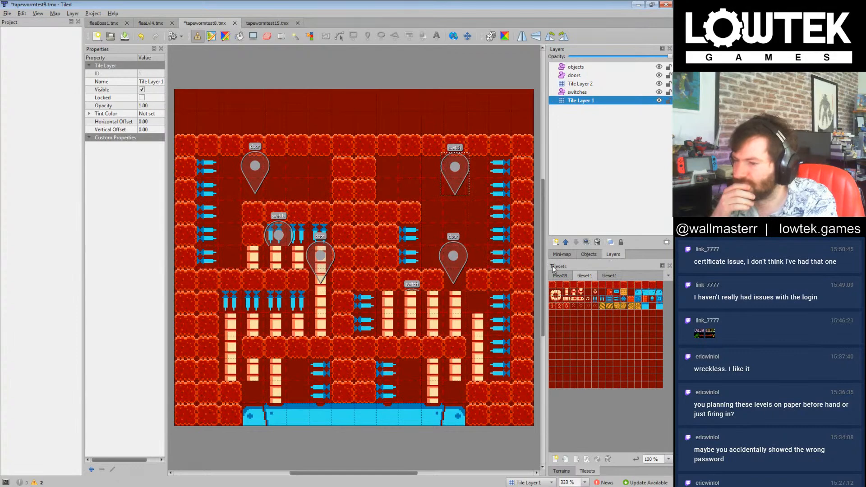
{"action": "mouse_move", "coordinate": [542, 266]}
{"action": "left_mouse_down"}
{"action": "mouse_move", "coordinate": [546, 237]}
{"action": "mouse_move", "coordinate": [558, 265]}
{"action": "left_mouse_up"}
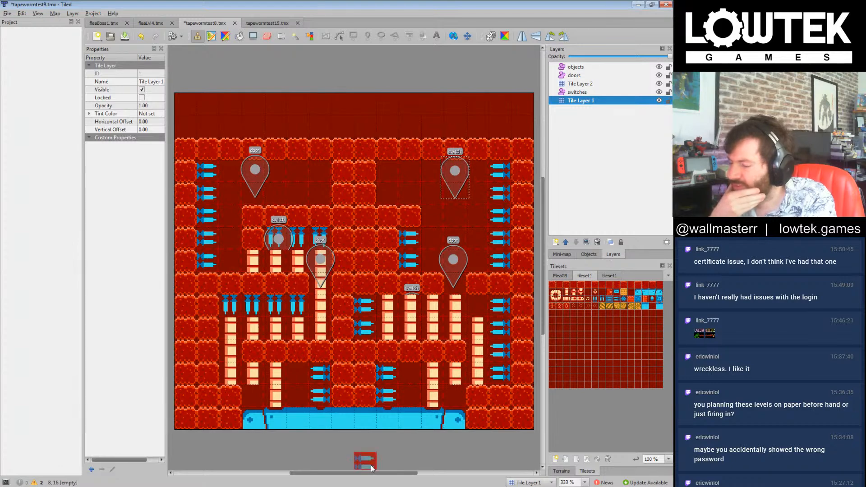
Step: Switch to GitHub Desktop, review the nessnake repository's pending tapewormtest8.tmx change, and return to Tiled
{"action": "key", "text": "alt+Tab"}
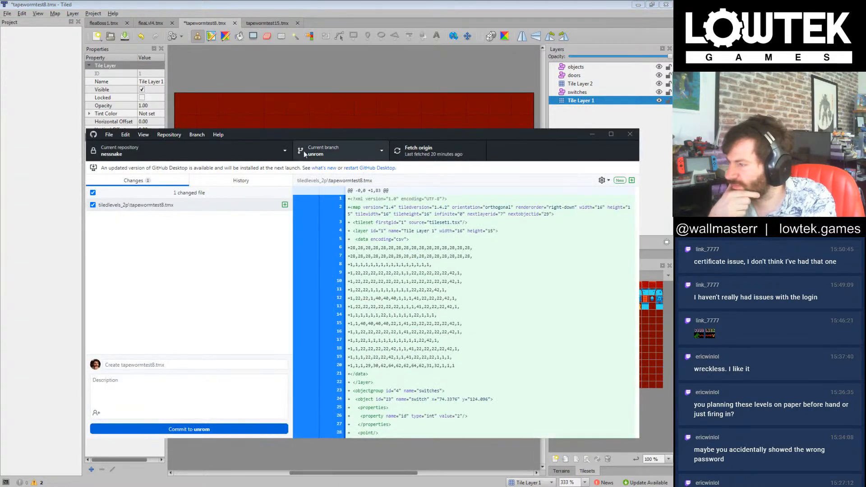
{"action": "left_click", "coordinate": [211, 273]}
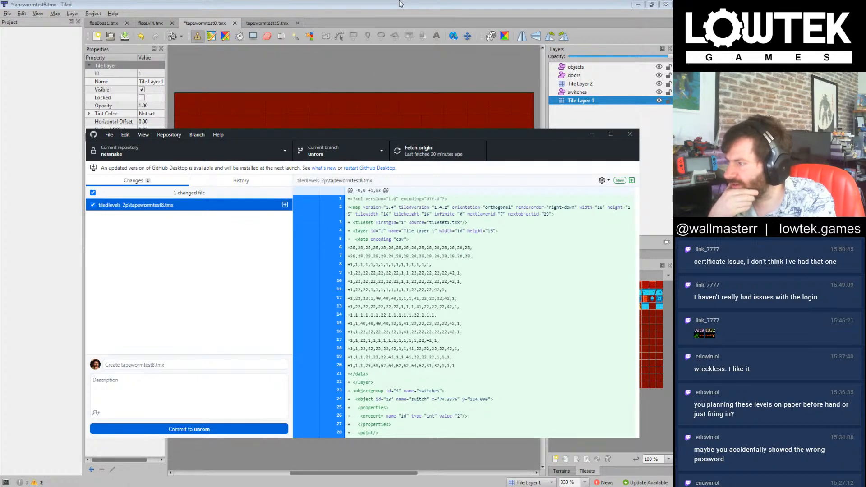
{"action": "left_click", "coordinate": [401, 4]}
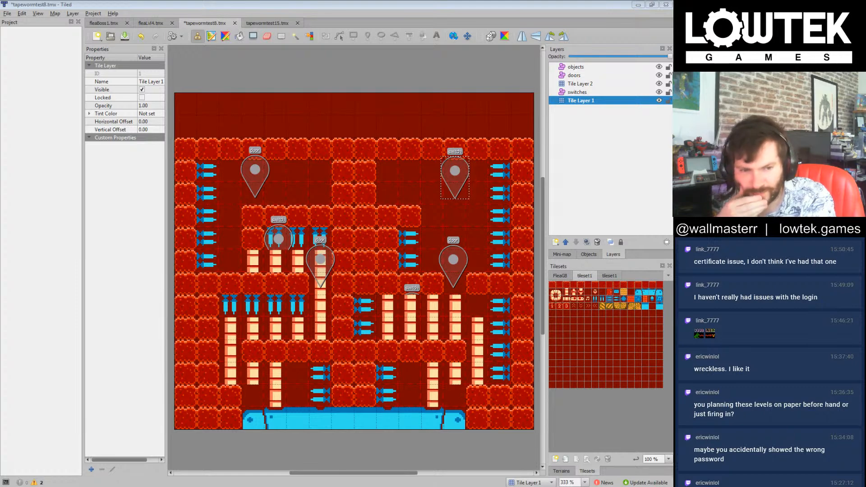
{"action": "left_click", "coordinate": [465, 4]}
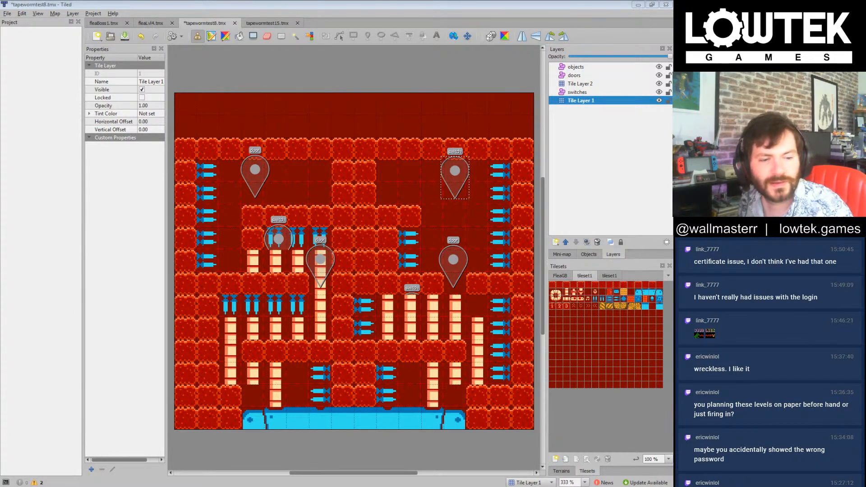
{"action": "left_click", "coordinate": [422, 3]}
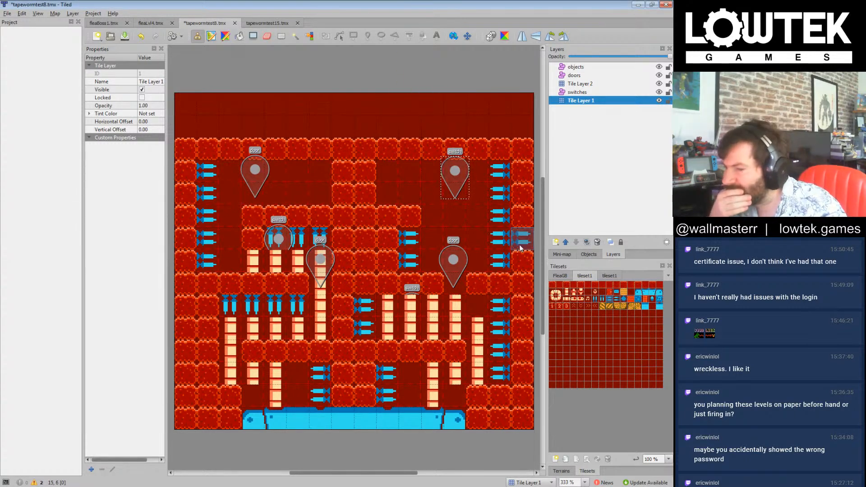
Step: Fill the top row of the upper-left chamber with wall tiles and replace the left wall's spike level with the upper ledge by a wall tile
{"action": "left_click", "coordinate": [552, 285]}
{"action": "left_click_drag", "start_coordinate": [280, 171], "coordinate": [209, 170]}
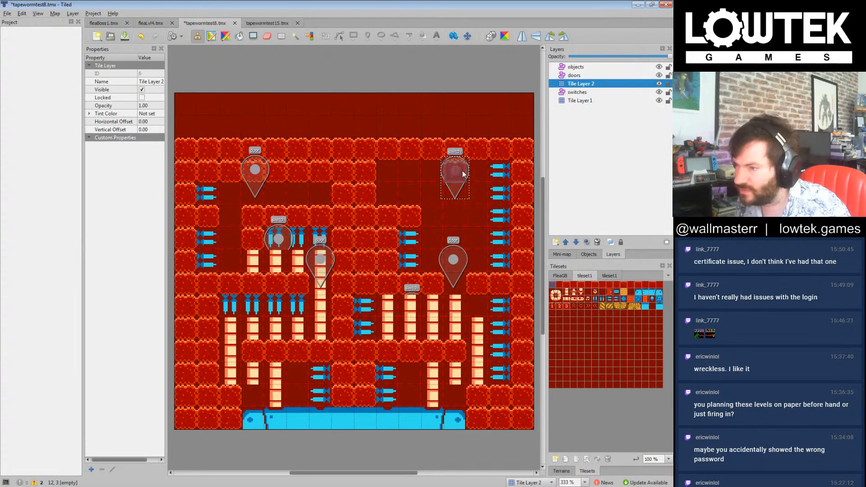
{"action": "key", "text": "w"}
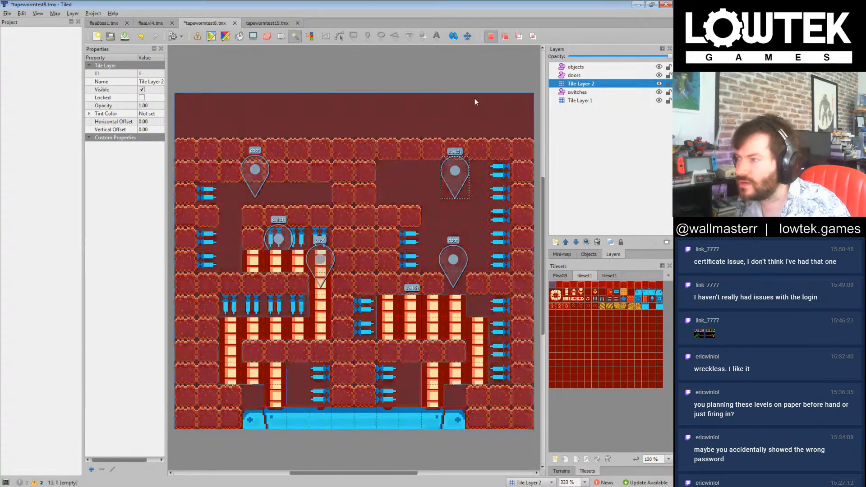
Step: On the switches layer, move the upper-right chamber's switch marker down beside the door marker under the ledge
{"action": "left_click", "coordinate": [198, 37]}
{"action": "left_click", "coordinate": [578, 92]}
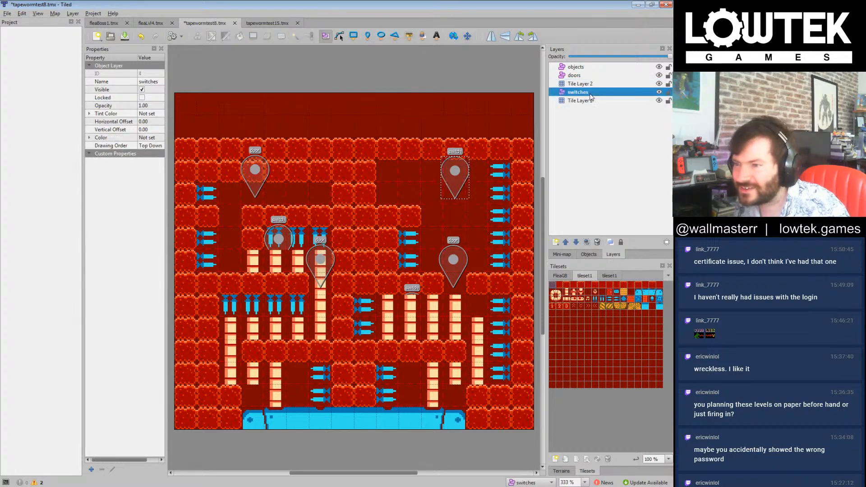
{"action": "left_click_drag", "start_coordinate": [459, 180], "coordinate": [485, 224]}
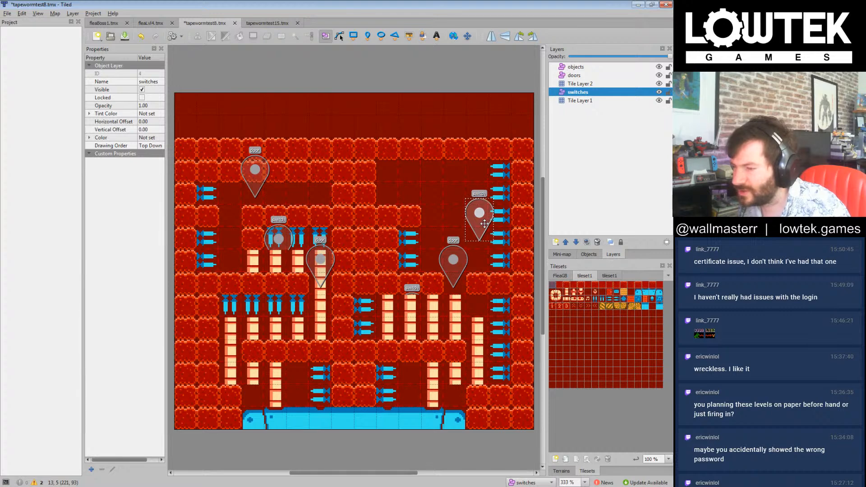
{"action": "left_click_drag", "start_coordinate": [485, 224], "coordinate": [481, 252]}
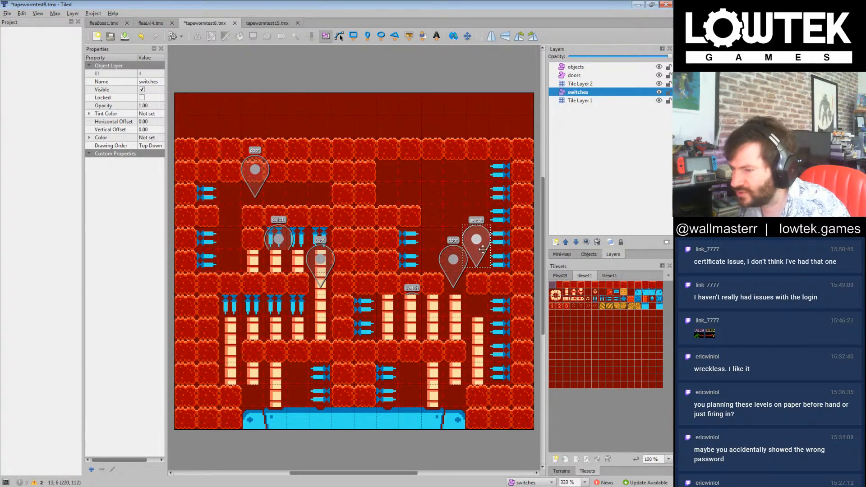
Step: On Tile Layer 1, extend the ledge beneath the upper-right chamber by two wall tiles toward the outer wall
{"action": "left_click", "coordinate": [581, 101]}
{"action": "left_click", "coordinate": [552, 286]}
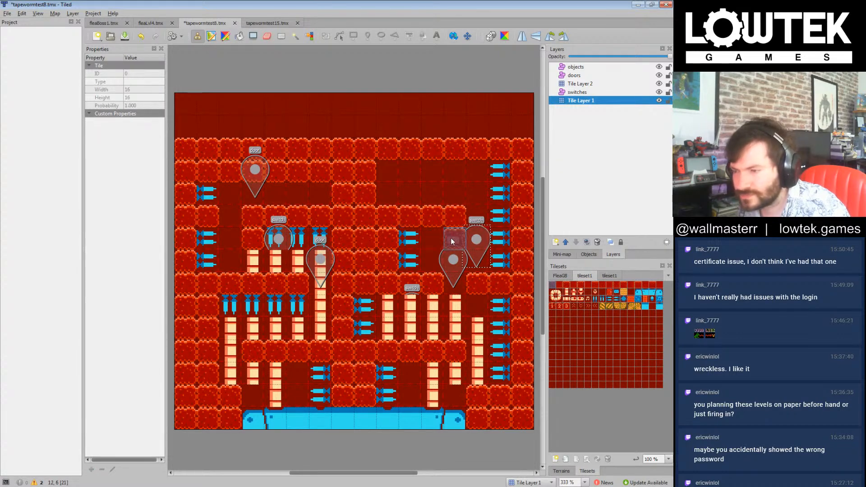
{"action": "left_click", "coordinate": [446, 283]}
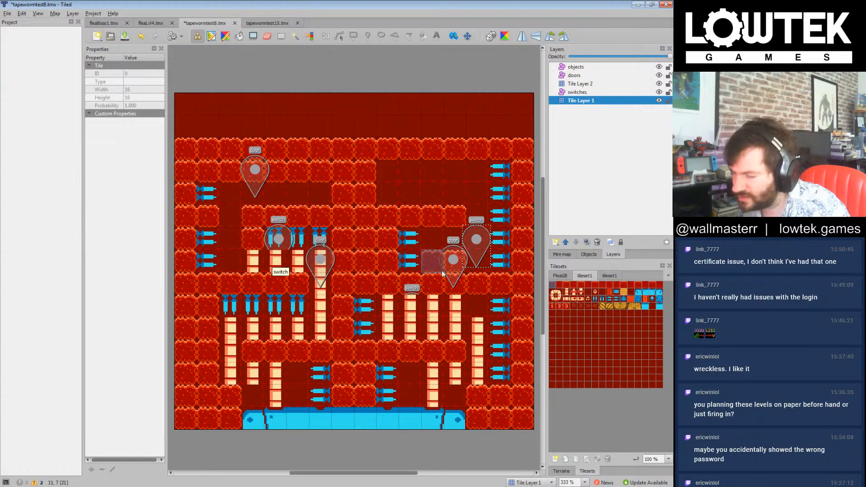
Step: Clear the wall tiles from the upper-left chamber's top row and move its door marker into the gap beside the upper ledge
{"action": "left_click", "coordinate": [588, 293]}
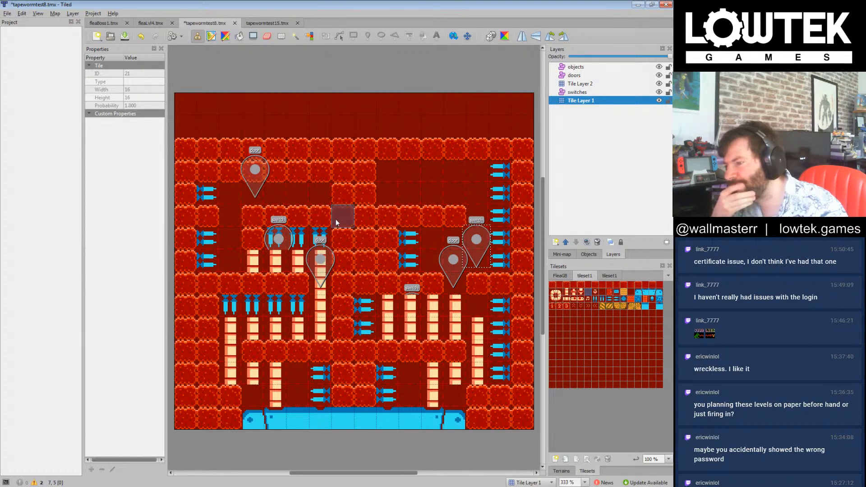
{"action": "left_click_drag", "start_coordinate": [231, 175], "coordinate": [314, 177]}
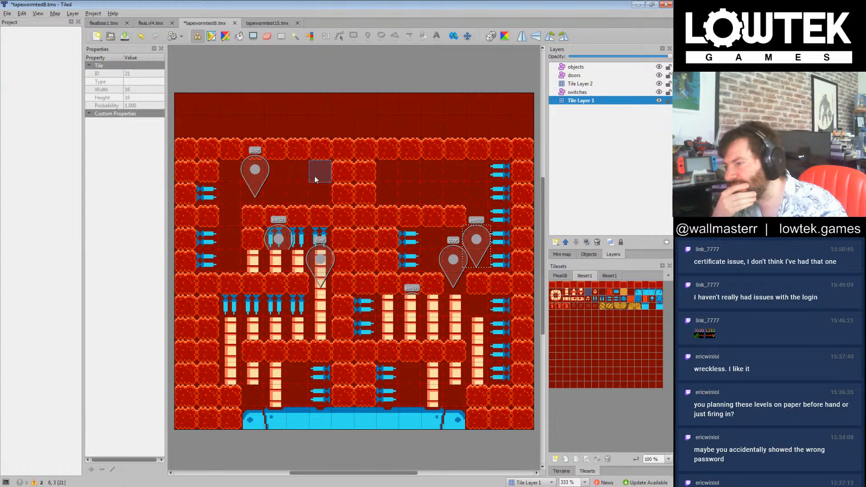
{"action": "left_click", "coordinate": [574, 75]}
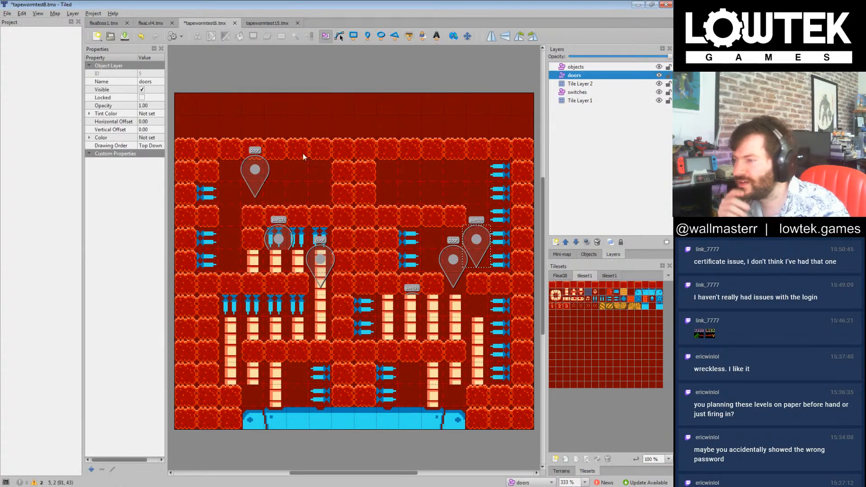
{"action": "left_click_drag", "start_coordinate": [255, 171], "coordinate": [229, 196]}
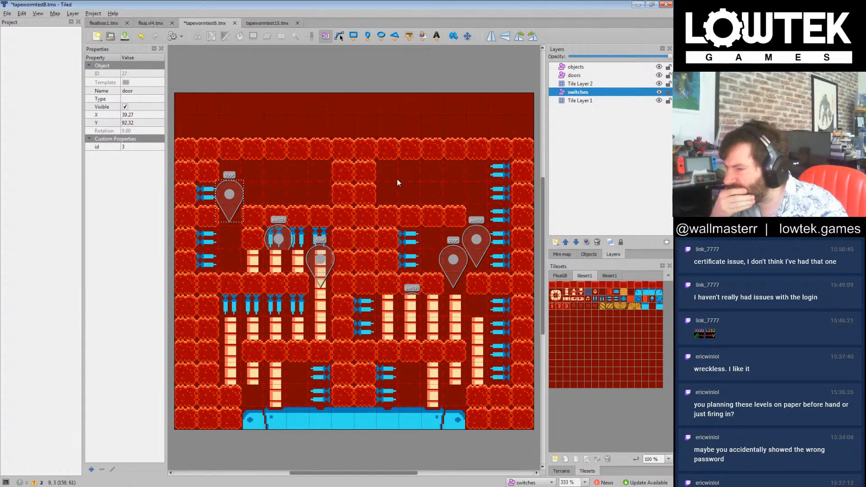
Step: On Tile Layer 1, fill the first three columns of the upper-right chamber with wall tiles over both rows
{"action": "left_click", "coordinate": [552, 286]}
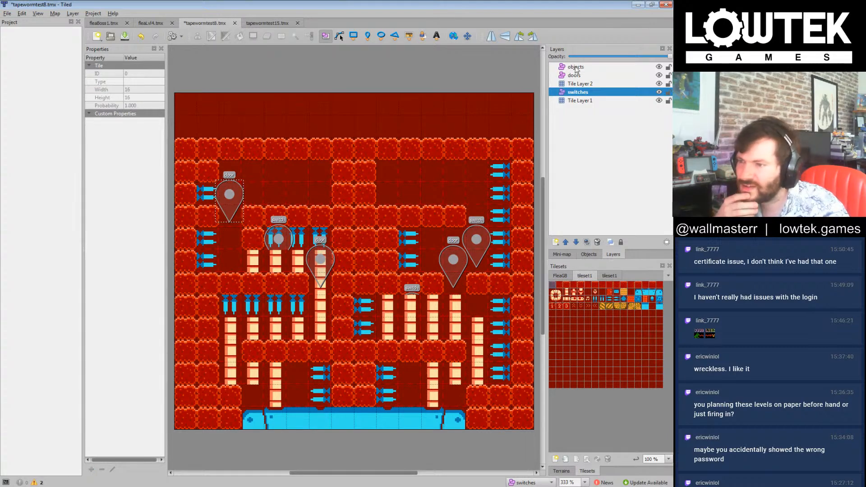
{"action": "left_click", "coordinate": [580, 100]}
{"action": "mouse_move", "coordinate": [423, 173]}
{"action": "left_mouse_down"}
{"action": "mouse_move", "coordinate": [421, 202]}
{"action": "mouse_move", "coordinate": [408, 171]}
{"action": "left_mouse_up"}
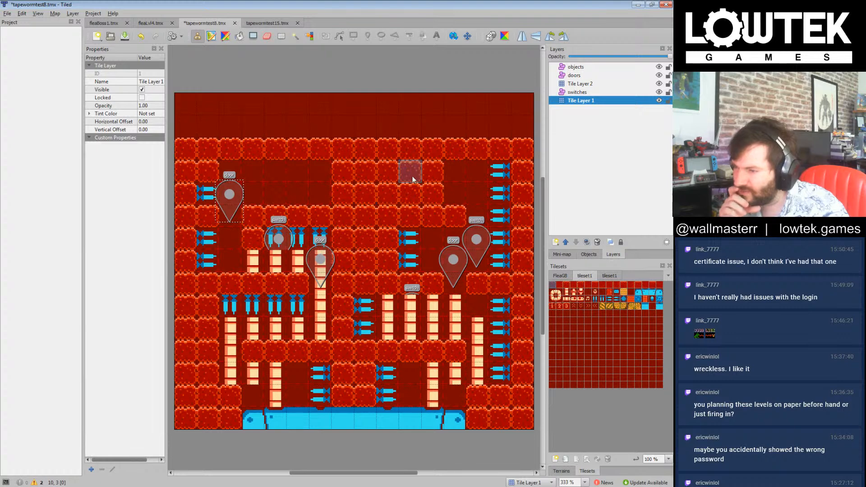
Step: Place a music note tile in the upper-right chamber, hang two blue spikes above it, and replace the outer wall's top spike with wall
{"action": "left_click", "coordinate": [588, 299]}
{"action": "left_click_drag", "start_coordinate": [456, 193], "coordinate": [455, 174]}
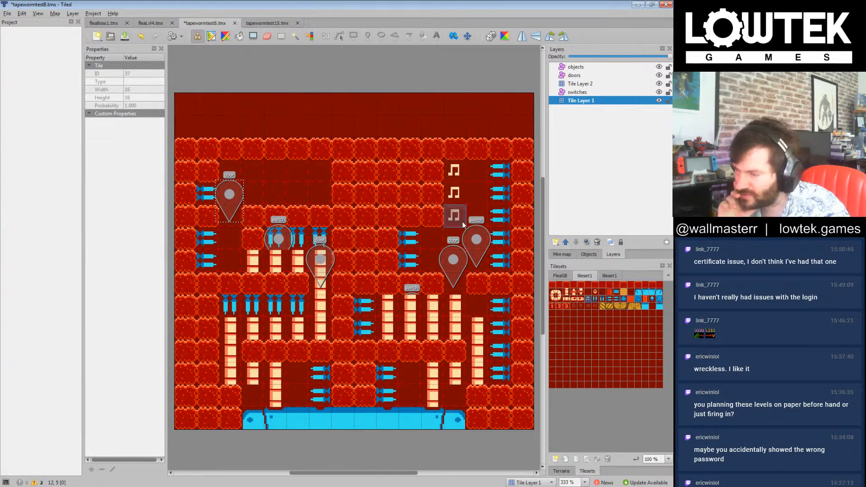
{"action": "left_click", "coordinate": [603, 299]}
{"action": "left_click_drag", "start_coordinate": [455, 170], "coordinate": [471, 176]}
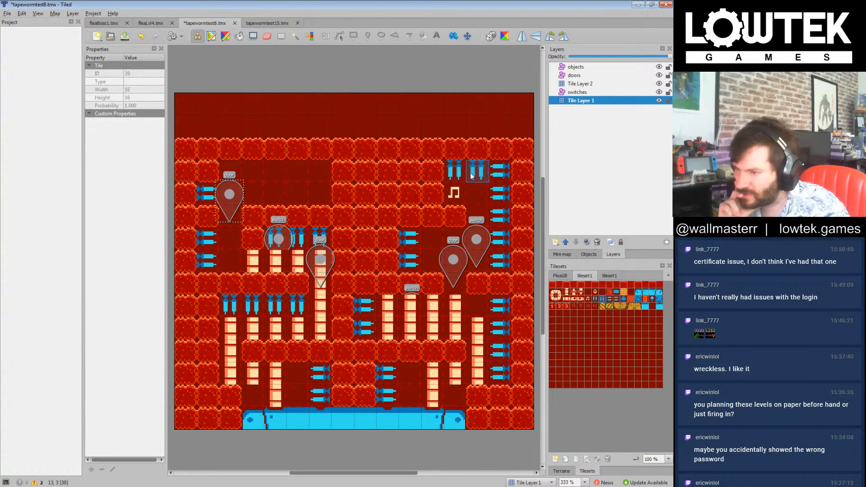
{"action": "right_click", "coordinate": [478, 217]}
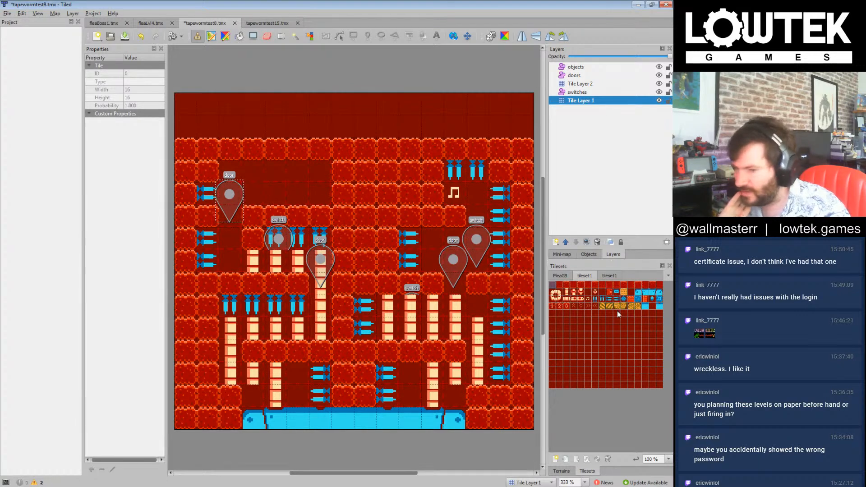
Step: Build a four-by-two group of blue blocks in the upper-left chamber, closed off by two sideways blue spikes in the central wall
{"action": "left_click", "coordinate": [639, 300]}
{"action": "mouse_move", "coordinate": [271, 172]}
{"action": "left_mouse_down"}
{"action": "mouse_move", "coordinate": [275, 194]}
{"action": "mouse_move", "coordinate": [298, 194]}
{"action": "mouse_move", "coordinate": [278, 170]}
{"action": "mouse_move", "coordinate": [361, 171]}
{"action": "mouse_move", "coordinate": [383, 184]}
{"action": "mouse_move", "coordinate": [343, 195]}
{"action": "left_mouse_up"}
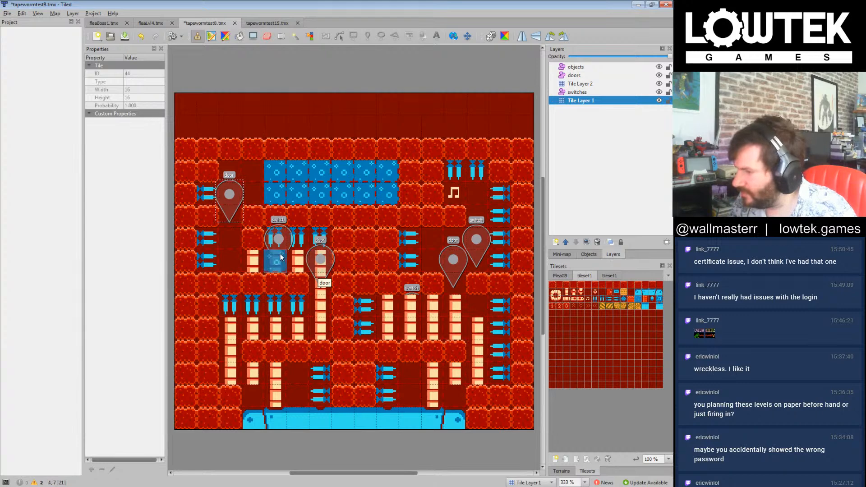
{"action": "left_click_drag", "start_coordinate": [394, 176], "coordinate": [395, 192]}
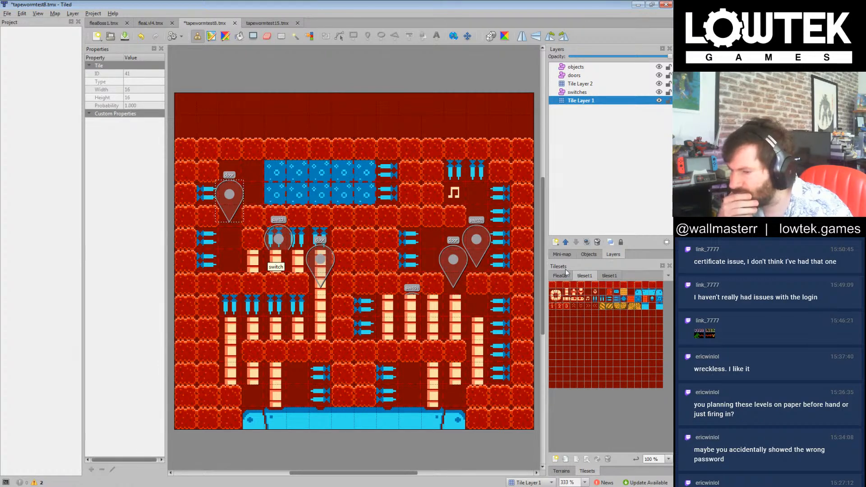
{"action": "left_click_drag", "start_coordinate": [284, 175], "coordinate": [283, 192]}
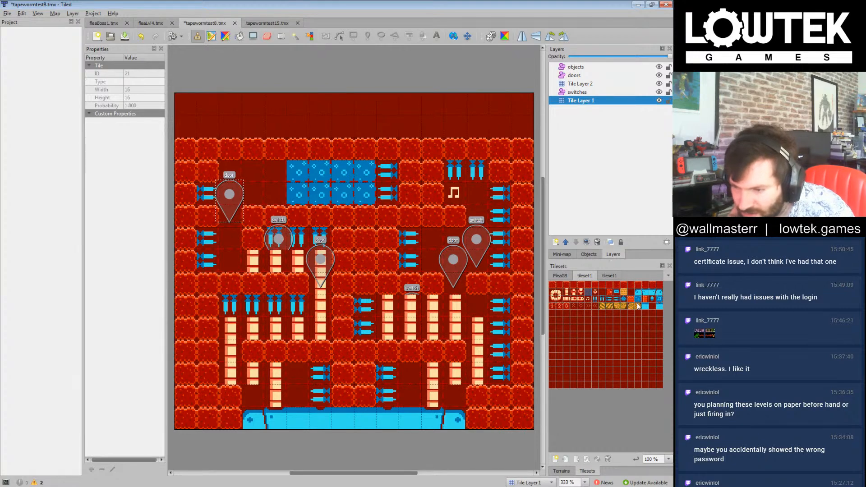
Step: Replace the blue block at the upper end next to the sideways spikes with a blue music note block
{"action": "left_click", "coordinate": [660, 299]}
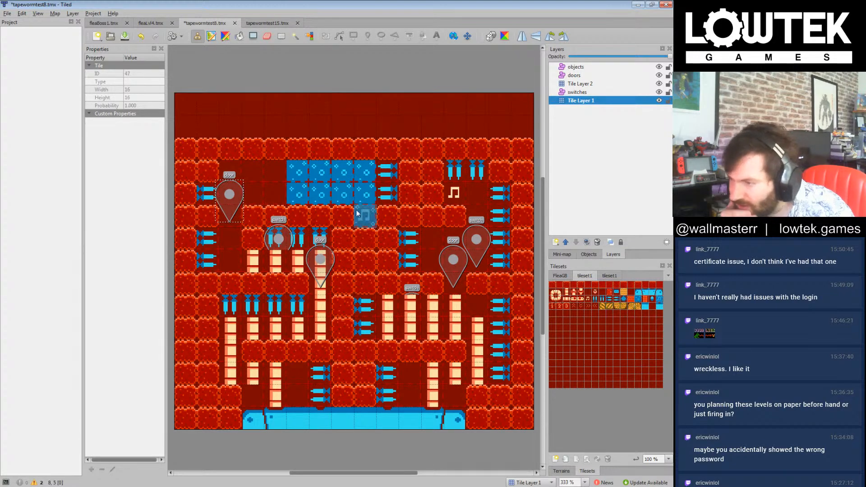
{"action": "left_click", "coordinate": [359, 173]}
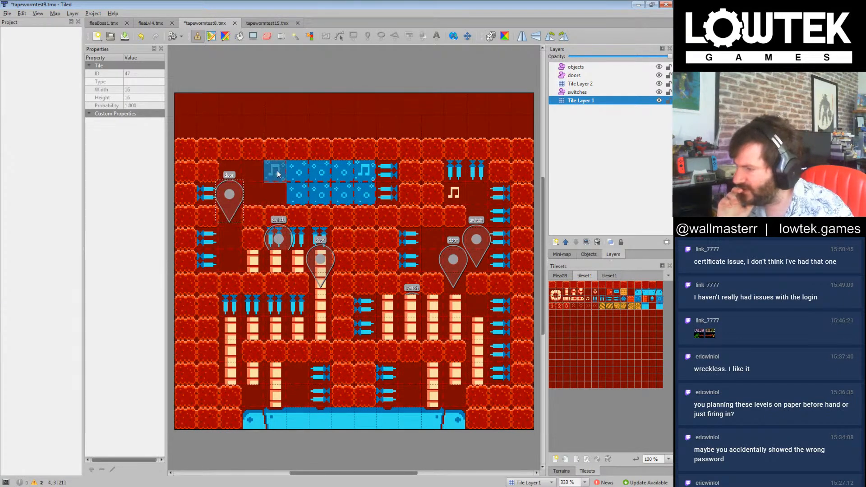
{"action": "left_click", "coordinate": [370, 175]}
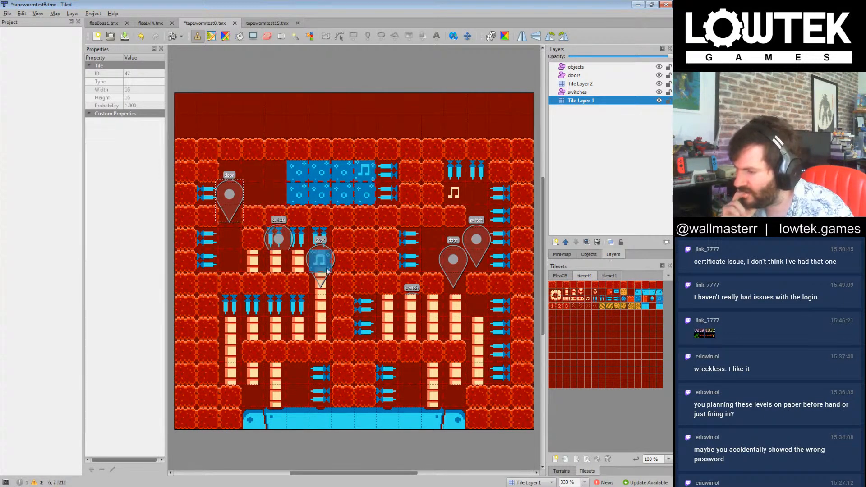
Step: Place four blue cassette tiles: one in each lower chamber, one by the left middle spikes, and one under the right switch marker
{"action": "left_click", "coordinate": [615, 296]}
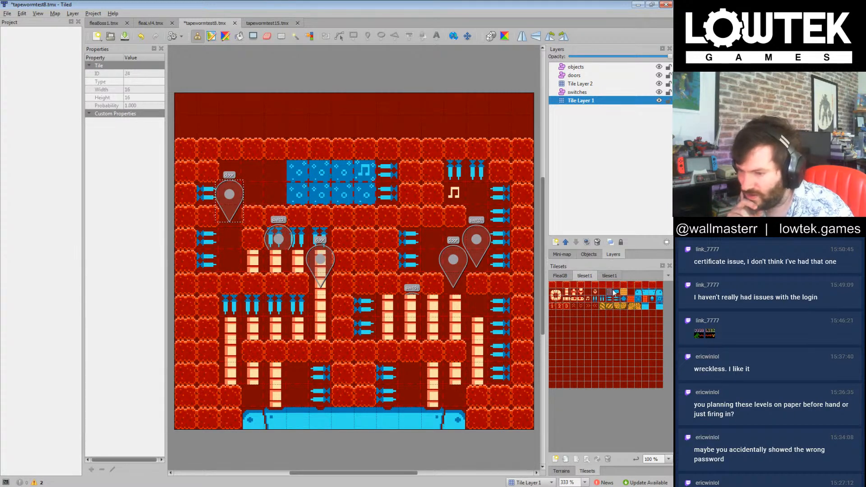
{"action": "left_click", "coordinate": [305, 371]}
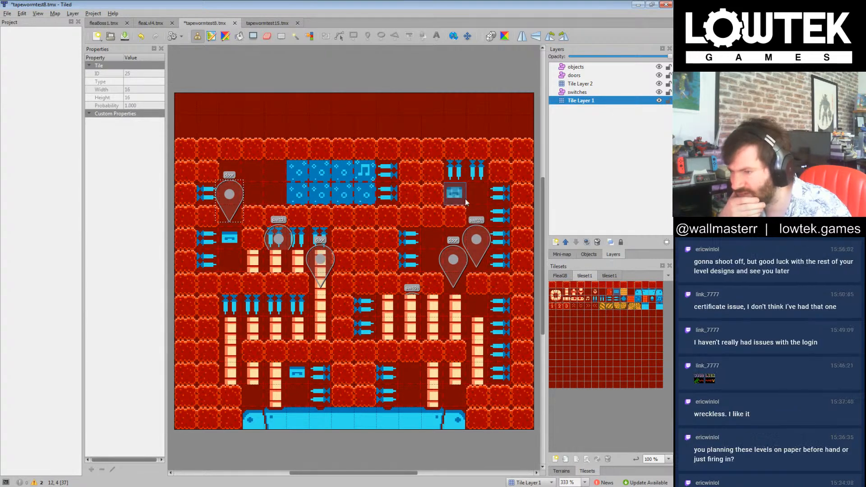
{"action": "left_click", "coordinate": [410, 372]}
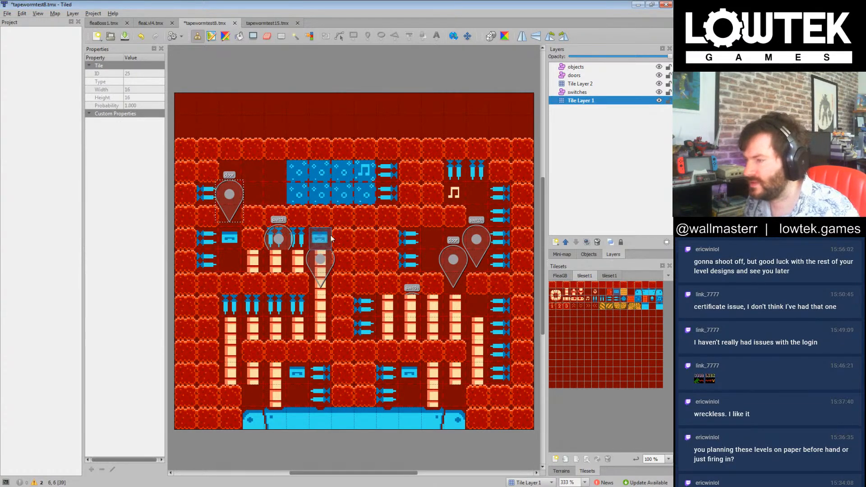
{"action": "left_click", "coordinate": [453, 238]}
{"action": "right_click", "coordinate": [474, 239]}
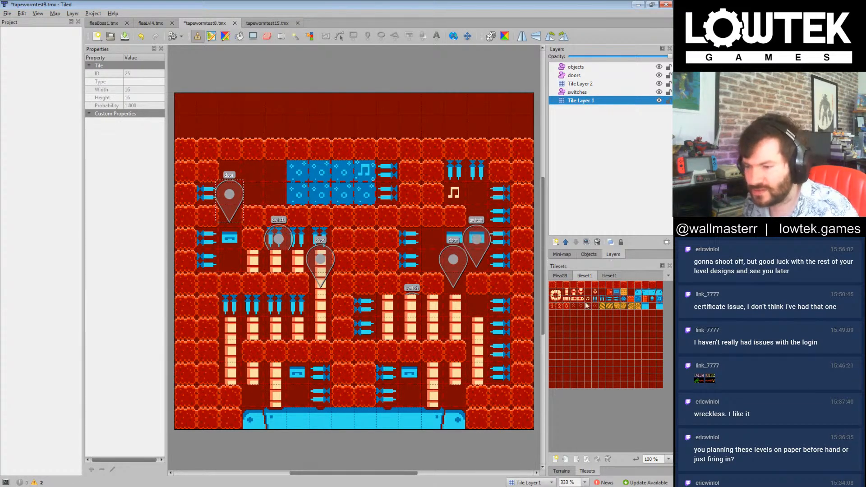
{"action": "left_click", "coordinate": [459, 246]}
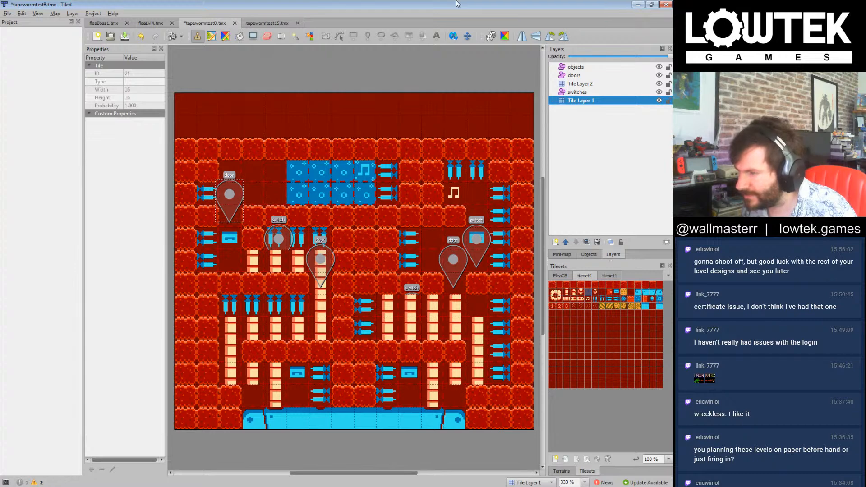
Step: Save the map, then save a copy as tapewormtest9.tmx in the tiledlevels_2p folder
{"action": "key", "text": "ctrl+s"}
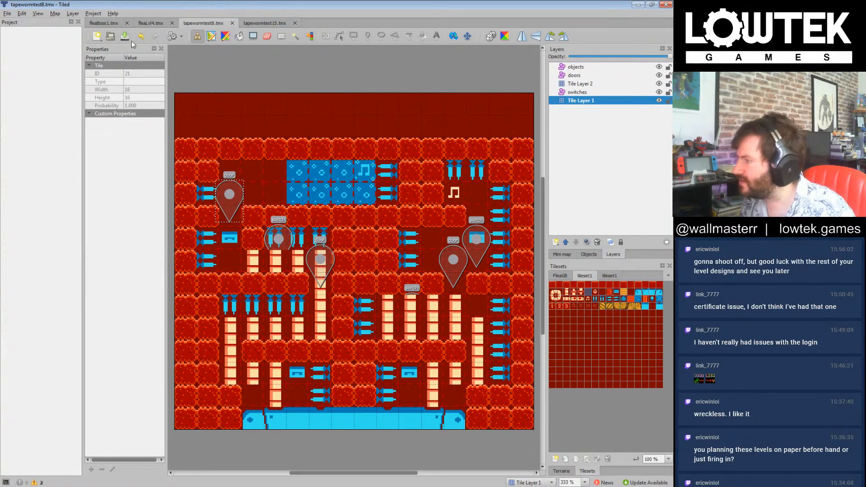
{"action": "left_click", "coordinate": [7, 13]}
{"action": "left_click", "coordinate": [23, 73]}
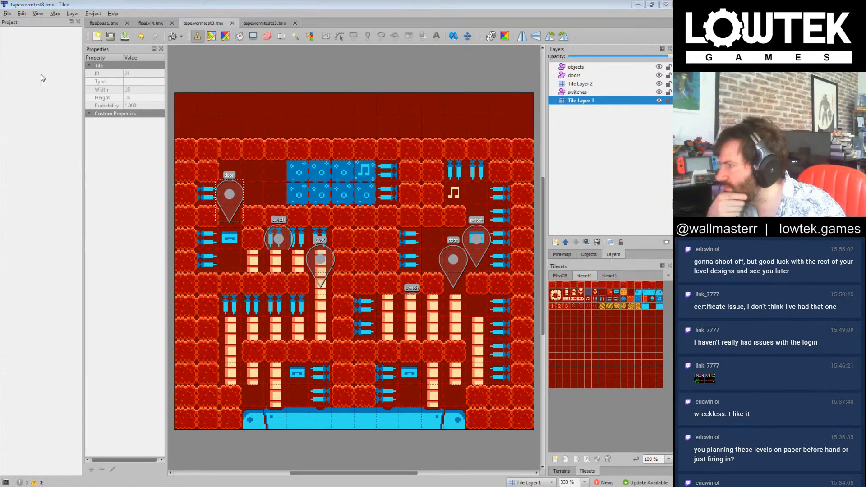
{"action": "left_click", "coordinate": [92, 317]}
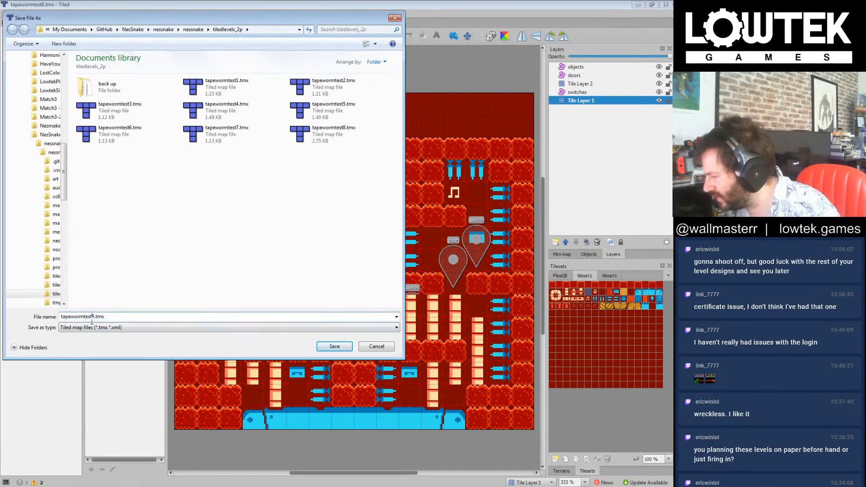
{"action": "key", "text": "Delete"}
{"action": "type", "text": "15"}
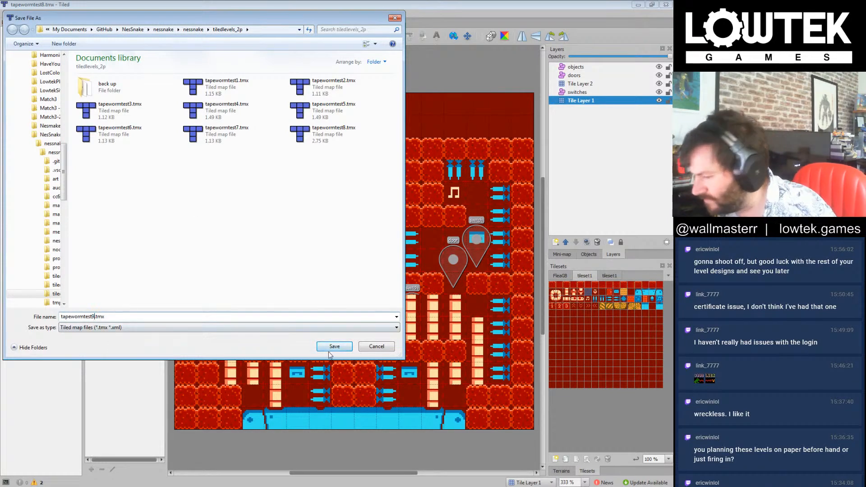
{"action": "left_click", "coordinate": [341, 347]}
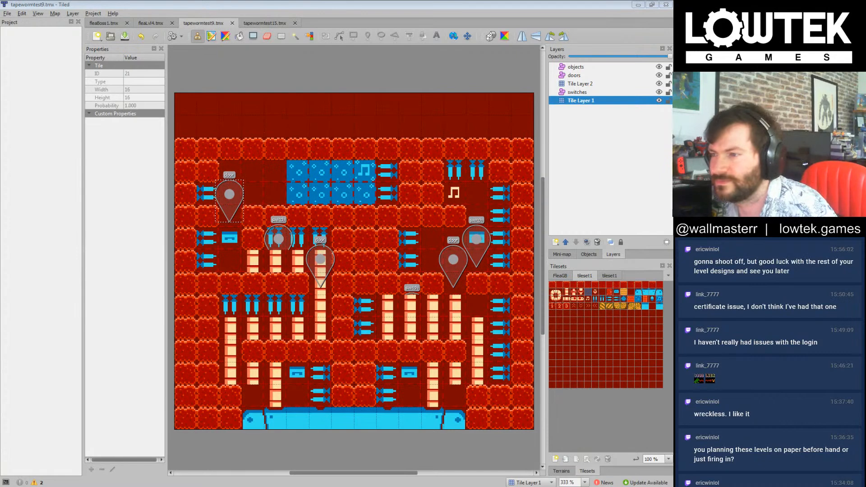
Step: Delete all six door and switch markers from tapewormtest9 and save the map
{"action": "left_click", "coordinate": [578, 100]}
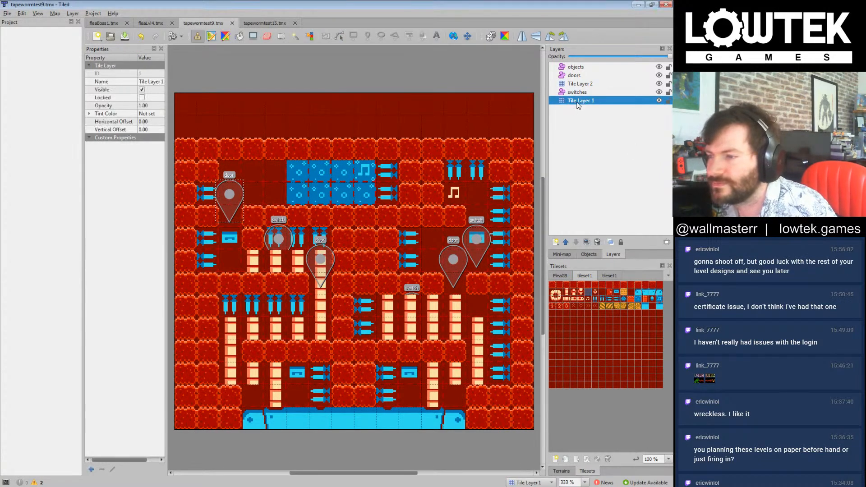
{"action": "left_click", "coordinate": [577, 93]}
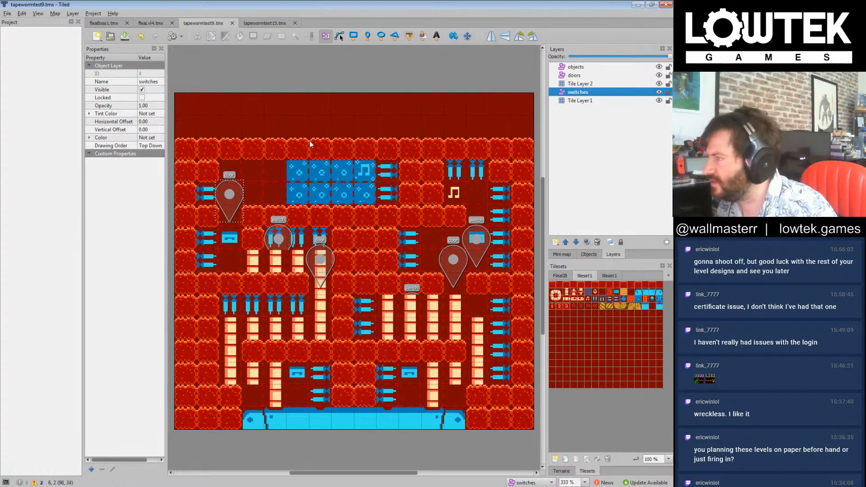
{"action": "left_click_drag", "start_coordinate": [231, 197], "coordinate": [222, 189]}
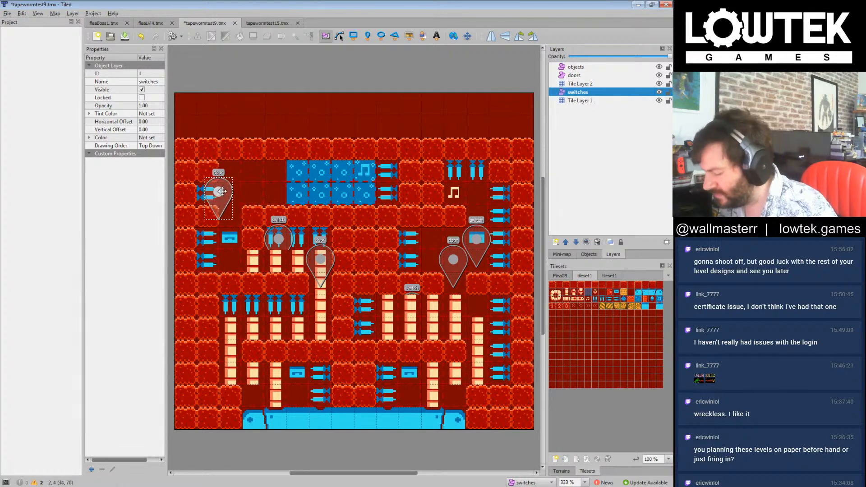
{"action": "key", "text": "Delete"}
{"action": "left_click", "coordinate": [284, 242]}
{"action": "key", "text": "Delete"}
{"action": "left_click", "coordinate": [319, 261]}
{"action": "key", "text": "Delete"}
{"action": "left_click", "coordinate": [455, 260]}
{"action": "key", "text": "Delete"}
{"action": "left_click", "coordinate": [479, 247]}
{"action": "key", "text": "Delete"}
{"action": "left_click", "coordinate": [420, 315]}
{"action": "key", "text": "Delete"}
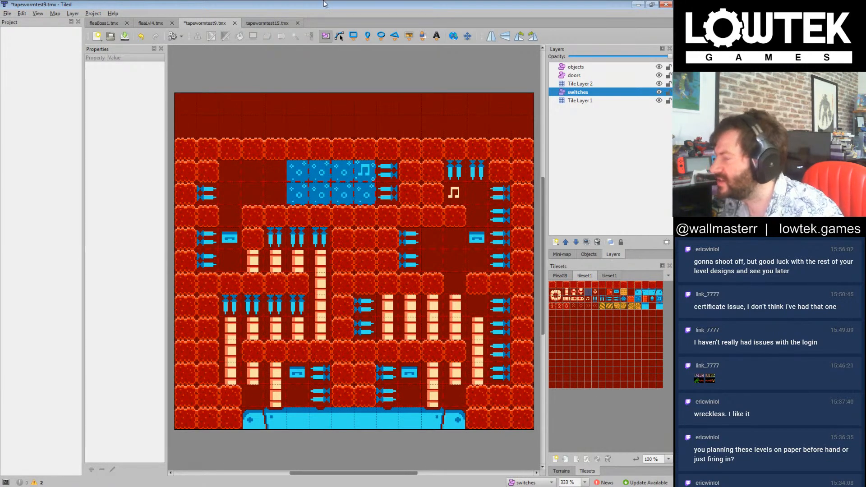
{"action": "key", "text": "ctrl+s"}
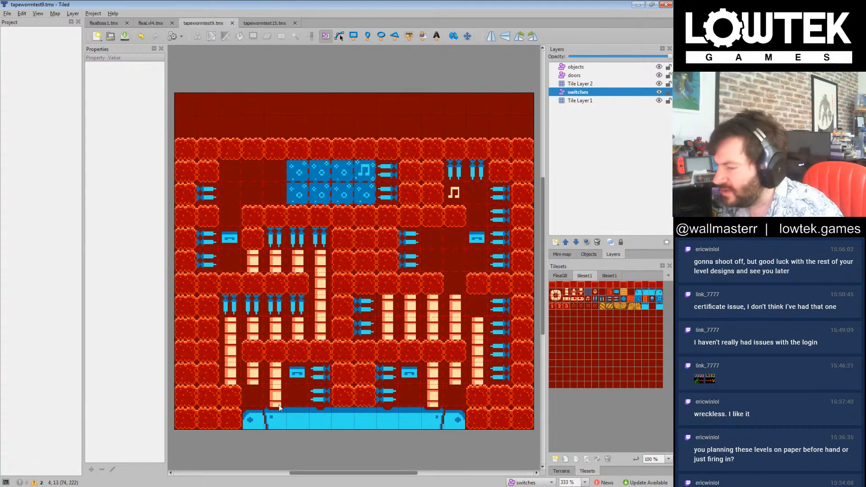
Step: Open tapewormtest8.tmx from the tiledlevels_2p folder, delete its Tile Layer 2 and save the map
{"action": "left_click", "coordinate": [111, 37]}
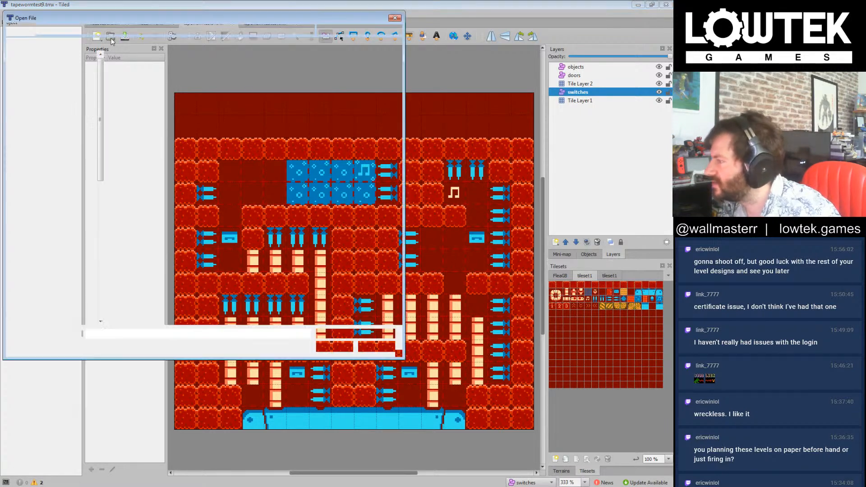
{"action": "left_click", "coordinate": [174, 181]}
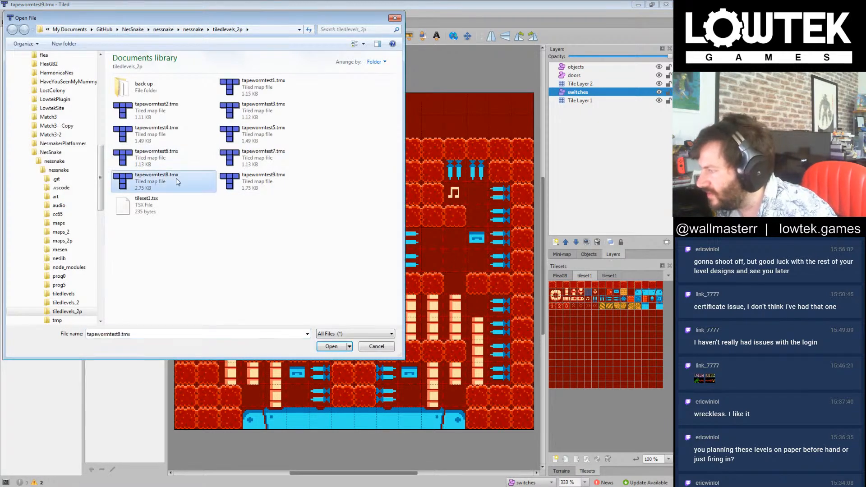
{"action": "double_click", "coordinate": [175, 182]}
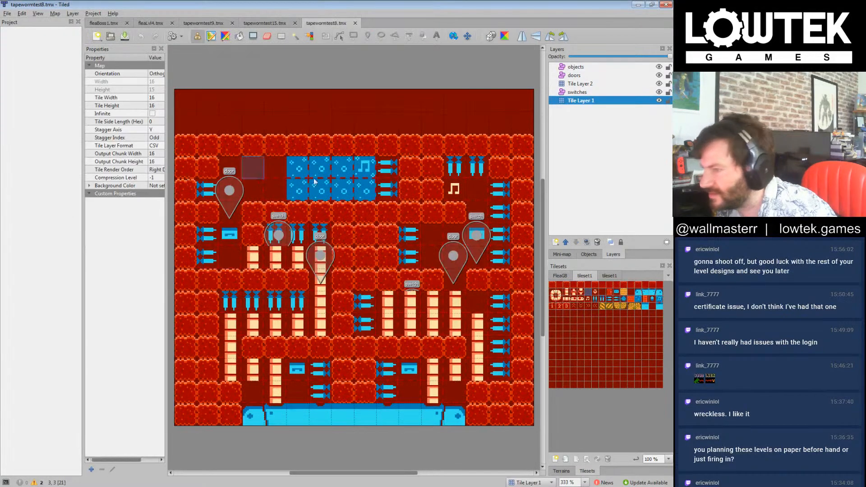
{"action": "left_click", "coordinate": [600, 85]}
{"action": "key", "text": "Delete"}
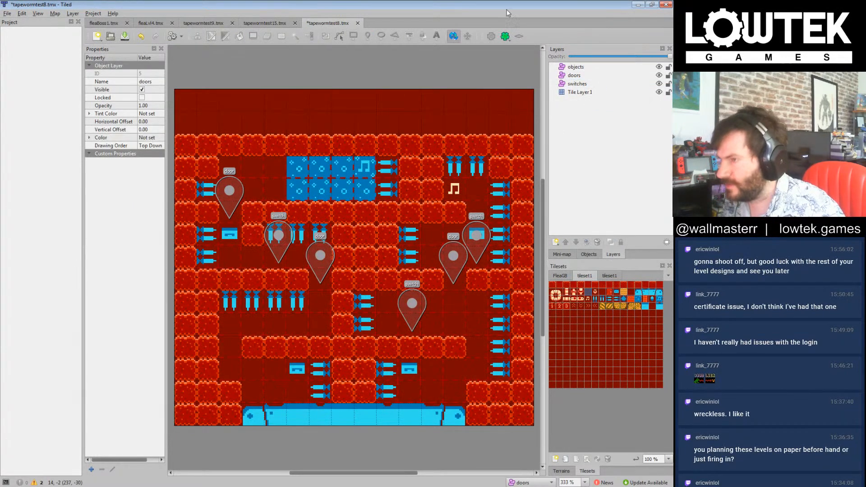
{"action": "key", "text": "ctrl+s"}
Step: Compare the layers of tapewormtest8 with those of tapewormtest15
{"action": "left_click", "coordinate": [578, 84]}
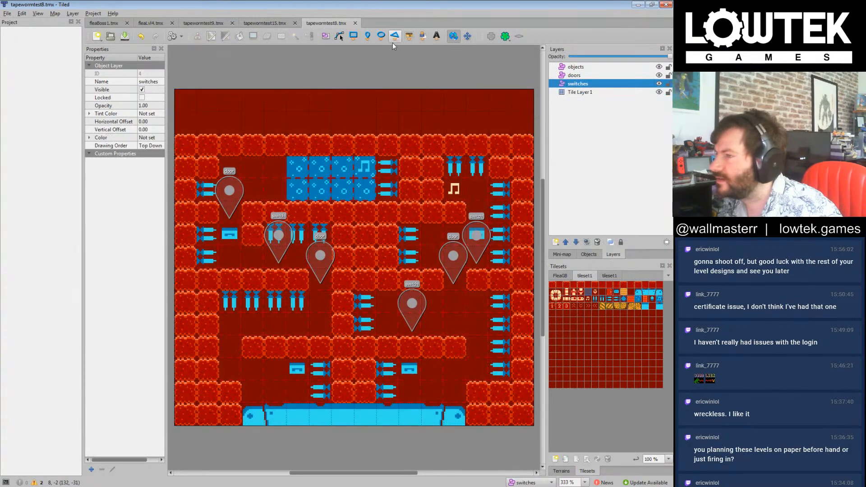
{"action": "left_click", "coordinate": [609, 76]}
{"action": "left_click", "coordinate": [582, 92]}
{"action": "left_click", "coordinate": [581, 84]}
{"action": "left_click", "coordinate": [607, 94]}
{"action": "left_click", "coordinate": [197, 36]}
{"action": "left_click", "coordinate": [277, 21]}
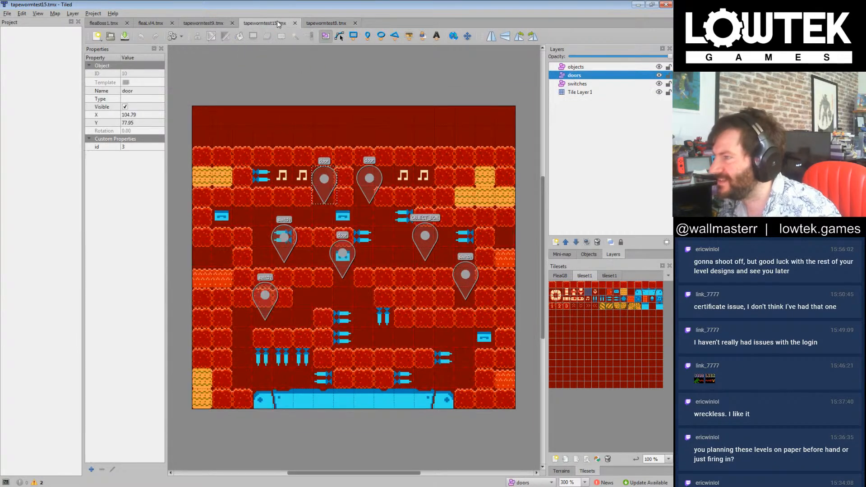
{"action": "left_click", "coordinate": [332, 23]}
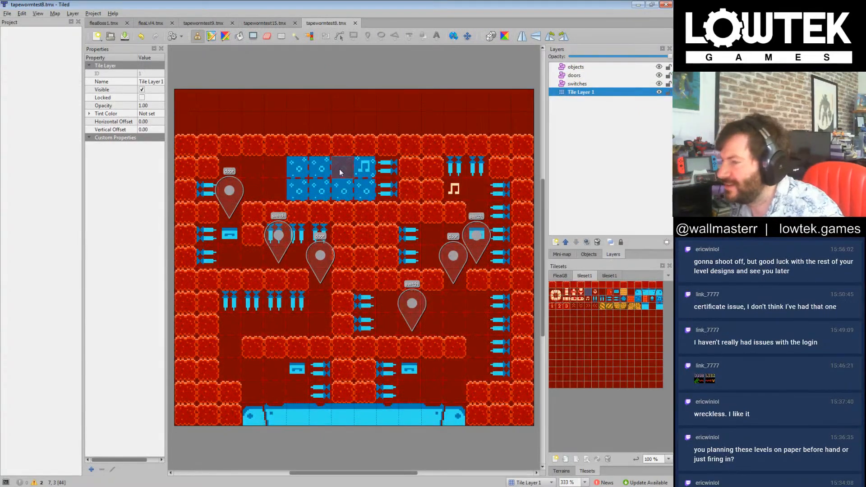
{"action": "left_click", "coordinate": [643, 162]}
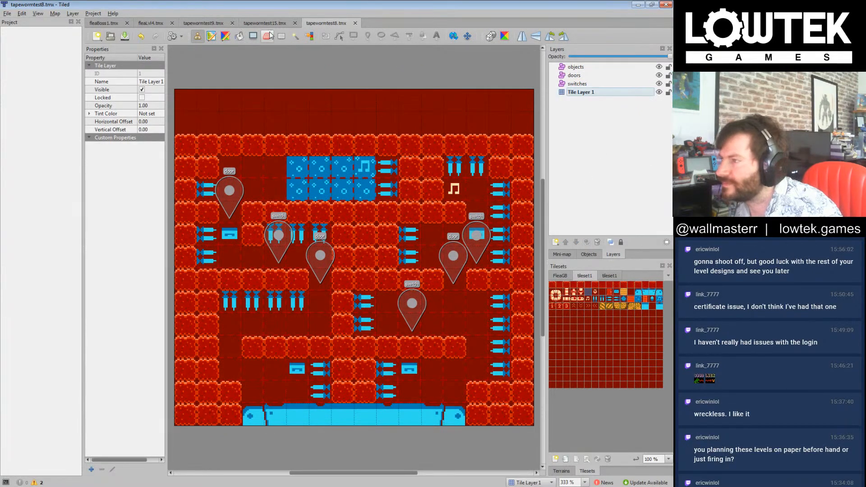
Step: Switch to the tapewormtest9 map and delete its Tile Layer 2
{"action": "left_click", "coordinate": [207, 23]}
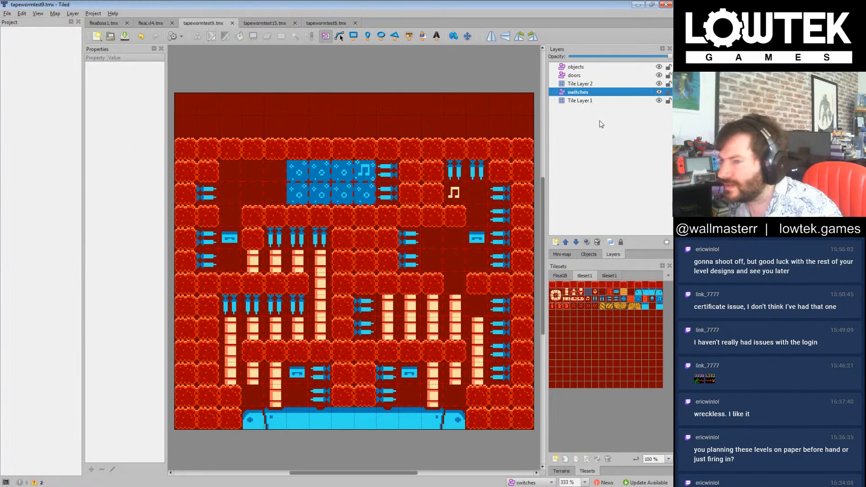
{"action": "left_click", "coordinate": [585, 85]}
{"action": "key", "text": "Delete"}
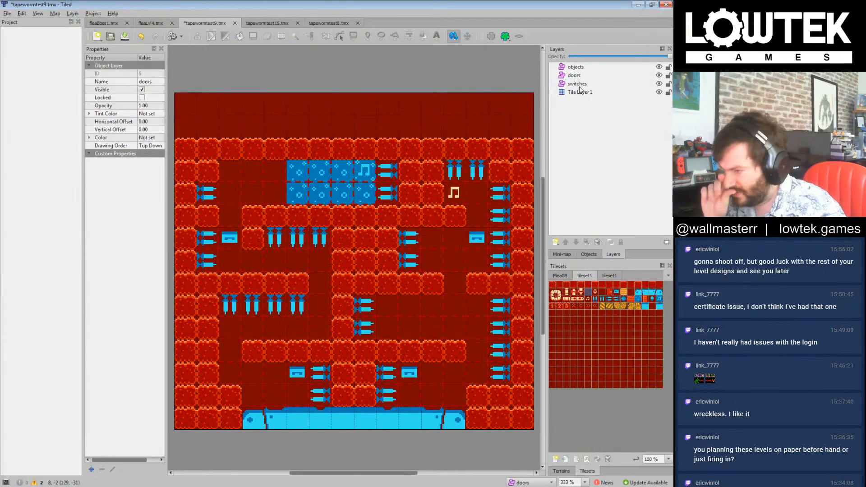
Step: Fill the interior on Tile Layer 1 with the plain floor tile, keeping the one-tile outer wall and the blue base
{"action": "left_click", "coordinate": [589, 293]}
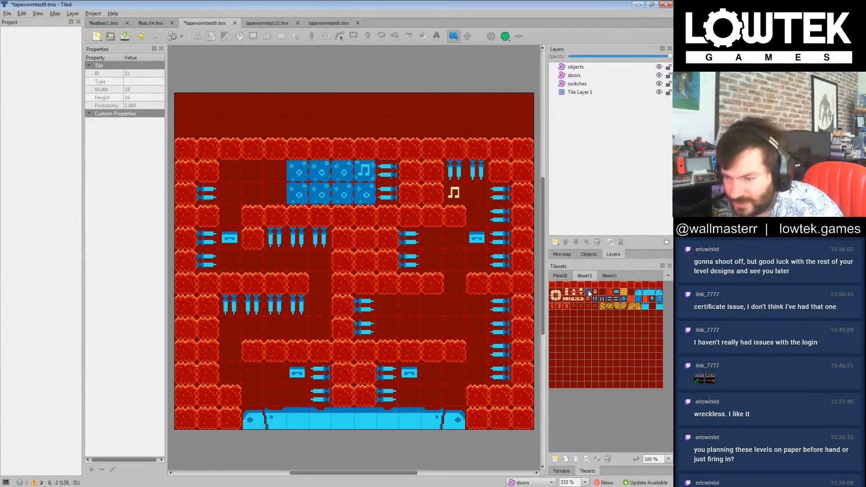
{"action": "left_click", "coordinate": [581, 92]}
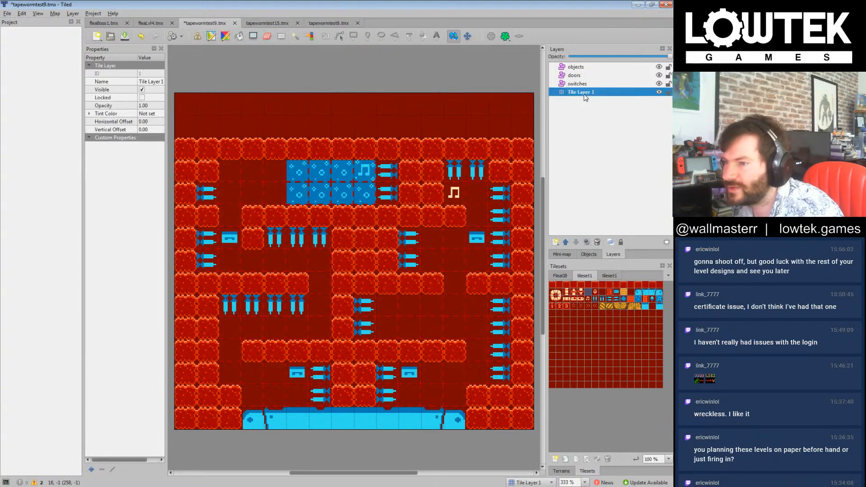
{"action": "key", "text": "p"}
{"action": "left_click_drag", "start_coordinate": [210, 175], "coordinate": [507, 412]}
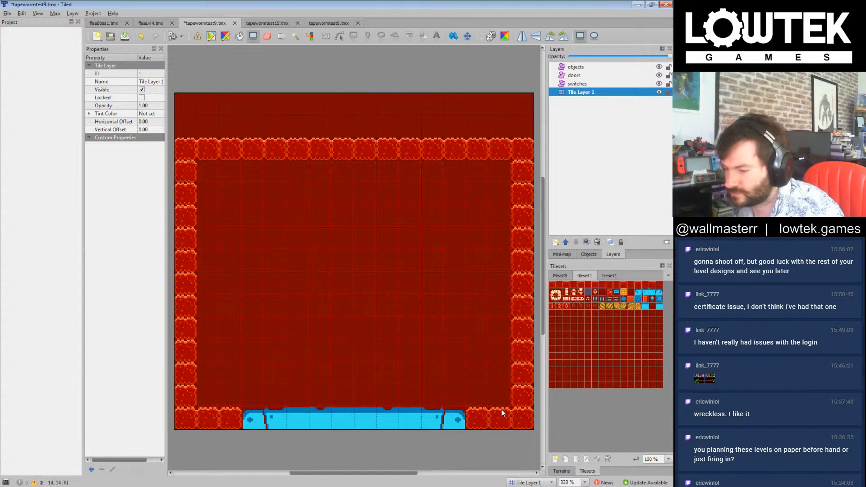
{"action": "left_click", "coordinate": [552, 286]}
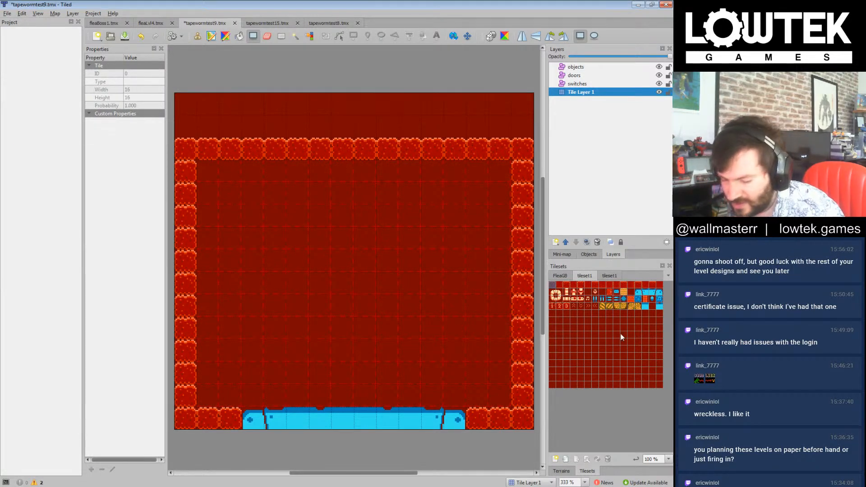
{"action": "left_click", "coordinate": [618, 293]}
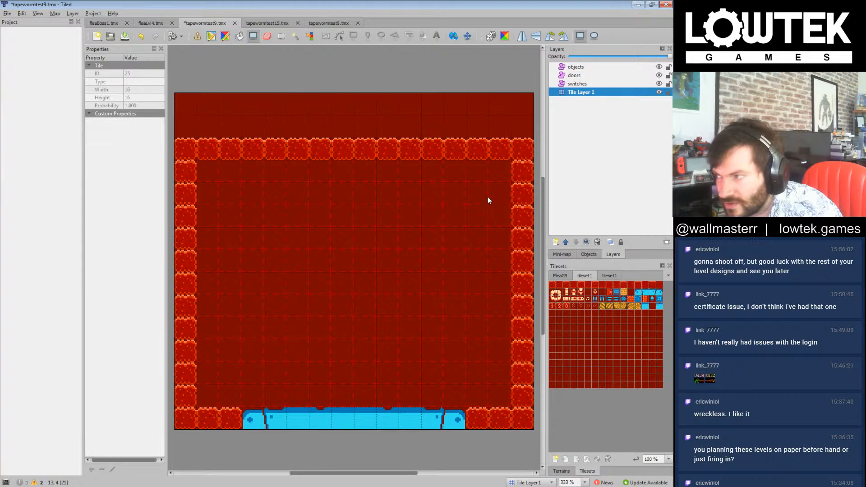
{"action": "left_click", "coordinate": [618, 175]}
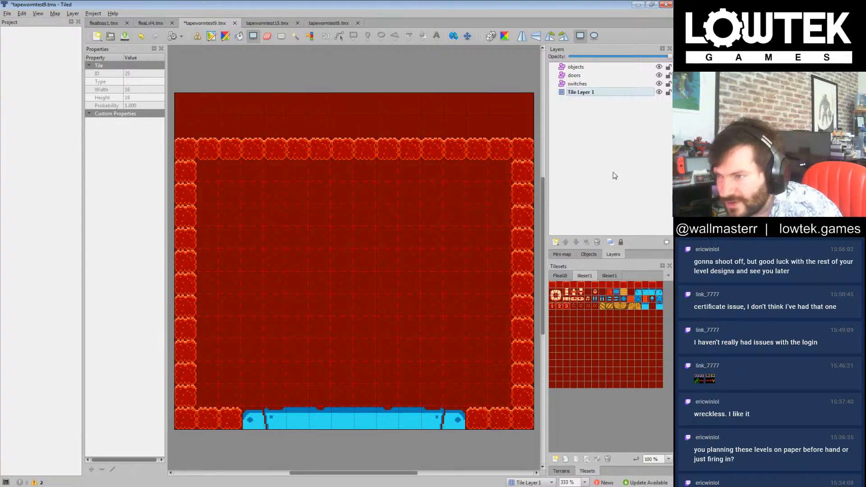
{"action": "left_click", "coordinate": [582, 92]}
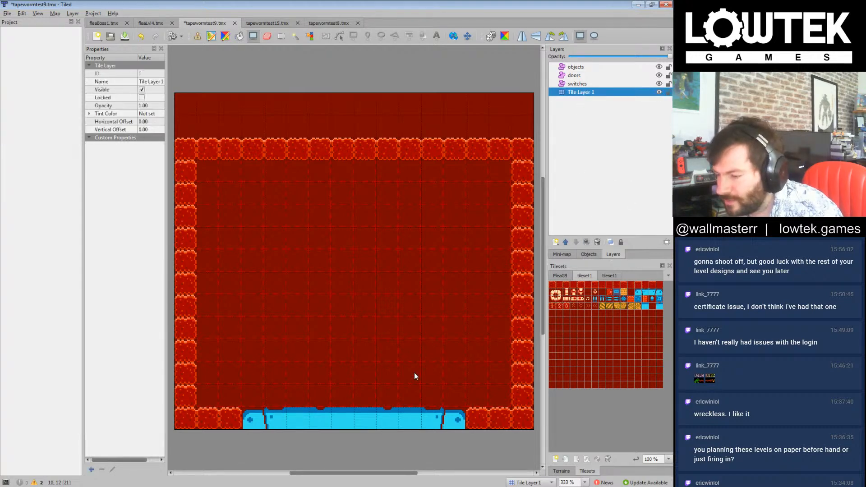
{"action": "left_click", "coordinate": [585, 155]}
Step: Stamp downward spikes along the upper and side edges of a lower-right chamber seven tiles wide and five tall, clearing the extra inner spikes
{"action": "left_click", "coordinate": [197, 38]}
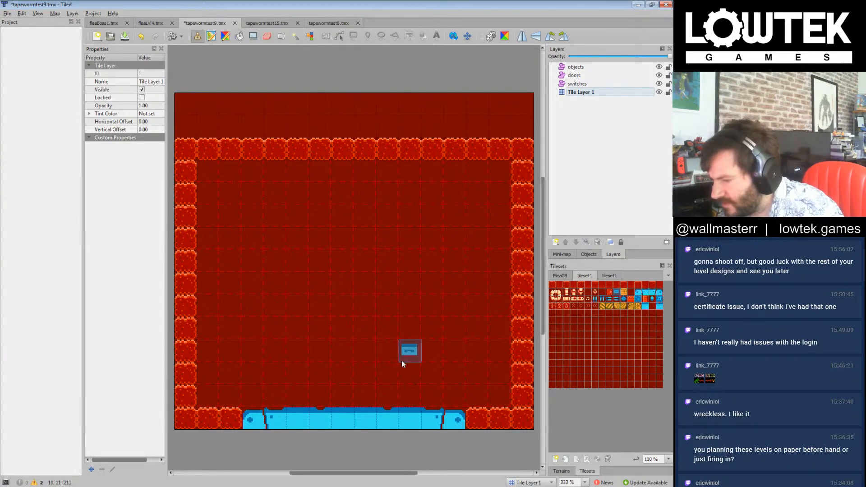
{"action": "left_click", "coordinate": [605, 296]}
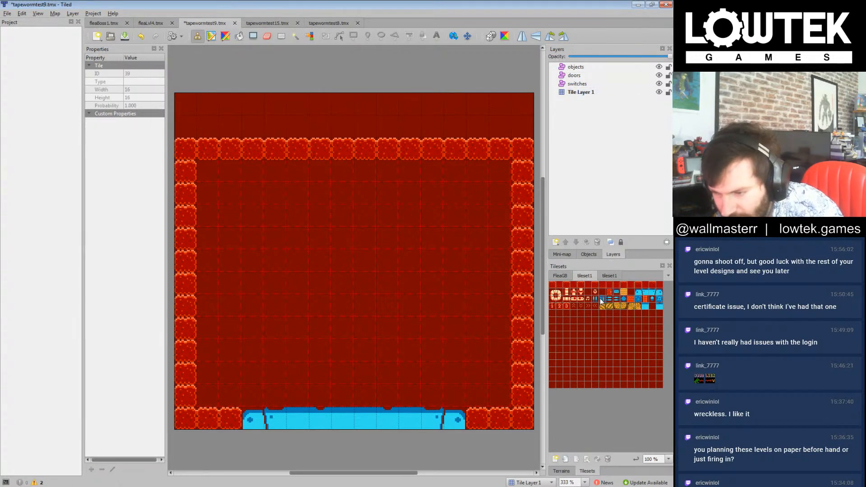
{"action": "mouse_move", "coordinate": [369, 390]}
{"action": "left_mouse_down"}
{"action": "mouse_move", "coordinate": [365, 307]}
{"action": "mouse_move", "coordinate": [477, 329]}
{"action": "mouse_move", "coordinate": [432, 312]}
{"action": "mouse_move", "coordinate": [500, 311]}
{"action": "mouse_move", "coordinate": [495, 393]}
{"action": "left_mouse_up"}
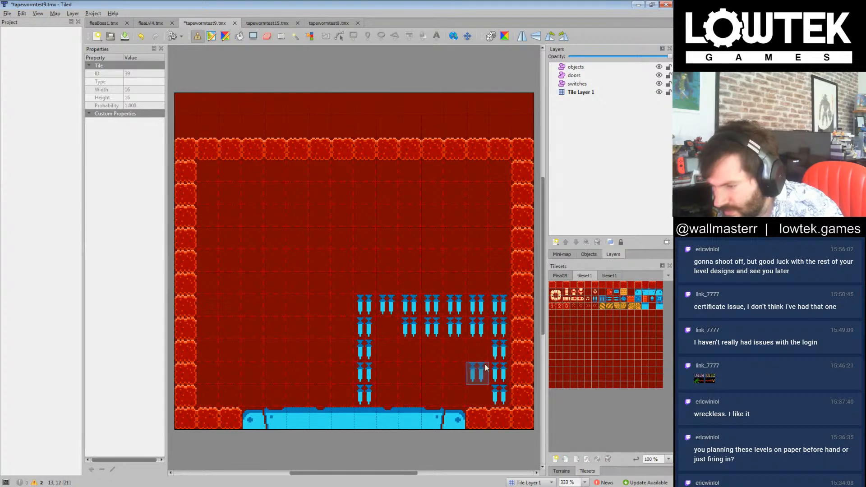
{"action": "left_click", "coordinate": [589, 292]}
{"action": "left_click_drag", "start_coordinate": [474, 329], "coordinate": [410, 328]}
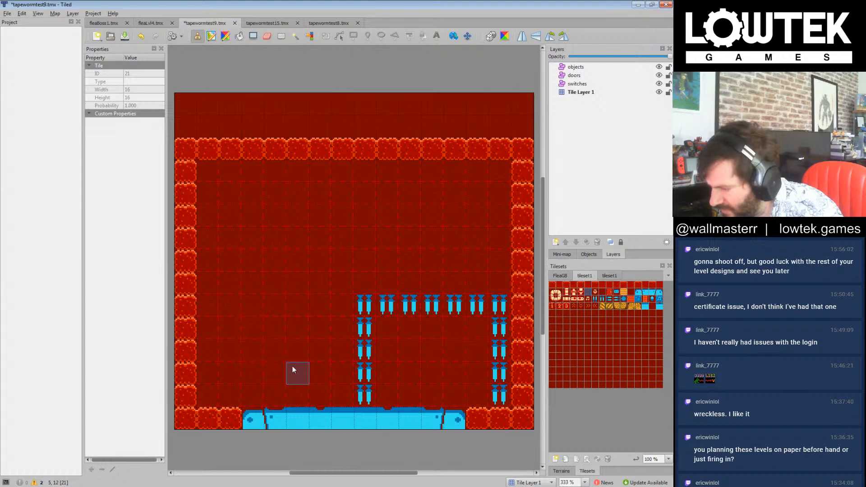
Step: Place four blue cassette tiles in the lower-left area, in two rows of two with an empty column between them
{"action": "left_click", "coordinate": [618, 294]}
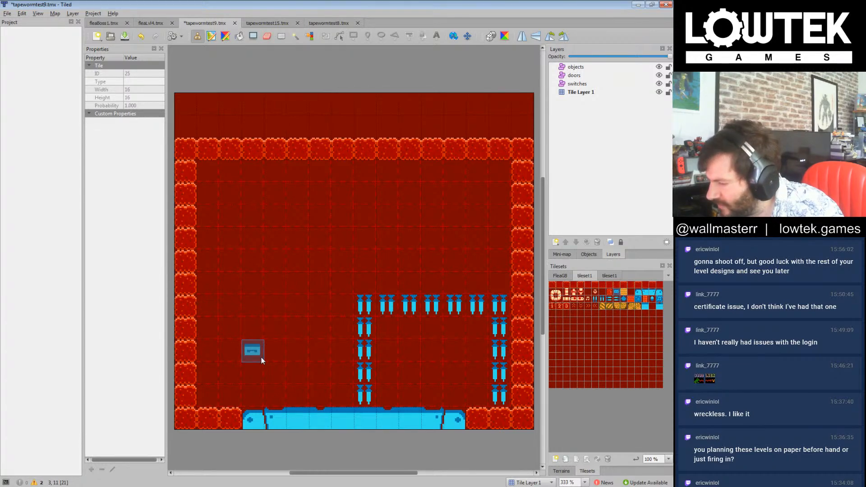
{"action": "left_click", "coordinate": [298, 329]}
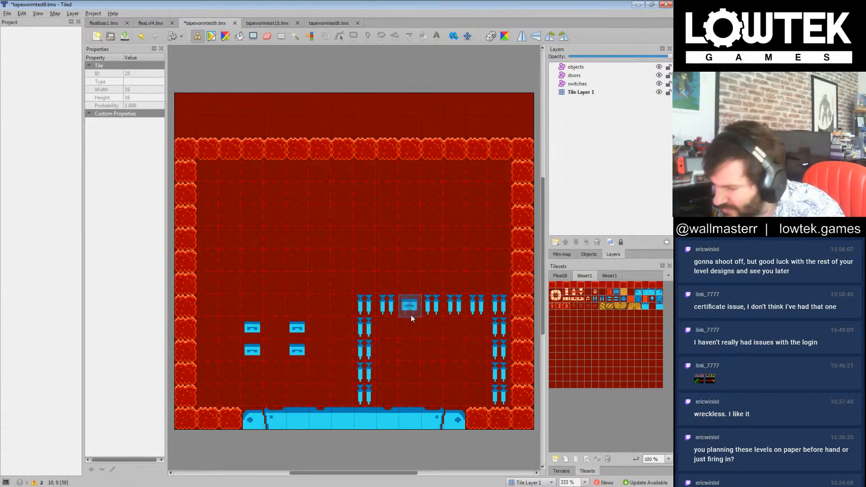
Step: Wall in the spiked chamber with a column beside it and a row above it, and replace its upper corner spikes with wall blocks
{"action": "left_click", "coordinate": [555, 294]}
{"action": "left_click_drag", "start_coordinate": [349, 303], "coordinate": [341, 382]}
{"action": "left_click_drag", "start_coordinate": [366, 284], "coordinate": [505, 287]}
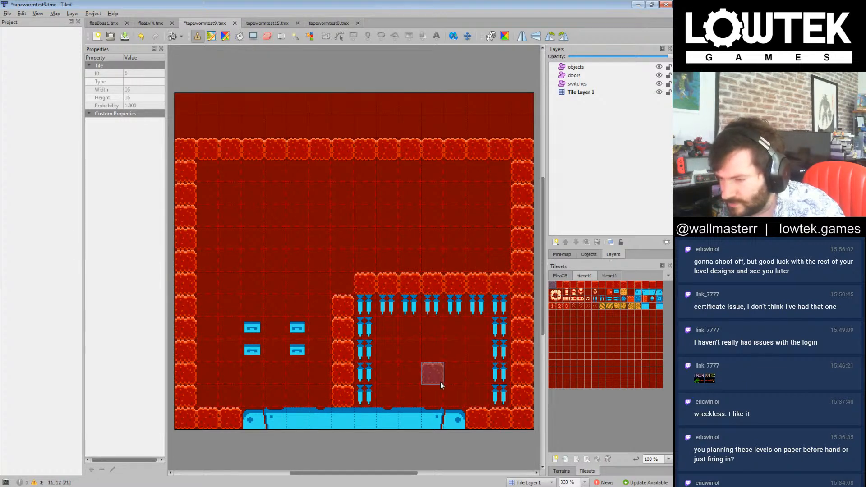
{"action": "left_click", "coordinate": [366, 306]}
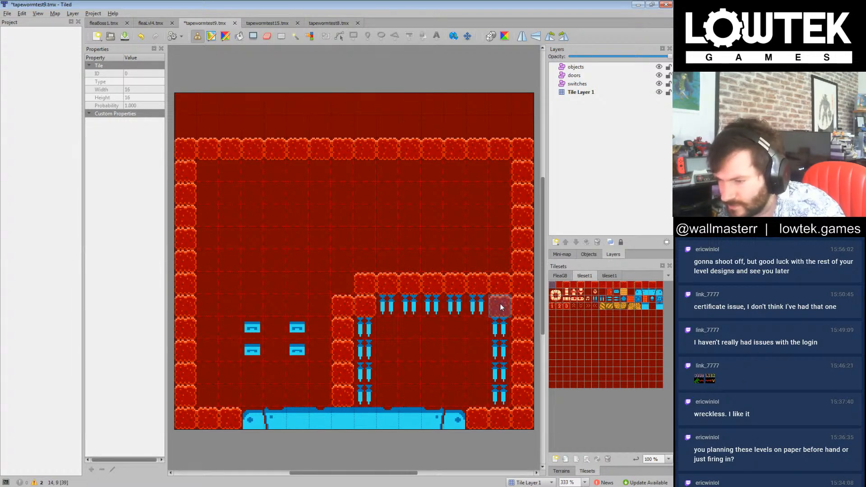
Step: Replace the downward spikes along both sides of the lower-right chamber with four sideways spikes each, pointing inward
{"action": "left_click", "coordinate": [616, 301]}
{"action": "left_click_drag", "start_coordinate": [508, 333], "coordinate": [503, 393]}
{"action": "left_click", "coordinate": [610, 306]}
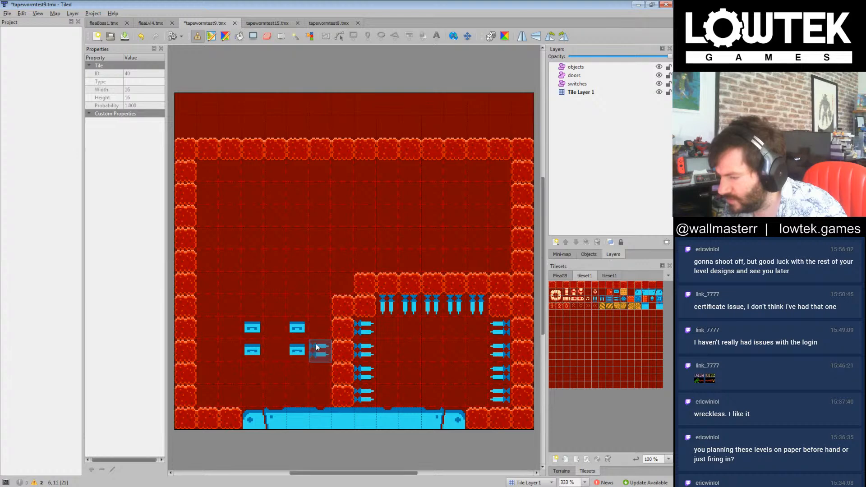
Step: Add cassette tiles to the lower-left group to complete a three-by-three grid
{"action": "left_click", "coordinate": [616, 300]}
{"action": "left_click", "coordinate": [275, 327]}
{"action": "left_click", "coordinate": [275, 350]}
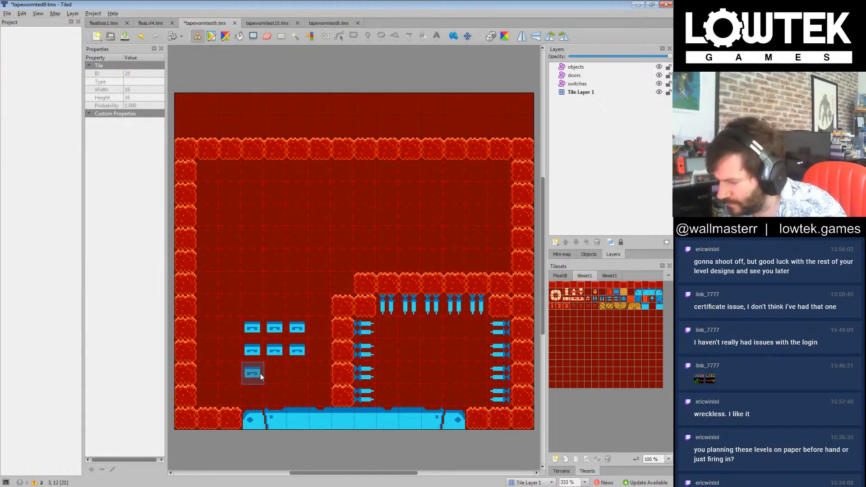
{"action": "left_click_drag", "start_coordinate": [264, 377], "coordinate": [305, 375]}
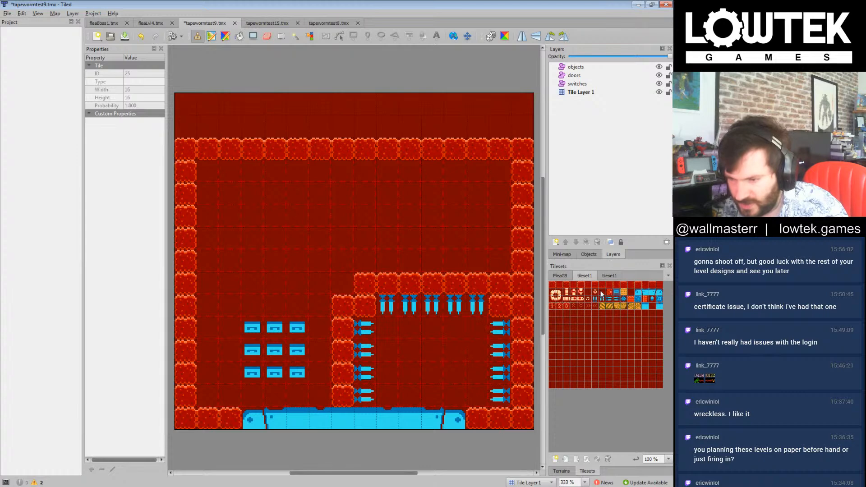
Step: Thicken the spiked chamber's left wall by one column, including the upper corner, and place four inward-pointing spikes along its new face
{"action": "left_click", "coordinate": [554, 286]}
{"action": "left_click_drag", "start_coordinate": [369, 324], "coordinate": [369, 392]}
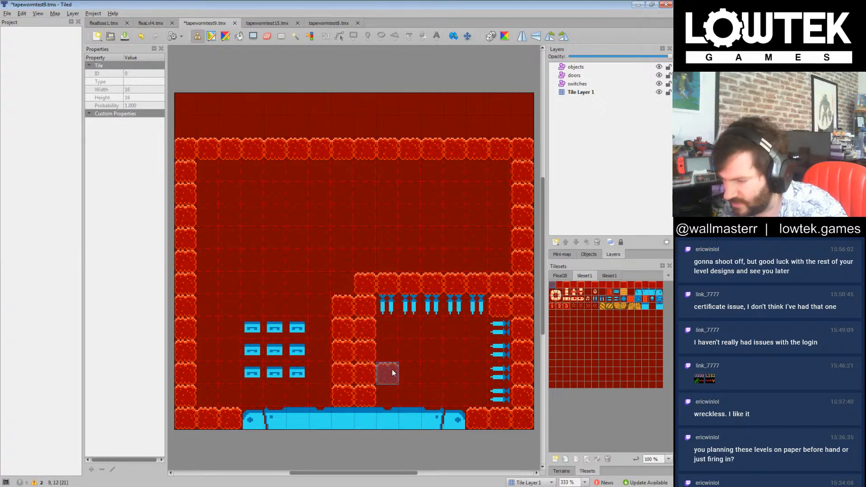
{"action": "left_click", "coordinate": [386, 307]}
{"action": "left_click", "coordinate": [605, 297]}
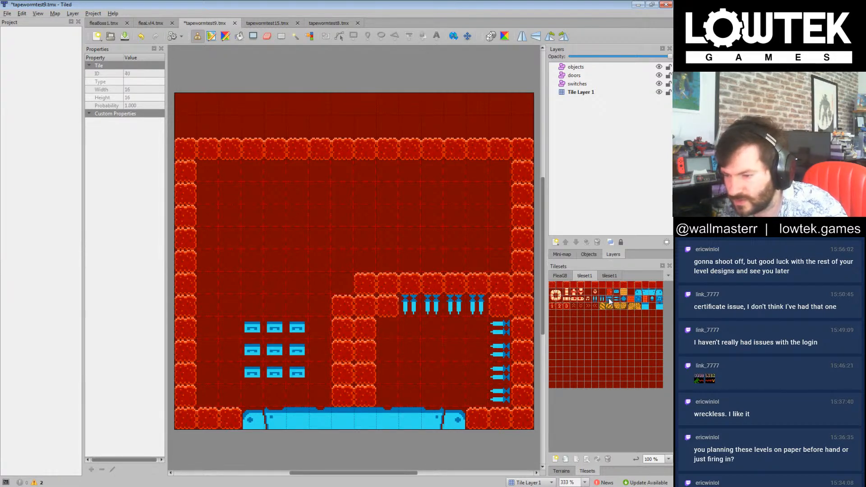
{"action": "left_click_drag", "start_coordinate": [391, 334], "coordinate": [389, 397]}
Step: Select the pale vertical block tile for painting inside the spiked chamber
{"action": "left_click", "coordinate": [566, 292]}
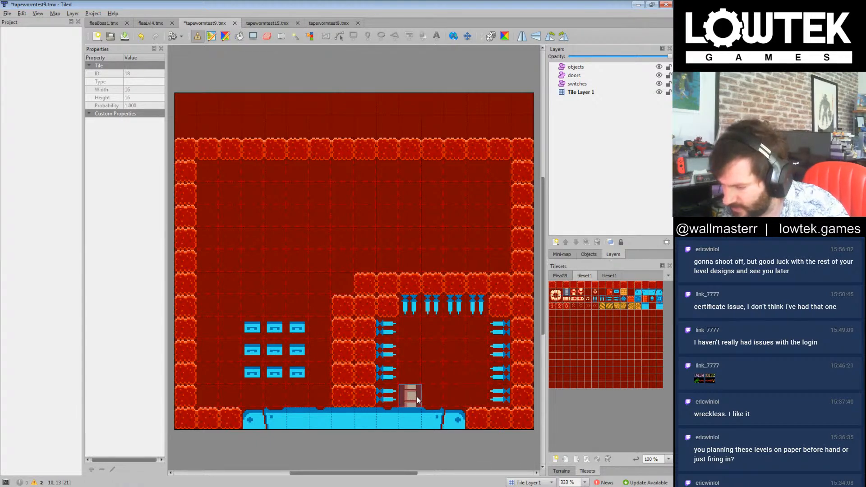
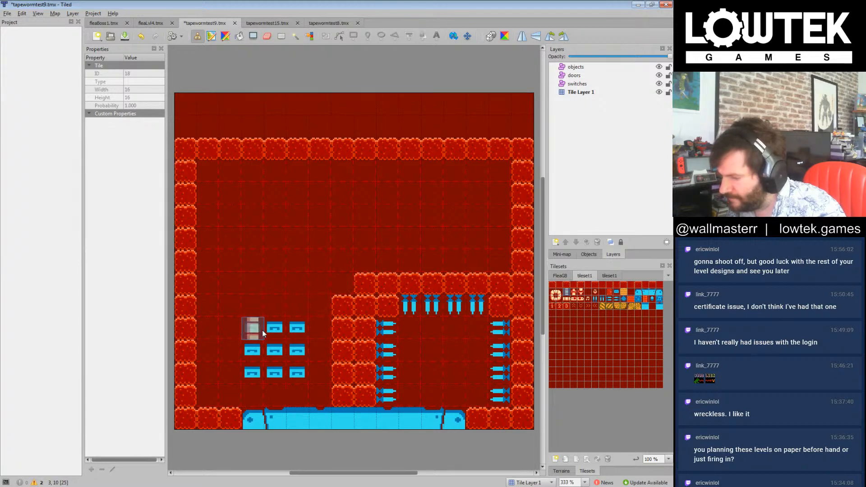
Step: Add a column of three blue drawer-like tiles beside the existing grid and extend the wall row above it, leaving two one-tile gaps
{"action": "left_click", "coordinate": [617, 298]}
{"action": "left_click_drag", "start_coordinate": [239, 337], "coordinate": [233, 377]}
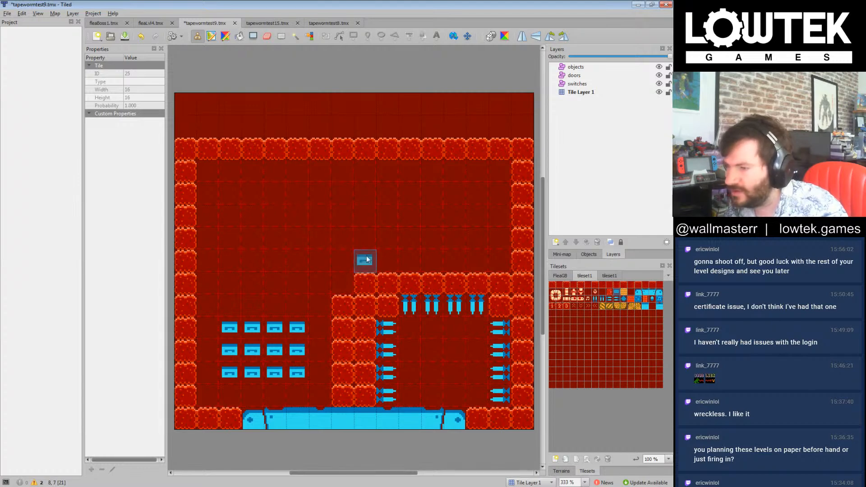
{"action": "left_click", "coordinate": [553, 285]}
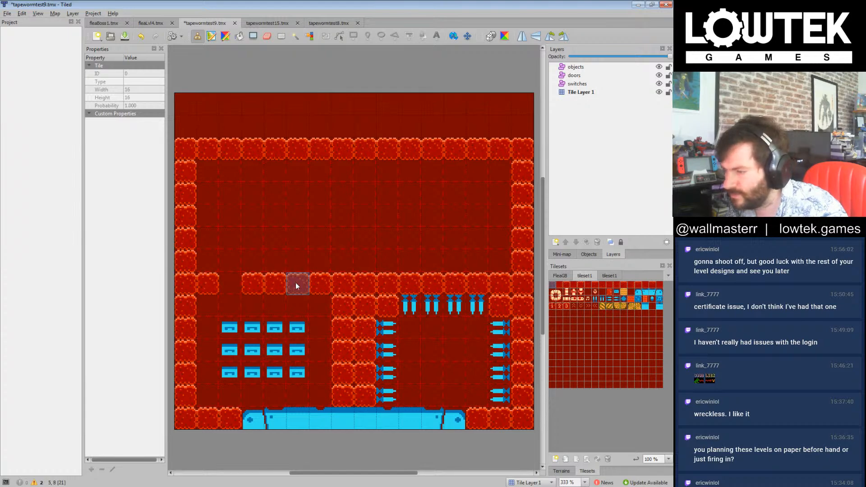
Step: Replace the outermost wall tile beside each gap above the blue grid with a blue double-spike tile pointing inward
{"action": "left_click", "coordinate": [611, 302]}
{"action": "left_click", "coordinate": [207, 283]}
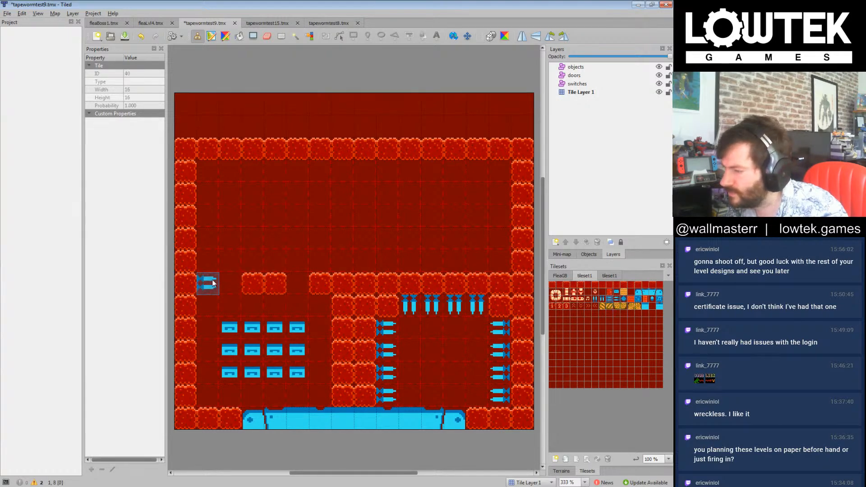
{"action": "left_click", "coordinate": [618, 305]}
{"action": "left_click", "coordinate": [321, 284]}
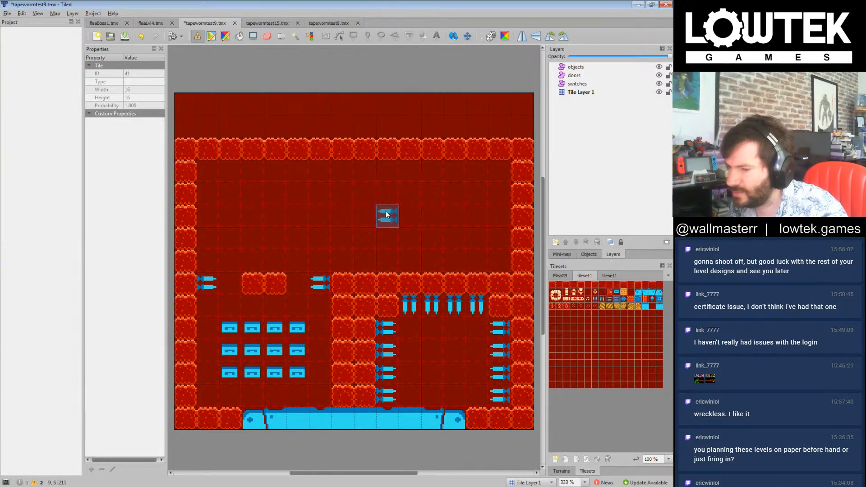
Step: Build a wall ledge across the middle of the map to the right wall, keeping a two-tile-high background corridor beneath it
{"action": "left_click", "coordinate": [554, 288]}
{"action": "mouse_move", "coordinate": [263, 256]}
{"action": "left_mouse_down"}
{"action": "mouse_move", "coordinate": [294, 209]}
{"action": "mouse_move", "coordinate": [453, 211]}
{"action": "mouse_move", "coordinate": [423, 256]}
{"action": "mouse_move", "coordinate": [483, 245]}
{"action": "mouse_move", "coordinate": [437, 238]}
{"action": "left_mouse_up"}
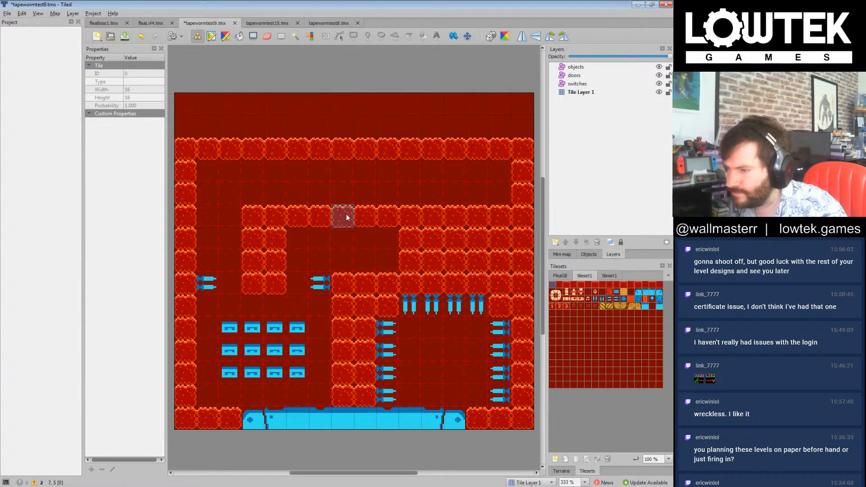
{"action": "left_click", "coordinate": [588, 292]}
{"action": "mouse_move", "coordinate": [414, 245]}
{"action": "left_mouse_down"}
{"action": "mouse_move", "coordinate": [479, 248]}
{"action": "mouse_move", "coordinate": [407, 249]}
{"action": "mouse_move", "coordinate": [412, 262]}
{"action": "left_mouse_up"}
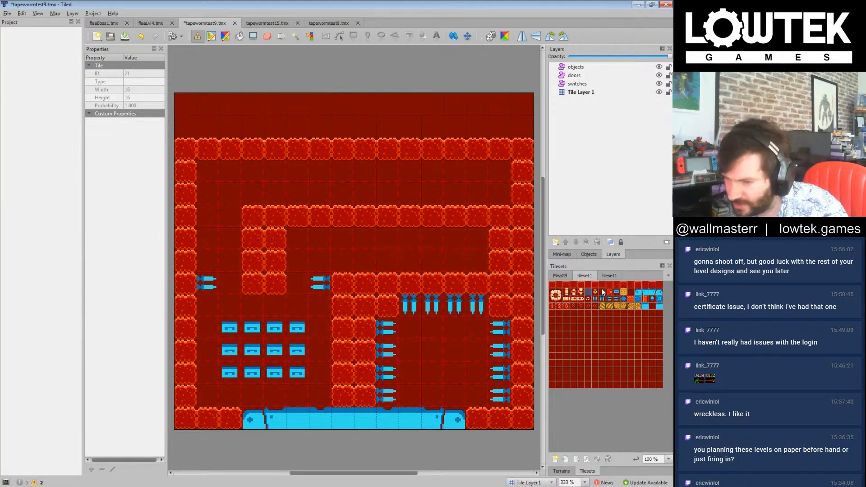
Step: Fill the two horizontal corridors with patterned blue tiles, 7 by 2 in the lower one and 10 by 2 in the upper one
{"action": "left_click", "coordinate": [640, 300]}
{"action": "mouse_move", "coordinate": [356, 244]}
{"action": "left_mouse_down"}
{"action": "mouse_move", "coordinate": [478, 261]}
{"action": "mouse_move", "coordinate": [365, 261]}
{"action": "left_mouse_up"}
{"action": "mouse_move", "coordinate": [298, 200]}
{"action": "left_mouse_down"}
{"action": "mouse_move", "coordinate": [498, 192]}
{"action": "mouse_move", "coordinate": [298, 174]}
{"action": "left_mouse_up"}
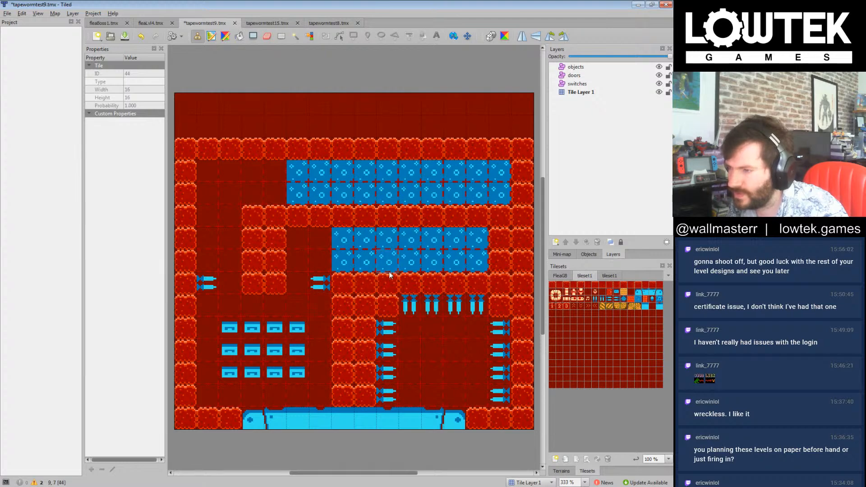
Step: Place a left-pointing double-spike tile at the upper corridor's right end and a wall tile directly below it
{"action": "left_click", "coordinate": [617, 299]}
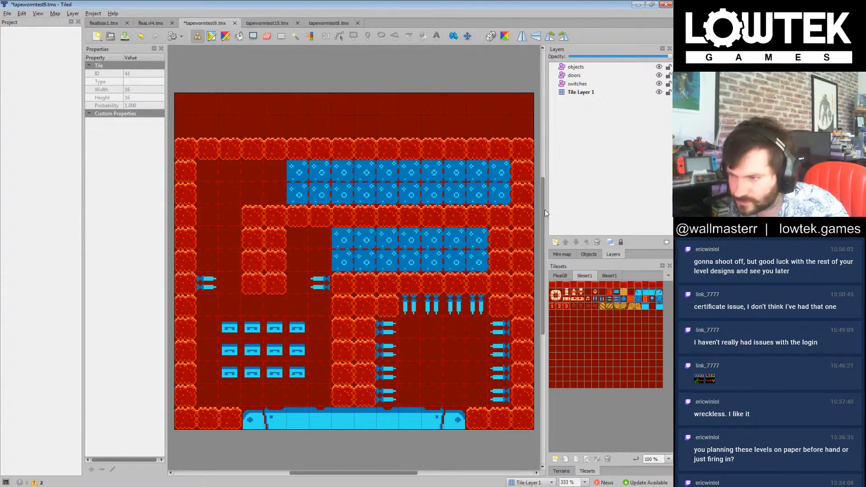
{"action": "left_click", "coordinate": [511, 179]}
{"action": "left_click", "coordinate": [641, 304]}
{"action": "left_click", "coordinate": [661, 300]}
{"action": "left_click", "coordinate": [661, 306]}
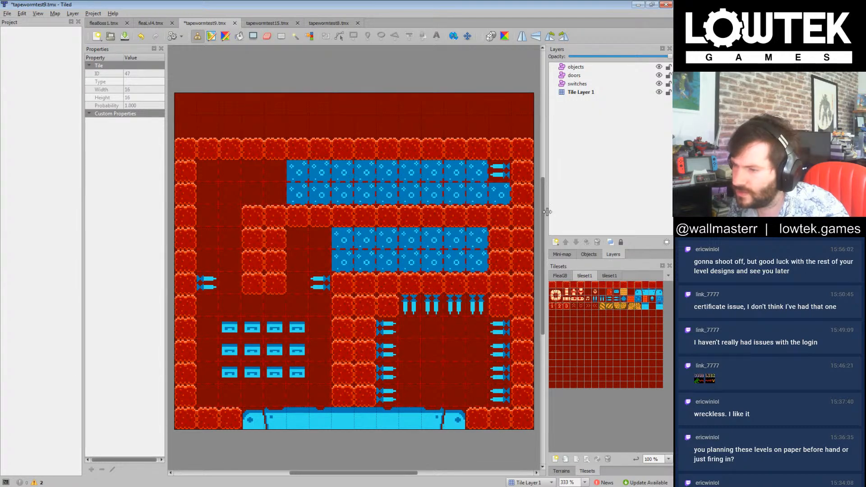
{"action": "left_click", "coordinate": [554, 288]}
{"action": "left_click", "coordinate": [502, 194]}
{"action": "left_click", "coordinate": [245, 216]}
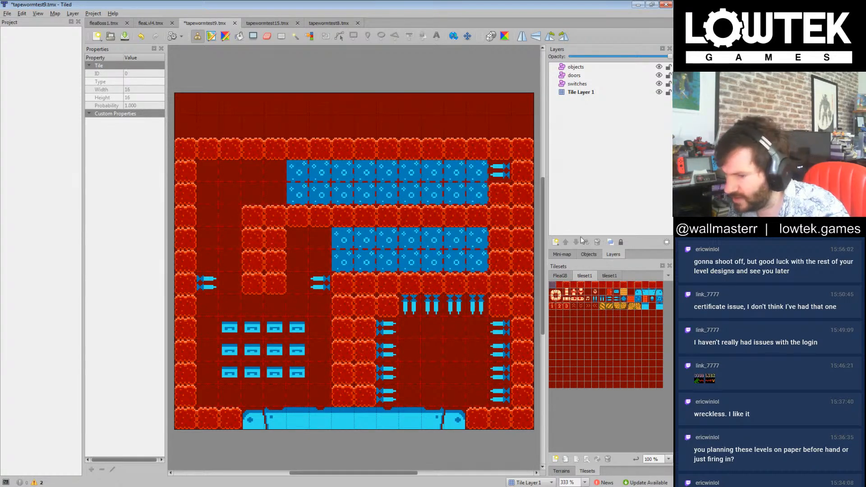
Step: Place two music-note tiles in the top row of the upper corridor's blue area
{"action": "left_click", "coordinate": [660, 303]}
{"action": "left_click", "coordinate": [411, 173]}
{"action": "left_click", "coordinate": [351, 175]}
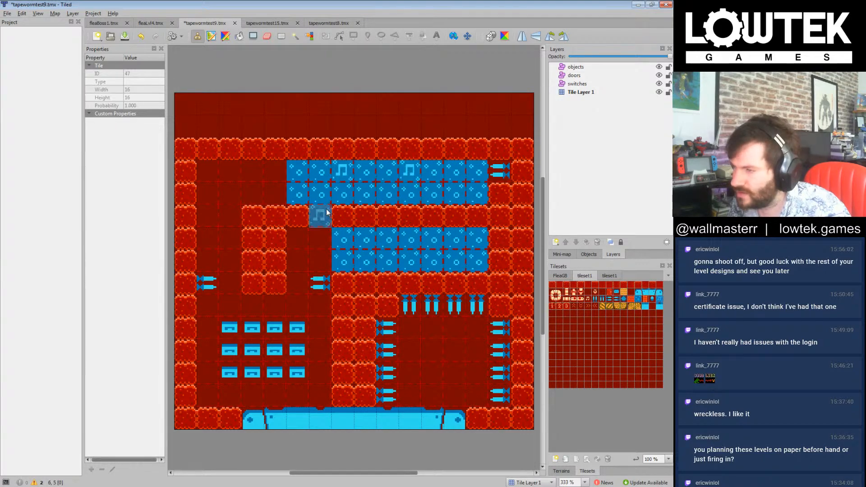
Step: Paint wall tiles into the room's upper-left corner to form a stepped edge
{"action": "left_click", "coordinate": [553, 286]}
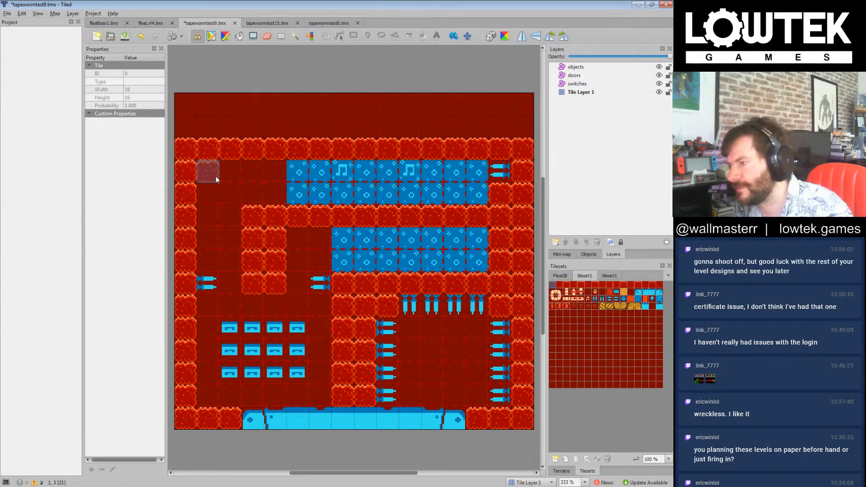
{"action": "left_click_drag", "start_coordinate": [213, 174], "coordinate": [209, 194]}
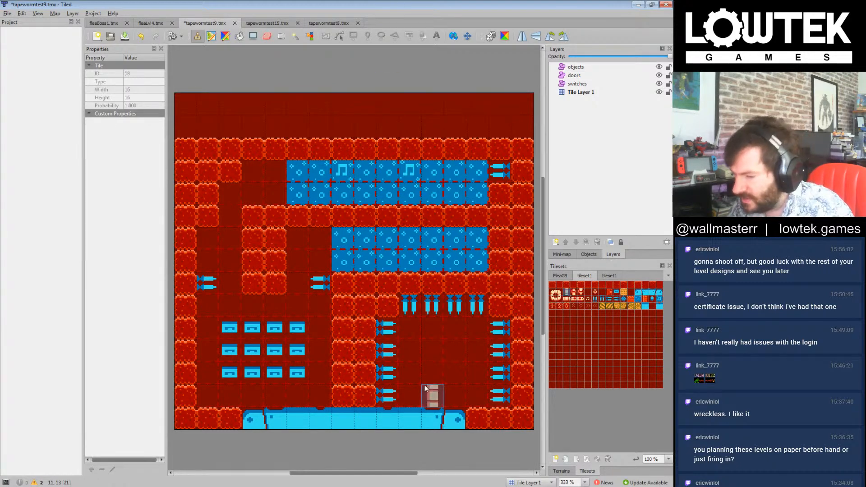
Step: Add a new tile layer and place three cream block tiles along the floor of each lower chamber
{"action": "left_click", "coordinate": [586, 170]}
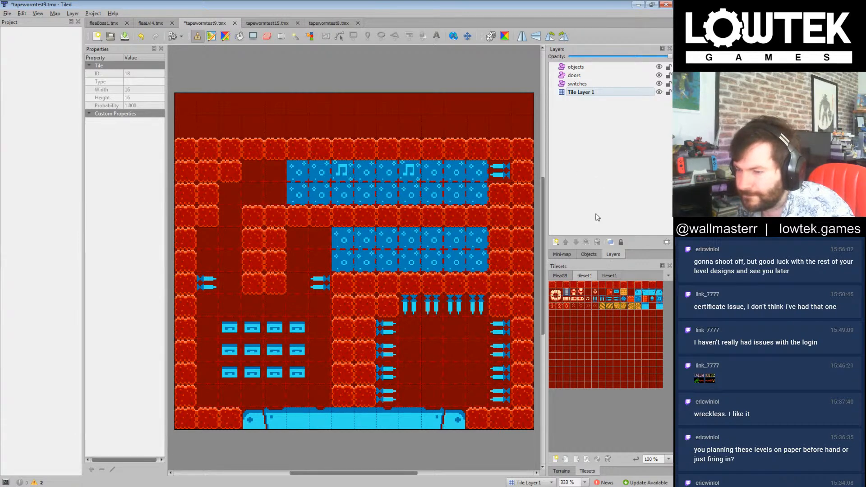
{"action": "left_click", "coordinate": [558, 244]}
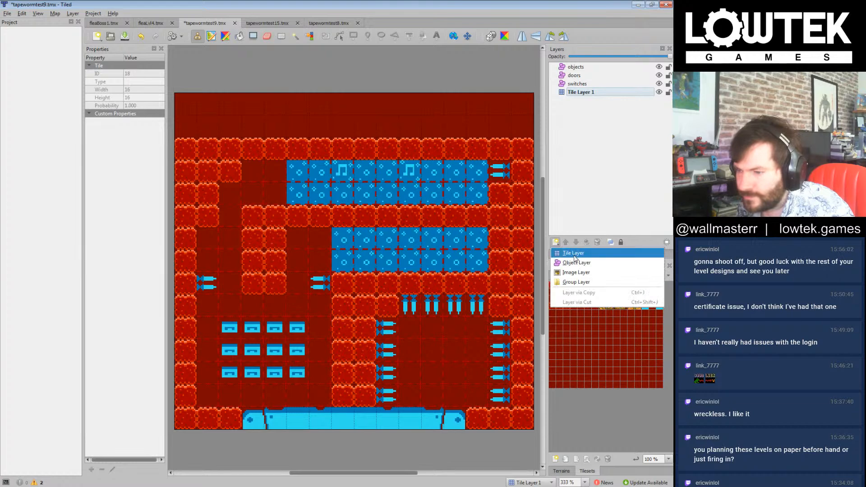
{"action": "left_click", "coordinate": [576, 255]}
{"action": "left_click", "coordinate": [432, 396]}
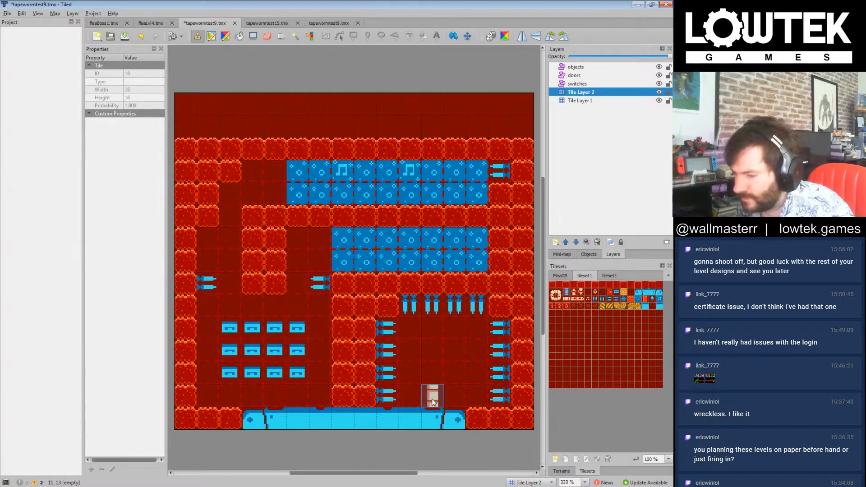
{"action": "left_click", "coordinate": [275, 396]}
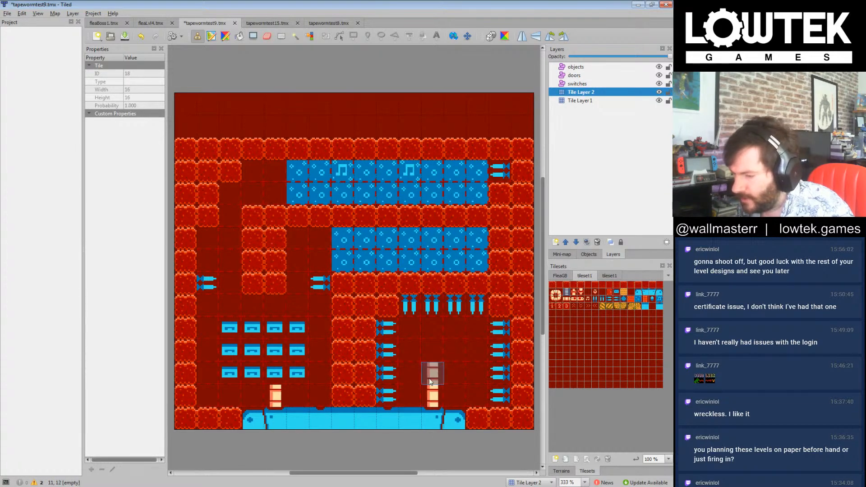
{"action": "left_click", "coordinate": [453, 397]}
{"action": "left_click", "coordinate": [253, 397]}
{"action": "left_click", "coordinate": [478, 397]}
{"action": "left_click", "coordinate": [230, 397]}
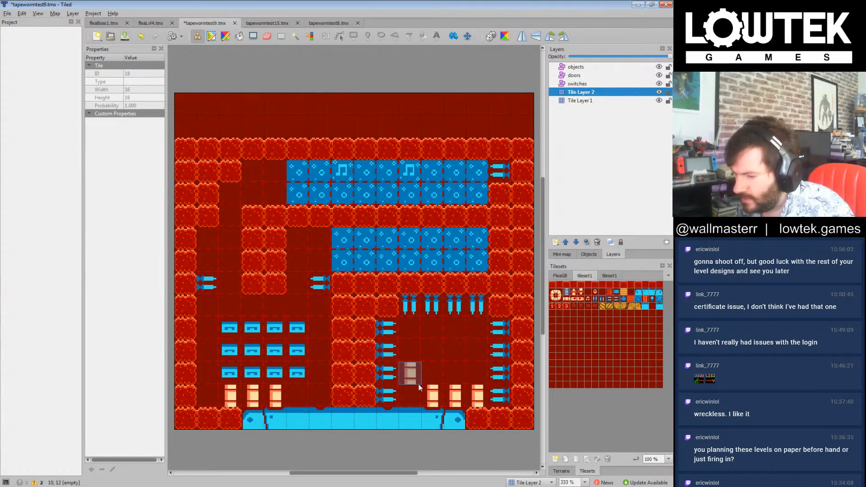
Step: Stack cream block tiles on the outermost floor block in each lower chamber to make columns four tiles high
{"action": "left_click", "coordinate": [477, 373]}
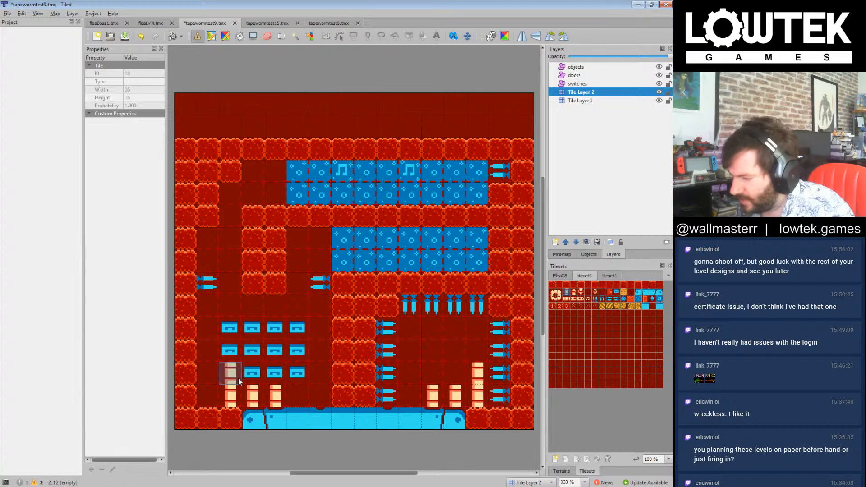
{"action": "left_click", "coordinate": [477, 351]}
{"action": "left_click", "coordinate": [234, 353]}
{"action": "left_click", "coordinate": [478, 331]}
{"action": "left_click", "coordinate": [237, 333]}
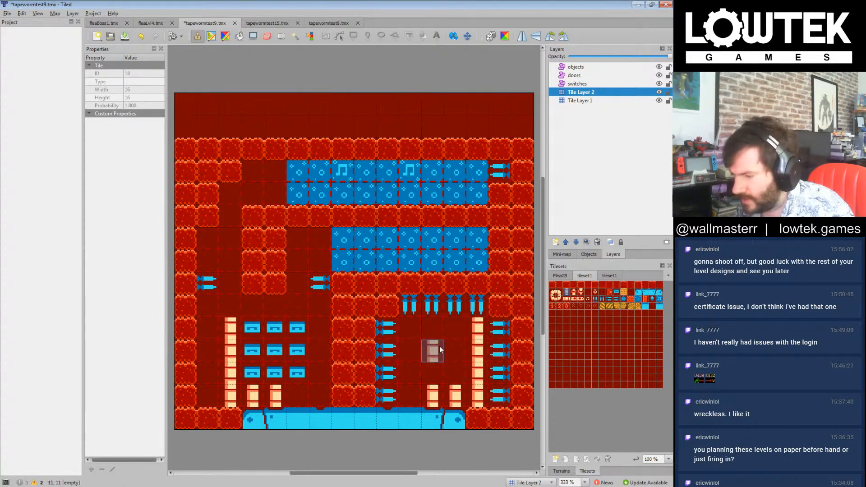
Step: Line the upper row of both lower chambers with cream block tiles and continue the innermost columns downward
{"action": "left_click", "coordinate": [458, 330]}
{"action": "left_click", "coordinate": [258, 327]}
{"action": "left_click", "coordinate": [430, 331]}
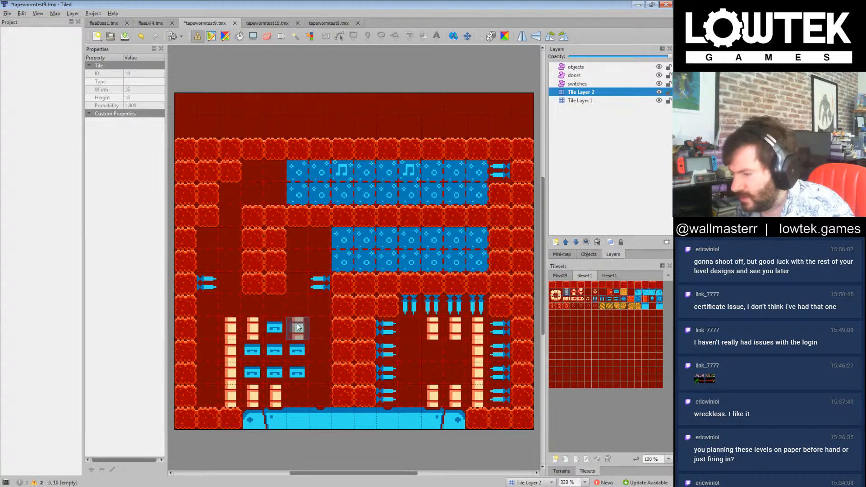
{"action": "left_click", "coordinate": [279, 329]}
{"action": "left_click", "coordinate": [406, 329]}
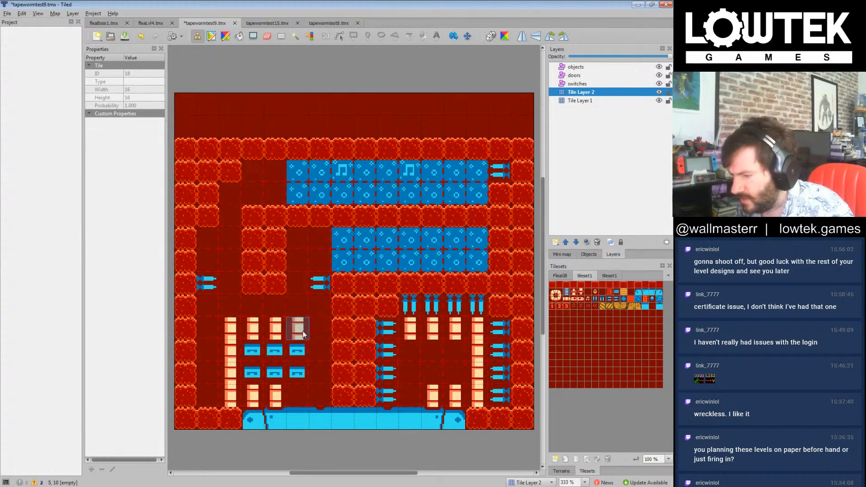
{"action": "left_click", "coordinate": [297, 355]}
{"action": "left_click_drag", "start_coordinate": [402, 357], "coordinate": [404, 375]}
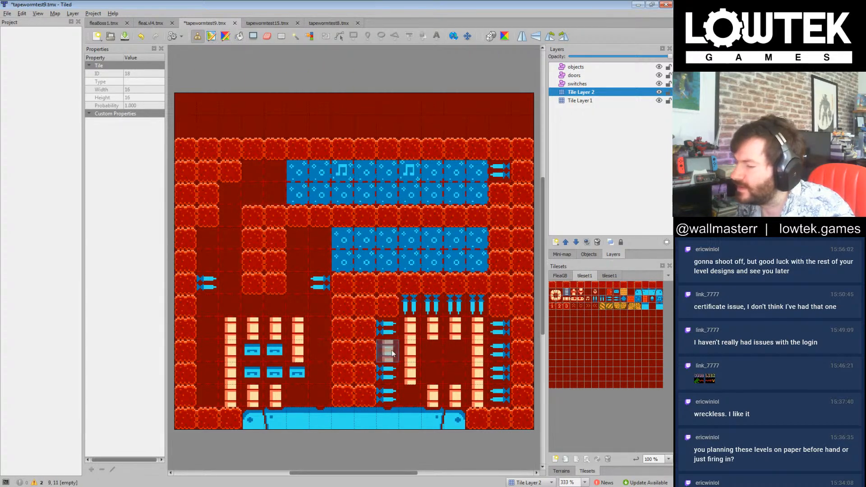
Step: Fill the gaps in the middle cream columns of both lower chambers and erase the lowest tile of the right chamber's innermost column
{"action": "left_click", "coordinate": [270, 349]}
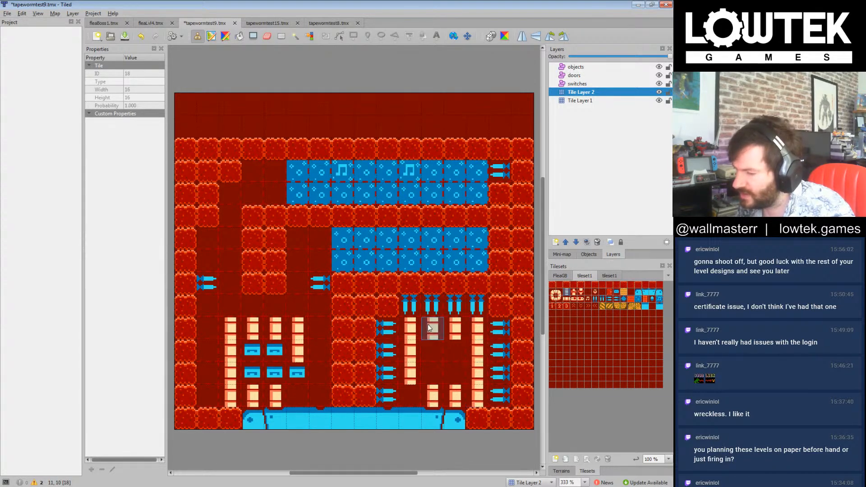
{"action": "left_click", "coordinate": [428, 354]}
{"action": "left_click", "coordinate": [257, 353]}
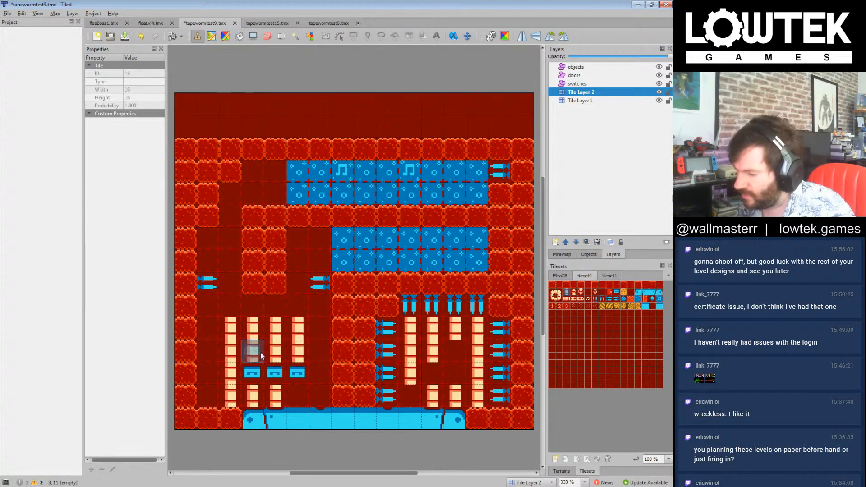
{"action": "left_click", "coordinate": [257, 375]}
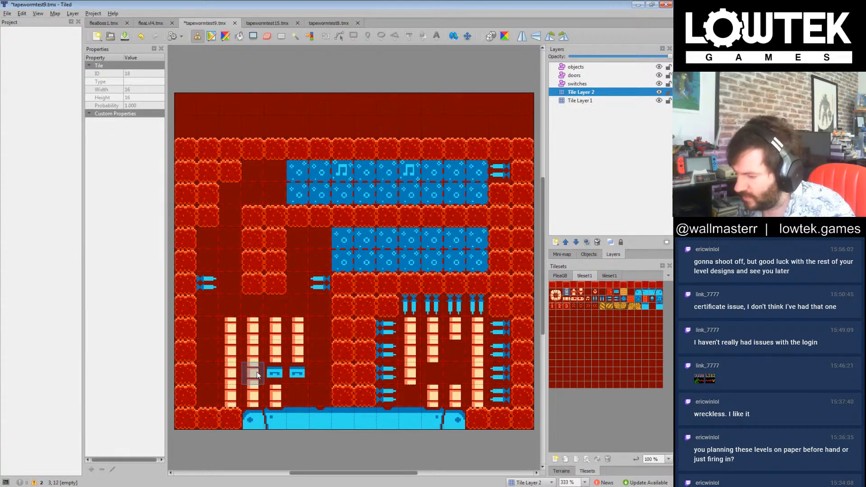
{"action": "left_click", "coordinate": [276, 375]}
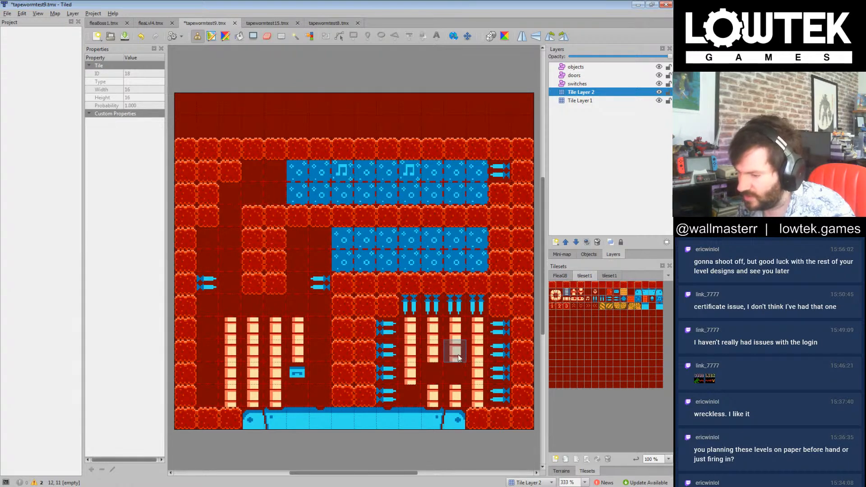
{"action": "left_click", "coordinate": [441, 376]}
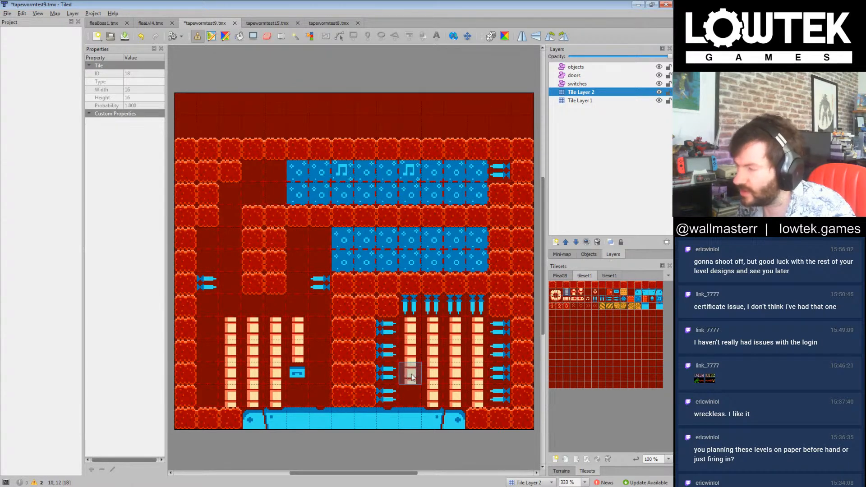
{"action": "left_click", "coordinate": [267, 36]}
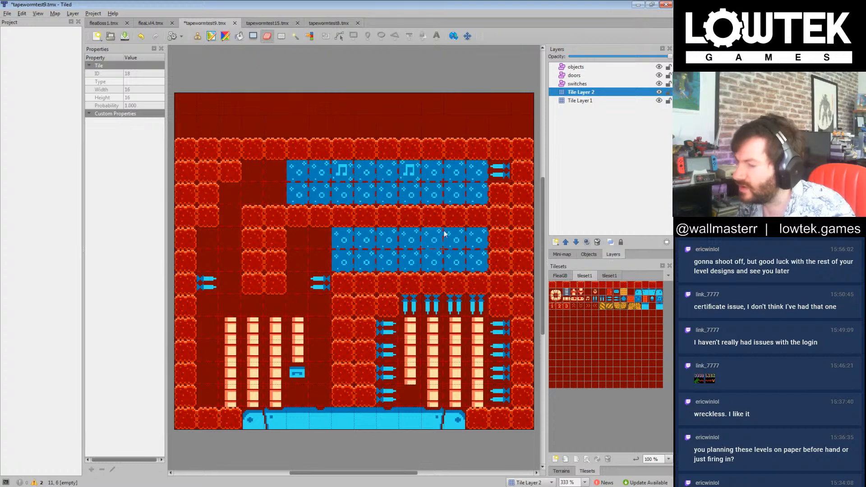
{"action": "left_click", "coordinate": [408, 378]}
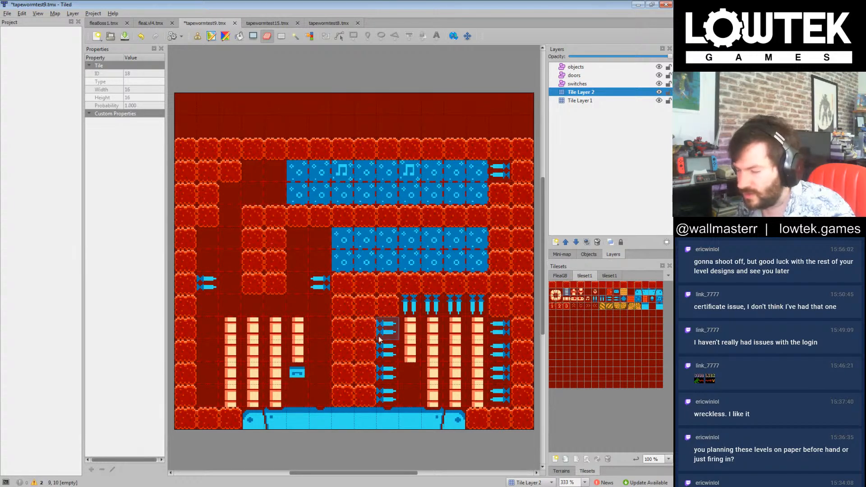
Step: Extend the left chamber's innermost cream column one tile up and down, and add a matching four-tile column beside it
{"action": "left_click", "coordinate": [574, 298]}
{"action": "left_click", "coordinate": [306, 374]}
{"action": "left_click", "coordinate": [316, 374]}
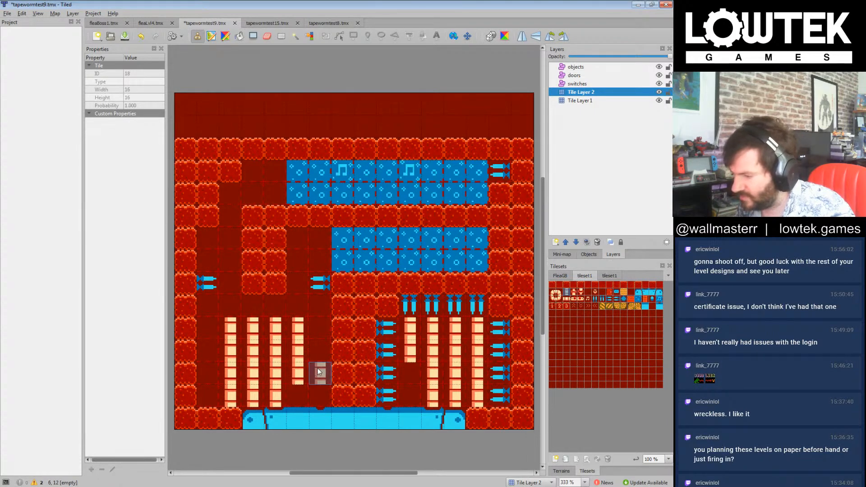
{"action": "left_click", "coordinate": [314, 346]}
{"action": "left_click", "coordinate": [315, 325]}
{"action": "left_click", "coordinate": [319, 314]}
{"action": "left_click", "coordinate": [302, 308]}
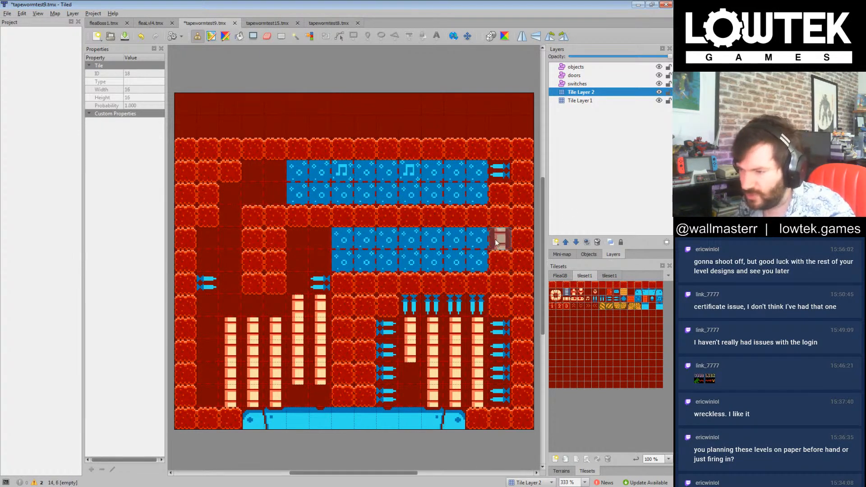
Step: Replace the lower corridor's blue area with wall tiles from tileset1 on Tile Layer 1
{"action": "left_click", "coordinate": [559, 276]}
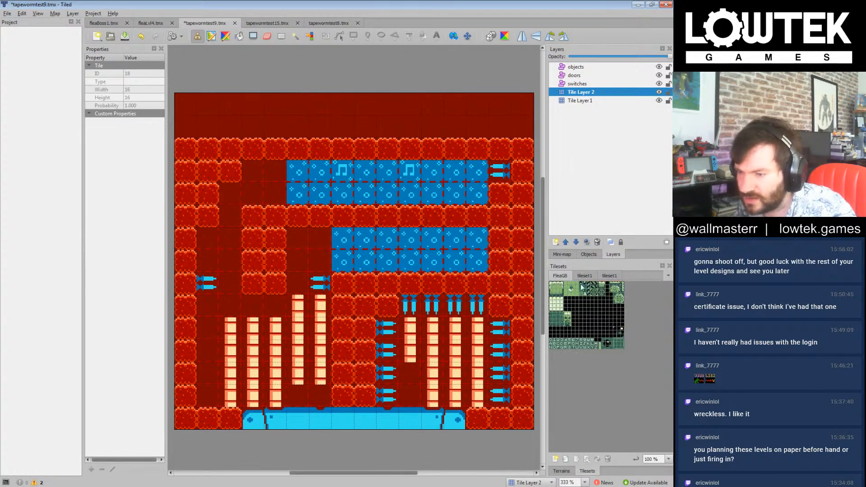
{"action": "left_click", "coordinate": [585, 276]}
{"action": "left_click", "coordinate": [553, 286]}
{"action": "left_click", "coordinate": [580, 100]}
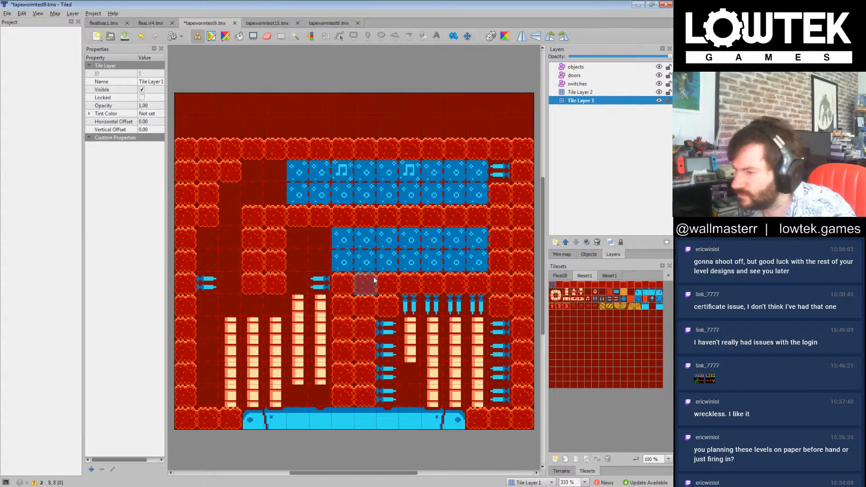
{"action": "mouse_move", "coordinate": [349, 261]}
{"action": "left_mouse_down"}
{"action": "mouse_move", "coordinate": [481, 245]}
{"action": "mouse_move", "coordinate": [377, 261]}
{"action": "left_mouse_up"}
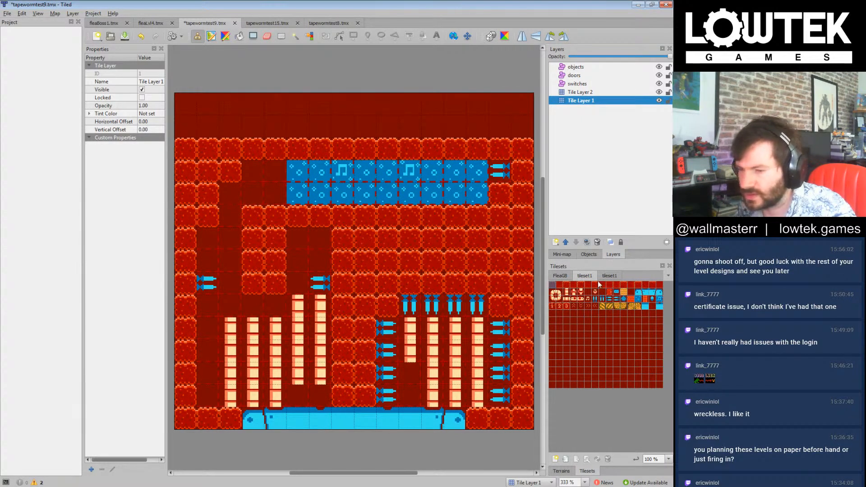
Step: Place a music-note tile atop the shaft above the left chamber and fill the shaft's right column down to the spike with wall tiles
{"action": "left_click", "coordinate": [588, 299]}
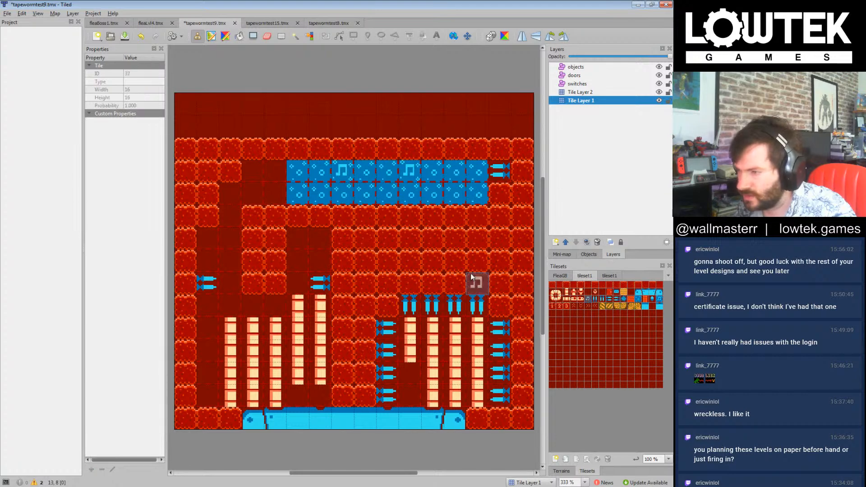
{"action": "left_click", "coordinate": [313, 242]}
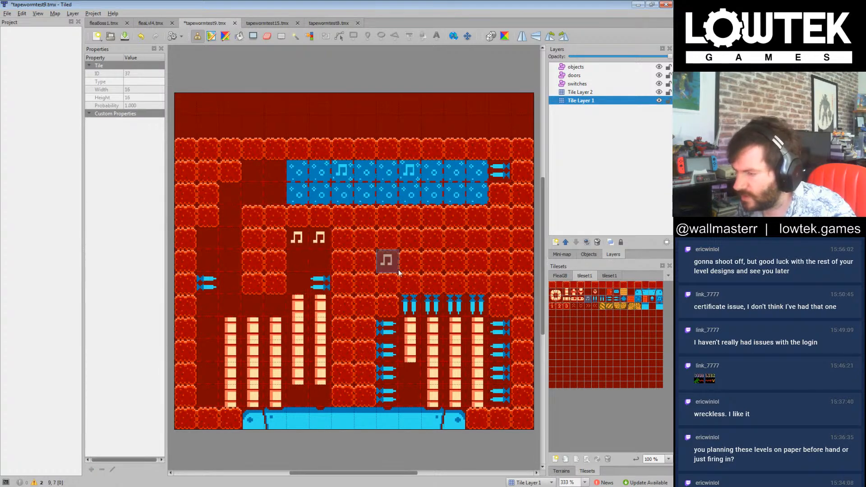
{"action": "left_click", "coordinate": [553, 286]}
{"action": "left_click", "coordinate": [318, 239]}
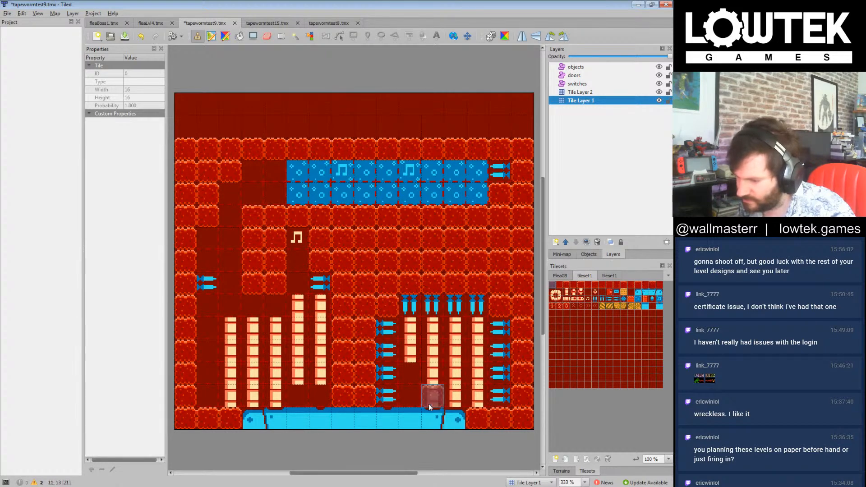
Step: Erase the existing cream block columns from both lower chambers on Tile Layer 2
{"action": "left_click", "coordinate": [582, 92]}
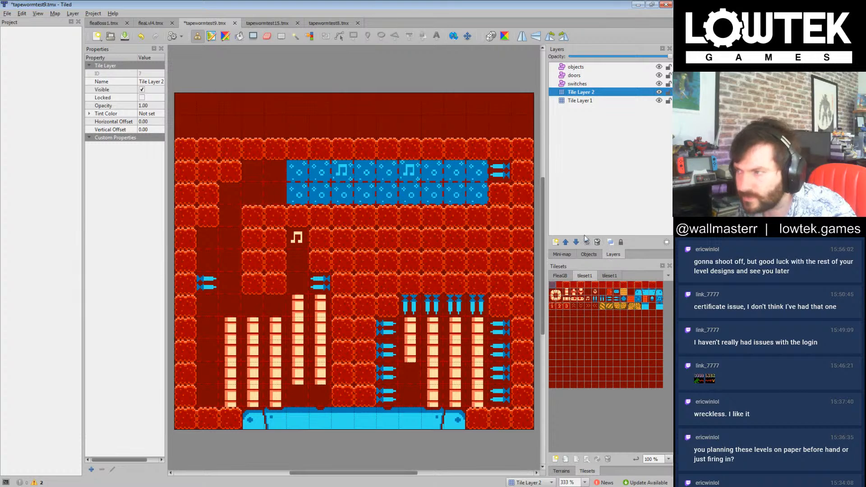
{"action": "left_click", "coordinate": [267, 36]}
{"action": "mouse_move", "coordinate": [272, 300]}
{"action": "left_mouse_down"}
{"action": "mouse_move", "coordinate": [231, 326]}
{"action": "mouse_move", "coordinate": [230, 373]}
{"action": "mouse_move", "coordinate": [365, 420]}
{"action": "mouse_move", "coordinate": [296, 395]}
{"action": "mouse_move", "coordinate": [418, 358]}
{"action": "mouse_move", "coordinate": [430, 329]}
{"action": "mouse_move", "coordinate": [485, 325]}
{"action": "left_mouse_up"}
Step: Paint two cream floor tiles in each lower chamber and build each chamber's inner one into a four-tile column
{"action": "left_click", "coordinate": [568, 293]}
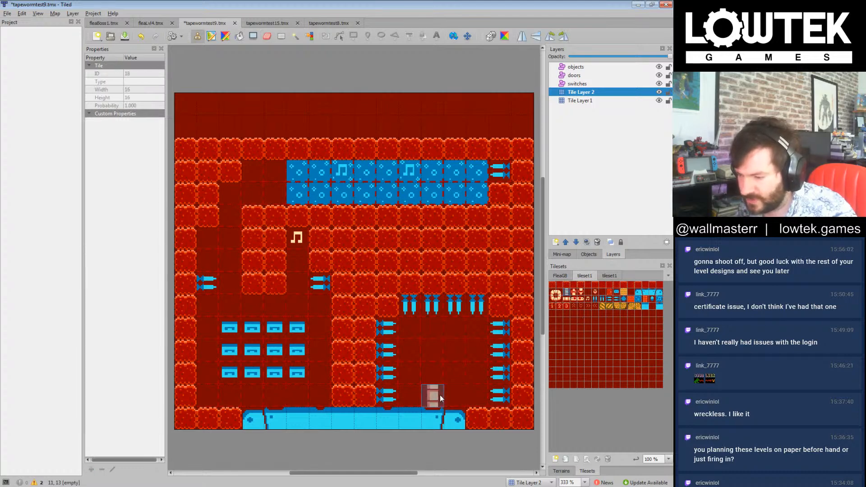
{"action": "left_click_drag", "start_coordinate": [436, 392], "coordinate": [413, 394]}
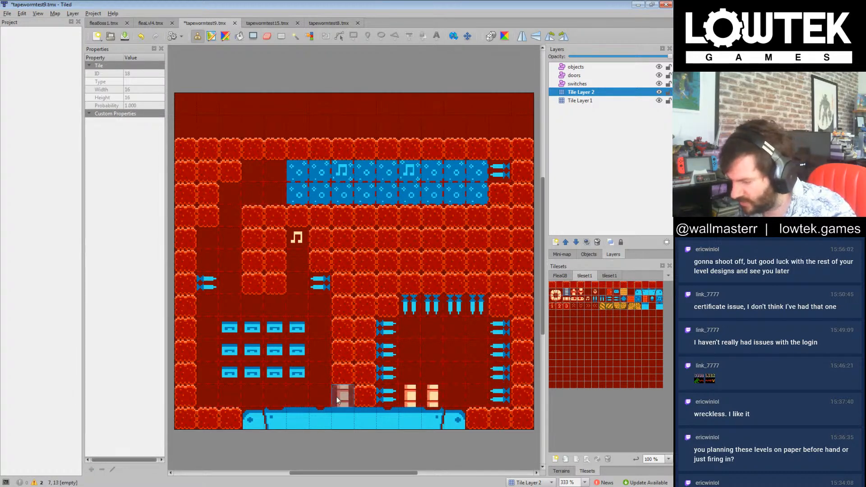
{"action": "left_click", "coordinate": [309, 398]}
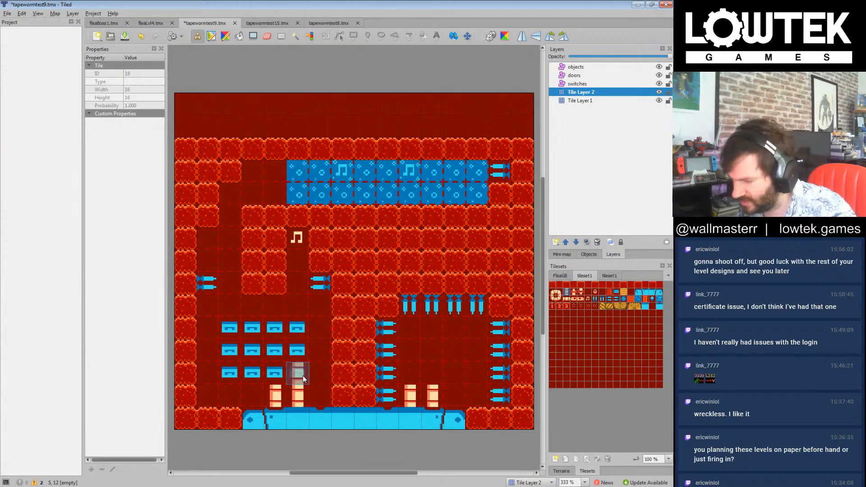
{"action": "left_click", "coordinate": [413, 377]}
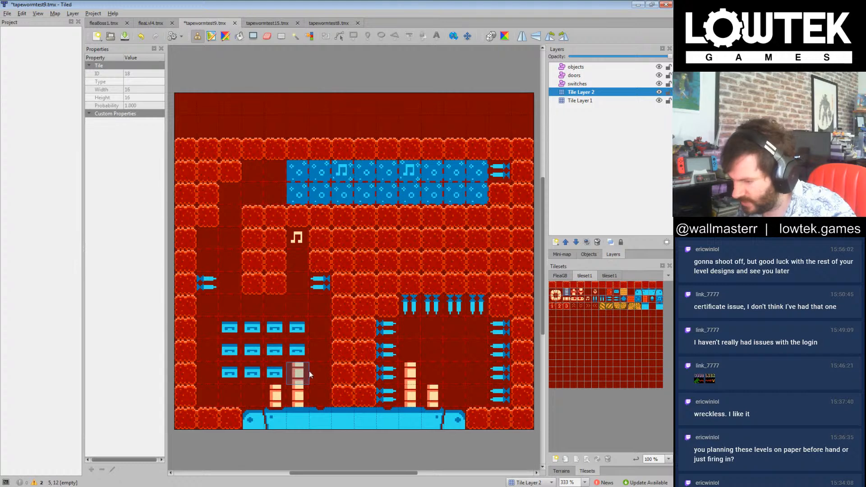
{"action": "left_click", "coordinate": [303, 353]}
{"action": "left_click", "coordinate": [410, 353]}
{"action": "left_click", "coordinate": [419, 329]}
Step: Extend the top row of cream tiles outward across both lower chambers, three more tiles in each
{"action": "left_click", "coordinate": [427, 330]}
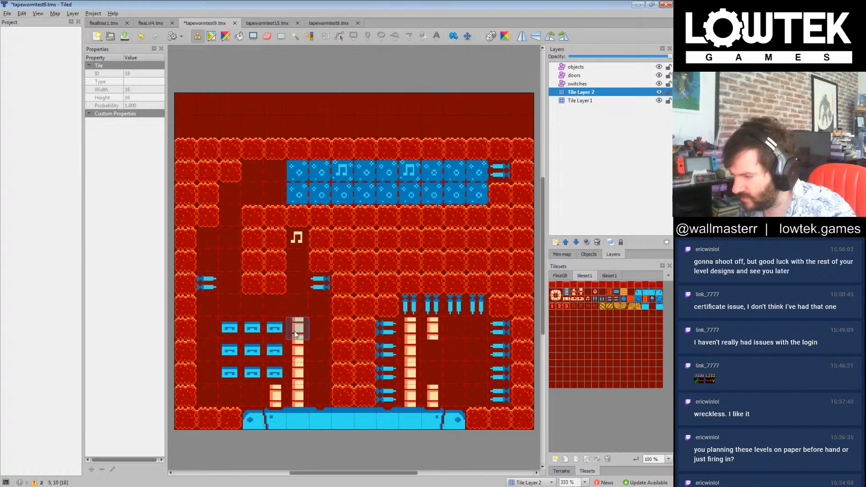
{"action": "left_click", "coordinate": [281, 329]}
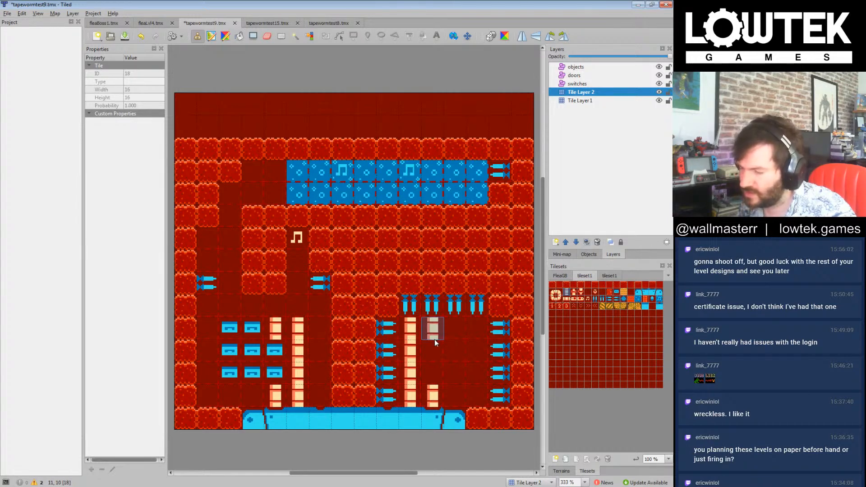
{"action": "left_click", "coordinate": [455, 329]}
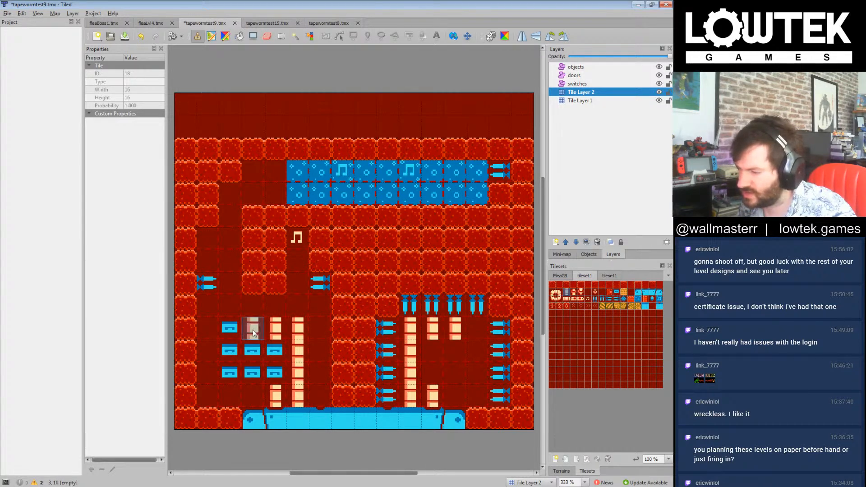
{"action": "left_click", "coordinate": [484, 335]}
{"action": "left_click", "coordinate": [234, 335]}
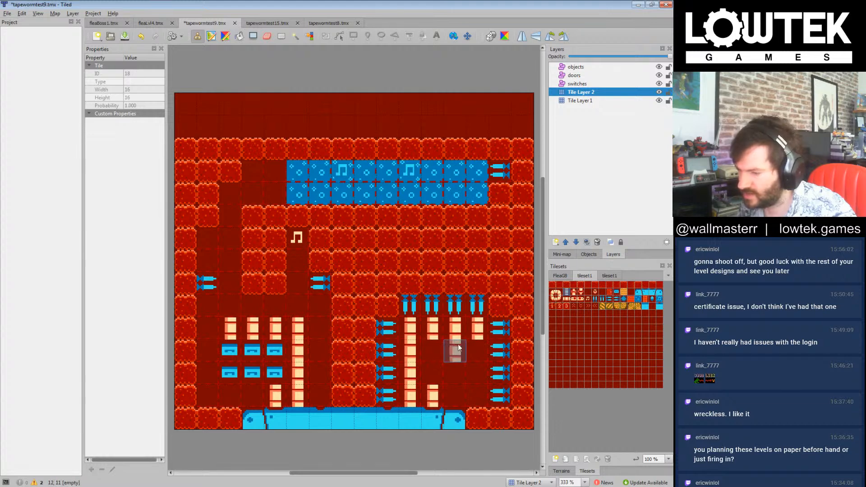
Step: Paint the second row of cream tiles in both lower chambers and join each chamber's second column down to the floor
{"action": "left_click", "coordinate": [235, 352]}
{"action": "left_click", "coordinate": [447, 355]}
{"action": "left_click", "coordinate": [253, 352]}
{"action": "left_click", "coordinate": [433, 354]}
{"action": "left_click", "coordinate": [274, 352]}
{"action": "left_click", "coordinate": [434, 374]}
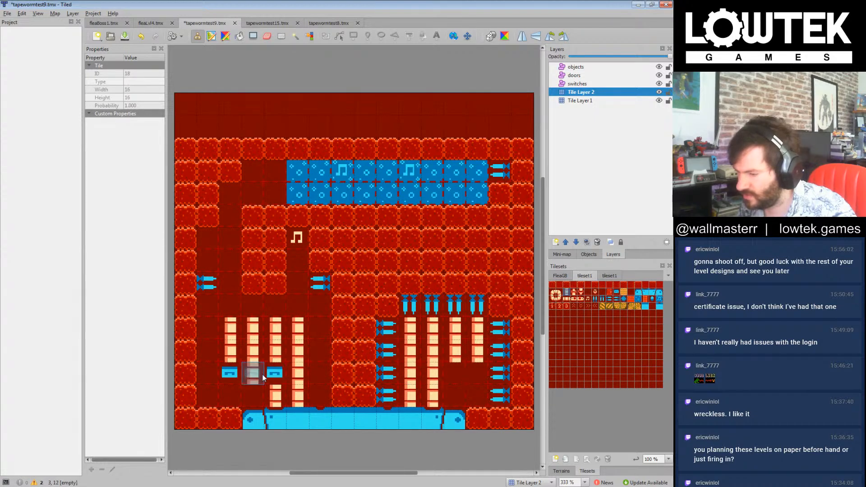
{"action": "left_click", "coordinate": [278, 378]}
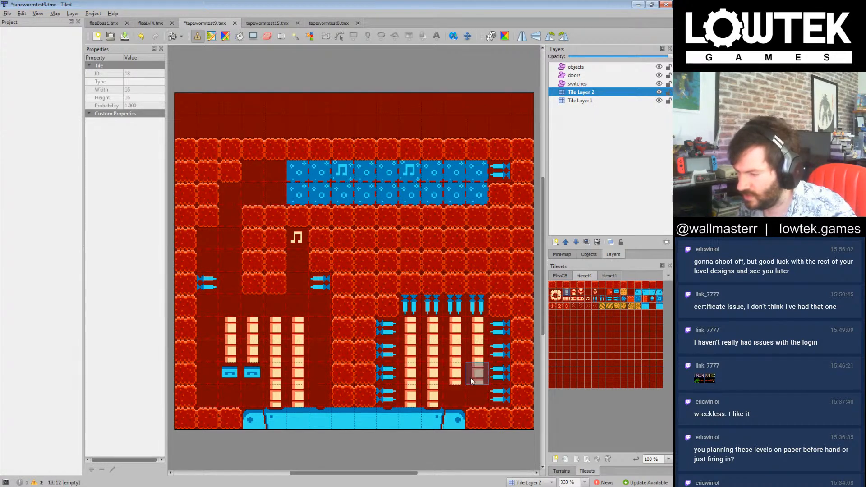
Step: Extend the right chamber's third cream column and the left chamber's two outer columns down to the floor
{"action": "left_click", "coordinate": [451, 393]}
{"action": "left_click", "coordinate": [235, 377]}
{"action": "left_click", "coordinate": [252, 378]}
{"action": "left_click", "coordinate": [252, 394]}
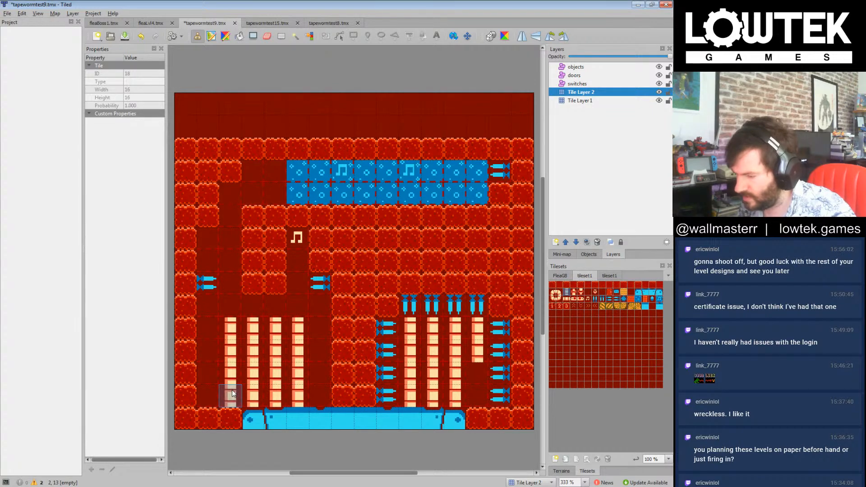
{"action": "left_click", "coordinate": [233, 393]}
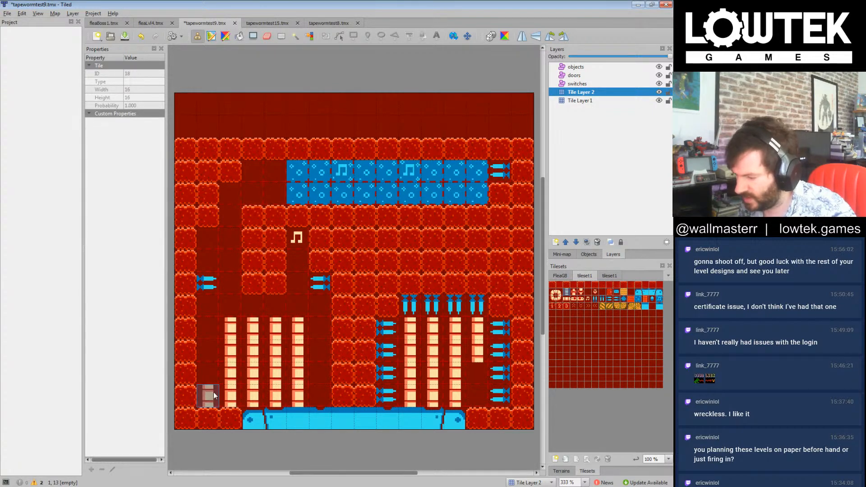
Step: Add a five-tile cream column along the left chamber's outer wall and extend the neighbouring column up the passage to the upper corridor
{"action": "left_click", "coordinate": [214, 395]}
{"action": "left_click", "coordinate": [208, 374]}
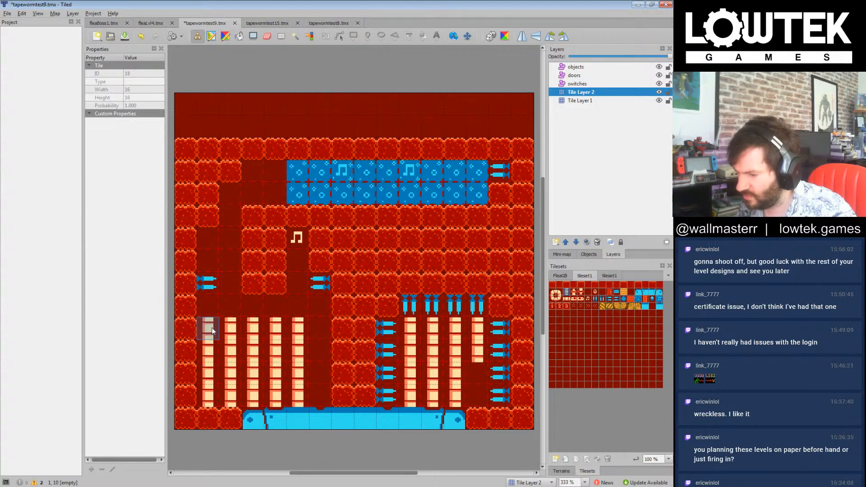
{"action": "left_click", "coordinate": [212, 316]}
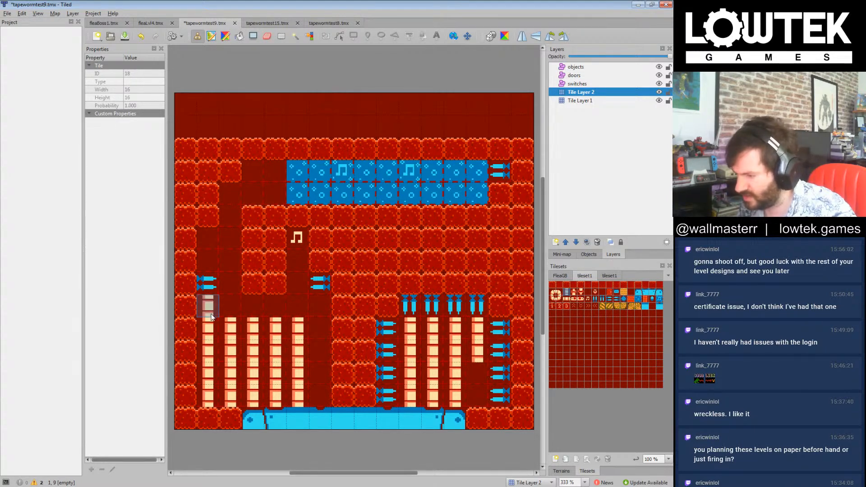
{"action": "left_click", "coordinate": [226, 314]}
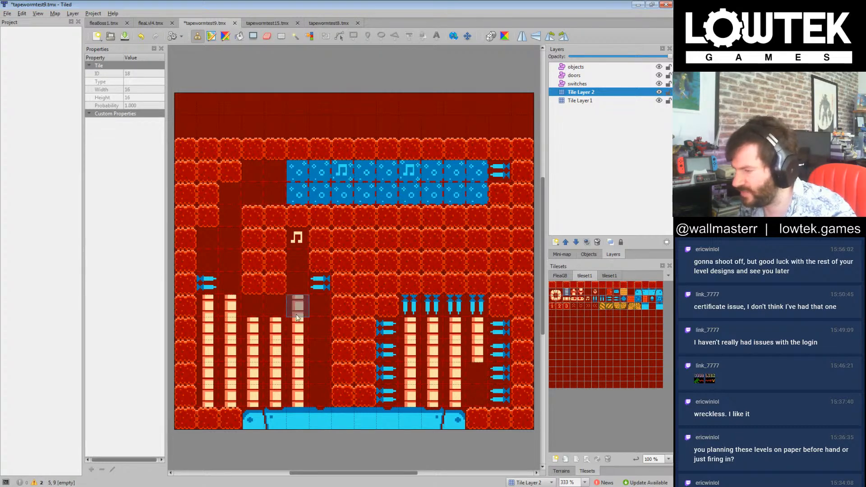
{"action": "left_click_drag", "start_coordinate": [230, 285], "coordinate": [226, 194]}
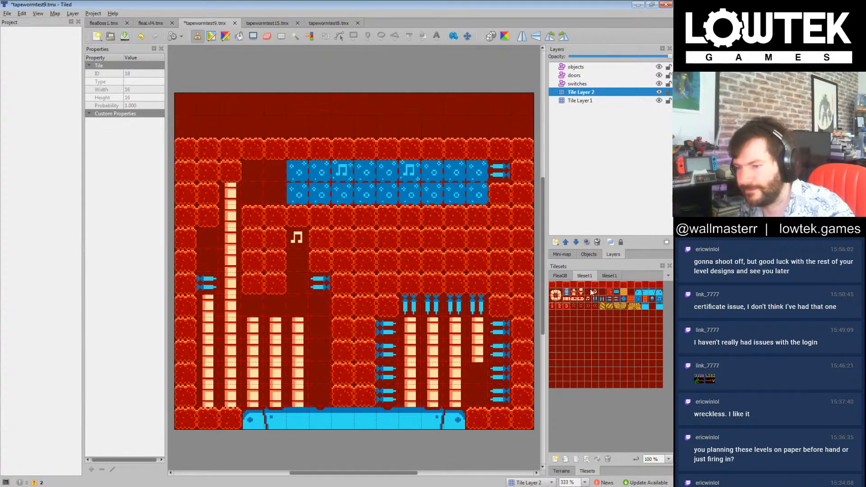
Step: Paint a two-tile background shaft beneath the right end of the blue area and place a music-note tile in its lower cell
{"action": "left_click_drag", "start_coordinate": [470, 223], "coordinate": [473, 242]}
{"action": "left_click", "coordinate": [567, 291]}
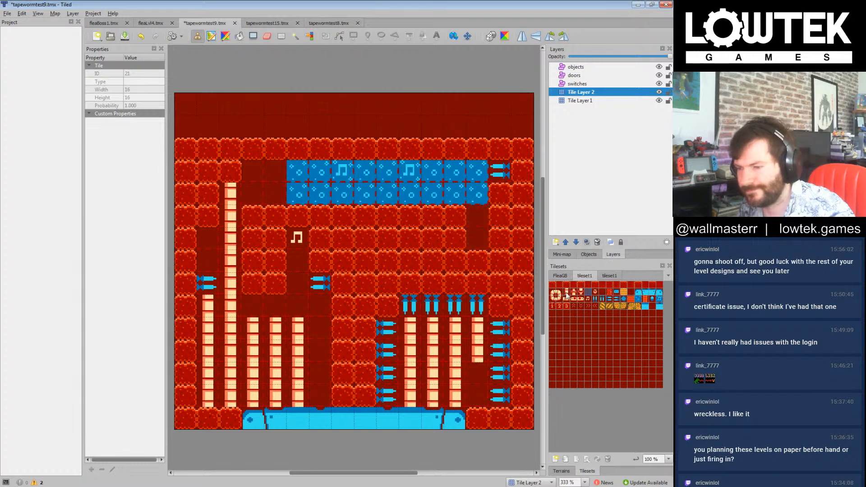
{"action": "left_click", "coordinate": [588, 299]}
{"action": "left_click", "coordinate": [481, 238]}
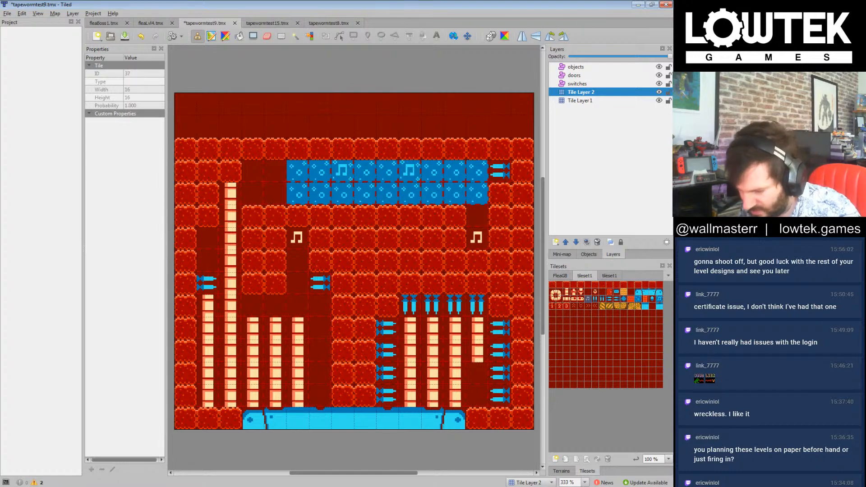
Step: Switch to the running ubuntu2 virtual machine in Oracle VM VirtualBox, reposition its window and put it out of view
{"action": "key", "text": "alt+Tab"}
{"action": "key", "text": "alt+Tab"}
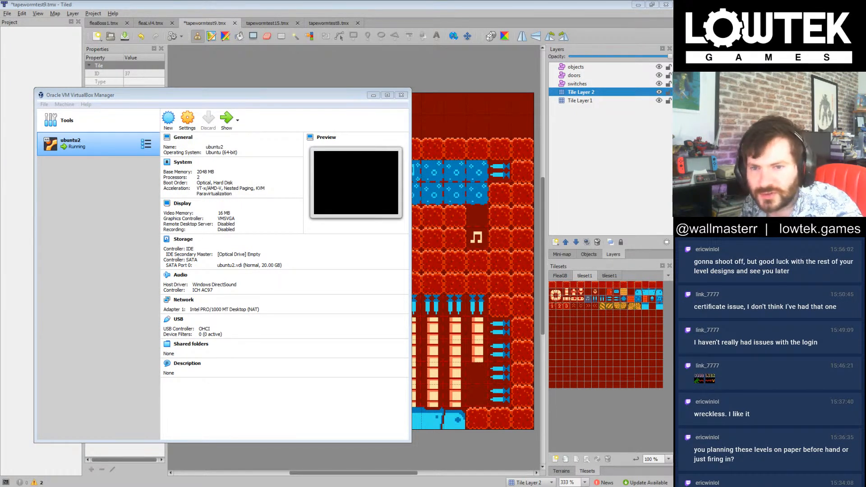
{"action": "left_click_drag", "start_coordinate": [672, 121], "coordinate": [303, 121]}
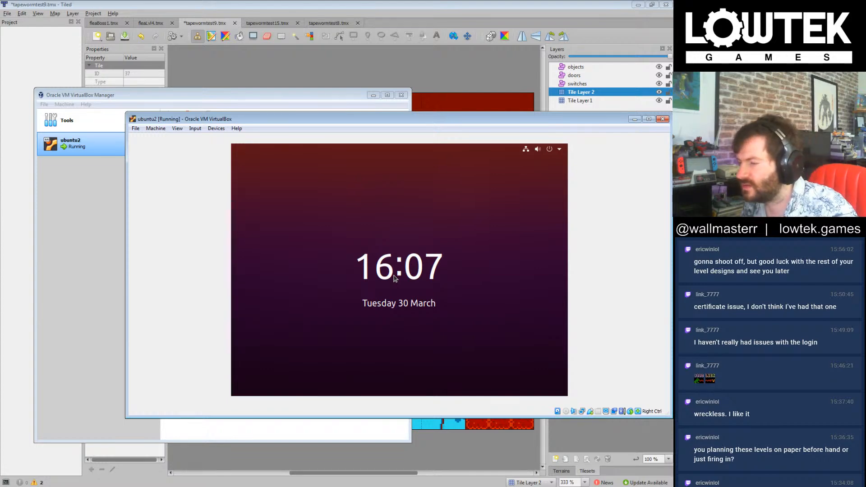
{"action": "left_click_drag", "start_coordinate": [387, 122], "coordinate": [301, 82]}
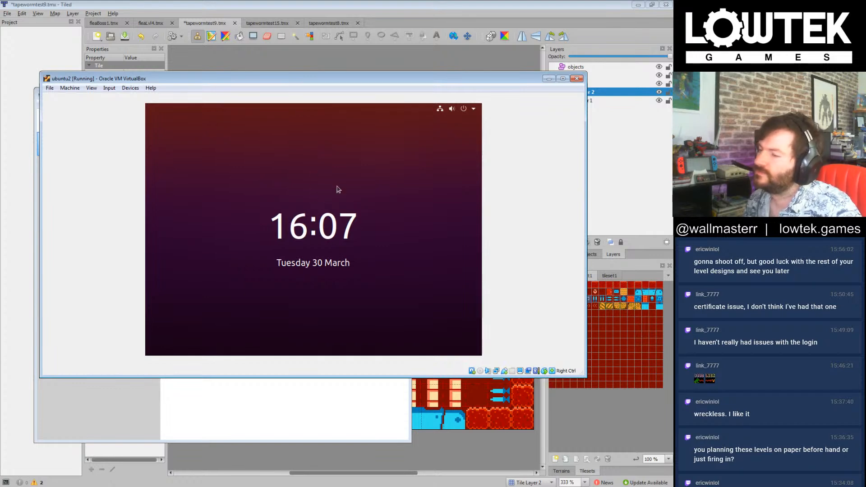
{"action": "left_click_drag", "start_coordinate": [300, 72], "coordinate": [351, 130]}
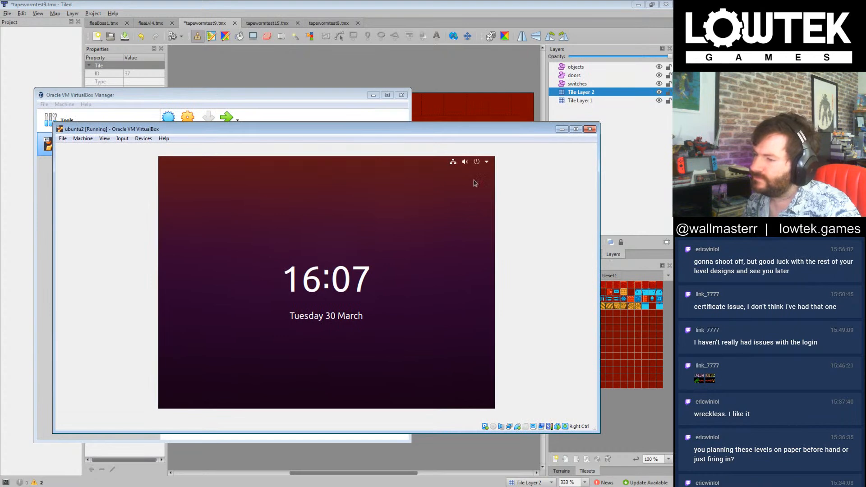
{"action": "mouse_move", "coordinate": [545, 134]}
{"action": "left_mouse_down"}
{"action": "mouse_move", "coordinate": [364, 288]}
{"action": "mouse_move", "coordinate": [550, 148]}
{"action": "left_mouse_up"}
{"action": "left_click", "coordinate": [567, 143]}
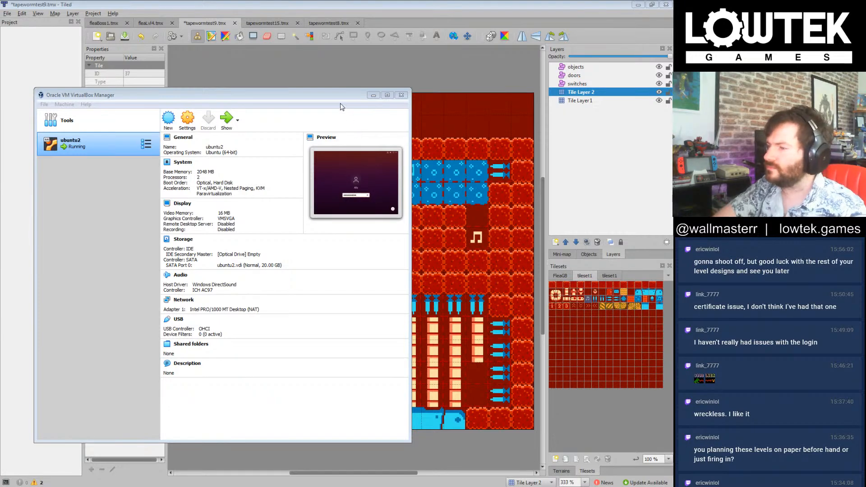
Step: Move and narrow the VirtualBox Manager window, and close it to return to Tiled
{"action": "left_click_drag", "start_coordinate": [336, 96], "coordinate": [478, 61]}
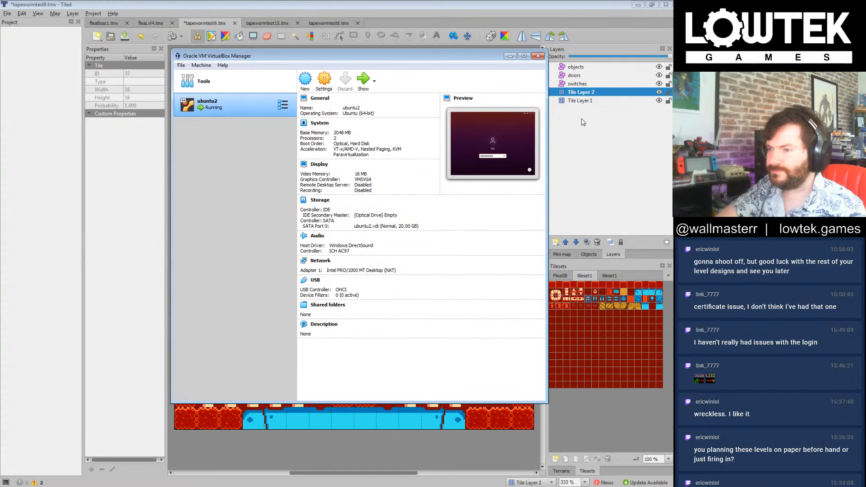
{"action": "left_click_drag", "start_coordinate": [547, 126], "coordinate": [535, 126]}
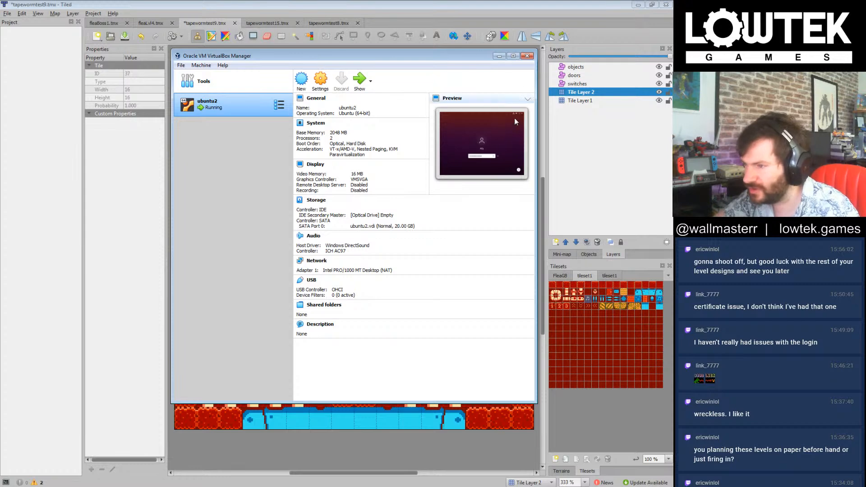
{"action": "left_click", "coordinate": [526, 56]}
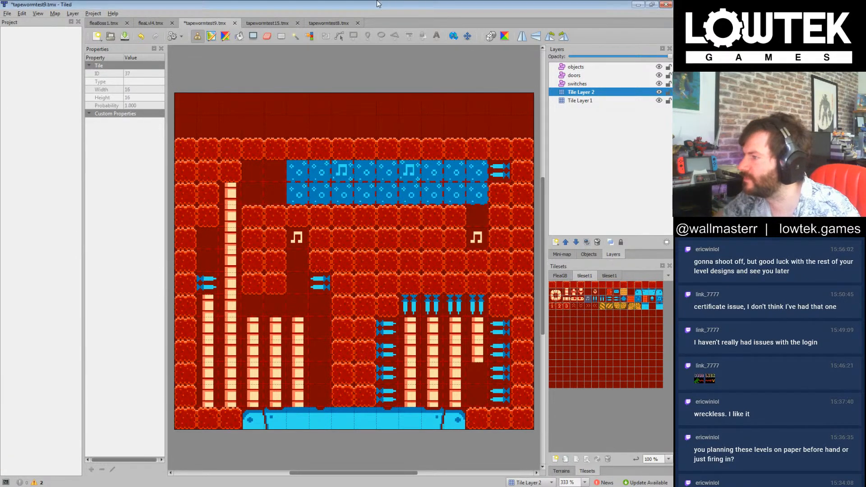
Step: Save tapewormtest9.tmx and delete Tile Layer 2 with its cream columns
{"action": "key", "text": "ctrl+s"}
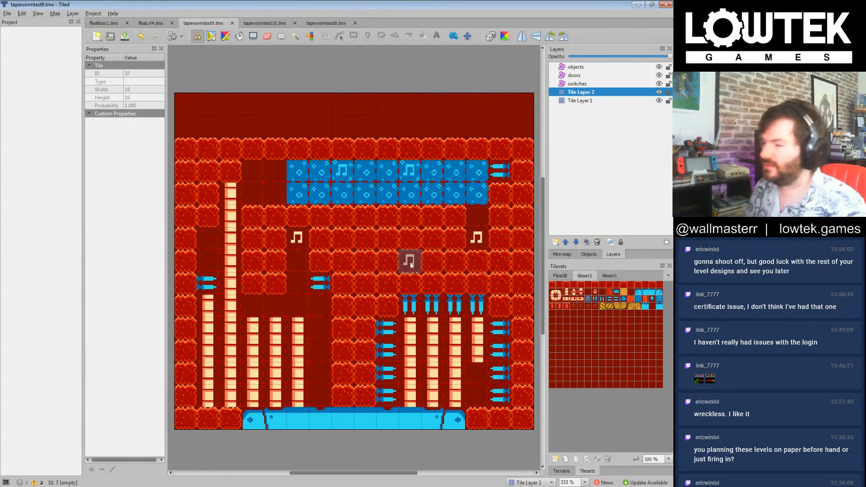
{"action": "left_click", "coordinate": [592, 93]}
{"action": "key", "text": "Delete"}
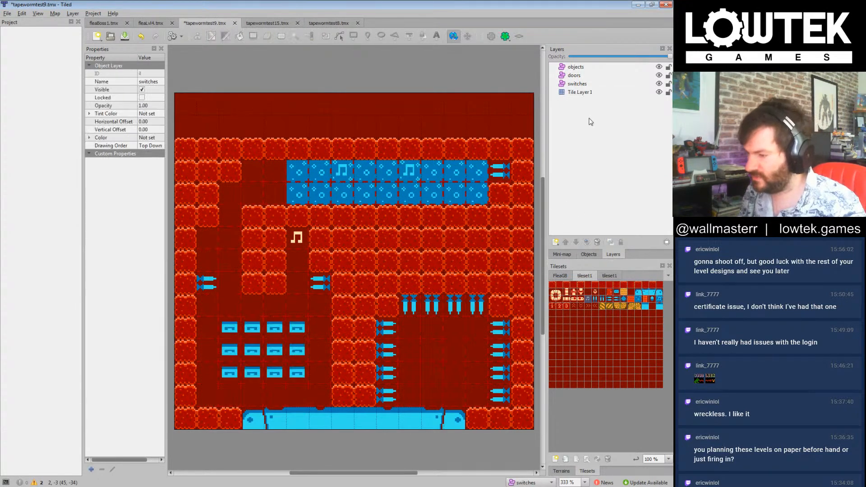
Step: On Tile Layer 1, paint orange sand tiles into the middle, right-hand and upper-left walls, and save the map
{"action": "left_click", "coordinate": [591, 93]}
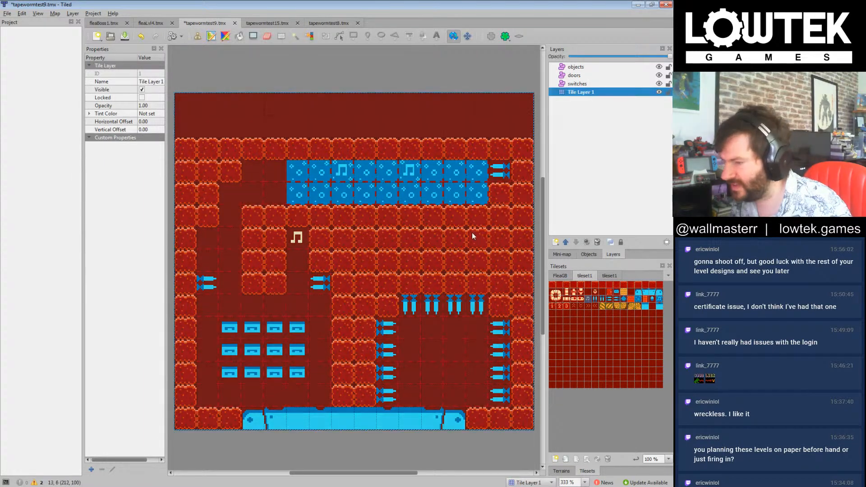
{"action": "left_click", "coordinate": [661, 155]}
{"action": "left_click", "coordinate": [626, 293]}
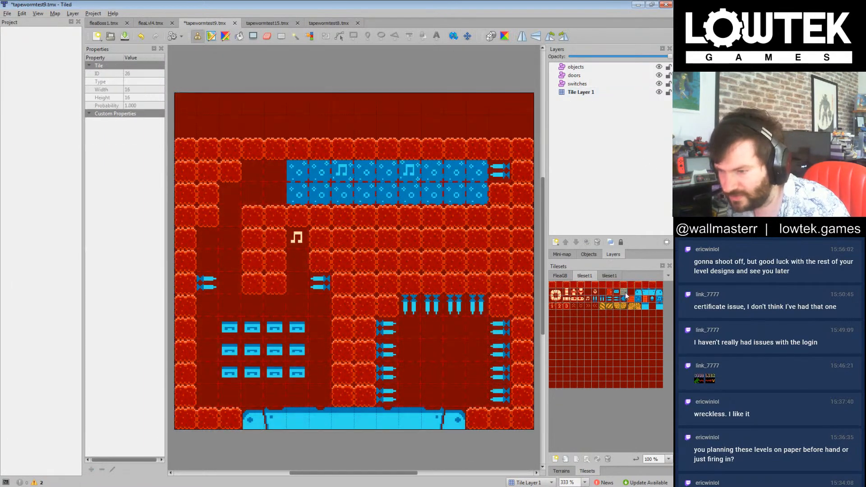
{"action": "left_click", "coordinate": [590, 93]}
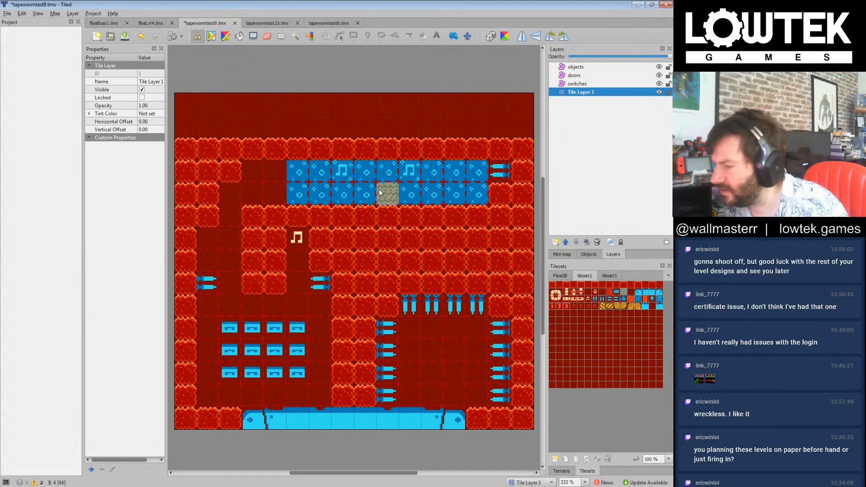
{"action": "left_click_drag", "start_coordinate": [352, 241], "coordinate": [432, 261]}
{"action": "left_click", "coordinate": [522, 216]}
{"action": "left_click_drag", "start_coordinate": [500, 256], "coordinate": [514, 285]}
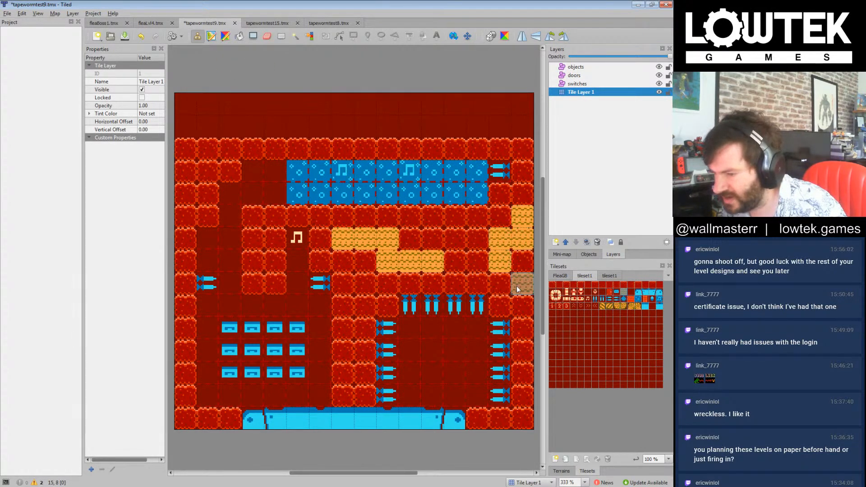
{"action": "left_click_drag", "start_coordinate": [185, 155], "coordinate": [188, 191]}
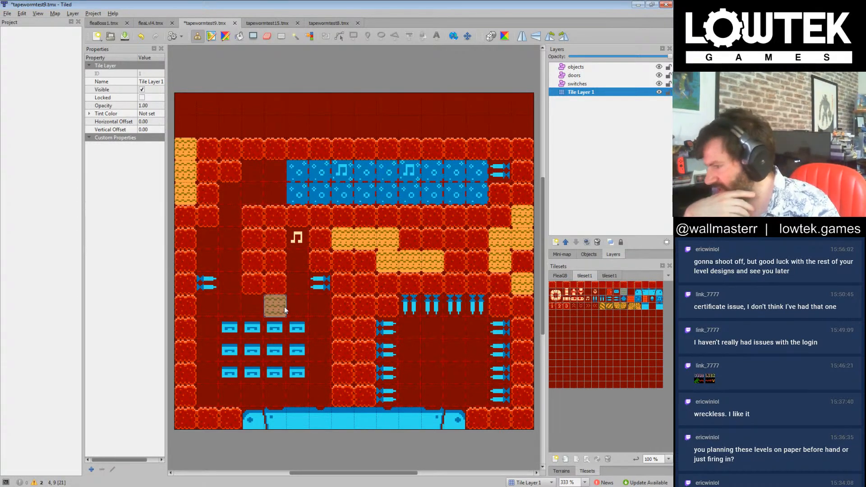
{"action": "key", "text": "ctrl+s"}
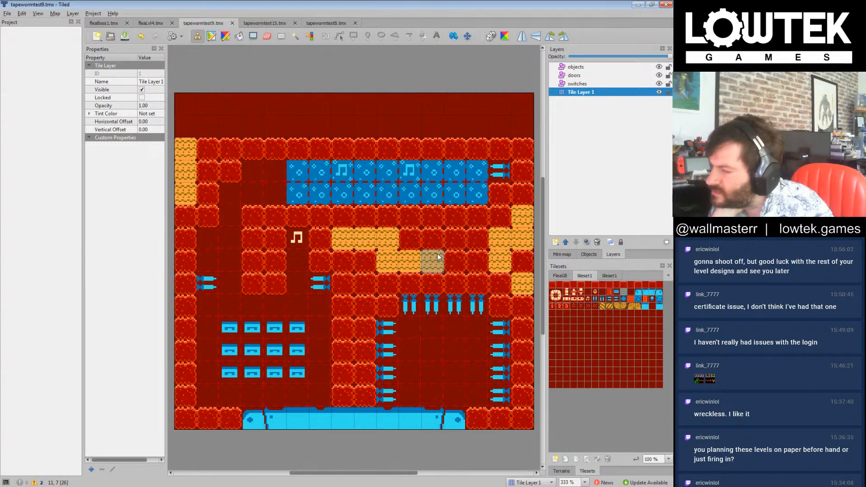
Step: Save a copy of the map as tapewormtest10.tmx in the tiledlevels_2p folder
{"action": "left_click", "coordinate": [645, 199]}
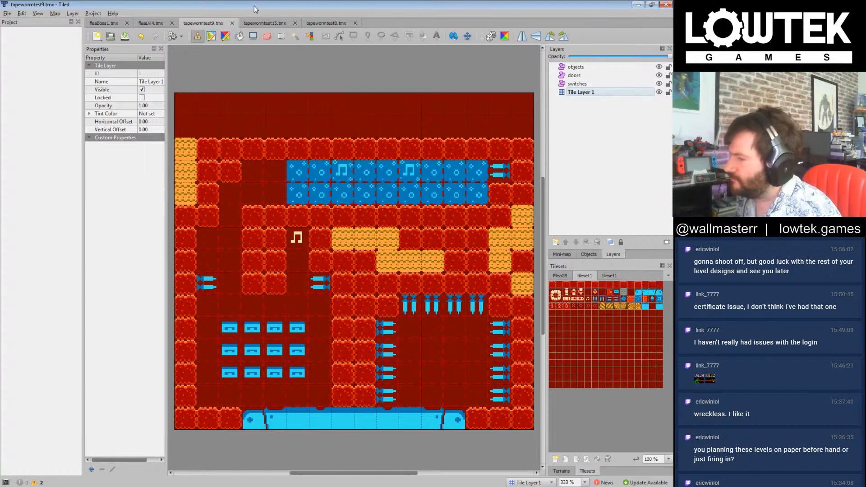
{"action": "left_click", "coordinate": [582, 92]}
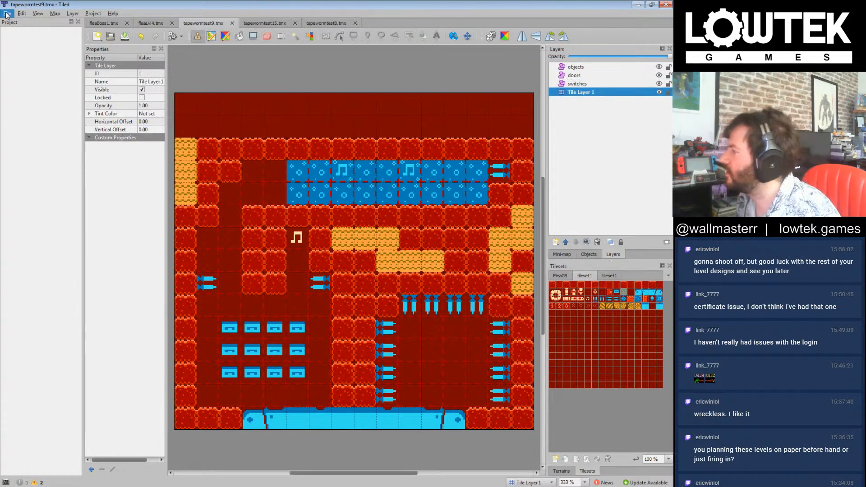
{"action": "left_click", "coordinate": [7, 14]}
{"action": "left_click", "coordinate": [46, 72]}
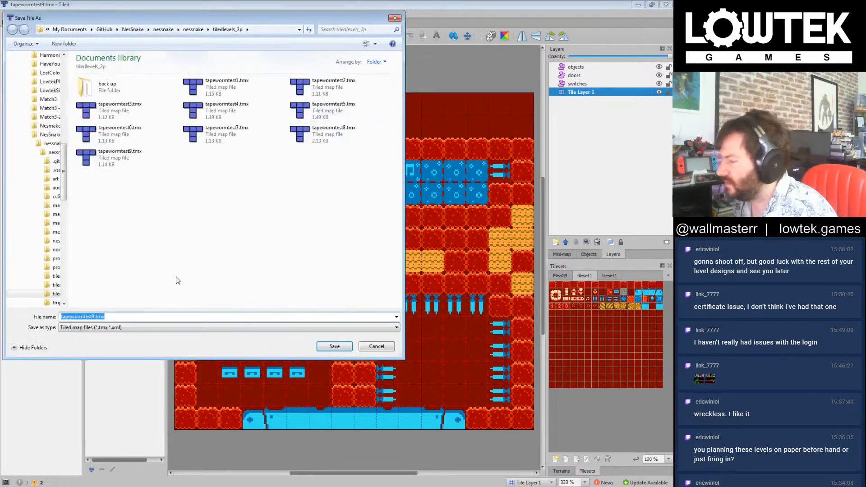
{"action": "left_click", "coordinate": [92, 317]}
{"action": "key", "text": "BackSpace"}
{"action": "type", "text": "10"}
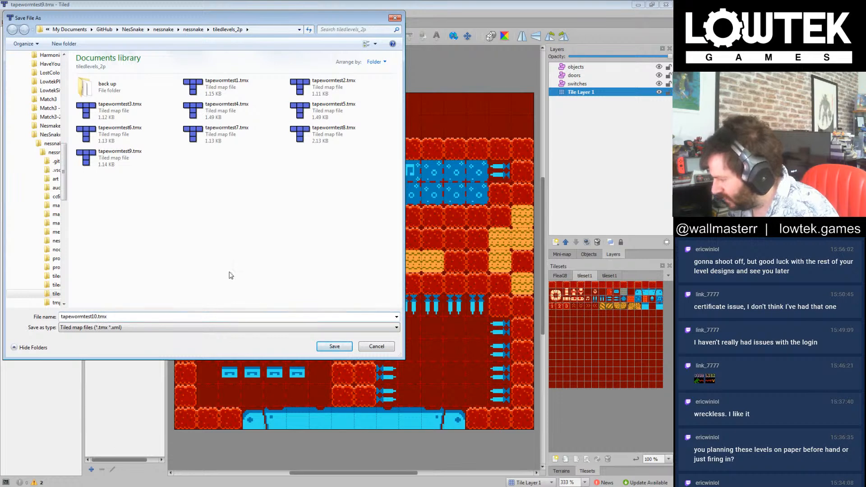
{"action": "left_click", "coordinate": [334, 346]}
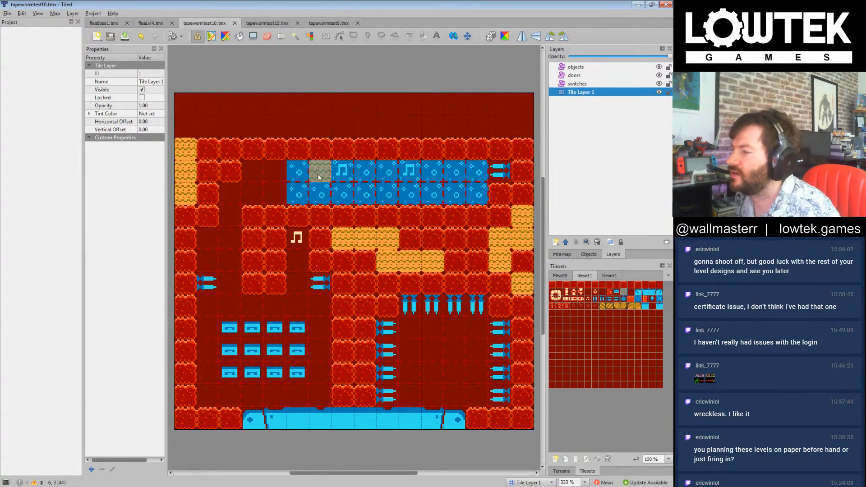
Step: Repaint the sand tiles along the left and right sides with red wall tiles, save the map, and activate Shape Fill
{"action": "left_click", "coordinate": [553, 286]}
{"action": "left_click_drag", "start_coordinate": [185, 153], "coordinate": [186, 196]}
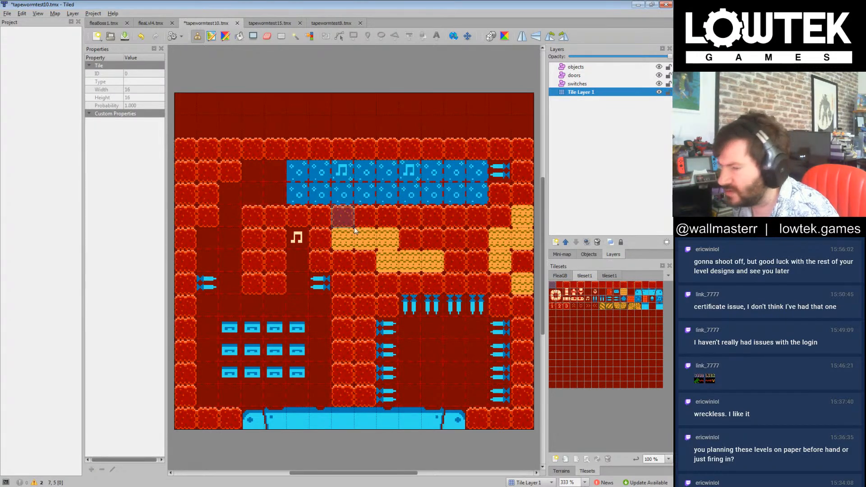
{"action": "left_click_drag", "start_coordinate": [530, 214], "coordinate": [517, 300]}
{"action": "left_click", "coordinate": [500, 260]}
{"action": "key", "text": "ctrl+s"}
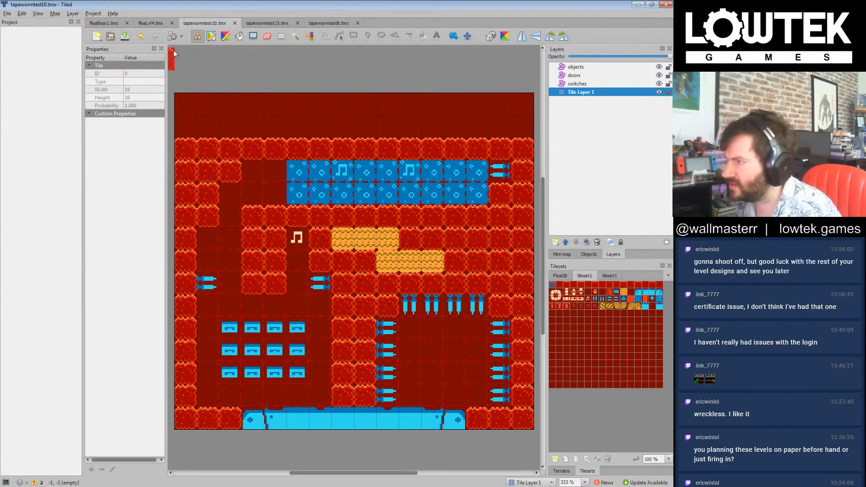
{"action": "left_click", "coordinate": [253, 36]}
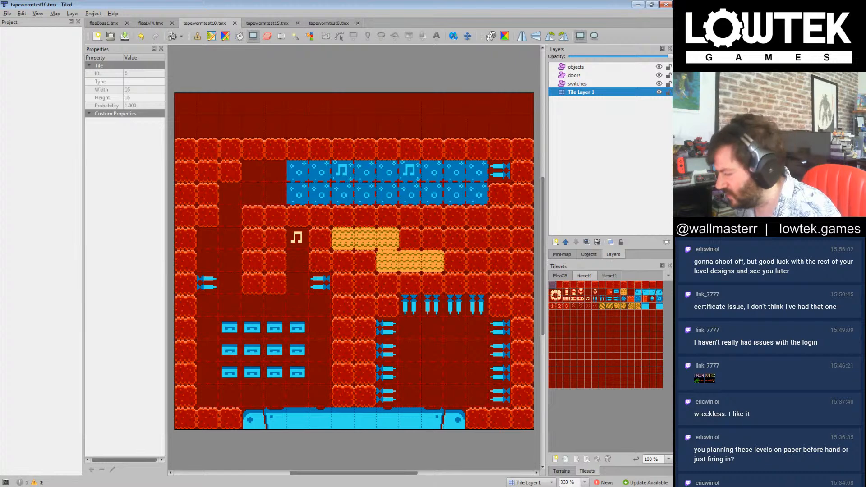
Step: Switch to Windows Explorer, examine the level files in the tiledlevels and tiledlevels_2 folders, and return to Tiled
{"action": "left_click", "coordinate": [74, 486]}
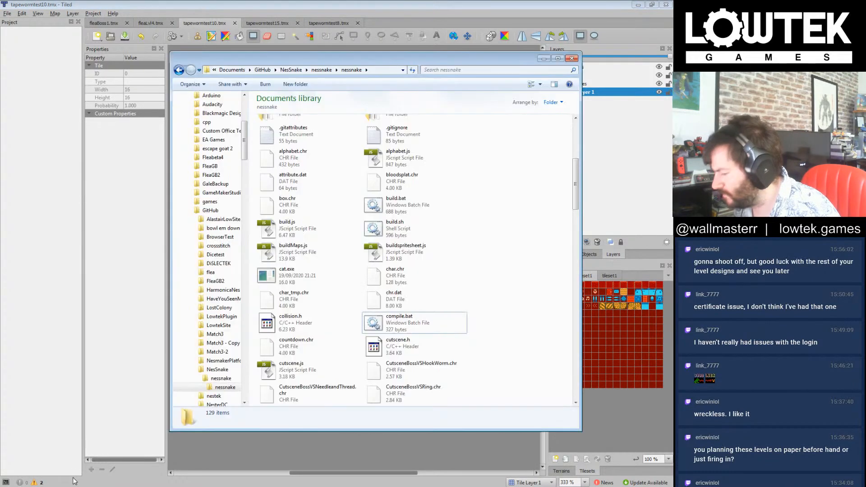
{"action": "scroll", "coordinate": [455, 251], "scroll_direction": "up", "scroll_amount": 3}
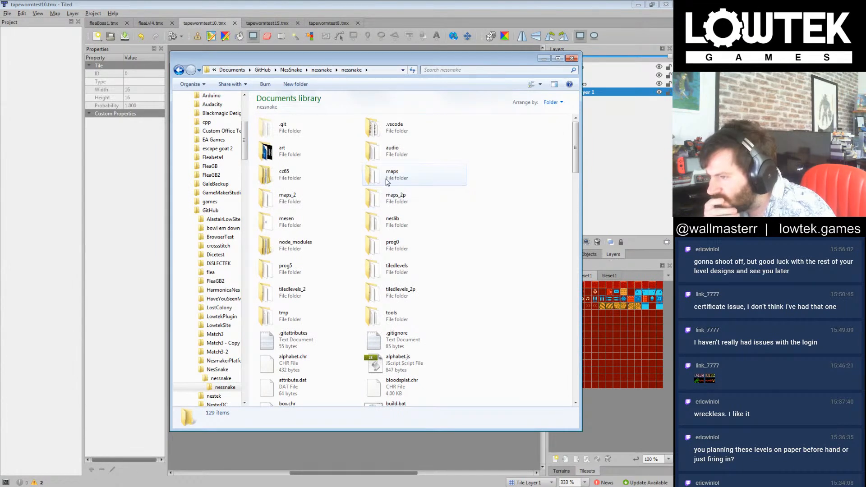
{"action": "left_click", "coordinate": [397, 271]}
{"action": "double_click", "coordinate": [396, 272]}
{"action": "scroll", "coordinate": [567, 372], "scroll_direction": "down", "scroll_amount": 10}
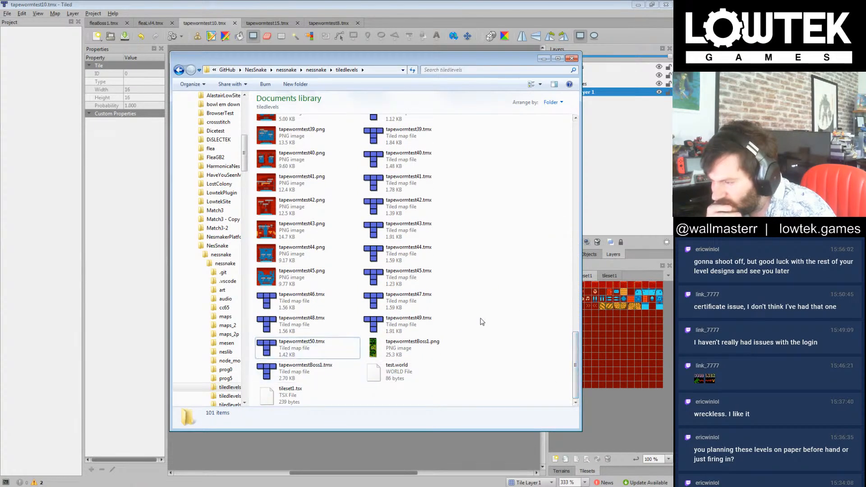
{"action": "key", "text": "BackSpace"}
{"action": "double_click", "coordinate": [315, 298]}
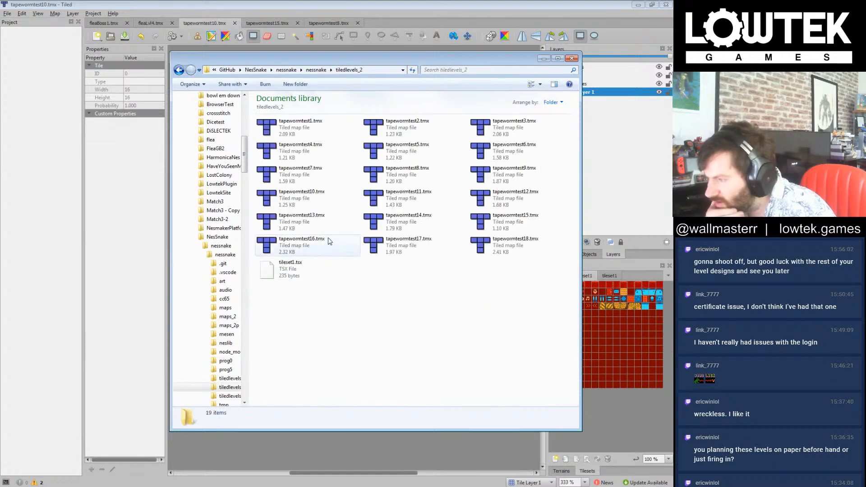
{"action": "left_click", "coordinate": [322, 127]}
{"action": "left_click", "coordinate": [517, 247], "text": "shift"}
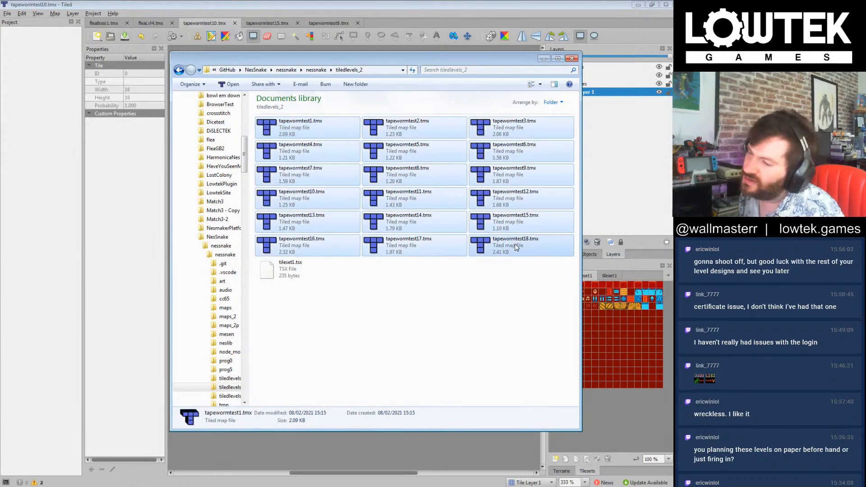
{"action": "left_click", "coordinate": [511, 278]}
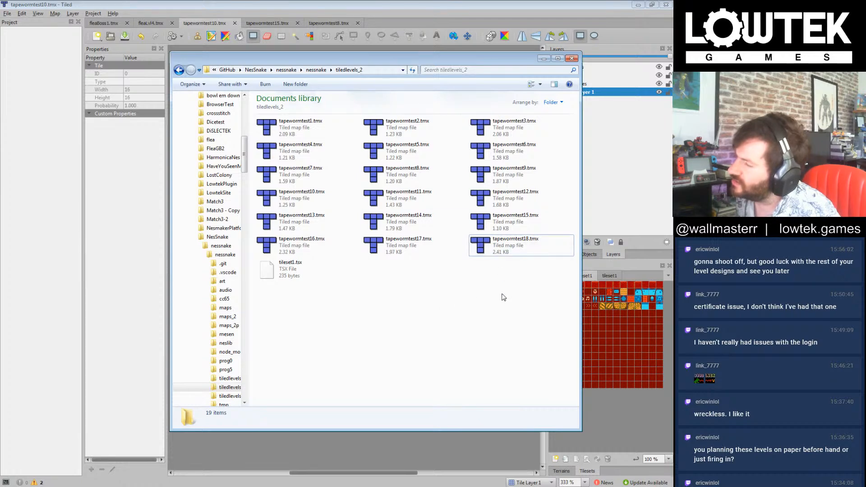
{"action": "left_click", "coordinate": [480, 1]}
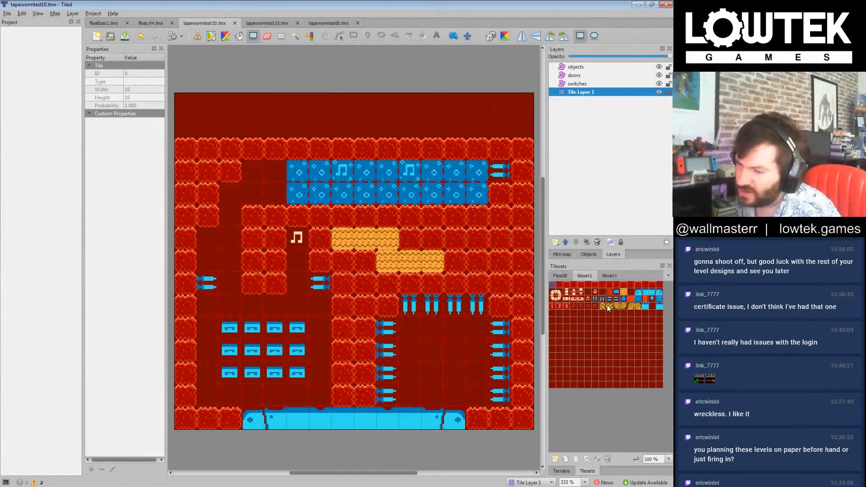
Step: Fill the whole room interior on Tile Layer 1 with the dark red background tile, leaving only the border walls and the blue floor
{"action": "left_click", "coordinate": [588, 292]}
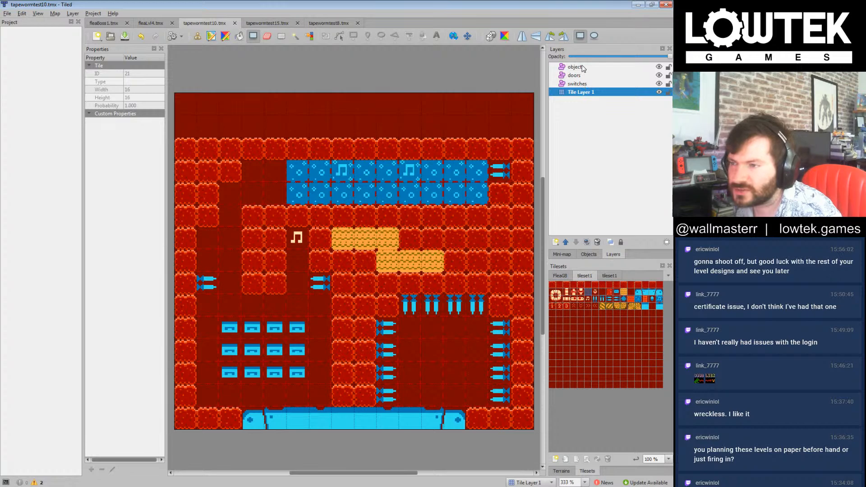
{"action": "left_click", "coordinate": [587, 92]}
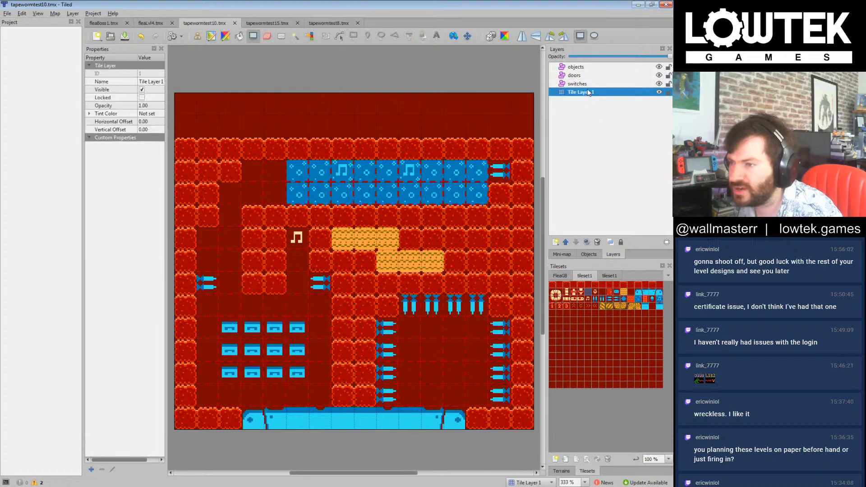
{"action": "left_click", "coordinate": [588, 296]}
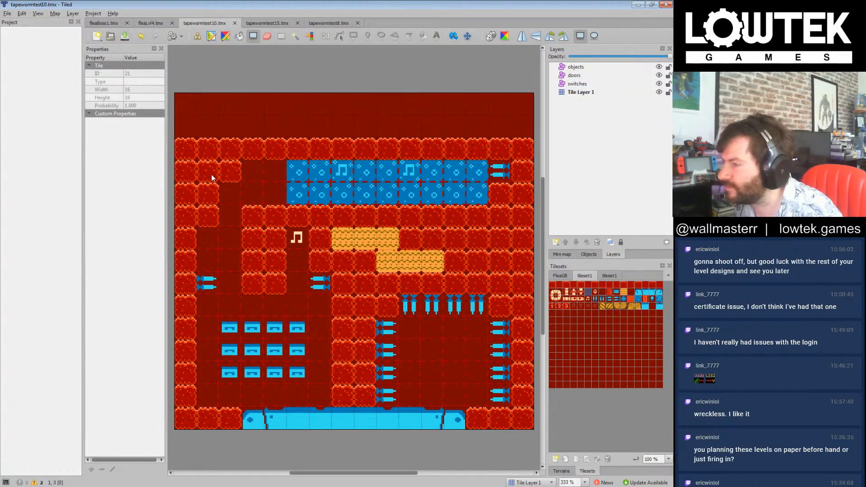
{"action": "left_click_drag", "start_coordinate": [210, 171], "coordinate": [517, 413]}
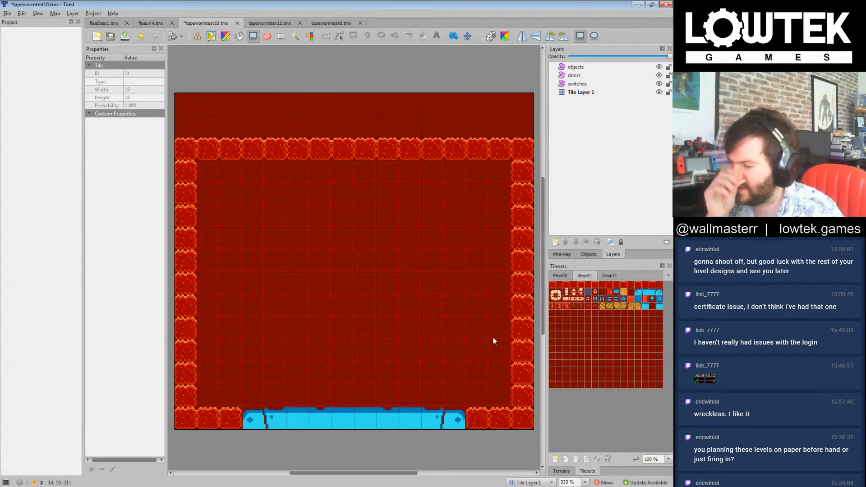
Step: Fill a five-row band of orange sand tiles across the full width of the room's middle
{"action": "left_click", "coordinate": [625, 293]}
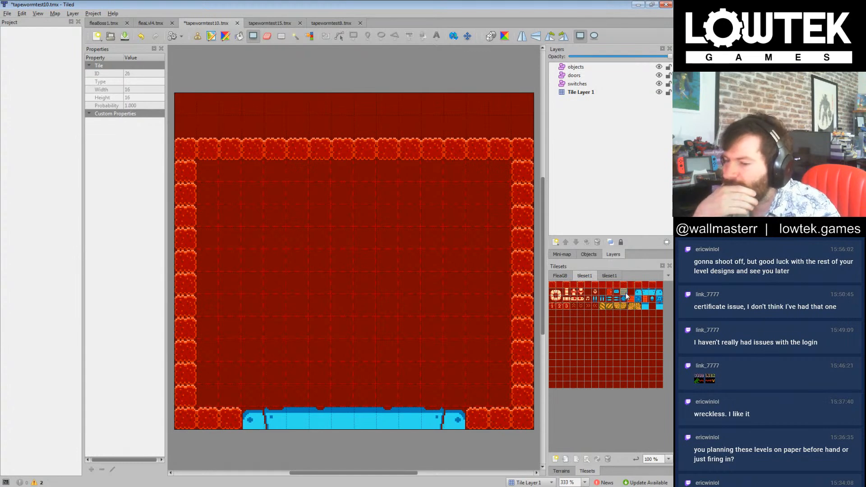
{"action": "left_click", "coordinate": [591, 146]}
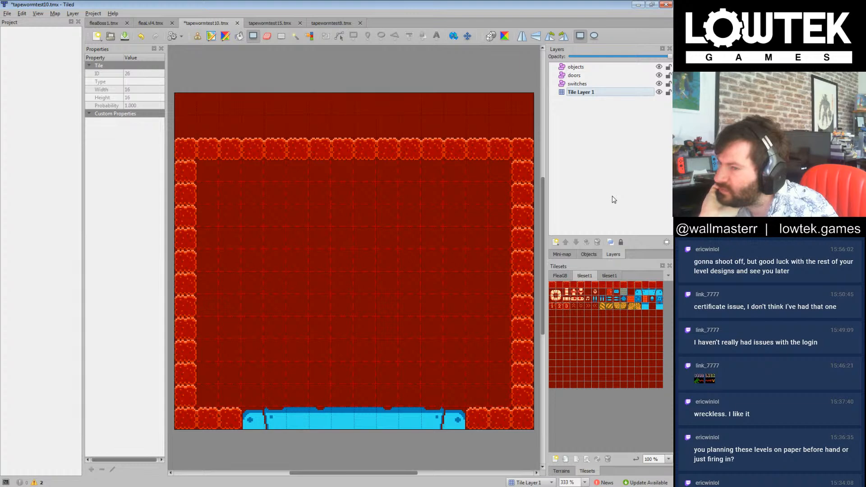
{"action": "left_click_drag", "start_coordinate": [216, 242], "coordinate": [511, 347]}
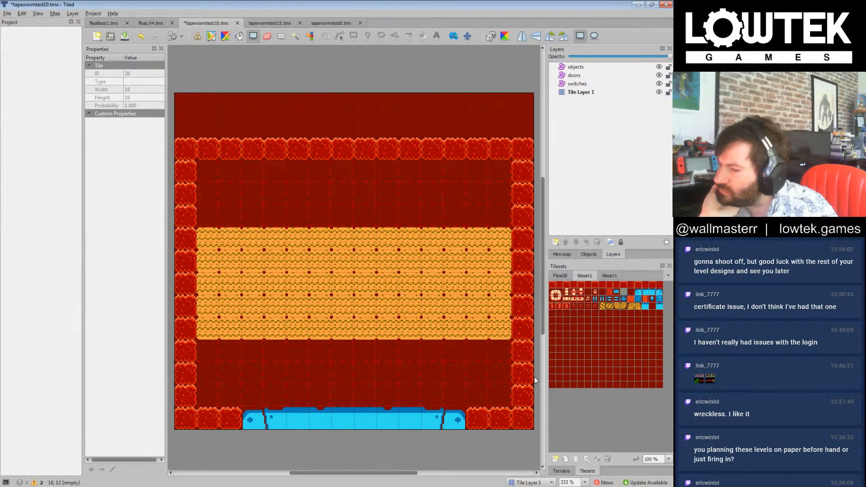
Step: Stamp a three-tile wall platform in the left part of the sand band's bottom row, restoring sand in the tile to its right
{"action": "left_click", "coordinate": [552, 285]}
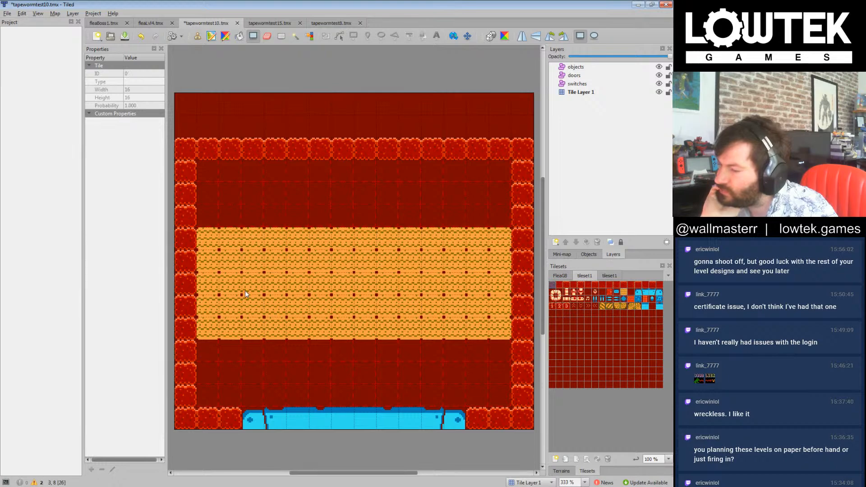
{"action": "left_click", "coordinate": [197, 36]}
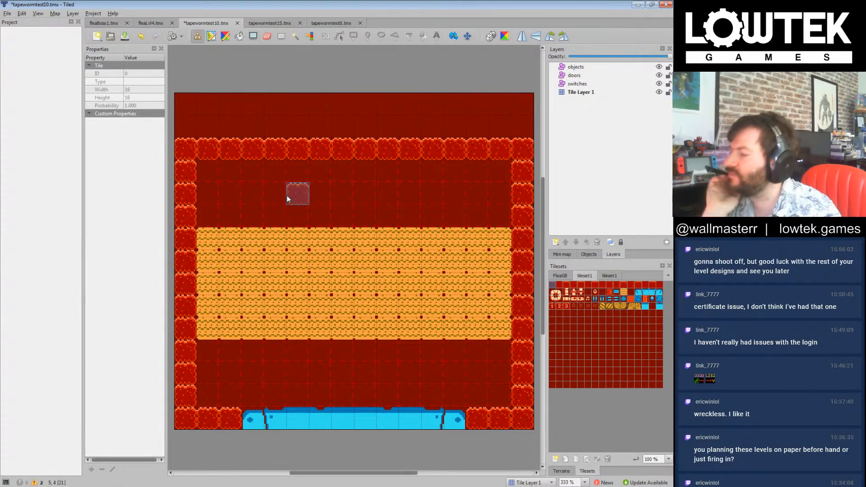
{"action": "left_click_drag", "start_coordinate": [253, 329], "coordinate": [311, 336]}
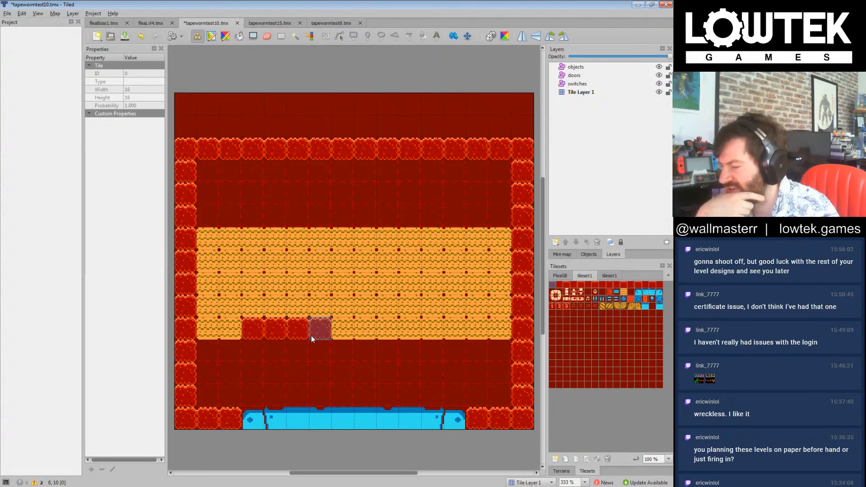
{"action": "left_click", "coordinate": [625, 293]}
{"action": "left_click", "coordinate": [319, 328]}
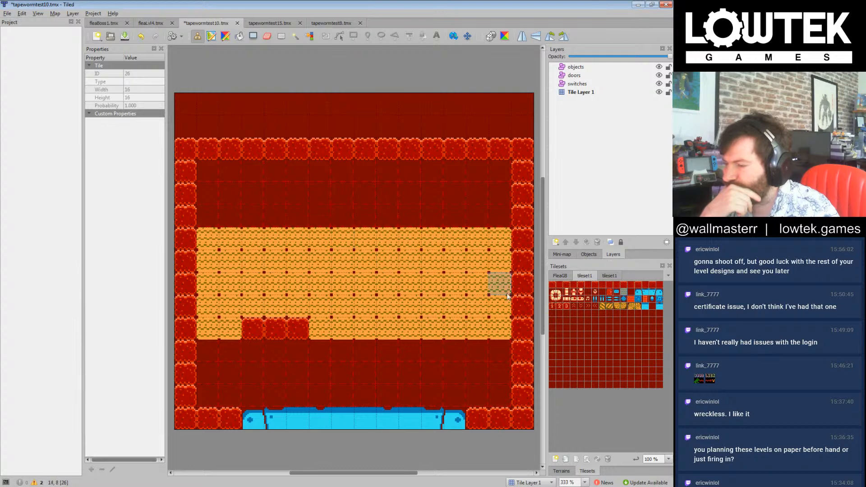
Step: Stamp a second three-tile wall platform in the right part of the sand band's middle row, and select the background tile
{"action": "left_click", "coordinate": [551, 286]}
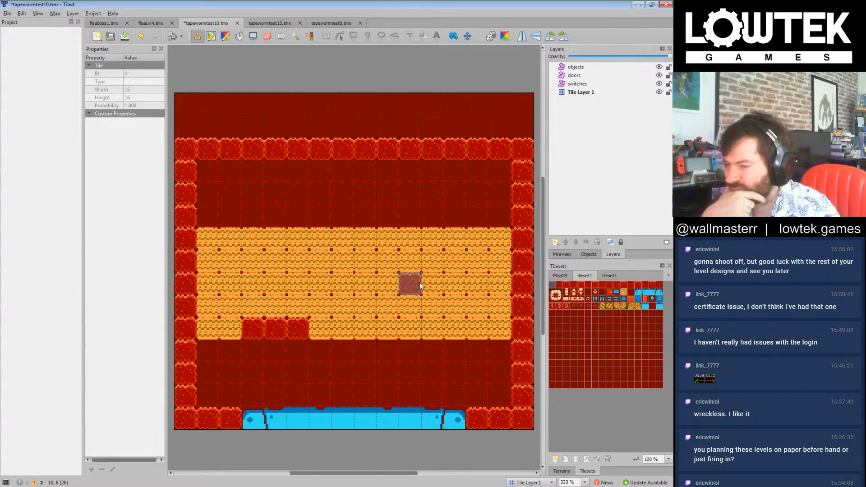
{"action": "left_click_drag", "start_coordinate": [420, 282], "coordinate": [455, 284]}
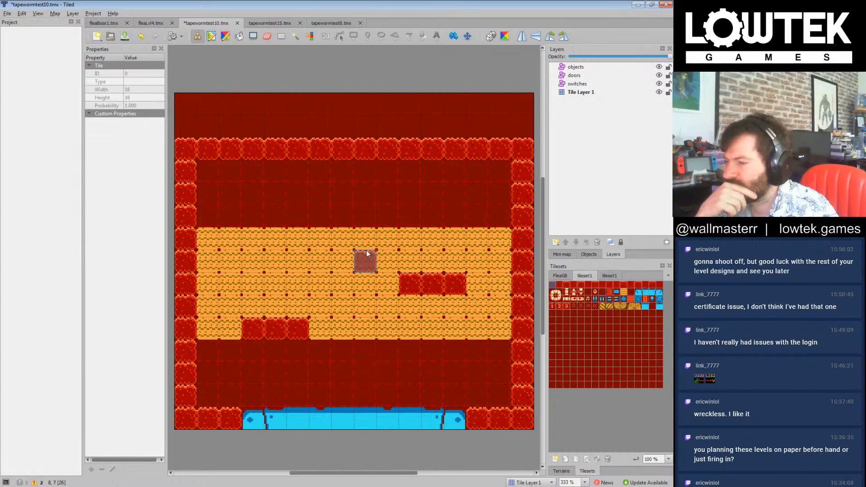
{"action": "left_click", "coordinate": [589, 292]}
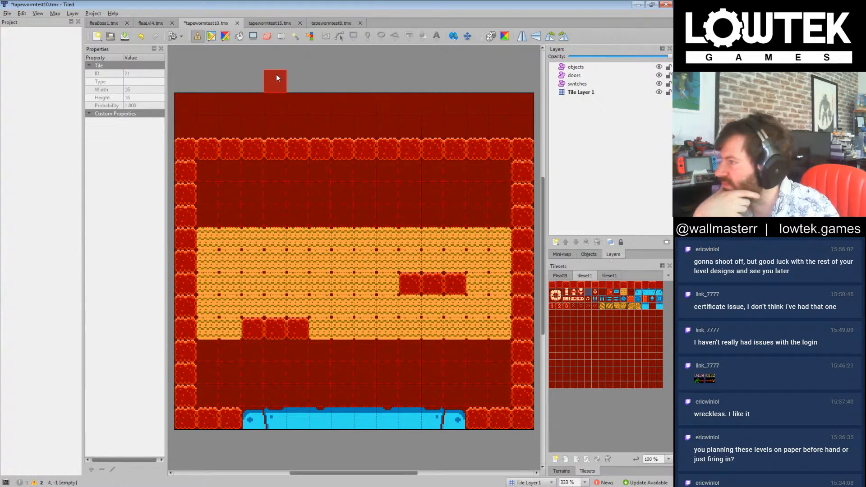
Step: Cover the sand band and its wall platforms with a rectangle of the dark red background tile
{"action": "left_click", "coordinate": [253, 38]}
{"action": "left_click_drag", "start_coordinate": [210, 237], "coordinate": [513, 348]}
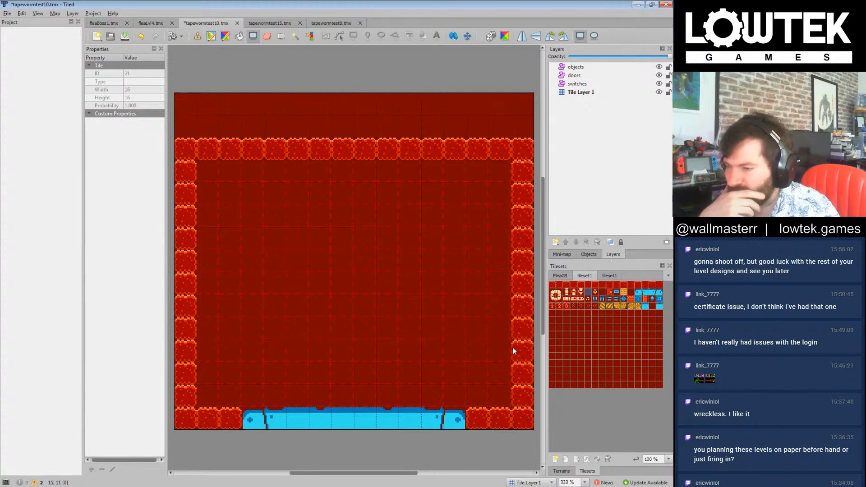
Step: Paint a single sand row across the upper part of the room and a four-row band of blue patterned tiles directly below it
{"action": "left_click", "coordinate": [623, 292]}
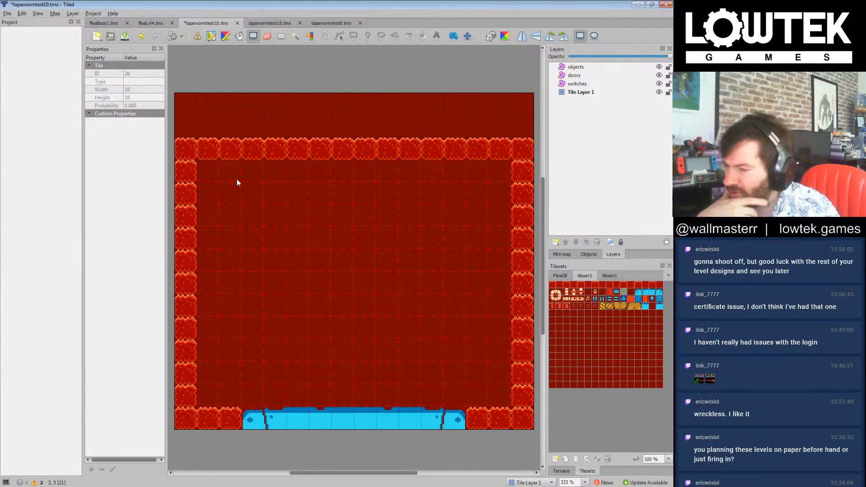
{"action": "left_click", "coordinate": [198, 37]}
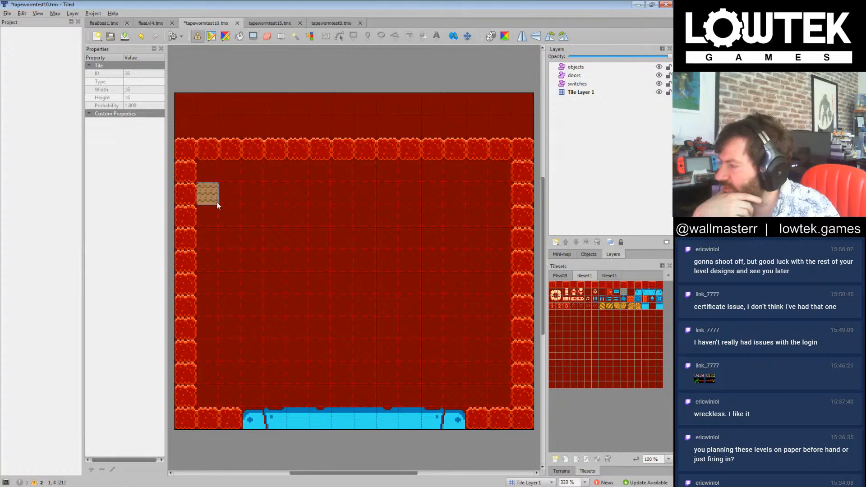
{"action": "mouse_move", "coordinate": [217, 215]}
{"action": "left_mouse_down"}
{"action": "mouse_move", "coordinate": [469, 232]}
{"action": "mouse_move", "coordinate": [497, 221]}
{"action": "mouse_move", "coordinate": [421, 217]}
{"action": "left_mouse_up"}
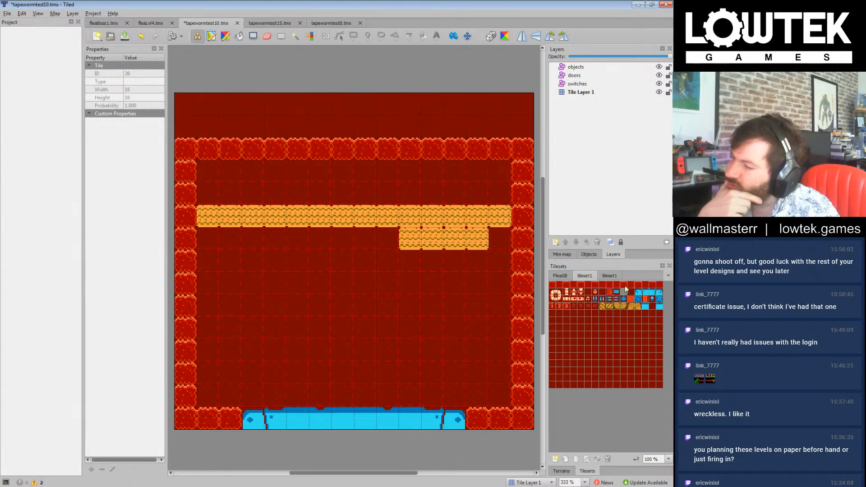
{"action": "left_click", "coordinate": [639, 306]}
{"action": "mouse_move", "coordinate": [499, 239]}
{"action": "left_mouse_down"}
{"action": "mouse_move", "coordinate": [208, 239]}
{"action": "mouse_move", "coordinate": [212, 306]}
{"action": "mouse_move", "coordinate": [460, 307]}
{"action": "mouse_move", "coordinate": [500, 282]}
{"action": "mouse_move", "coordinate": [328, 271]}
{"action": "mouse_move", "coordinate": [226, 284]}
{"action": "mouse_move", "coordinate": [477, 290]}
{"action": "left_mouse_up"}
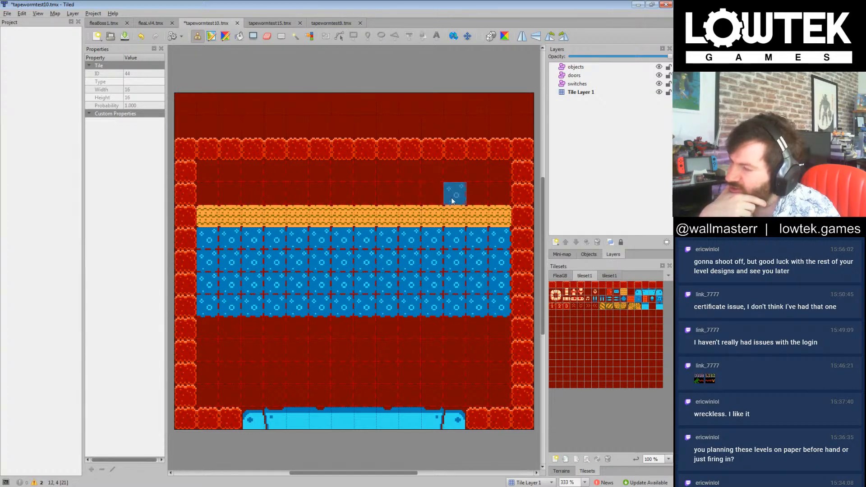
Step: Build two-tile-high wall columns above the sand row's ends and middle, and place two single wall blocks just below the blue band
{"action": "left_click", "coordinate": [553, 285]}
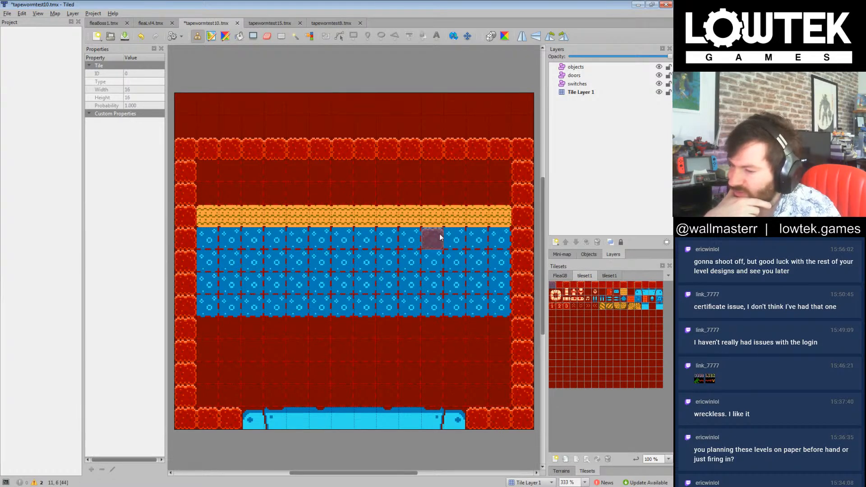
{"action": "left_click", "coordinate": [207, 193]}
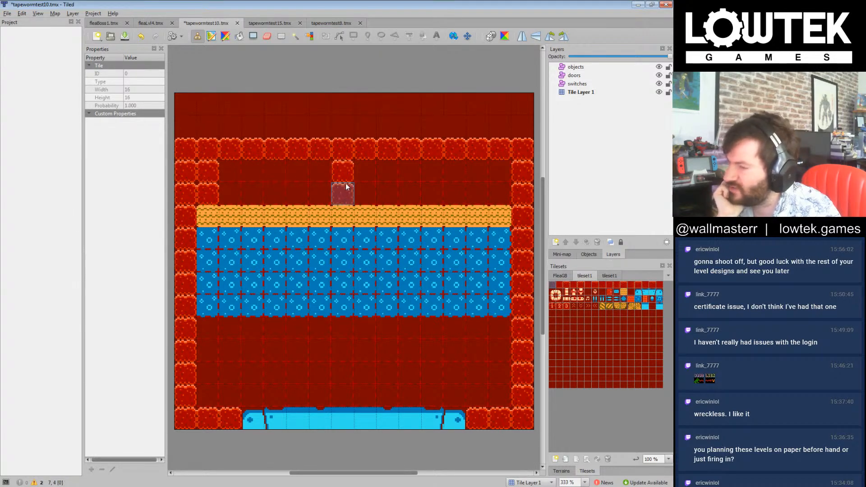
{"action": "left_click_drag", "start_coordinate": [369, 188], "coordinate": [368, 171]}
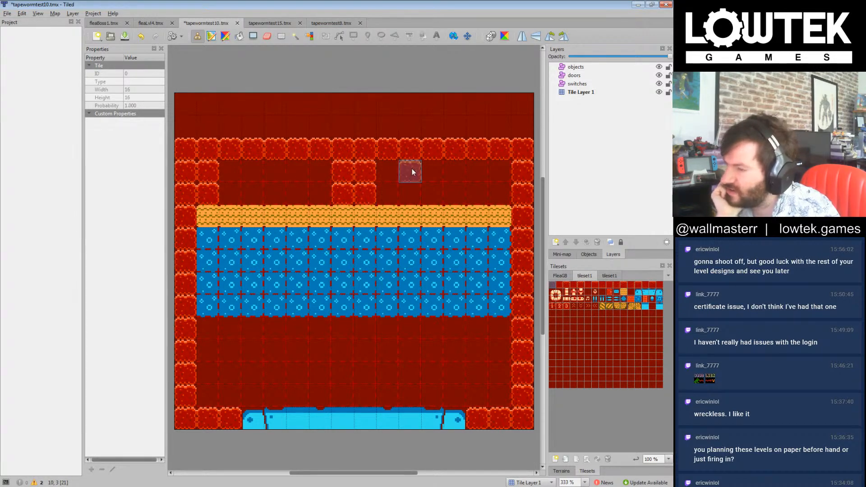
{"action": "left_click", "coordinate": [498, 191]}
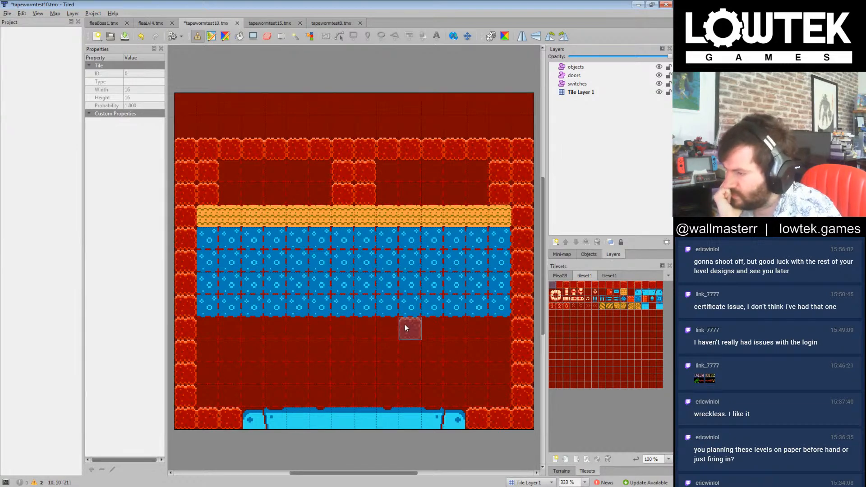
{"action": "left_click", "coordinate": [279, 332]}
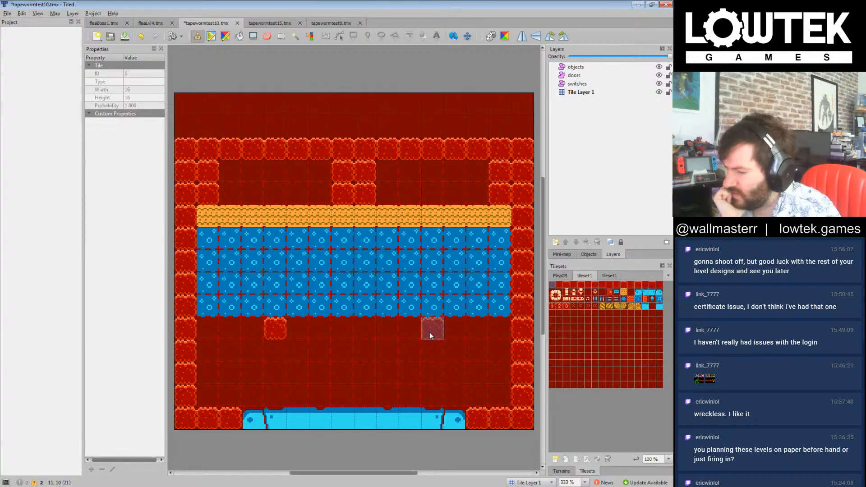
{"action": "left_click", "coordinate": [452, 330]}
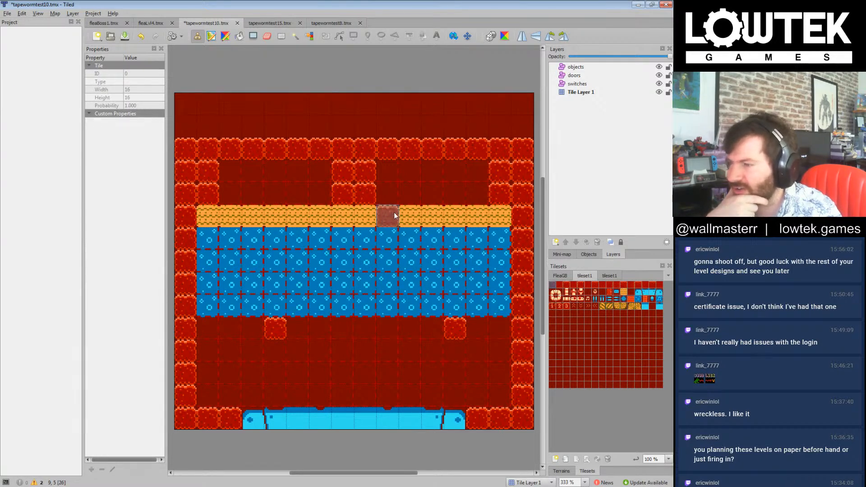
Step: Replace the two middle tiles and both end tiles of the sand row with downward-pointing blue spike tiles
{"action": "left_click", "coordinate": [343, 216]}
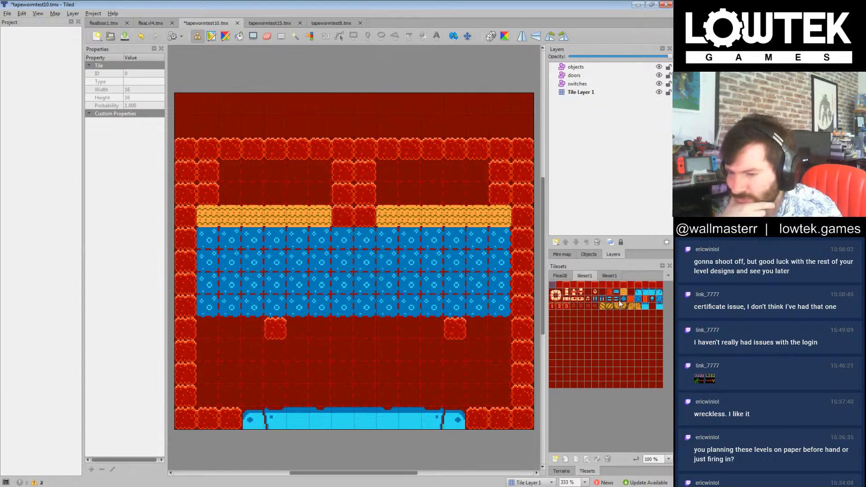
{"action": "left_click", "coordinate": [596, 294]}
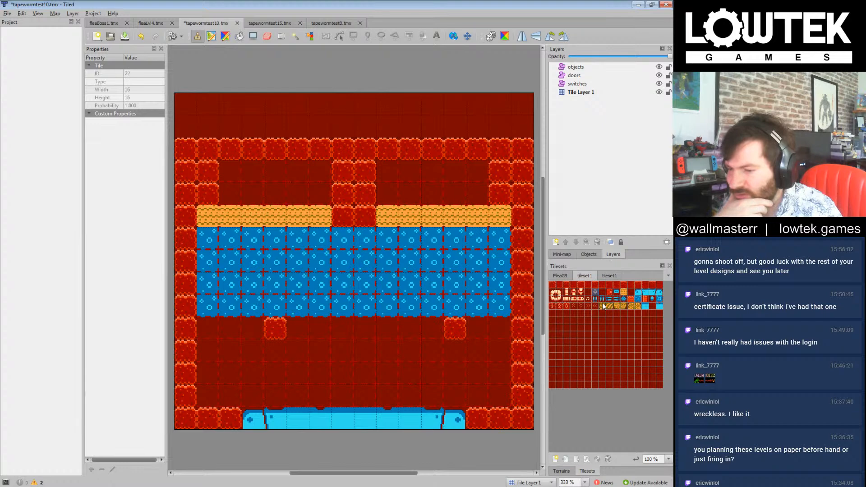
{"action": "left_click", "coordinate": [343, 216]}
{"action": "left_click", "coordinate": [366, 216]}
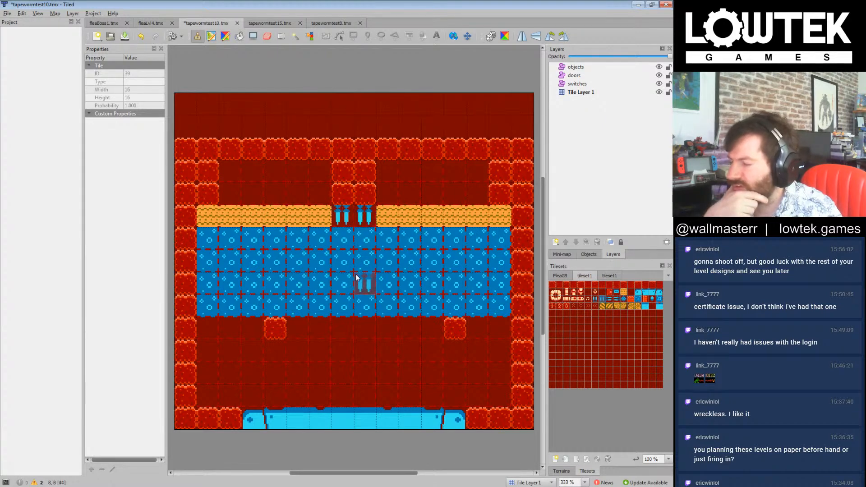
{"action": "left_click", "coordinate": [208, 215]}
{"action": "left_click", "coordinate": [499, 215]}
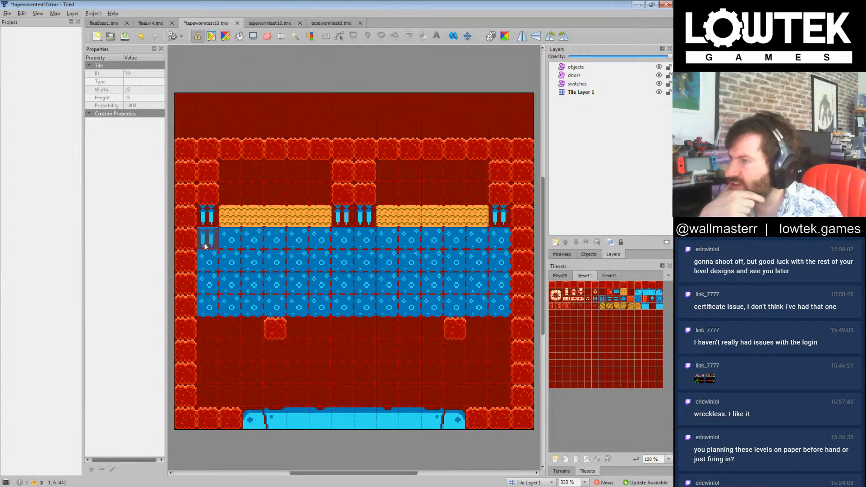
Step: Save the map and open tapewormtest3.tmx from the nessnake project's tiledlevels folder
{"action": "left_click", "coordinate": [111, 37]}
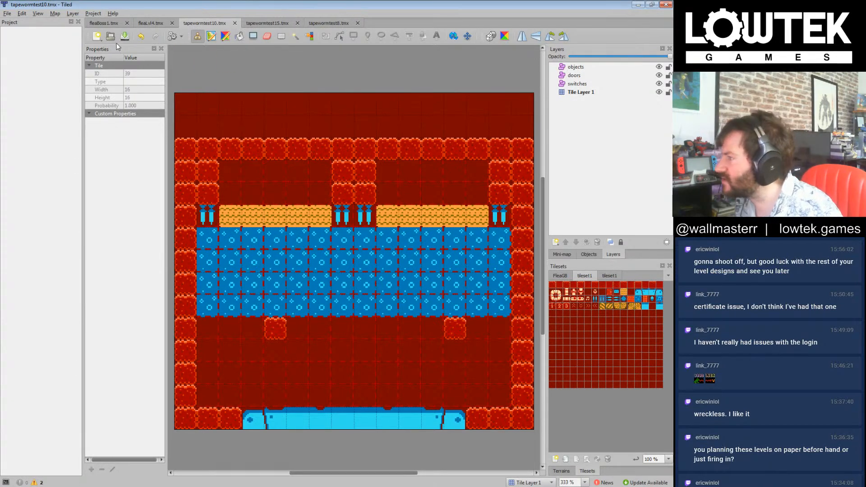
{"action": "left_click", "coordinate": [110, 40]}
{"action": "left_click", "coordinate": [149, 158]}
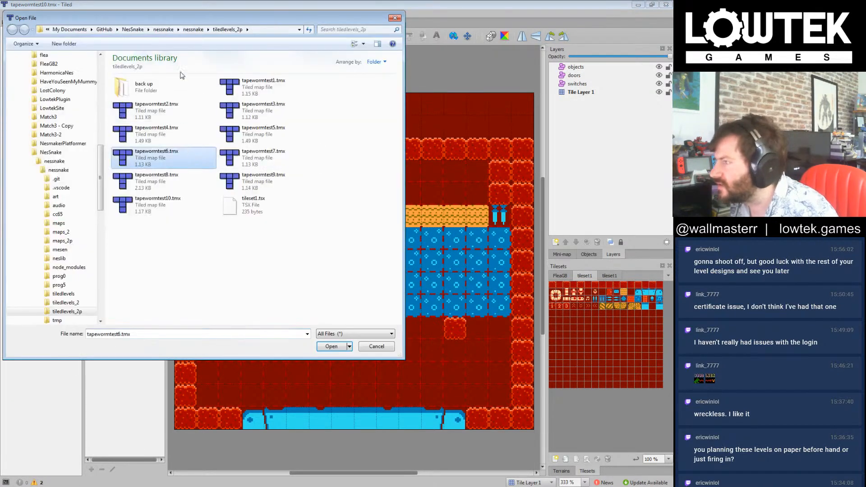
{"action": "left_click", "coordinate": [195, 31]}
{"action": "left_click", "coordinate": [182, 187]}
{"action": "left_click", "coordinate": [183, 212]}
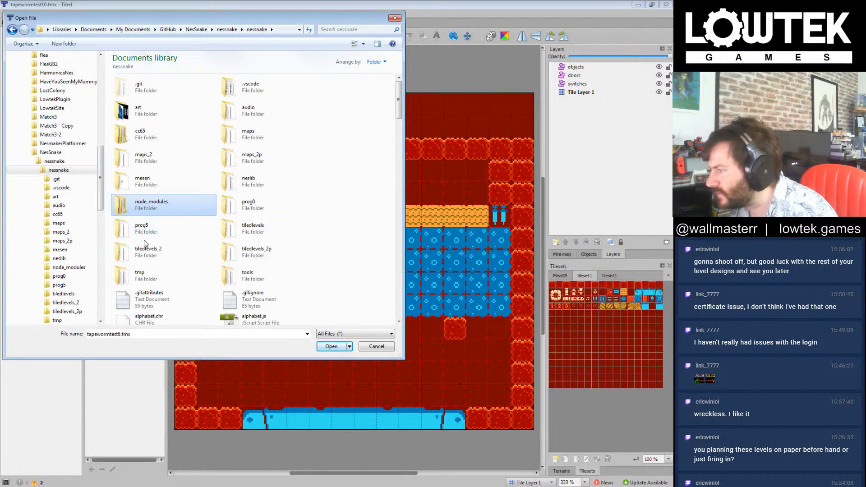
{"action": "left_click", "coordinate": [272, 212]}
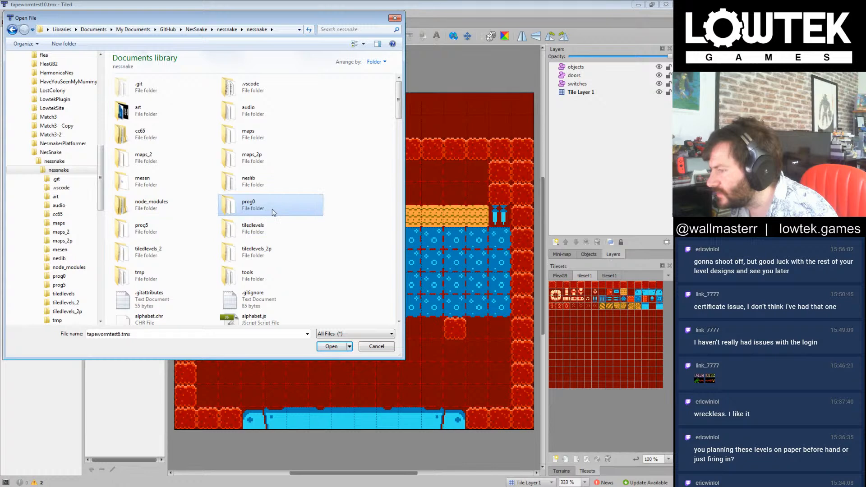
{"action": "left_click", "coordinate": [256, 231]}
{"action": "double_click", "coordinate": [255, 231]}
{"action": "left_click", "coordinate": [252, 181]}
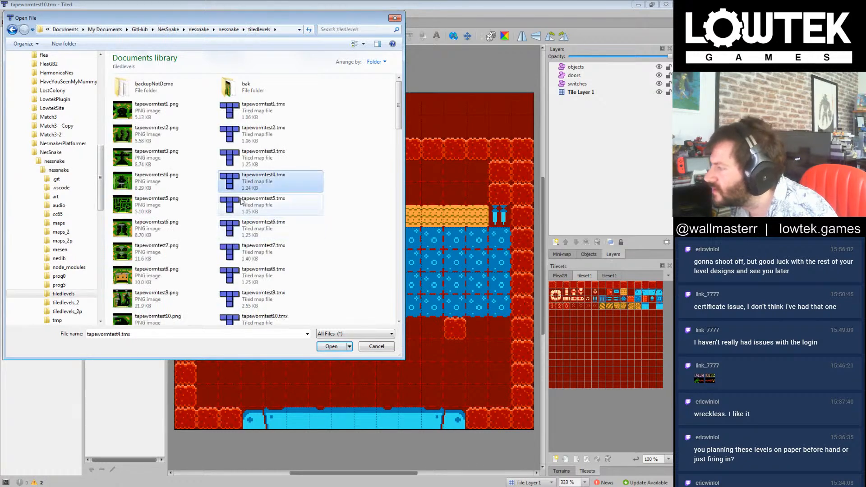
{"action": "double_click", "coordinate": [253, 157]}
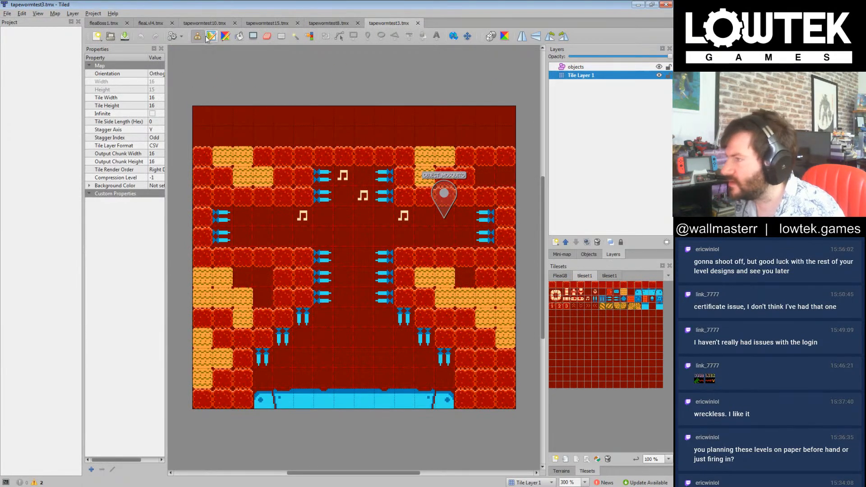
Step: Copy the mosquito object from the objects layer of tapewormtest3.tmx and return to tapewormtest10.tmx
{"action": "left_click", "coordinate": [576, 67]}
{"action": "left_click", "coordinate": [433, 192]}
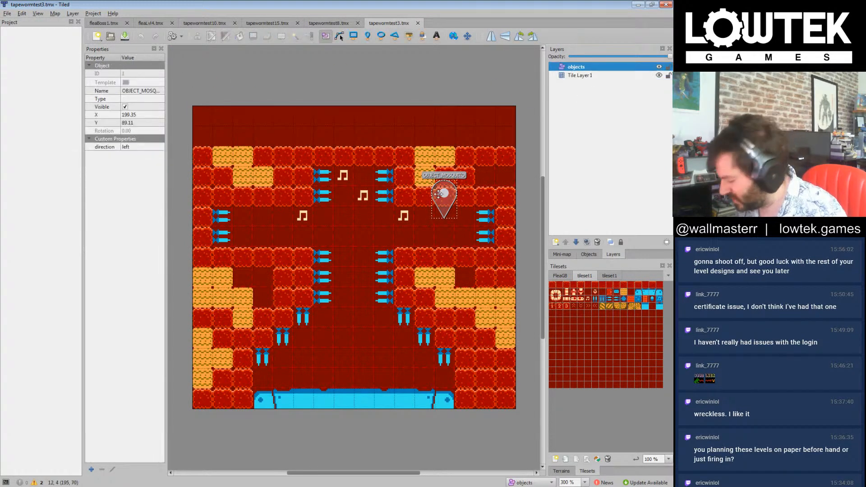
{"action": "left_click", "coordinate": [338, 25]}
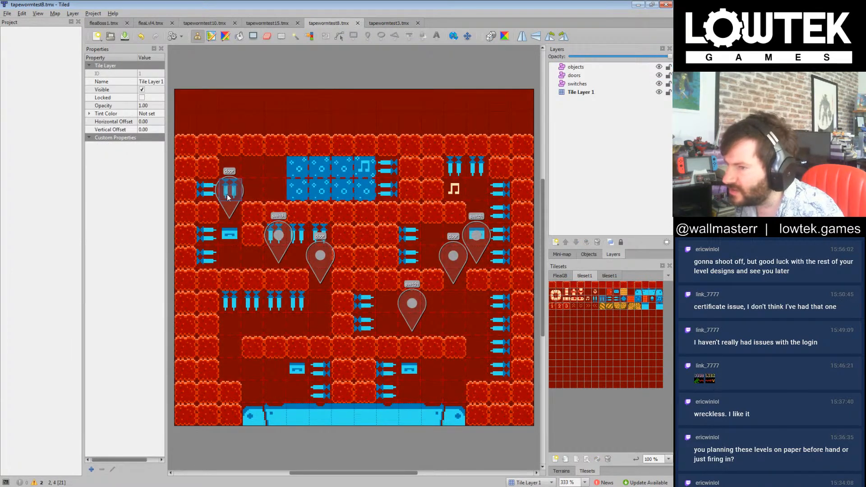
{"action": "left_click", "coordinate": [632, 146]}
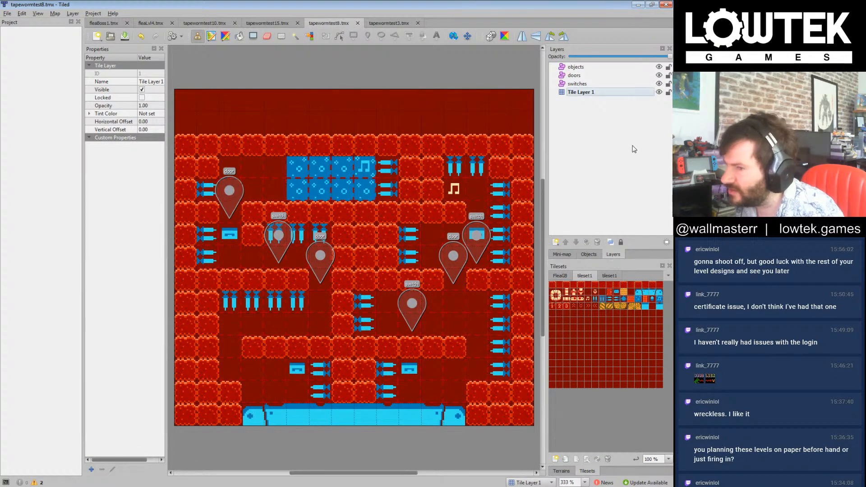
{"action": "left_click", "coordinate": [381, 25]}
{"action": "left_click", "coordinate": [270, 24]}
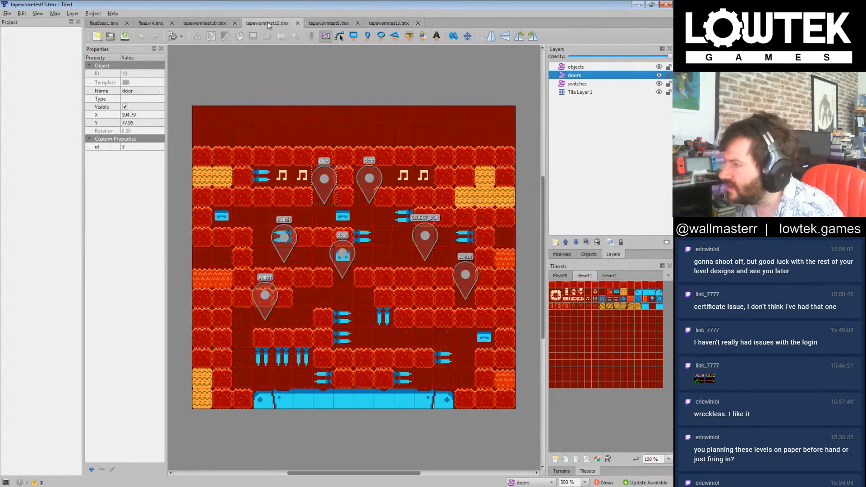
{"action": "left_click", "coordinate": [231, 23]}
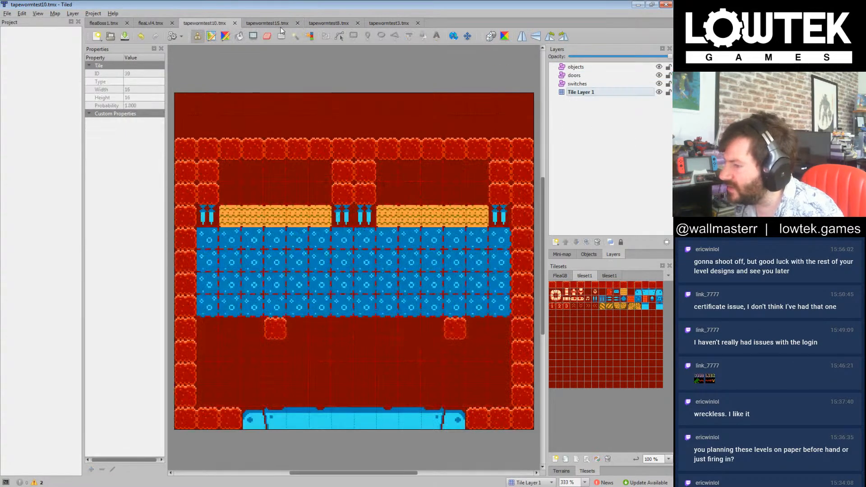
Step: Paste the mosquito object into the objects layer, place it below the central spikes at about X 120.20, Y 120.80, and save the map
{"action": "left_click", "coordinate": [582, 68]}
{"action": "key", "text": "ctrl+v"}
{"action": "left_click_drag", "start_coordinate": [374, 192], "coordinate": [346, 242]}
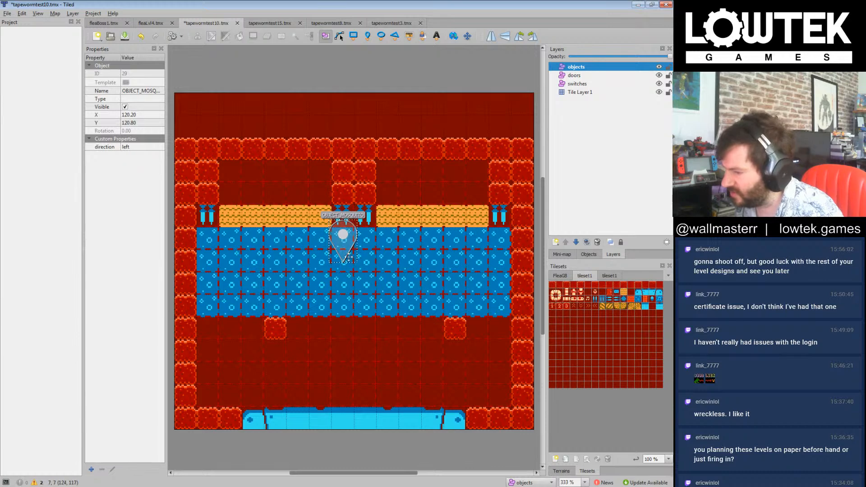
{"action": "key", "text": "ctrl+s"}
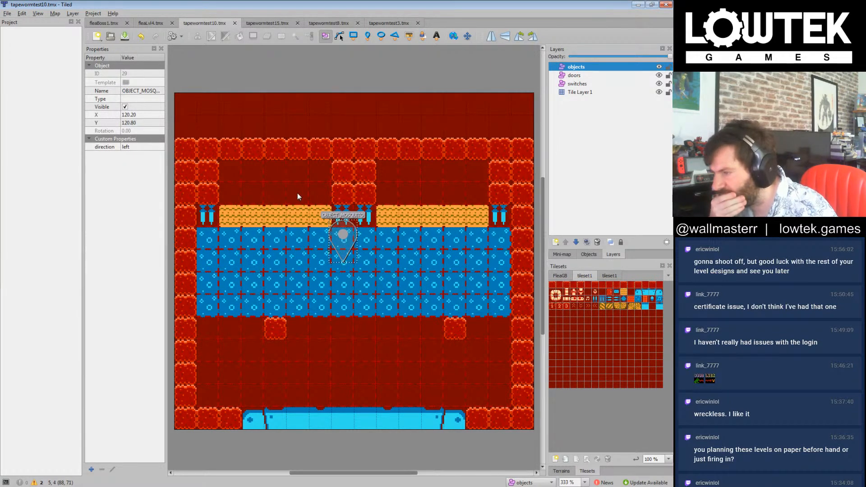
Step: Paint sand on Tile Layer 1 over the blue band's top row and over the middle and right-hand spikes above it
{"action": "left_click", "coordinate": [624, 296]}
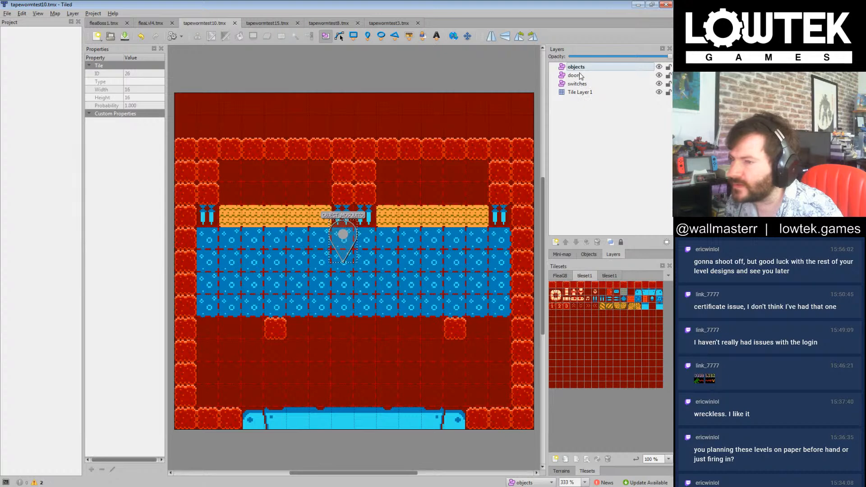
{"action": "left_click", "coordinate": [581, 92]}
{"action": "mouse_move", "coordinate": [221, 238]}
{"action": "left_mouse_down"}
{"action": "mouse_move", "coordinate": [211, 235]}
{"action": "mouse_move", "coordinate": [501, 237]}
{"action": "mouse_move", "coordinate": [362, 231]}
{"action": "left_mouse_up"}
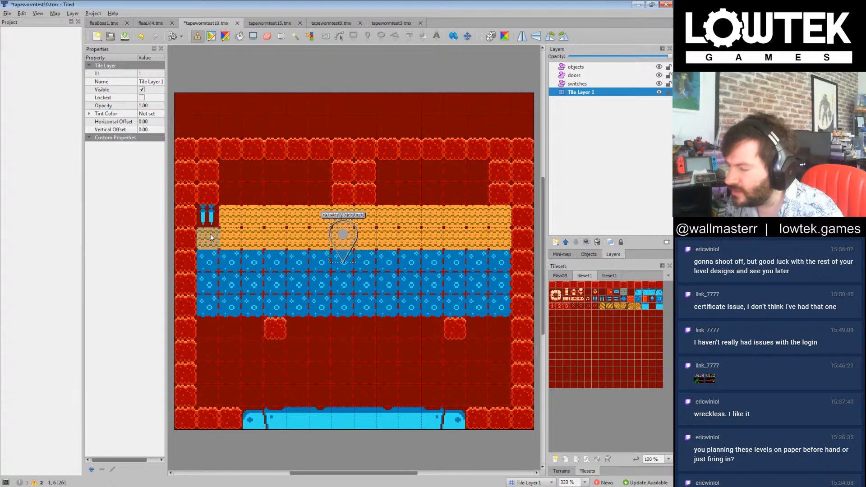
Step: Stamp downward-pointing blue spike tiles at both ends and in the two middle tiles of the lower sand row
{"action": "left_click", "coordinate": [604, 300]}
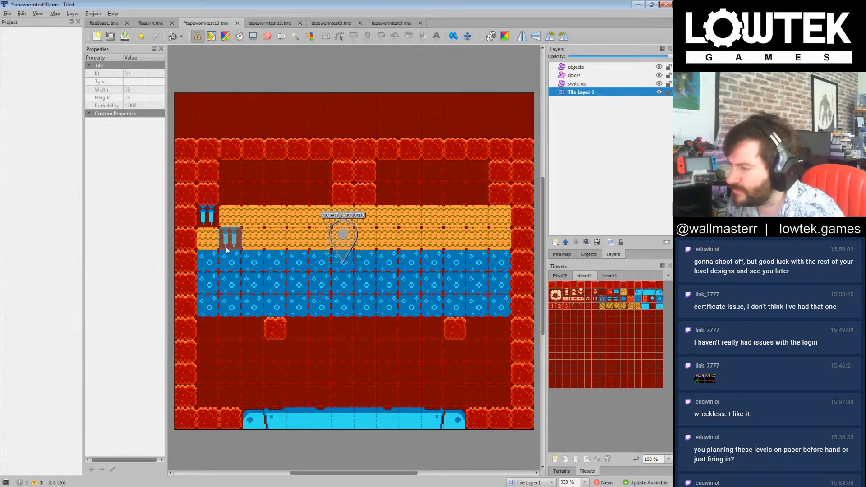
{"action": "left_click", "coordinate": [207, 238]}
{"action": "left_click", "coordinate": [501, 239]}
{"action": "left_click", "coordinate": [367, 239]}
{"action": "left_click", "coordinate": [344, 238]}
Step: Extend the central wall column down through the upper sand row and add two single wall blocks two rows below the existing pair
{"action": "left_click", "coordinate": [553, 285]}
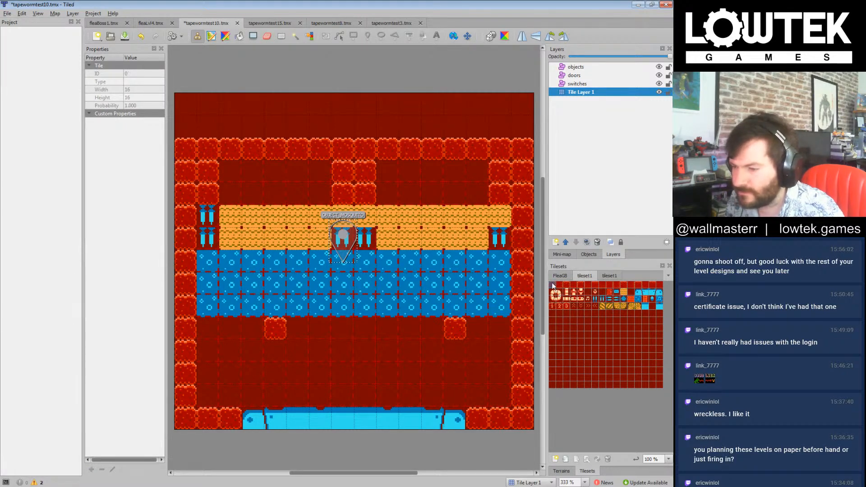
{"action": "left_click", "coordinate": [276, 366]}
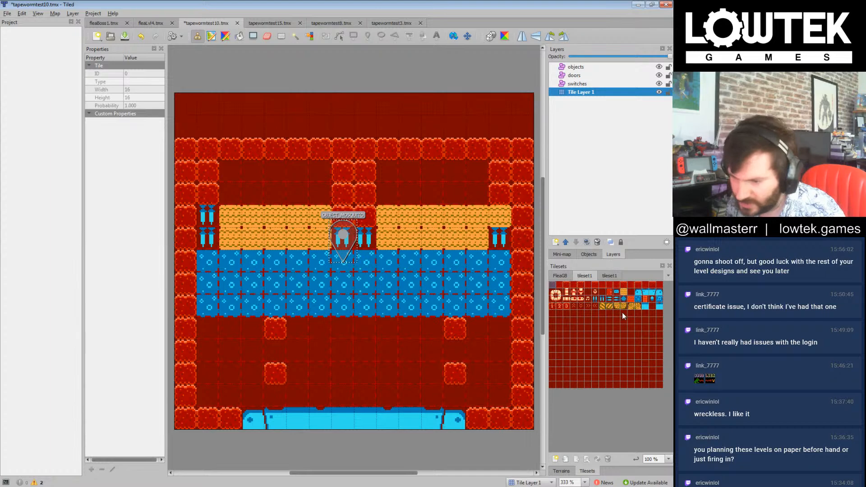
Step: Extend the blue patterned band down two rows and stamp a wall block directly above each of the two lowest free-standing blocks
{"action": "mouse_move", "coordinate": [524, 329]}
{"action": "left_mouse_down"}
{"action": "mouse_move", "coordinate": [228, 329]}
{"action": "mouse_move", "coordinate": [496, 354]}
{"action": "left_mouse_up"}
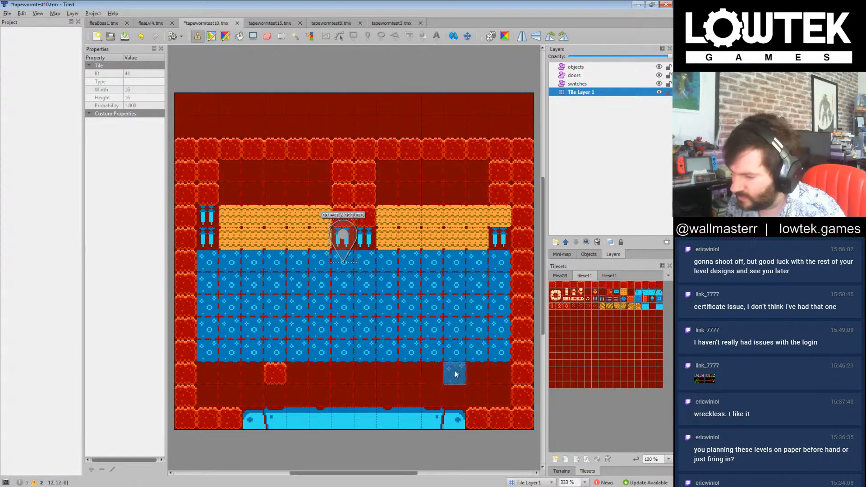
{"action": "left_click", "coordinate": [554, 286]}
{"action": "left_click", "coordinate": [455, 351]}
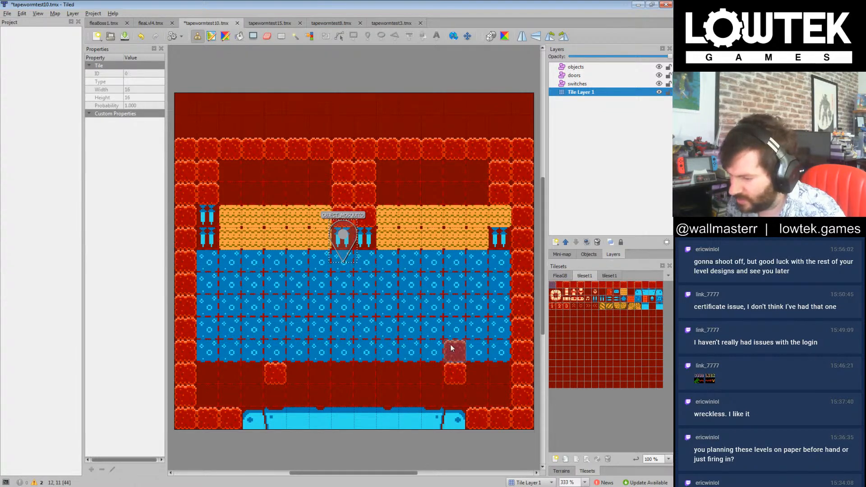
{"action": "left_click", "coordinate": [278, 361]}
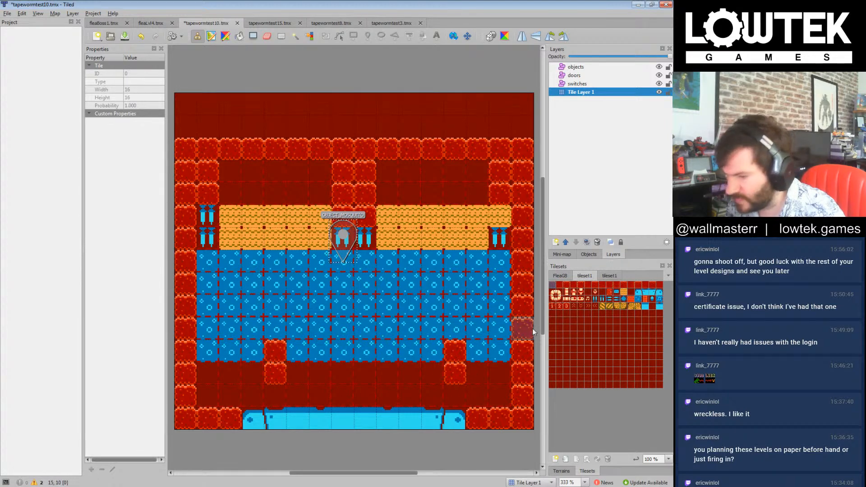
Step: Clear the two wall blocks below the blue band, stamp a two-by-two group of small blue tiles centrally there, and save the map
{"action": "left_click", "coordinate": [591, 294]}
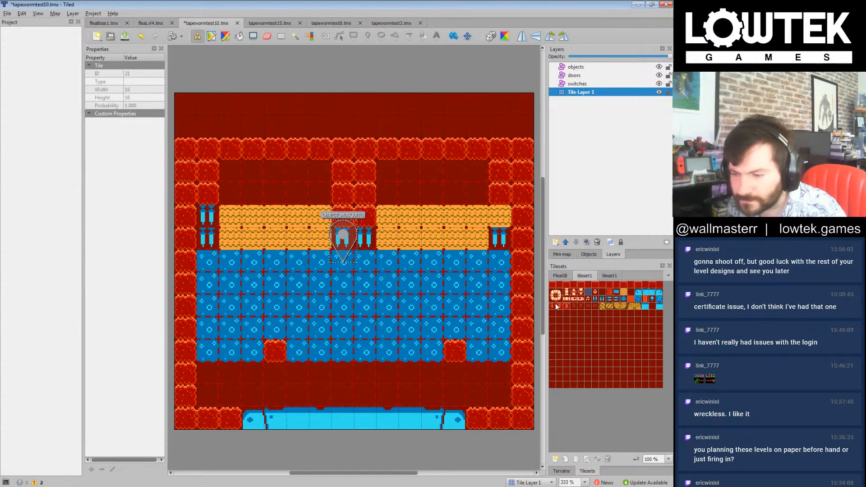
{"action": "mouse_move", "coordinate": [342, 397]}
{"action": "left_mouse_down"}
{"action": "mouse_move", "coordinate": [357, 377]}
{"action": "mouse_move", "coordinate": [365, 395]}
{"action": "left_mouse_up"}
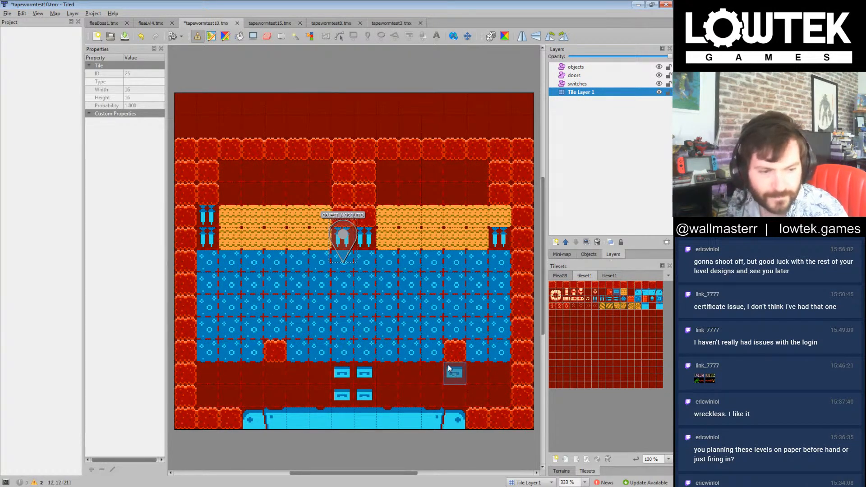
{"action": "key", "text": "ctrl+s"}
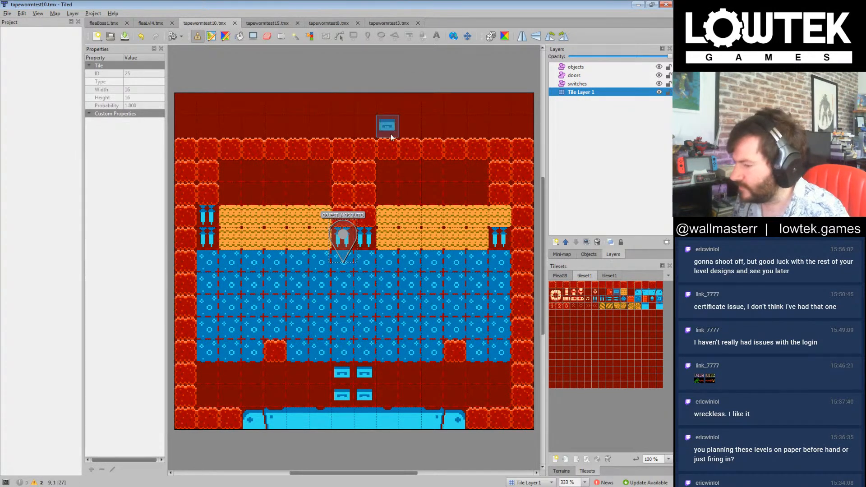
Step: Replace the upper sand row and the spikes at its left end with a continuous row of wall tiles
{"action": "left_click", "coordinate": [552, 285]}
{"action": "left_click", "coordinate": [511, 221]}
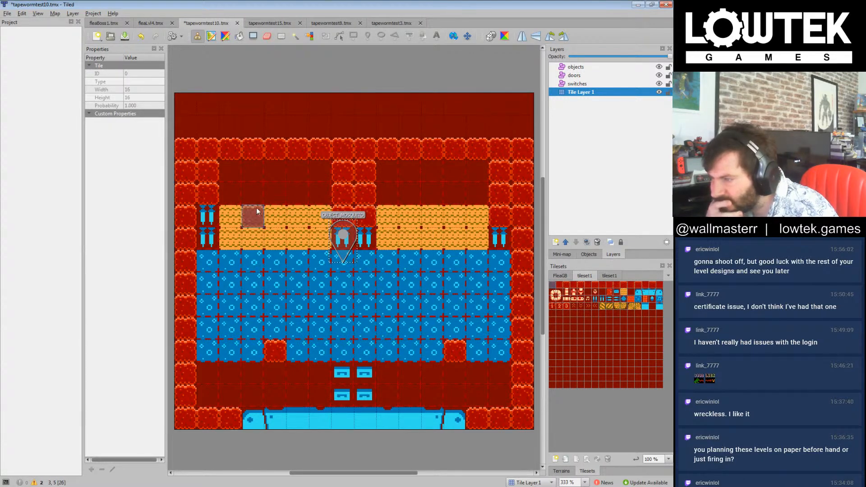
{"action": "left_click", "coordinate": [221, 213]}
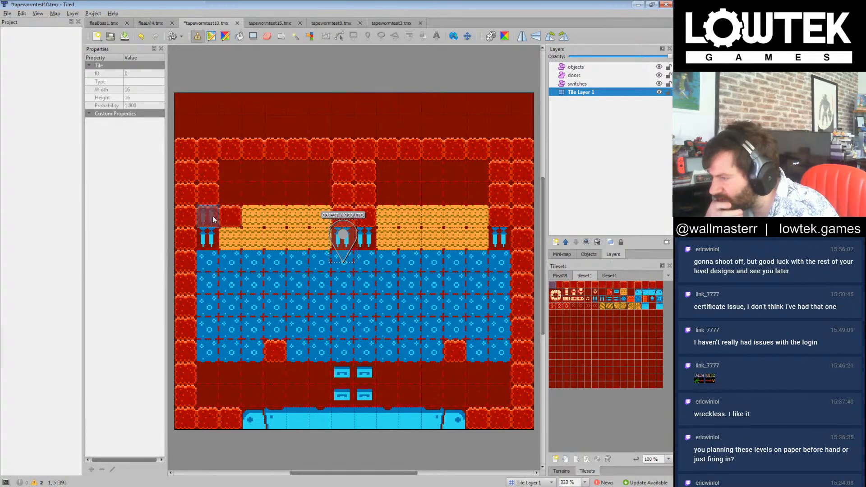
{"action": "left_click_drag", "start_coordinate": [274, 215], "coordinate": [502, 217]}
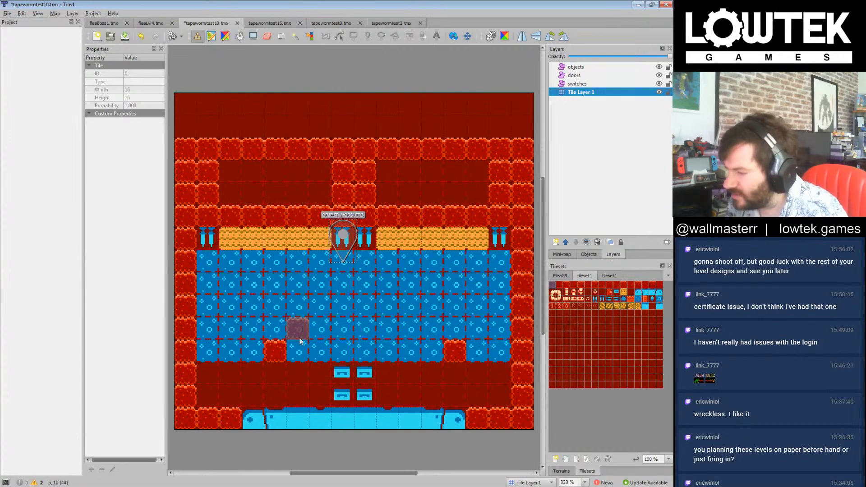
Step: Build a two-tile-high wall column in the upper left chamber, dividing it into two compartments
{"action": "left_click", "coordinate": [276, 194]}
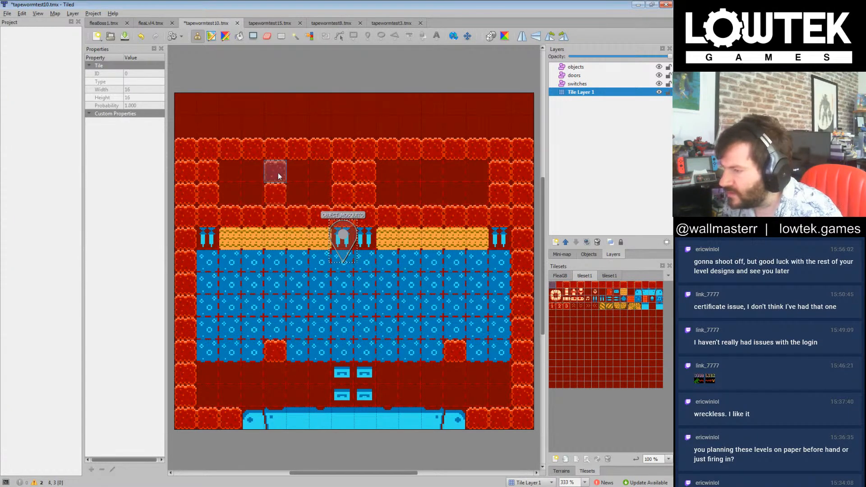
{"action": "left_click", "coordinate": [282, 180]}
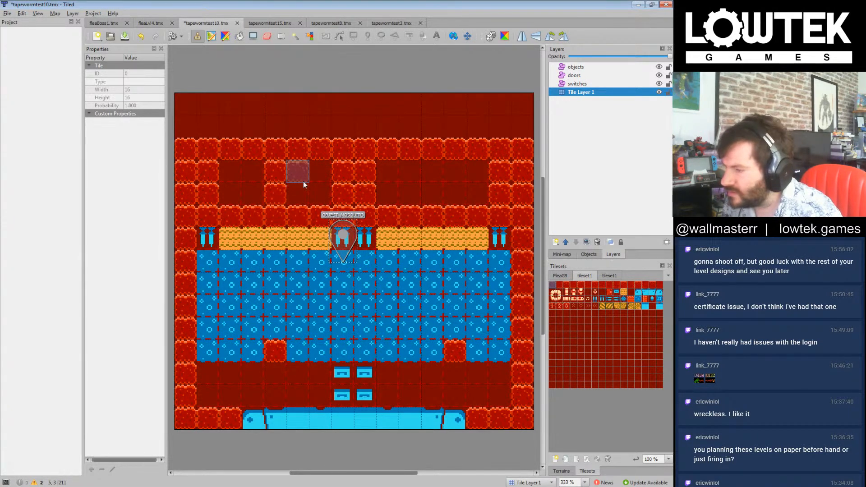
{"action": "left_click", "coordinate": [280, 359]}
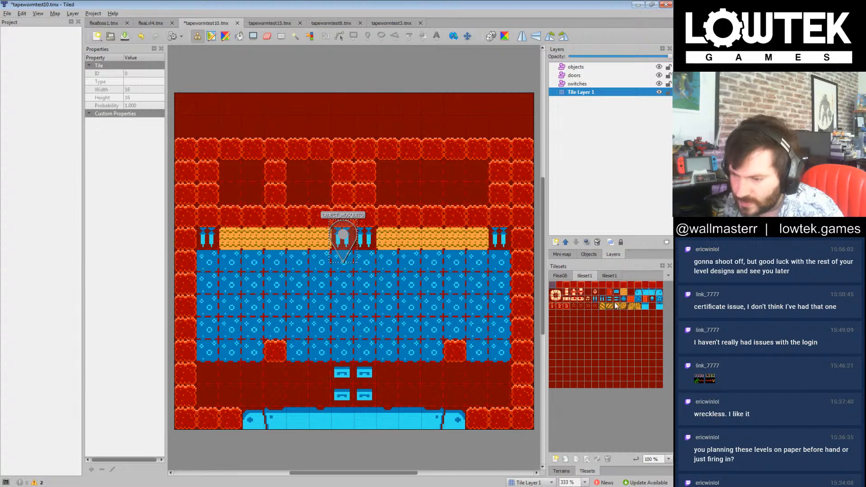
Step: Stamp a music note in the second compartment and blue patterned tiles in the wall row beneath the left side of the first two compartments
{"action": "left_click", "coordinate": [588, 299]}
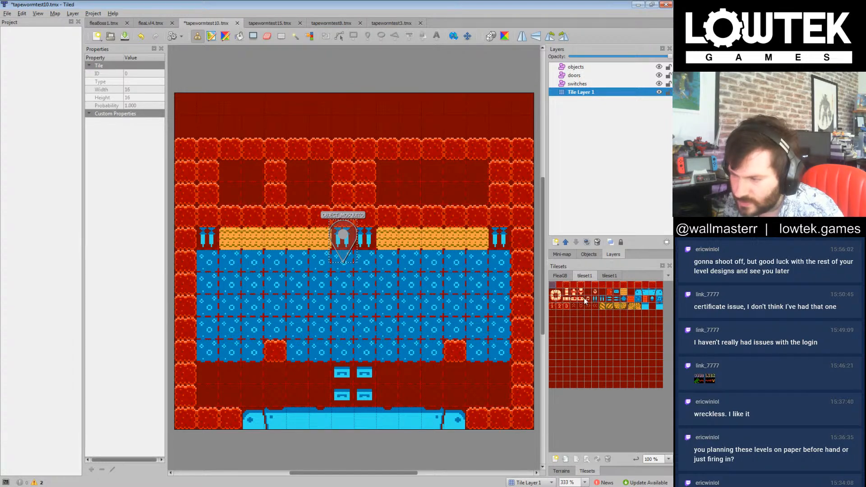
{"action": "left_click", "coordinate": [317, 206]}
{"action": "right_click", "coordinate": [297, 217]}
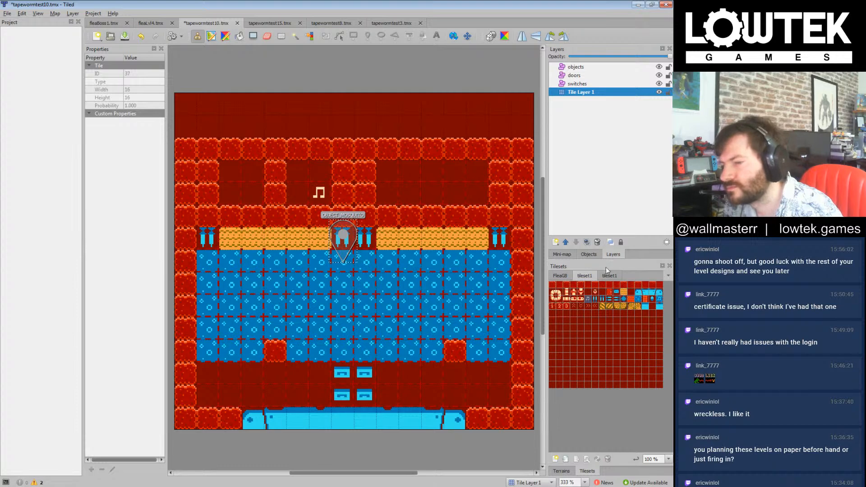
{"action": "left_click", "coordinate": [296, 218]}
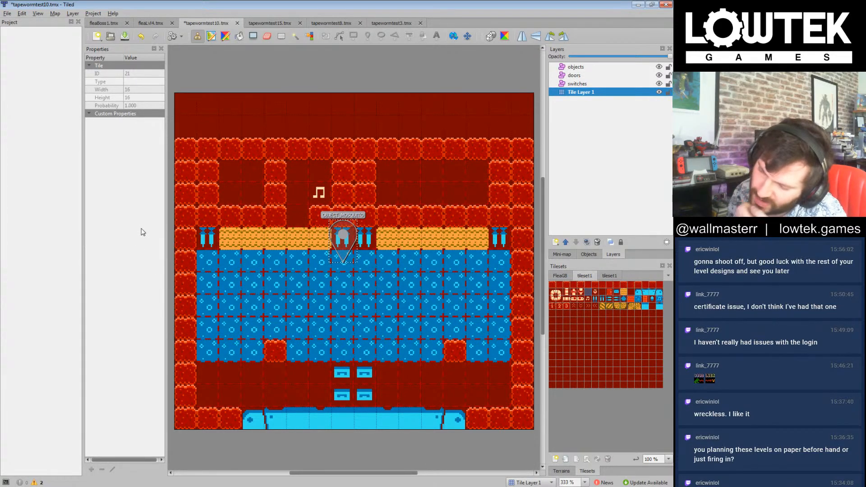
{"action": "left_click", "coordinate": [641, 305]}
{"action": "left_click", "coordinate": [298, 217]}
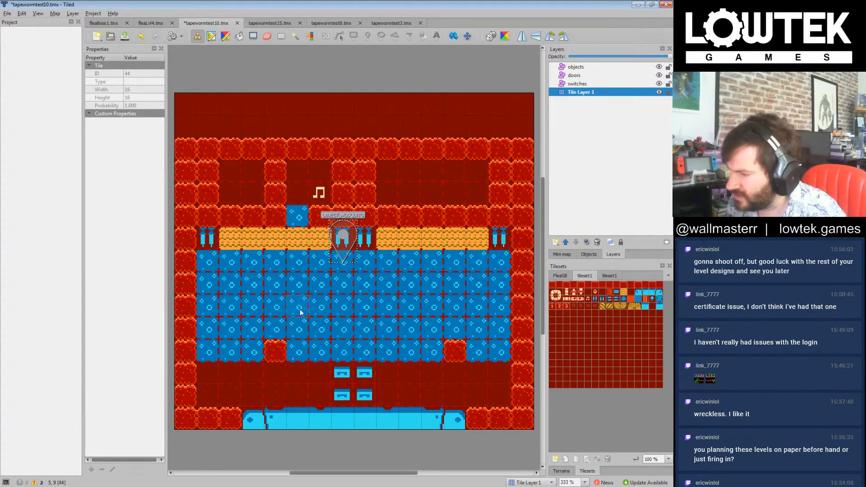
{"action": "left_click", "coordinate": [234, 218]}
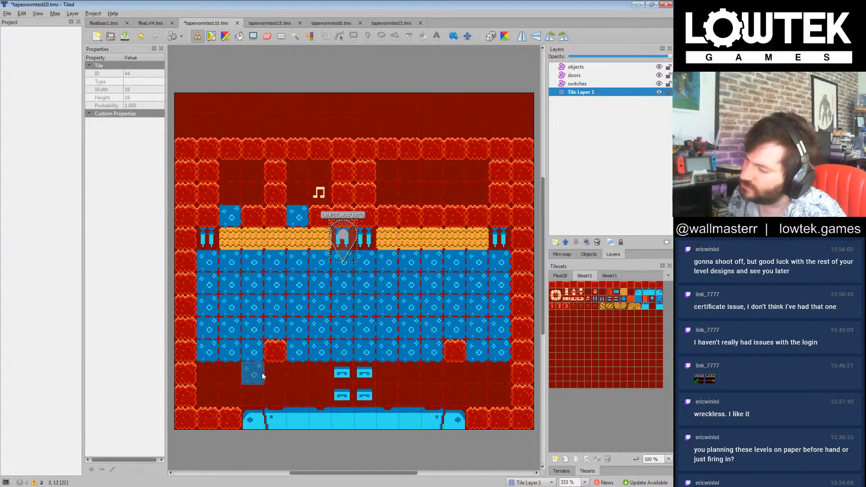
Step: Divide the upper right chamber with a two-tile-high wall column and stamp music notes in the three compartments without one
{"action": "right_click", "coordinate": [319, 193]}
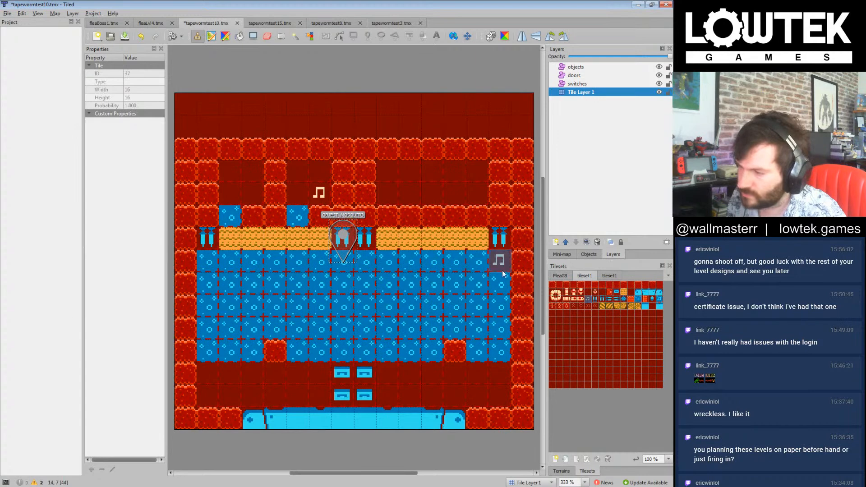
{"action": "left_click_drag", "start_coordinate": [265, 199], "coordinate": [264, 198]}
{"action": "right_click", "coordinate": [299, 198]}
{"action": "left_click", "coordinate": [273, 194]}
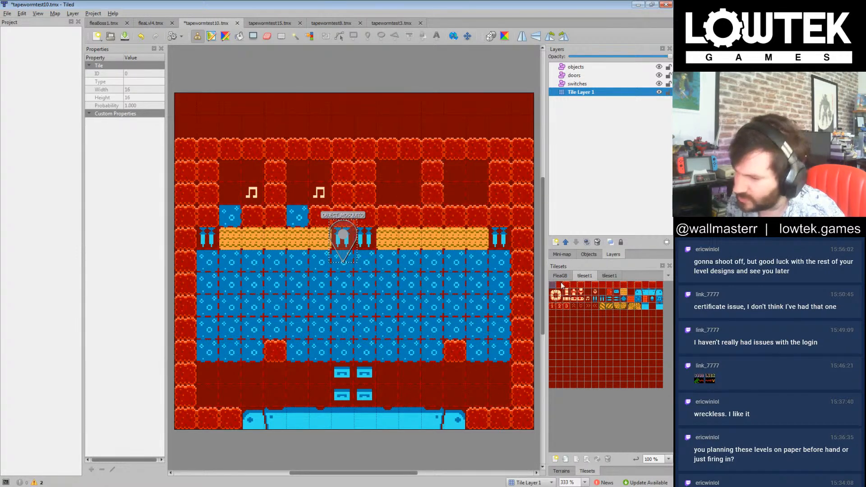
{"action": "left_click", "coordinate": [587, 299]}
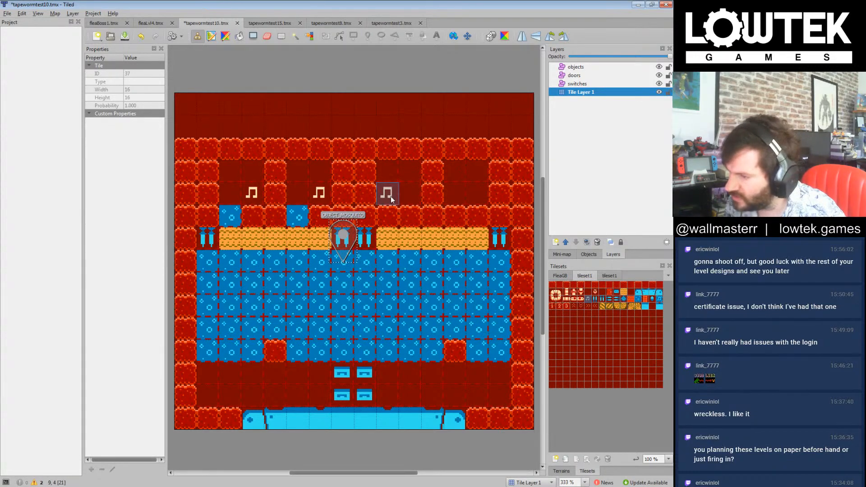
{"action": "left_click", "coordinate": [391, 200]}
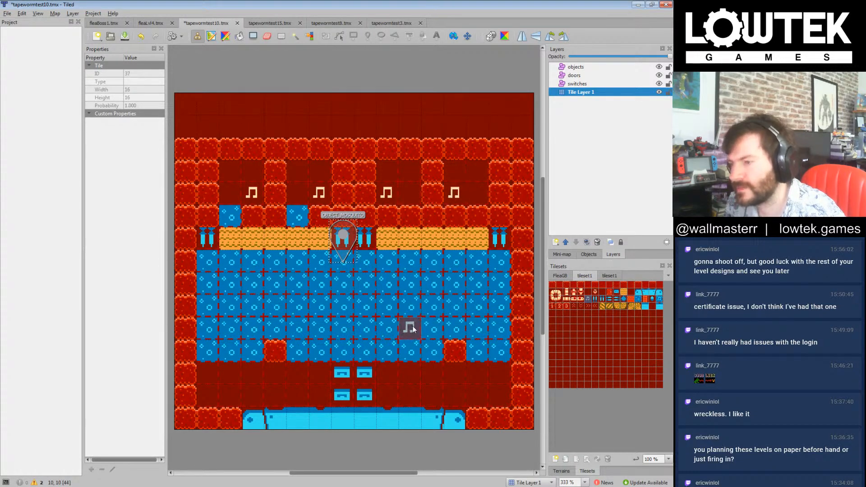
Step: Place a blue patterned tile in the wall row beneath the third compartment's left side, restoring the wall tile beside it
{"action": "left_click", "coordinate": [637, 299]}
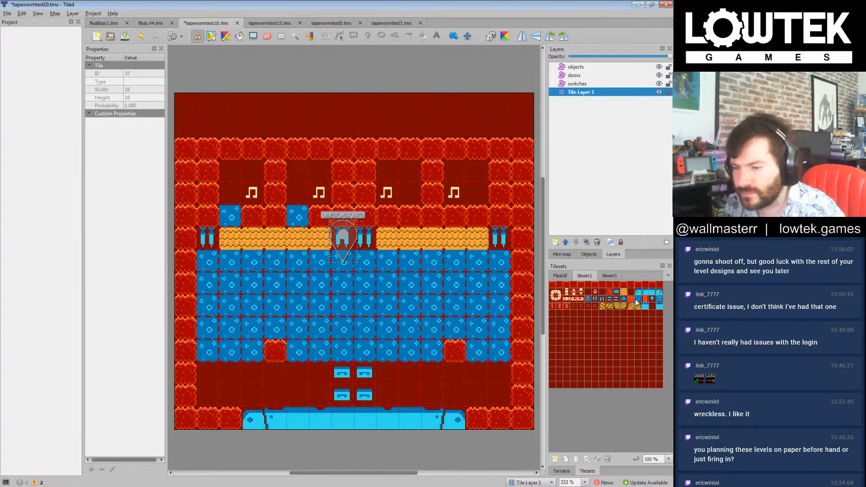
{"action": "left_click", "coordinate": [411, 218]}
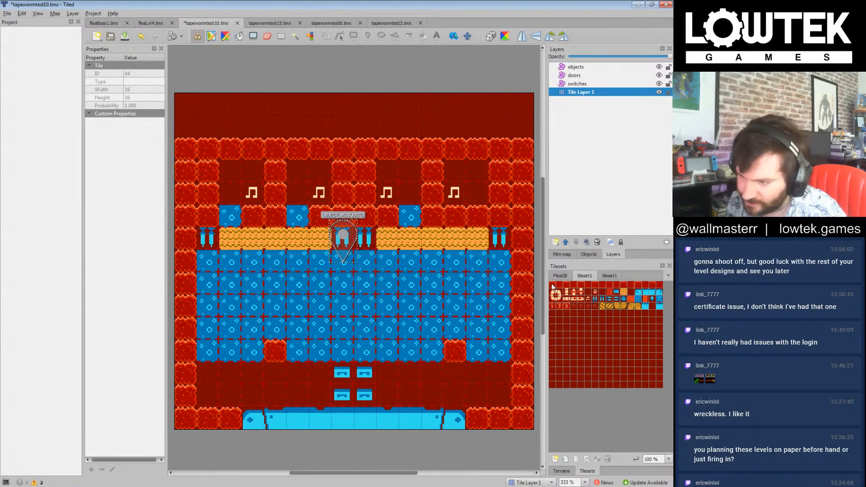
{"action": "left_click", "coordinate": [388, 216]}
{"action": "left_click", "coordinate": [551, 287]}
{"action": "left_click", "coordinate": [409, 217]}
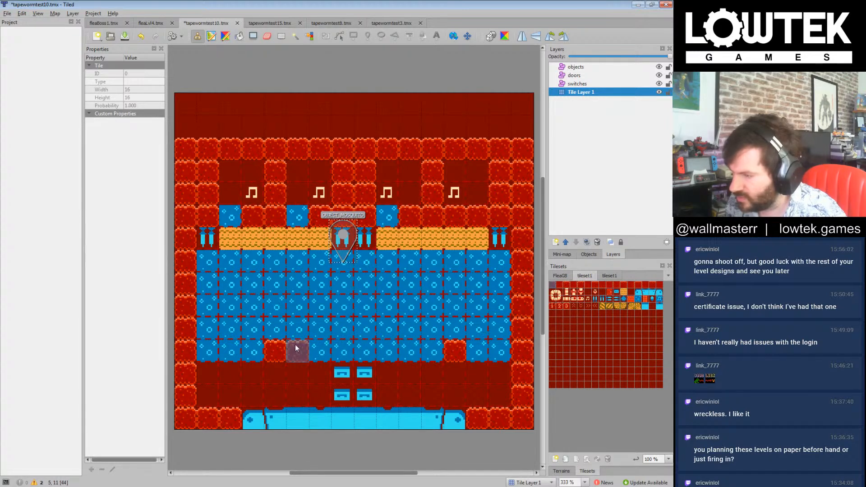
Step: Add a wall block left of centre in the band's middle row and another above the left bottom-row block, clearing the extra bottom-row block
{"action": "left_click", "coordinate": [315, 350]}
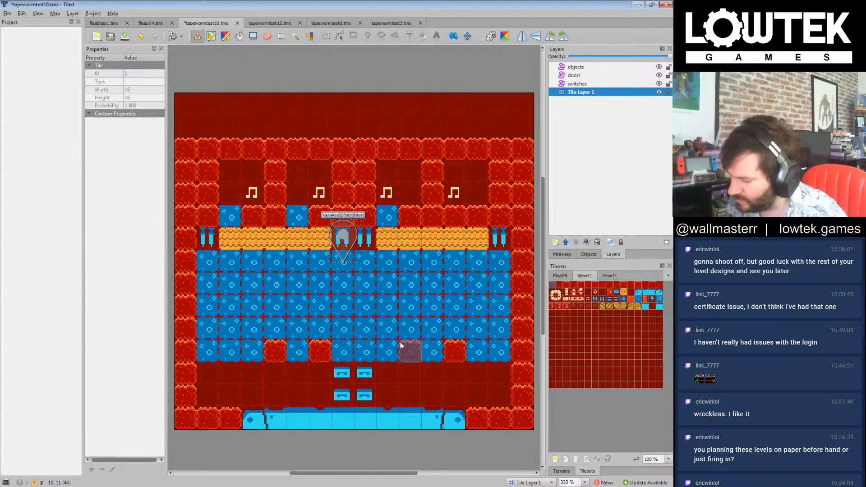
{"action": "left_click", "coordinate": [321, 309]}
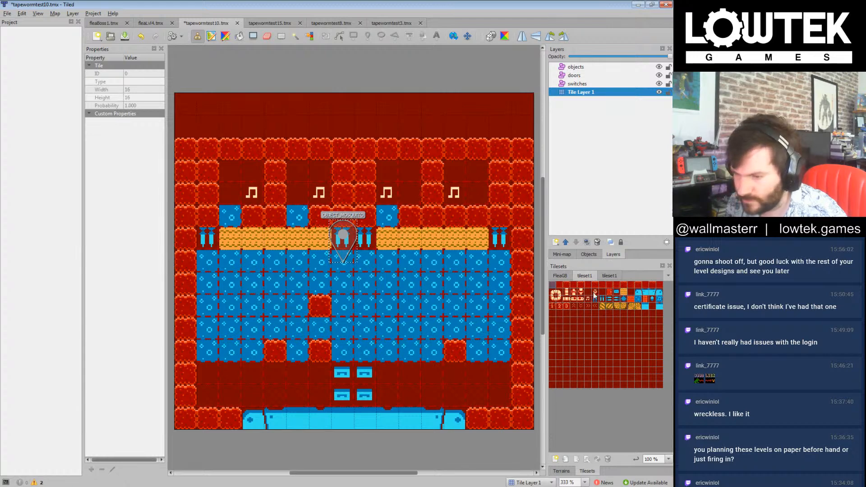
{"action": "left_click", "coordinate": [639, 298]}
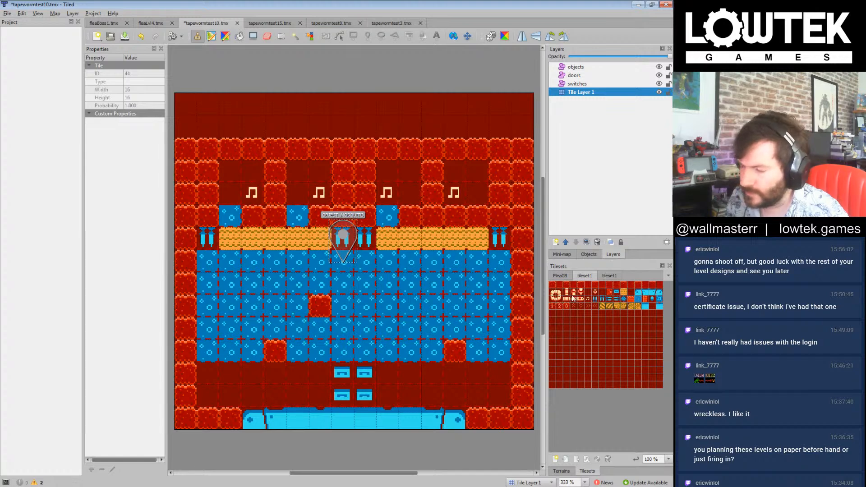
{"action": "left_click", "coordinate": [552, 285]}
{"action": "left_click", "coordinate": [284, 332]}
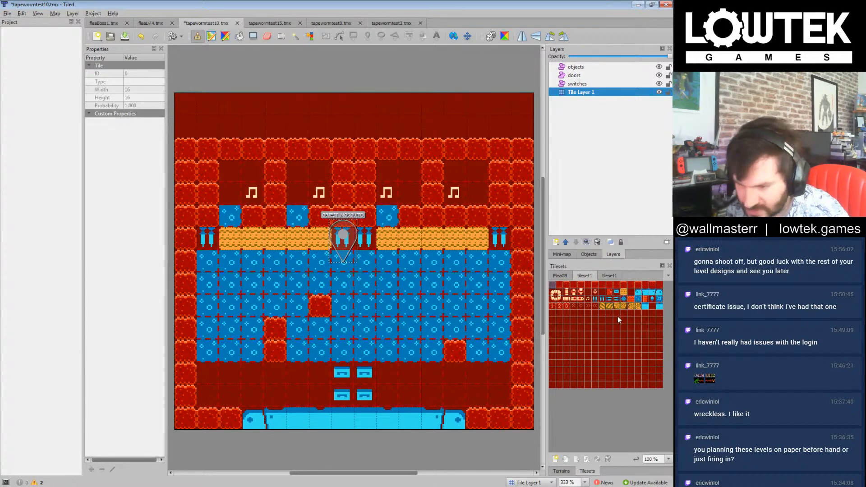
Step: Line both side edges of the blue band with inward-pointing spikes and replace the spikes at the sand row's left end to match
{"action": "left_click", "coordinate": [616, 299]}
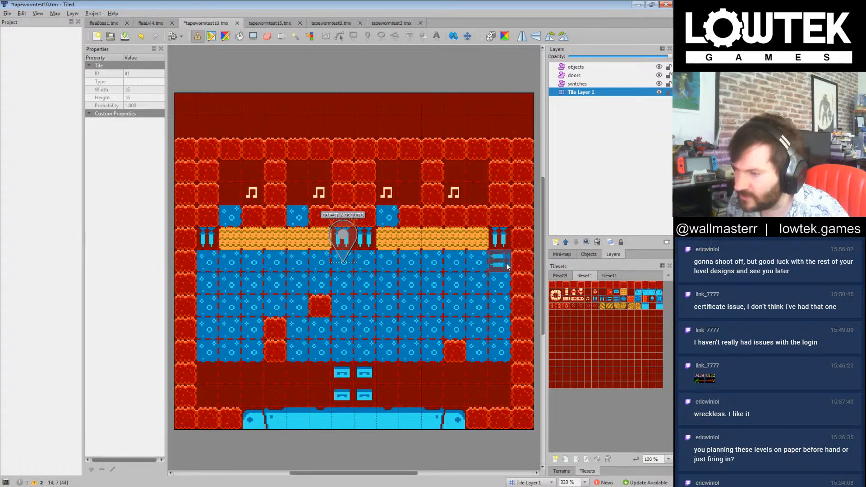
{"action": "left_click_drag", "start_coordinate": [500, 261], "coordinate": [500, 352]}
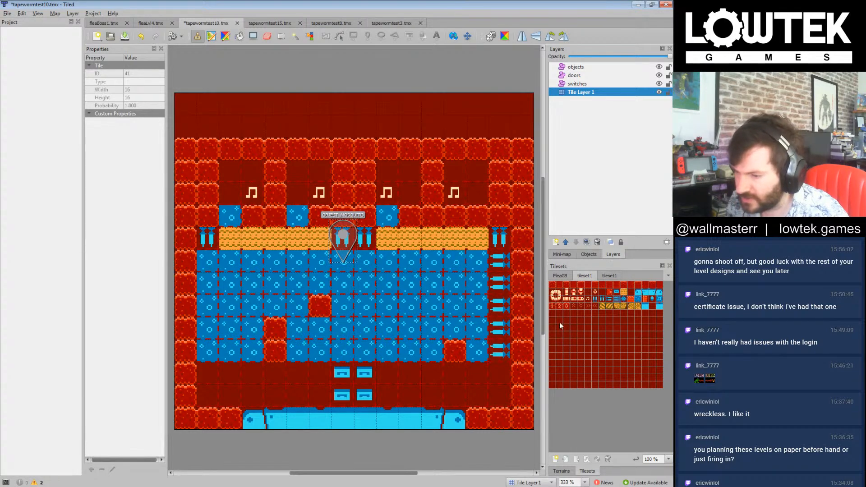
{"action": "left_click", "coordinate": [611, 300]}
{"action": "left_click_drag", "start_coordinate": [208, 261], "coordinate": [207, 352]}
{"action": "left_click", "coordinate": [216, 244]}
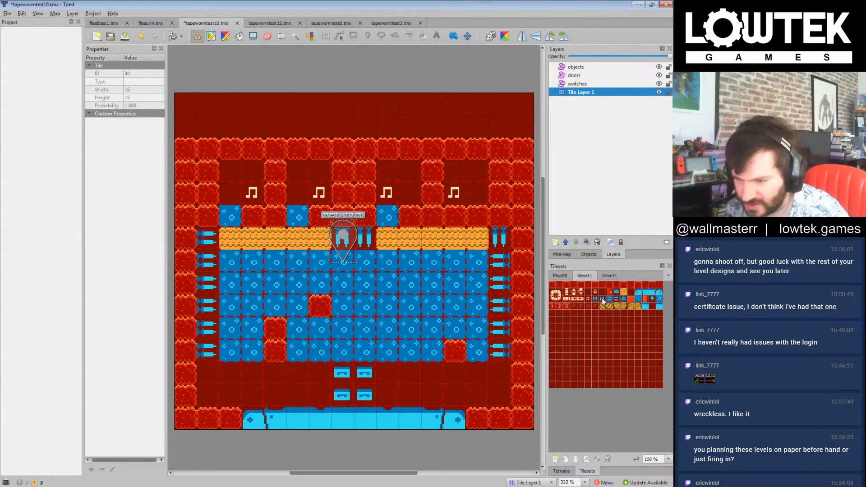
Step: Replace the downward spikes at the sand row's right end with inward-pointing side spikes and save the map
{"action": "left_click", "coordinate": [618, 300]}
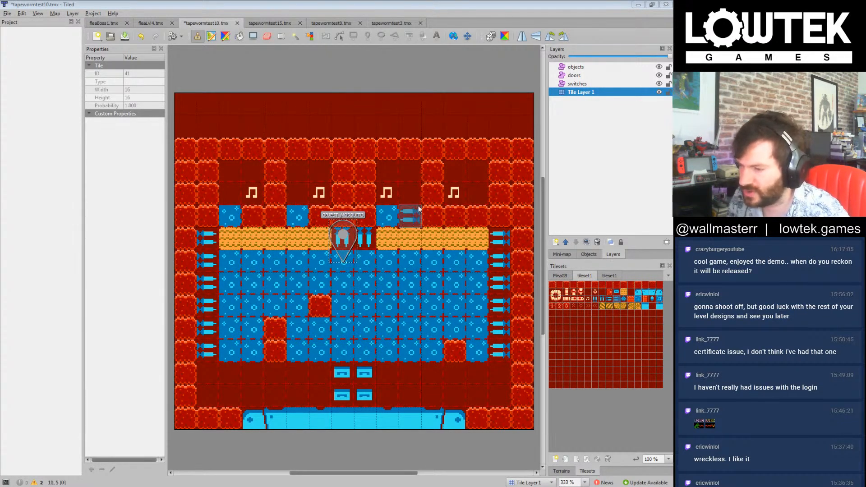
{"action": "left_click", "coordinate": [533, 4]}
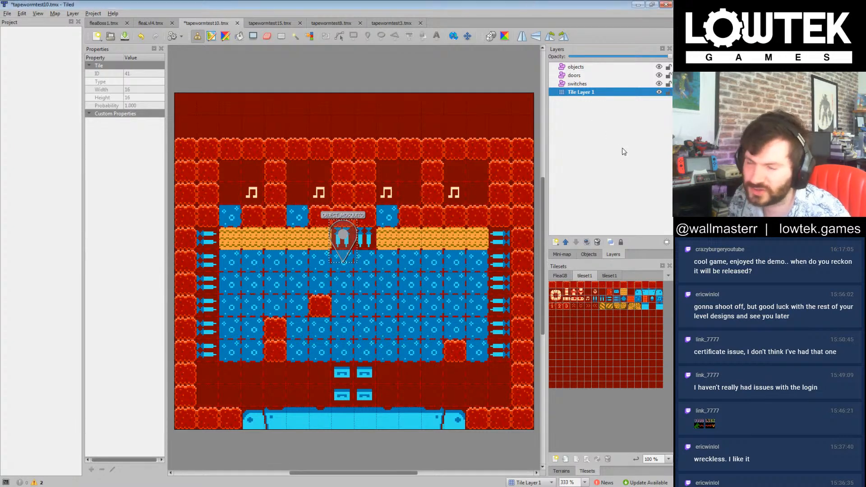
{"action": "left_click", "coordinate": [624, 152]}
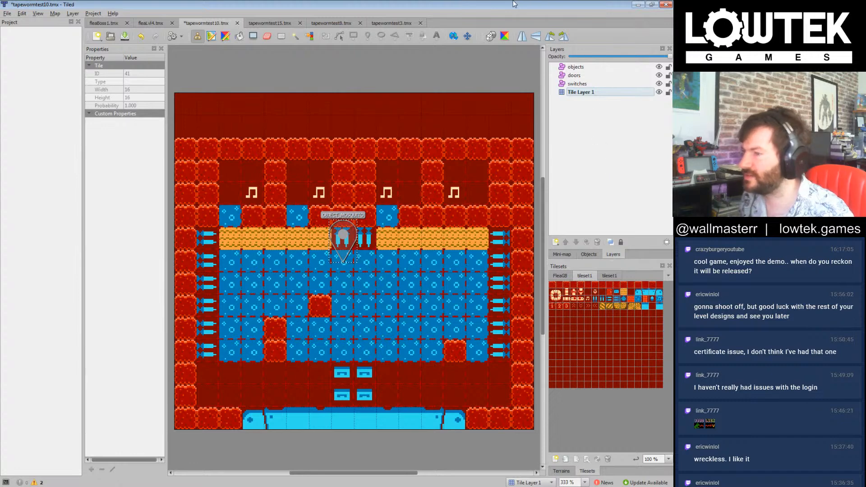
{"action": "key", "text": "ctrl+s"}
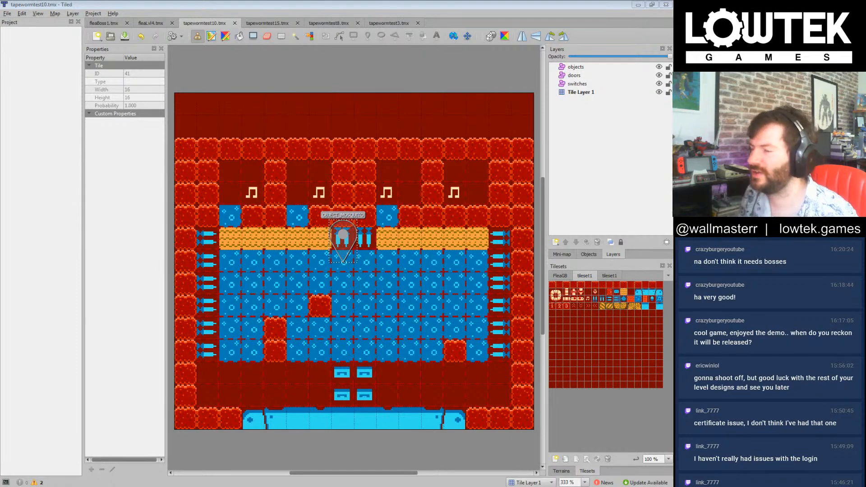
Step: Replace the band's bottom-row wall block near the right with a blue patterned tile and place a wall block in the row's last cell
{"action": "left_click", "coordinate": [518, 2]}
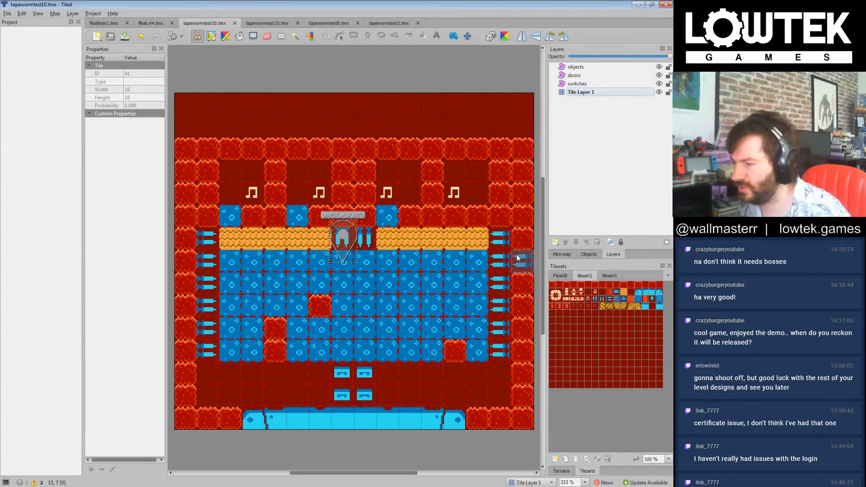
{"action": "left_click", "coordinate": [642, 306]}
{"action": "left_click", "coordinate": [478, 352]}
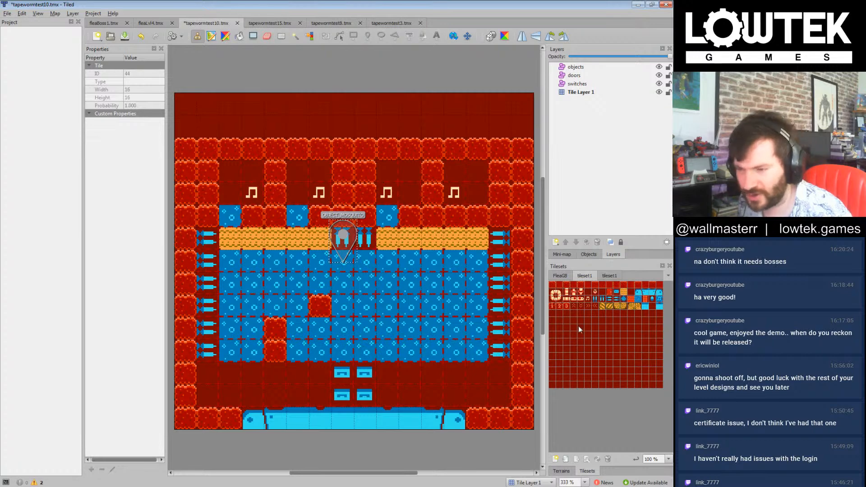
{"action": "left_click", "coordinate": [553, 285]}
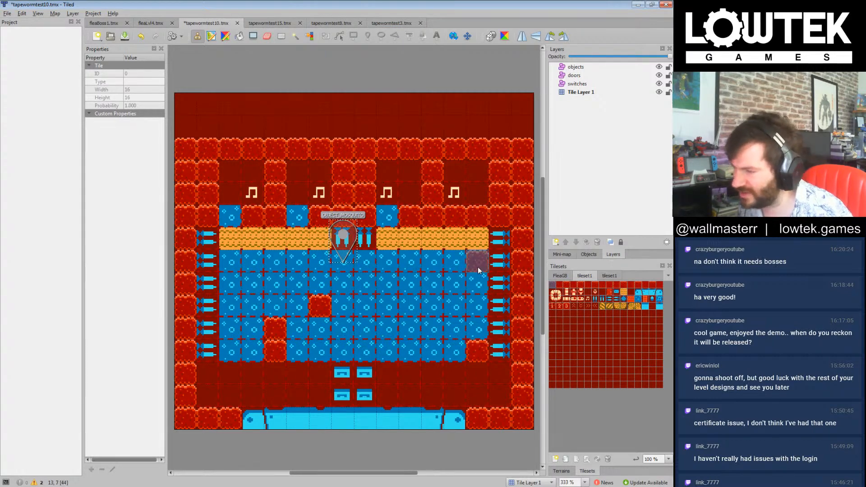
Step: Clear the fourth compartment's note and the wall tile beneath its left side, and thicken both lower side walls by one tile
{"action": "left_click", "coordinate": [589, 293]}
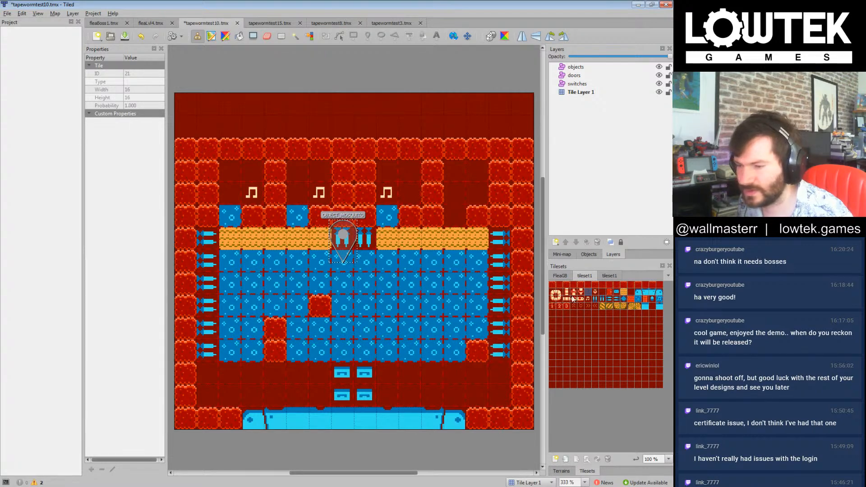
{"action": "left_click", "coordinate": [553, 285]}
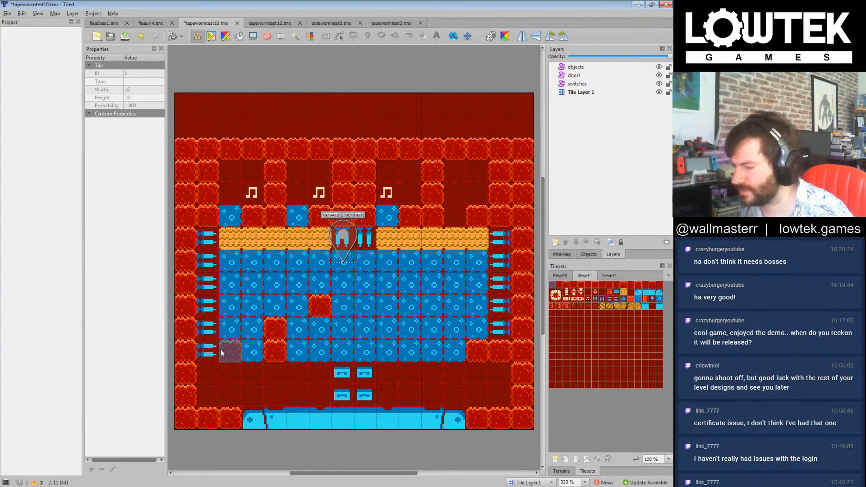
{"action": "left_click_drag", "start_coordinate": [212, 351], "coordinate": [208, 395]}
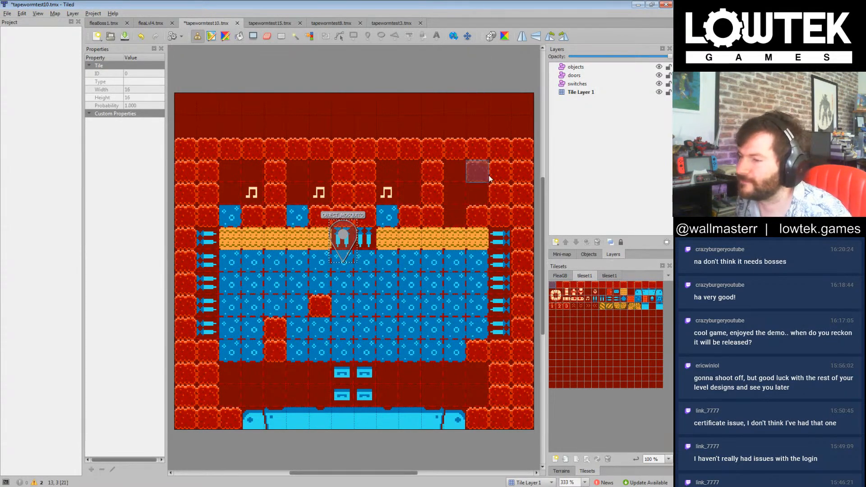
Step: Place a music note in the fourth compartment's lower right cell with left-pointing spikes above it
{"action": "left_click", "coordinate": [588, 300]}
{"action": "left_click", "coordinate": [477, 193]}
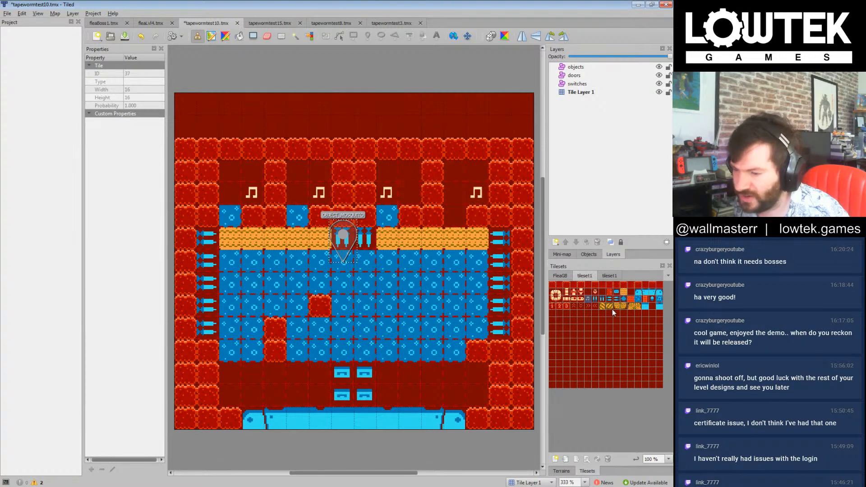
{"action": "left_click", "coordinate": [616, 299]}
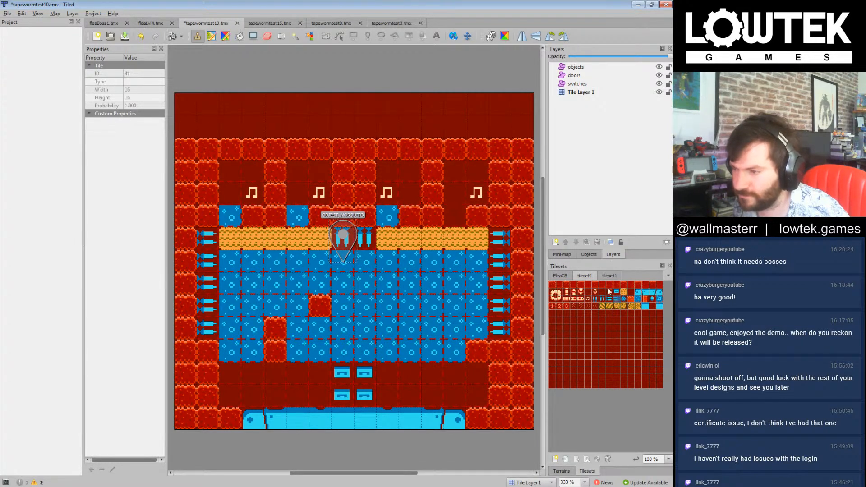
{"action": "left_click", "coordinate": [484, 176]}
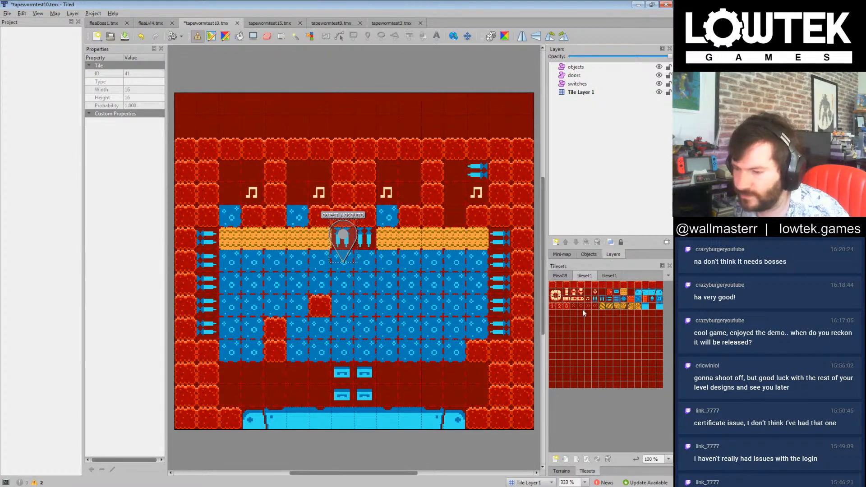
Step: Add downward spikes across the top of the second compartment and above the first compartment's note
{"action": "left_click", "coordinate": [603, 300]}
{"action": "left_click", "coordinate": [297, 171]}
{"action": "left_click", "coordinate": [319, 171]}
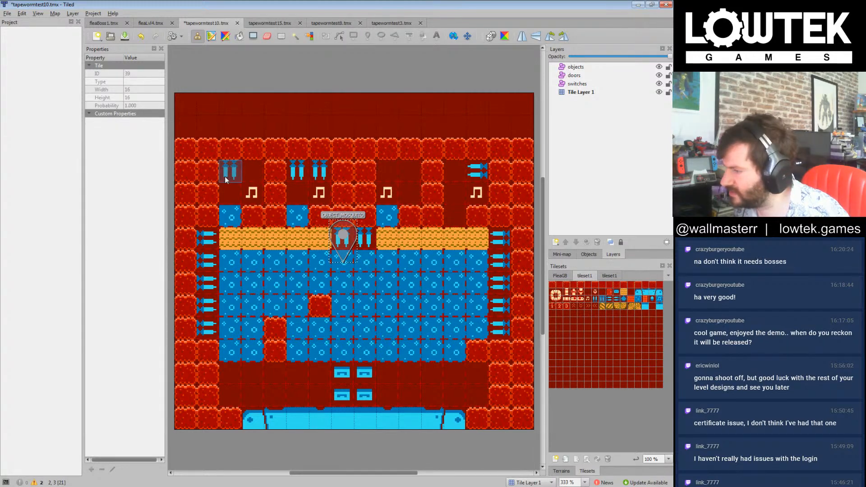
{"action": "left_click", "coordinate": [251, 170]}
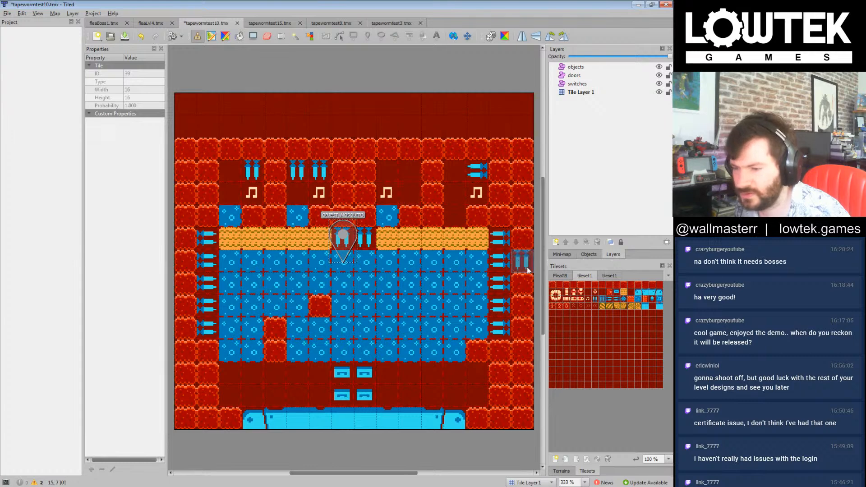
Step: Place a music note in the third compartment's upper right cell and clear the notes from its left side
{"action": "left_click", "coordinate": [588, 298]}
{"action": "left_click", "coordinate": [387, 170]}
{"action": "left_click", "coordinate": [409, 171]}
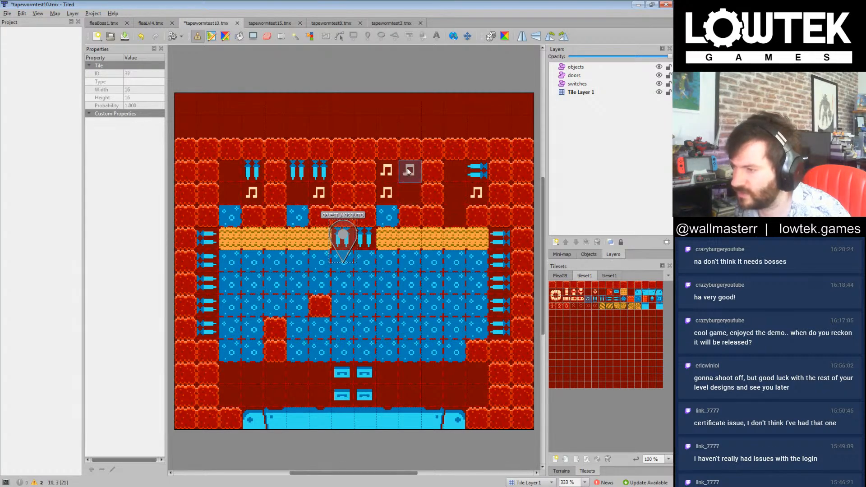
{"action": "left_click", "coordinate": [589, 294]}
{"action": "left_click_drag", "start_coordinate": [389, 174], "coordinate": [391, 186]}
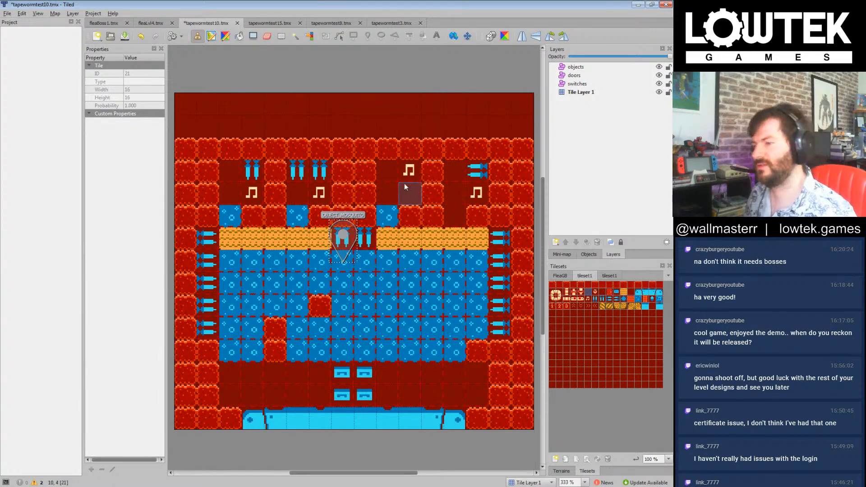
Step: Place left-pointing spikes beneath the third compartment's note and save the map
{"action": "left_click", "coordinate": [618, 300]}
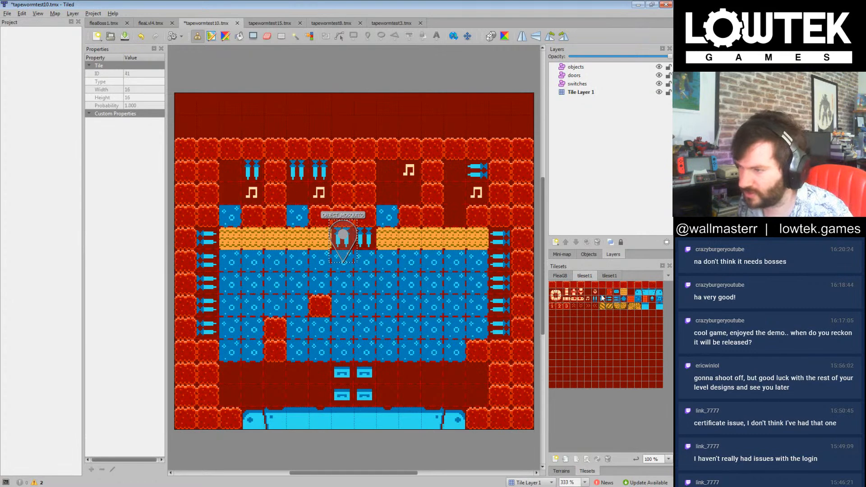
{"action": "left_click", "coordinate": [417, 206]}
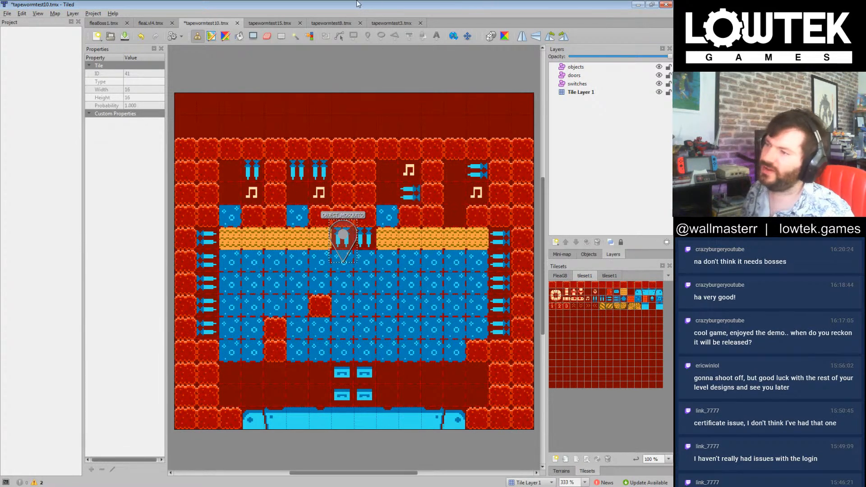
{"action": "key", "text": "ctrl+s"}
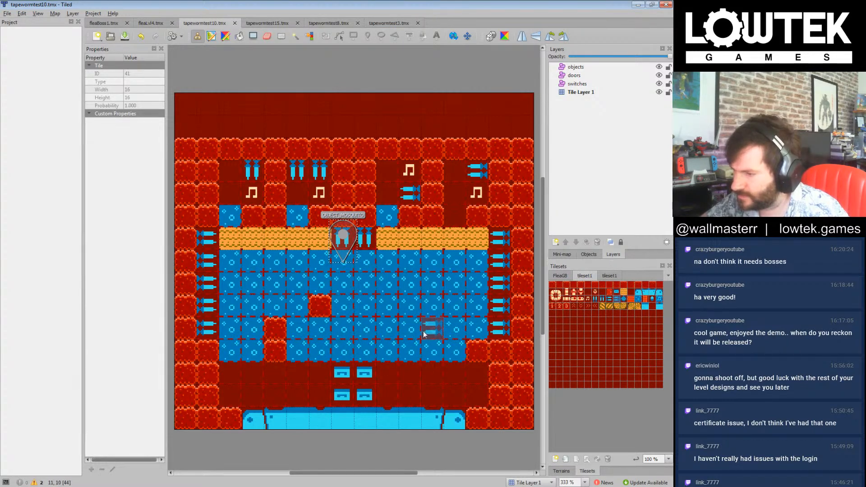
Step: Fill the gap beneath the fourth compartment with a blue patterned tile and complete downward spikes along the tops of the fourth and first compartments
{"action": "left_click", "coordinate": [637, 305]}
{"action": "left_click", "coordinate": [455, 217]}
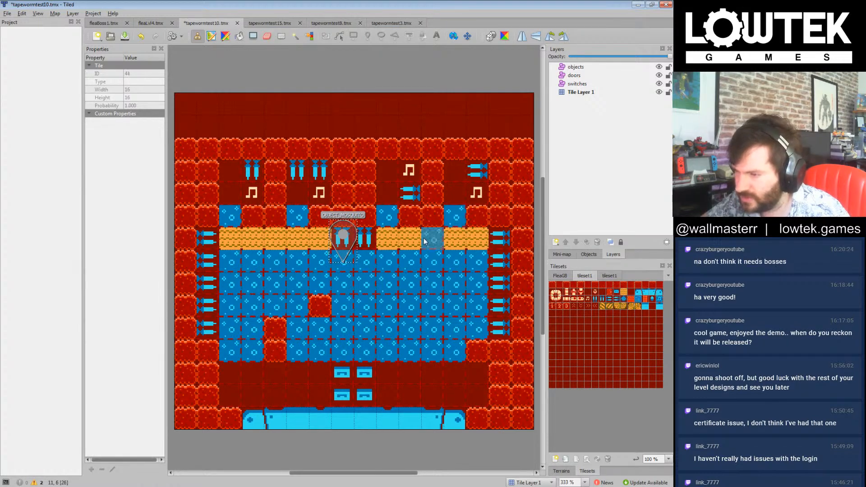
{"action": "left_click", "coordinate": [603, 300]}
{"action": "left_click_drag", "start_coordinate": [458, 173], "coordinate": [476, 173]}
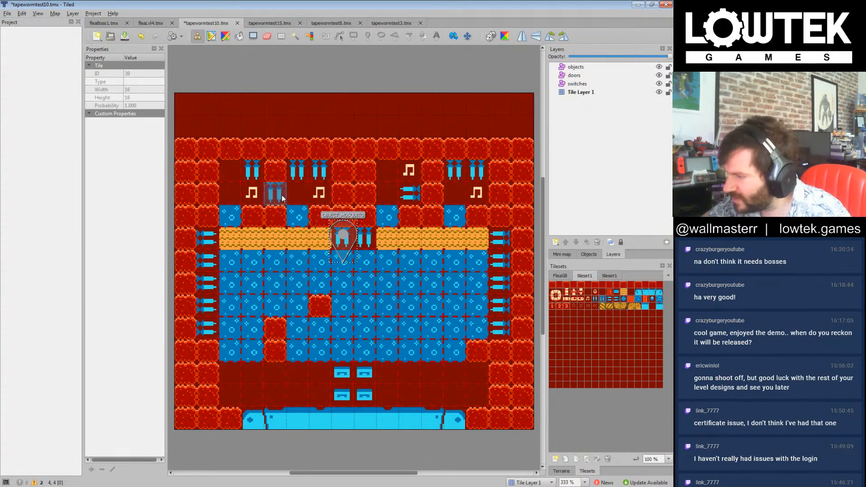
{"action": "left_click", "coordinate": [234, 174]}
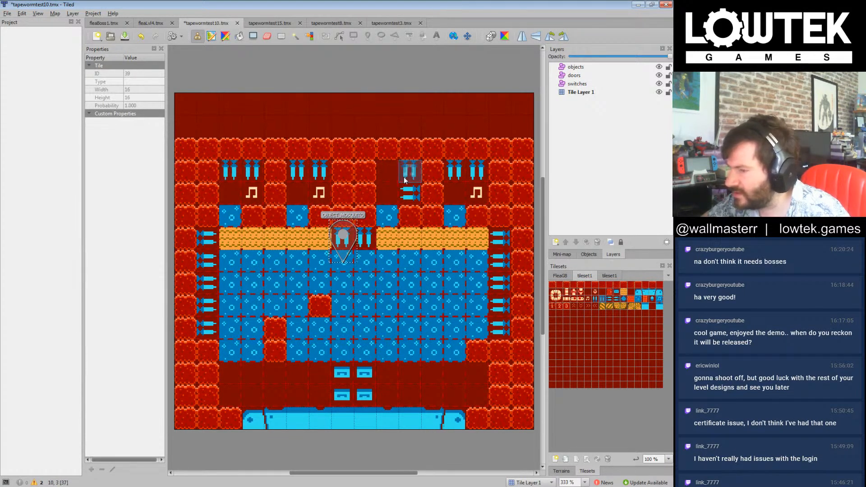
Step: Replace wall tiles with inward-pointing side spikes left of the first and third compartments and right of the fourth, and save the map
{"action": "left_click", "coordinate": [610, 300]}
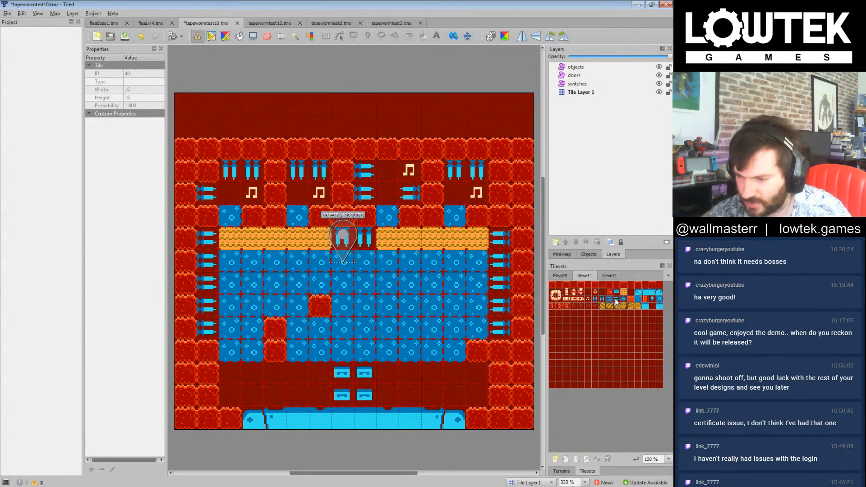
{"action": "left_click", "coordinate": [617, 302]}
{"action": "left_click", "coordinate": [500, 193]}
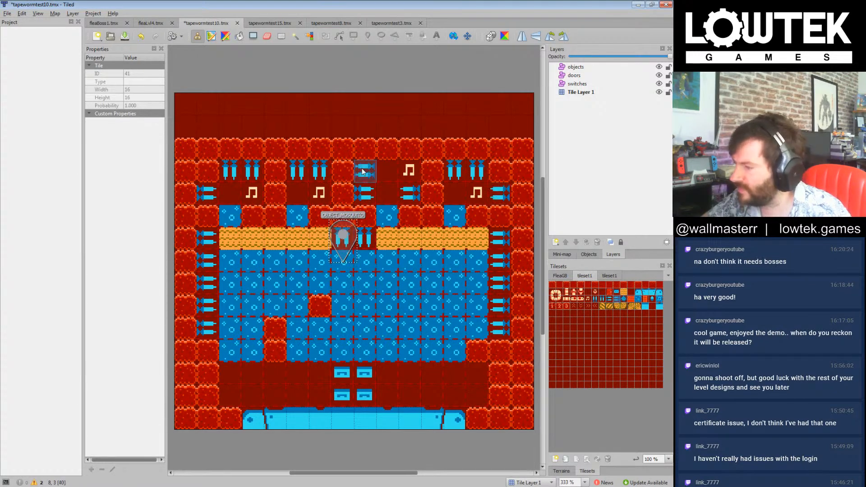
{"action": "key", "text": "ctrl+s"}
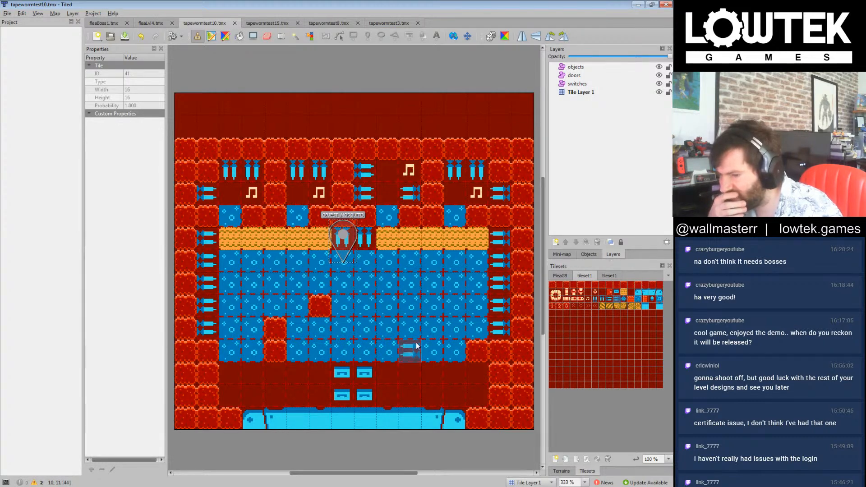
Step: Stack two wall blocks right of centre in the blue band's third and fourth rows and save the map
{"action": "left_click", "coordinate": [553, 286]}
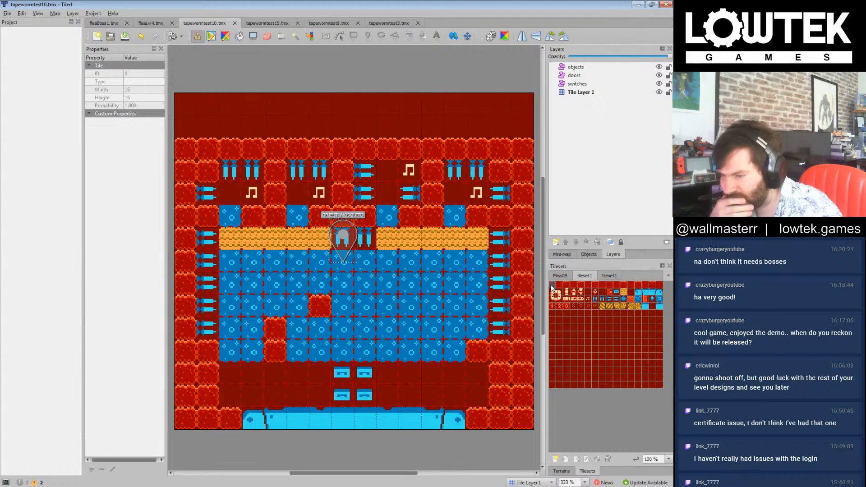
{"action": "left_click", "coordinate": [409, 333]}
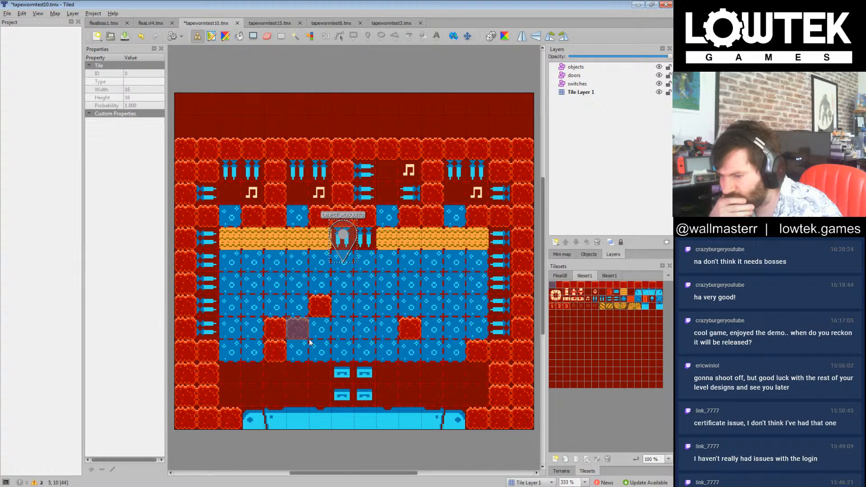
{"action": "left_click", "coordinate": [413, 306]}
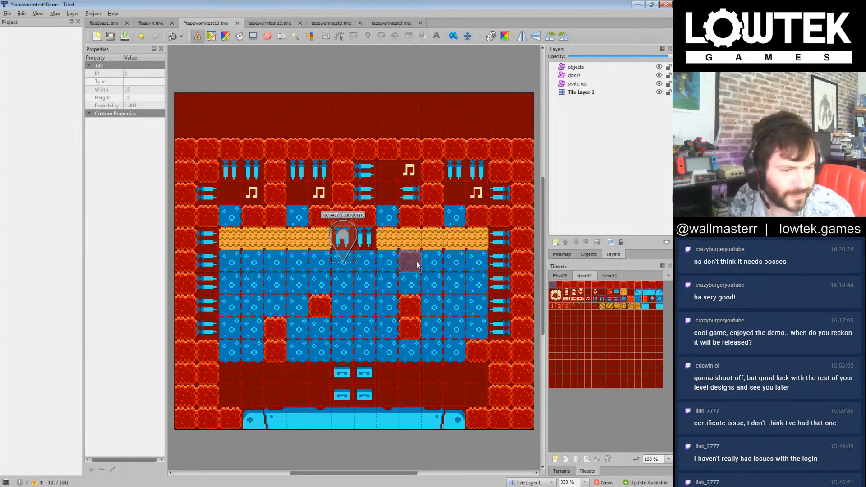
{"action": "key", "text": "ctrl+s"}
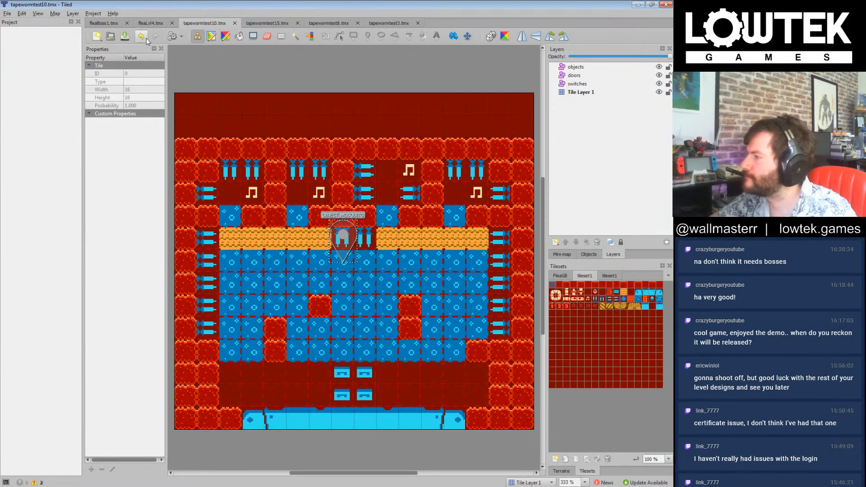
Step: Switch to the tapewormtest3.tmx map and view the level files available for opening
{"action": "left_click", "coordinate": [384, 23]}
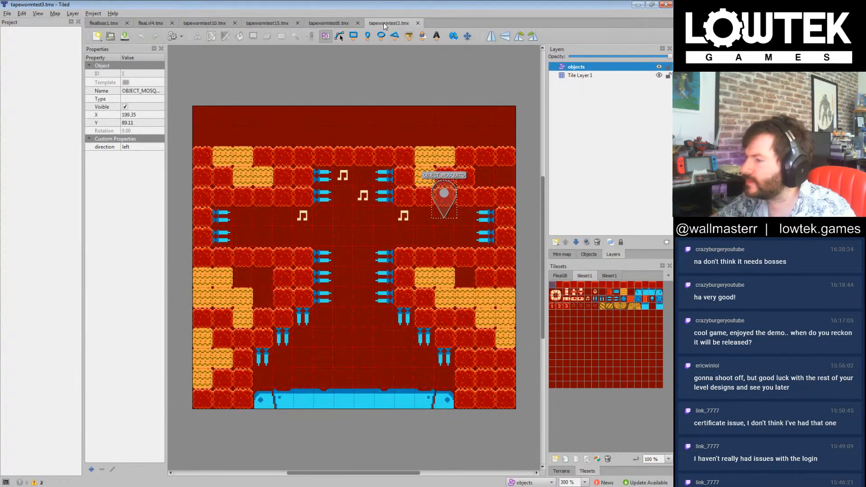
{"action": "left_click", "coordinate": [112, 39]}
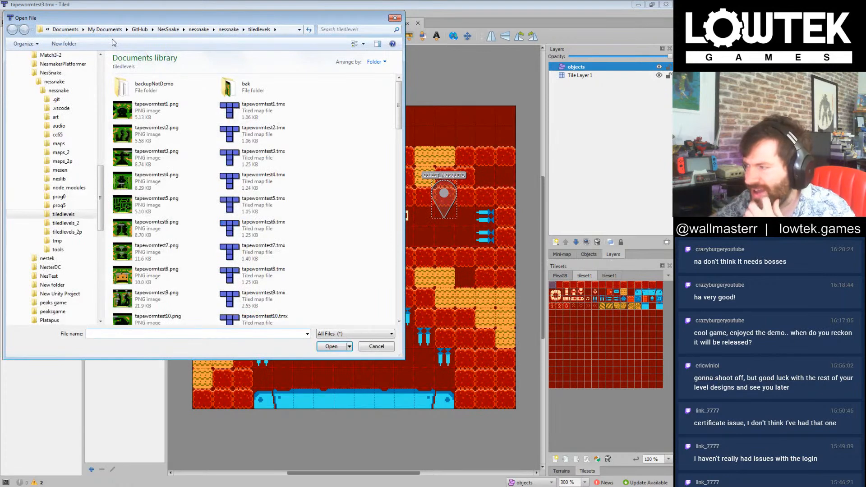
{"action": "left_click", "coordinate": [376, 347]}
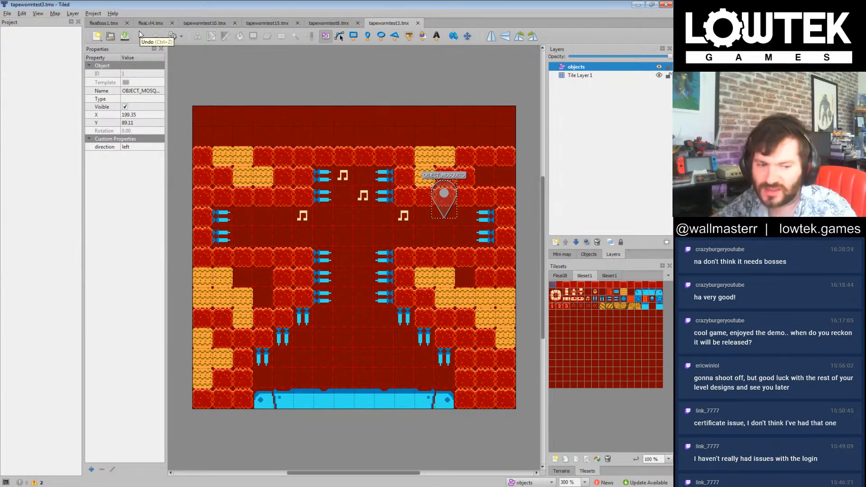
Step: Look through the level map files in the tiledlevels folder for the highest-numbered levels
{"action": "left_click", "coordinate": [110, 36]}
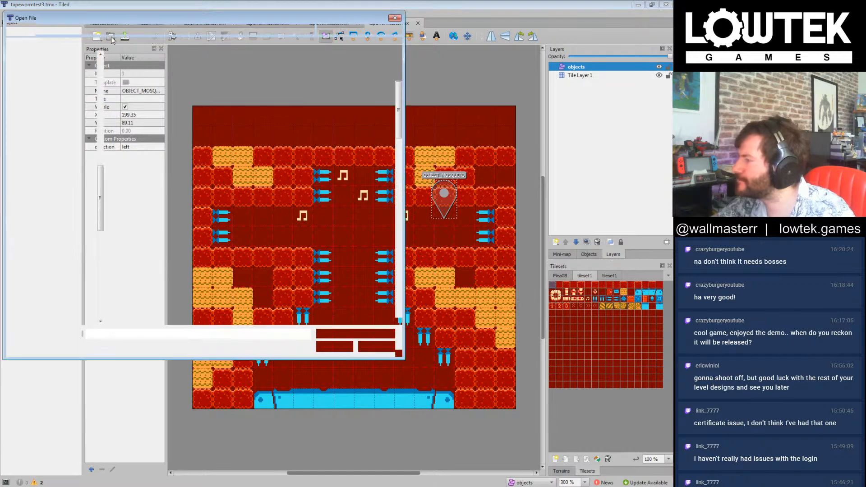
{"action": "left_click", "coordinate": [262, 229]}
{"action": "scroll", "coordinate": [276, 231], "scroll_direction": "down", "scroll_amount": 10}
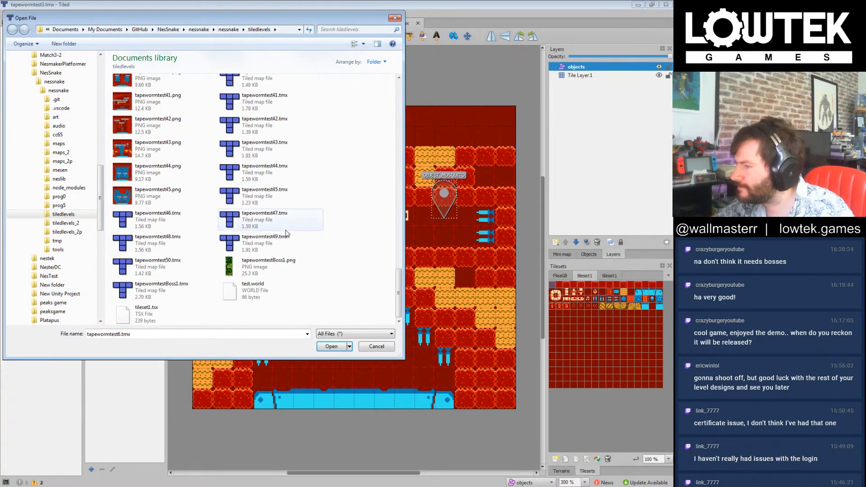
{"action": "scroll", "coordinate": [285, 232], "scroll_direction": "up", "scroll_amount": 5}
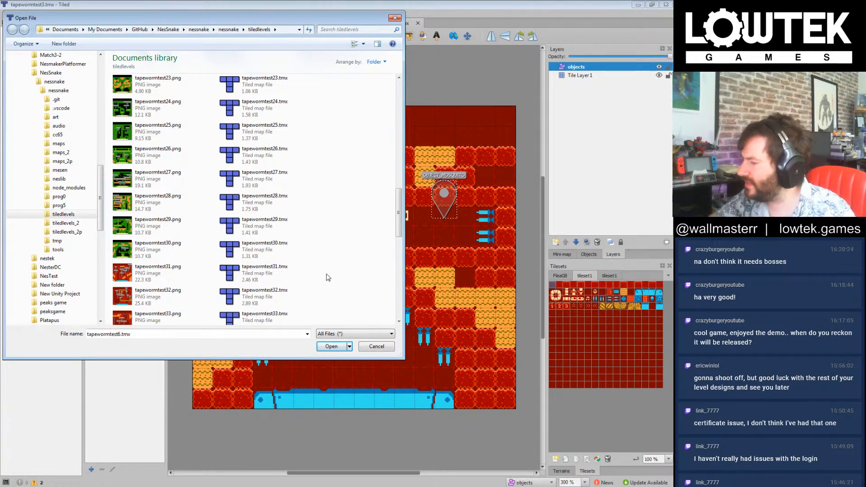
{"action": "scroll", "coordinate": [328, 278], "scroll_direction": "down", "scroll_amount": 5}
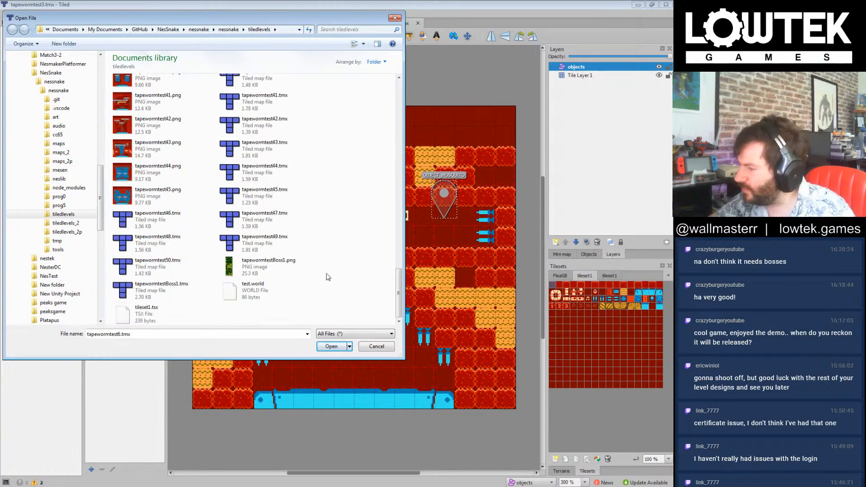
{"action": "scroll", "coordinate": [328, 278], "scroll_direction": "up", "scroll_amount": 4}
{"action": "scroll", "coordinate": [323, 257], "scroll_direction": "up", "scroll_amount": 3}
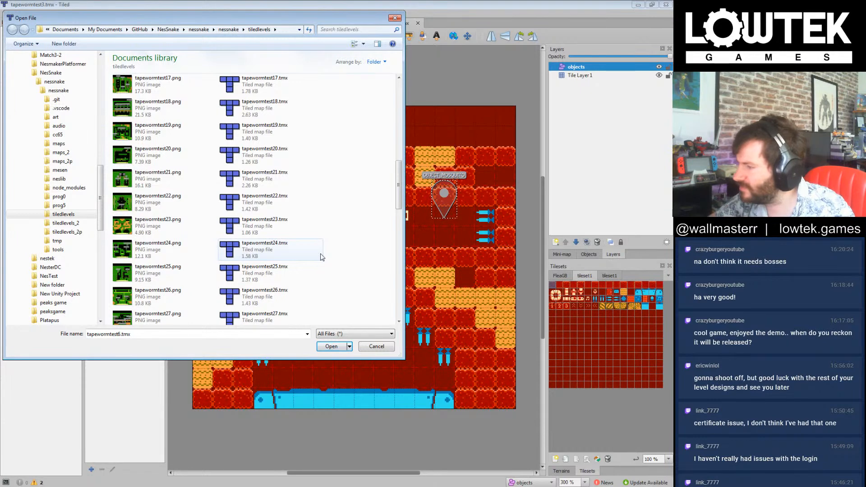
Step: Go up to the nessnake folder and open tapewormtest18.tmx from its tiledlevels_2 subfolder
{"action": "left_click", "coordinate": [228, 30]}
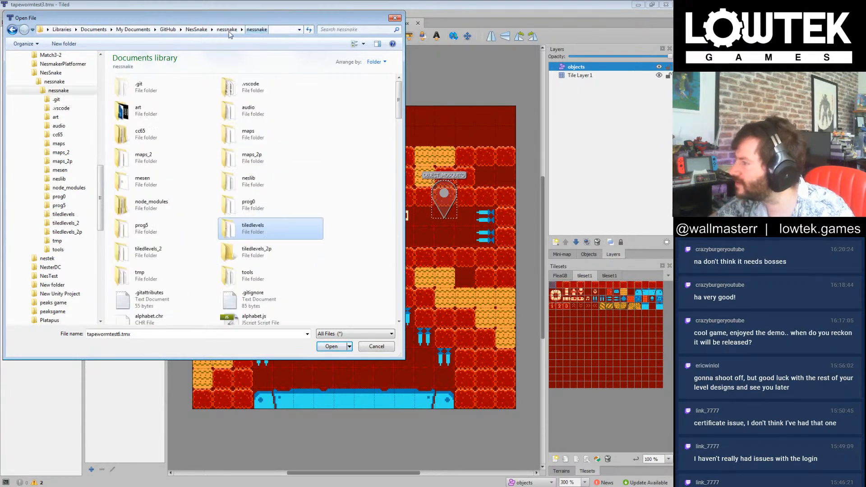
{"action": "left_click", "coordinate": [176, 251]}
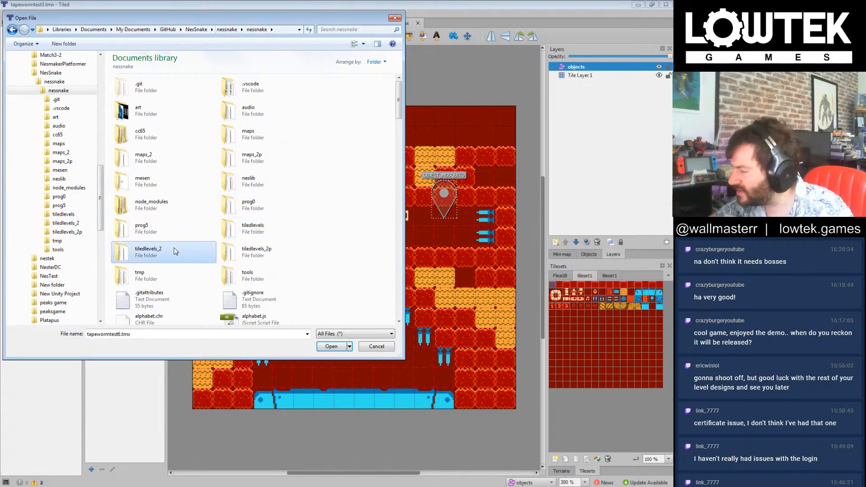
{"action": "double_click", "coordinate": [176, 251]}
{"action": "left_click", "coordinate": [270, 277]}
{"action": "left_click", "coordinate": [335, 266]}
{"action": "double_click", "coordinate": [274, 273]}
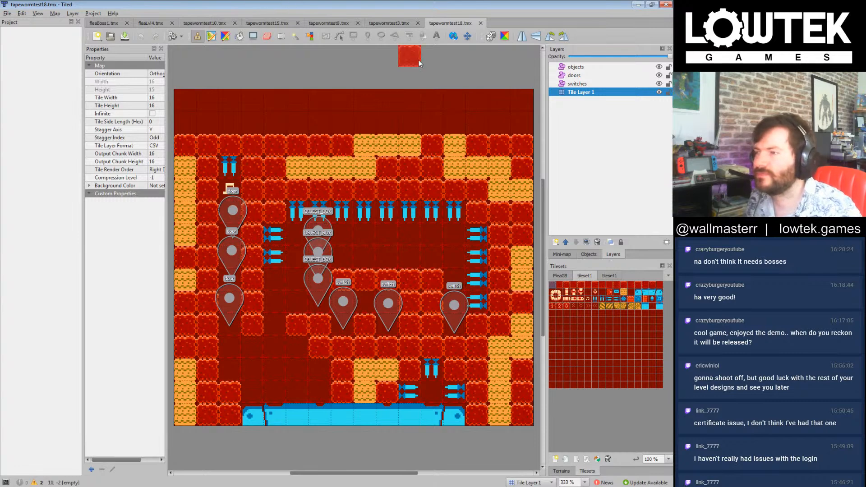
Step: Compare the open tapewormtest15, tapewormtest8 and tapewormtest10 maps, ending on tapewormtest8.tmx
{"action": "left_click", "coordinate": [623, 156]}
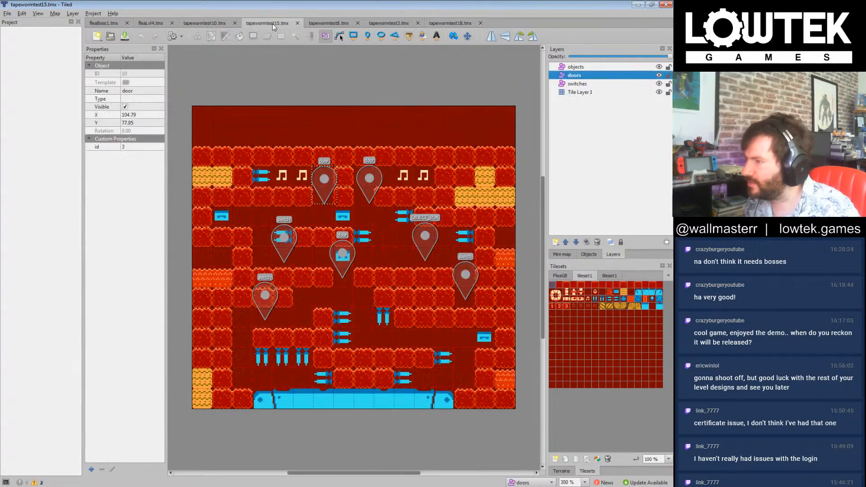
{"action": "left_click", "coordinate": [332, 23]}
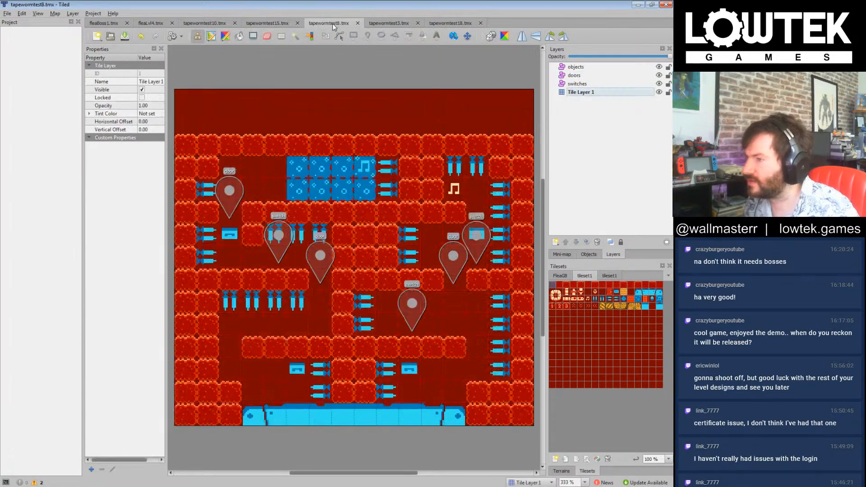
{"action": "left_click", "coordinate": [212, 25]}
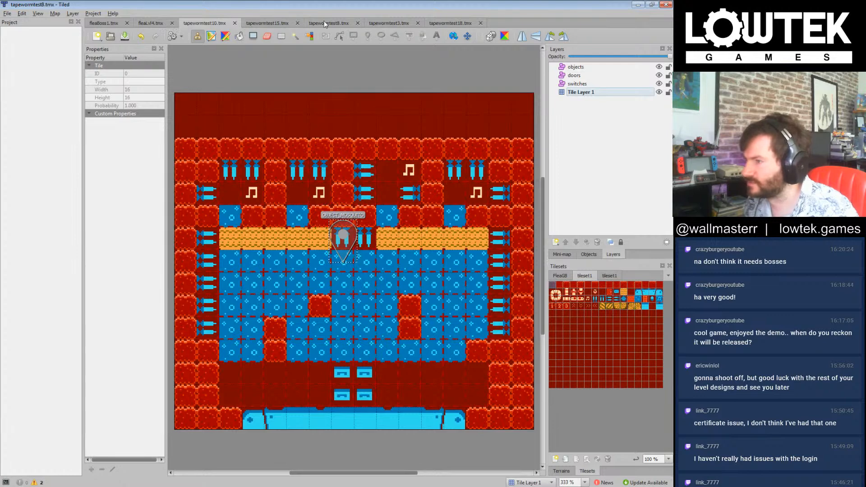
{"action": "left_click", "coordinate": [324, 21]}
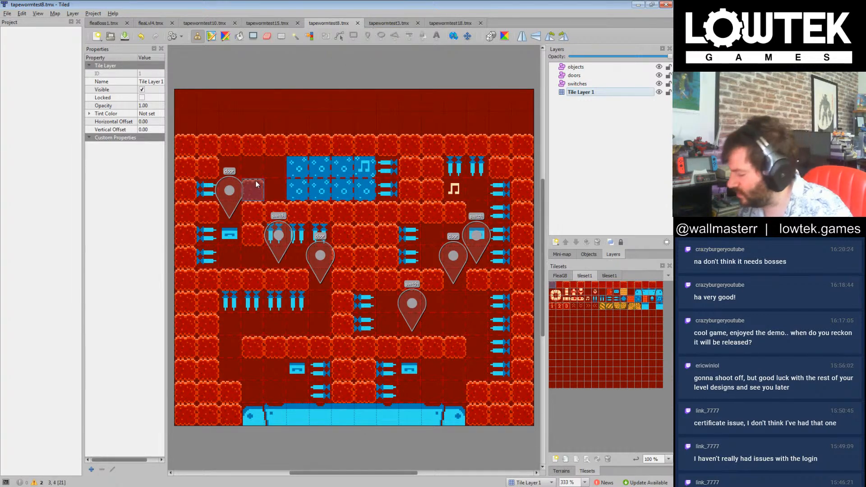
Step: Check the id values of the switch and door markers across the middle of the tapewormtest8.tmx map
{"action": "left_click", "coordinate": [578, 84]}
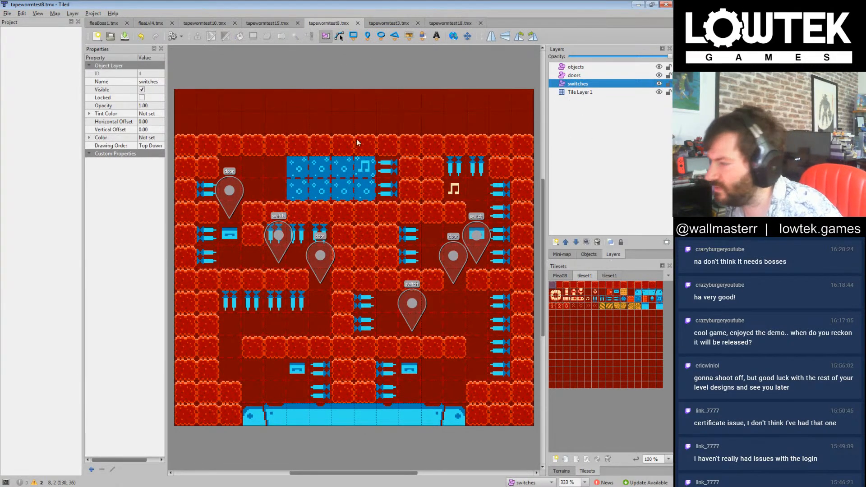
{"action": "left_click", "coordinate": [283, 239]}
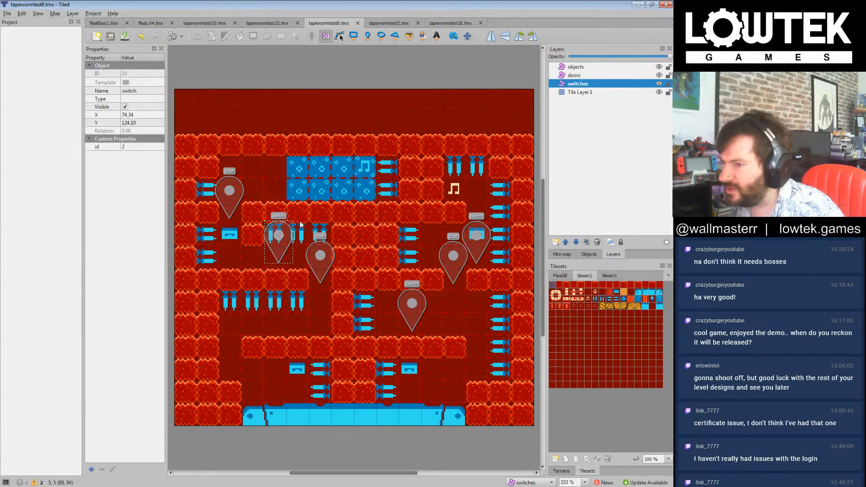
{"action": "left_click", "coordinate": [320, 257]}
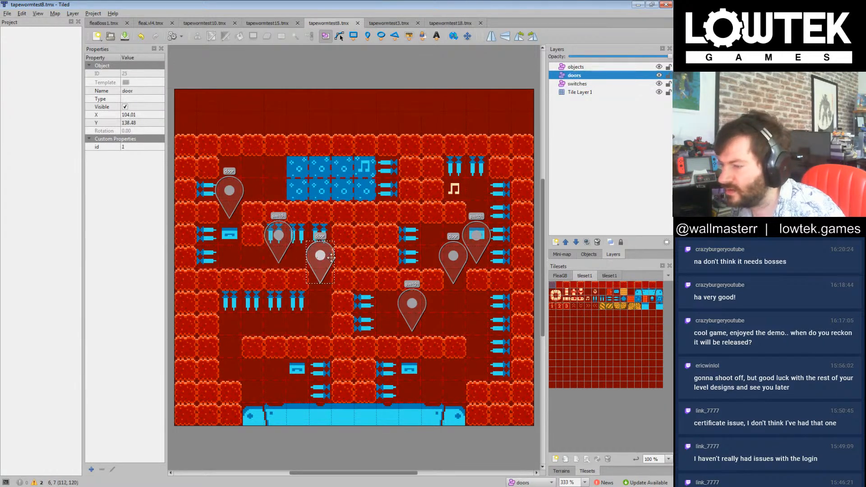
{"action": "left_click", "coordinate": [412, 305]}
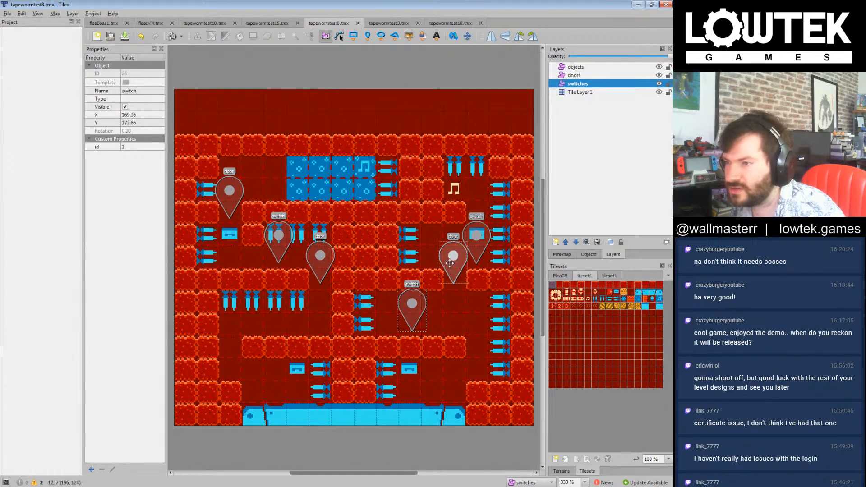
{"action": "left_click", "coordinate": [450, 261]}
{"action": "left_click", "coordinate": [478, 243]}
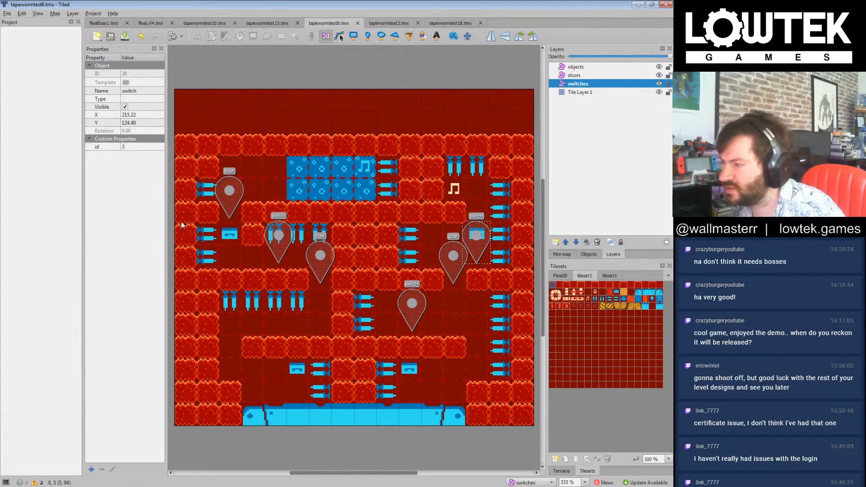
Step: Replace the upper-left door marker on the switches layer with a copy of the right-hand door marker from the doors layer
{"action": "left_click", "coordinate": [228, 186]}
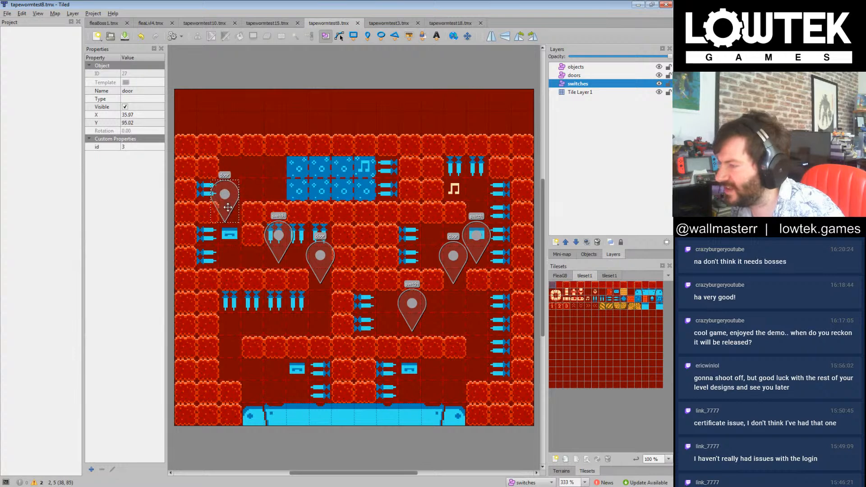
{"action": "key", "text": "Delete"}
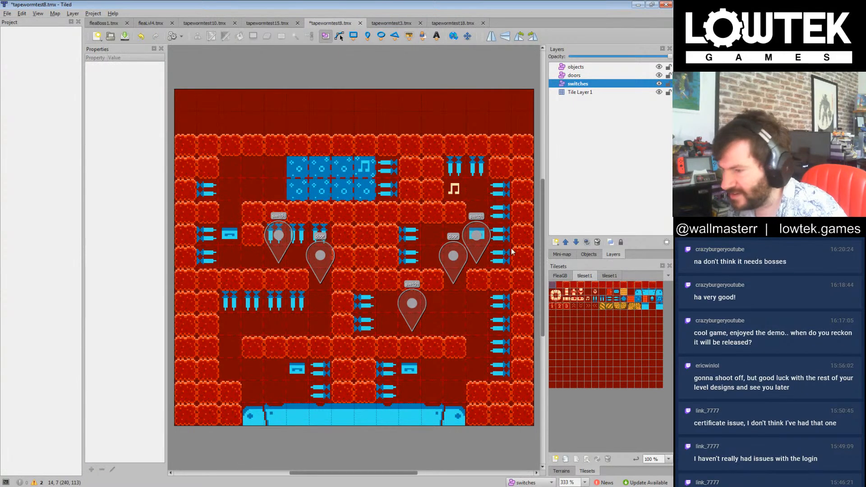
{"action": "left_click", "coordinate": [463, 261]}
{"action": "key", "text": "ctrl+c"}
{"action": "key", "text": "ctrl+v"}
{"action": "left_click_drag", "start_coordinate": [455, 223], "coordinate": [216, 173]}
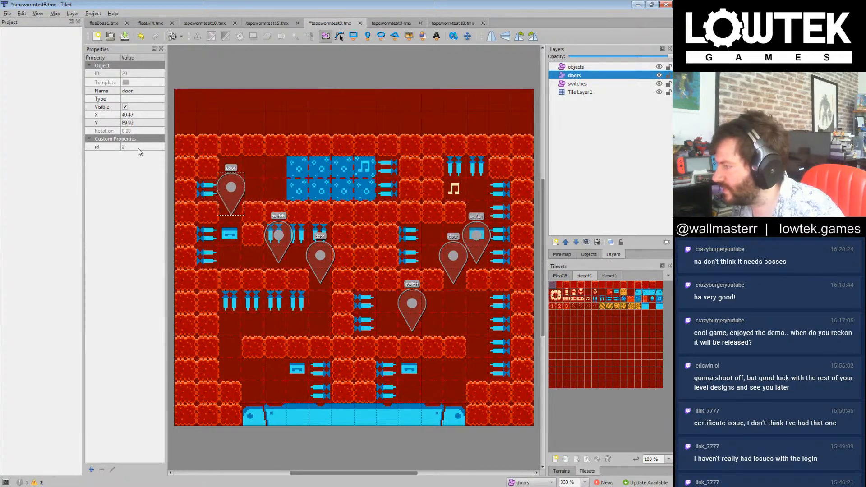
Step: Set the new upper-left door marker's id to 3 and save the map
{"action": "double_click", "coordinate": [139, 147]}
{"action": "type", "text": "3"}
{"action": "key", "text": "Return"}
{"action": "key", "text": "ctrl+s"}
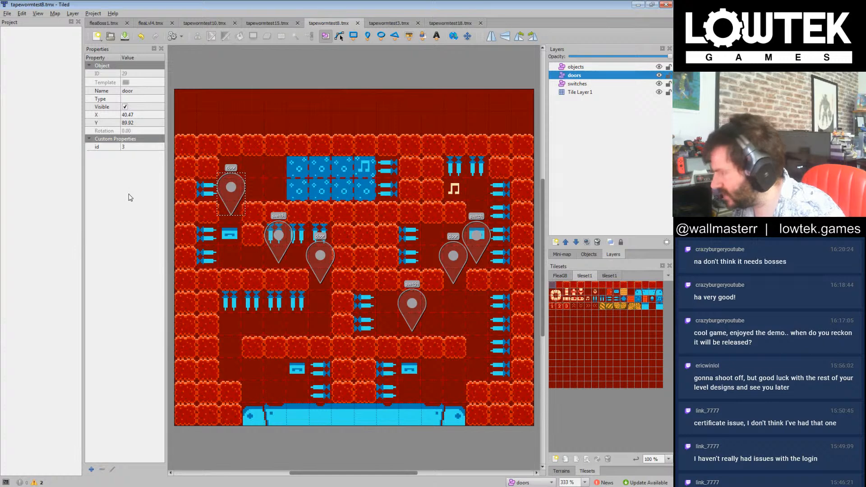
Step: Close tapewormtest15.tmx, and open tapewormtest7.tmx from tiledlevels_2p to view its layout before closing it as well
{"action": "left_click", "coordinate": [269, 23]}
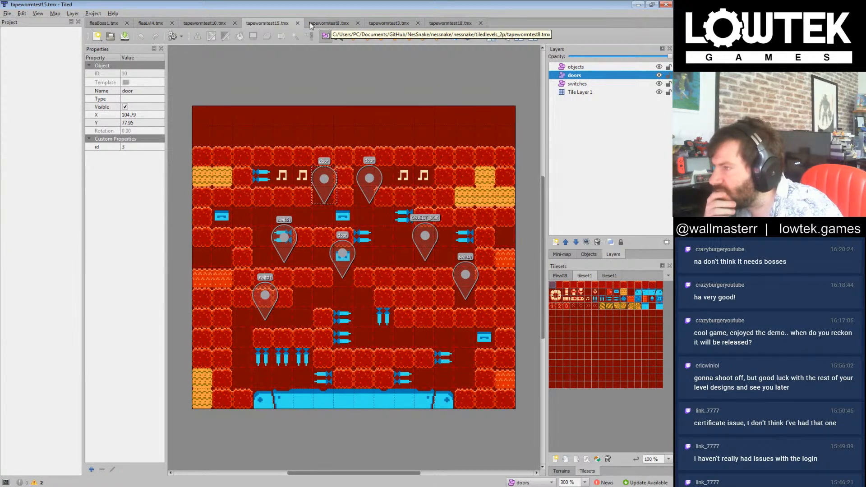
{"action": "left_click", "coordinate": [297, 23]}
{"action": "left_click", "coordinate": [110, 36]}
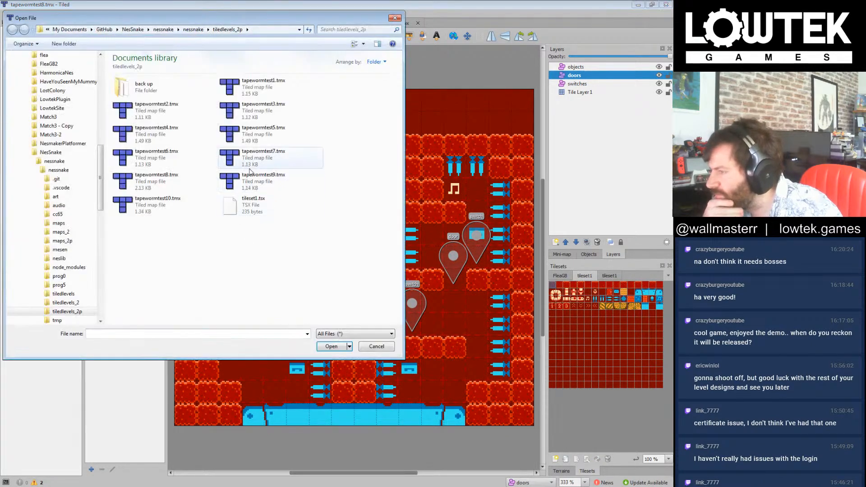
{"action": "double_click", "coordinate": [254, 153]}
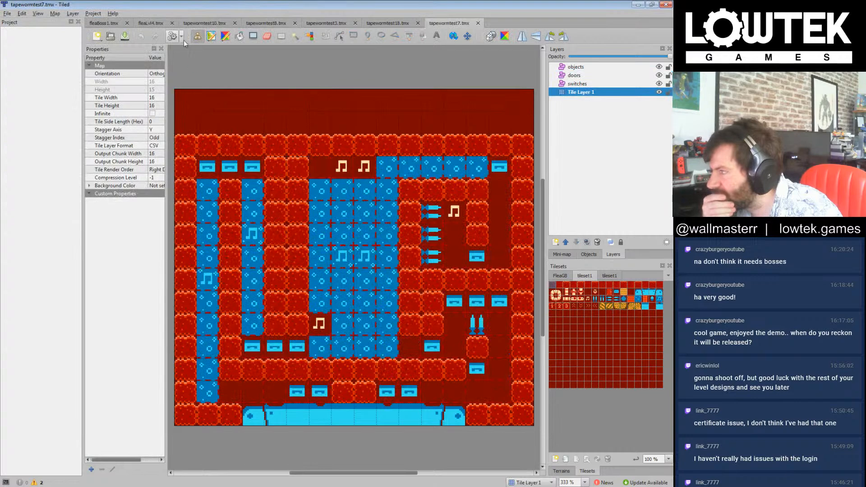
{"action": "left_click", "coordinate": [478, 23]}
Step: Check which level numbers exist in the tiledlevels_2 folder and return to the tapewormtest18.tmx map
{"action": "left_click", "coordinate": [110, 36]}
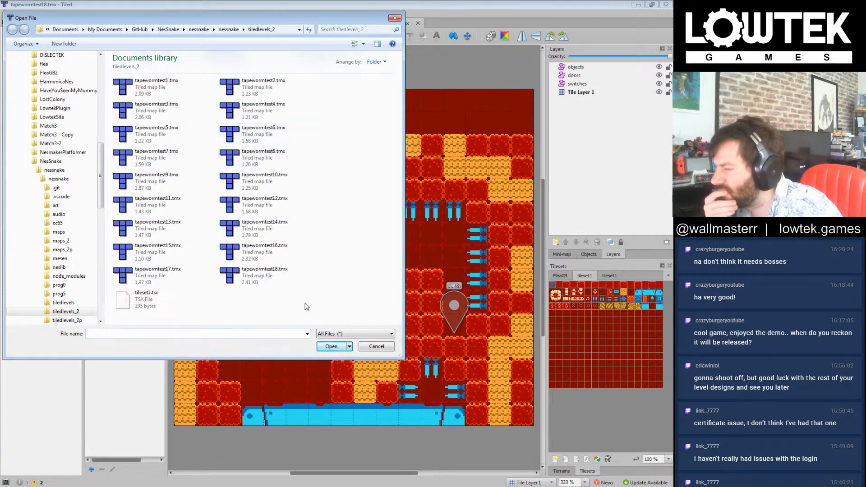
{"action": "left_click", "coordinate": [375, 347]}
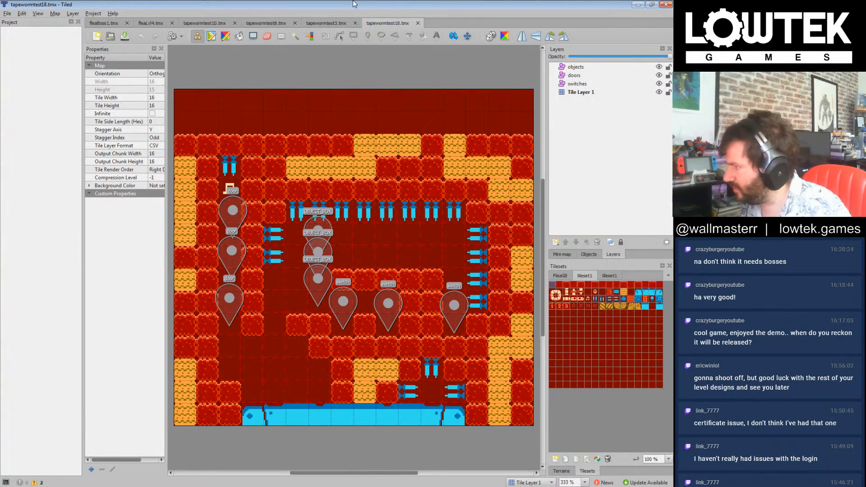
{"action": "left_click", "coordinate": [7, 13]}
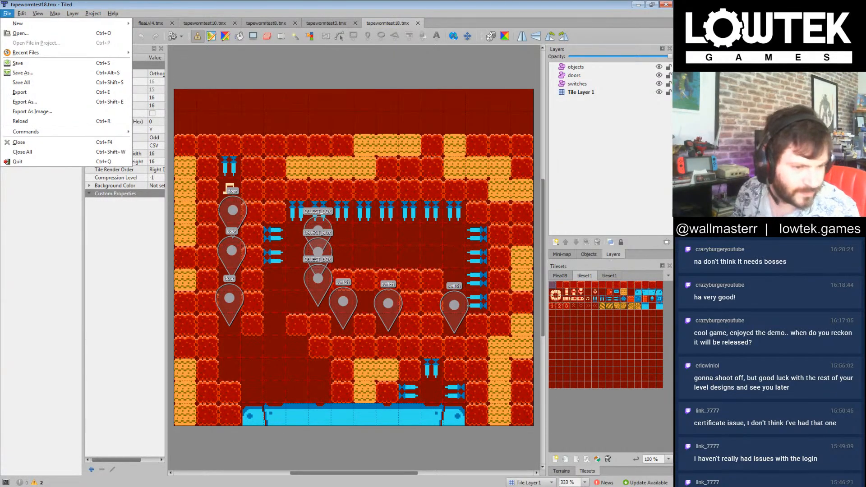
{"action": "left_click", "coordinate": [68, 95]}
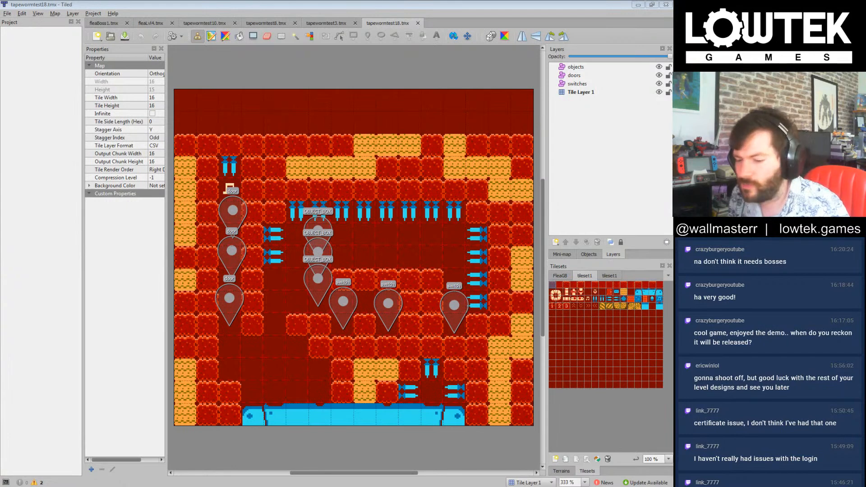
{"action": "left_click", "coordinate": [391, 3]}
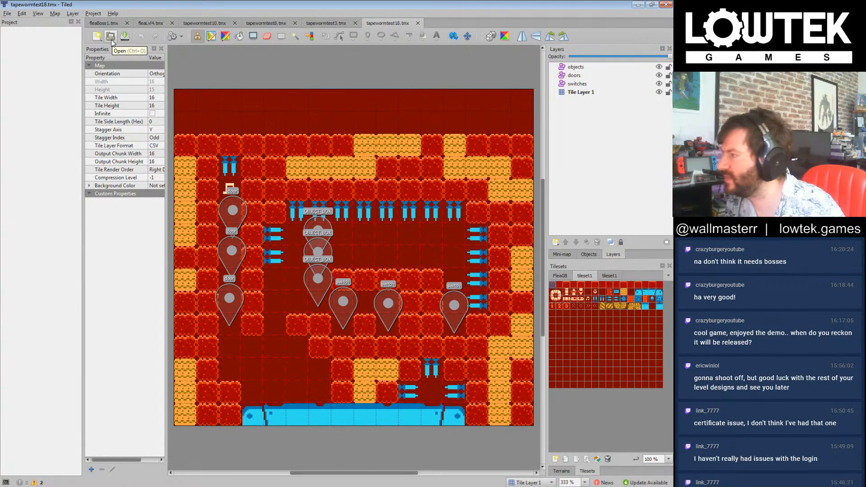
{"action": "left_click", "coordinate": [97, 37]}
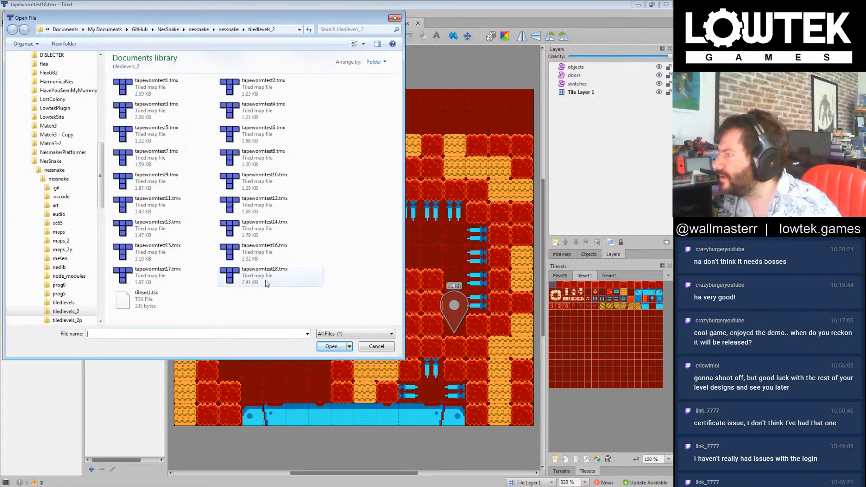
{"action": "double_click", "coordinate": [261, 276]}
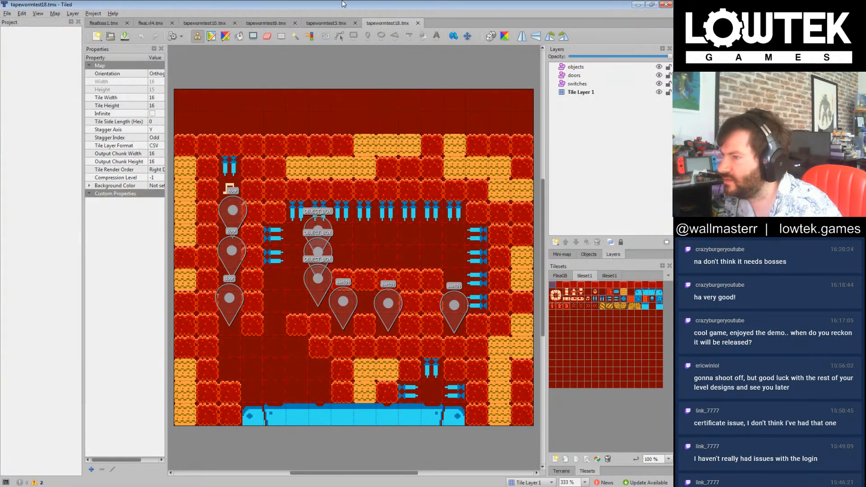
Step: Start saving a copy of the map in tiledlevels_2, entering tapewormtest19.tmx as the file name
{"action": "left_click", "coordinate": [7, 13]}
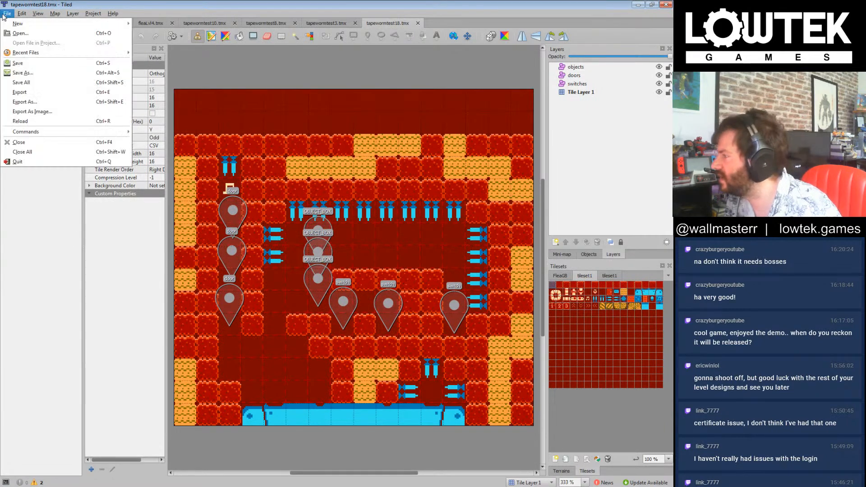
{"action": "left_click", "coordinate": [21, 72]}
{"action": "left_click_drag", "start_coordinate": [98, 317], "coordinate": [95, 319]}
{"action": "type", "text": "9"}
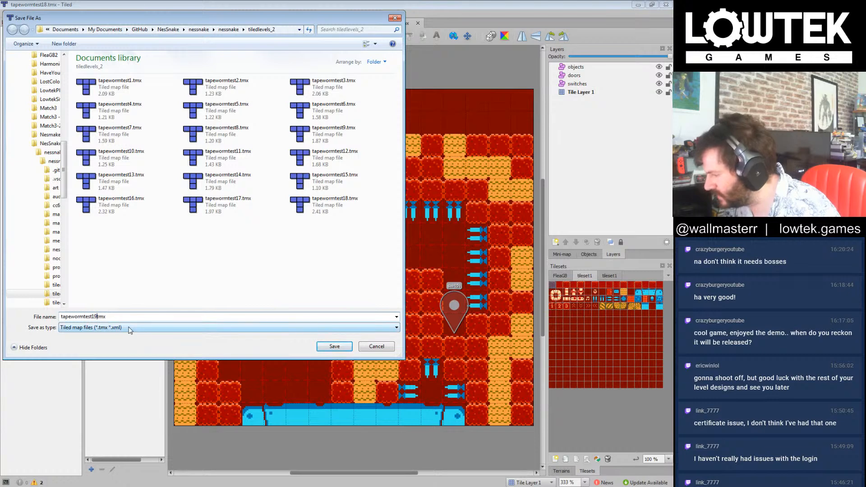
{"action": "type", "text": "."}
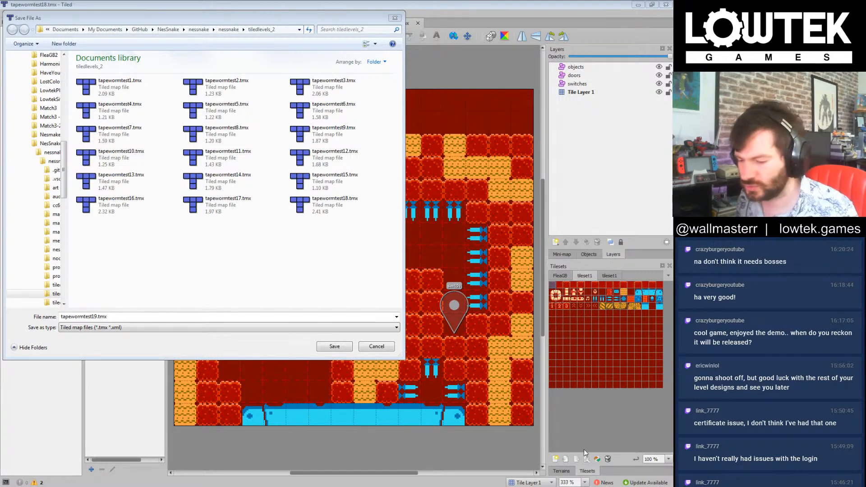
Step: Lower the system's speaker volume to about half
{"action": "left_click", "coordinate": [598, 486]}
{"action": "left_click_drag", "start_coordinate": [597, 396], "coordinate": [599, 425]}
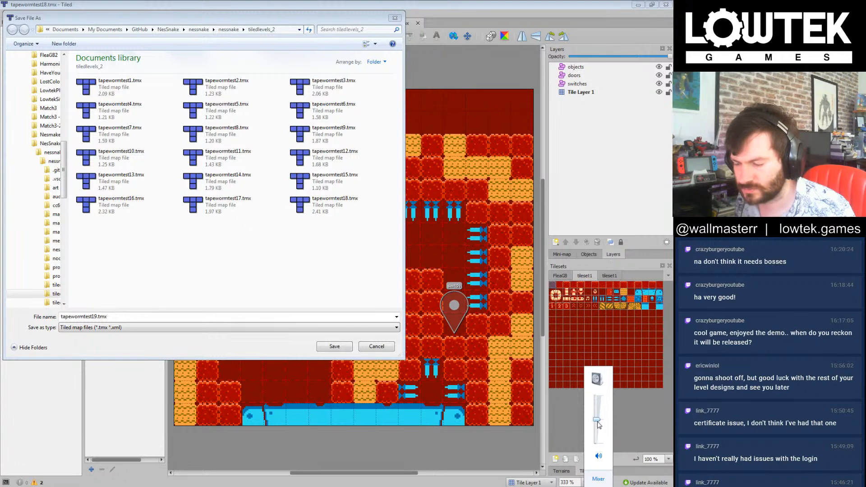
Step: Lower the system's speaker volume a little further and return to the save dialog
{"action": "left_click", "coordinate": [598, 486]}
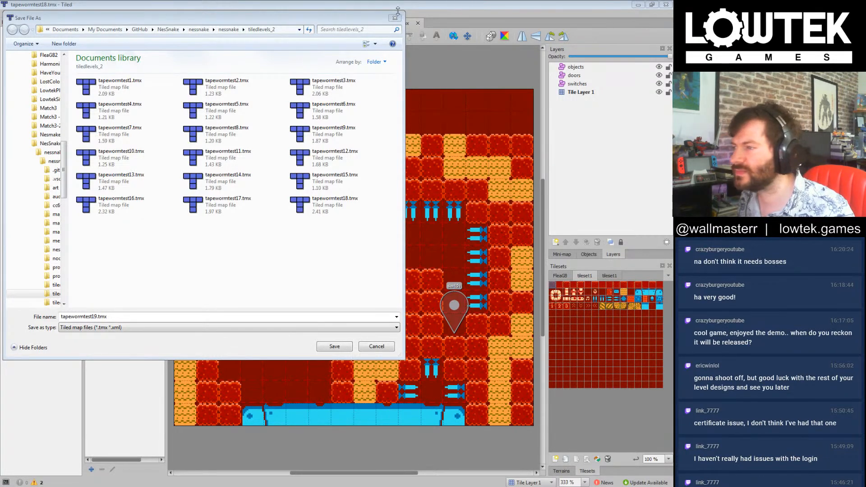
{"action": "left_click", "coordinate": [273, 253]}
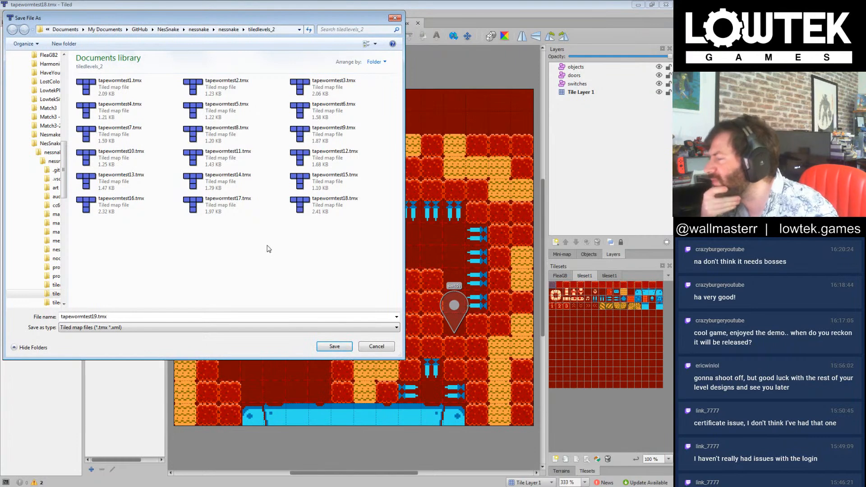
{"action": "left_click", "coordinate": [604, 486]}
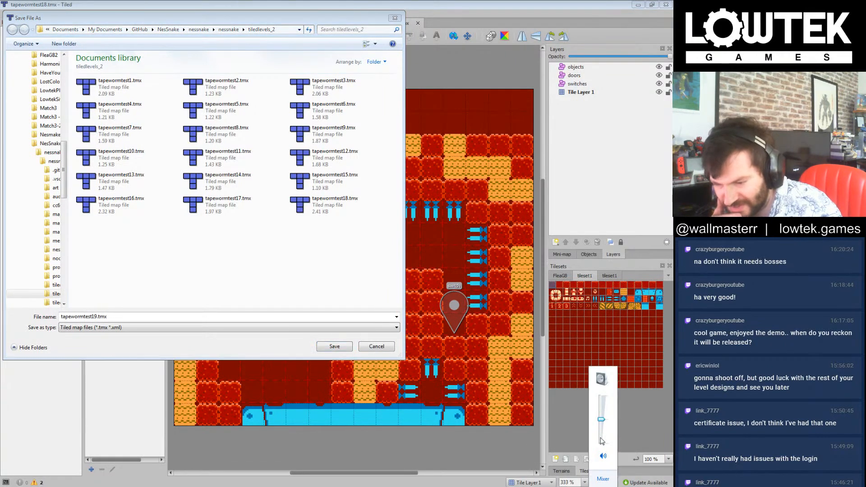
{"action": "left_click_drag", "start_coordinate": [601, 420], "coordinate": [602, 431]}
{"action": "left_click", "coordinate": [267, 271]}
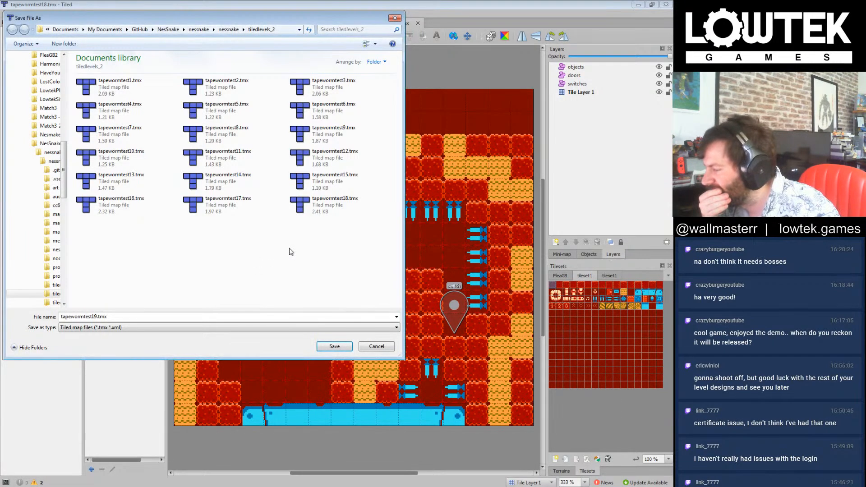
Step: Save the map copy as tapewormtest19.tmx and fill the area inside its outer walls with the empty background tile
{"action": "left_click", "coordinate": [335, 346]}
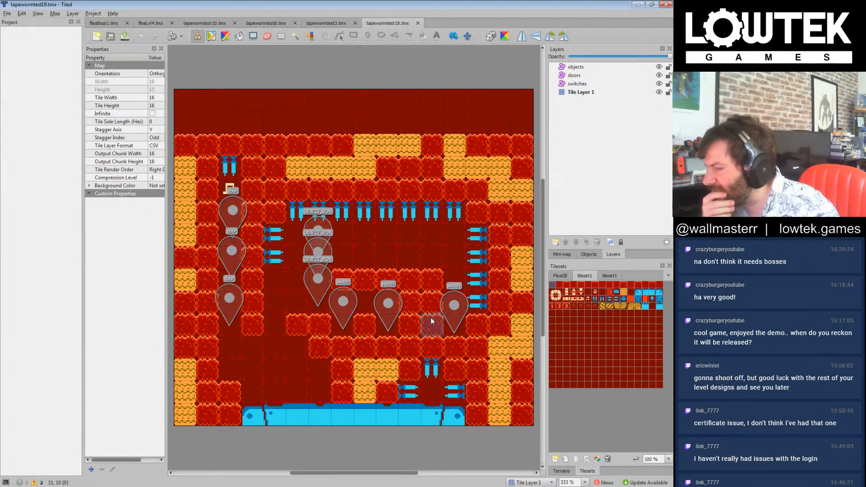
{"action": "left_click", "coordinate": [589, 300]}
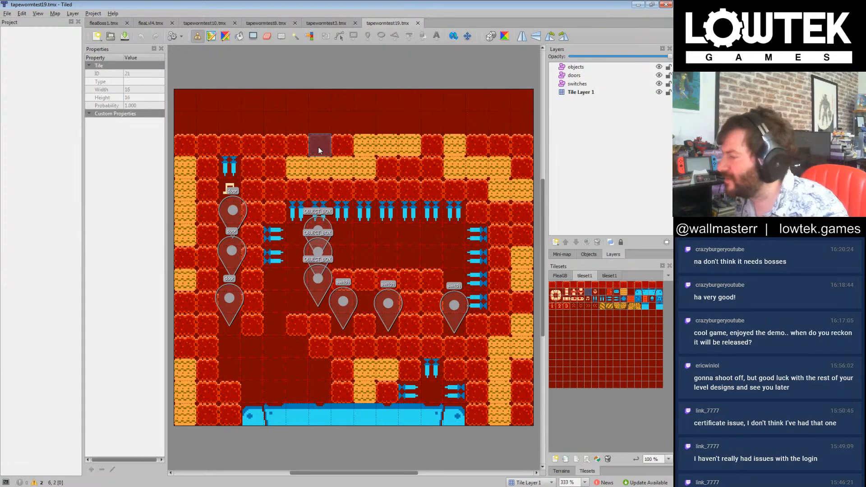
{"action": "left_click", "coordinate": [253, 36]}
{"action": "left_click_drag", "start_coordinate": [205, 172], "coordinate": [513, 406]}
Step: Repaint the level's whole outer wall with the plain red block tile, replacing the yellow blocks, and save the map
{"action": "left_click", "coordinate": [552, 285]}
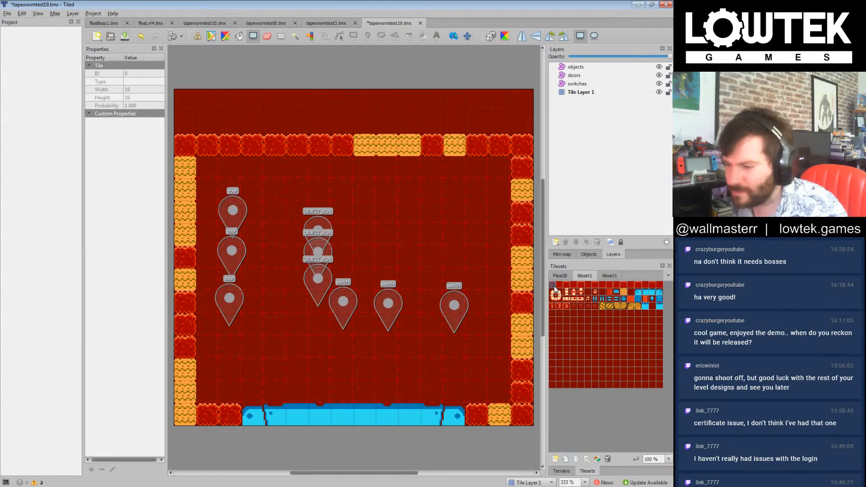
{"action": "left_click", "coordinate": [198, 36]}
{"action": "left_click_drag", "start_coordinate": [185, 158], "coordinate": [183, 409]}
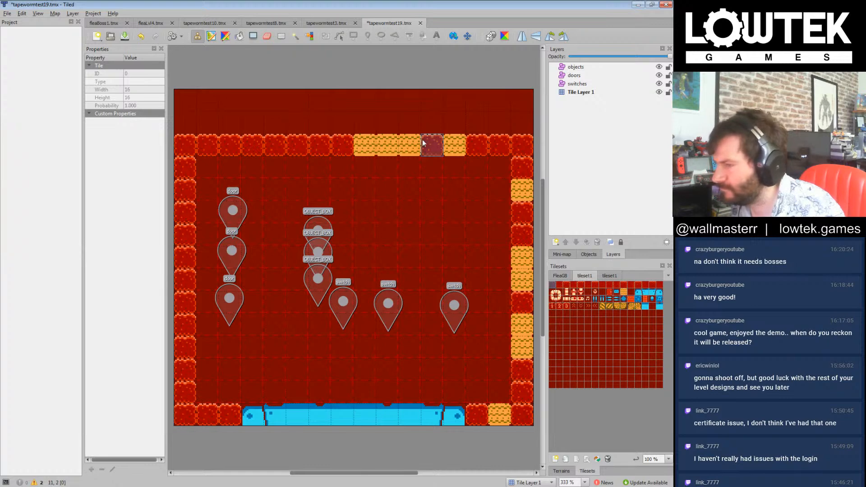
{"action": "left_click_drag", "start_coordinate": [358, 139], "coordinate": [492, 149]}
{"action": "mouse_move", "coordinate": [522, 209]}
{"action": "left_mouse_down"}
{"action": "mouse_move", "coordinate": [521, 346]}
{"action": "mouse_move", "coordinate": [508, 415]}
{"action": "left_mouse_up"}
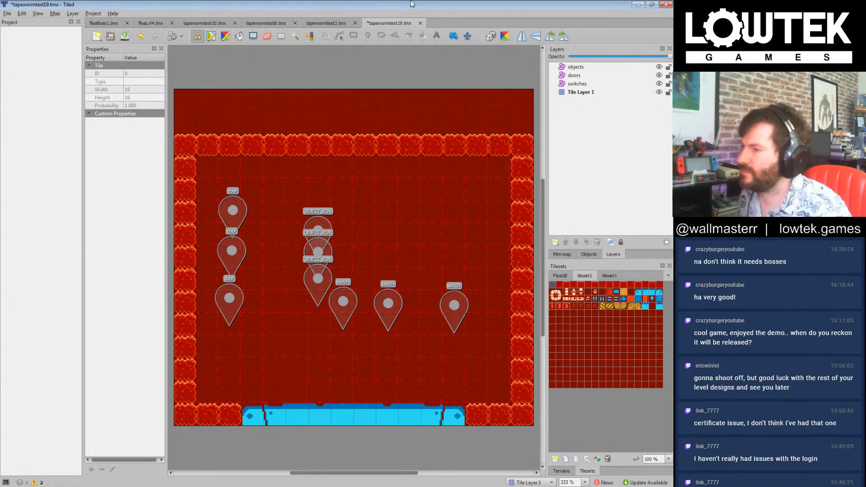
{"action": "key", "text": "ctrl+s"}
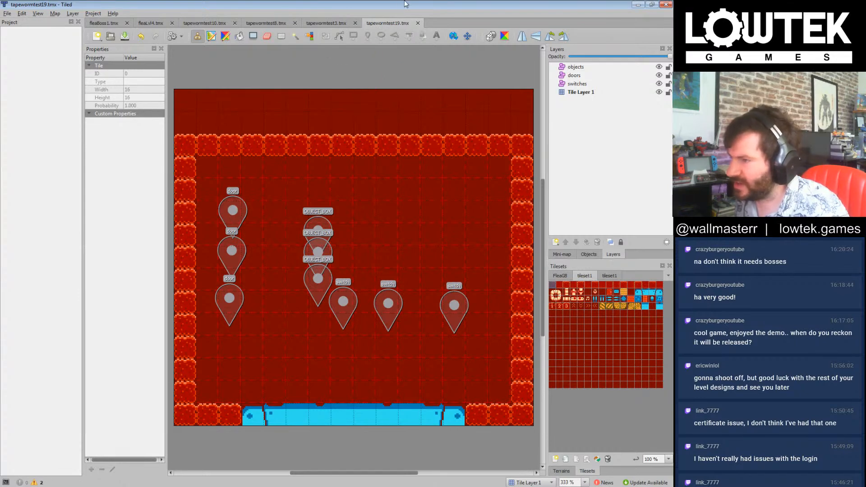
{"action": "left_click", "coordinate": [611, 336]}
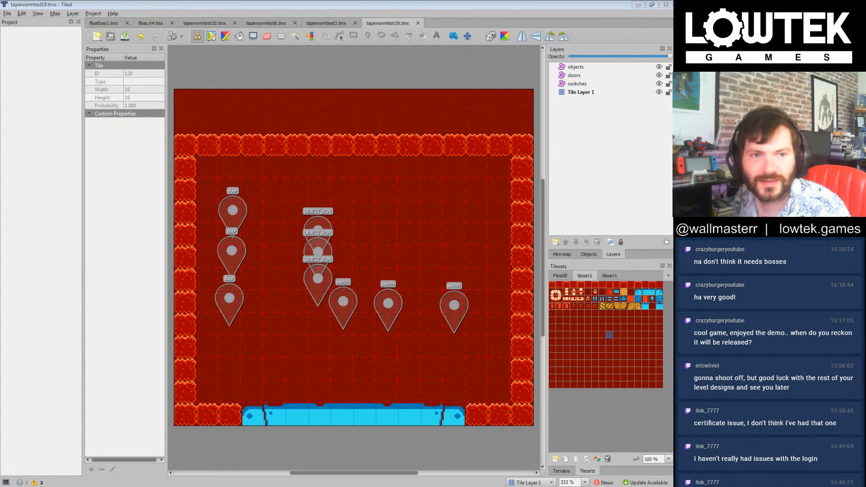
{"action": "left_click", "coordinate": [474, 2]}
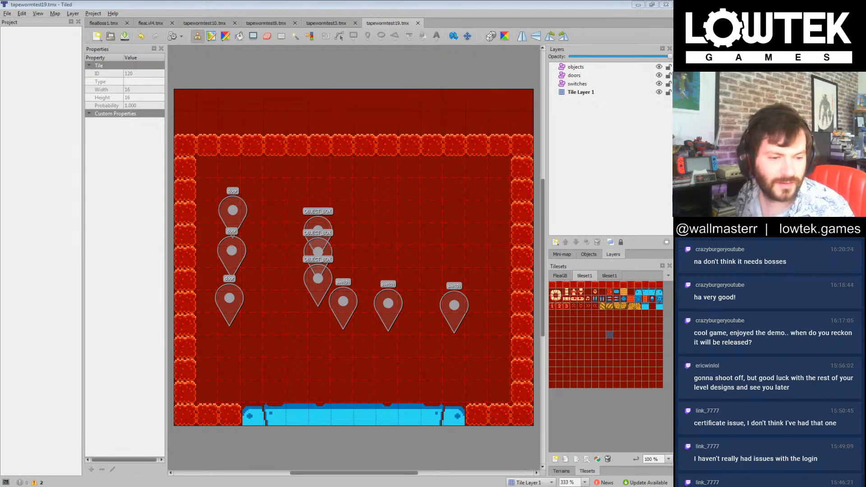
{"action": "left_click", "coordinate": [473, 3]}
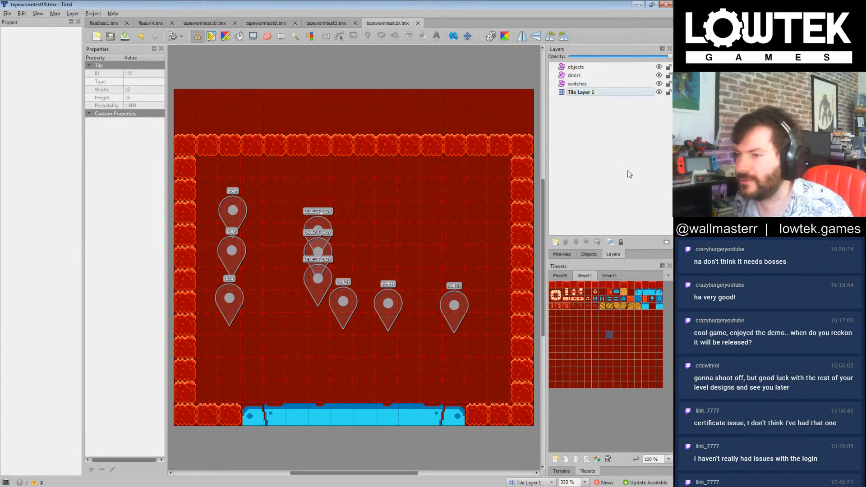
{"action": "left_click", "coordinate": [583, 92]}
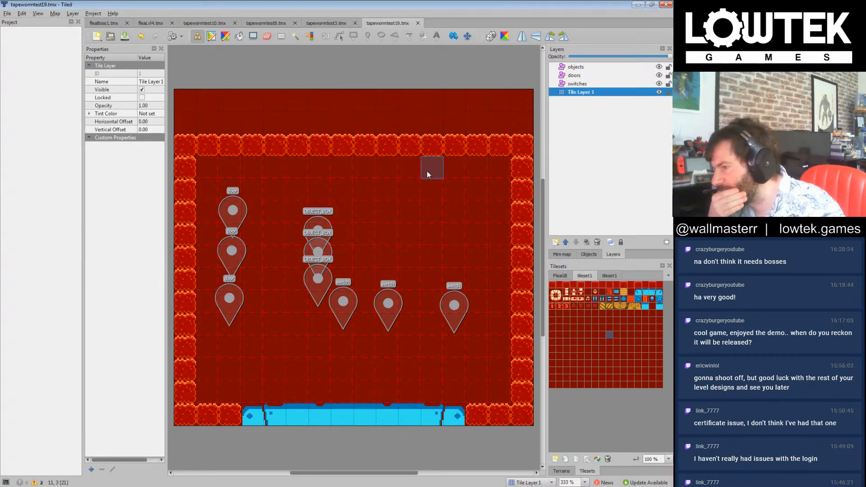
{"action": "left_click", "coordinate": [650, 205]}
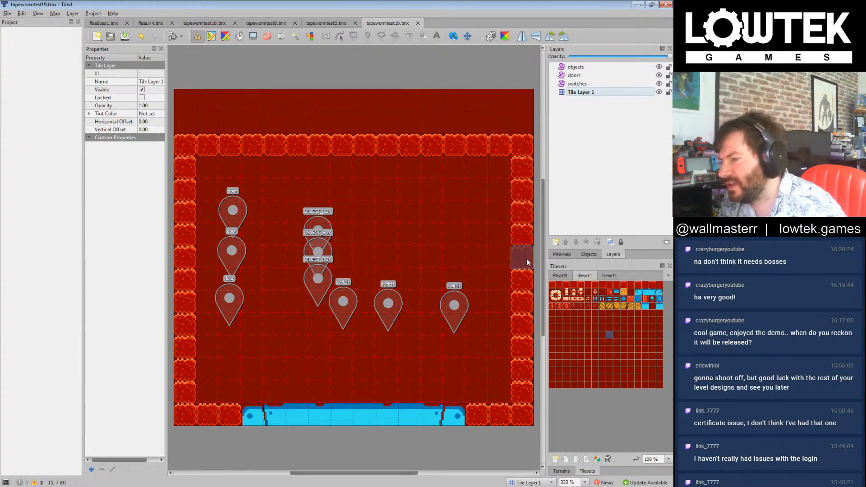
Step: Paint a wall-to-wall row of red blocks across the middle of the level with a row of upward-pointing spikes on top
{"action": "right_click", "coordinate": [477, 262]}
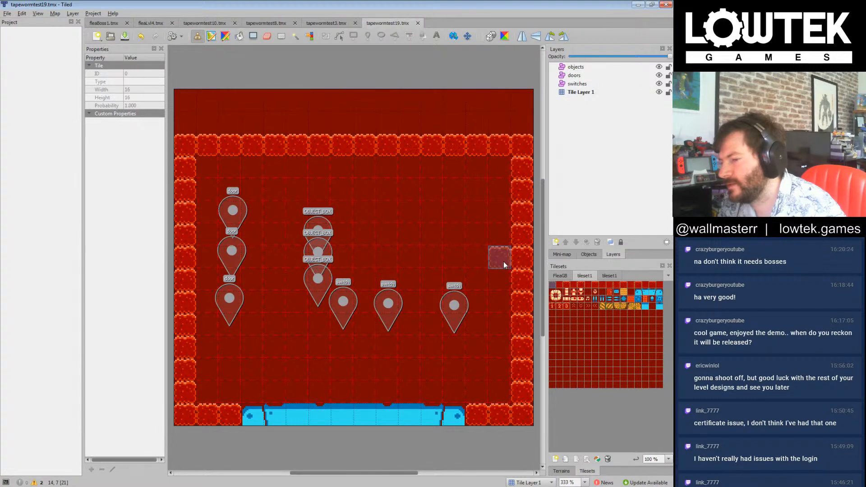
{"action": "left_click_drag", "start_coordinate": [503, 262], "coordinate": [206, 261]}
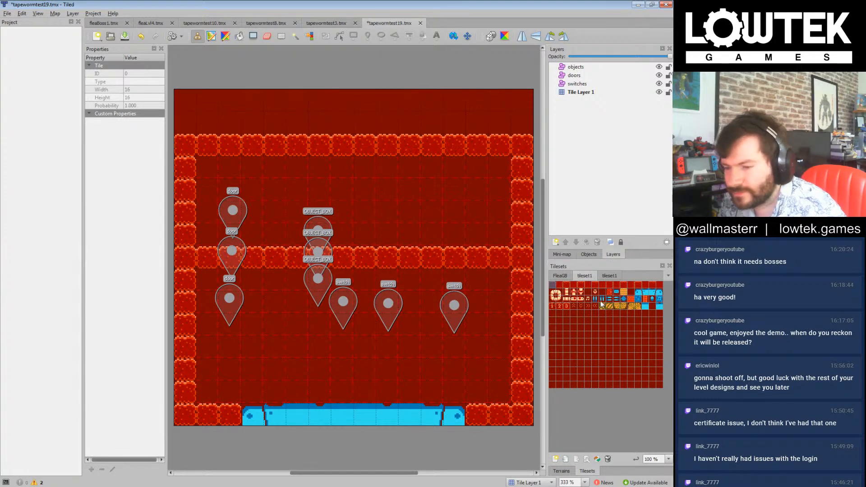
{"action": "left_click_drag", "start_coordinate": [499, 234], "coordinate": [201, 235]}
Step: Open tapewormtest4.tmx from tiledlevels and copy its OBJECT_FLEA marker into the objects layer of tapewormtest19.tmx
{"action": "left_click", "coordinate": [323, 23]}
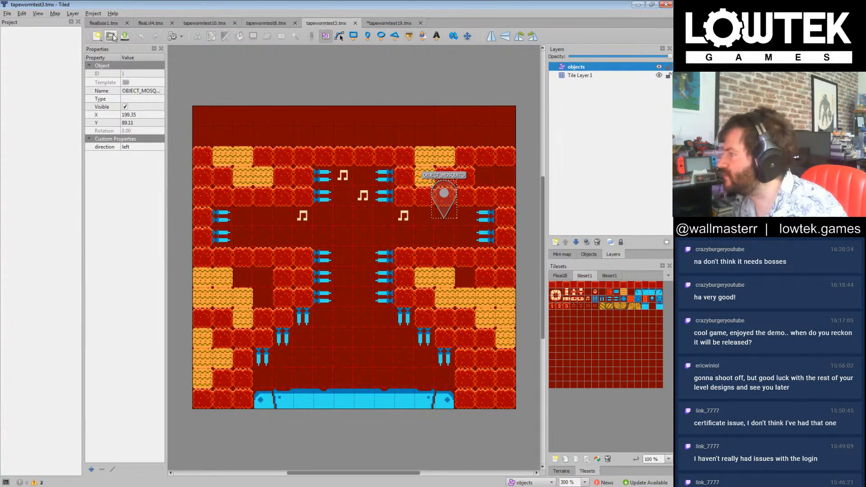
{"action": "left_click", "coordinate": [110, 36]}
{"action": "left_click", "coordinate": [262, 181]}
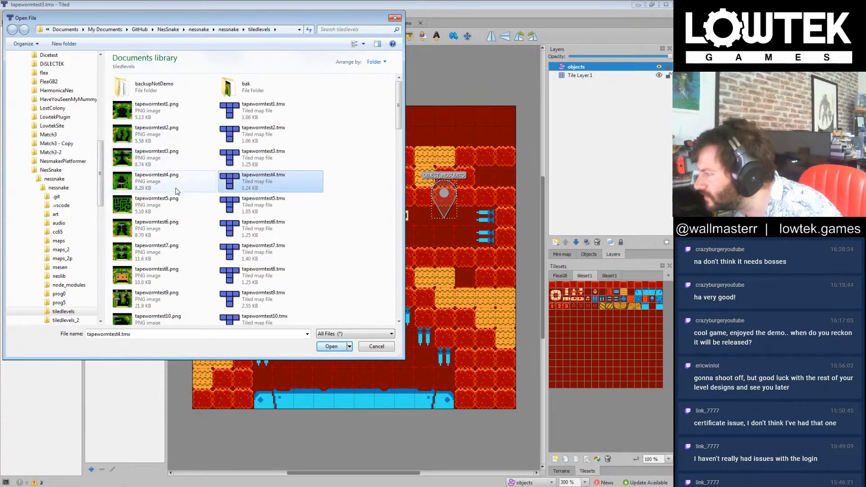
{"action": "double_click", "coordinate": [265, 188]}
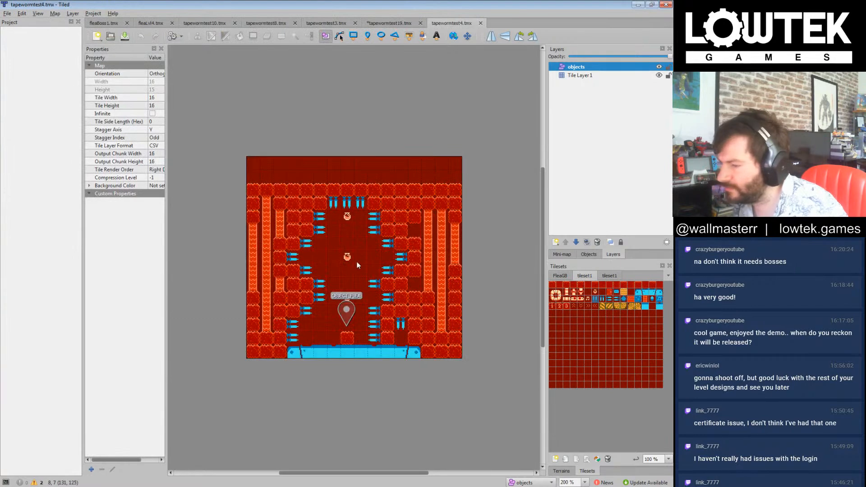
{"action": "left_click", "coordinate": [389, 23]}
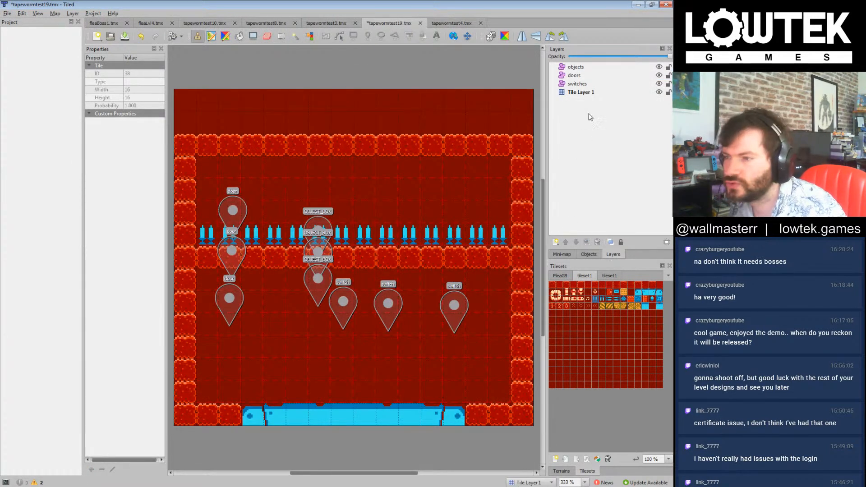
{"action": "left_click", "coordinate": [578, 67]}
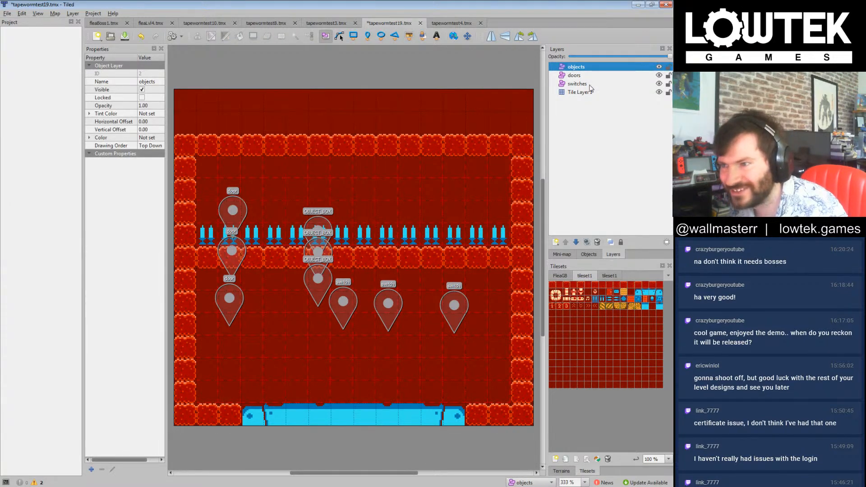
{"action": "left_click", "coordinate": [256, 180]}
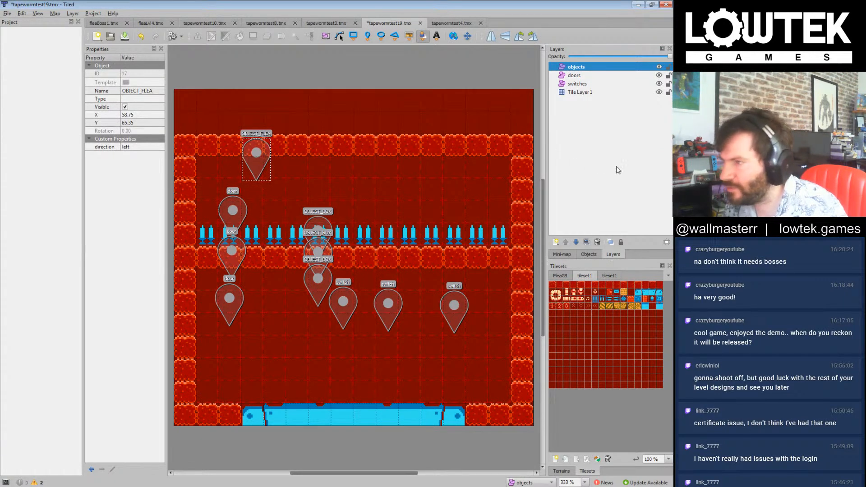
Step: Move the OBJECT_FLEA marker on the objects layer into the upper chamber, to about X 72, Y 76
{"action": "left_click", "coordinate": [580, 75]}
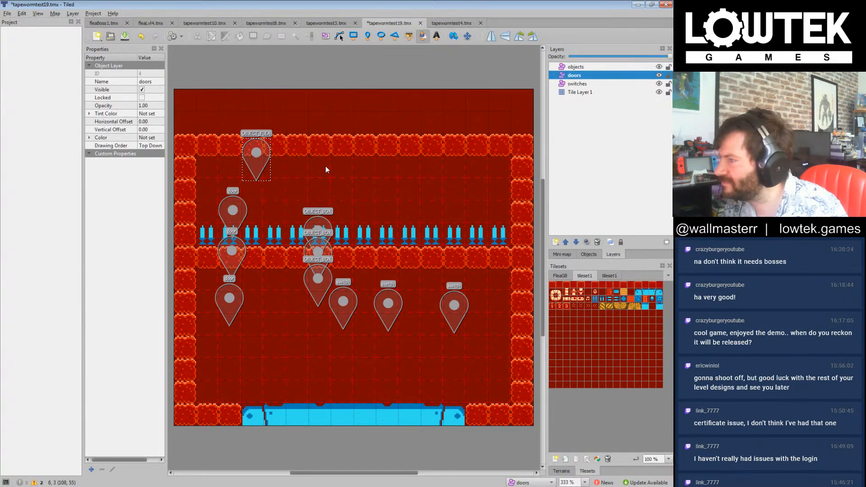
{"action": "left_click", "coordinate": [581, 92]}
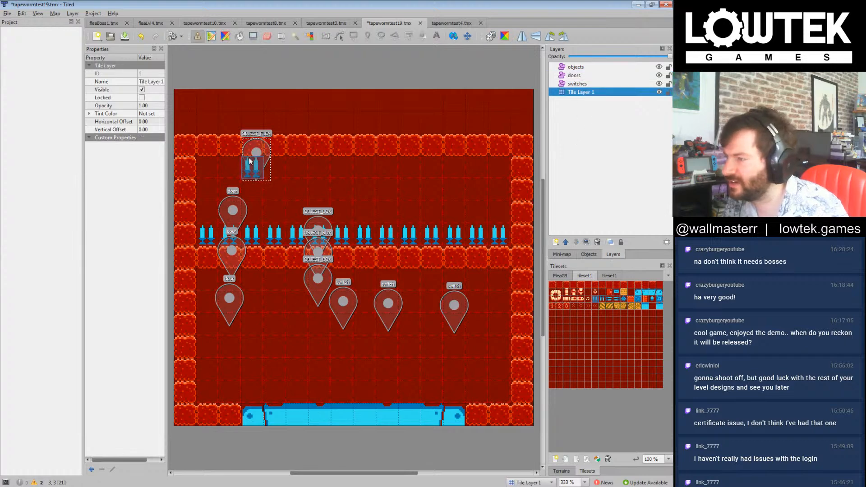
{"action": "left_click", "coordinate": [594, 67]}
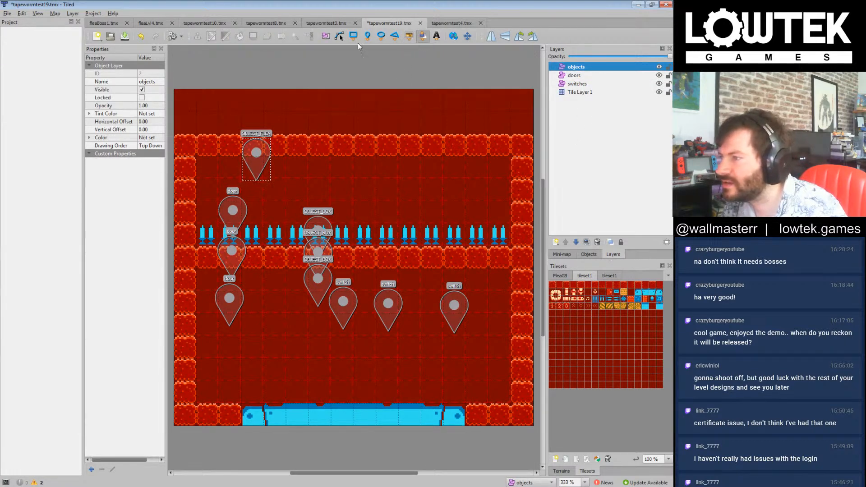
{"action": "left_click", "coordinate": [326, 37]}
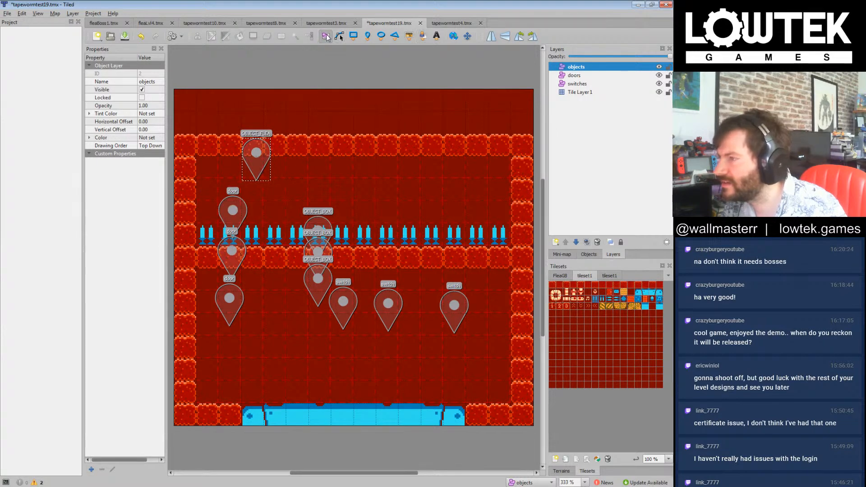
{"action": "mouse_move", "coordinate": [254, 167]}
{"action": "left_mouse_down"}
{"action": "mouse_move", "coordinate": [300, 199]}
{"action": "mouse_move", "coordinate": [351, 184]}
{"action": "mouse_move", "coordinate": [285, 171]}
{"action": "left_mouse_up"}
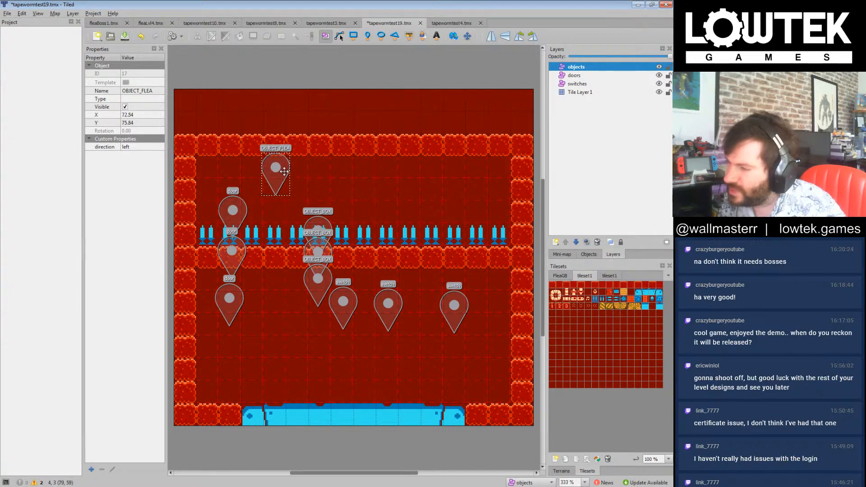
{"action": "left_click_drag", "start_coordinate": [284, 171], "coordinate": [284, 171]}
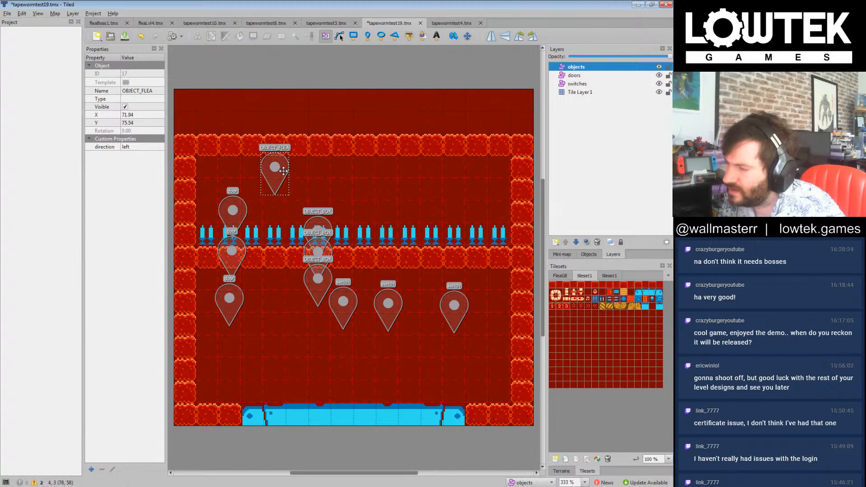
Step: Duplicate the flea marker twice, placing one copy at about X 171, Y 76 and the other at about X 120, Y 58
{"action": "key", "text": "ctrl+d"}
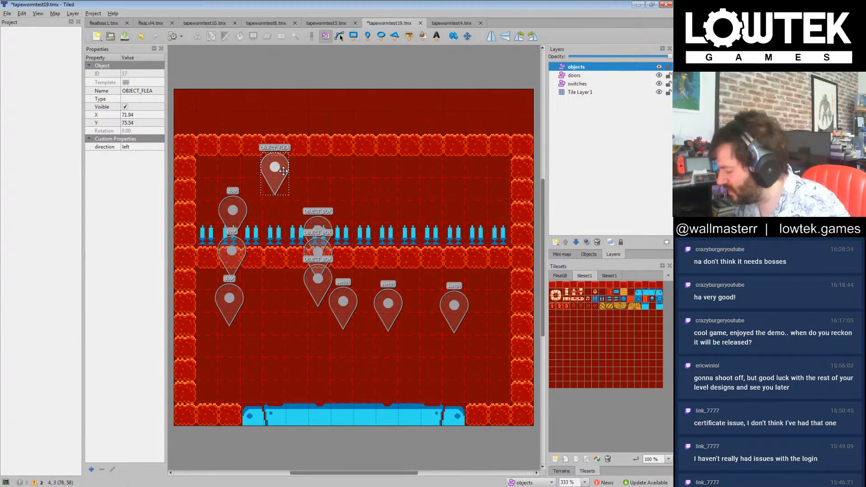
{"action": "left_click_drag", "start_coordinate": [282, 172], "coordinate": [419, 177]}
{"action": "key", "text": "ctrl+d"}
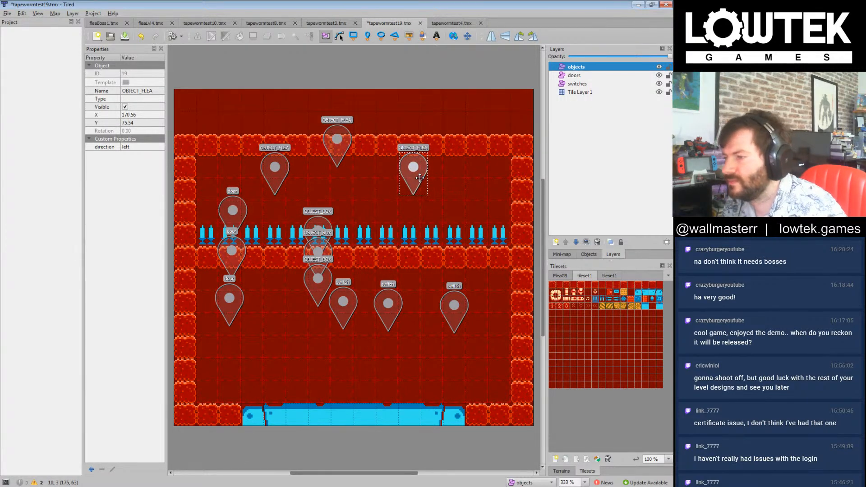
{"action": "left_click", "coordinate": [347, 149]}
{"action": "left_click_drag", "start_coordinate": [349, 149], "coordinate": [351, 141]}
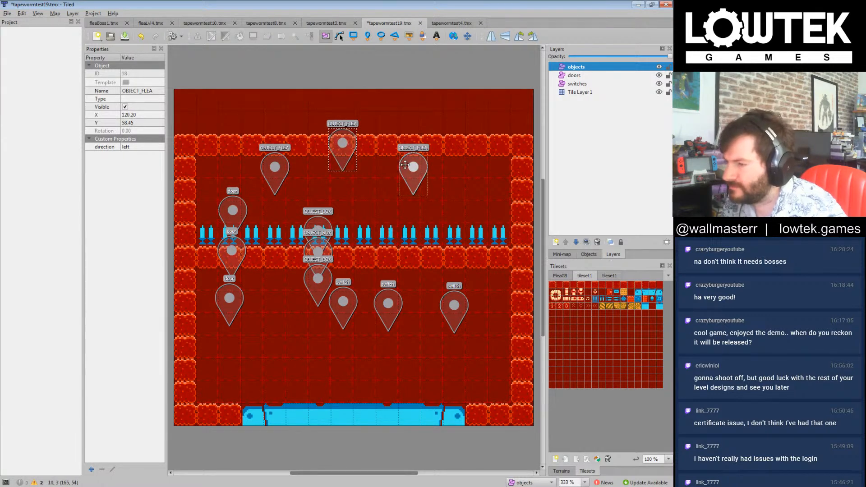
Step: Replace the spike directly below the rightmost flea with the empty background tile on Tile Layer 1
{"action": "left_click", "coordinate": [581, 92]}
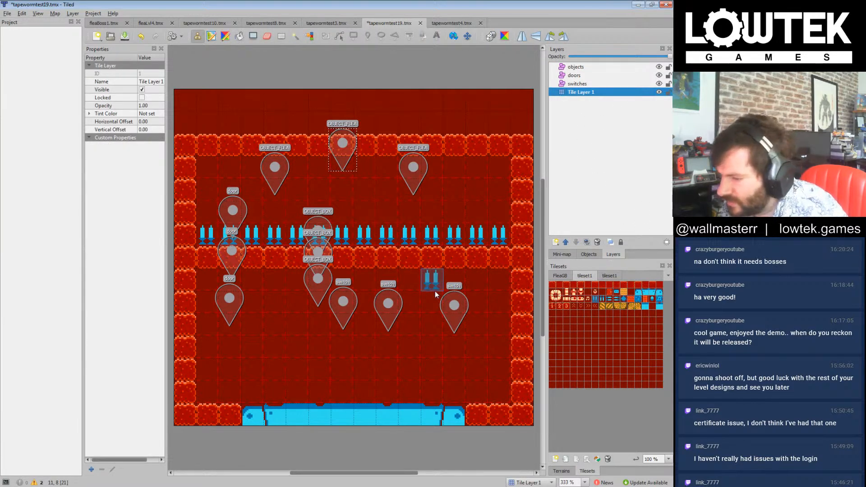
{"action": "left_click", "coordinate": [608, 143]}
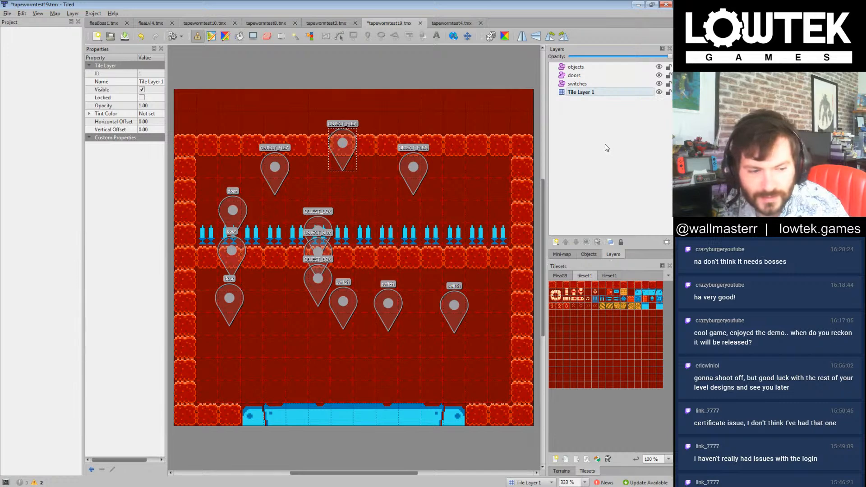
{"action": "left_click", "coordinate": [588, 292]}
{"action": "left_click", "coordinate": [416, 240]}
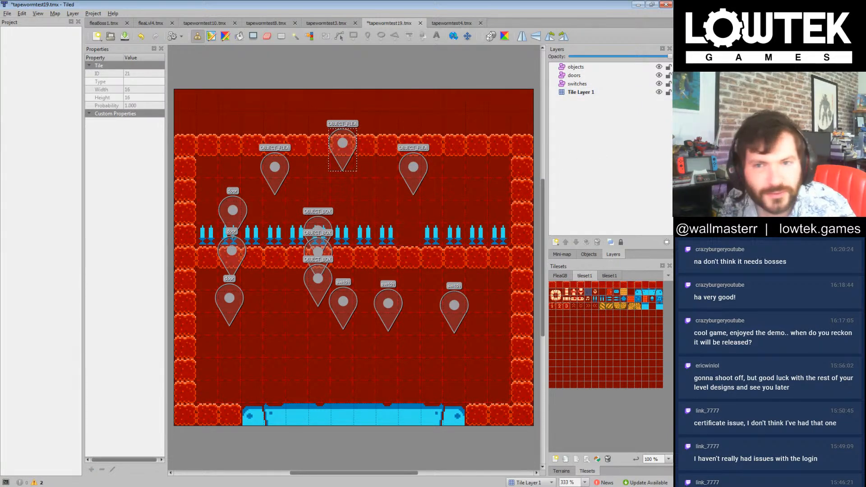
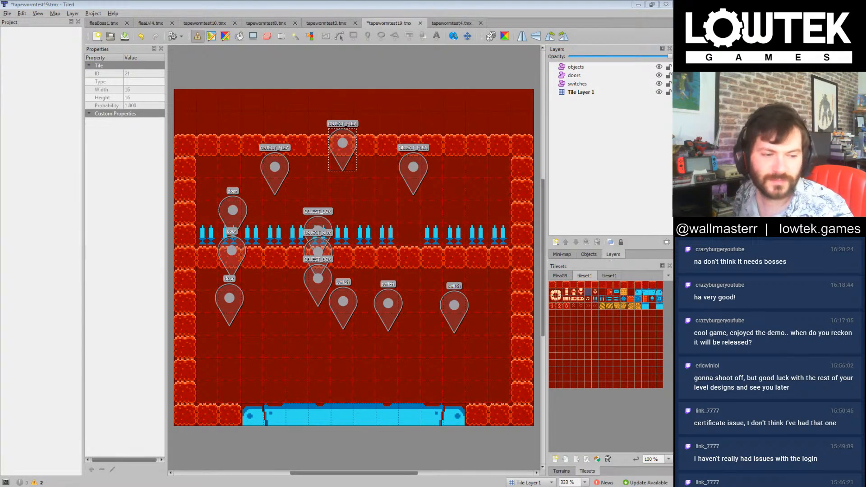
Step: Move the three door markers on the doors layer beneath the three flea markers, placing the rightmost at about X 171, Y 91
{"action": "left_click", "coordinate": [467, 7]}
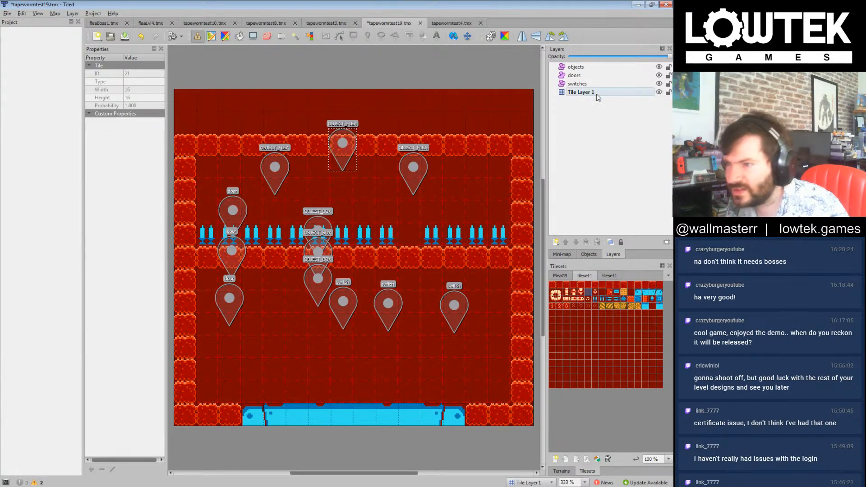
{"action": "left_click", "coordinate": [580, 76]}
{"action": "left_click_drag", "start_coordinate": [233, 204], "coordinate": [275, 183]}
{"action": "left_click_drag", "start_coordinate": [234, 253], "coordinate": [346, 191]}
{"action": "left_click_drag", "start_coordinate": [238, 303], "coordinate": [423, 195]}
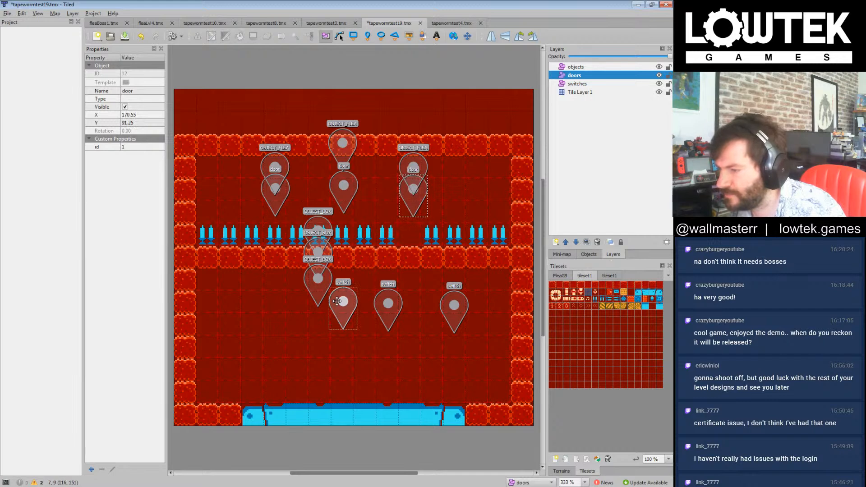
Step: Spread the three switch markers across the lower chamber, roughly one below each door, with switch id 2 at about X 169, Y 170
{"action": "left_click_drag", "start_coordinate": [345, 309], "coordinate": [272, 334]}
{"action": "left_click_drag", "start_coordinate": [388, 308], "coordinate": [235, 287]}
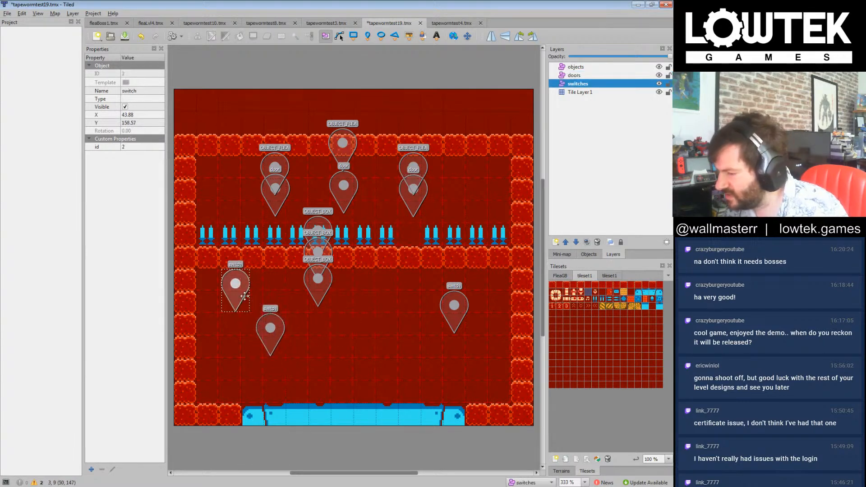
{"action": "left_click_drag", "start_coordinate": [454, 309], "coordinate": [323, 352]}
{"action": "left_click_drag", "start_coordinate": [270, 326], "coordinate": [393, 302]}
{"action": "left_click_drag", "start_coordinate": [323, 349], "coordinate": [341, 325]}
{"action": "left_click_drag", "start_coordinate": [240, 286], "coordinate": [380, 338]}
{"action": "left_click_drag", "start_coordinate": [398, 306], "coordinate": [346, 321]}
{"action": "left_click_drag", "start_coordinate": [383, 337], "coordinate": [416, 303]}
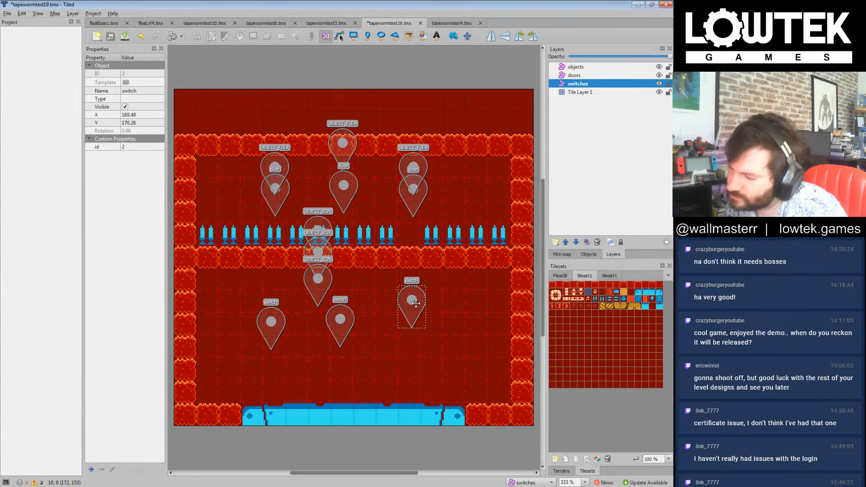
Step: Raise switch id 1 to about X 120, Y 172 and align switch id 3 level with it, below the leftmost door
{"action": "left_click_drag", "start_coordinate": [332, 327], "coordinate": [334, 311]}
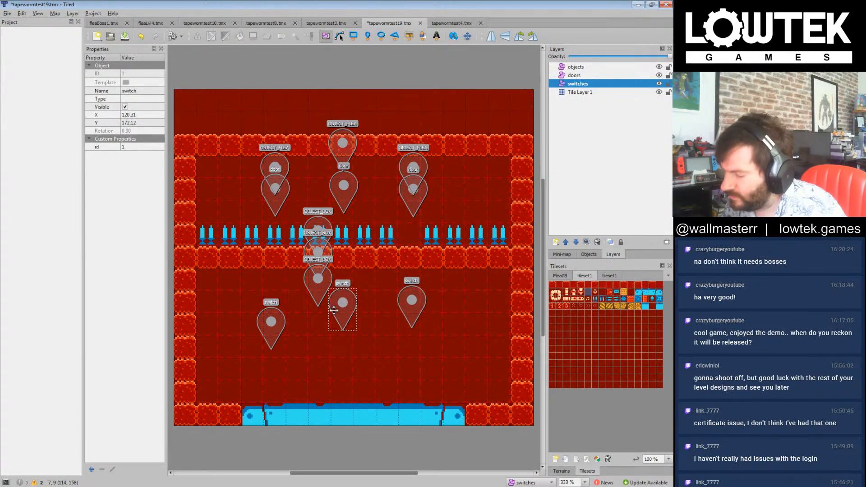
{"action": "left_click_drag", "start_coordinate": [277, 325], "coordinate": [277, 315]}
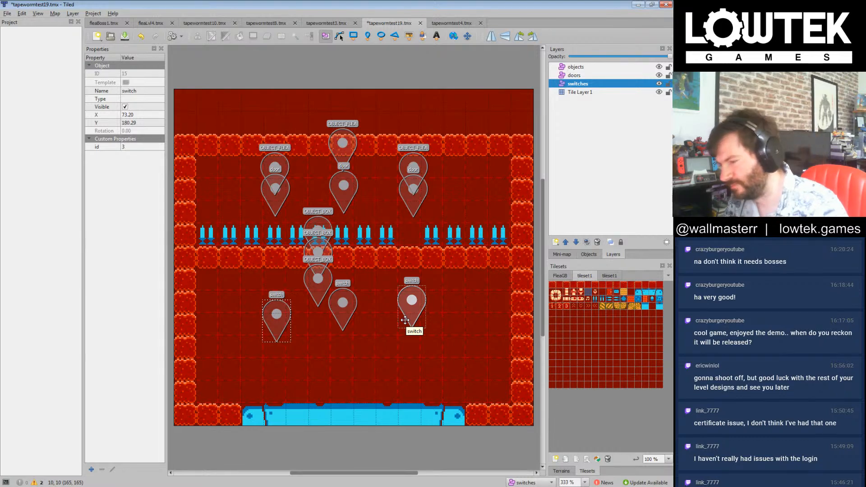
{"action": "left_click_drag", "start_coordinate": [281, 308], "coordinate": [269, 290]}
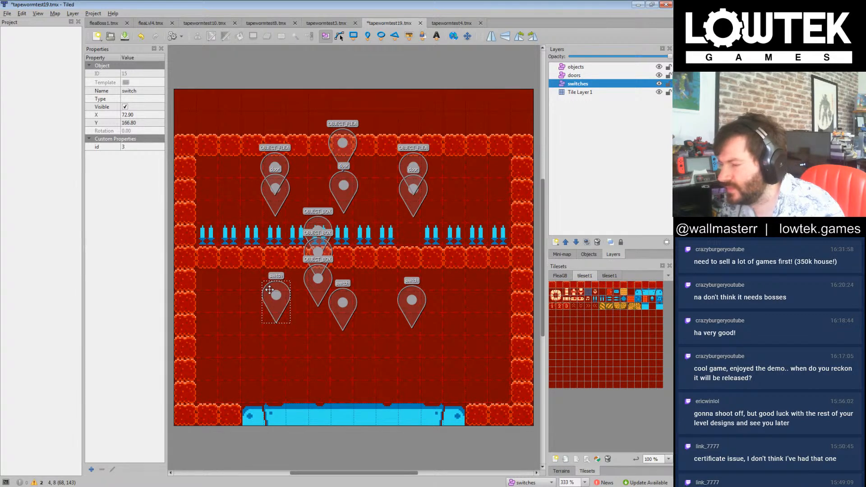
{"action": "left_click_drag", "start_coordinate": [269, 290], "coordinate": [270, 297]}
Step: Spread the three OBJECT_BOX markers along the top of the lower chamber, placing the rightmost at about X 202, Y 151
{"action": "left_click_drag", "start_coordinate": [319, 287], "coordinate": [232, 284]}
{"action": "left_click_drag", "start_coordinate": [325, 256], "coordinate": [326, 279]}
{"action": "left_click_drag", "start_coordinate": [325, 239], "coordinate": [463, 281]}
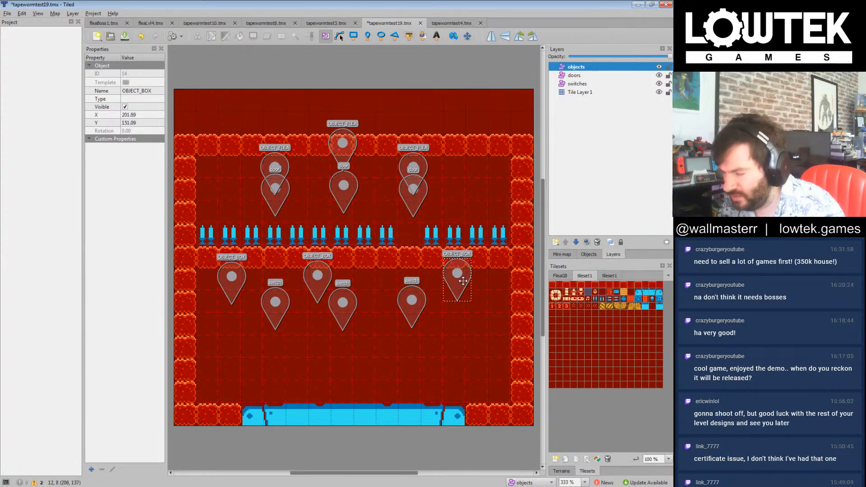
Step: Lower the middle switch marker to about X 122, Y 186 and shift the middle OBJECT_BOX marker to about X 105, Y 155
{"action": "left_click", "coordinate": [345, 306]}
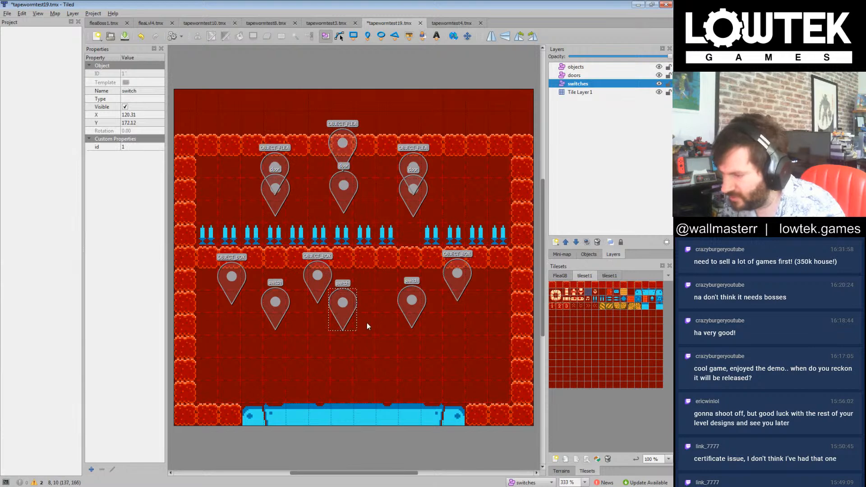
{"action": "left_click_drag", "start_coordinate": [343, 305], "coordinate": [345, 324]}
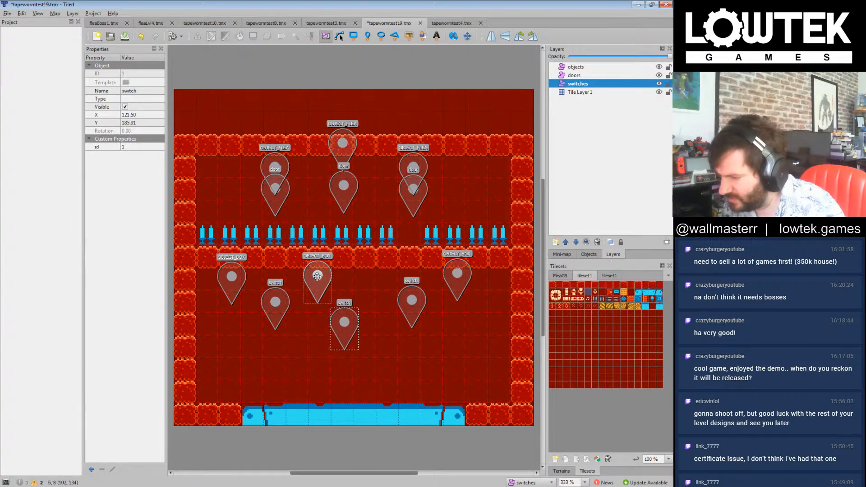
{"action": "mouse_move", "coordinate": [317, 276]}
{"action": "left_mouse_down"}
{"action": "mouse_move", "coordinate": [342, 281]}
{"action": "mouse_move", "coordinate": [323, 280]}
{"action": "left_mouse_up"}
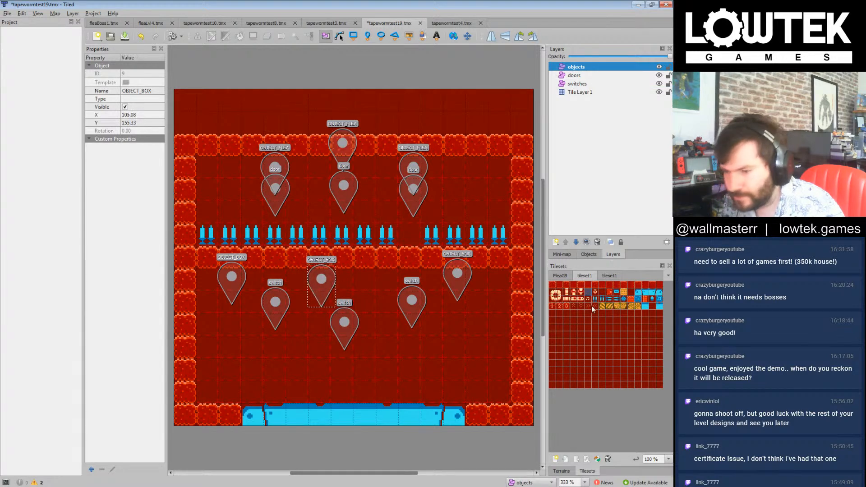
Step: Build three U-shaped red block cups, each three tiles wide and three high, across the lower chamber on Tile Layer 1
{"action": "left_click", "coordinate": [580, 92]}
{"action": "left_click", "coordinate": [553, 285]}
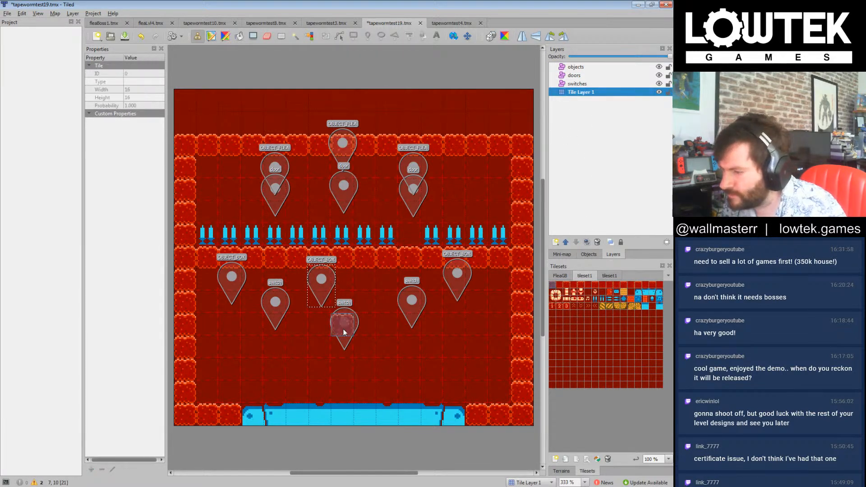
{"action": "mouse_move", "coordinate": [318, 348]}
{"action": "left_mouse_down"}
{"action": "mouse_move", "coordinate": [319, 332]}
{"action": "mouse_move", "coordinate": [320, 367]}
{"action": "mouse_move", "coordinate": [355, 367]}
{"action": "mouse_move", "coordinate": [364, 325]}
{"action": "left_mouse_up"}
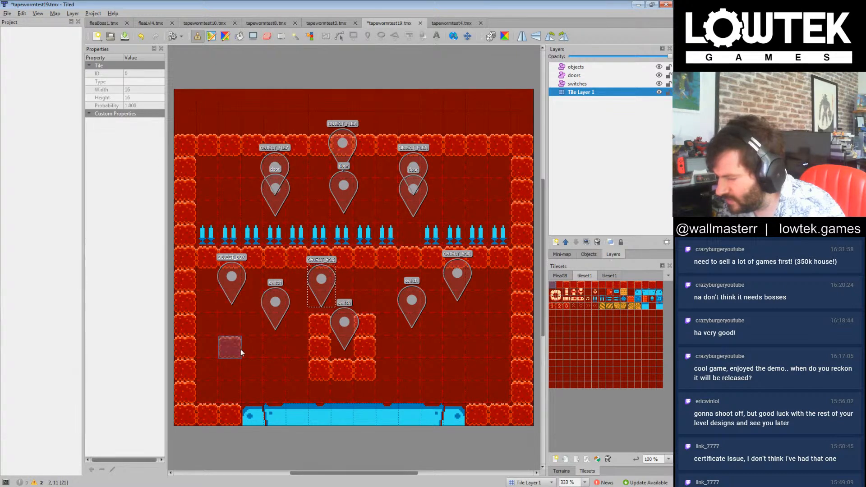
{"action": "mouse_move", "coordinate": [237, 359]}
{"action": "left_mouse_down"}
{"action": "mouse_move", "coordinate": [266, 367]}
{"action": "mouse_move", "coordinate": [275, 319]}
{"action": "left_mouse_up"}
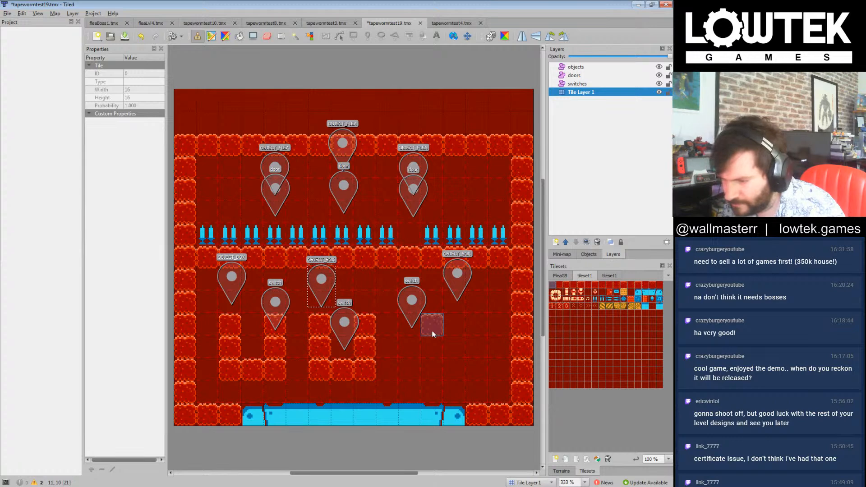
{"action": "mouse_move", "coordinate": [432, 330]}
{"action": "left_mouse_down"}
{"action": "mouse_move", "coordinate": [431, 368]}
{"action": "mouse_move", "coordinate": [470, 363]}
{"action": "mouse_move", "coordinate": [464, 326]}
{"action": "left_mouse_up"}
{"action": "right_click", "coordinate": [486, 313]}
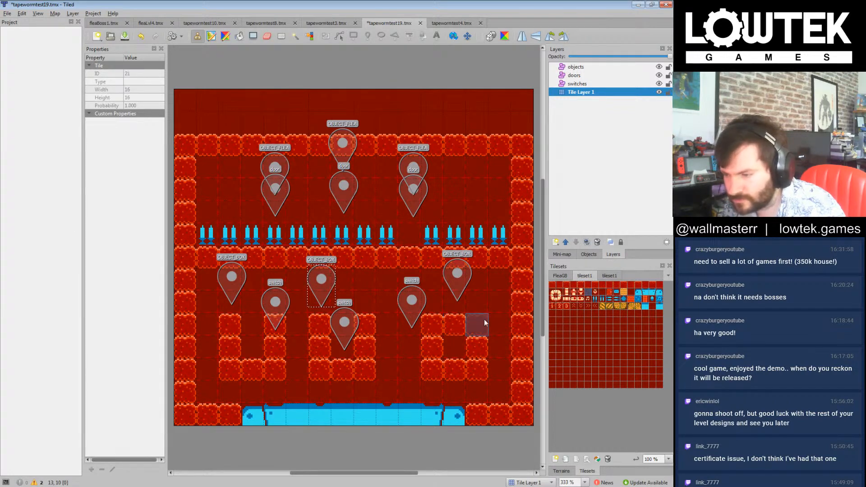
{"action": "left_click", "coordinate": [461, 328]}
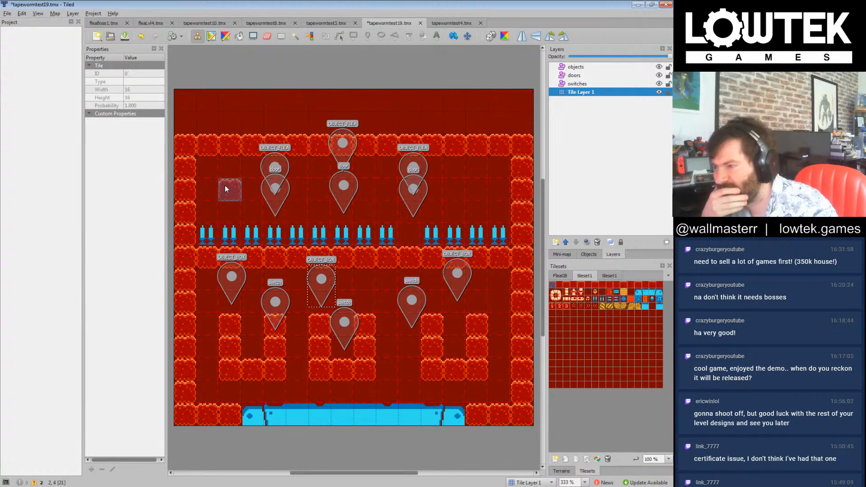
Step: Fill the two upper rows of the upper chamber with red blocks around the flea and door markers
{"action": "mouse_move", "coordinate": [247, 188]}
{"action": "left_mouse_down"}
{"action": "mouse_move", "coordinate": [204, 188]}
{"action": "mouse_move", "coordinate": [225, 165]}
{"action": "mouse_move", "coordinate": [243, 164]}
{"action": "left_mouse_up"}
{"action": "mouse_move", "coordinate": [296, 179]}
{"action": "left_mouse_down"}
{"action": "mouse_move", "coordinate": [309, 186]}
{"action": "mouse_move", "coordinate": [302, 162]}
{"action": "mouse_move", "coordinate": [364, 168]}
{"action": "mouse_move", "coordinate": [388, 186]}
{"action": "left_mouse_up"}
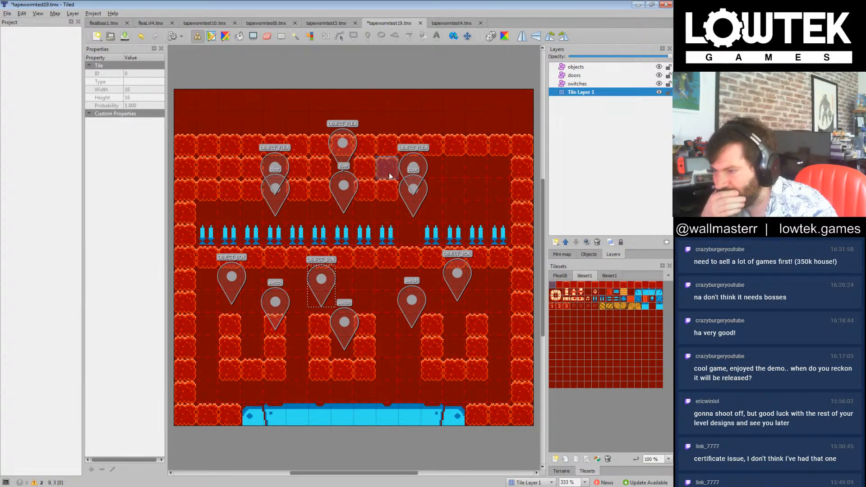
{"action": "mouse_move", "coordinate": [449, 169]}
{"action": "left_mouse_down"}
{"action": "mouse_move", "coordinate": [469, 185]}
{"action": "mouse_move", "coordinate": [501, 176]}
{"action": "left_mouse_up"}
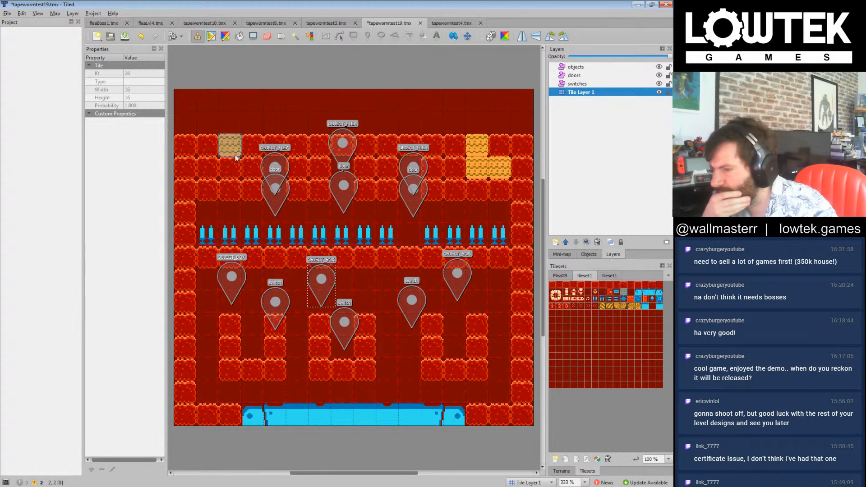
Step: Paint patches of yellow wall tiles over the red blocks in both upper corners of the level
{"action": "left_click", "coordinate": [195, 165]}
{"action": "left_click", "coordinate": [189, 182]}
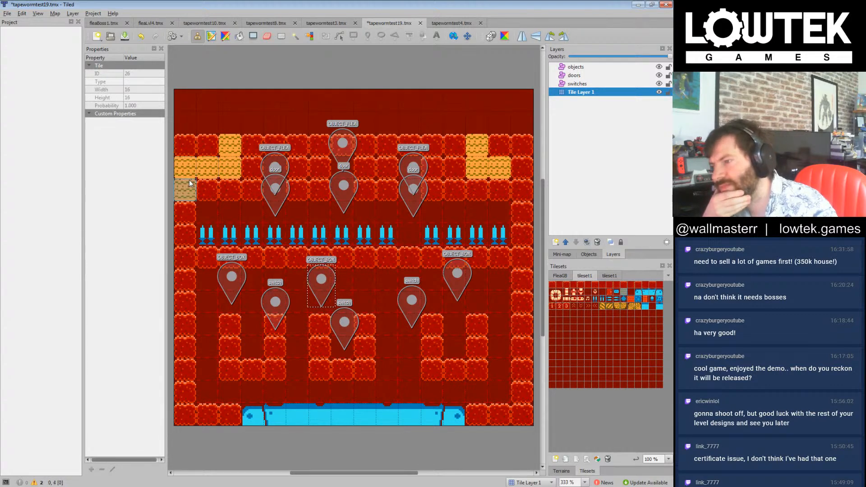
{"action": "left_click", "coordinate": [493, 176]}
{"action": "left_click", "coordinate": [456, 145]}
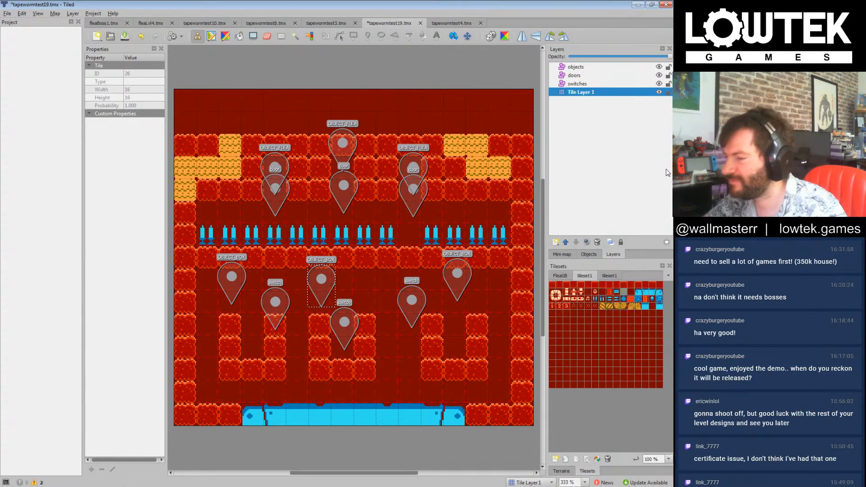
Step: Clear the spikes below the left and middle doors, then replace the remaining spikes and fill the passage ends with red blocks
{"action": "left_click", "coordinate": [588, 294]}
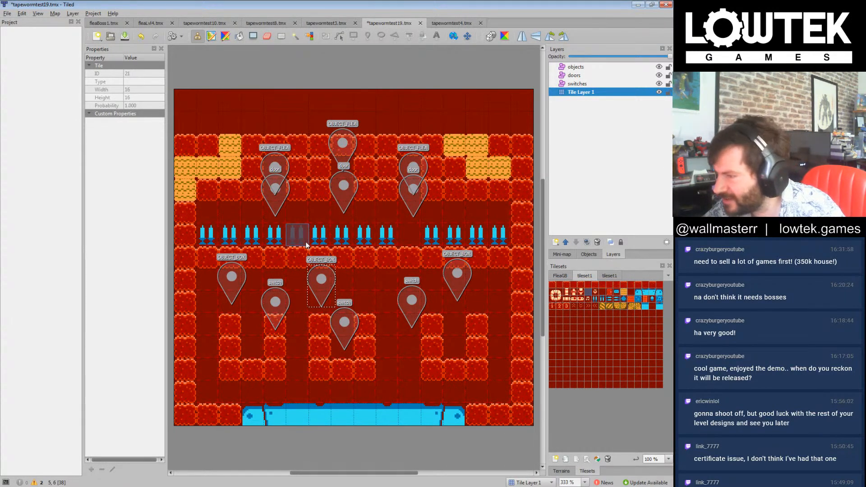
{"action": "left_click", "coordinate": [339, 237]}
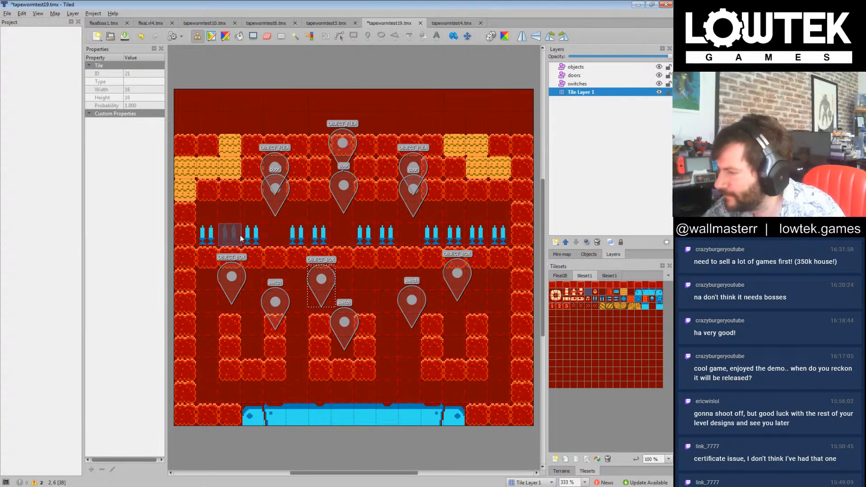
{"action": "left_click", "coordinate": [553, 286]}
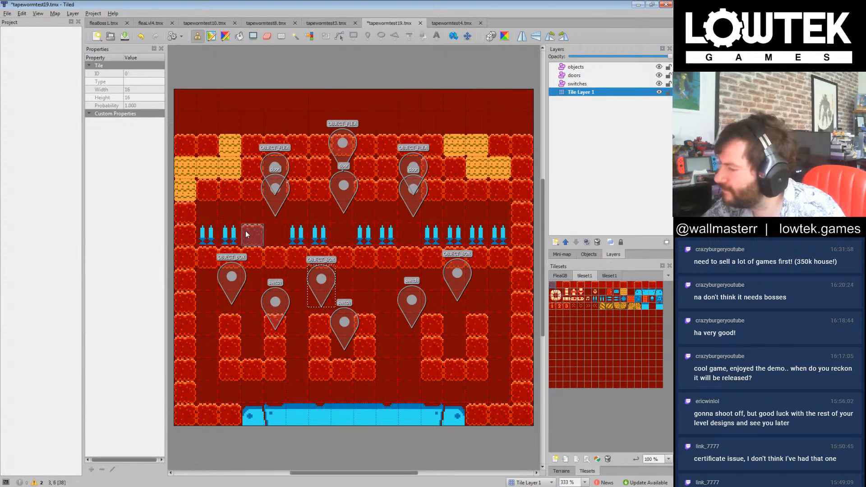
{"action": "left_click_drag", "start_coordinate": [248, 232], "coordinate": [207, 210]}
{"action": "left_click_drag", "start_coordinate": [299, 235], "coordinate": [506, 240]}
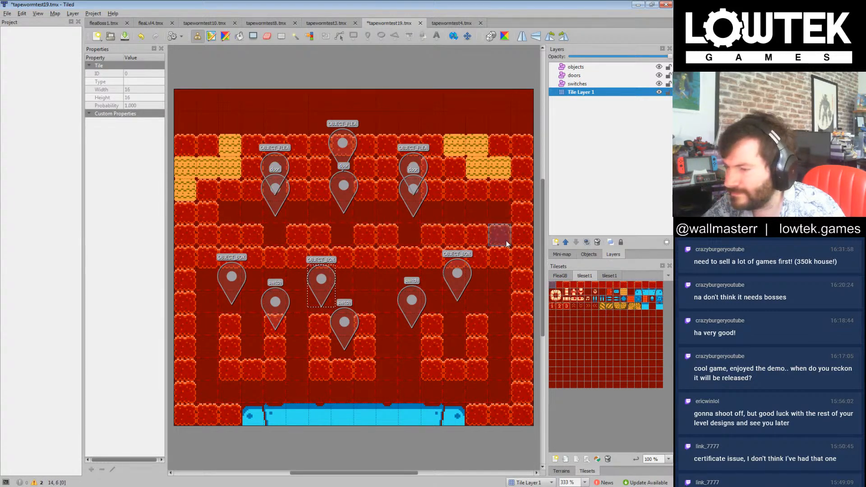
{"action": "left_click_drag", "start_coordinate": [499, 208], "coordinate": [487, 215]}
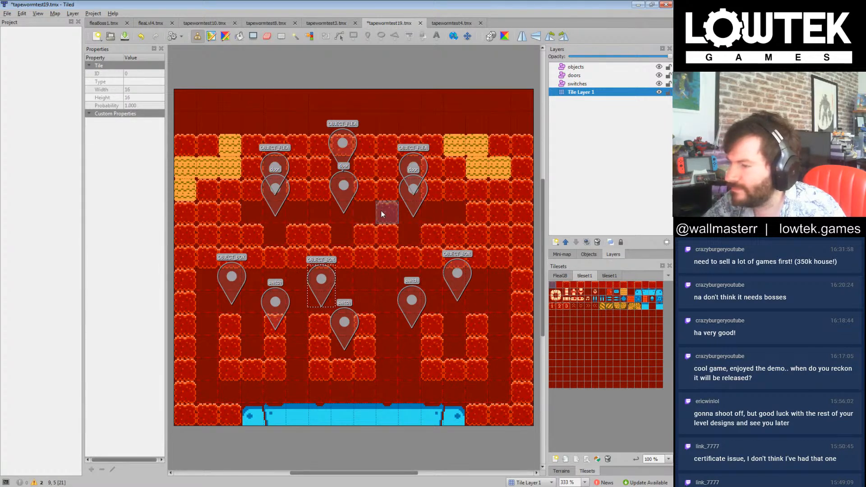
Step: Place a spike tile in the gap below the middle door and the round item tile (ID 22) in the two outer gaps
{"action": "left_click", "coordinate": [595, 299]}
{"action": "left_click", "coordinate": [349, 240]}
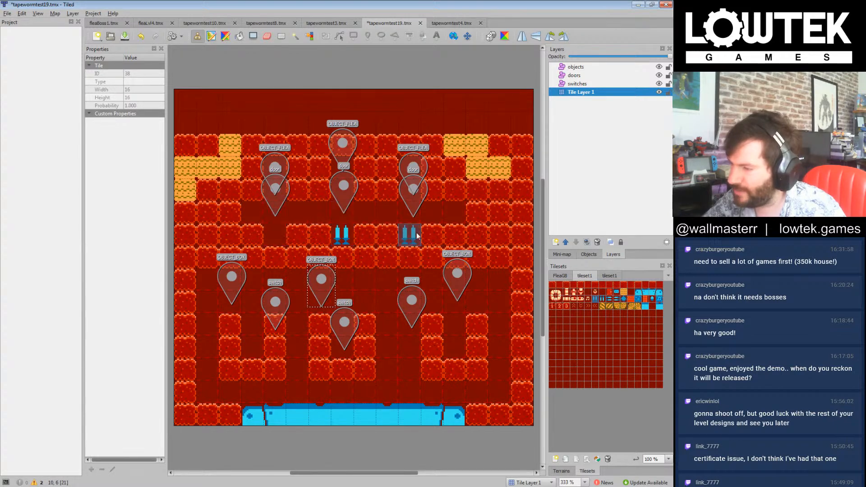
{"action": "left_click", "coordinate": [595, 292]}
{"action": "left_click", "coordinate": [275, 234]}
{"action": "left_click", "coordinate": [410, 234]}
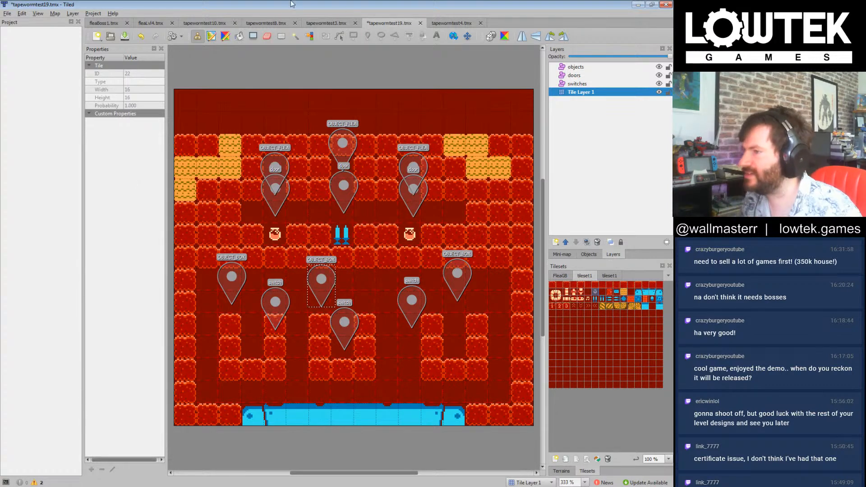
Step: Copy the OBJECT_MOSQUITO marker from tapewormtest3.tmx and return to tapewormtest19.tmx
{"action": "left_click", "coordinate": [335, 22]}
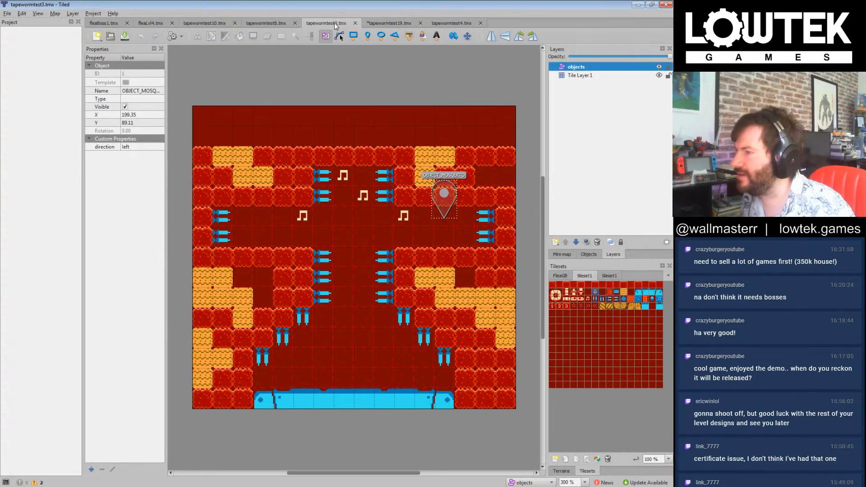
{"action": "left_click", "coordinate": [111, 36]}
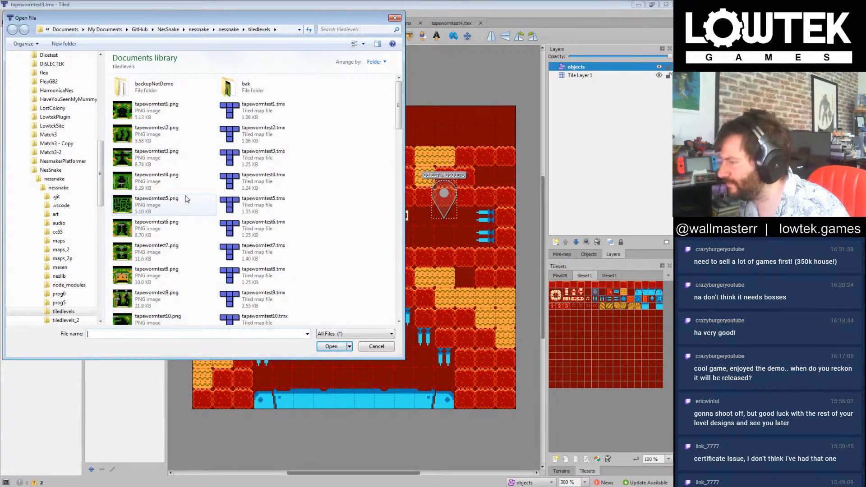
{"action": "double_click", "coordinate": [237, 151]}
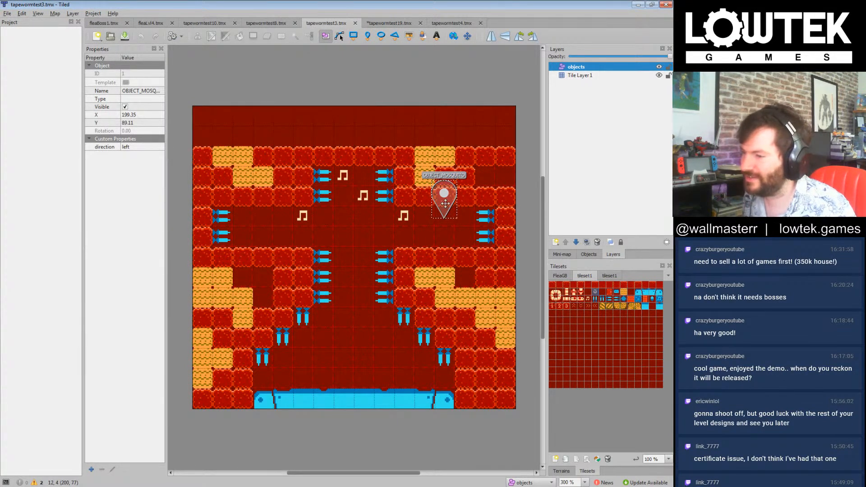
{"action": "left_click", "coordinate": [440, 23]}
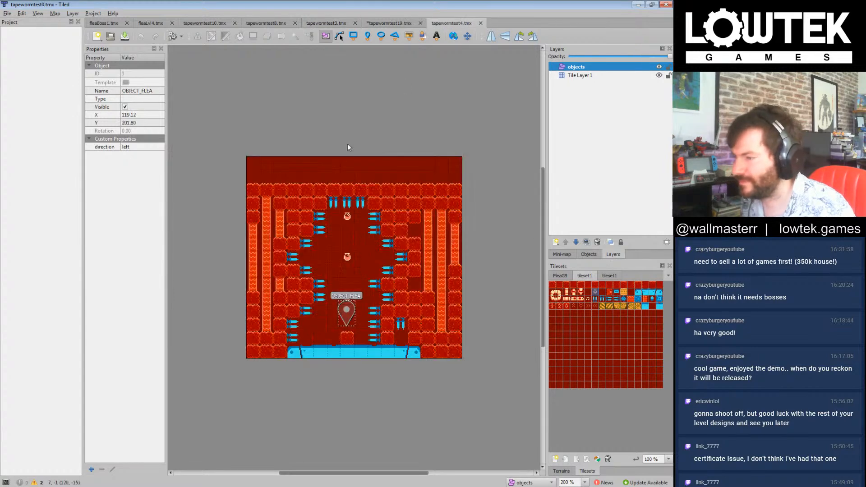
{"action": "left_click", "coordinate": [386, 23]}
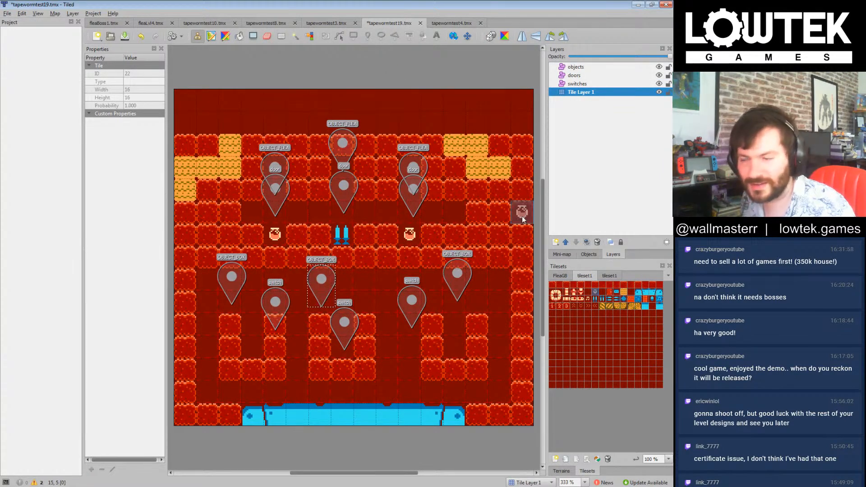
Step: Undo the last tile placement and paste the OBJECT_MOSQUITO marker onto the objects layer at about X 87, Y 137
{"action": "key", "text": "ctrl+z"}
{"action": "left_click", "coordinate": [576, 67]}
{"action": "left_click_drag", "start_coordinate": [323, 279], "coordinate": [297, 265]}
{"action": "key", "text": "Escape"}
{"action": "key", "text": "ctrl+v"}
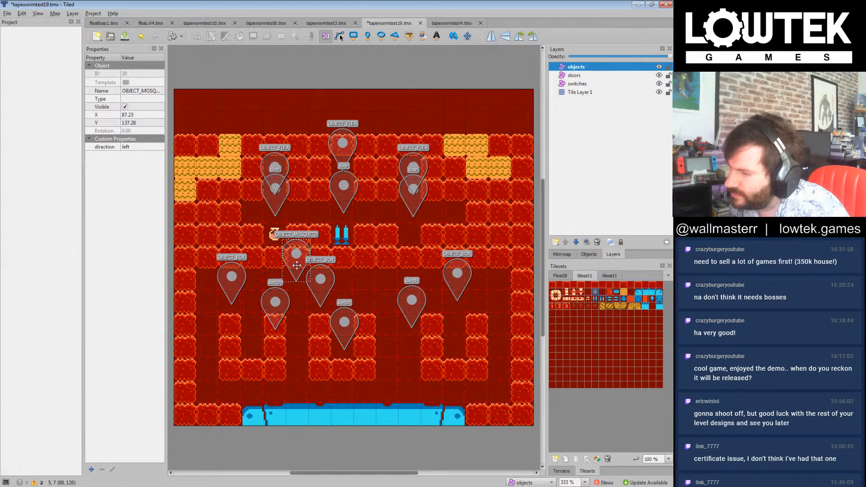
Step: Place the round item tile (ID 22) again in the gap below the rightmost door on Tile Layer 1
{"action": "left_click", "coordinate": [580, 92]}
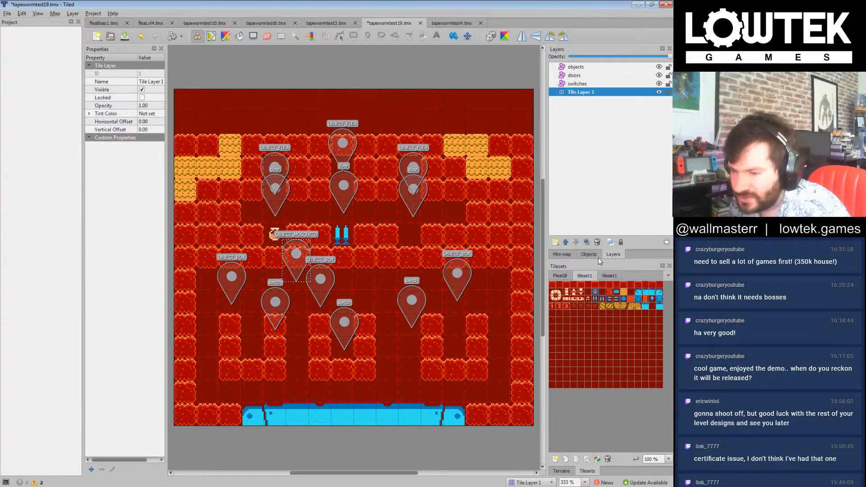
{"action": "left_click", "coordinate": [595, 294]}
{"action": "left_click", "coordinate": [412, 236]}
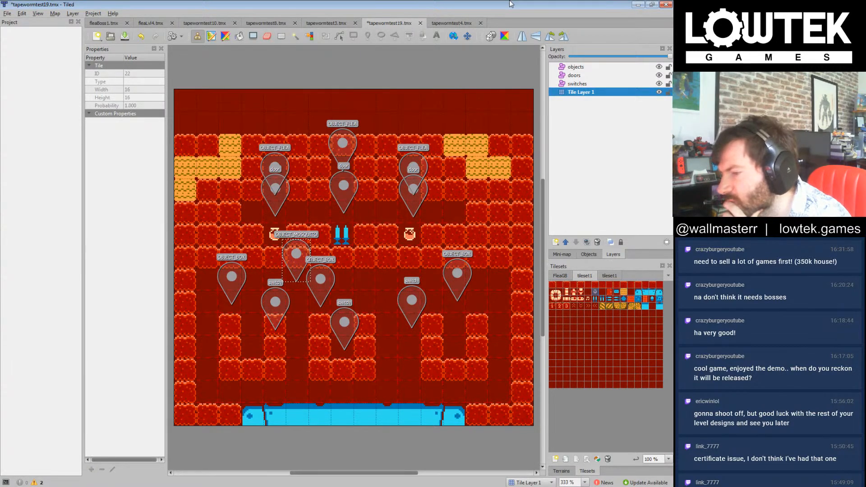
Step: Move the rightmost switch marker beside the lower part of the right wall and the rightmost OBJECT_BOX marker to about X 218, Y 169
{"action": "left_click", "coordinate": [576, 68]}
{"action": "mouse_move", "coordinate": [411, 301]}
{"action": "left_mouse_down"}
{"action": "mouse_move", "coordinate": [456, 309]}
{"action": "mouse_move", "coordinate": [317, 323]}
{"action": "mouse_move", "coordinate": [431, 315]}
{"action": "mouse_move", "coordinate": [456, 303]}
{"action": "mouse_move", "coordinate": [496, 366]}
{"action": "left_mouse_up"}
{"action": "mouse_move", "coordinate": [465, 277]}
{"action": "left_mouse_down"}
{"action": "mouse_move", "coordinate": [478, 288]}
{"action": "mouse_move", "coordinate": [479, 278]}
{"action": "mouse_move", "coordinate": [482, 310]}
{"action": "mouse_move", "coordinate": [487, 302]}
{"action": "left_mouse_up"}
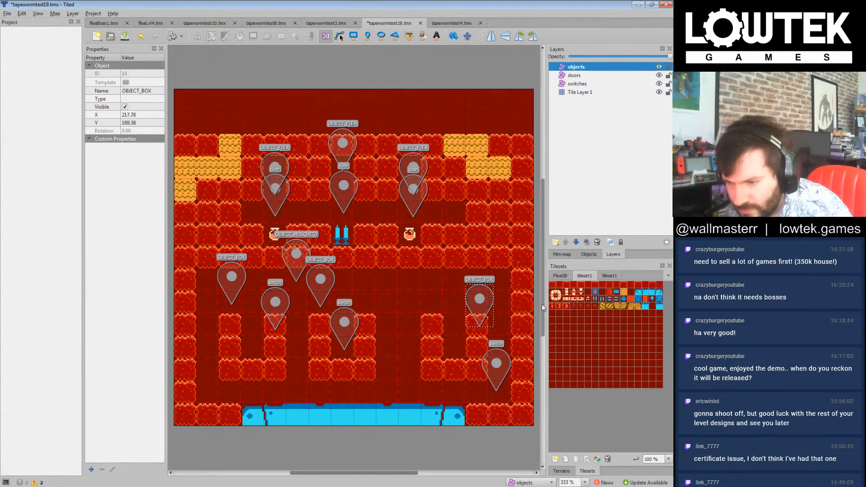
Step: On Tile Layer 1, replace the right block cup with a block column left of the moved switch and a two-by-two block platform
{"action": "left_click", "coordinate": [589, 294]}
{"action": "left_click", "coordinate": [579, 93]}
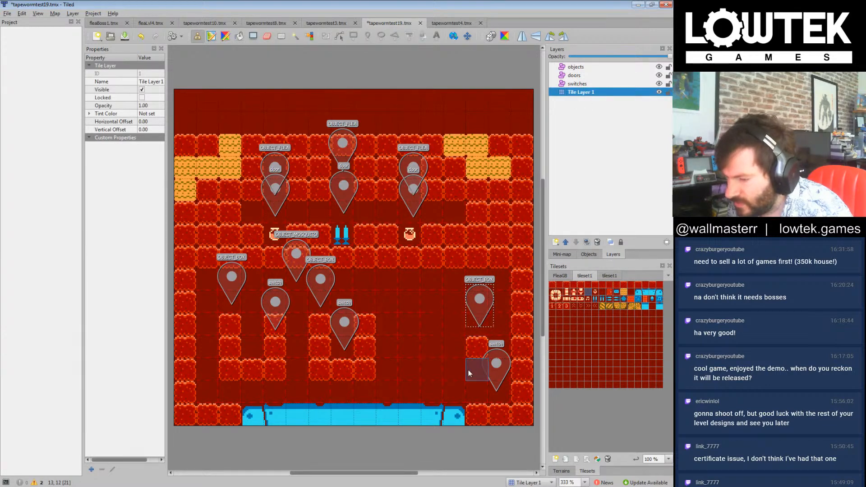
{"action": "left_click", "coordinate": [553, 285]}
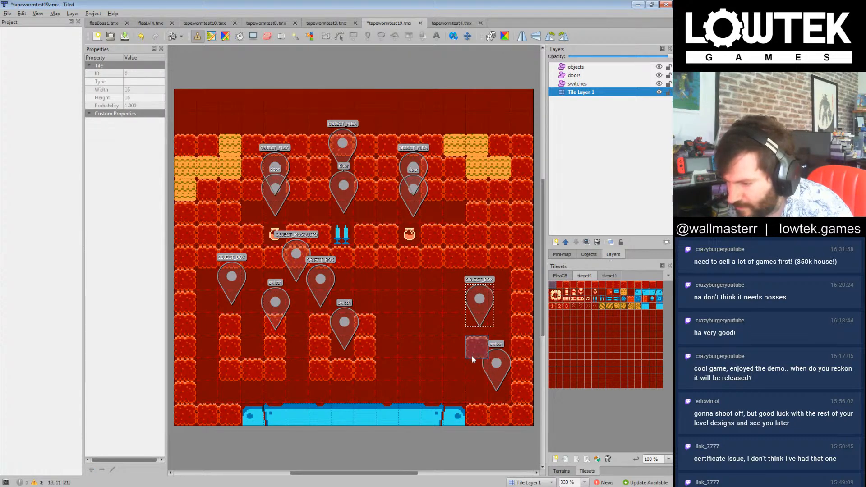
{"action": "left_click_drag", "start_coordinate": [472, 352], "coordinate": [472, 394]}
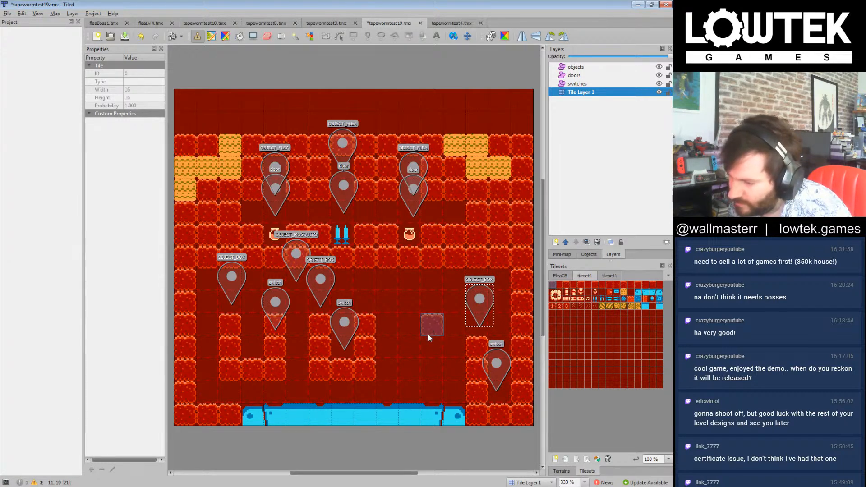
{"action": "mouse_move", "coordinate": [429, 329]}
{"action": "left_mouse_down"}
{"action": "mouse_move", "coordinate": [416, 327]}
{"action": "mouse_move", "coordinate": [428, 344]}
{"action": "left_mouse_up"}
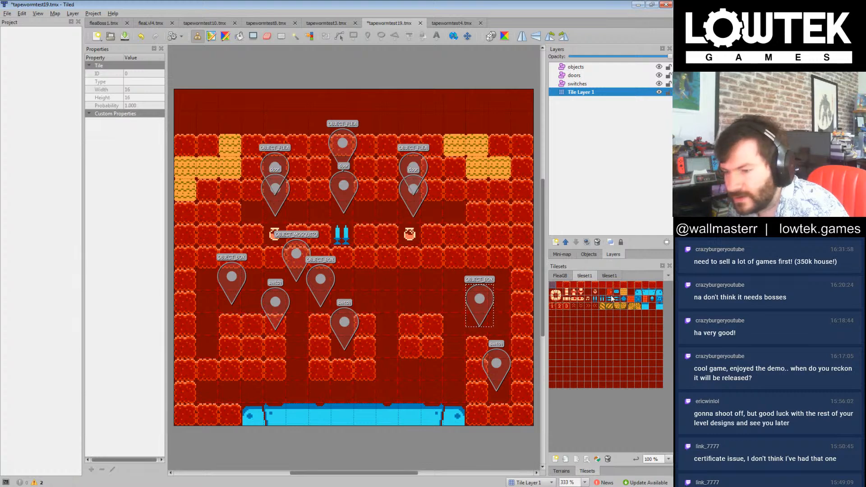
Step: Rebuild the left block cup against the left wall and move the left switch marker into it at about X 24, Y 200
{"action": "left_click", "coordinate": [588, 292]}
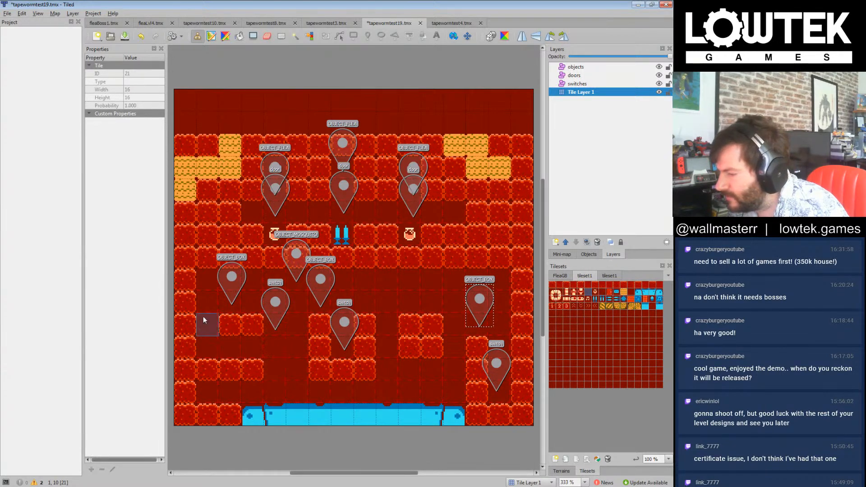
{"action": "left_click", "coordinate": [552, 285]}
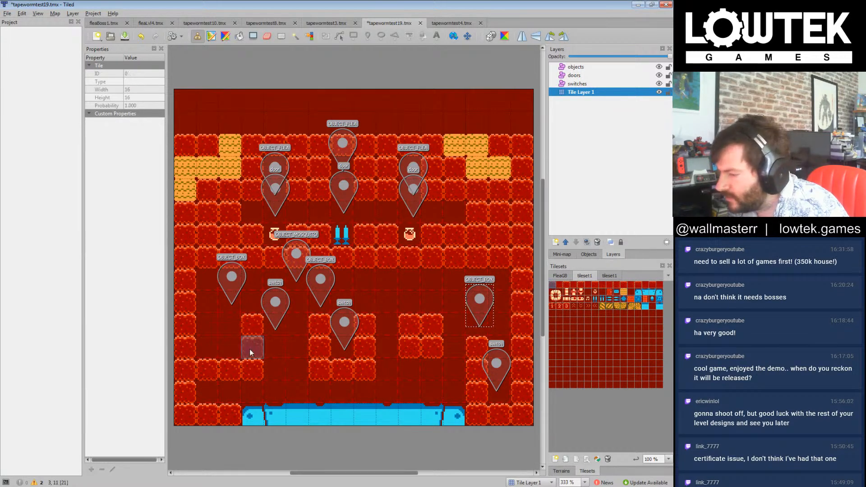
{"action": "left_click", "coordinate": [576, 66]}
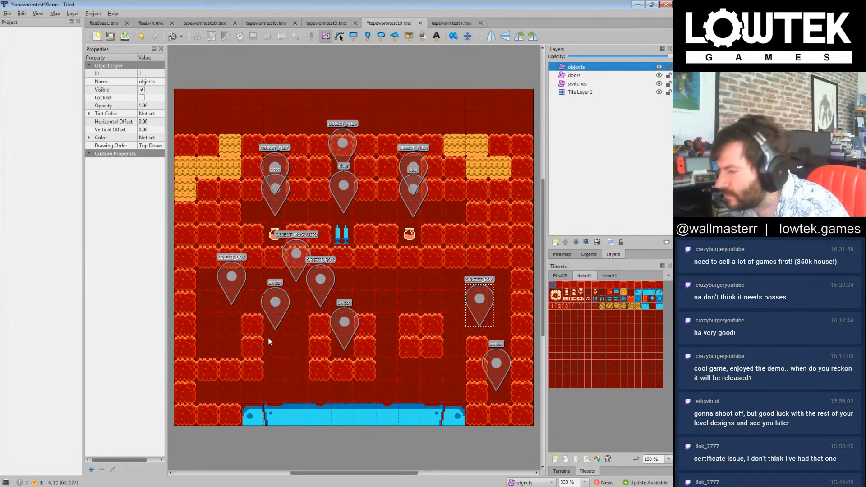
{"action": "left_click_drag", "start_coordinate": [273, 311], "coordinate": [216, 350]}
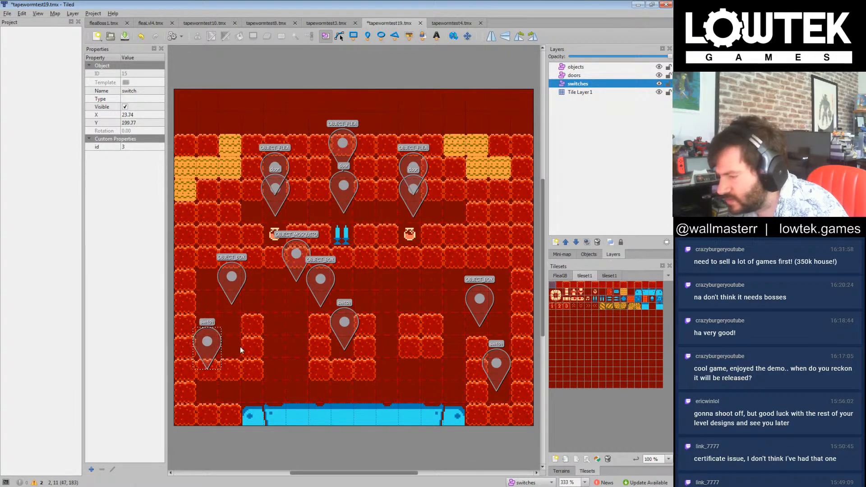
Step: Clear the left cup's outer side and narrow it to a pit with a block column (ID 0) right of the left switch
{"action": "left_click", "coordinate": [579, 92]}
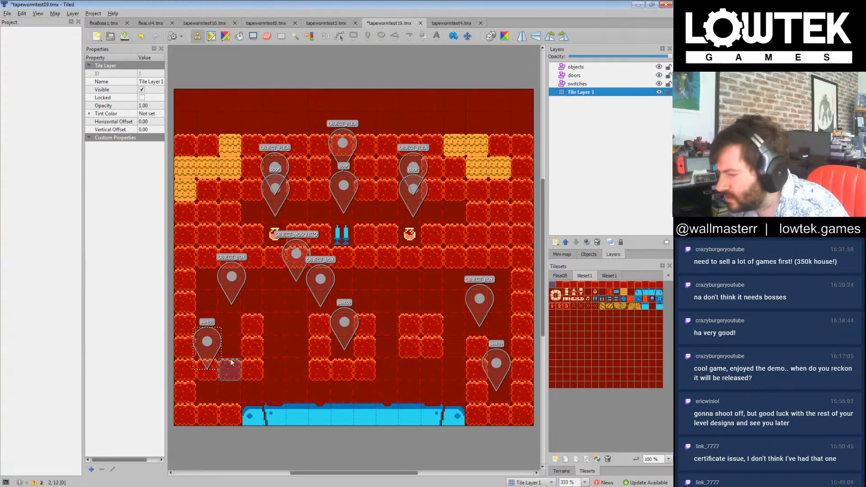
{"action": "left_click", "coordinate": [230, 350]}
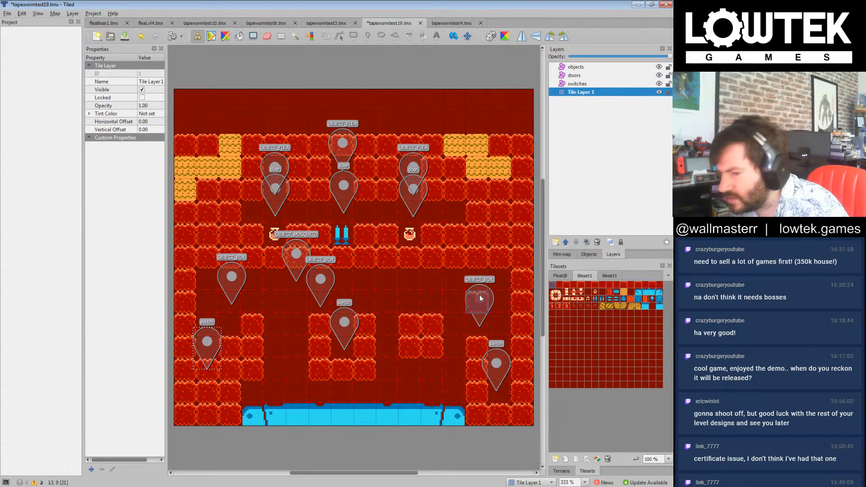
{"action": "left_click", "coordinate": [590, 293]}
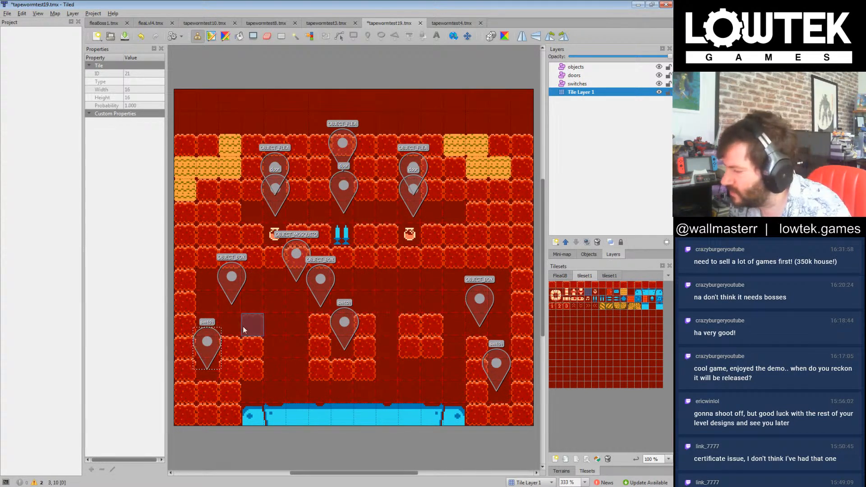
{"action": "left_click_drag", "start_coordinate": [247, 326], "coordinate": [240, 369]}
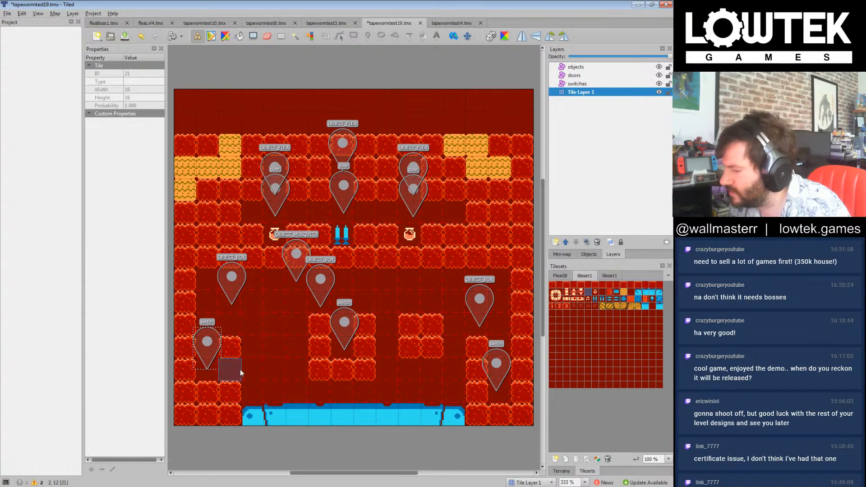
{"action": "left_click", "coordinate": [553, 285]}
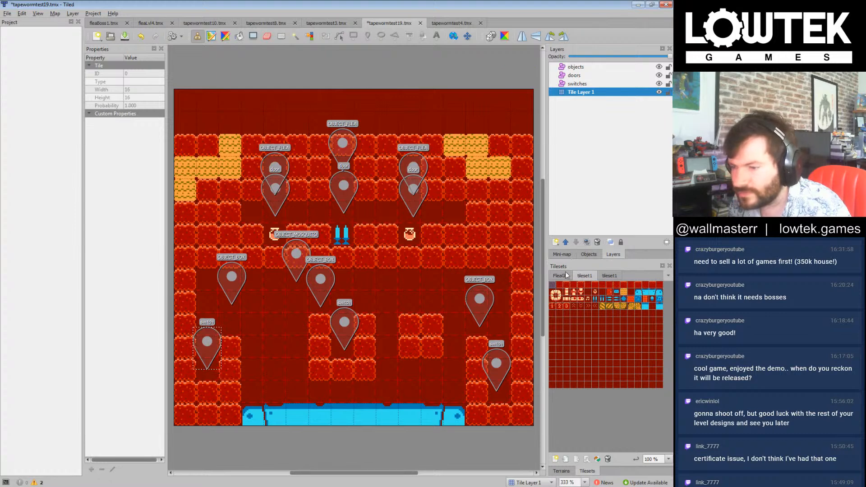
Step: Move the leftmost OBJECT_BOX marker to about X 40, Y 172 and the rightmost one above the two-by-two platform at about X 185, Y 153
{"action": "left_click", "coordinate": [604, 67]}
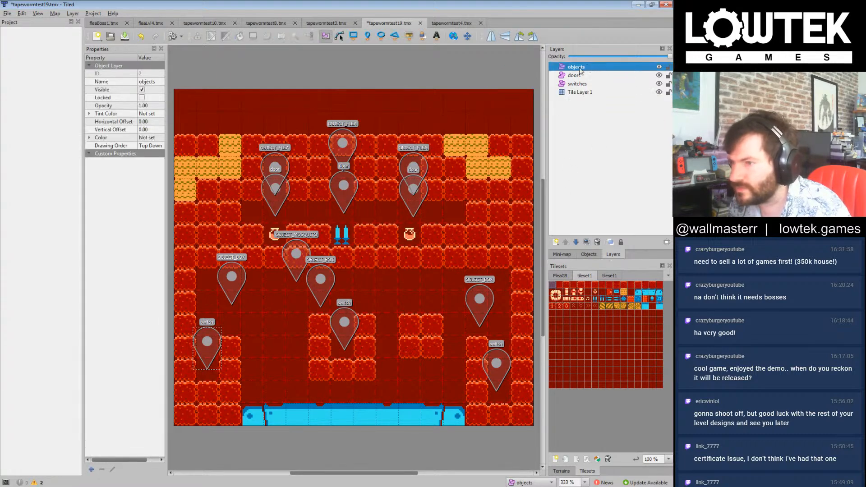
{"action": "left_click_drag", "start_coordinate": [232, 277], "coordinate": [232, 302]}
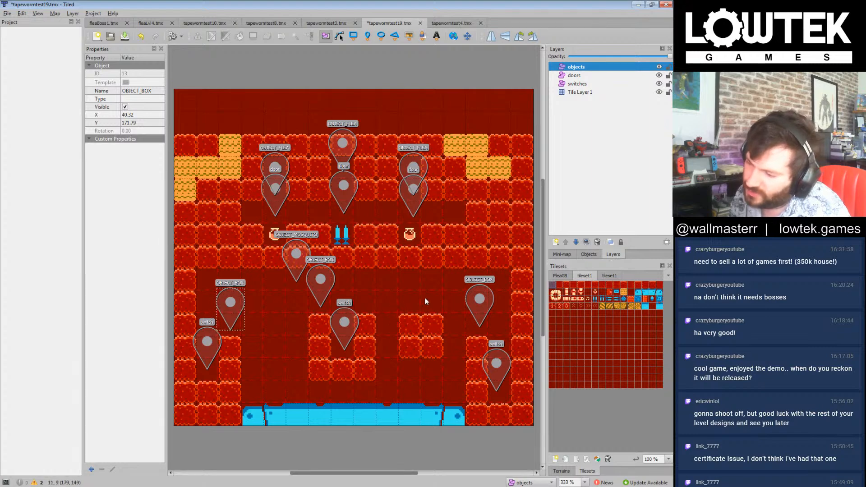
{"action": "left_click_drag", "start_coordinate": [477, 304], "coordinate": [431, 283]}
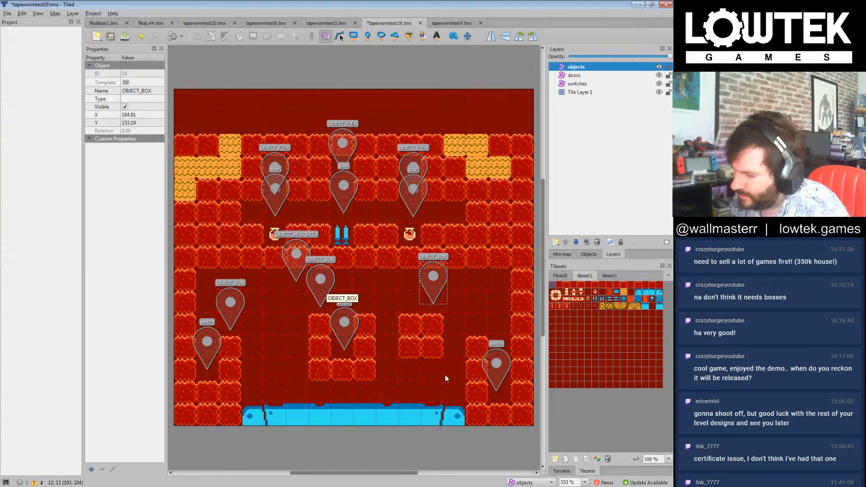
Step: Erase the lower row of the two-by-two platform with tile 21 and replace its remaining right block with the yellow tile (ID 26)
{"action": "left_click", "coordinate": [587, 291]}
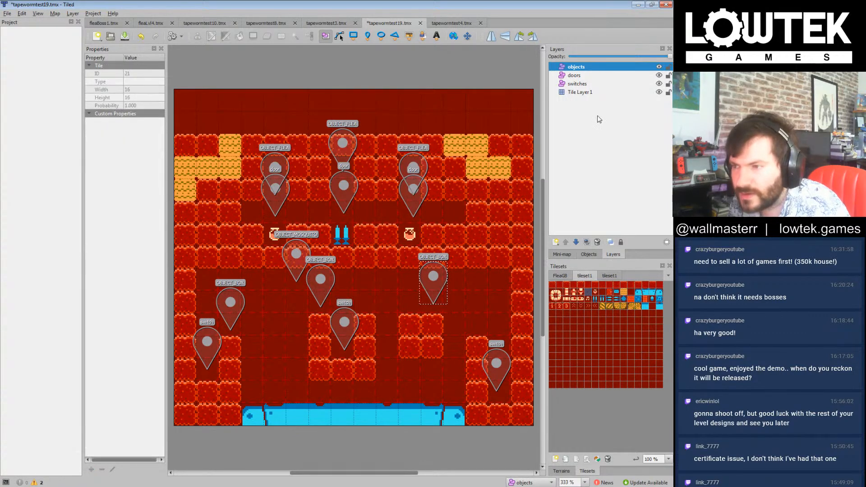
{"action": "left_click", "coordinate": [581, 92]}
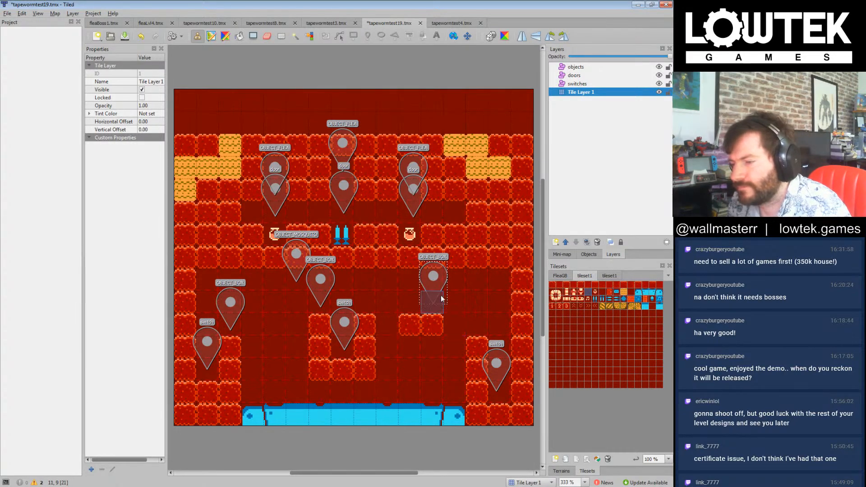
{"action": "left_click", "coordinate": [621, 290]}
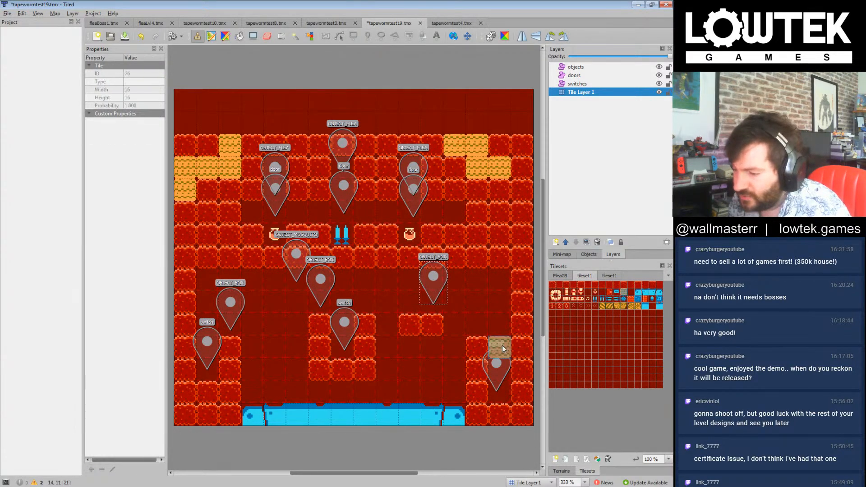
{"action": "left_click", "coordinate": [440, 327]}
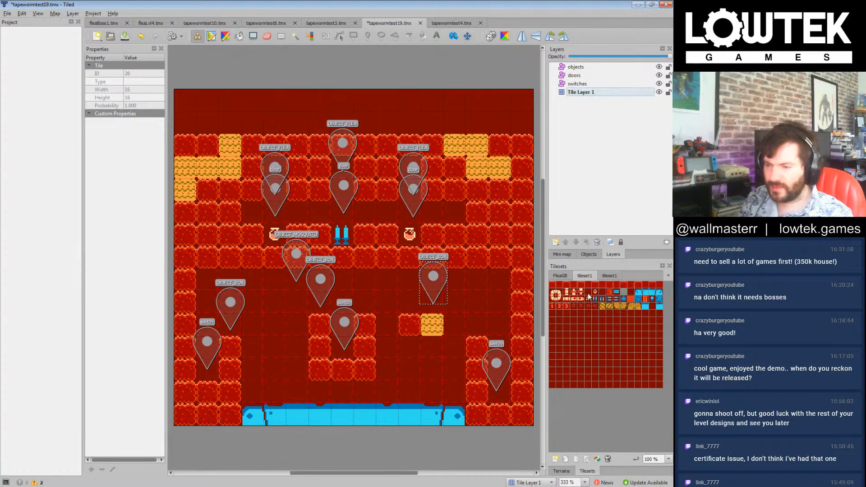
Step: Move the leftmost OBJECT_BOX marker up to about X 41, Y 155 on the objects layer
{"action": "left_click", "coordinate": [581, 67]}
{"action": "left_click_drag", "start_coordinate": [230, 307], "coordinate": [231, 284]}
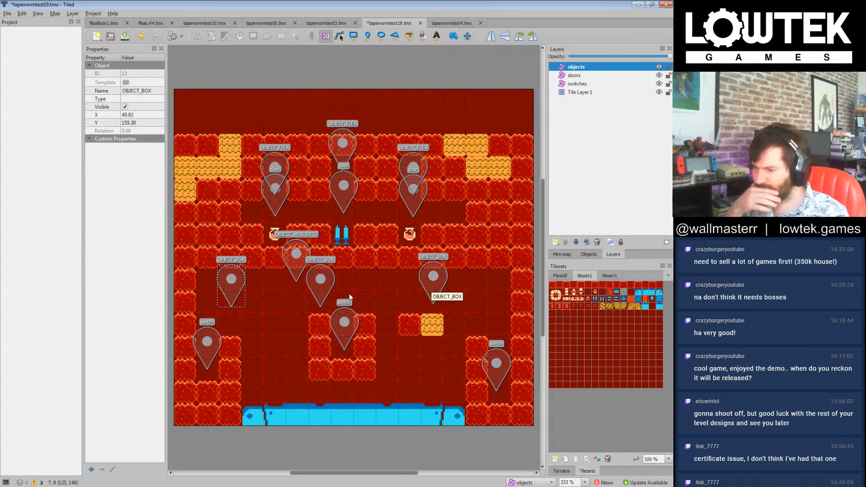
{"action": "left_click", "coordinate": [555, 290]}
{"action": "left_click", "coordinate": [554, 286]}
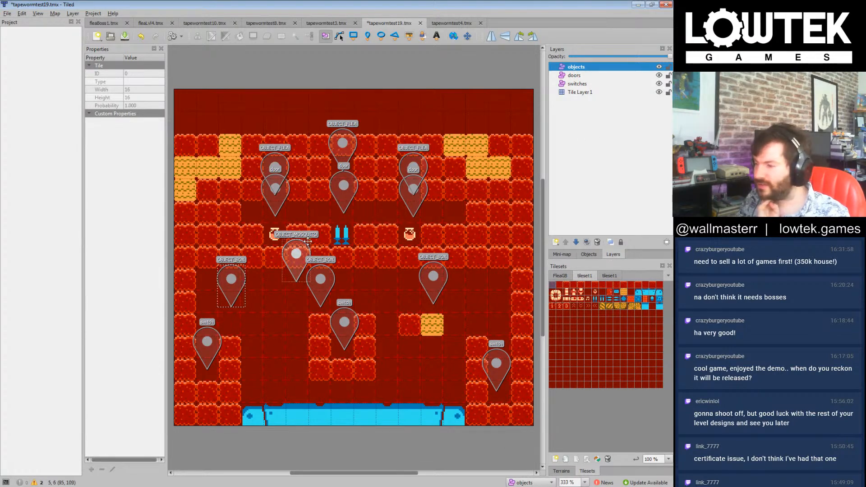
{"action": "left_click", "coordinate": [573, 159]}
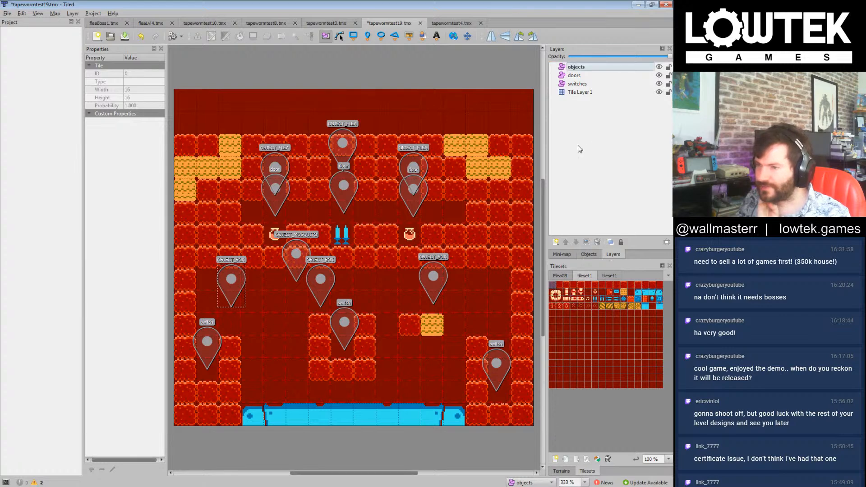
Step: Bridge the left column and middle cup with yellow, block and yellow tiles, and add a block below this bridge's centre and the right platform's left block
{"action": "left_click", "coordinate": [574, 93]}
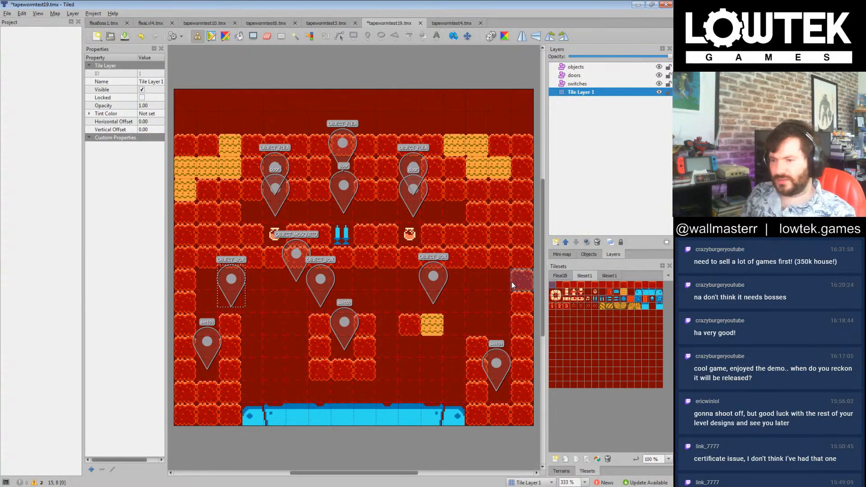
{"action": "left_click", "coordinate": [623, 293]}
{"action": "left_click_drag", "start_coordinate": [252, 323], "coordinate": [293, 319]}
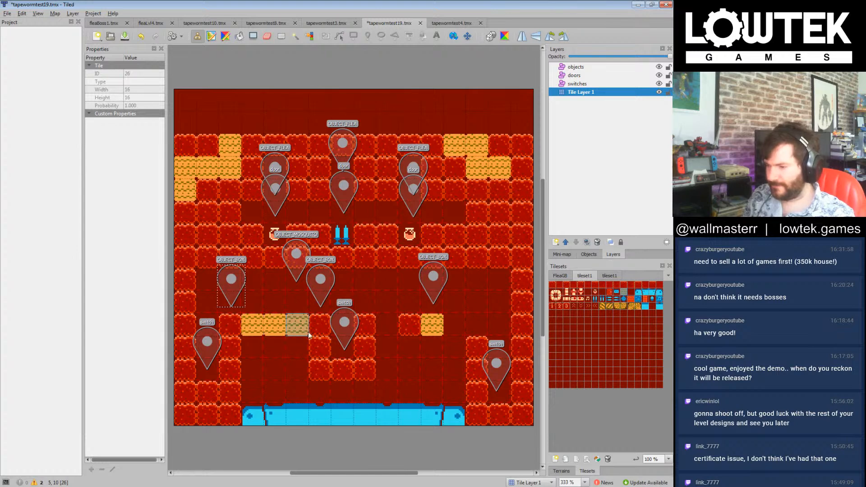
{"action": "left_click", "coordinate": [556, 289]}
{"action": "left_click", "coordinate": [268, 333]}
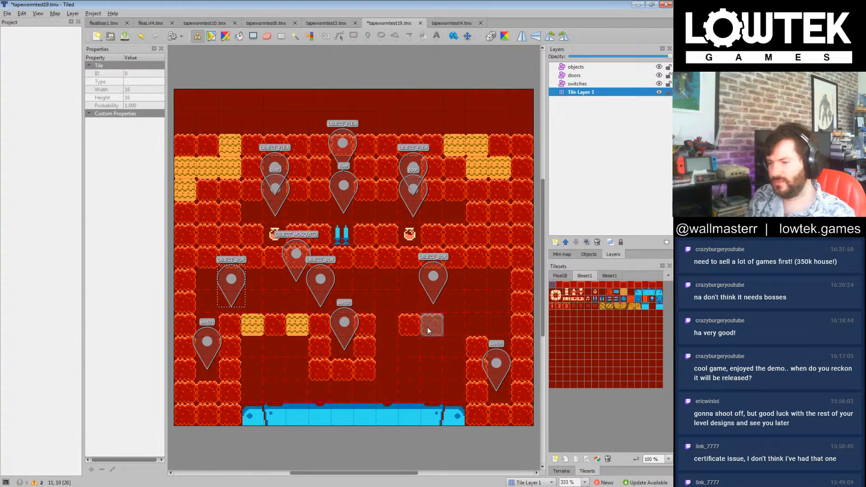
{"action": "left_click", "coordinate": [415, 346]}
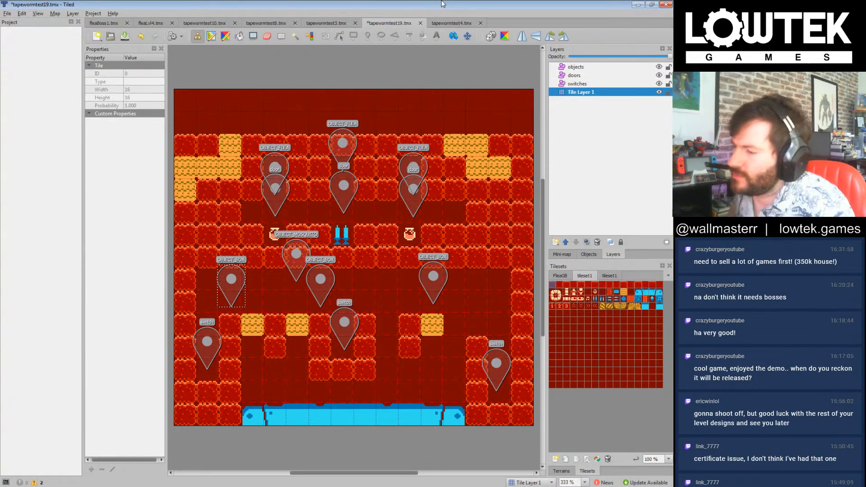
Step: Save tapewormtest19.tmx
{"action": "key", "text": "ctrl+s"}
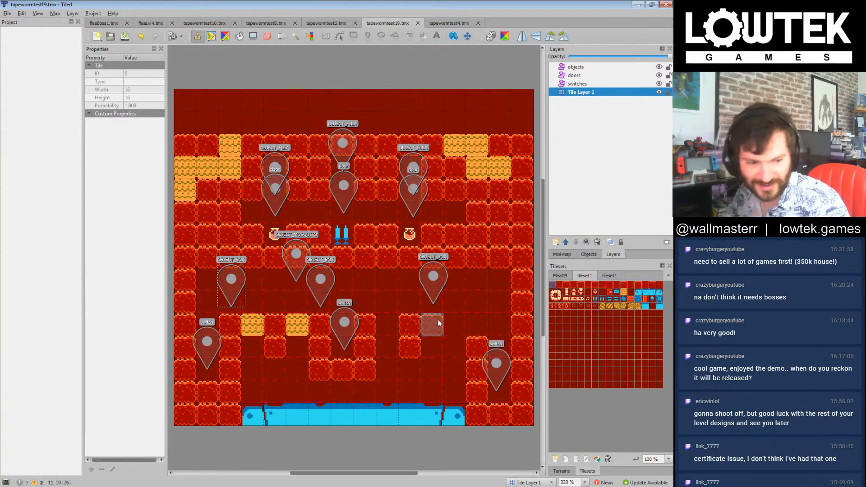
{"action": "left_click", "coordinate": [110, 36]}
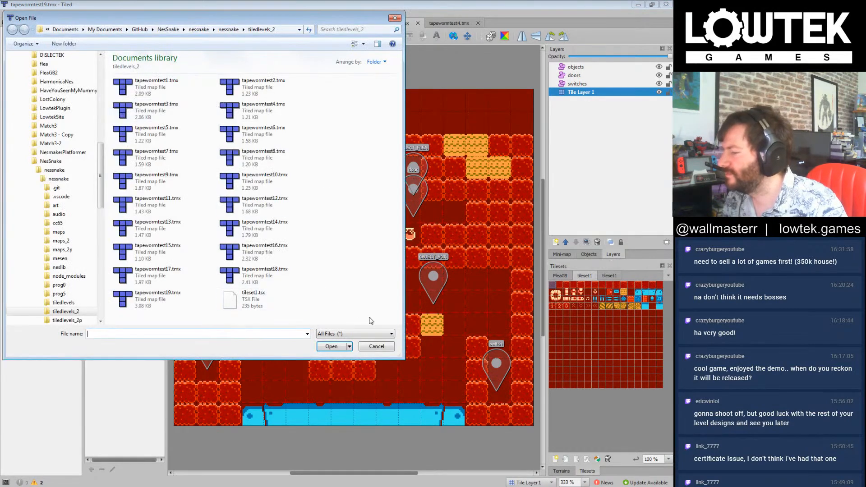
{"action": "left_click", "coordinate": [378, 346]}
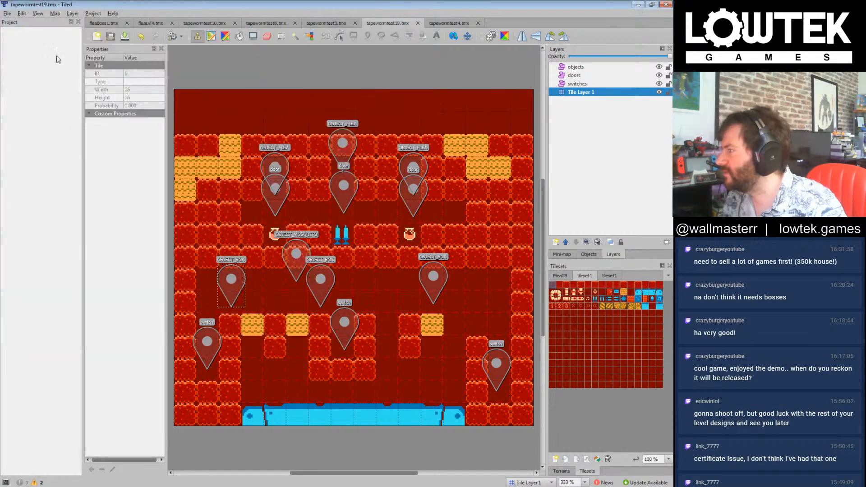
Step: Save a copy of the map as tapewormtest20.tmx in the tiledlevels_2 folder
{"action": "left_click", "coordinate": [7, 13]}
{"action": "left_click", "coordinate": [34, 76]}
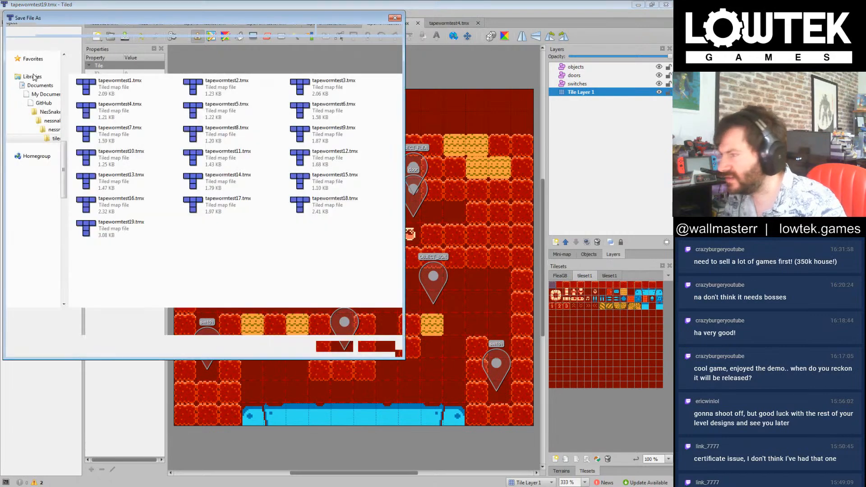
{"action": "left_click_drag", "start_coordinate": [92, 317], "coordinate": [96, 319]}
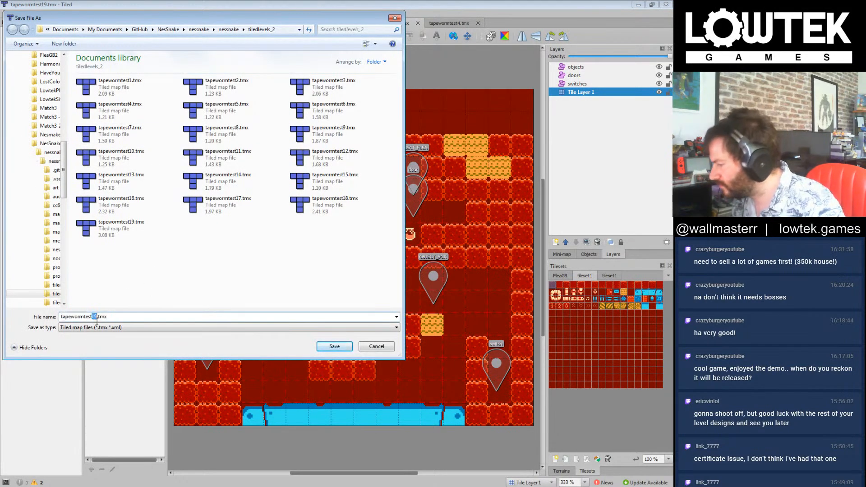
{"action": "type", "text": "20"}
{"action": "left_click", "coordinate": [332, 346]}
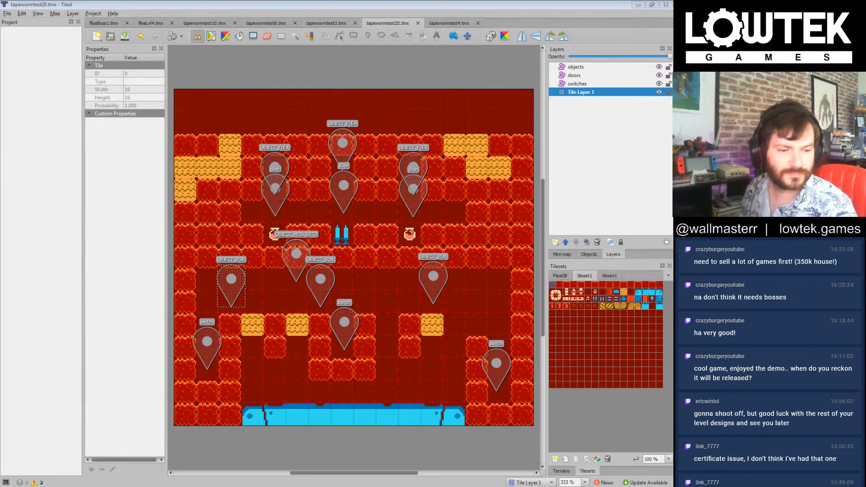
{"action": "left_click", "coordinate": [479, 3]}
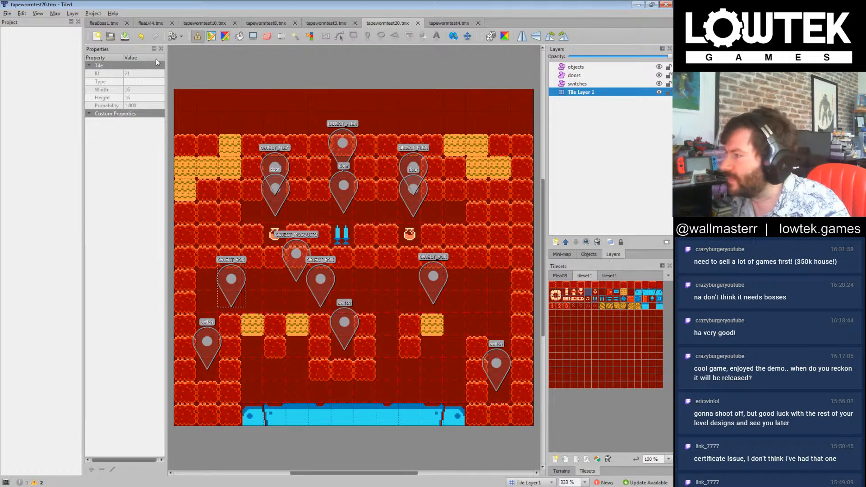
Step: Clear every tile inside the border walls by filling the interior rectangle with the dark background tile
{"action": "left_click", "coordinate": [253, 37]}
{"action": "left_click_drag", "start_coordinate": [199, 175], "coordinate": [512, 403]}
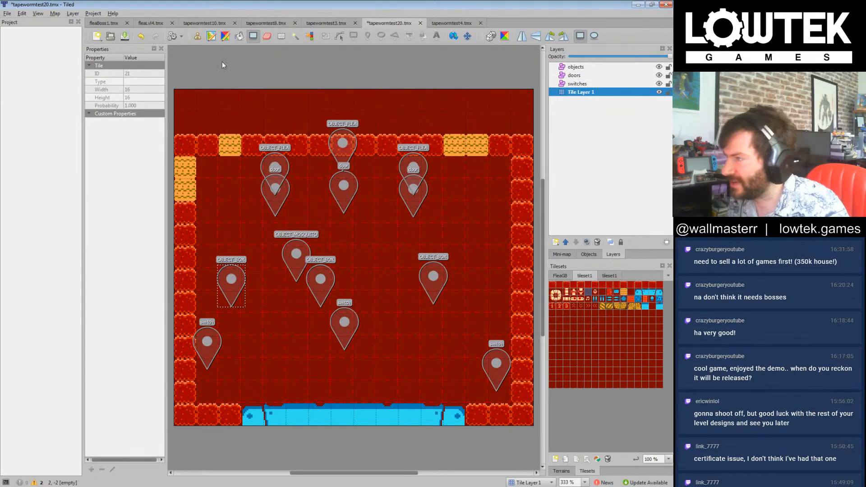
{"action": "left_click", "coordinate": [625, 134]}
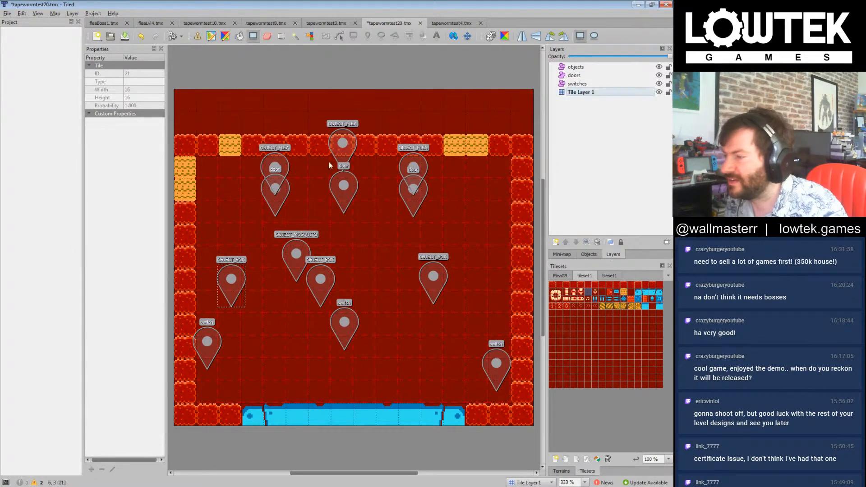
{"action": "left_click", "coordinate": [661, 170]}
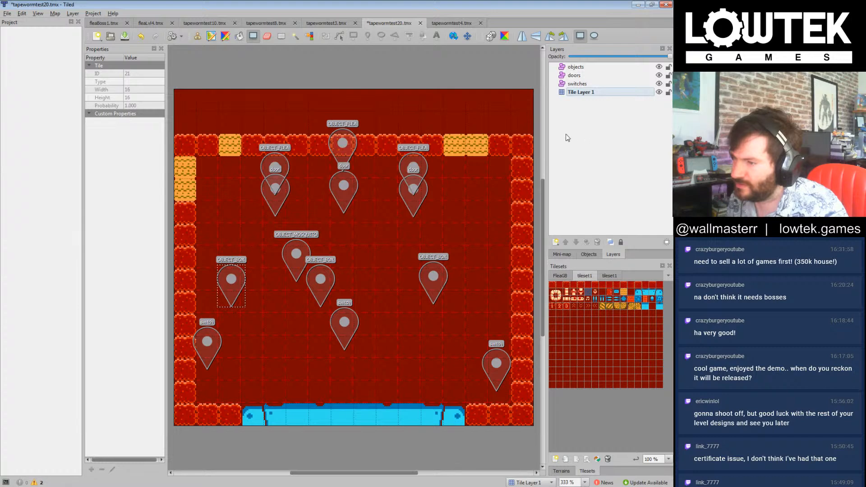
Step: Delete the right and centre OBJECT_FLEA, the OBJECT_MOSQUITO, and the left and middle OBJECT_BOX markers
{"action": "left_click", "coordinate": [578, 67]}
{"action": "left_click", "coordinate": [417, 163]}
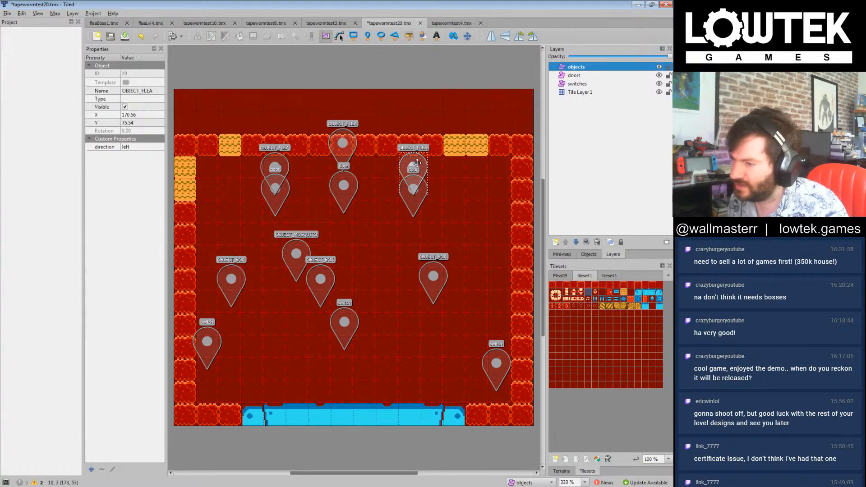
{"action": "key", "text": "Delete"}
{"action": "left_click", "coordinate": [343, 144]}
{"action": "key", "text": "Delete"}
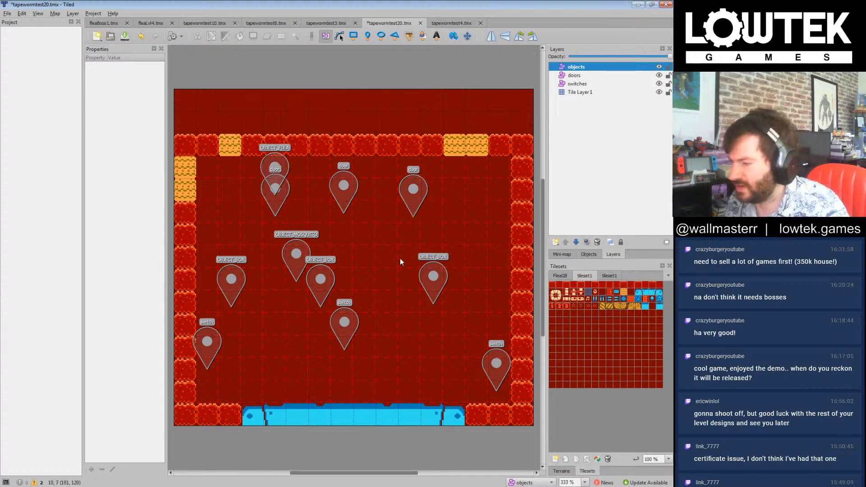
{"action": "left_click", "coordinate": [304, 254]}
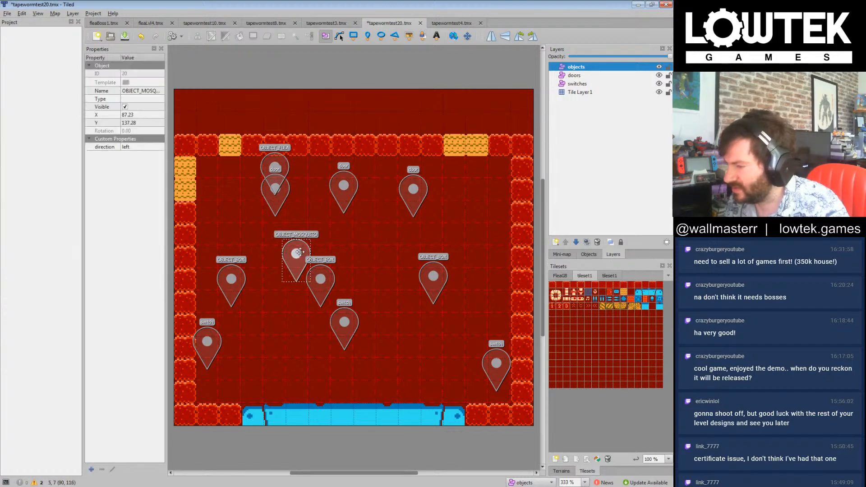
{"action": "key", "text": "Delete"}
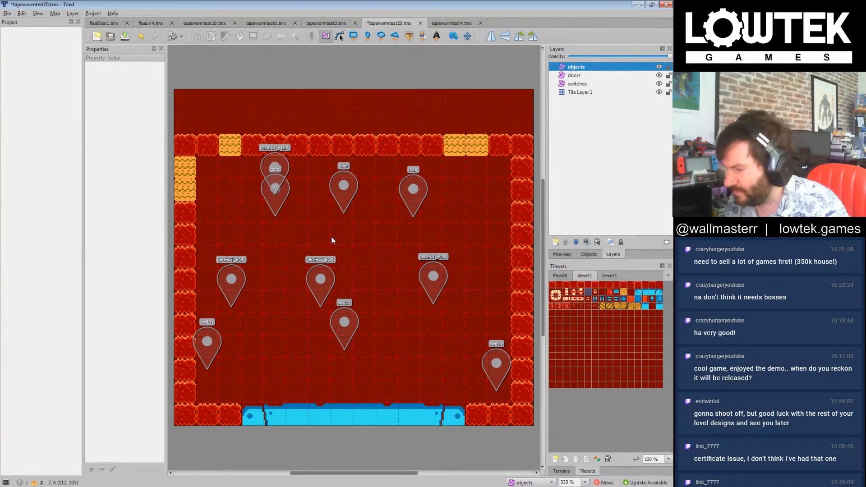
{"action": "left_click", "coordinate": [234, 283]}
{"action": "key", "text": "Delete"}
{"action": "left_click", "coordinate": [327, 286]}
{"action": "key", "text": "Delete"}
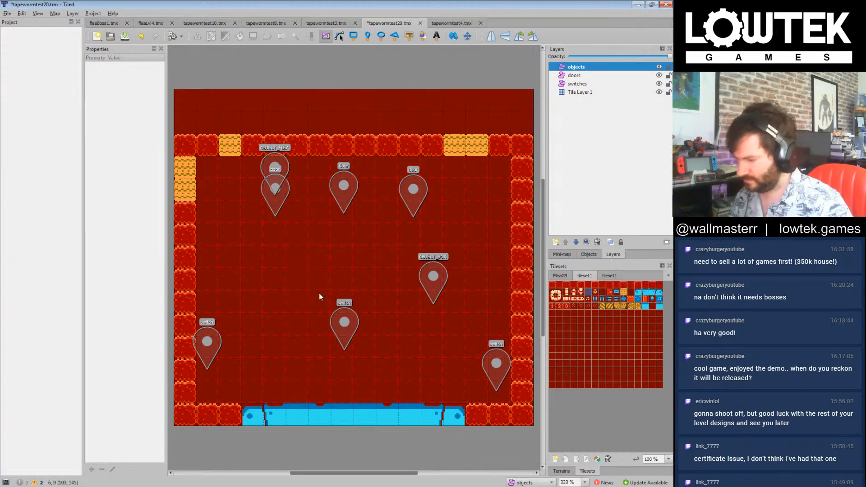
Step: Delete the left and middle switch and door markers, and move the remaining door to about X 160, Y 104
{"action": "left_click", "coordinate": [207, 342]}
{"action": "key", "text": "Delete"}
{"action": "left_click", "coordinate": [344, 322]}
{"action": "key", "text": "Delete"}
{"action": "left_click", "coordinate": [344, 199]}
{"action": "key", "text": "Delete"}
{"action": "left_click", "coordinate": [276, 201]}
{"action": "key", "text": "Delete"}
{"action": "left_click", "coordinate": [405, 191]}
{"action": "left_click_drag", "start_coordinate": [413, 189], "coordinate": [398, 207]}
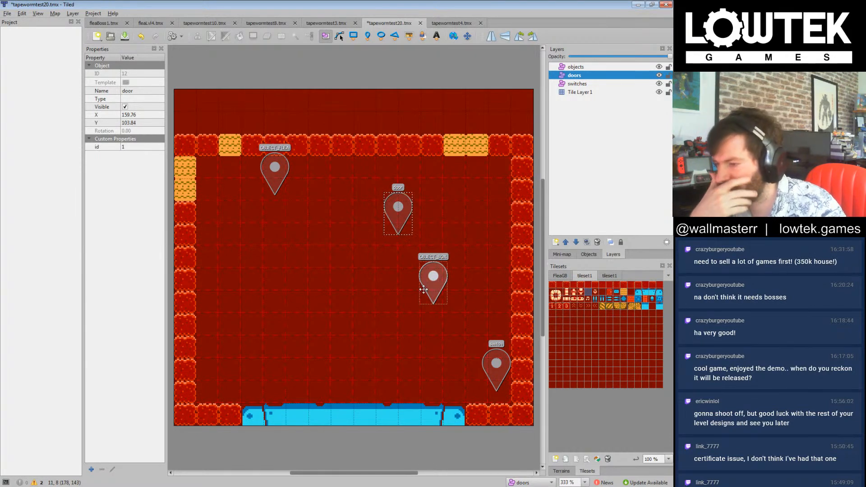
Step: Stamp a four-row U-shaped cup of red blocks mid-room on Tile Layer 1, with a two-block-thick right wall and a one-tile-wide channel
{"action": "left_click", "coordinate": [623, 292]}
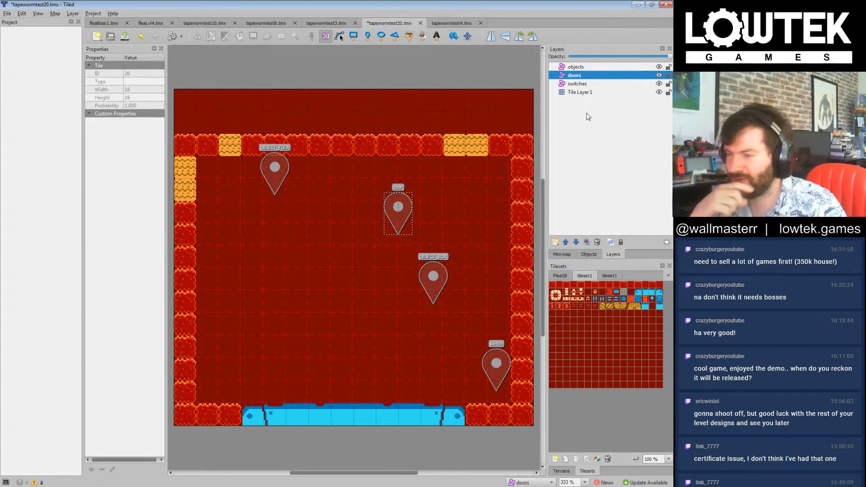
{"action": "left_click", "coordinate": [596, 144]}
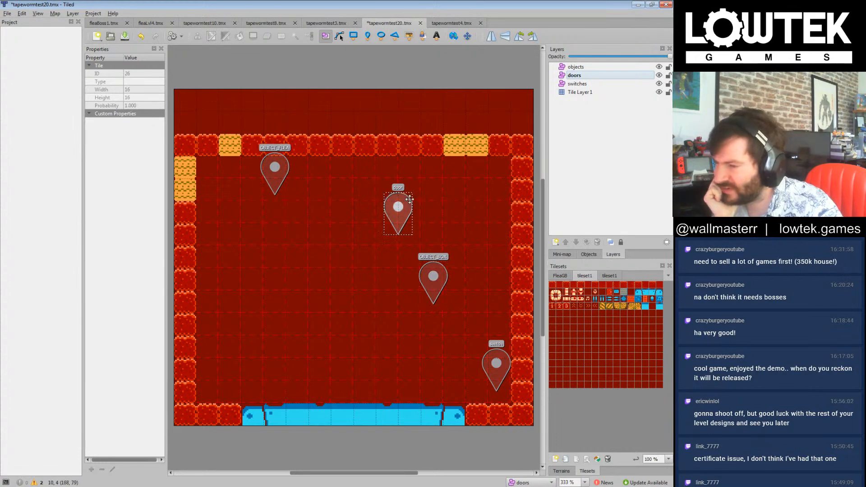
{"action": "left_click", "coordinate": [582, 93]}
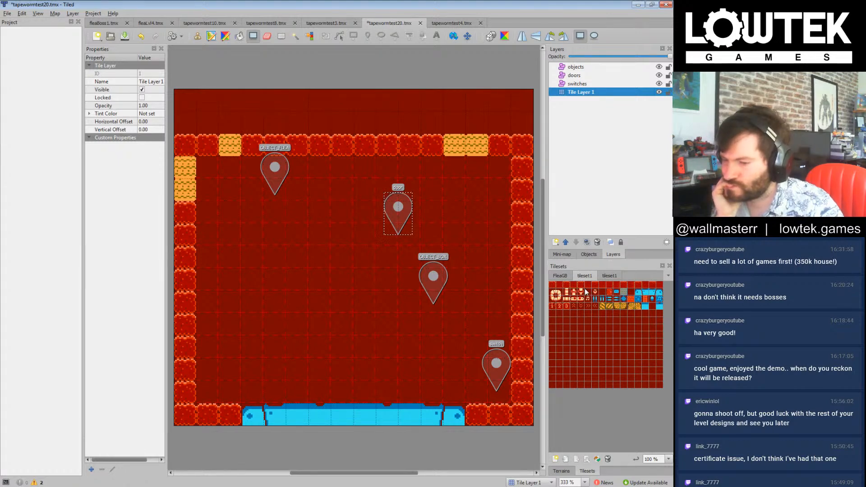
{"action": "left_click", "coordinate": [552, 285]}
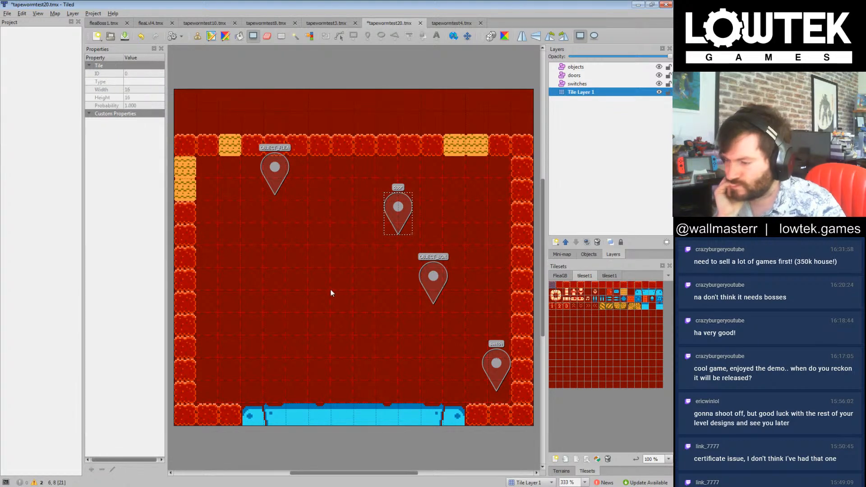
{"action": "left_click", "coordinate": [582, 92]}
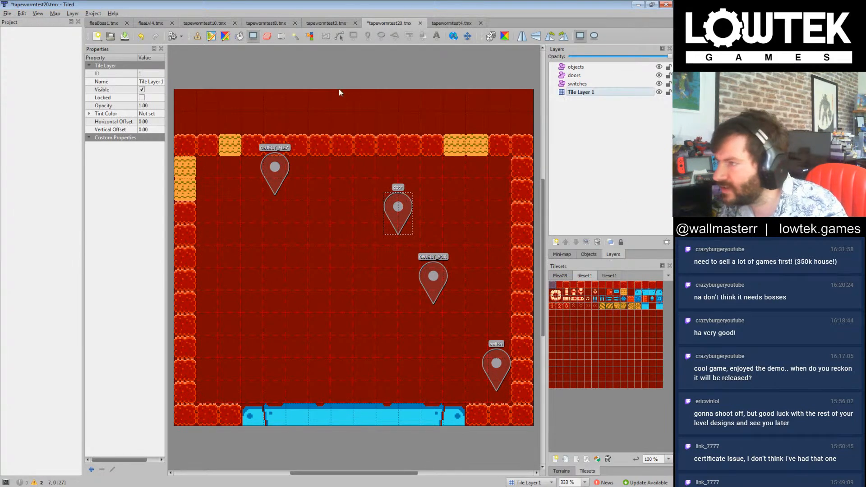
{"action": "left_click", "coordinate": [197, 36]}
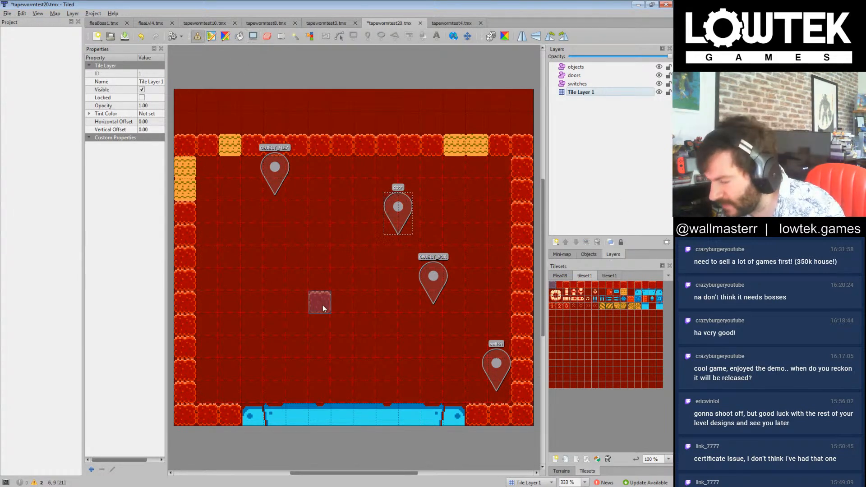
{"action": "mouse_move", "coordinate": [321, 304]}
{"action": "left_mouse_down"}
{"action": "mouse_move", "coordinate": [324, 327]}
{"action": "mouse_move", "coordinate": [383, 327]}
{"action": "mouse_move", "coordinate": [384, 305]}
{"action": "mouse_move", "coordinate": [365, 281]}
{"action": "left_mouse_up"}
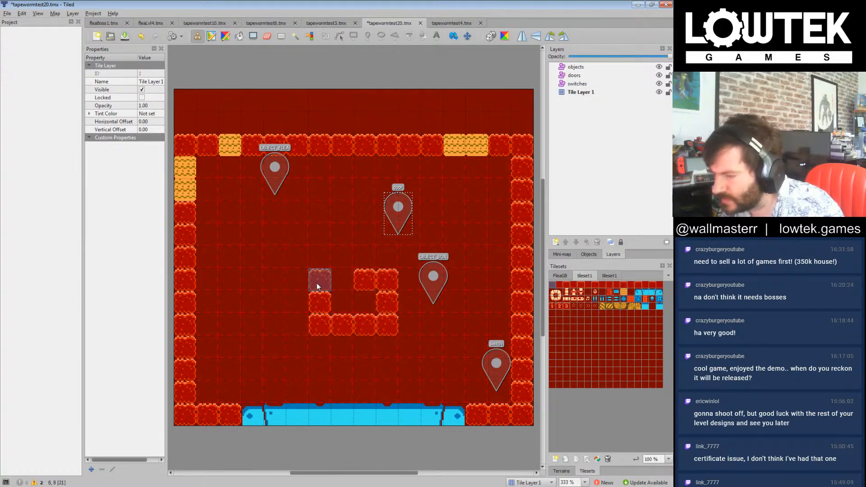
{"action": "left_click", "coordinate": [319, 284]}
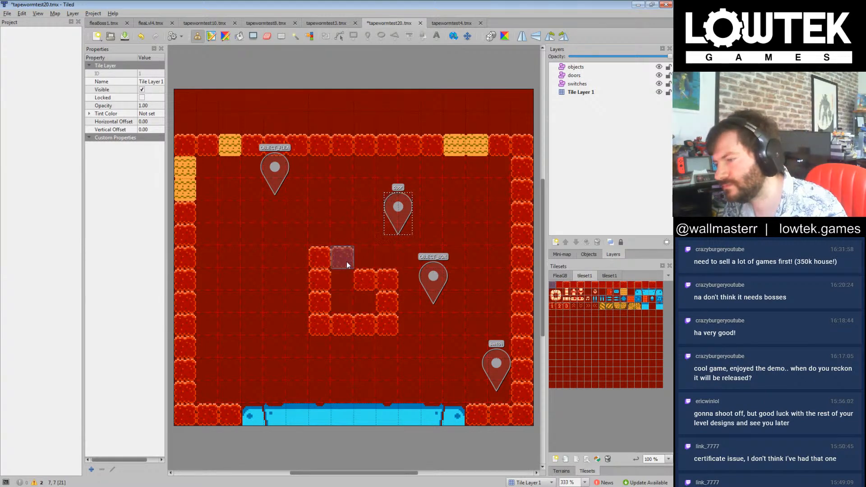
{"action": "left_click", "coordinate": [326, 262]}
{"action": "left_click", "coordinate": [382, 263]}
{"action": "mouse_move", "coordinate": [378, 271]}
{"action": "left_mouse_down"}
{"action": "mouse_move", "coordinate": [348, 294]}
{"action": "mouse_move", "coordinate": [371, 289]}
{"action": "mouse_move", "coordinate": [339, 290]}
{"action": "left_mouse_up"}
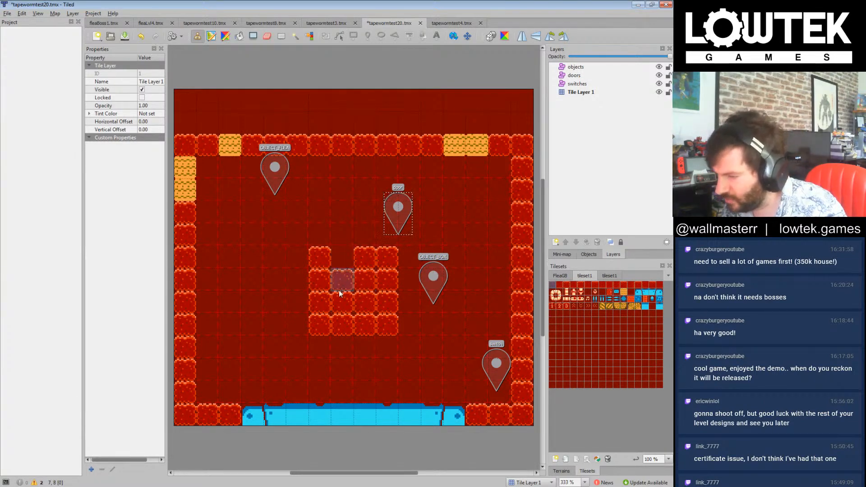
{"action": "left_click", "coordinate": [589, 293]}
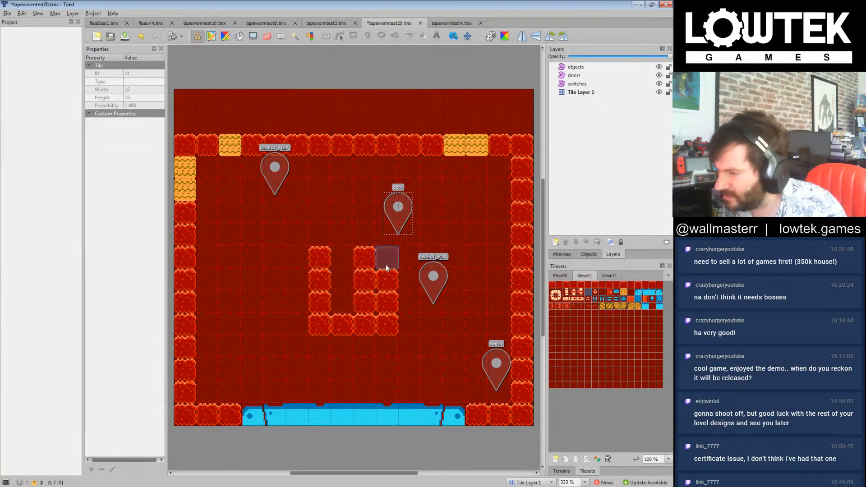
Step: Move the switch marker into the cup at about X 121, Y 156, and erase the cup's outer right column of blocks
{"action": "left_click", "coordinate": [577, 86]}
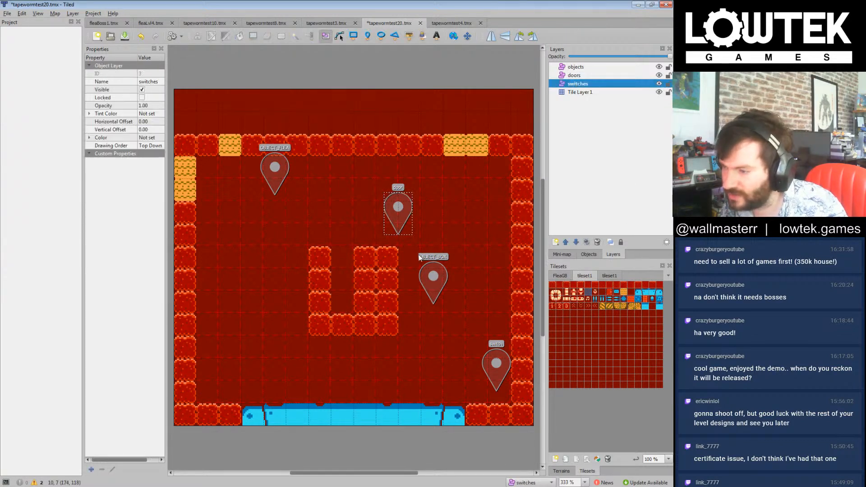
{"action": "left_click_drag", "start_coordinate": [497, 367], "coordinate": [343, 285]}
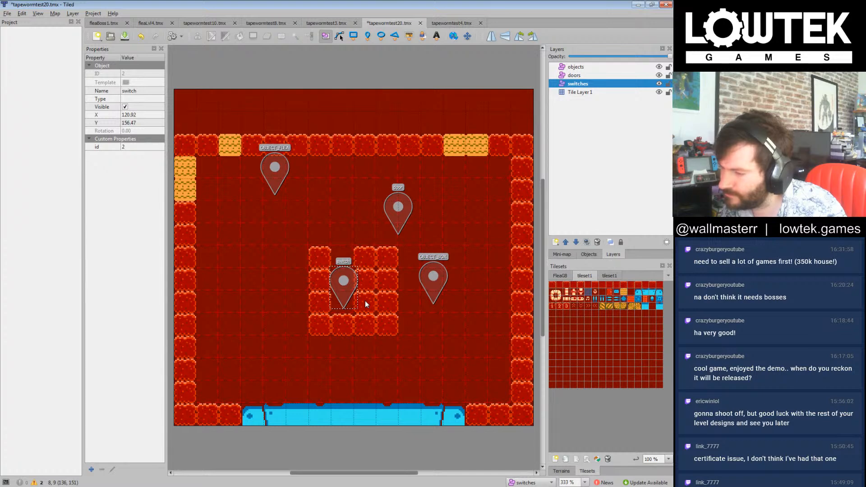
{"action": "left_click", "coordinate": [588, 294]}
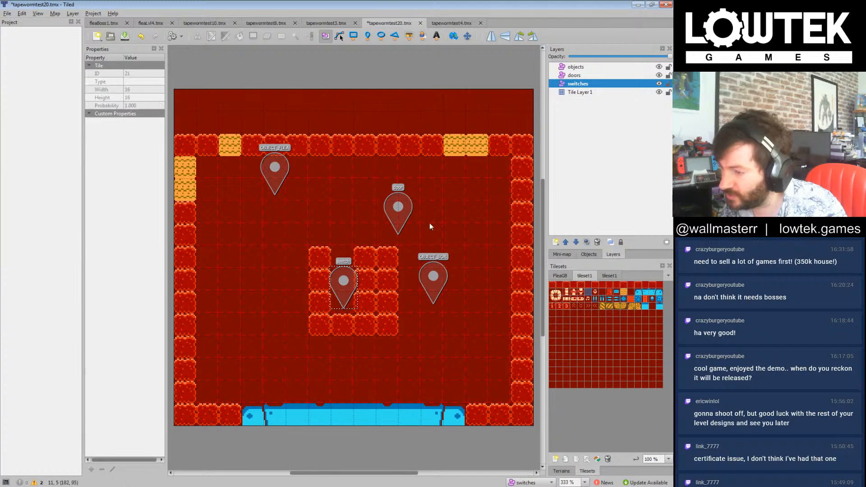
{"action": "left_click", "coordinate": [587, 84]}
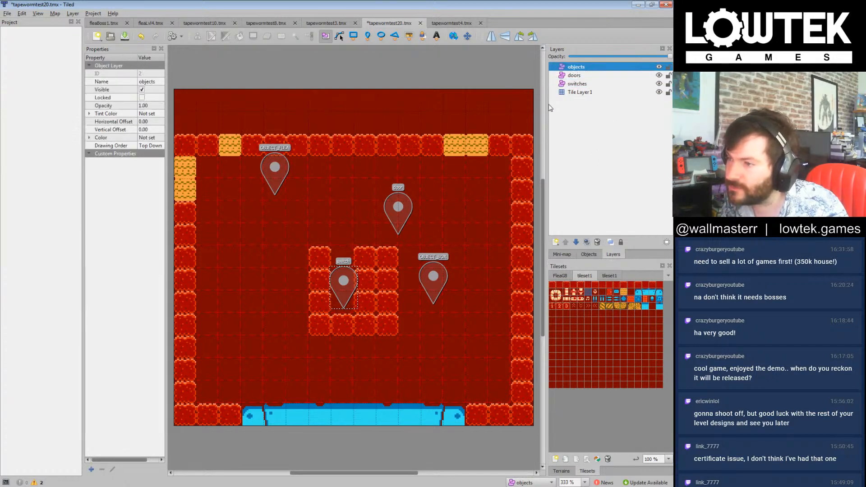
{"action": "left_click", "coordinate": [582, 92]}
{"action": "left_click_drag", "start_coordinate": [383, 261], "coordinate": [383, 335]}
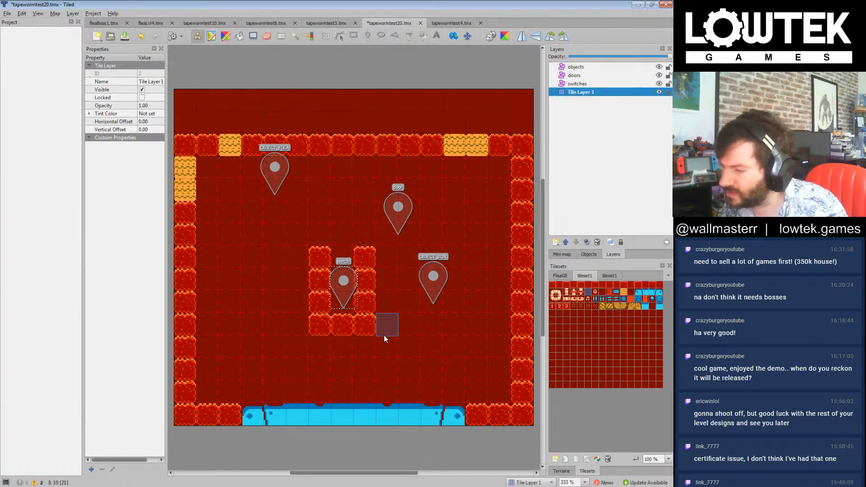
{"action": "left_click", "coordinate": [595, 157]}
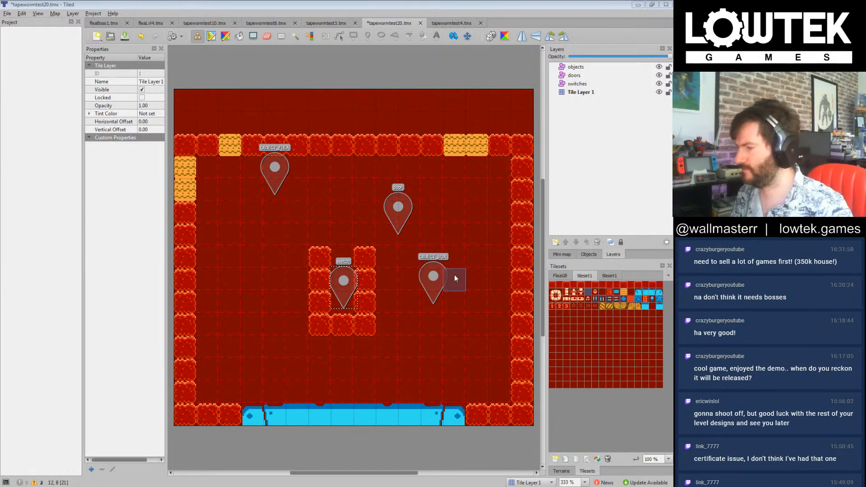
Step: Extend the cup two rows downward with red blocks and clear its old floor tile to deepen the channel
{"action": "left_click", "coordinate": [404, 332]}
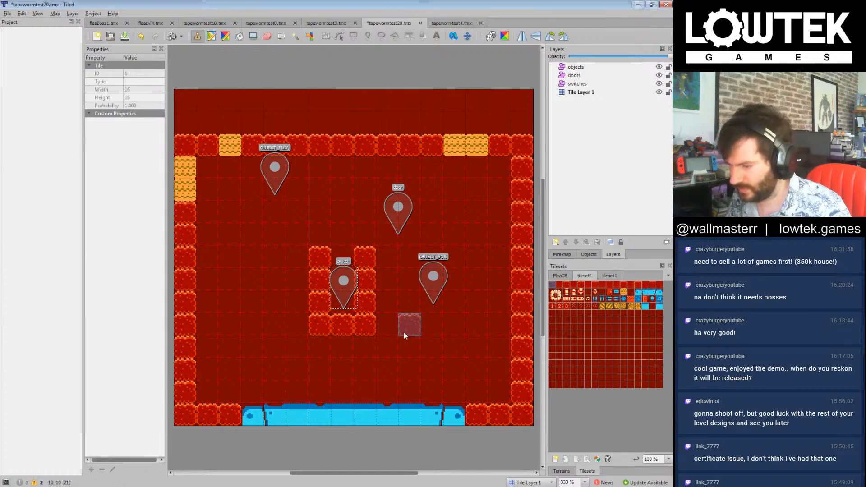
{"action": "left_click_drag", "start_coordinate": [323, 364], "coordinate": [370, 356]}
{"action": "left_click", "coordinate": [316, 354]}
{"action": "left_click", "coordinate": [590, 292]}
{"action": "left_click", "coordinate": [343, 329]}
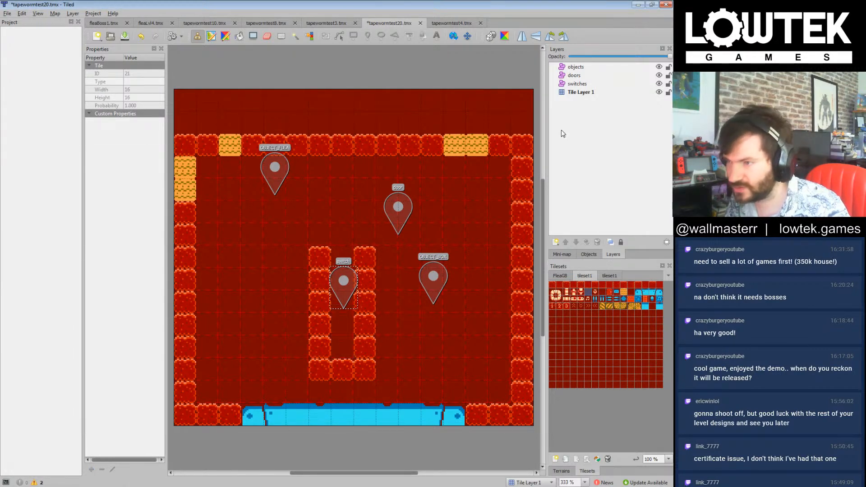
Step: Lower the switch marker to the floor of the cup and move the door marker to about X 183, Y 203
{"action": "left_click", "coordinate": [576, 67]}
{"action": "left_click_drag", "start_coordinate": [340, 278], "coordinate": [346, 325]}
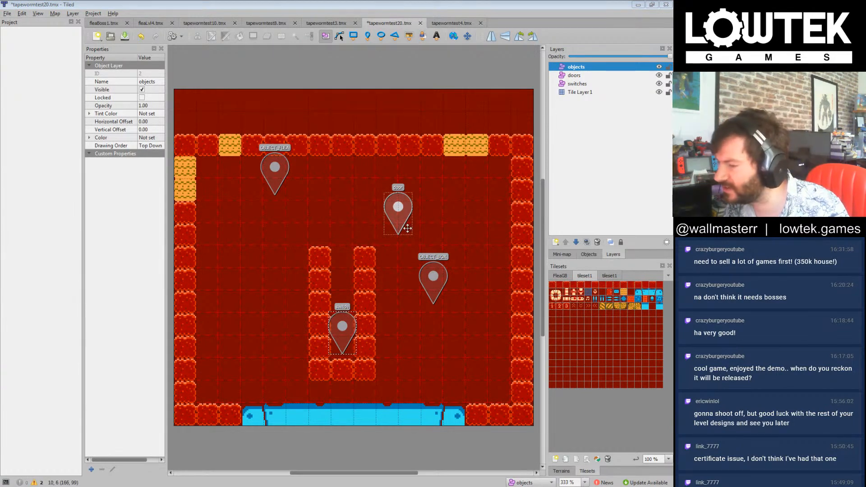
{"action": "left_click_drag", "start_coordinate": [407, 229], "coordinate": [426, 360]}
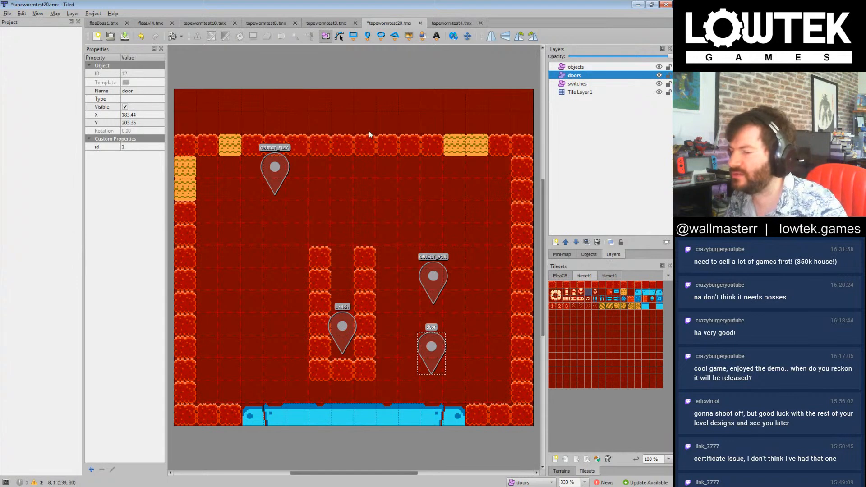
Step: Move the OBJECT_BOX marker to the room's upper left and the OBJECT_FLEA above the cup's right wall, about X 135, Y 106
{"action": "left_click_drag", "start_coordinate": [439, 278], "coordinate": [327, 216]}
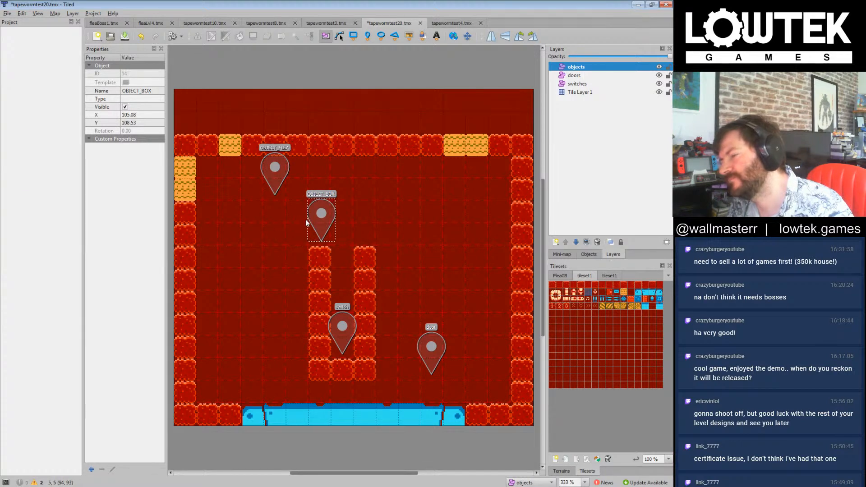
{"action": "left_click_drag", "start_coordinate": [323, 217], "coordinate": [275, 194]}
{"action": "left_click_drag", "start_coordinate": [280, 161], "coordinate": [370, 209]}
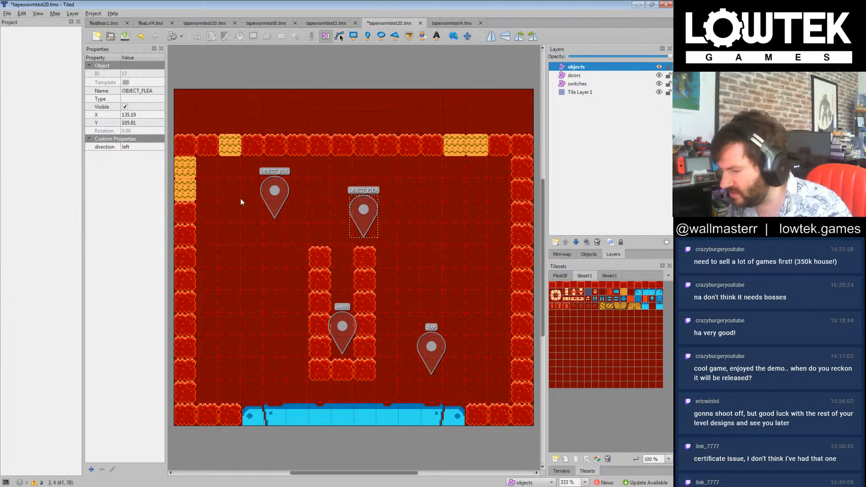
Step: Place a yellow tile below the OBJECT_BOX marker on Tile Layer 1, with a red block directly left of it
{"action": "left_click", "coordinate": [555, 286]}
{"action": "left_click", "coordinate": [625, 293]}
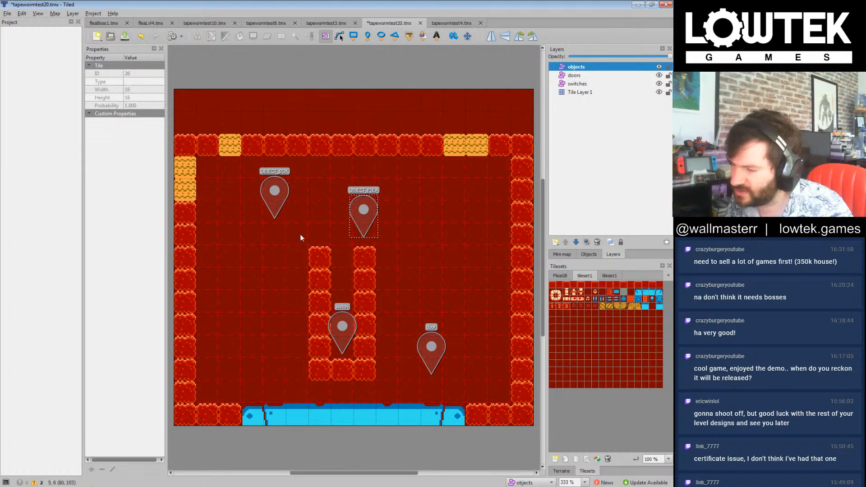
{"action": "left_click", "coordinate": [587, 92]}
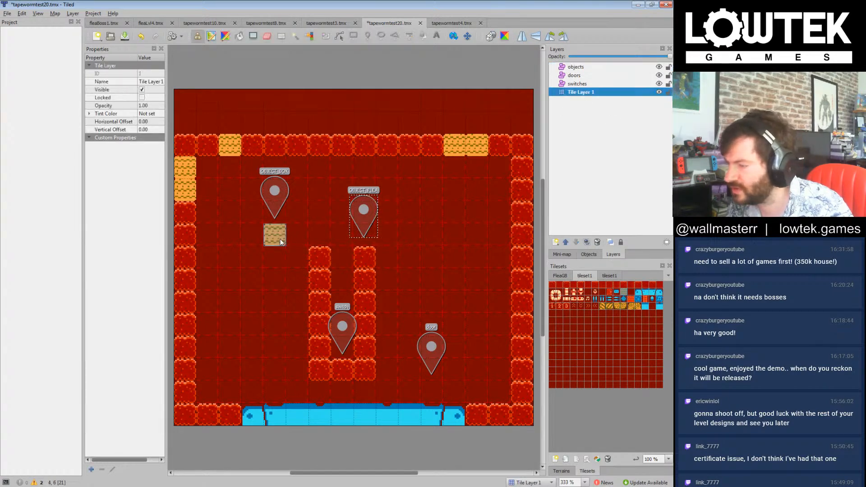
{"action": "left_click", "coordinate": [281, 242]}
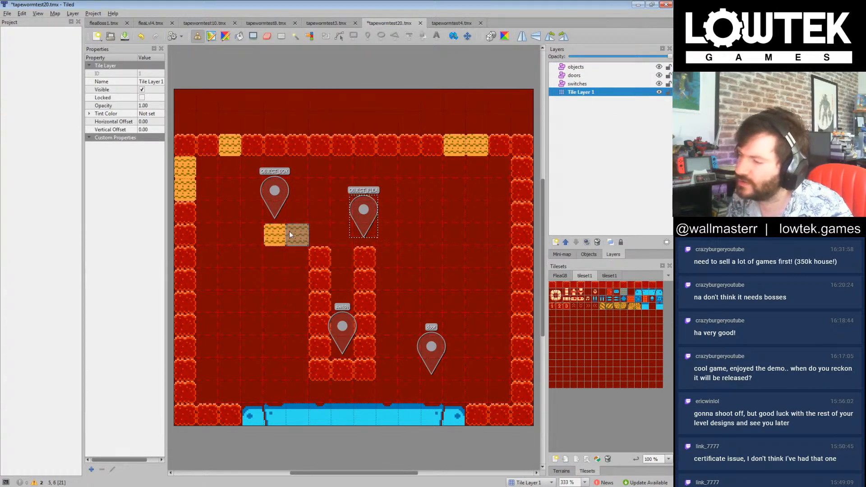
{"action": "left_click", "coordinate": [552, 285]}
{"action": "left_click", "coordinate": [254, 237]}
{"action": "left_click", "coordinate": [315, 267]}
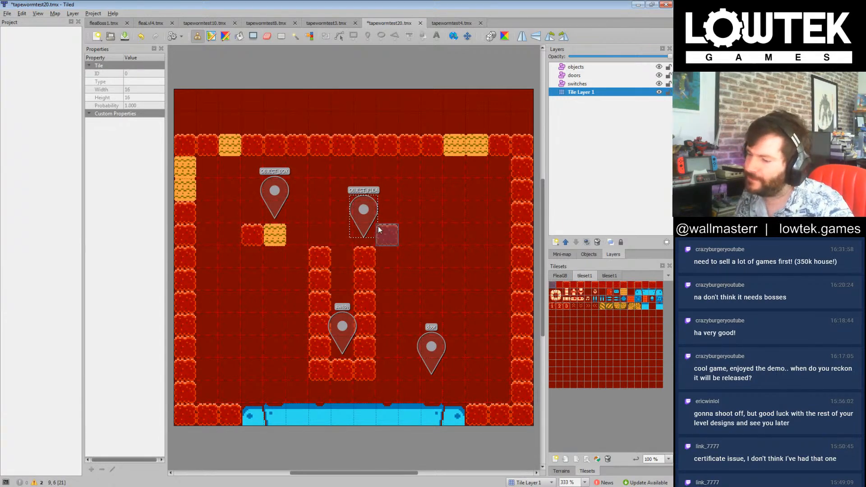
Step: Paint a red wall from ceiling to floor beyond the cup and thicken the room's right wall, leaving a two-tile-wide shaft between them
{"action": "left_click_drag", "start_coordinate": [404, 391], "coordinate": [408, 166]}
{"action": "mouse_move", "coordinate": [470, 176]}
{"action": "left_mouse_down"}
{"action": "mouse_move", "coordinate": [474, 389]}
{"action": "mouse_move", "coordinate": [496, 315]}
{"action": "left_mouse_up"}
{"action": "mouse_move", "coordinate": [493, 275]}
{"action": "left_mouse_down"}
{"action": "mouse_move", "coordinate": [497, 164]}
{"action": "mouse_move", "coordinate": [441, 142]}
{"action": "mouse_move", "coordinate": [435, 156]}
{"action": "left_mouse_up"}
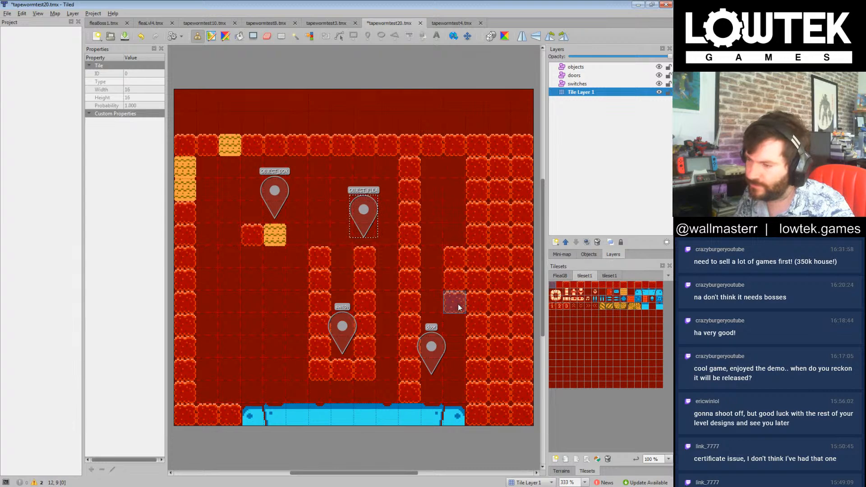
Step: Widen the shaft to three tiles by clearing its right column, and narrow its lower end with red blocks
{"action": "left_click", "coordinate": [588, 293]}
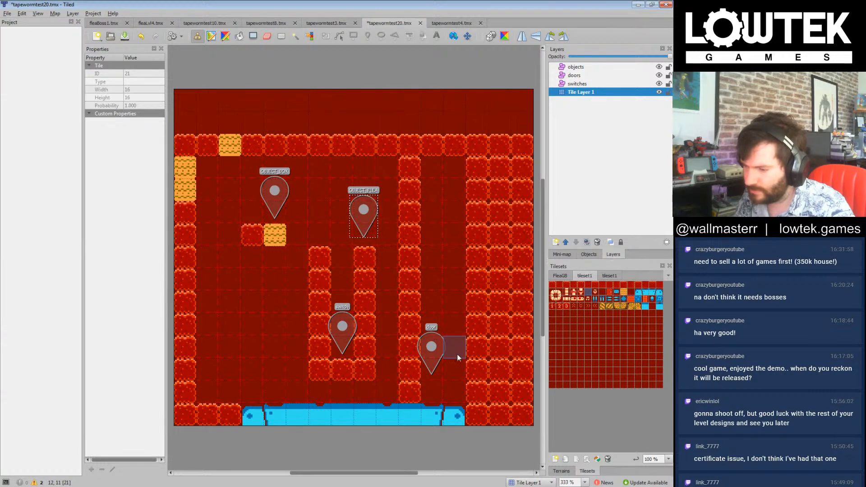
{"action": "mouse_move", "coordinate": [496, 380]}
{"action": "left_mouse_down"}
{"action": "mouse_move", "coordinate": [481, 370]}
{"action": "mouse_move", "coordinate": [465, 169]}
{"action": "left_mouse_up"}
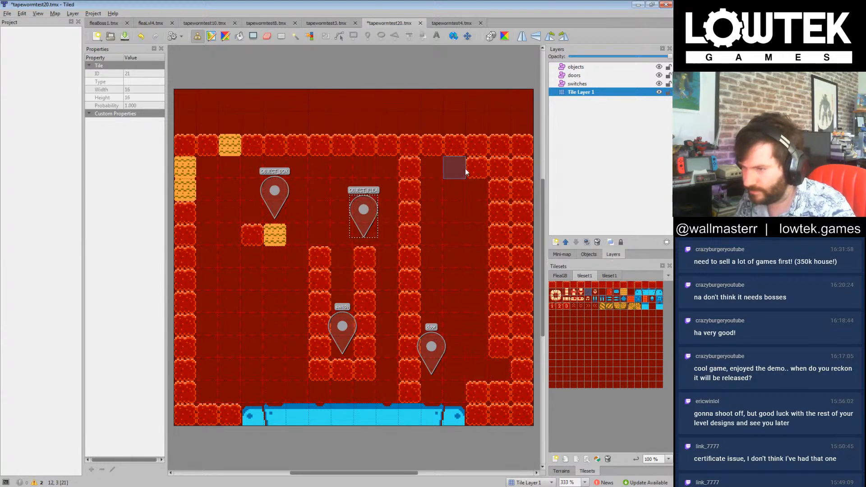
{"action": "left_click", "coordinate": [552, 285]}
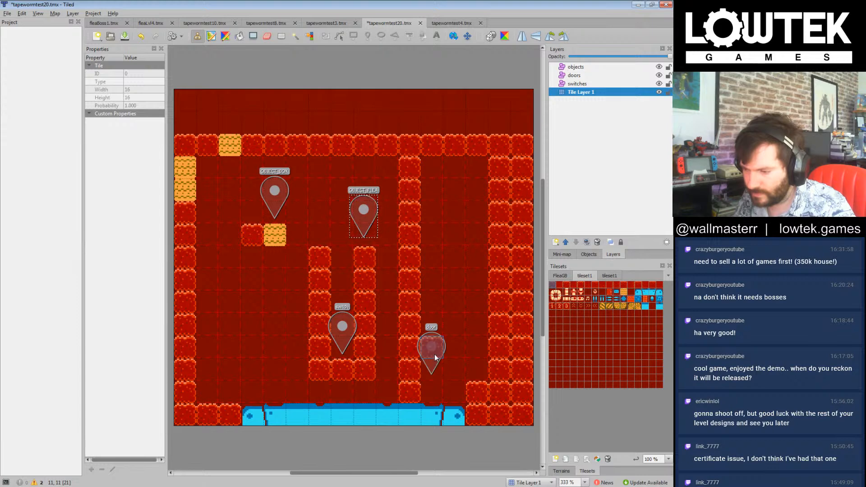
{"action": "left_click", "coordinate": [454, 395]}
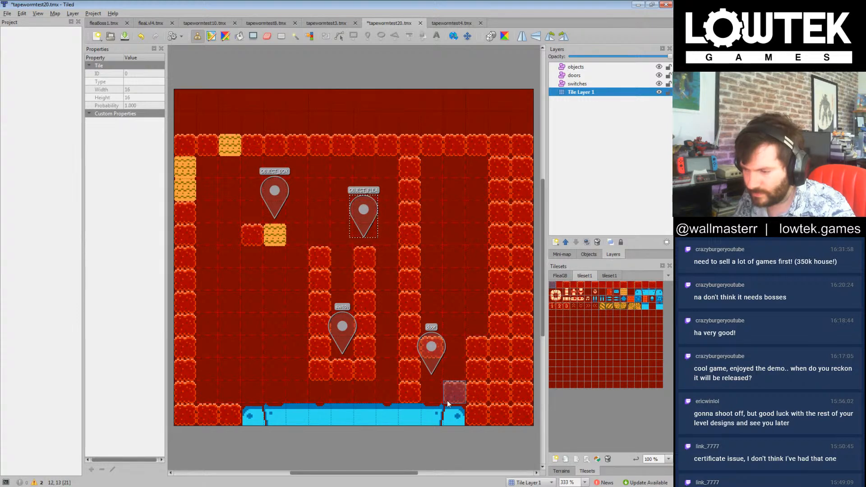
Step: Move the door marker and the OBJECT_FLEA marker to the middle of the right shaft, with the flea just above the door
{"action": "left_click", "coordinate": [576, 67]}
{"action": "left_click_drag", "start_coordinate": [437, 351], "coordinate": [465, 328]}
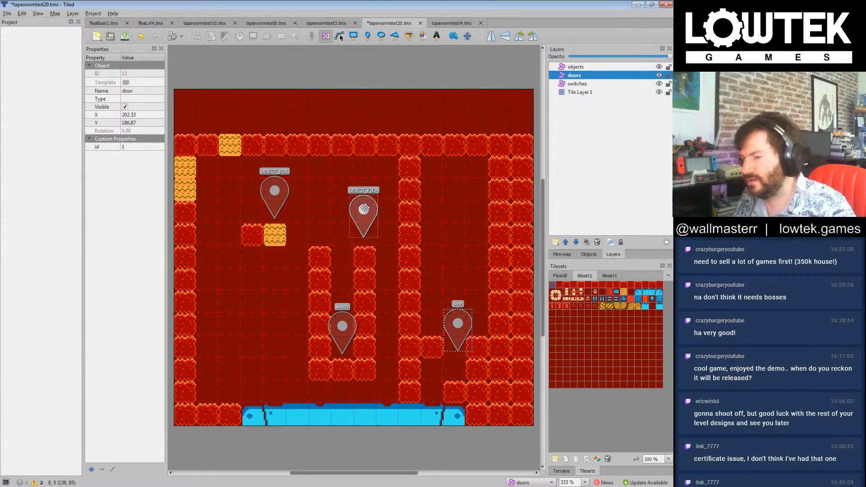
{"action": "mouse_move", "coordinate": [369, 211]}
{"action": "left_mouse_down"}
{"action": "mouse_move", "coordinate": [460, 280]}
{"action": "mouse_move", "coordinate": [458, 324]}
{"action": "mouse_move", "coordinate": [467, 276]}
{"action": "mouse_move", "coordinate": [459, 255]}
{"action": "left_mouse_up"}
{"action": "left_click_drag", "start_coordinate": [461, 328], "coordinate": [460, 281]}
Step: Place an upward-pointing blue spike tile on Tile Layer 1 at the bottom of the right shaft
{"action": "left_click", "coordinate": [595, 299]}
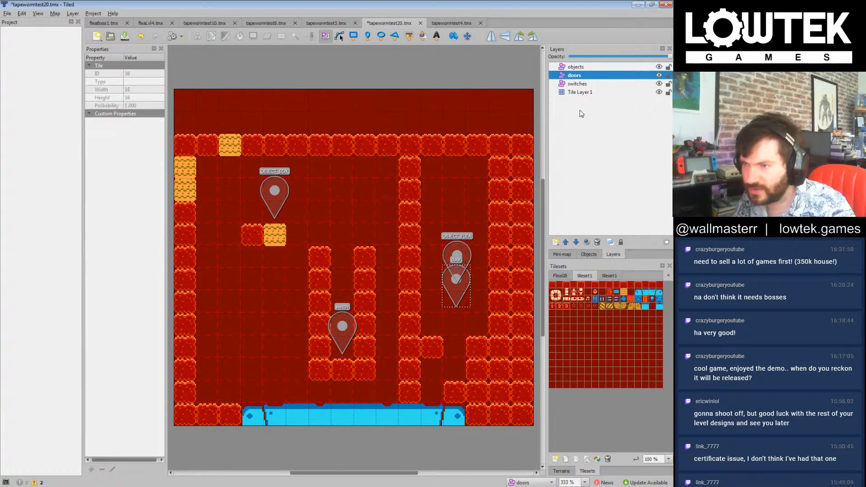
{"action": "left_click", "coordinate": [580, 92]}
{"action": "left_click", "coordinate": [455, 392]}
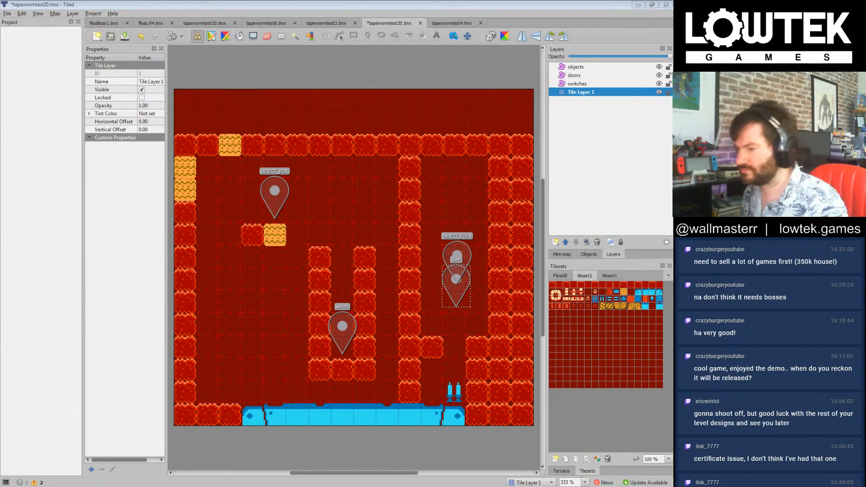
{"action": "left_click", "coordinate": [490, 3]}
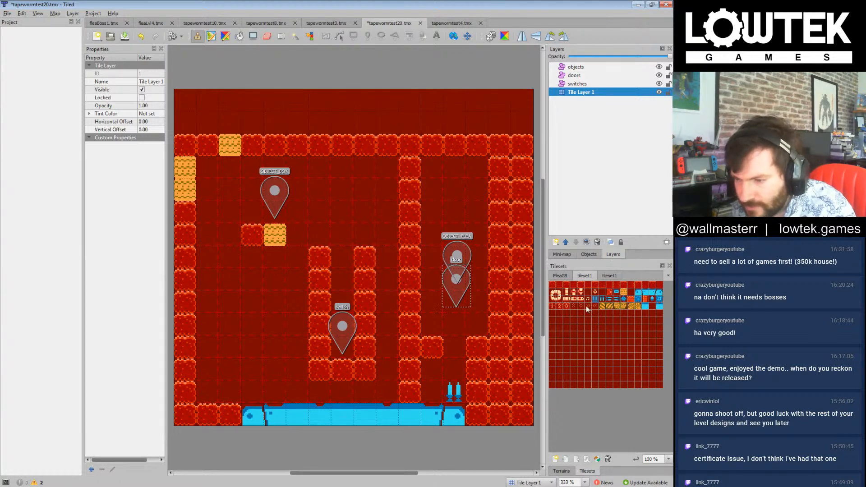
Step: Add red blocks down both sides of the shaft's lower half to leave a one-tile passage, and clear the lowest block on its left side
{"action": "left_click", "coordinate": [553, 285]}
{"action": "left_click", "coordinate": [437, 286]}
{"action": "left_click", "coordinate": [484, 283]}
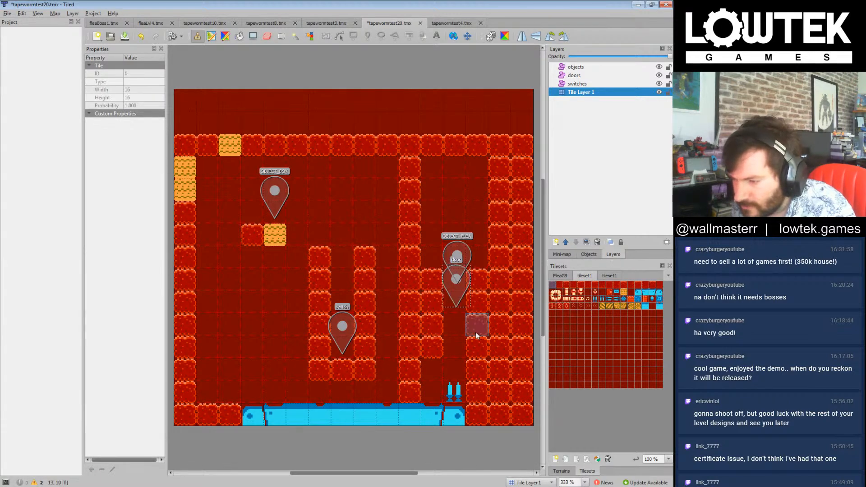
{"action": "right_click", "coordinate": [457, 366]}
{"action": "left_click", "coordinate": [432, 348]}
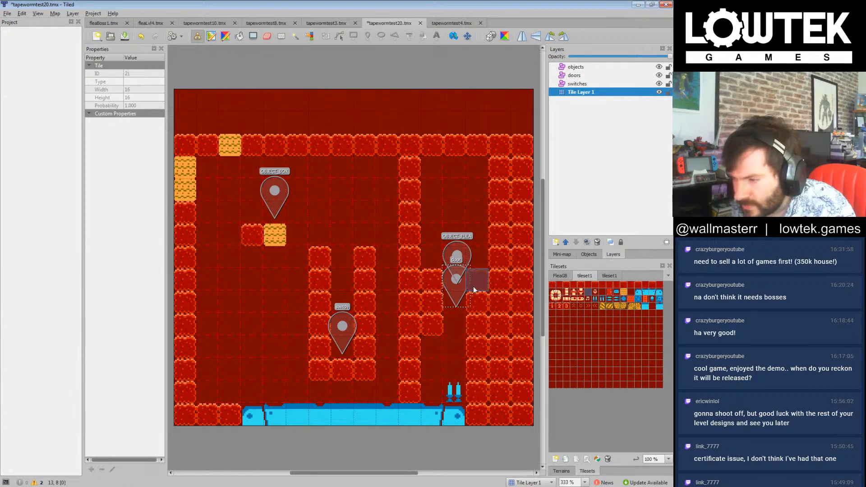
Step: Raise the OBJECT_FLEA marker about one tile and move the door marker to about X 200, Y 139
{"action": "left_click", "coordinate": [577, 67]}
{"action": "left_click_drag", "start_coordinate": [456, 255], "coordinate": [453, 230]}
{"action": "left_click_drag", "start_coordinate": [464, 277], "coordinate": [461, 255]}
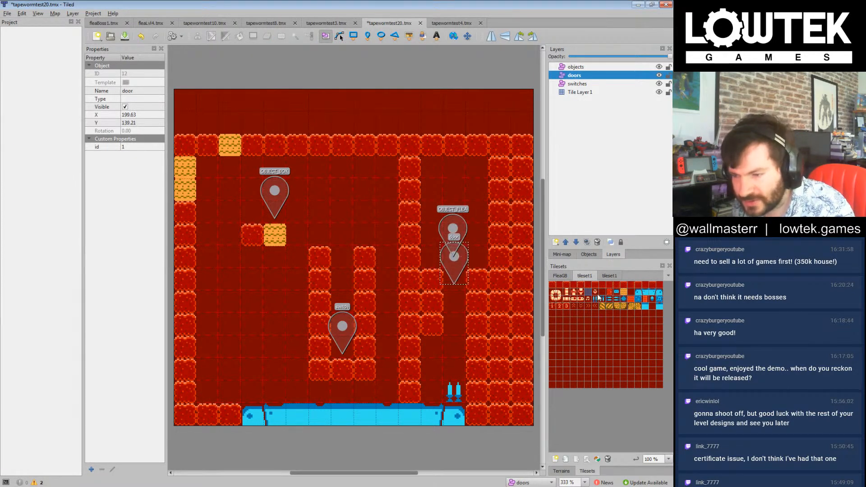
Step: Place tile 22 on Tile Layer 1 in the middle of the shaft's top row
{"action": "left_click", "coordinate": [597, 294]}
{"action": "left_click", "coordinate": [574, 113]}
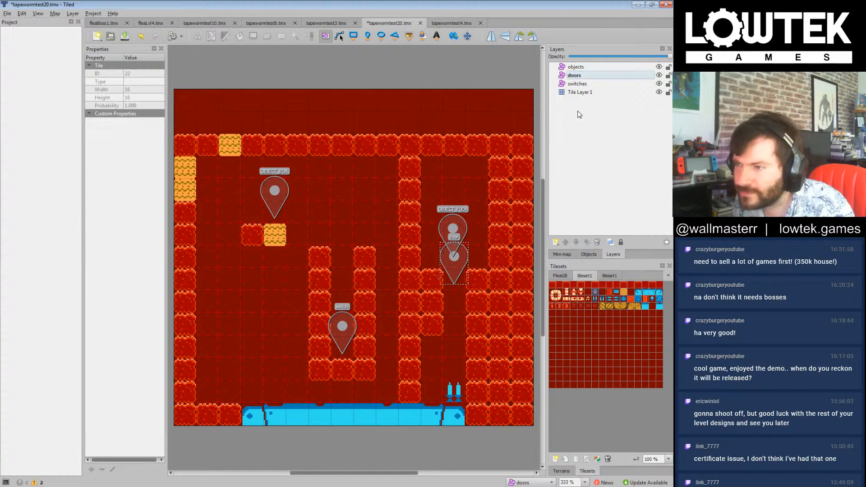
{"action": "left_click", "coordinate": [578, 92]}
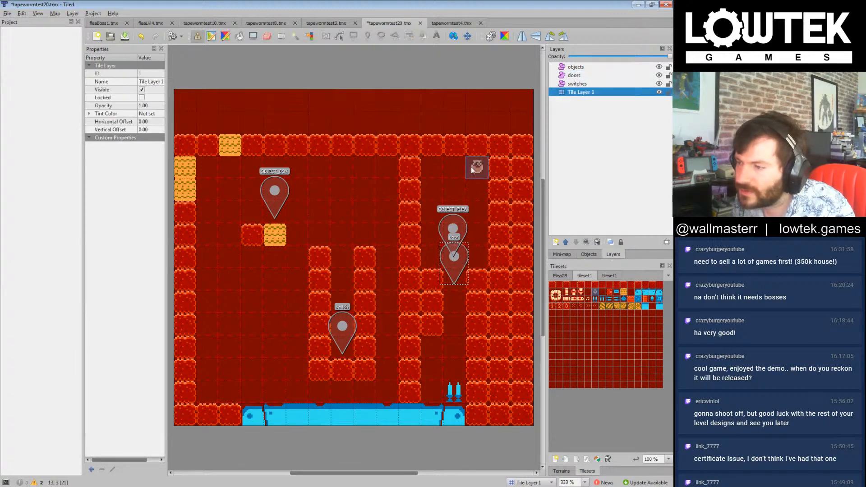
{"action": "left_click", "coordinate": [461, 171]}
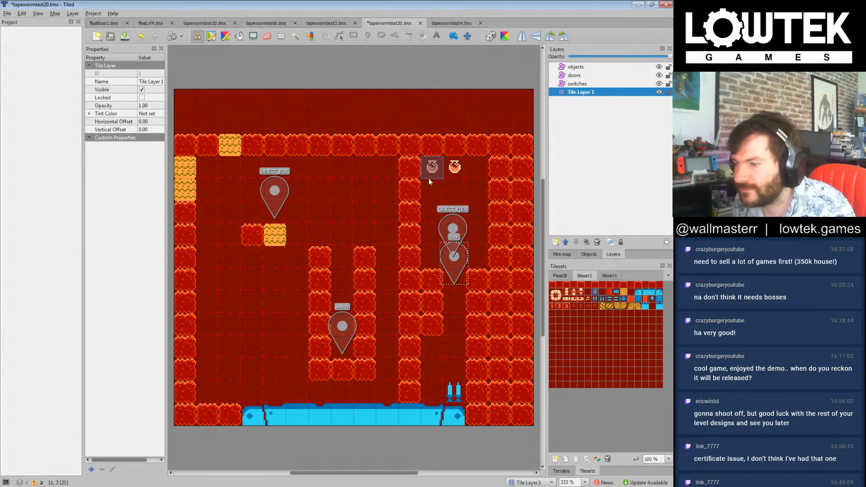
Step: Line both sides of the upper shaft with inward-pointing blue spikes over five rows
{"action": "left_click", "coordinate": [612, 300]}
{"action": "left_click_drag", "start_coordinate": [430, 172], "coordinate": [436, 258]}
{"action": "left_click", "coordinate": [619, 301]}
{"action": "left_click_drag", "start_coordinate": [473, 167], "coordinate": [478, 257]}
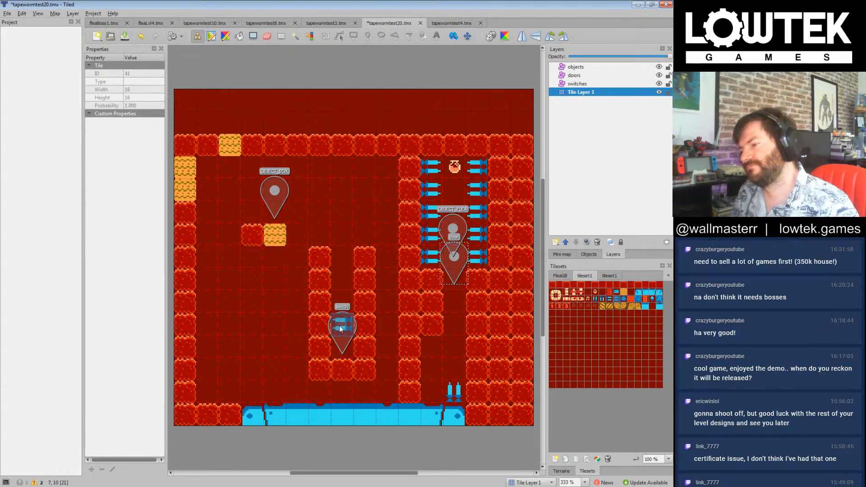
Step: Replace the yellow tiles in the outer walls with red blocks and line the left room's ceiling with downward blue spikes
{"action": "left_click", "coordinate": [553, 285]}
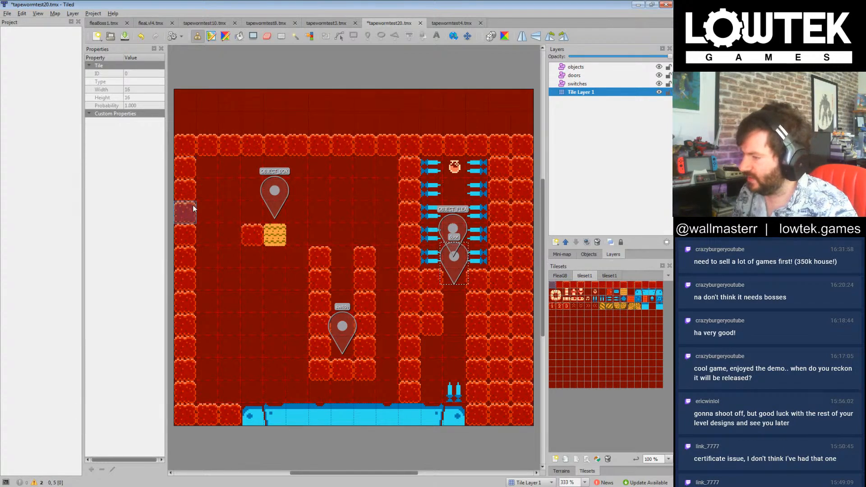
{"action": "mouse_move", "coordinate": [251, 168]}
{"action": "left_mouse_down"}
{"action": "mouse_move", "coordinate": [206, 168]}
{"action": "mouse_move", "coordinate": [385, 171]}
{"action": "left_mouse_up"}
Step: Line the room's left wall with right-pointing blue spikes, adding a second spike column beside the bottom four rows
{"action": "left_click", "coordinate": [610, 299]}
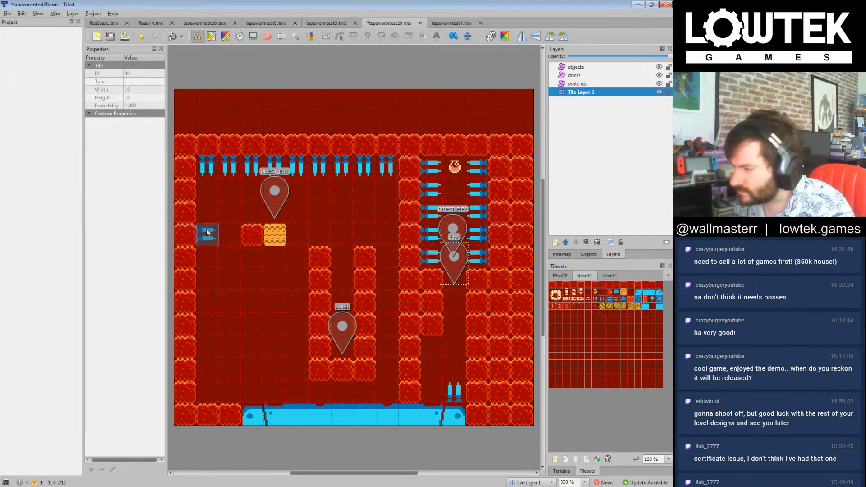
{"action": "left_click_drag", "start_coordinate": [207, 189], "coordinate": [207, 384]}
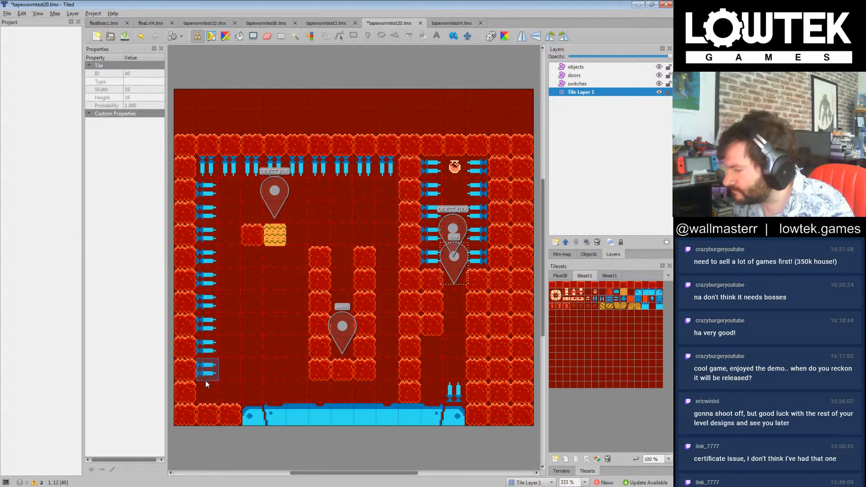
{"action": "left_click_drag", "start_coordinate": [230, 325], "coordinate": [229, 392]}
Step: Thicken the left wall's bottom four rows and upper corner with red blocks, and fill the space between the cup and the shaft wall
{"action": "left_click", "coordinate": [551, 285]}
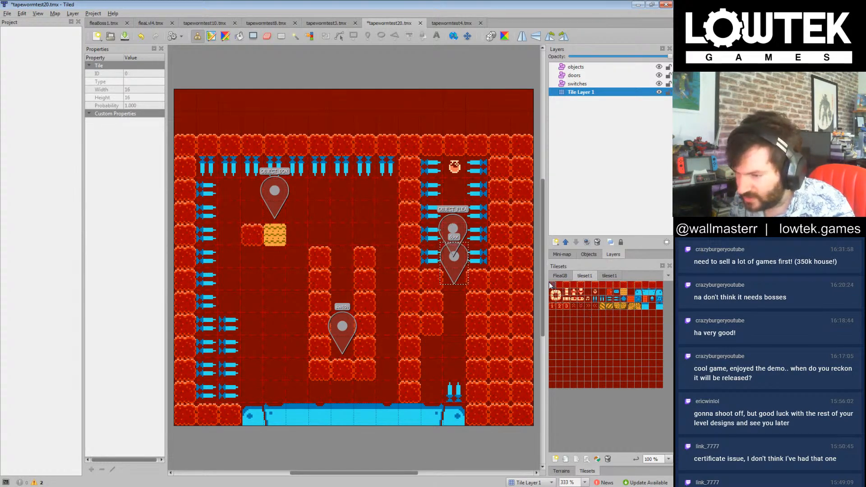
{"action": "left_click_drag", "start_coordinate": [207, 326], "coordinate": [207, 393]}
{"action": "left_click", "coordinate": [212, 172]}
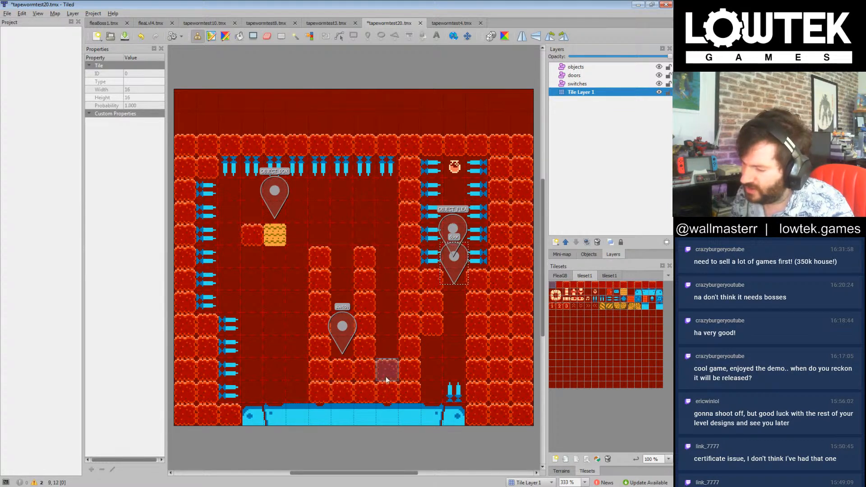
{"action": "left_click_drag", "start_coordinate": [383, 254], "coordinate": [388, 166]}
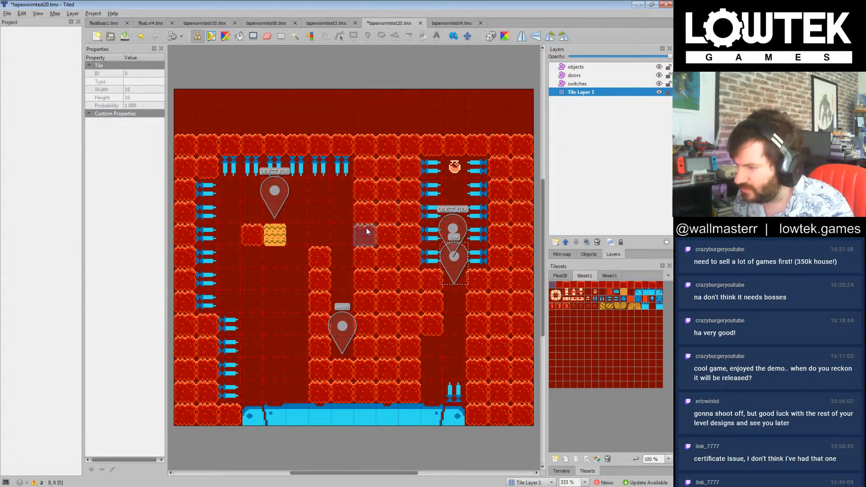
Step: Finish the ceiling spikes at the left room's right end and add left-pointing blue spikes on three rows of its right wall
{"action": "left_click", "coordinate": [343, 167]}
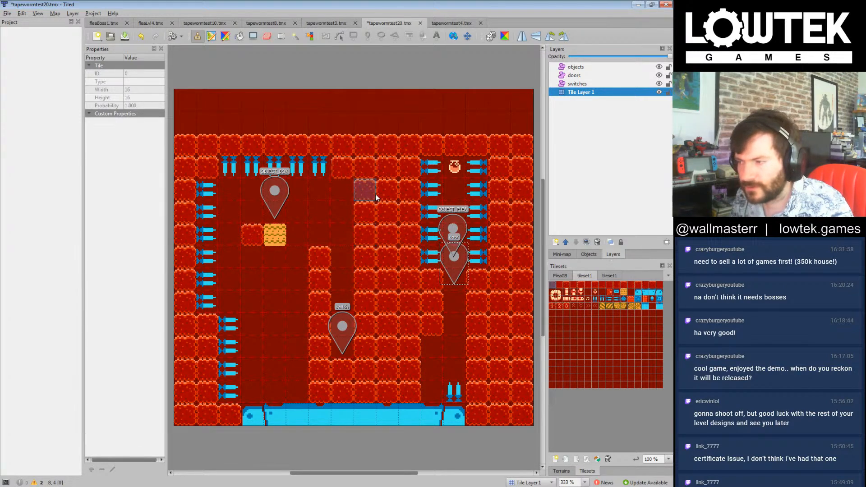
{"action": "left_click", "coordinate": [603, 299]}
{"action": "left_click", "coordinate": [343, 167]}
{"action": "left_click", "coordinate": [615, 299]}
{"action": "left_click", "coordinate": [365, 213]}
{"action": "left_click", "coordinate": [367, 202]}
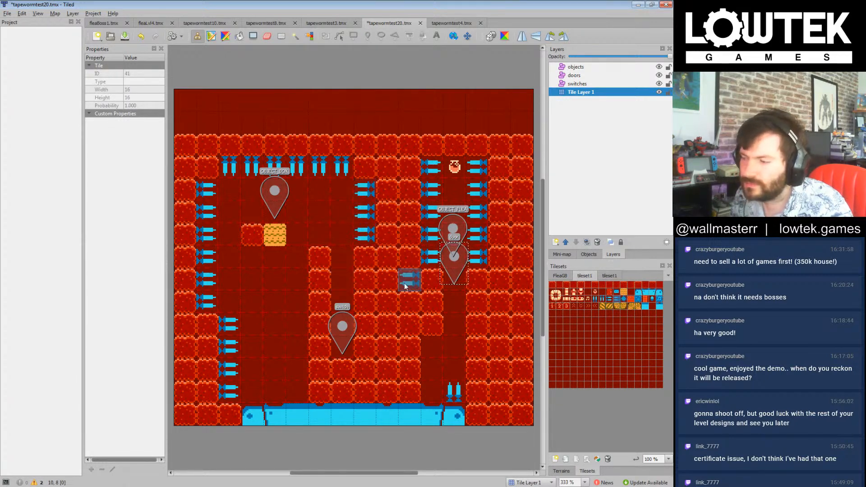
Step: Clear the red blocks beside the passage below the door to open a three-tile-wide chamber
{"action": "left_click", "coordinate": [588, 298]}
{"action": "left_click_drag", "start_coordinate": [440, 308], "coordinate": [442, 334]}
{"action": "mouse_move", "coordinate": [480, 369]}
{"action": "left_mouse_down"}
{"action": "mouse_move", "coordinate": [480, 304]}
{"action": "mouse_move", "coordinate": [472, 393]}
{"action": "mouse_move", "coordinate": [459, 309]}
{"action": "left_mouse_up"}
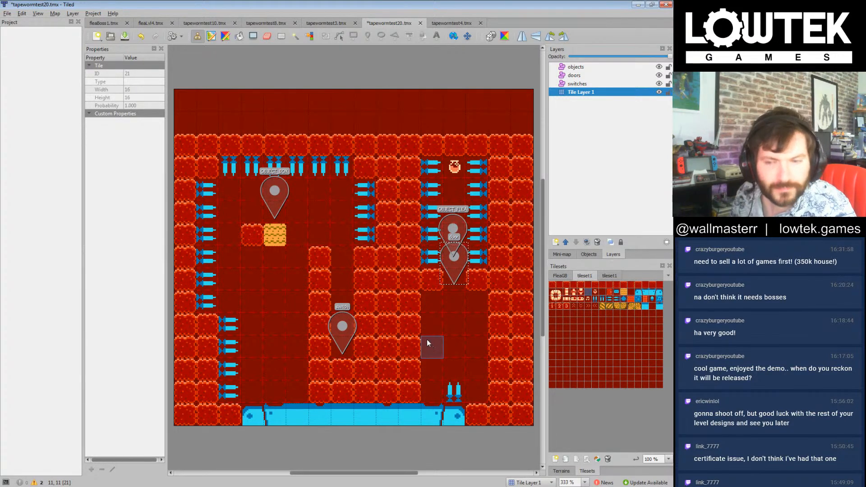
Step: Stack three blocks numbered 3 down the middle of the chamber below the door
{"action": "left_click", "coordinate": [566, 306]}
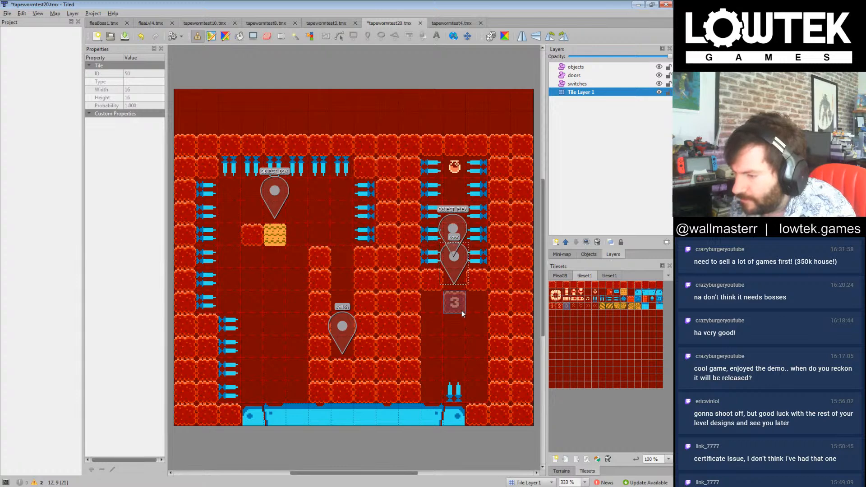
{"action": "left_click_drag", "start_coordinate": [462, 310], "coordinate": [458, 325]}
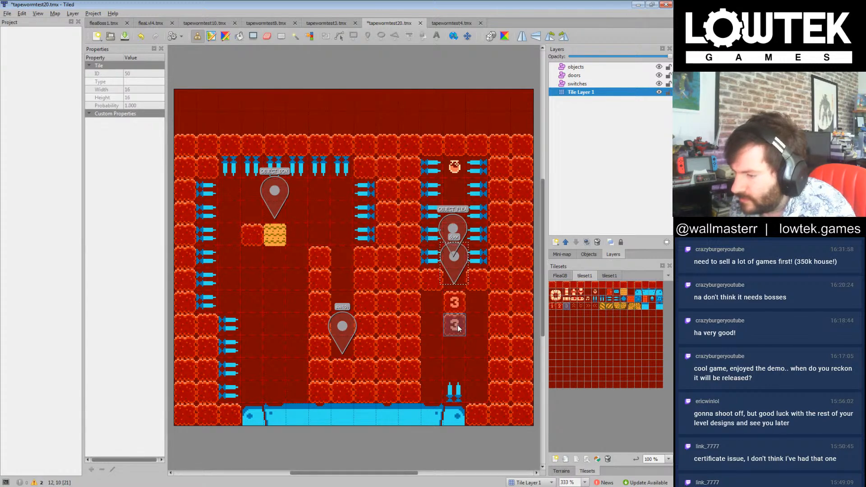
{"action": "left_click", "coordinate": [458, 343]}
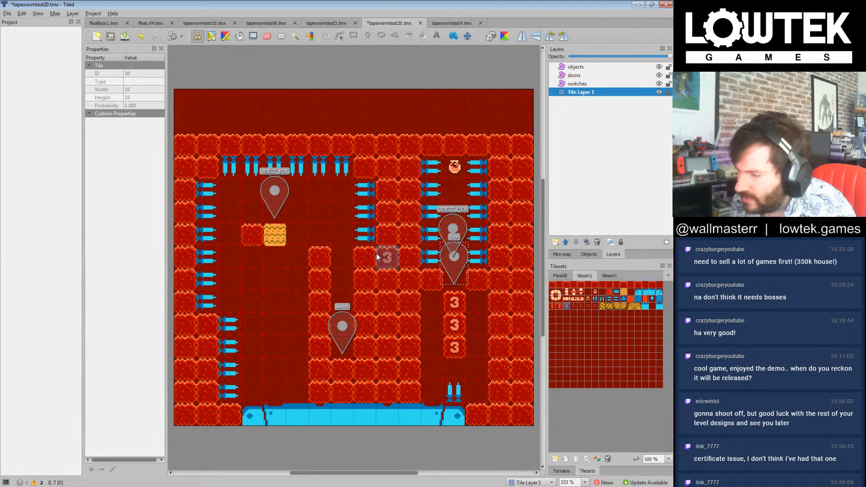
Step: Lay a 3-by-2 patch of yellow tiles left of the cup and two stacked yellow tiles in its mouth, and save the map
{"action": "left_click", "coordinate": [625, 298]}
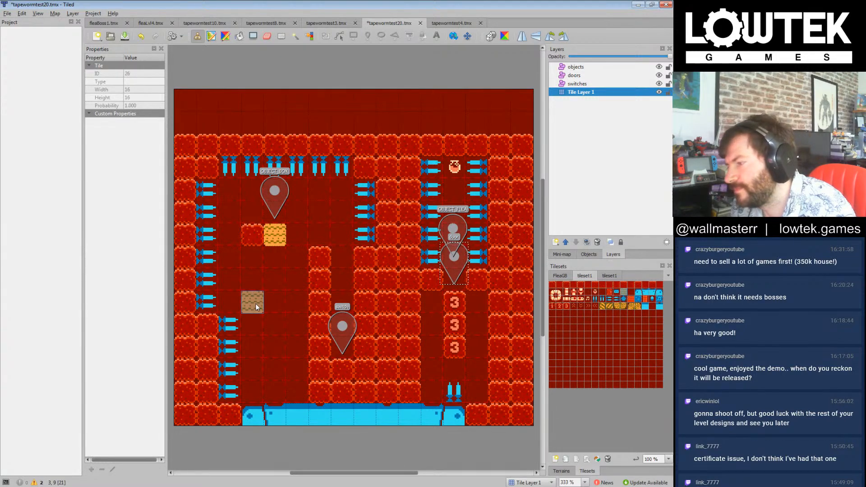
{"action": "mouse_move", "coordinate": [260, 328]}
{"action": "left_mouse_down"}
{"action": "mouse_move", "coordinate": [291, 329]}
{"action": "mouse_move", "coordinate": [253, 348]}
{"action": "mouse_move", "coordinate": [270, 344]}
{"action": "left_mouse_up"}
{"action": "left_click_drag", "start_coordinate": [342, 280], "coordinate": [342, 264]}
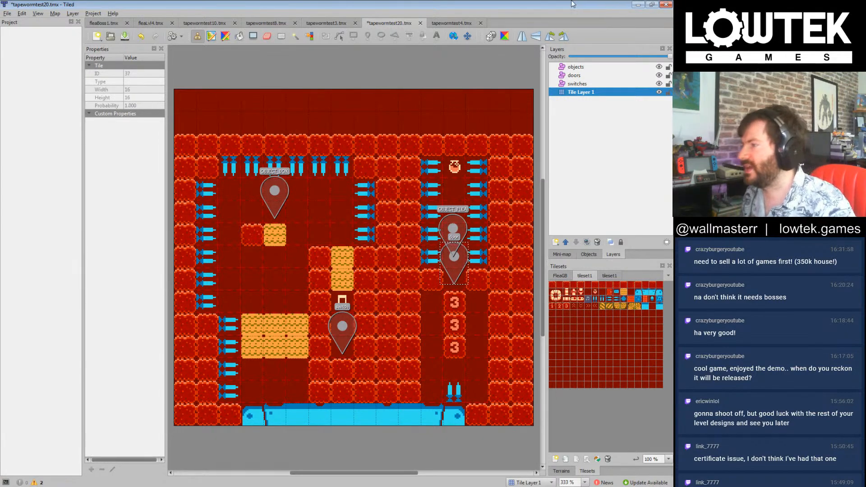
{"action": "key", "text": "ctrl+s"}
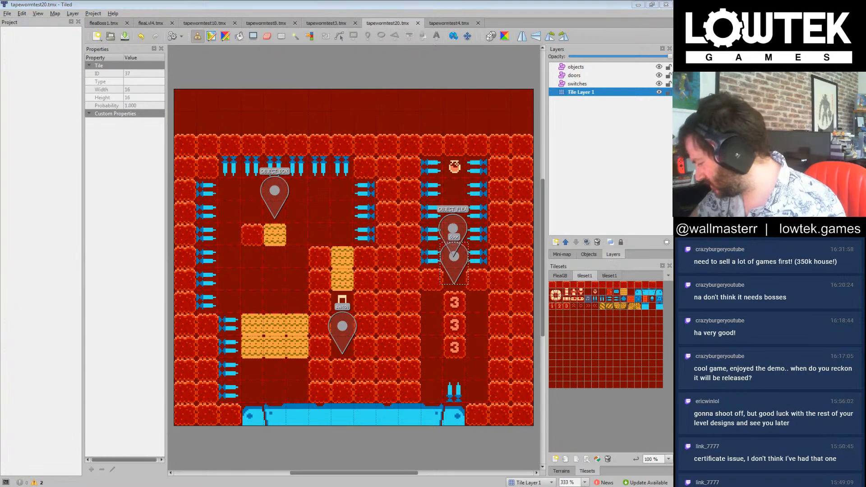
Step: Switch to Windows Explorer and look through the tiledlevels_2p folder and its back up subfolder, returning to the nessnake folder
{"action": "key", "text": "alt+Tab"}
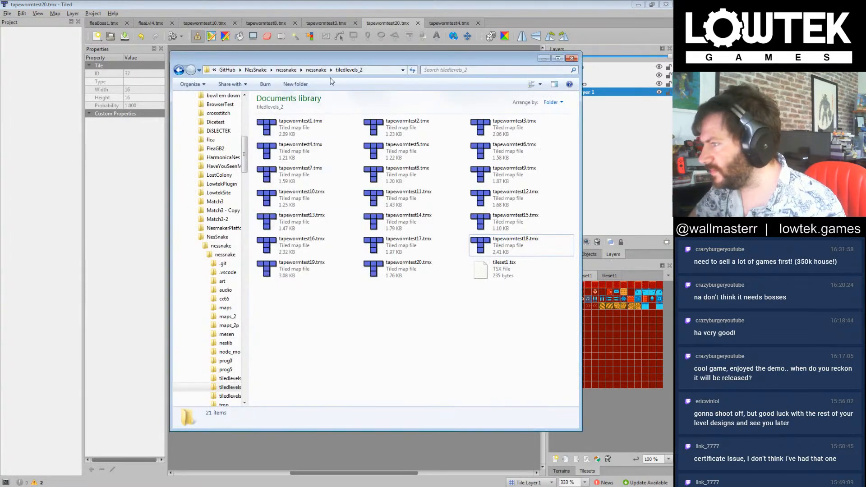
{"action": "left_click", "coordinate": [316, 70]}
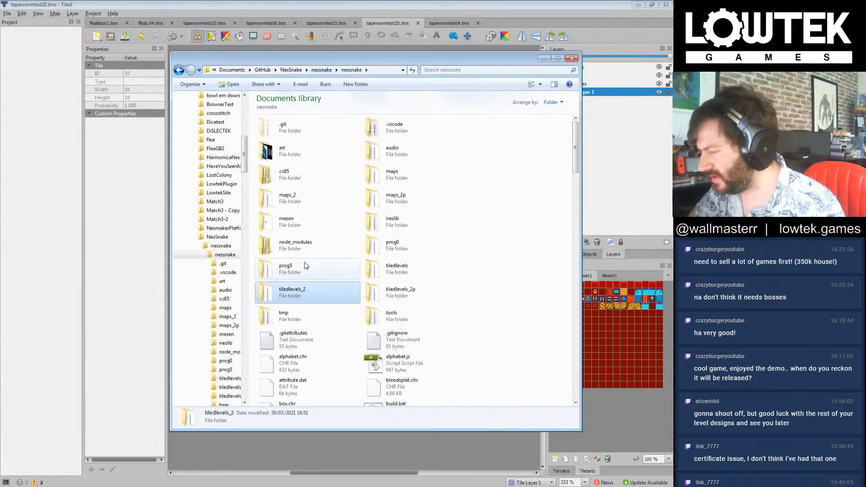
{"action": "double_click", "coordinate": [397, 292]}
{"action": "double_click", "coordinate": [294, 131]}
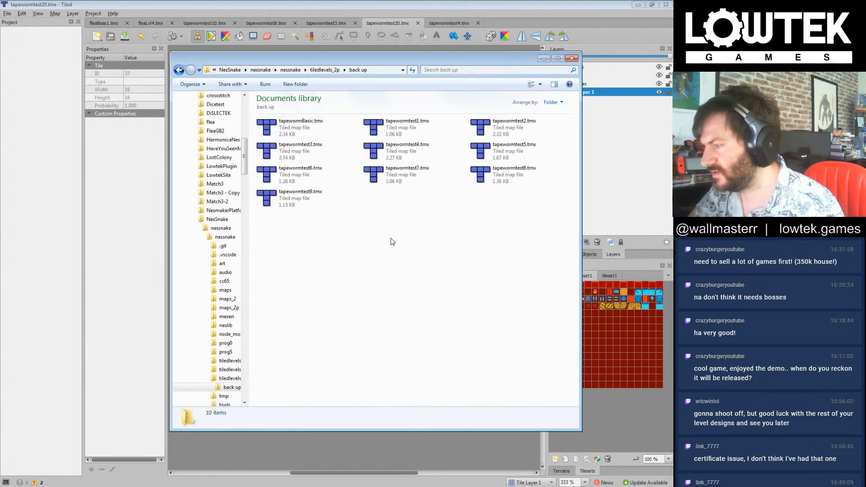
{"action": "key", "text": "BackSpace"}
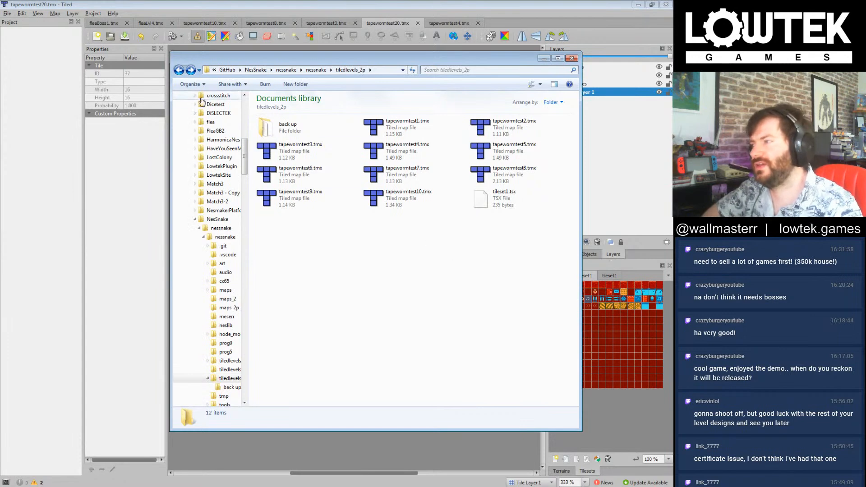
{"action": "left_click", "coordinate": [179, 70]}
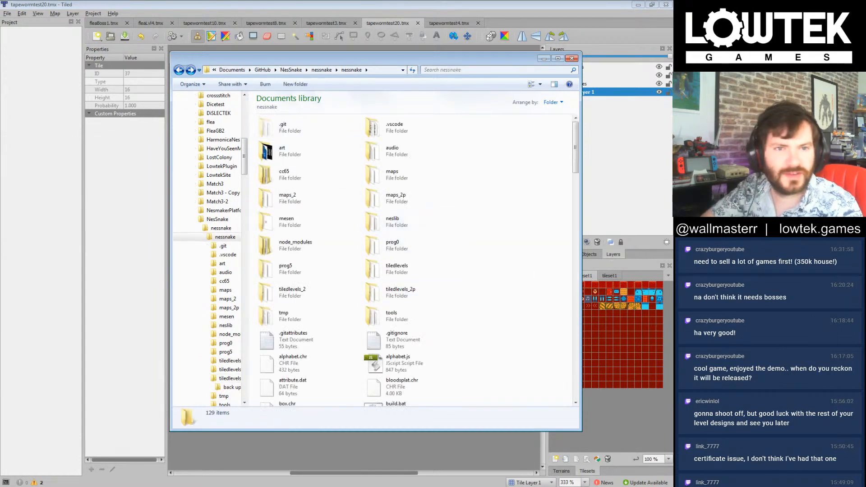